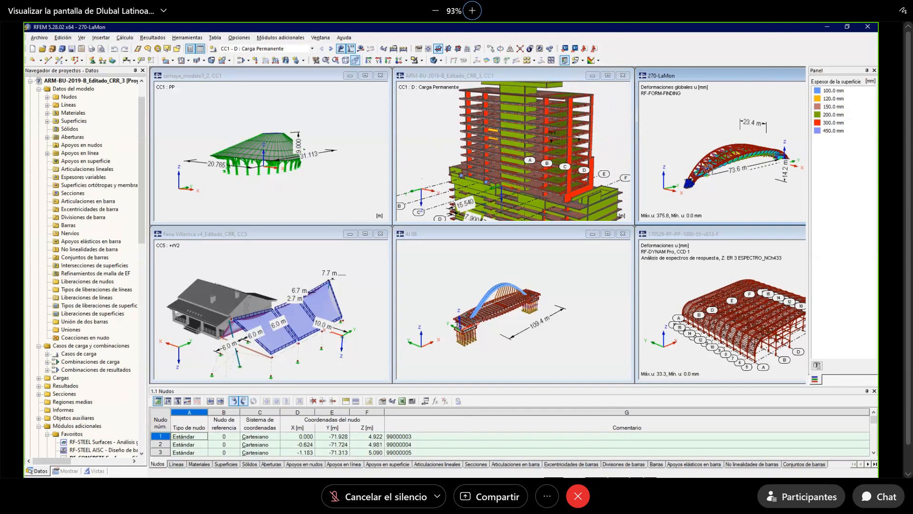
Set the deformation display factor of the 270-LaMon arched truss model to 1 and inspect the form-finding results.
{"action": "middle_click_drag", "start_coordinate": [708, 169], "coordinate": [746, 178], "text": "ctrl"}
{"action": "scroll", "coordinate": [722, 170], "scroll_direction": "up", "scroll_amount": 5}
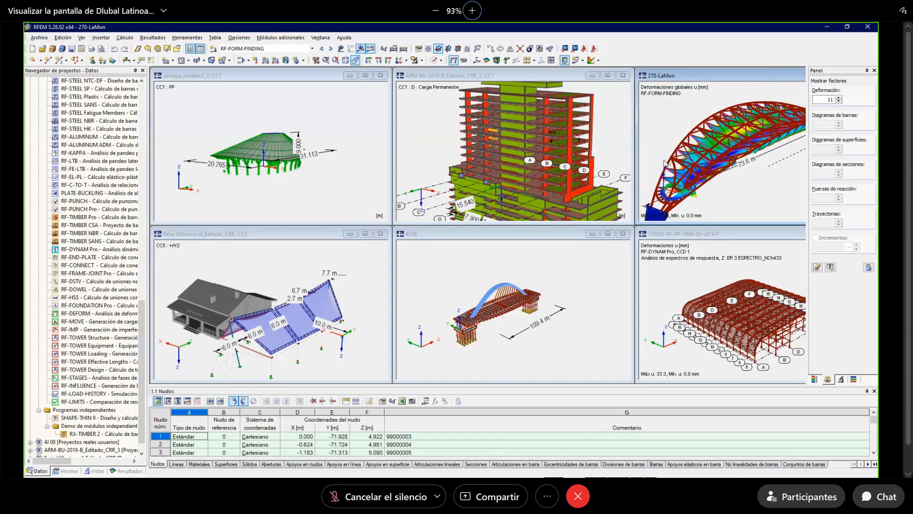
{"action": "double_click", "coordinate": [830, 99]}
{"action": "type", "text": "1"}
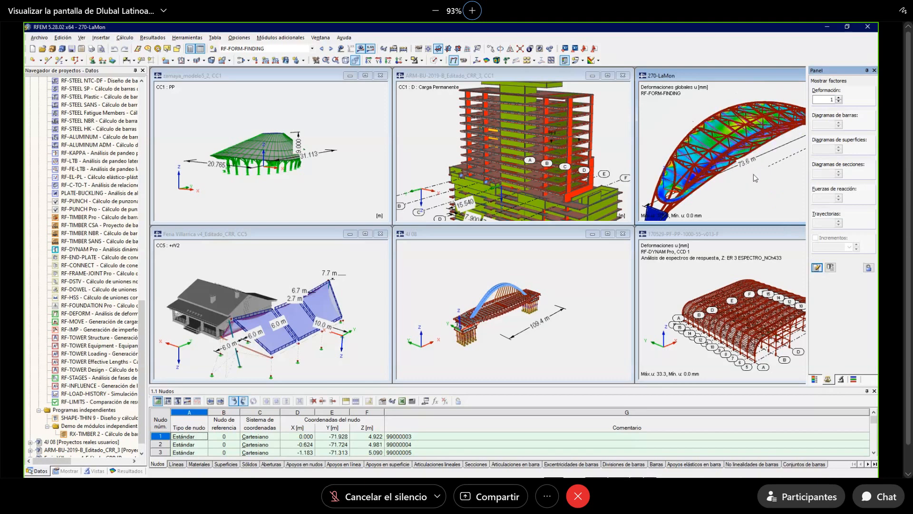
{"action": "mouse_move", "coordinate": [751, 186]}
{"action": "middle_mouse_down", "text": "ctrl"}
{"action": "mouse_move", "coordinate": [771, 167]}
{"action": "mouse_move", "coordinate": [776, 142]}
{"action": "mouse_move", "coordinate": [746, 169]}
{"action": "mouse_move", "coordinate": [743, 184]}
{"action": "middle_mouse_up", "text": "ctrl"}
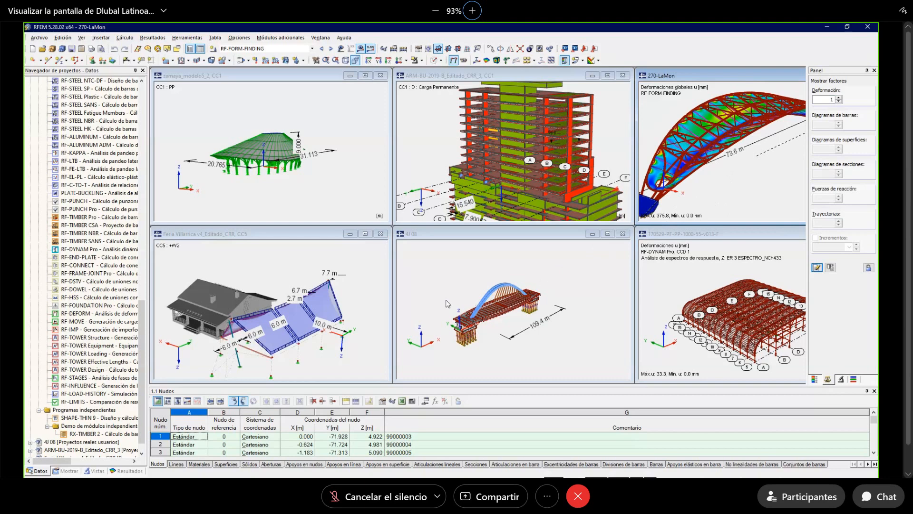
Inspect the arch bridge in the 4J 08 model window up close.
{"action": "left_click", "coordinate": [451, 272]}
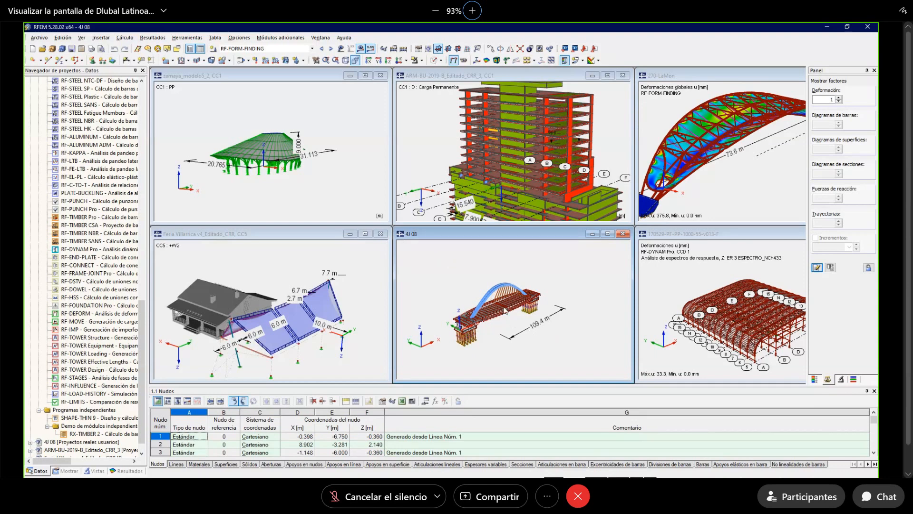
{"action": "scroll", "coordinate": [505, 310], "scroll_direction": "up", "scroll_amount": 5}
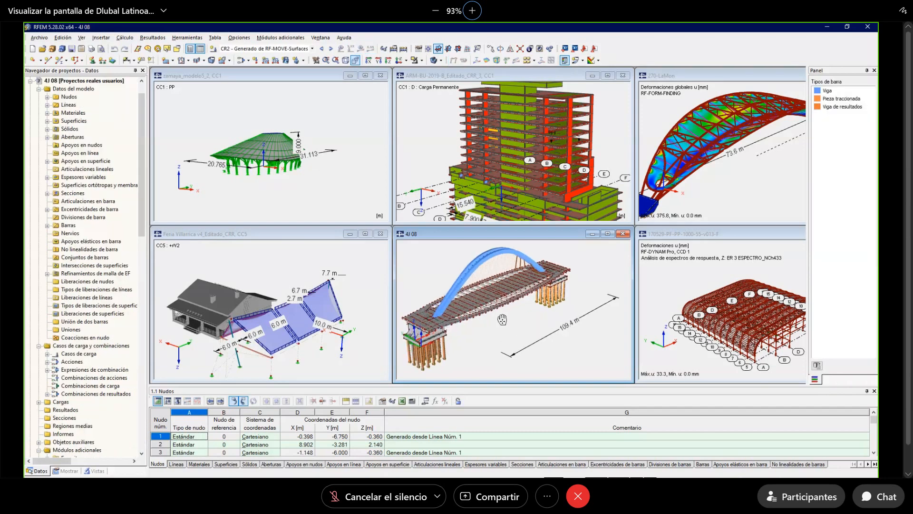
{"action": "middle_click_drag", "start_coordinate": [502, 320], "coordinate": [550, 332]}
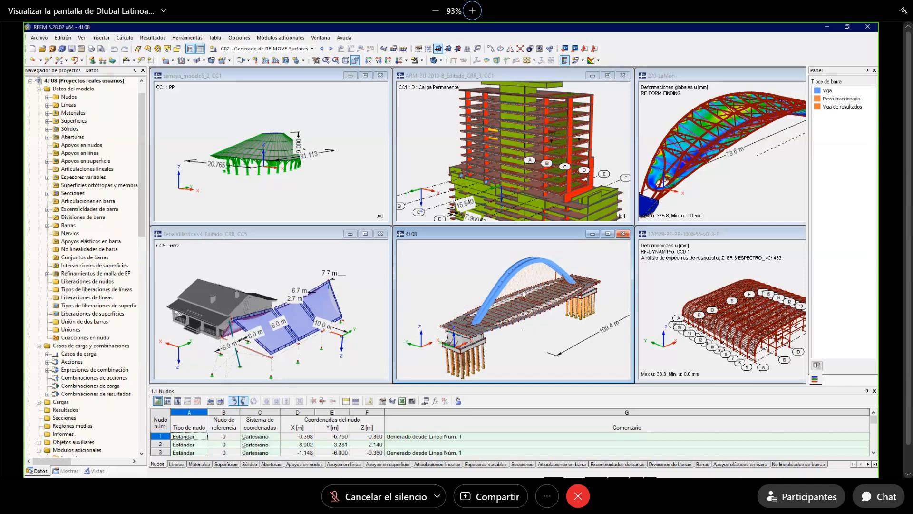
Inspect the zamaya_modelo5_2 roof structure from above and from below to see its supporting columns.
{"action": "left_click", "coordinate": [299, 191]}
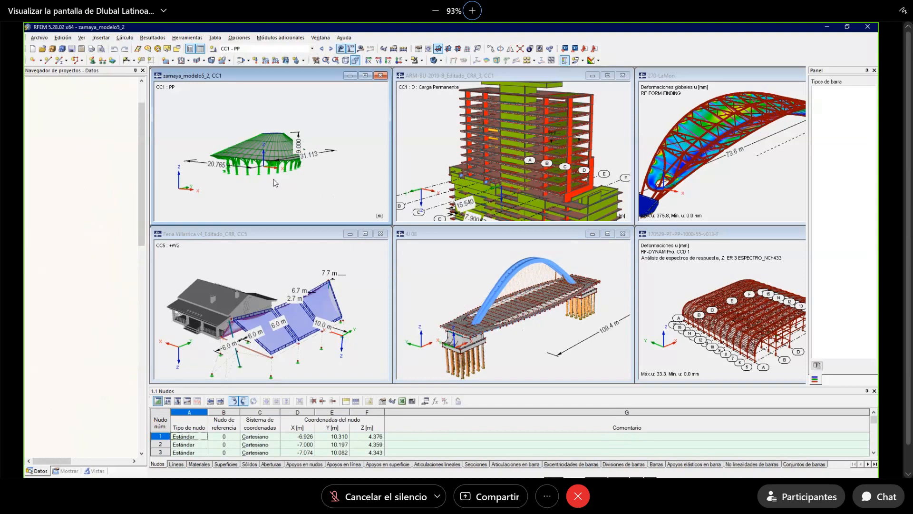
{"action": "middle_click_drag", "start_coordinate": [273, 179], "coordinate": [313, 184], "text": "ctrl"}
{"action": "scroll", "coordinate": [270, 176], "scroll_direction": "up", "scroll_amount": 5}
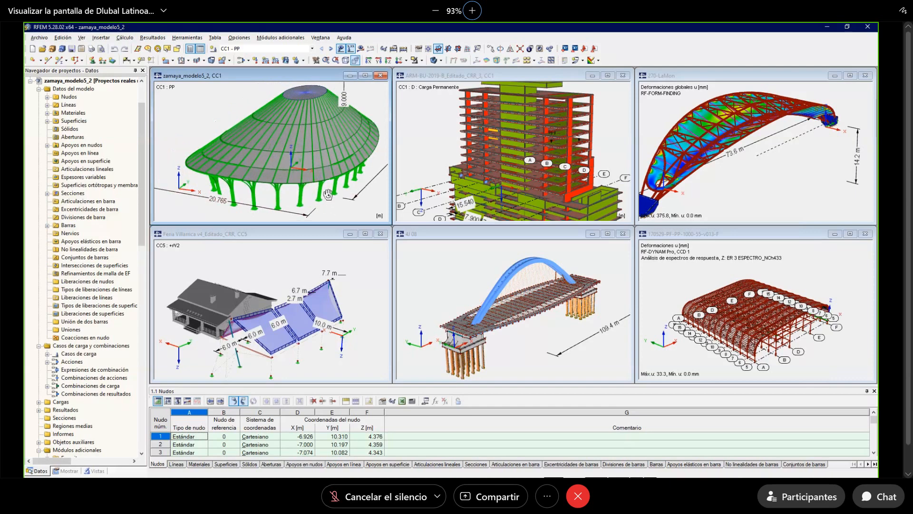
{"action": "middle_click_drag", "start_coordinate": [365, 186], "coordinate": [328, 210], "text": "ctrl"}
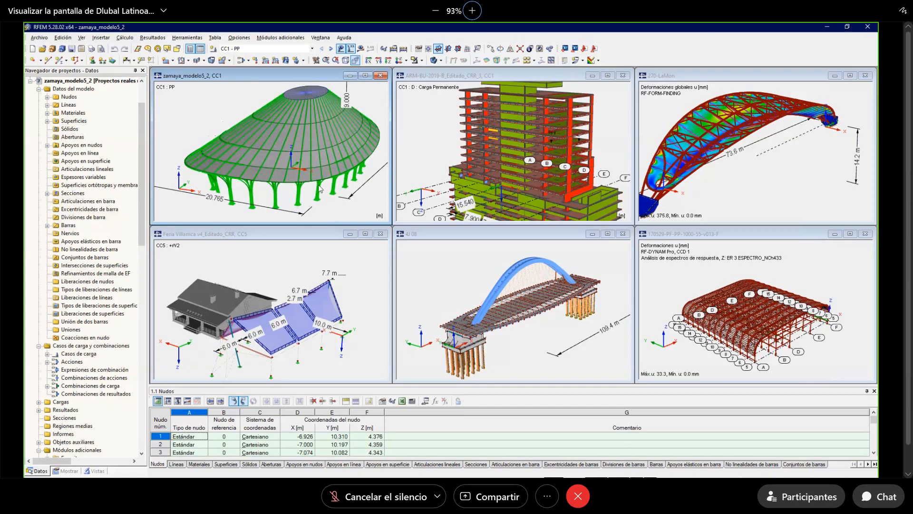
{"action": "middle_click_drag", "start_coordinate": [331, 199], "coordinate": [330, 151], "text": "ctrl"}
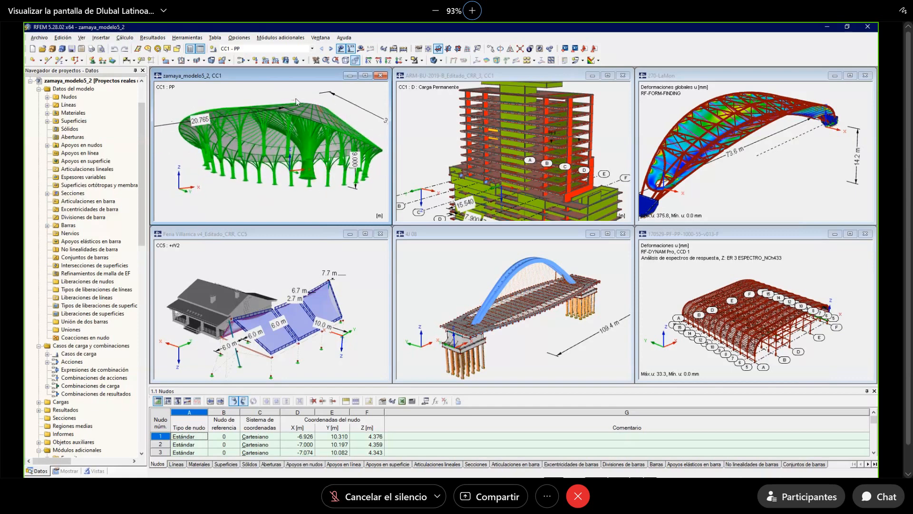
{"action": "middle_click_drag", "start_coordinate": [277, 111], "coordinate": [281, 196], "text": "ctrl"}
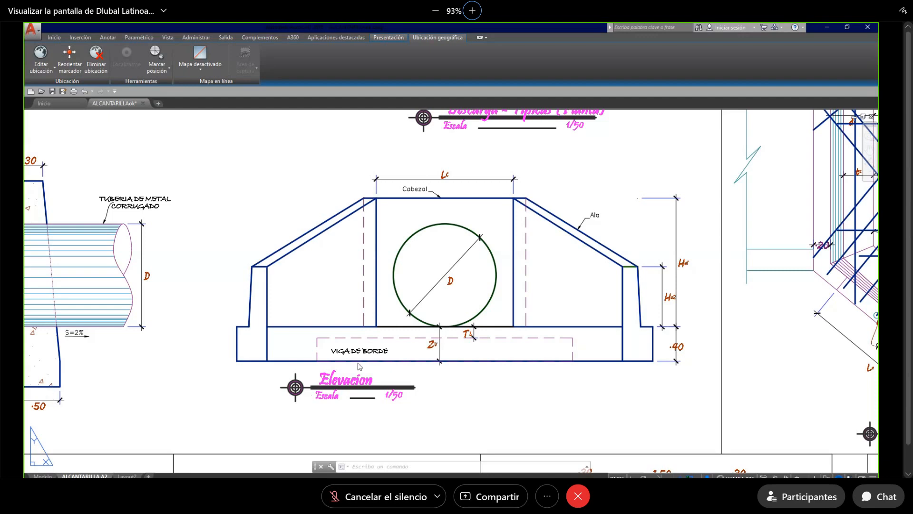
In AutoCAD, examine the culvert headwall's Elevacion view with its wings, pipe opening and edge beam.
{"action": "scroll", "coordinate": [568, 237], "scroll_direction": "up", "scroll_amount": 2}
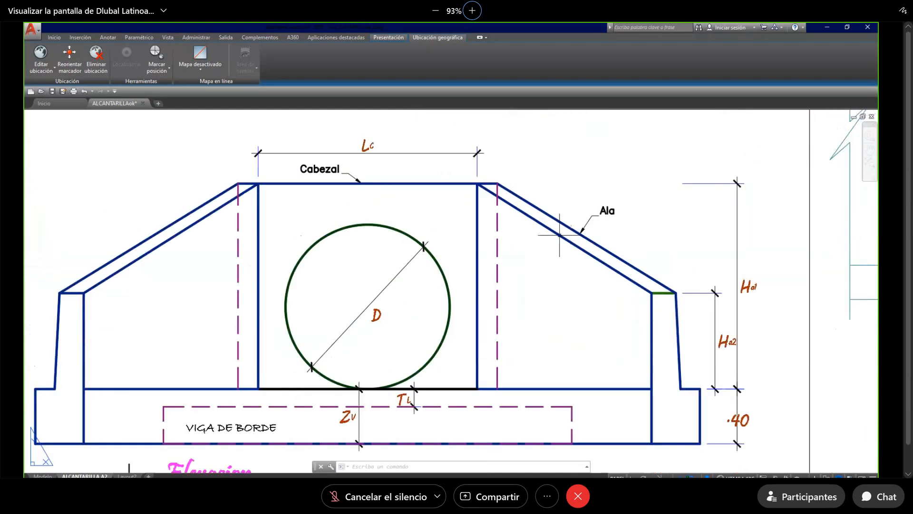
{"action": "middle_click_drag", "start_coordinate": [623, 237], "coordinate": [690, 195]}
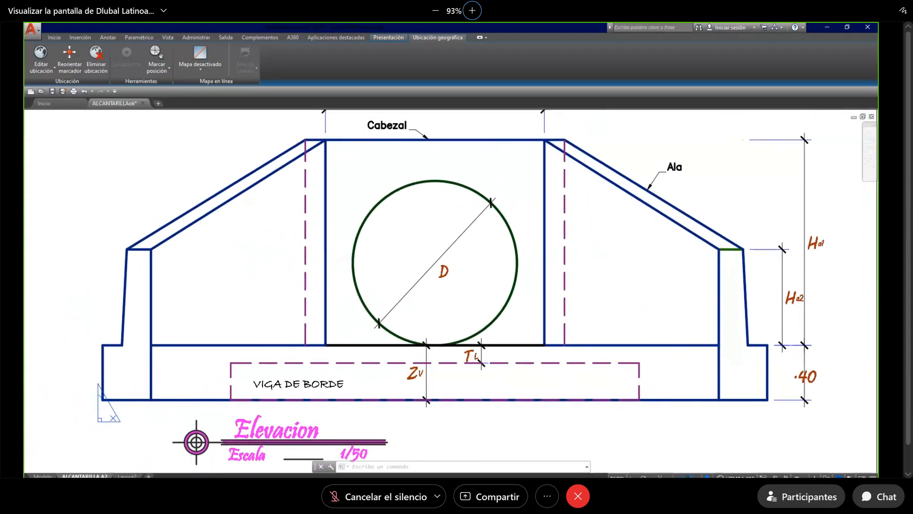
{"action": "middle_click_drag", "start_coordinate": [749, 184], "coordinate": [658, 196]}
{"action": "scroll", "coordinate": [658, 196], "scroll_direction": "down", "scroll_amount": 5}
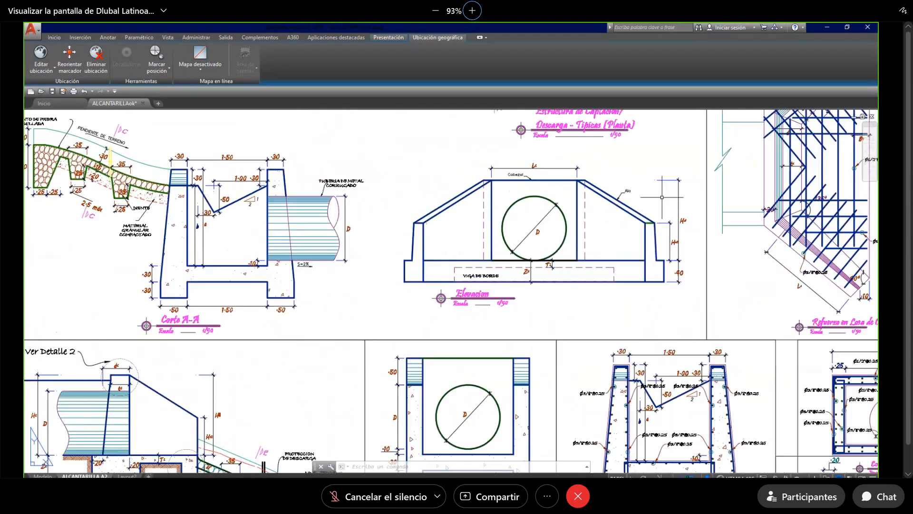
Examine the headwall and wing dimensions by culvert type in the CUADRO table.
{"action": "mouse_move", "coordinate": [541, 223]}
{"action": "middle_mouse_down"}
{"action": "mouse_move", "coordinate": [422, 224]}
{"action": "mouse_move", "coordinate": [209, 258]}
{"action": "mouse_move", "coordinate": [30, 323]}
{"action": "middle_mouse_up"}
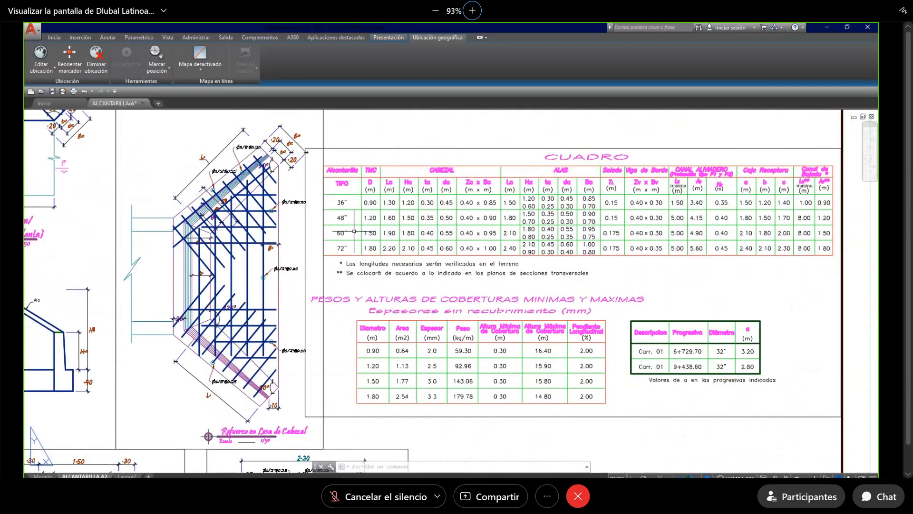
{"action": "scroll", "coordinate": [354, 231], "scroll_direction": "up", "scroll_amount": 2}
{"action": "middle_click_drag", "start_coordinate": [361, 221], "coordinate": [340, 258]}
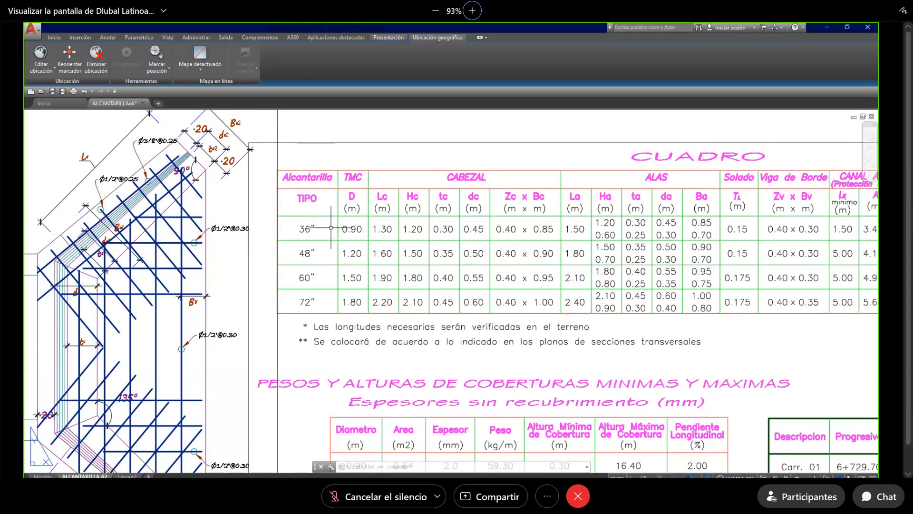
{"action": "left_click", "coordinate": [327, 165]}
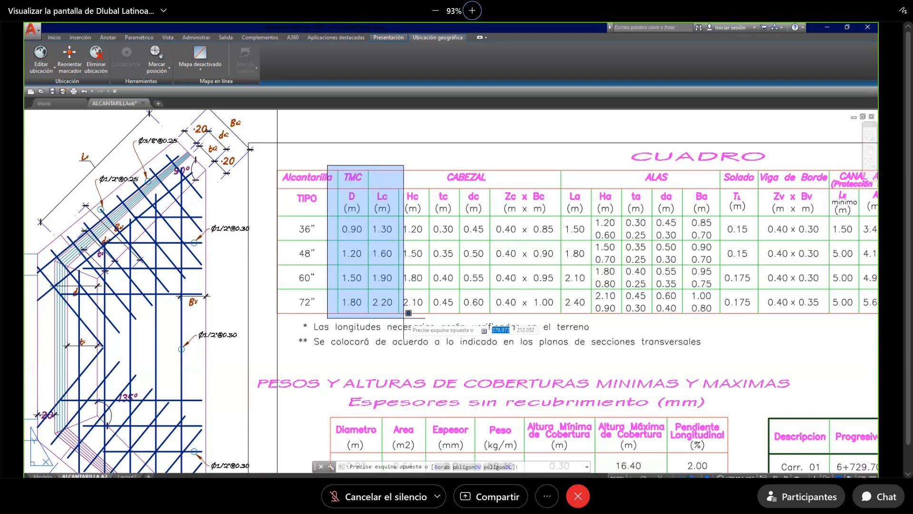
{"action": "left_click", "coordinate": [434, 320]}
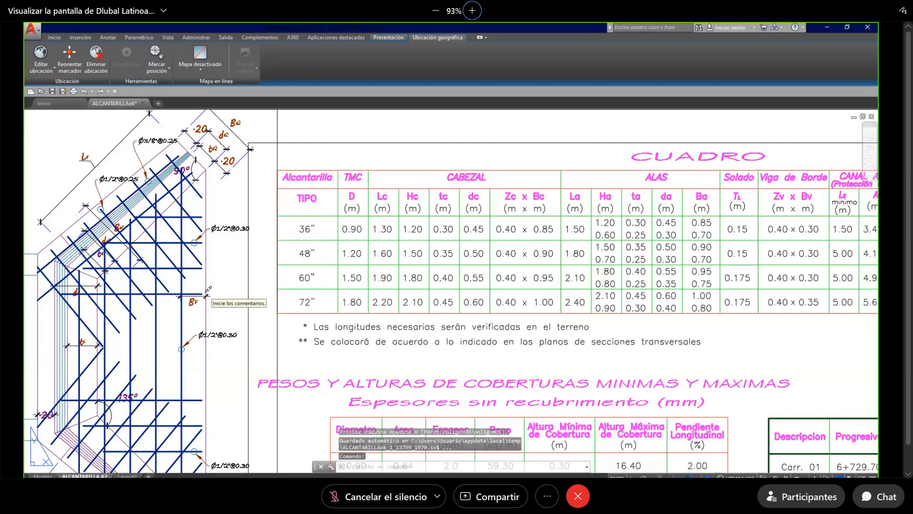
Annotate the drawing with two mirrored wall profiles, arrows against the sloped face, and lines marking the wall's vertical side and base.
{"action": "mouse_move", "coordinate": [266, 188]}
{"action": "left_mouse_down"}
{"action": "mouse_move", "coordinate": [262, 317]}
{"action": "mouse_move", "coordinate": [288, 333]}
{"action": "left_mouse_up"}
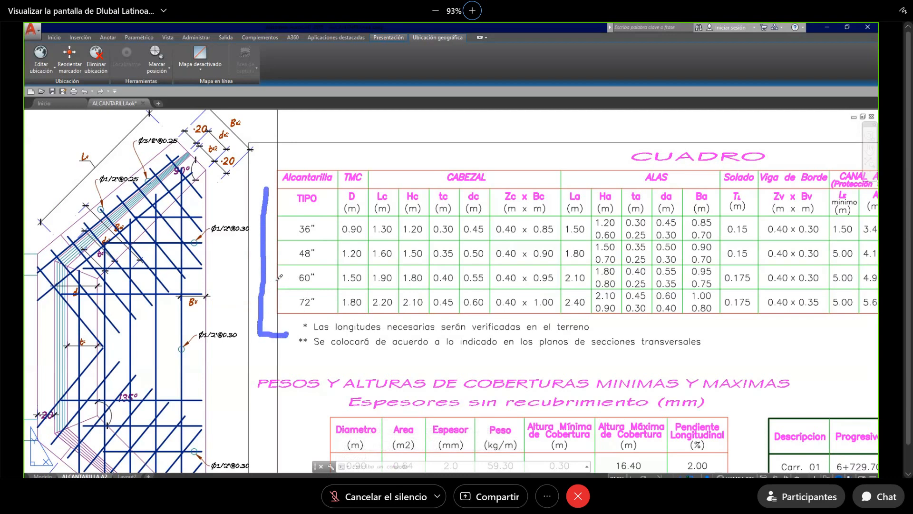
{"action": "mouse_move", "coordinate": [260, 176]}
{"action": "left_mouse_down"}
{"action": "mouse_move", "coordinate": [252, 337]}
{"action": "mouse_move", "coordinate": [347, 340]}
{"action": "mouse_move", "coordinate": [284, 185]}
{"action": "mouse_move", "coordinate": [276, 172]}
{"action": "mouse_move", "coordinate": [259, 173]}
{"action": "left_mouse_up"}
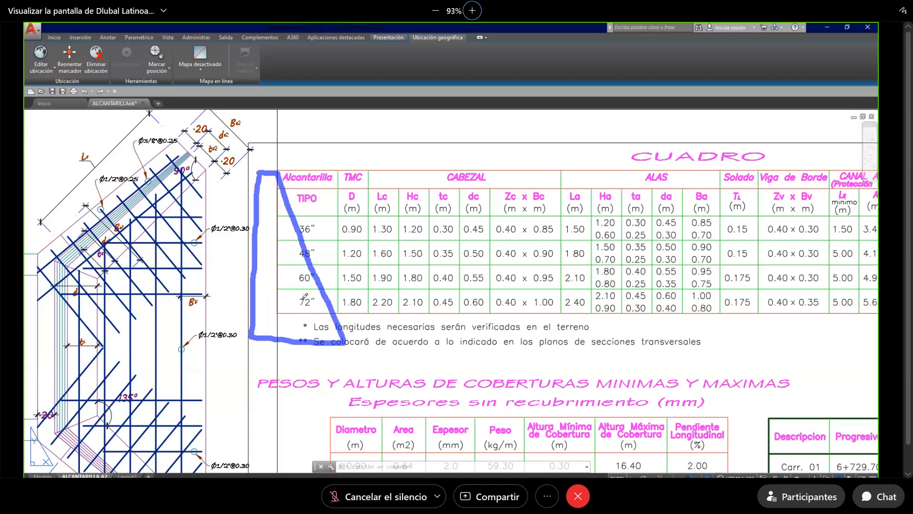
{"action": "mouse_move", "coordinate": [241, 176]}
{"action": "left_mouse_down"}
{"action": "mouse_move", "coordinate": [233, 335]}
{"action": "mouse_move", "coordinate": [179, 327]}
{"action": "mouse_move", "coordinate": [241, 178]}
{"action": "left_mouse_up"}
{"action": "mouse_move", "coordinate": [192, 203]}
{"action": "left_mouse_down"}
{"action": "mouse_move", "coordinate": [216, 202]}
{"action": "mouse_move", "coordinate": [204, 212]}
{"action": "left_mouse_up"}
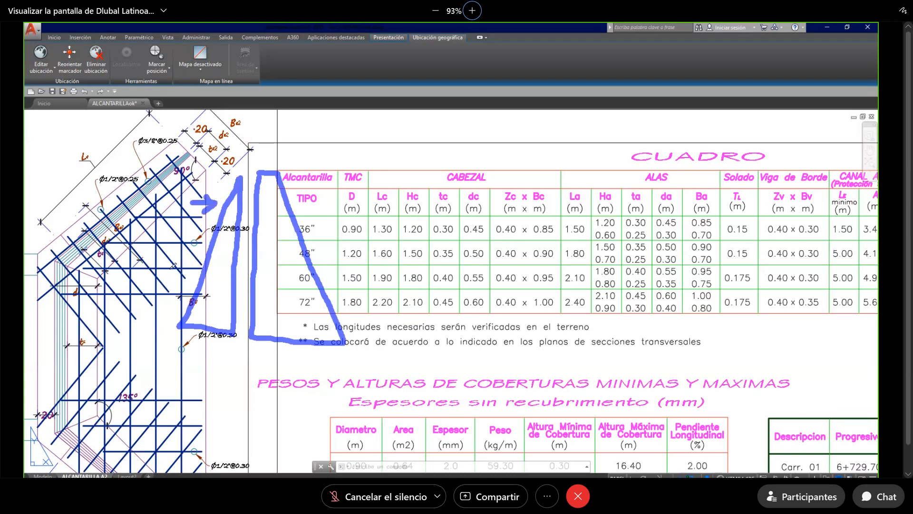
{"action": "mouse_move", "coordinate": [167, 245]}
{"action": "left_mouse_down"}
{"action": "mouse_move", "coordinate": [198, 244]}
{"action": "mouse_move", "coordinate": [183, 256]}
{"action": "left_mouse_up"}
{"action": "left_click_drag", "start_coordinate": [269, 211], "coordinate": [259, 302]}
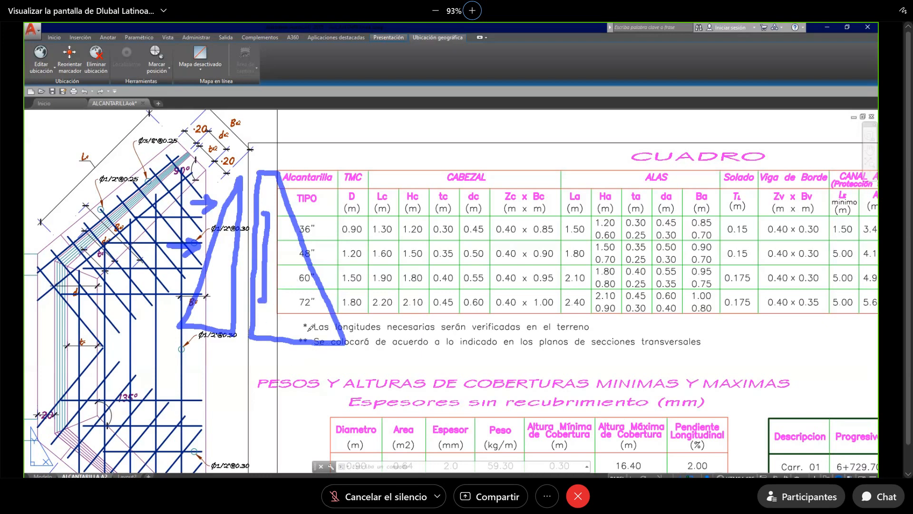
{"action": "left_click_drag", "start_coordinate": [256, 352], "coordinate": [344, 356]}
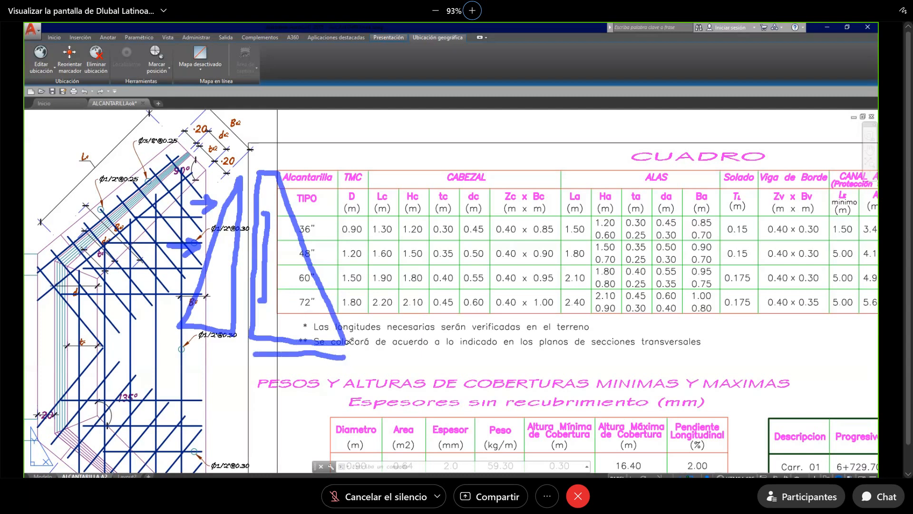
Circle the reinforced wing in the plan detail, box the Hc column heading, and add a downward arrow above the sketched wall.
{"action": "mouse_move", "coordinate": [42, 220]}
{"action": "left_mouse_down"}
{"action": "mouse_move", "coordinate": [187, 214]}
{"action": "mouse_move", "coordinate": [136, 148]}
{"action": "mouse_move", "coordinate": [71, 195]}
{"action": "left_mouse_up"}
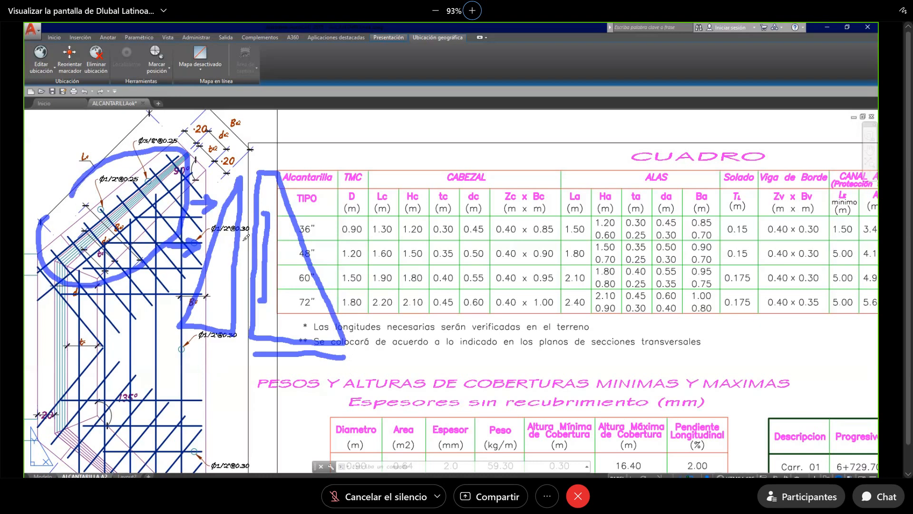
{"action": "mouse_move", "coordinate": [407, 202]}
{"action": "left_mouse_down"}
{"action": "mouse_move", "coordinate": [426, 191]}
{"action": "mouse_move", "coordinate": [405, 183]}
{"action": "mouse_move", "coordinate": [404, 204]}
{"action": "left_mouse_up"}
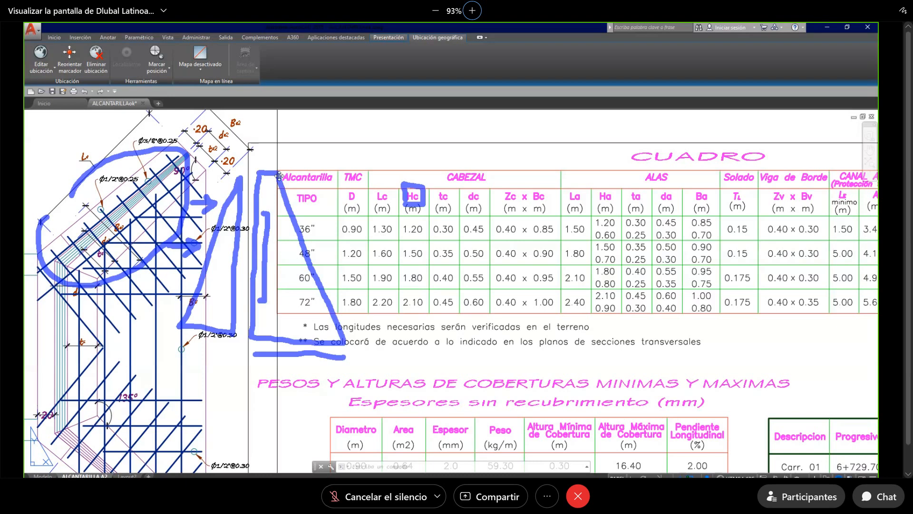
{"action": "mouse_move", "coordinate": [237, 134]}
{"action": "left_mouse_down"}
{"action": "mouse_move", "coordinate": [232, 165]}
{"action": "mouse_move", "coordinate": [243, 161]}
{"action": "left_mouse_up"}
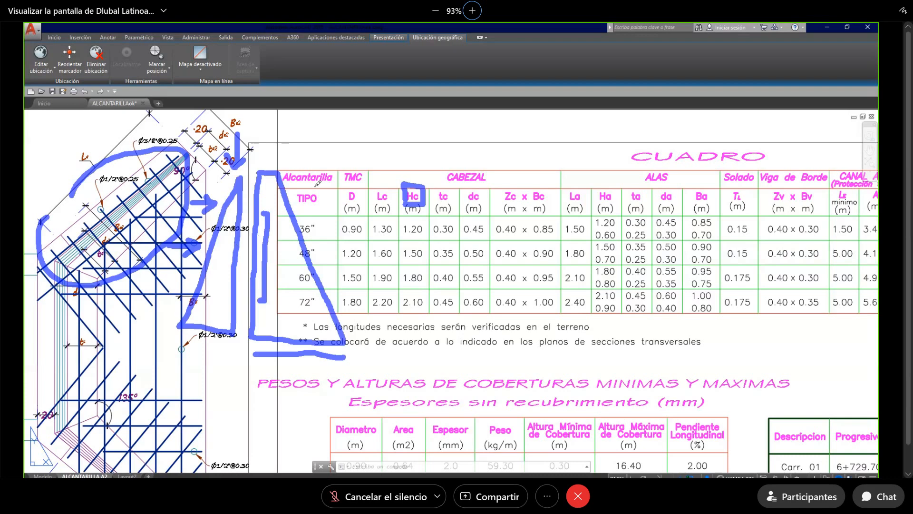
{"action": "mouse_move", "coordinate": [347, 120]}
{"action": "left_mouse_down"}
{"action": "mouse_move", "coordinate": [348, 177]}
{"action": "mouse_move", "coordinate": [364, 165]}
{"action": "left_mouse_up"}
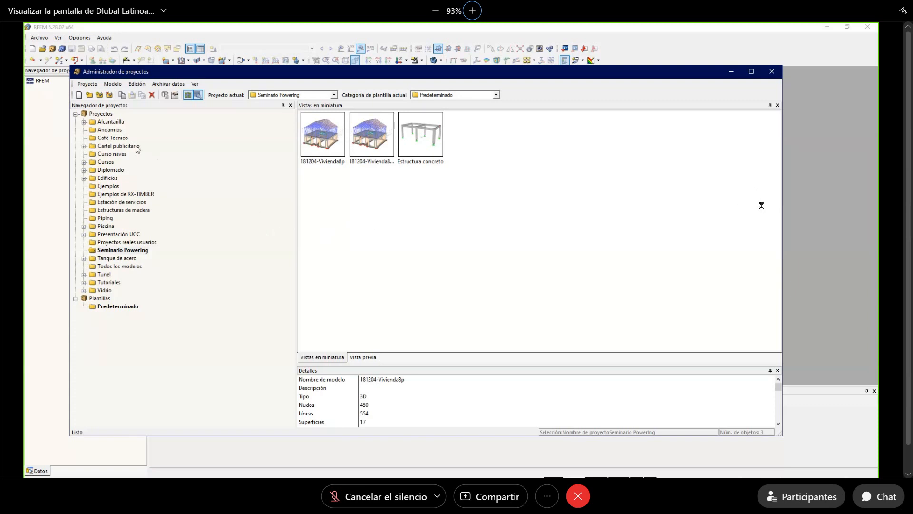
In RFEM, create a 3D model named 220527-cabezal-alcantarillas in the Alcantarilla project, keeping the ASCE 7-16 standard.
{"action": "double_click", "coordinate": [110, 123]}
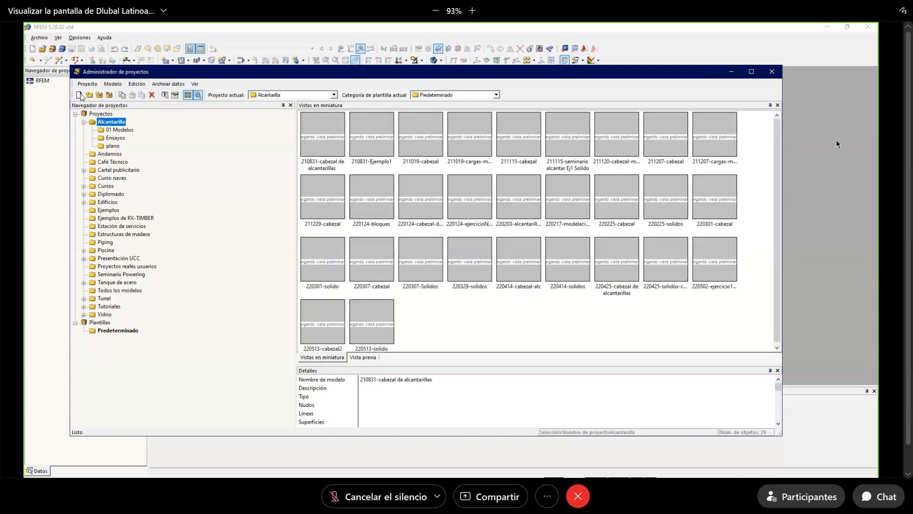
{"action": "left_click", "coordinate": [79, 95]}
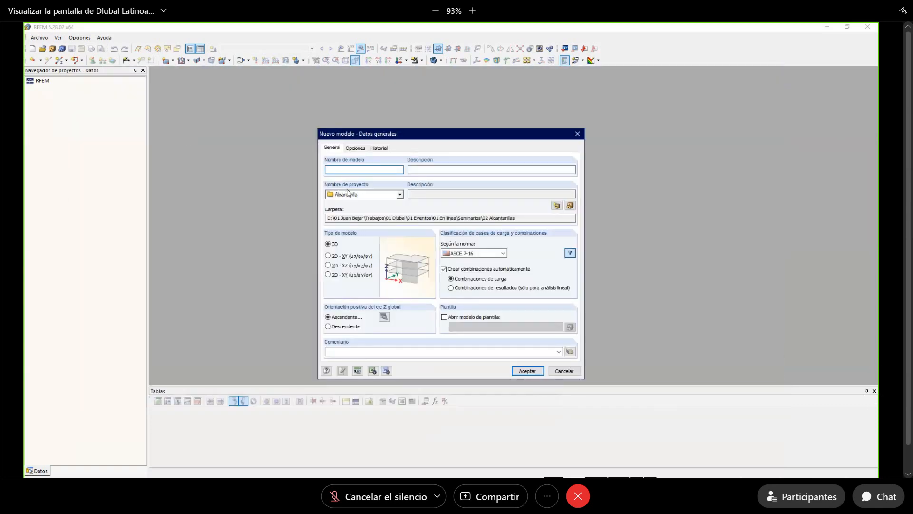
{"action": "type", "text": "220527-cabezal-ac"}
{"action": "type", "text": "cantarillas"}
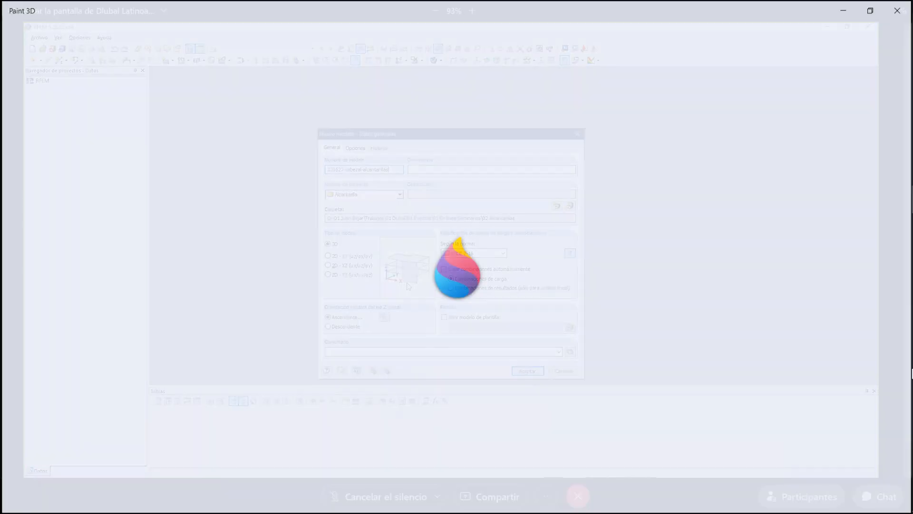
{"action": "left_click", "coordinate": [471, 253]}
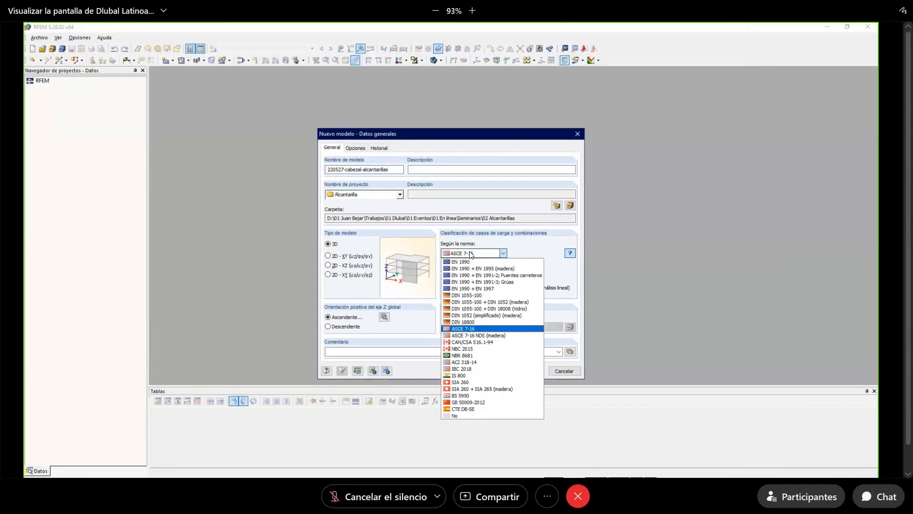
{"action": "left_click", "coordinate": [532, 243]}
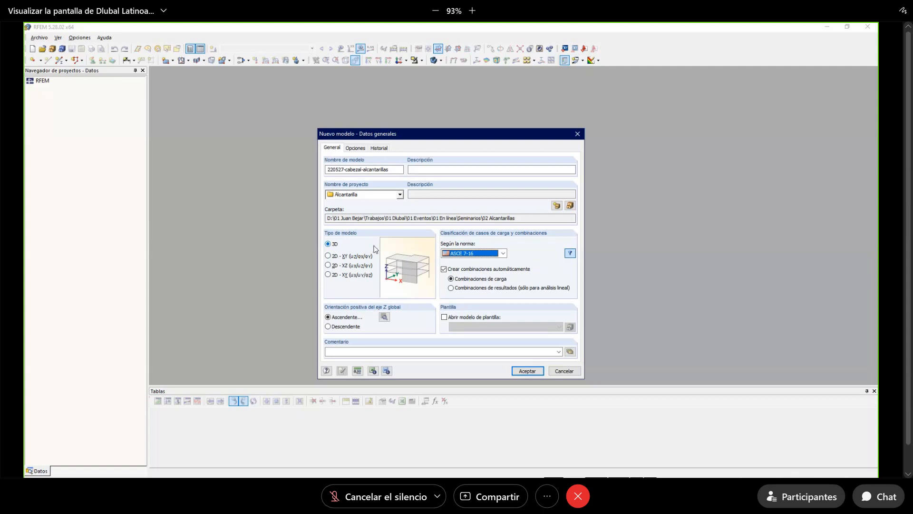
{"action": "left_click", "coordinate": [521, 371]}
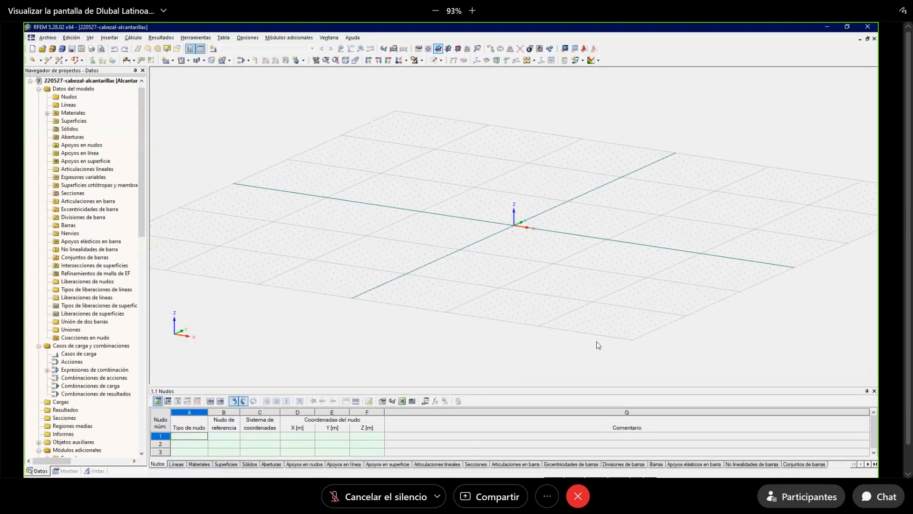
Switch the new model's work plane to the vertical XZ plane.
{"action": "middle_click_drag", "start_coordinate": [504, 239], "coordinate": [511, 261]}
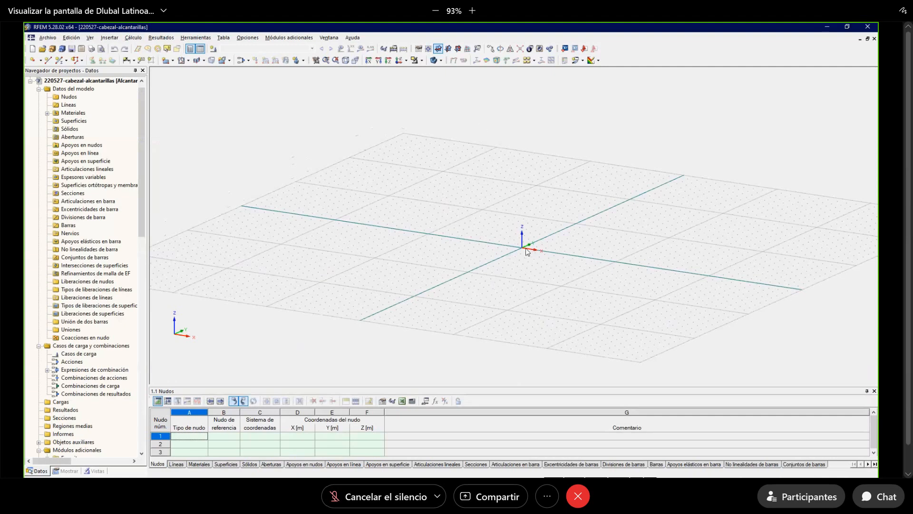
{"action": "left_click", "coordinate": [458, 49]}
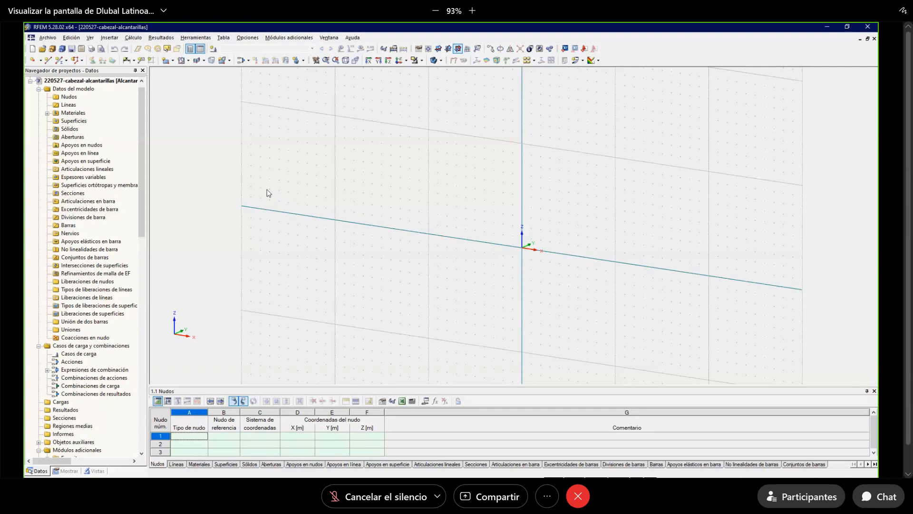
Draw a circle of 2 m radius on the XZ plane, centred at X 0, Y 0, Z 3 m.
{"action": "left_click", "coordinate": [49, 60]}
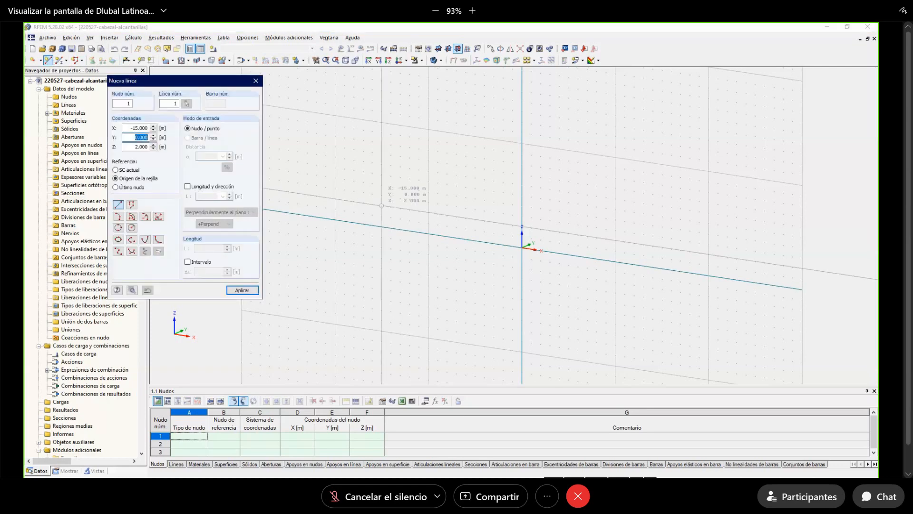
{"action": "left_click", "coordinate": [133, 229]}
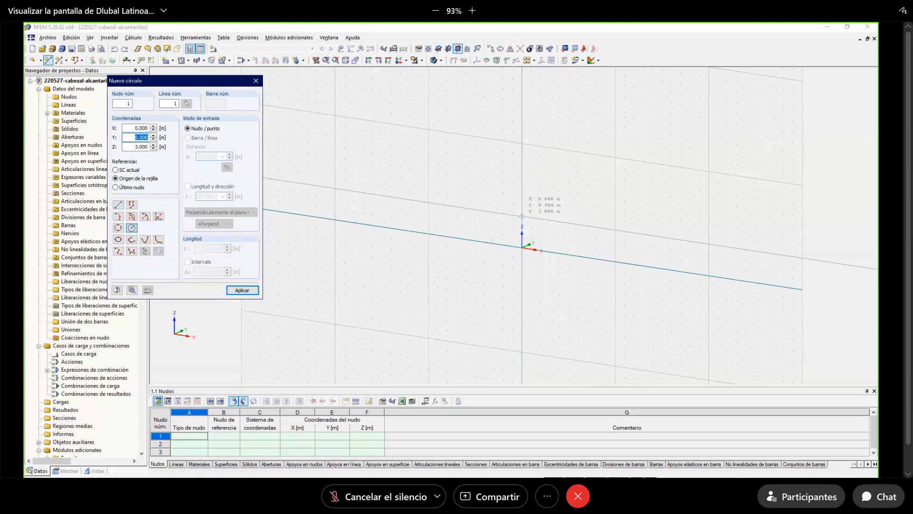
{"action": "left_click", "coordinate": [521, 216]}
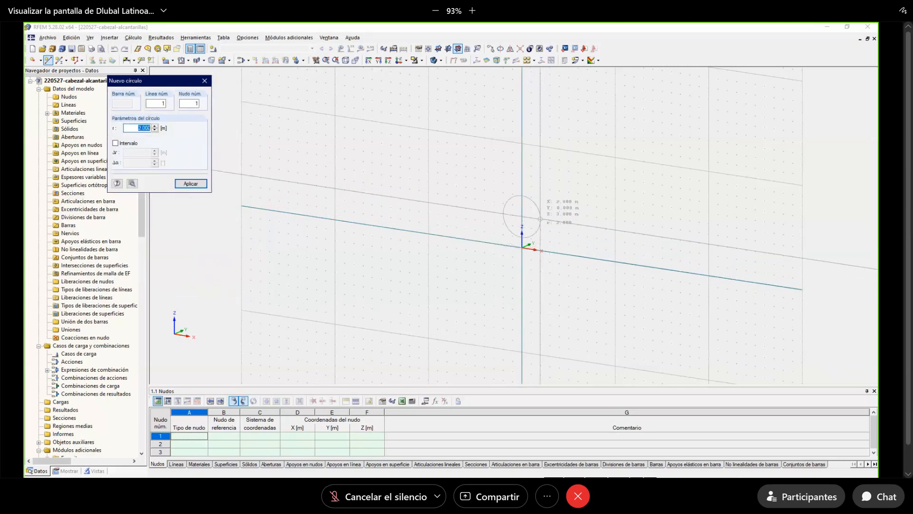
{"action": "left_click", "coordinate": [540, 219]}
{"action": "right_click", "coordinate": [564, 243]}
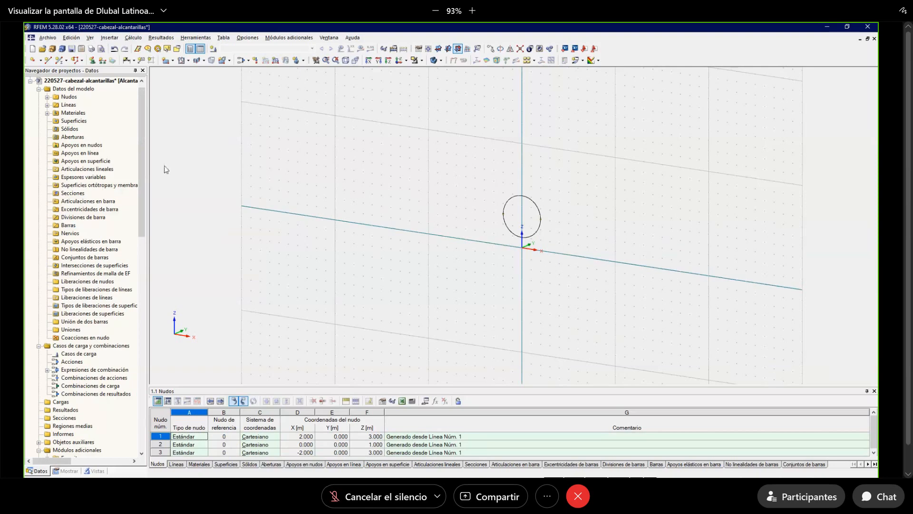
Check the model's material entry, look at the circle up close and list its nodes in the data tree.
{"action": "left_click", "coordinate": [47, 112]}
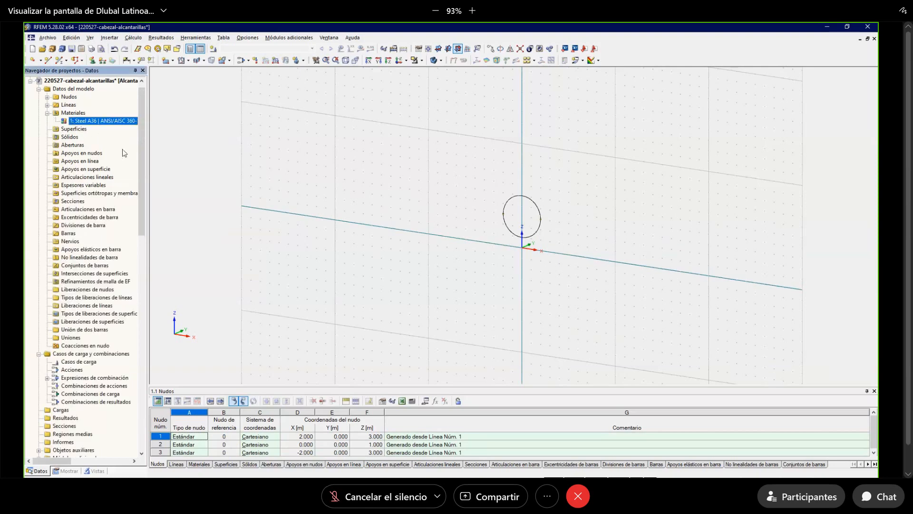
{"action": "key", "text": "Left"}
{"action": "key", "text": "Left"}
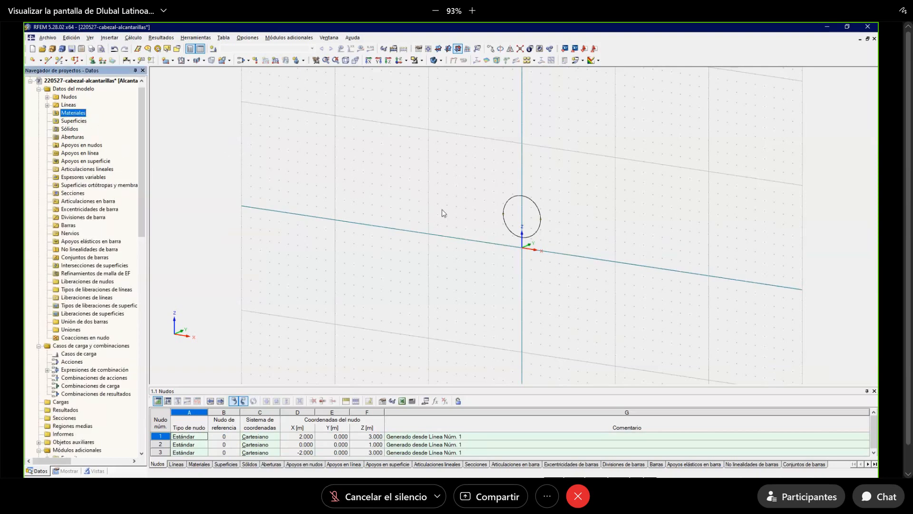
{"action": "scroll", "coordinate": [512, 234], "scroll_direction": "up", "scroll_amount": 1}
{"action": "scroll", "coordinate": [513, 230], "scroll_direction": "up", "scroll_amount": 3}
{"action": "middle_click_drag", "start_coordinate": [516, 222], "coordinate": [473, 233]}
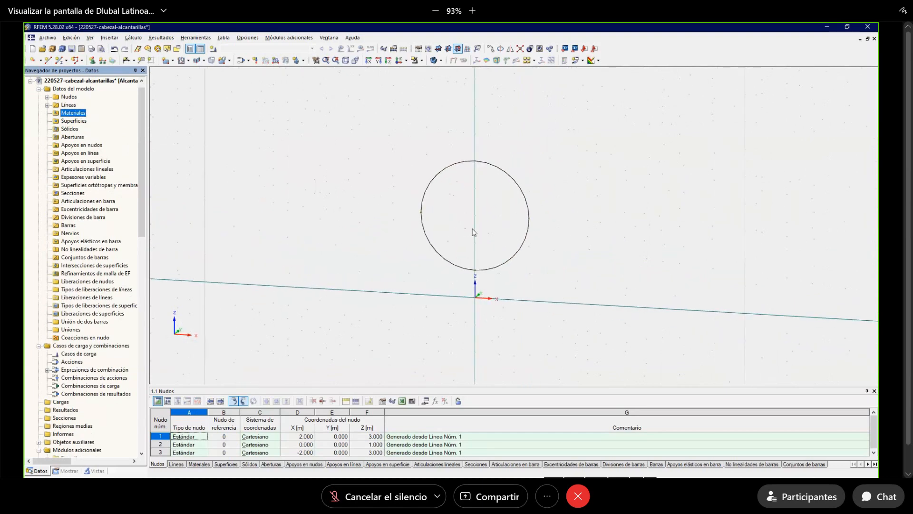
{"action": "left_click", "coordinate": [527, 238]}
{"action": "left_click", "coordinate": [47, 96]}
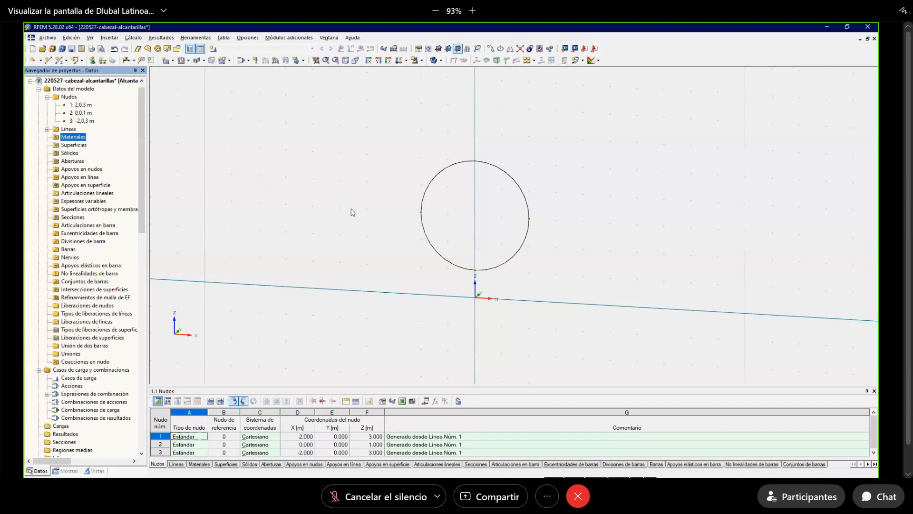
{"action": "middle_click_drag", "start_coordinate": [358, 211], "coordinate": [367, 218]}
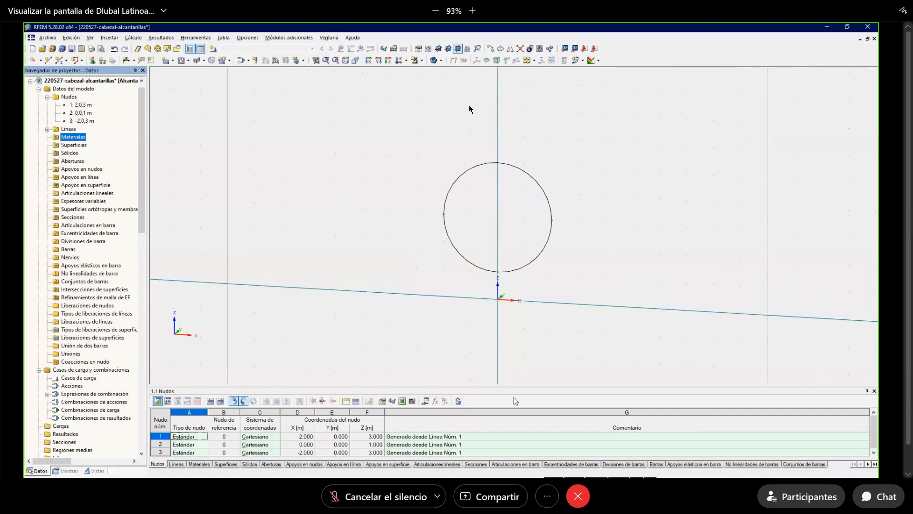
Reapply the XZ work plane's grid settings with 1 m point spacing and the number of grid points adapting to the model size.
{"action": "right_click", "coordinate": [571, 477]}
{"action": "left_click", "coordinate": [593, 474]}
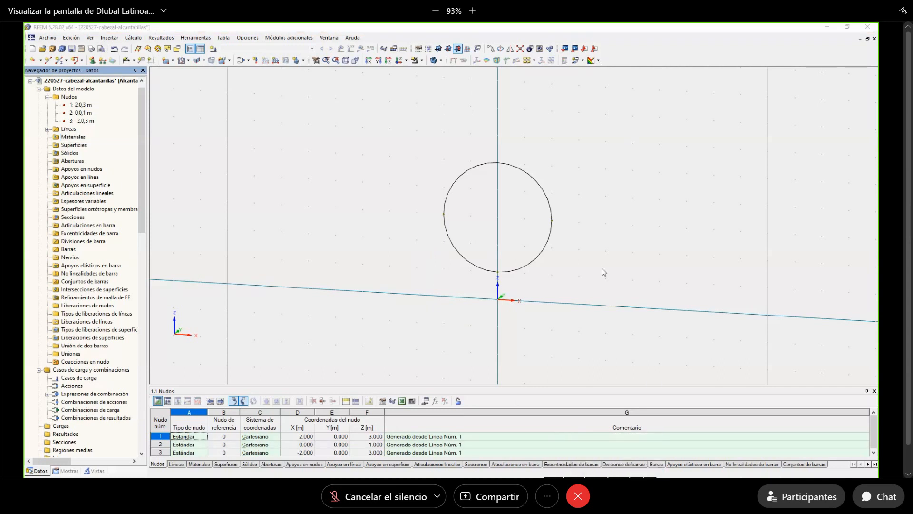
{"action": "left_click", "coordinate": [518, 231]}
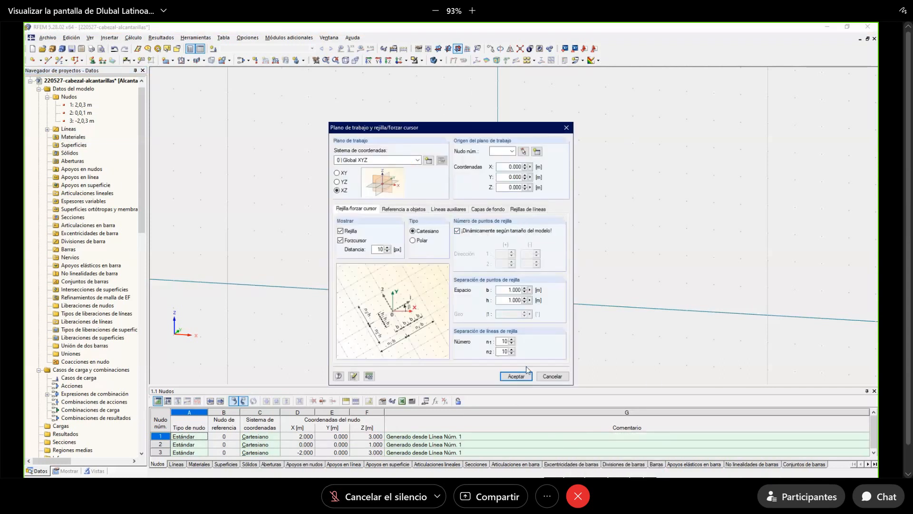
{"action": "left_click", "coordinate": [521, 376]}
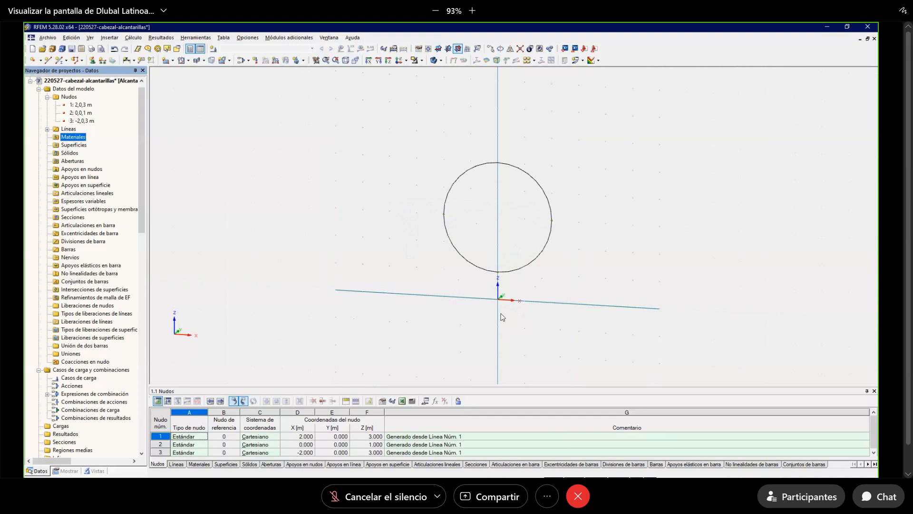
Add a radial dimension across the circle's diameter.
{"action": "scroll", "coordinate": [501, 314], "scroll_direction": "down", "scroll_amount": 8}
{"action": "scroll", "coordinate": [501, 298], "scroll_direction": "up", "scroll_amount": 8}
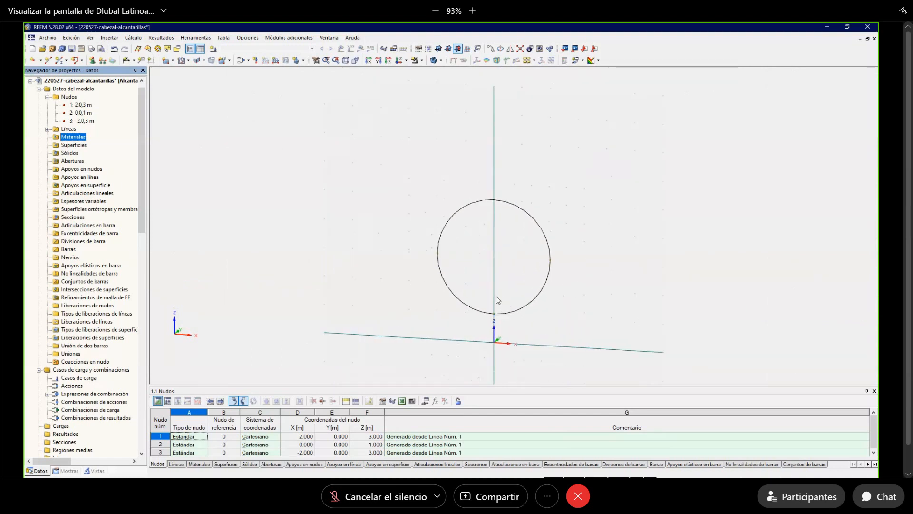
{"action": "middle_click_drag", "start_coordinate": [508, 293], "coordinate": [514, 279]}
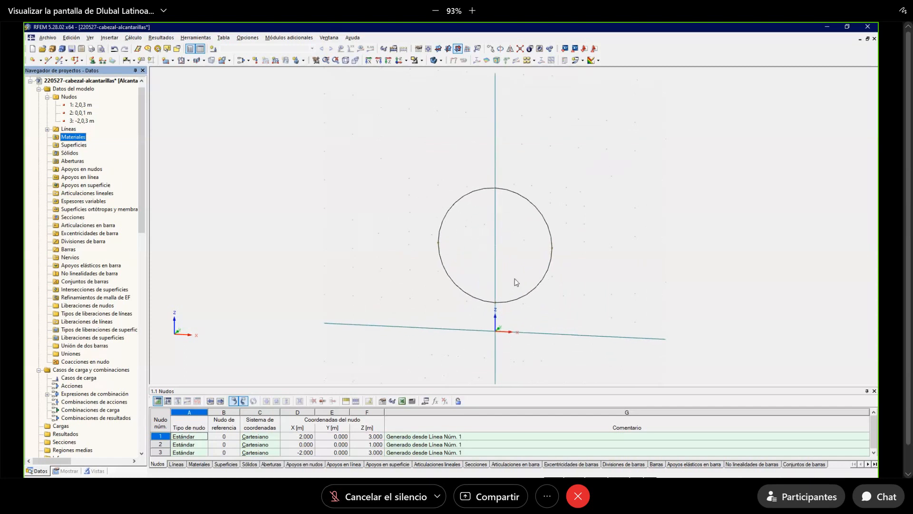
{"action": "left_click", "coordinate": [135, 60]}
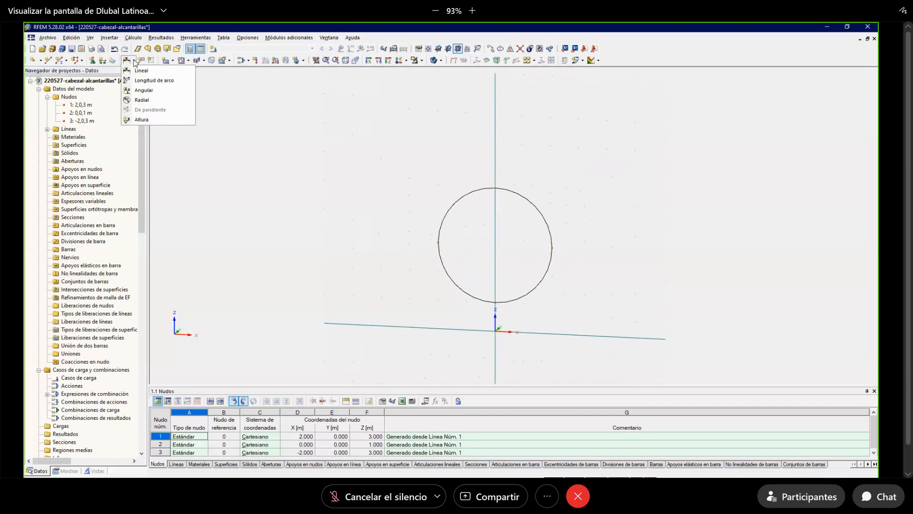
{"action": "left_click", "coordinate": [143, 100]}
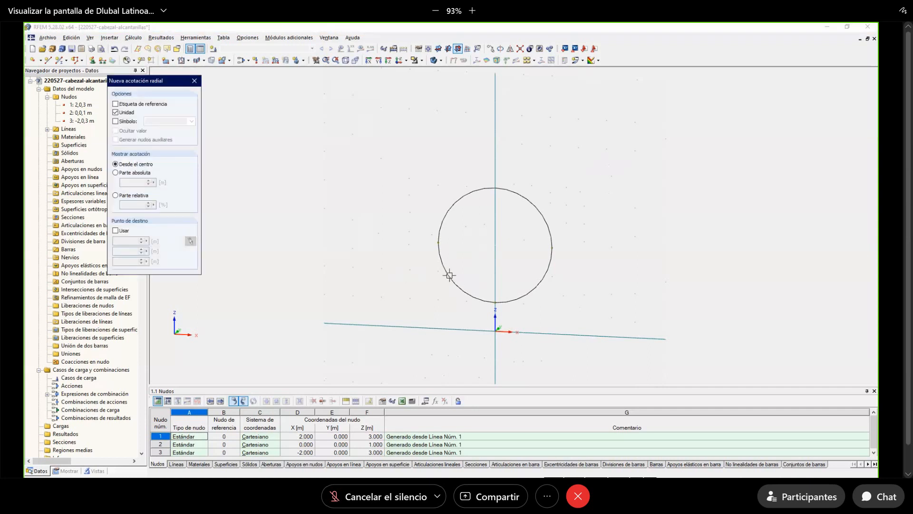
{"action": "left_click", "coordinate": [479, 253]}
{"action": "right_click", "coordinate": [609, 275]}
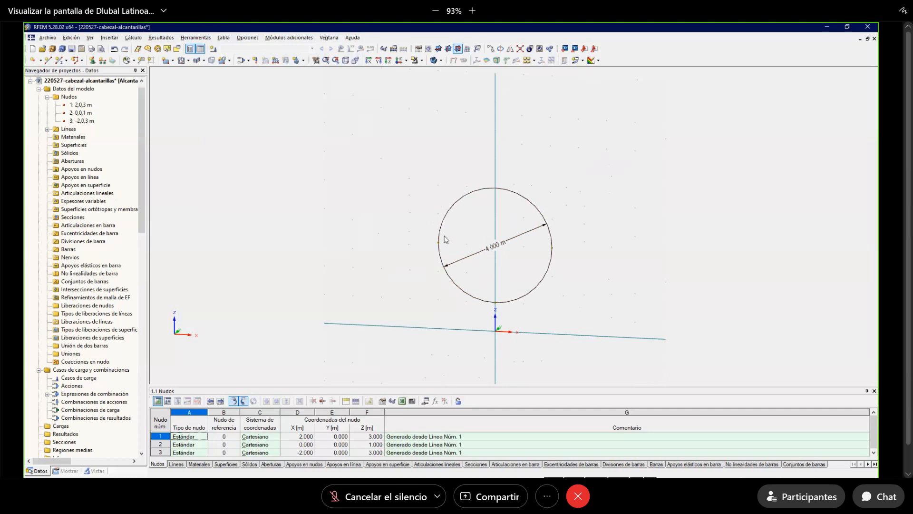
Set the length decimals for dimensions to 2 through the circle's diameter dimension.
{"action": "double_click", "coordinate": [496, 248]}
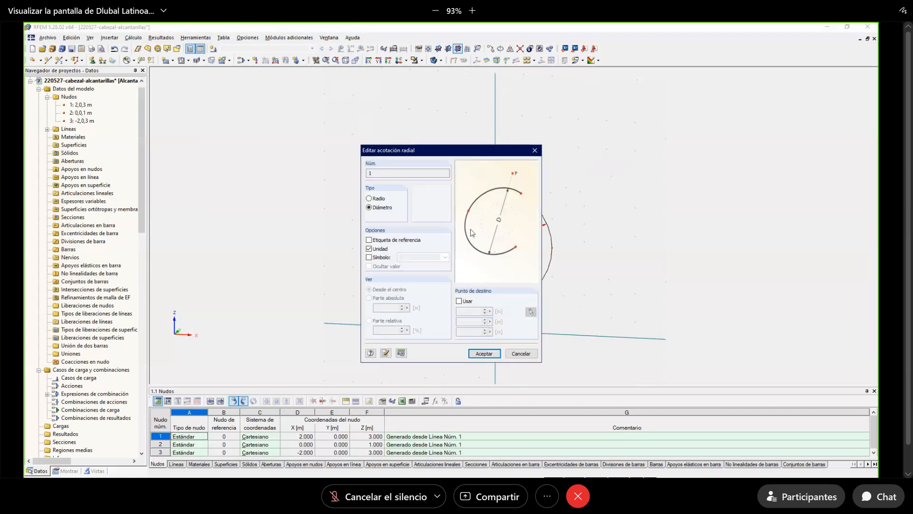
{"action": "left_click", "coordinate": [401, 354]}
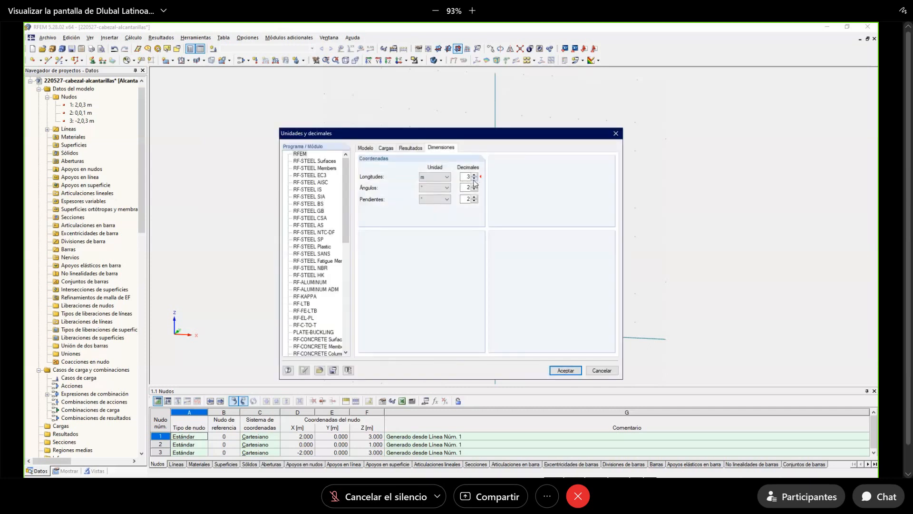
{"action": "left_click", "coordinate": [474, 180]}
{"action": "left_click", "coordinate": [565, 370]}
{"action": "left_click", "coordinate": [485, 354]}
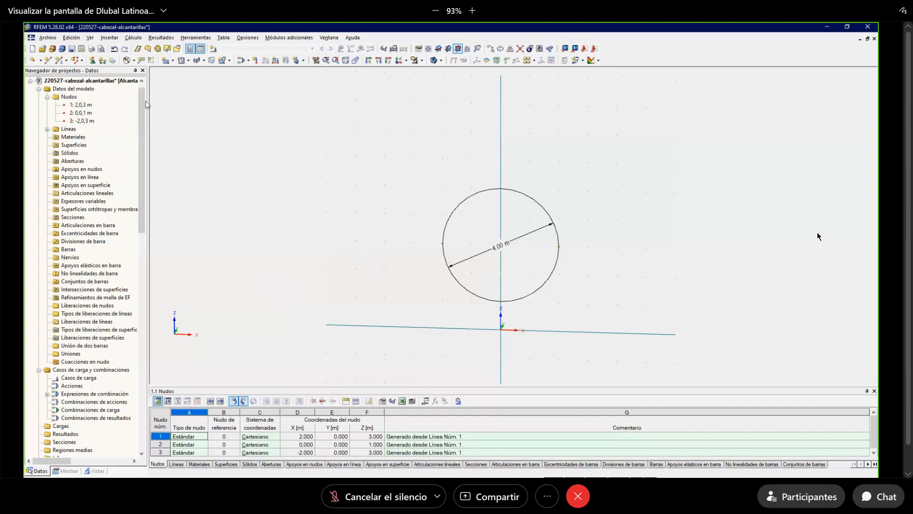
Open the model's parameter editor and enlarge it beside the circle so that both stay visible.
{"action": "left_click", "coordinate": [73, 38]}
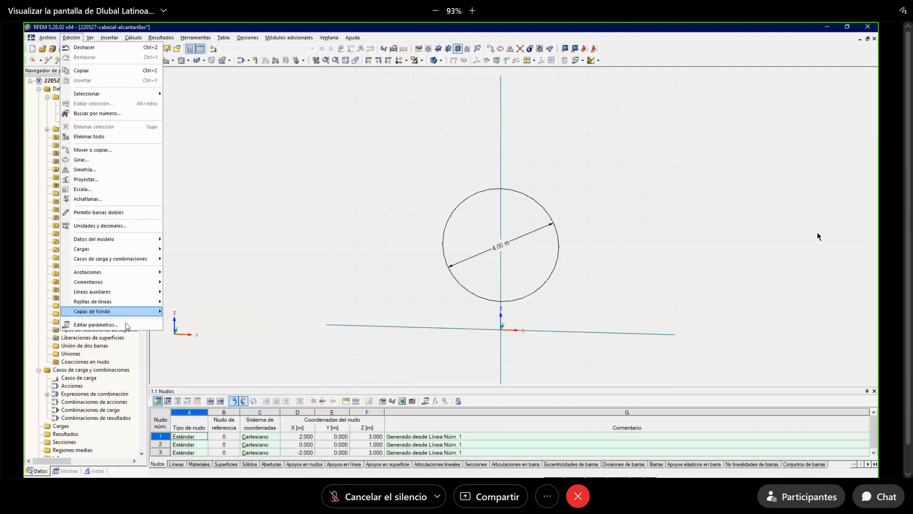
{"action": "left_click", "coordinate": [124, 327]}
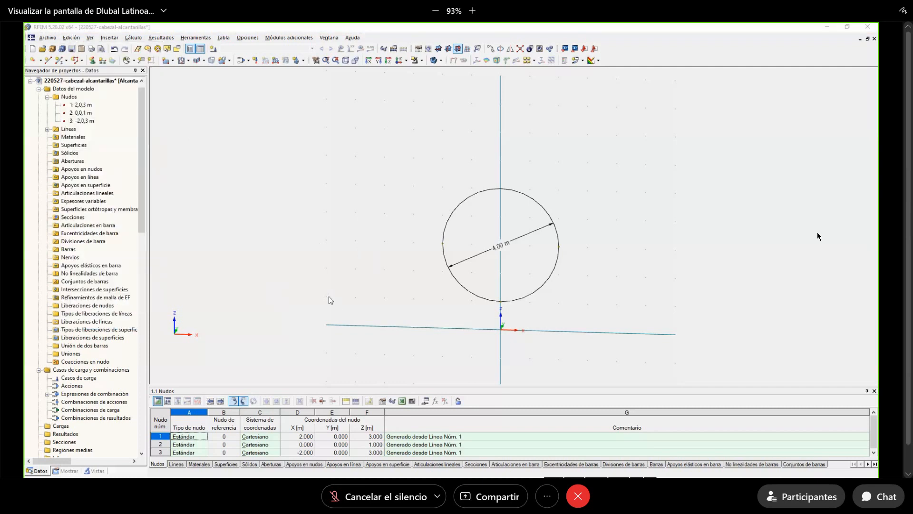
{"action": "left_click_drag", "start_coordinate": [25, 187], "coordinate": [326, 62]}
{"action": "middle_click_drag", "start_coordinate": [514, 181], "coordinate": [634, 169]}
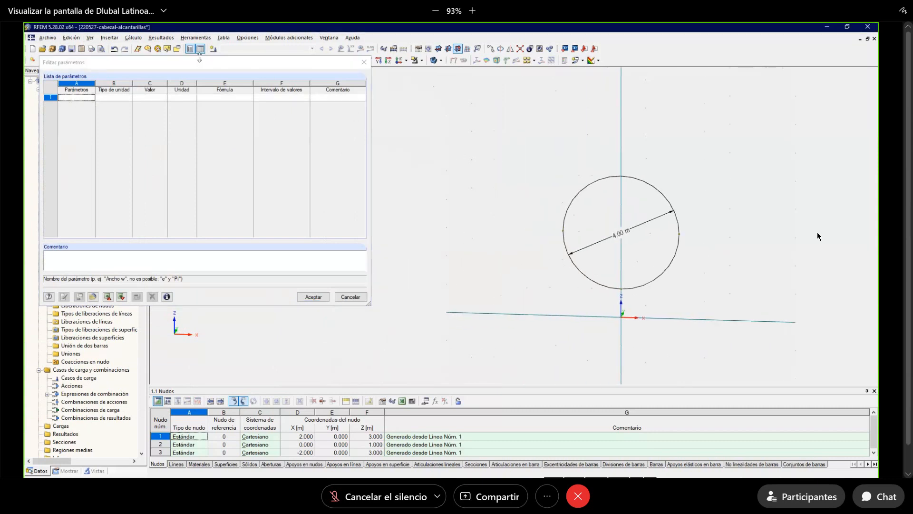
{"action": "left_click", "coordinate": [210, 61]}
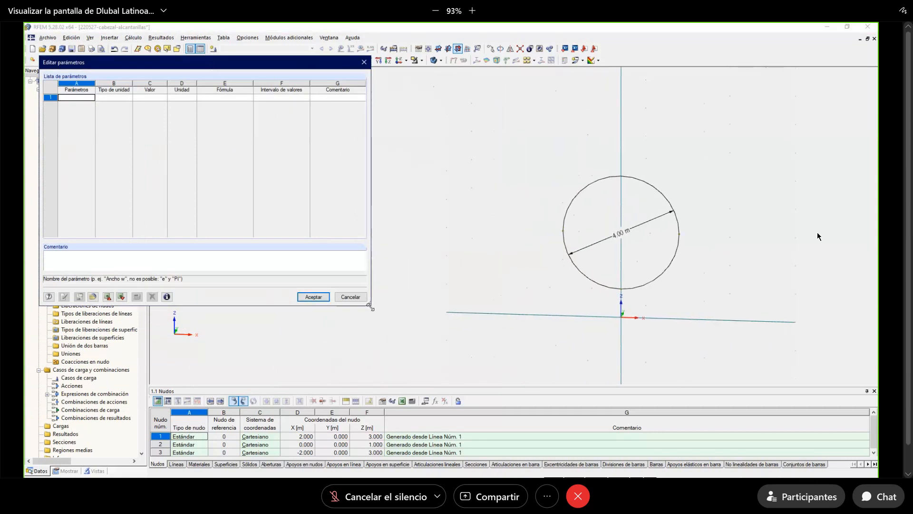
{"action": "left_click_drag", "start_coordinate": [370, 305], "coordinate": [487, 366]}
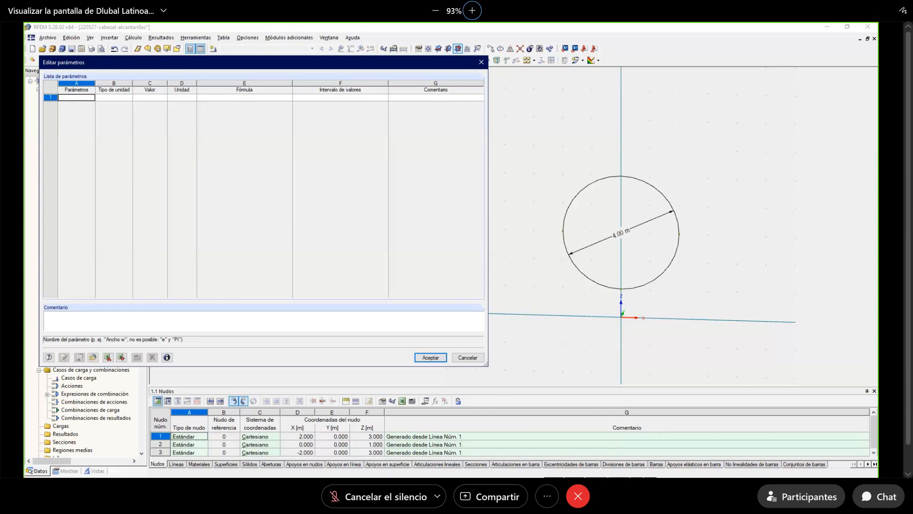
Switch to AutoCAD to examine the TMC diameter column D of the culvert table, and return to the RFEM parameter editor.
{"action": "key", "text": "alt+Tab"}
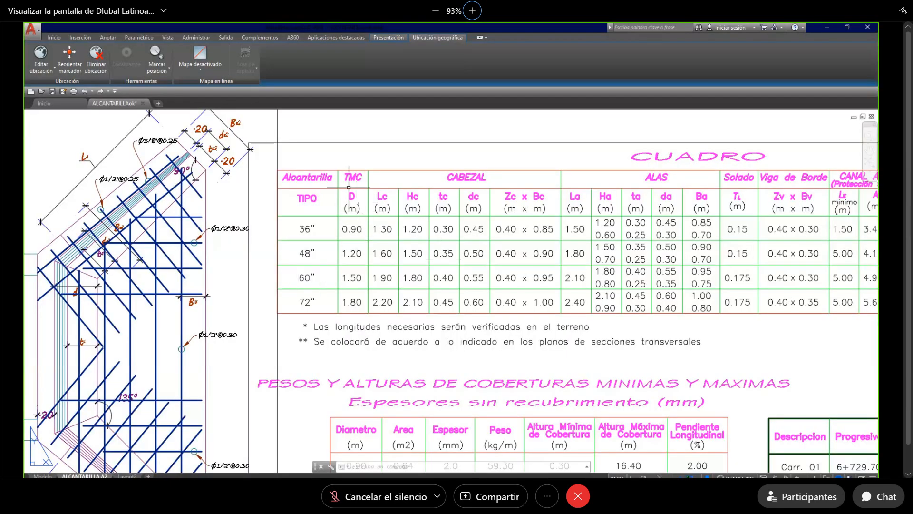
{"action": "left_click", "coordinate": [333, 175]}
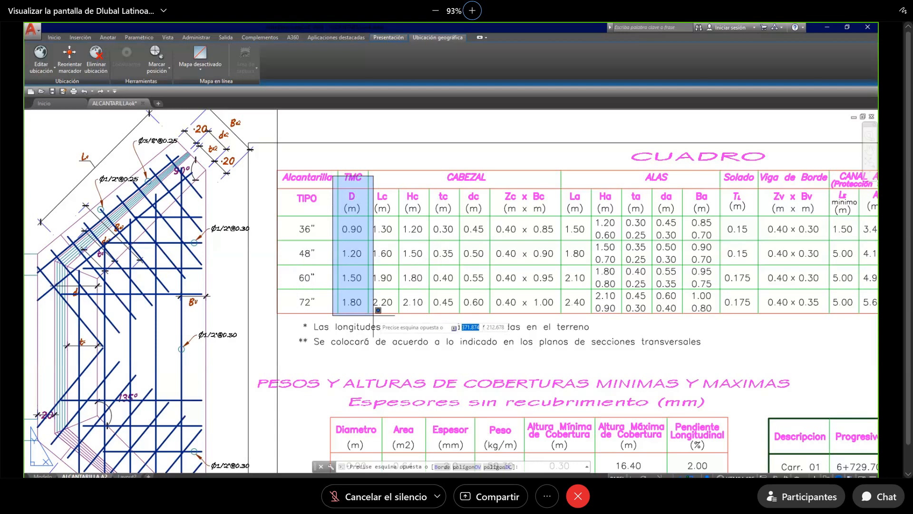
{"action": "left_click", "coordinate": [378, 310]}
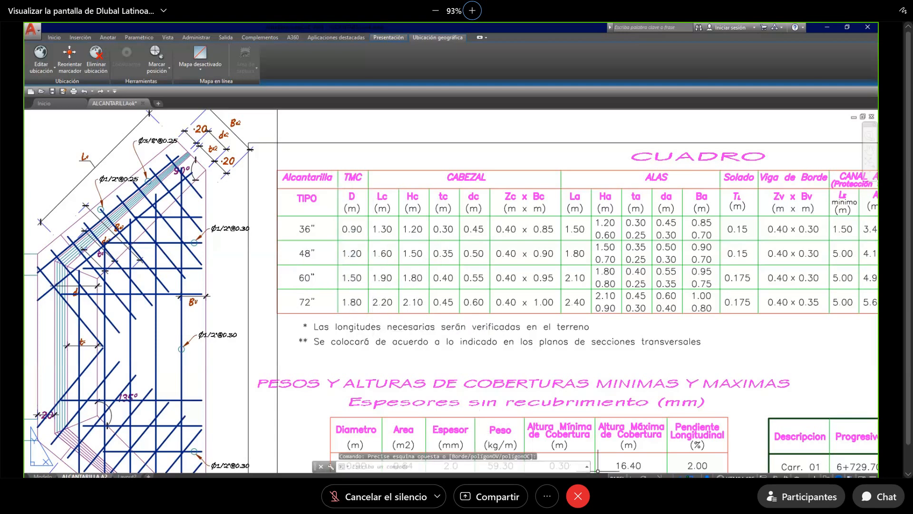
{"action": "mouse_move", "coordinate": [579, 476]}
{"action": "left_click", "coordinate": [581, 455]}
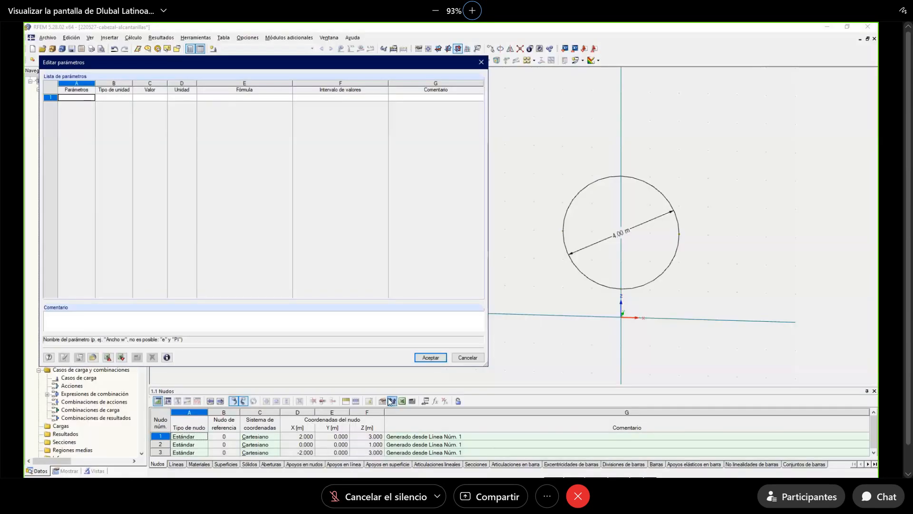
Define a parameter D of unit type Longitud with a value of 0.9 m and accept the parameter list.
{"action": "type", "text": "D_"}
{"action": "key", "text": "Tab"}
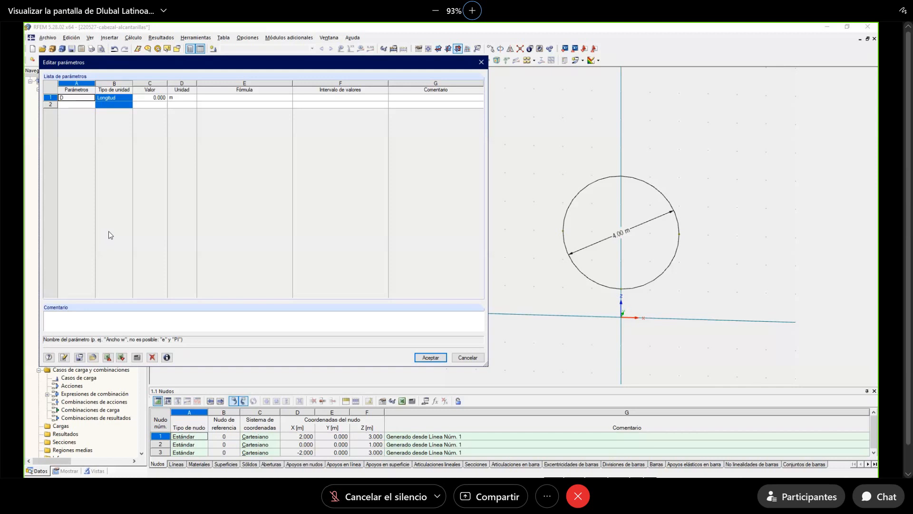
{"action": "left_click", "coordinate": [122, 100]}
{"action": "left_click", "coordinate": [129, 98]}
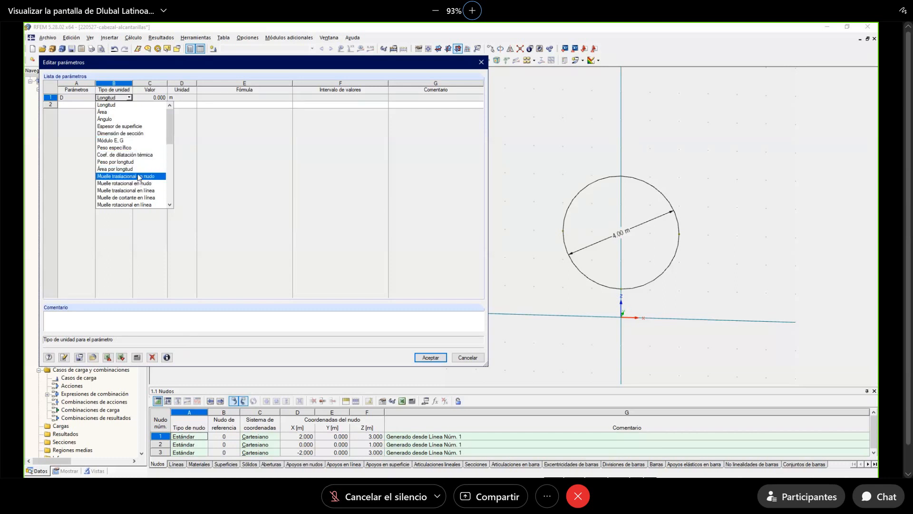
{"action": "left_click", "coordinate": [157, 65]}
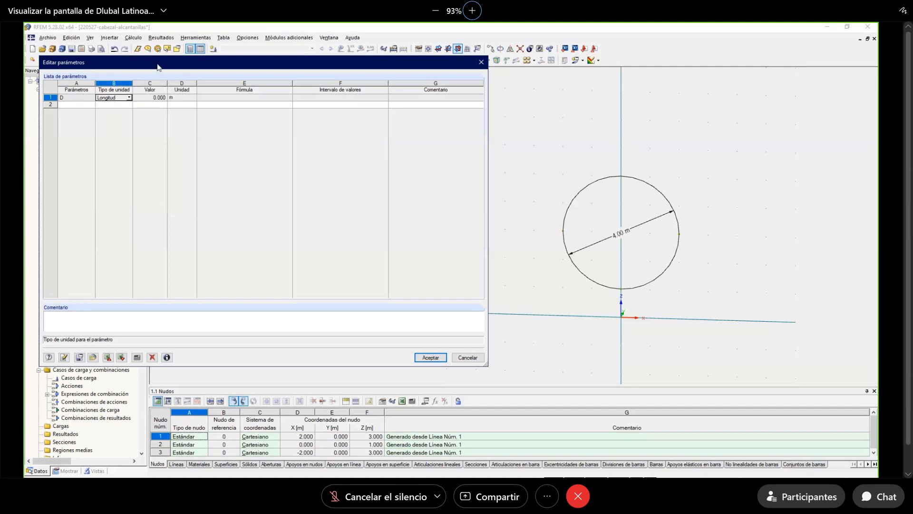
{"action": "left_click", "coordinate": [154, 97]}
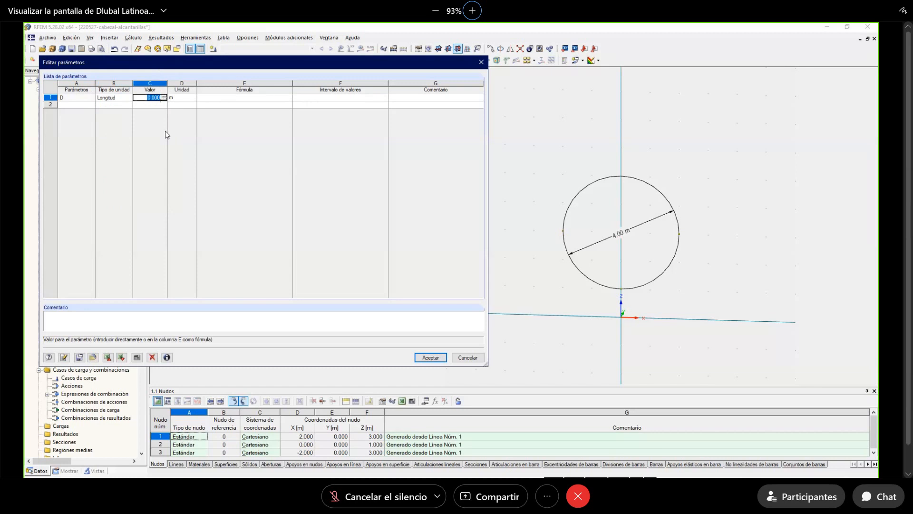
{"action": "type", "text": "0.9"}
{"action": "key", "text": "Tab"}
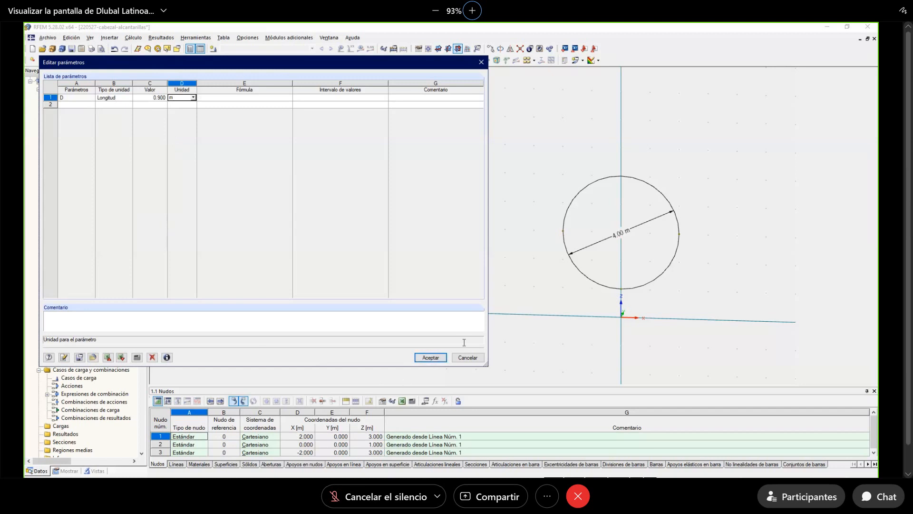
{"action": "left_click", "coordinate": [431, 357]}
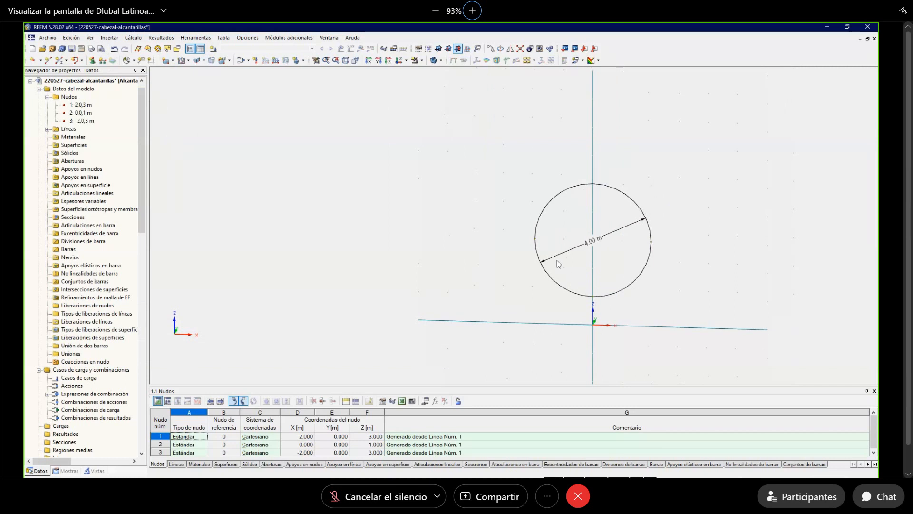
Define the circle's radius with the parametric formula D/2 and accept the line edit.
{"action": "double_click", "coordinate": [633, 285]}
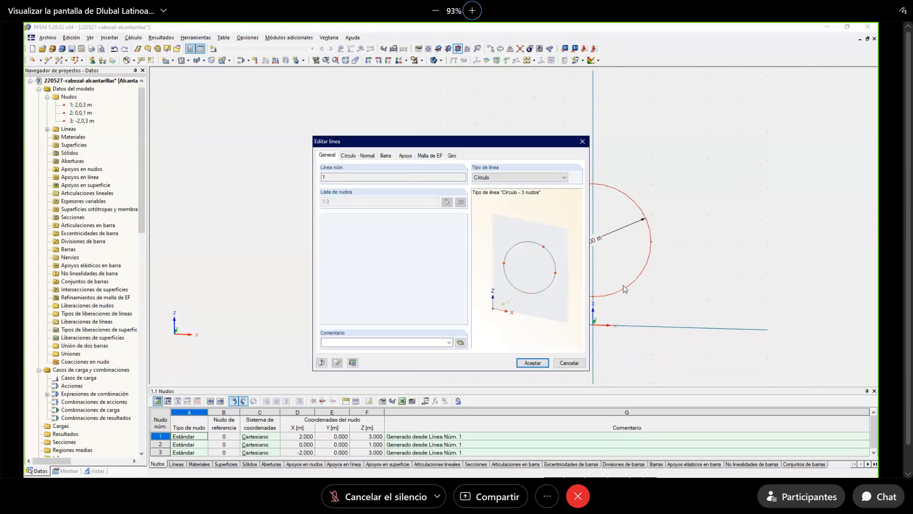
{"action": "left_click", "coordinate": [357, 156]}
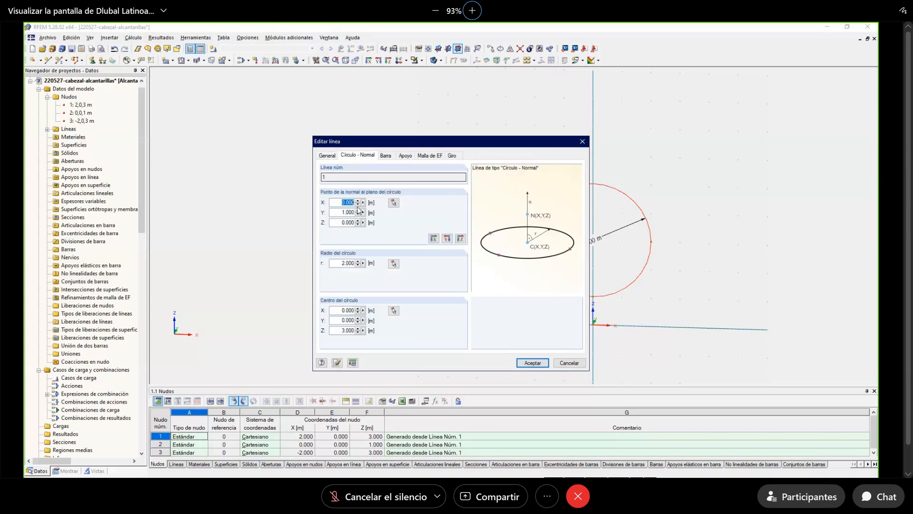
{"action": "left_click_drag", "start_coordinate": [342, 263], "coordinate": [357, 265]}
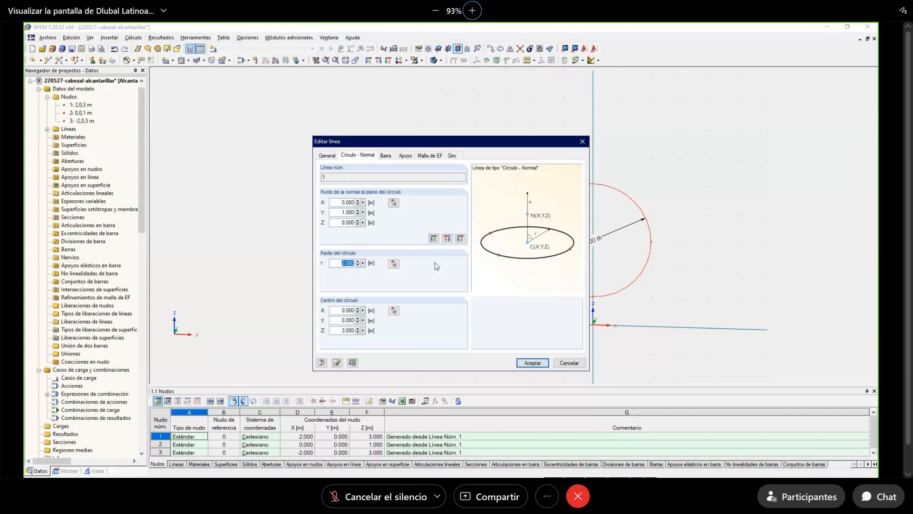
{"action": "left_click_drag", "start_coordinate": [471, 143], "coordinate": [389, 138]}
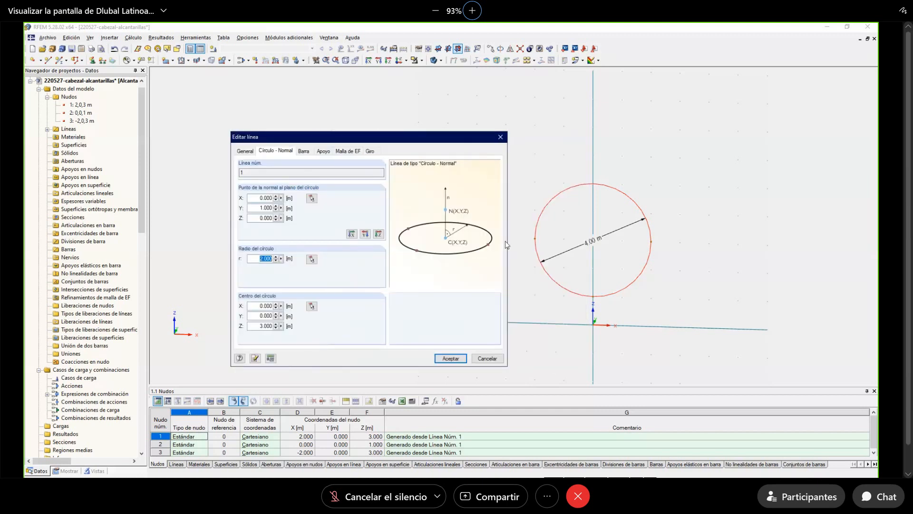
{"action": "left_click", "coordinate": [281, 258]}
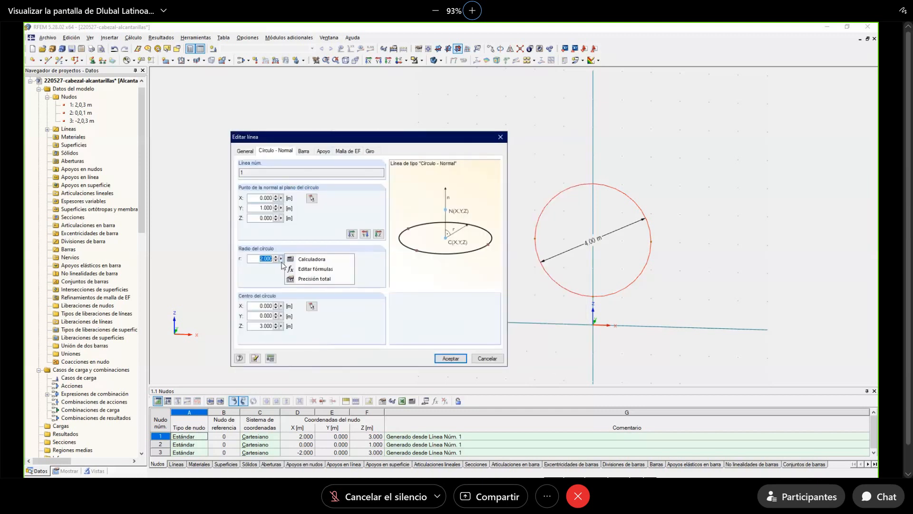
{"action": "left_click", "coordinate": [330, 270]}
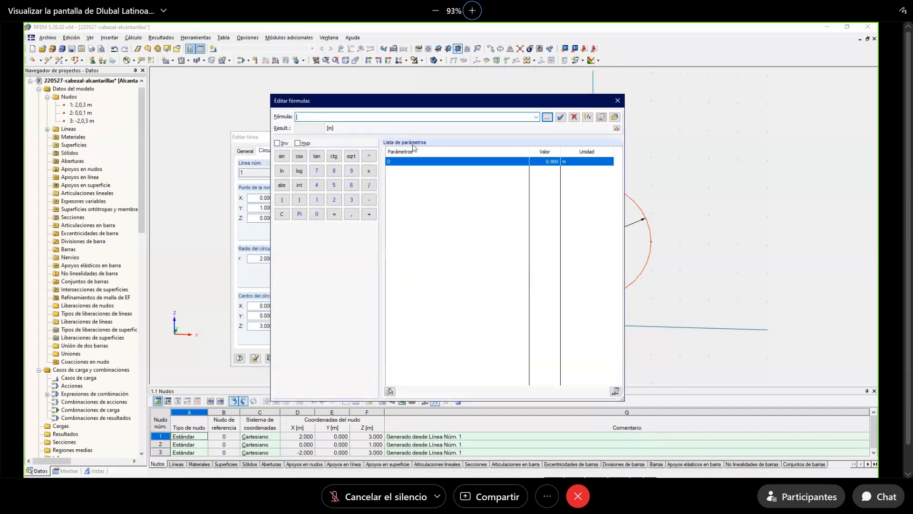
{"action": "left_click_drag", "start_coordinate": [444, 98], "coordinate": [338, 84]}
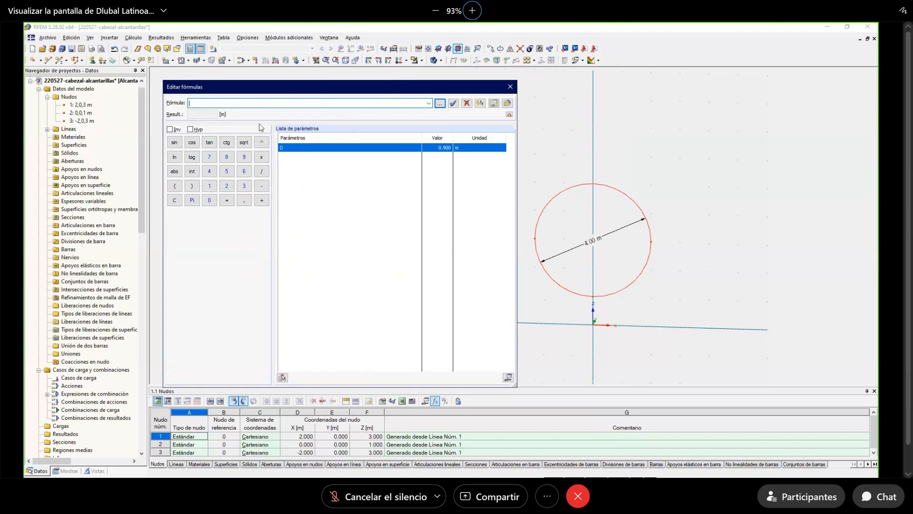
{"action": "left_click", "coordinate": [283, 378]}
{"action": "left_click_drag", "start_coordinate": [295, 91], "coordinate": [487, 114]}
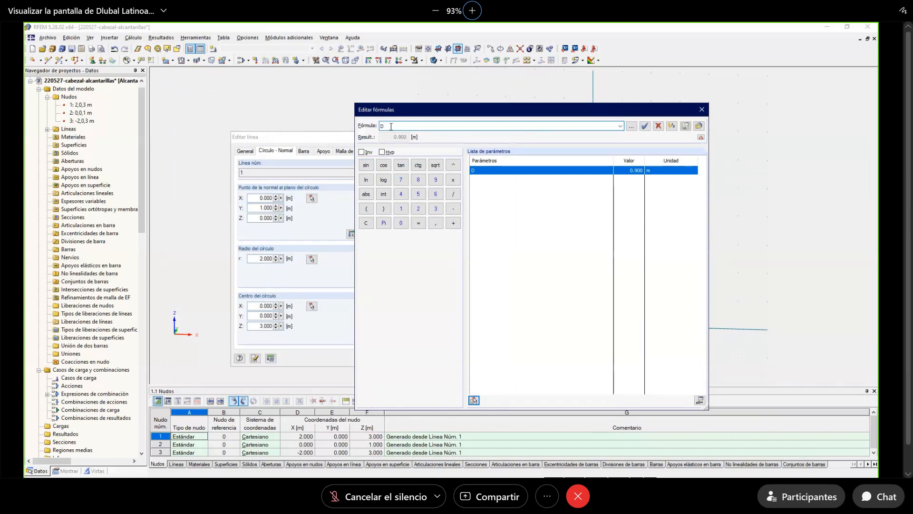
{"action": "type", "text": "/2"}
{"action": "left_click", "coordinate": [644, 126]}
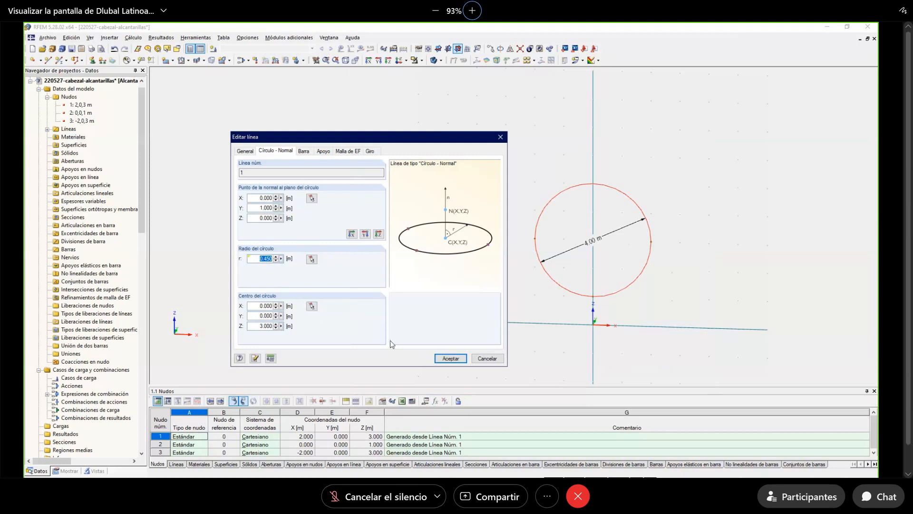
{"action": "left_click", "coordinate": [452, 359]}
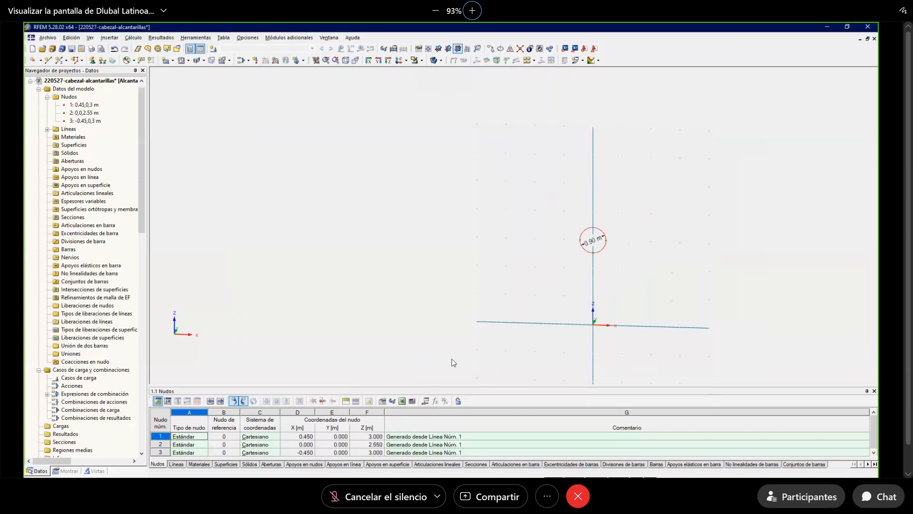
Set parameter D to 1.2 m, apply it to the circle and accept the parameter list.
{"action": "scroll", "coordinate": [633, 305], "scroll_direction": "up", "scroll_amount": 5}
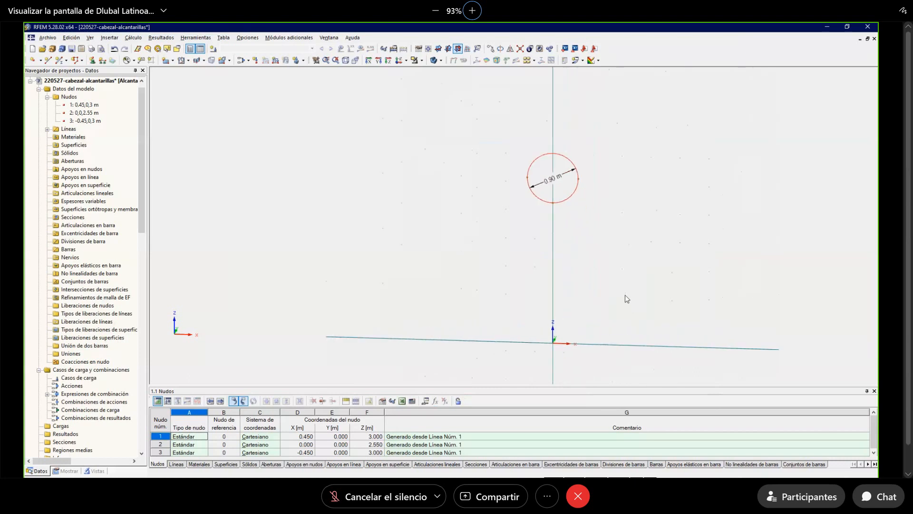
{"action": "middle_click_drag", "start_coordinate": [685, 306], "coordinate": [700, 308]}
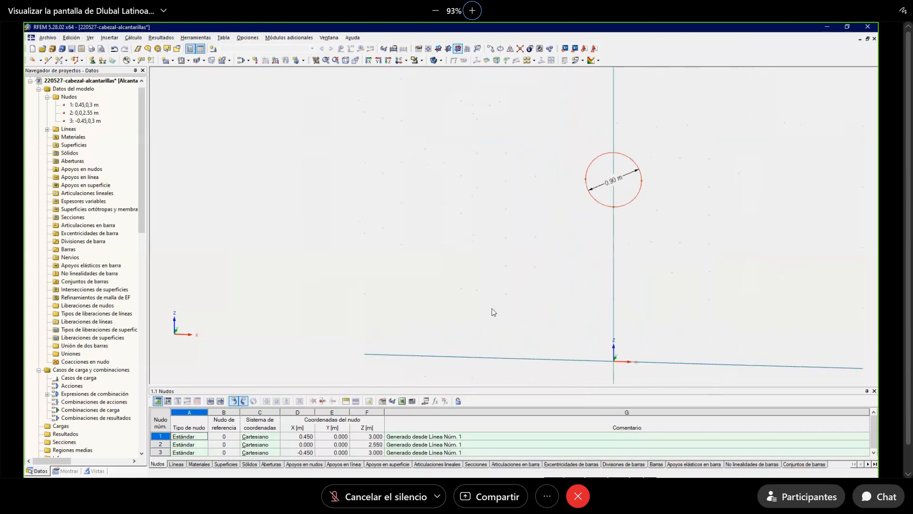
{"action": "left_click", "coordinate": [436, 401]}
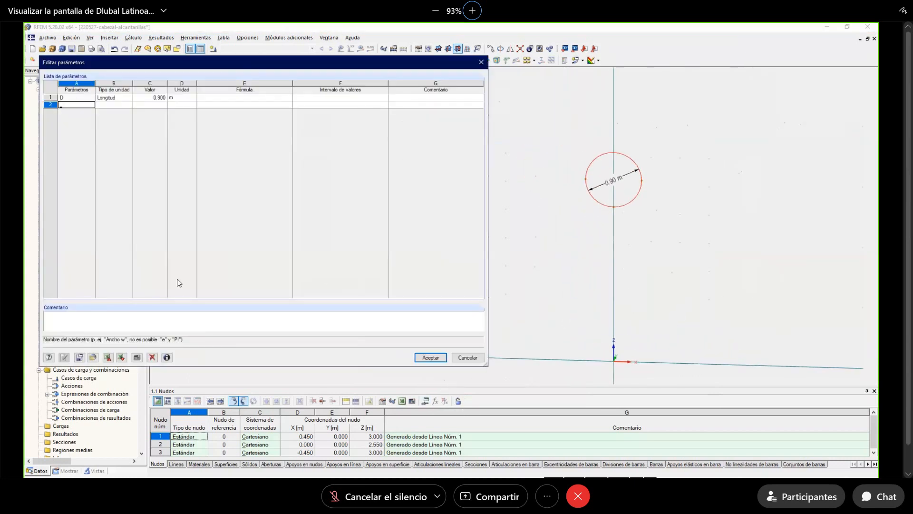
{"action": "left_click", "coordinate": [150, 97]}
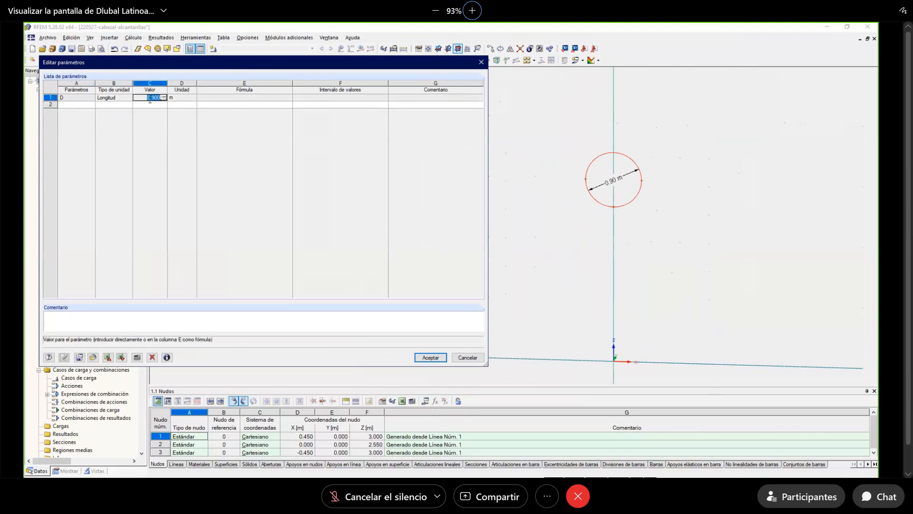
{"action": "type", "text": "1.2"}
{"action": "key", "text": "Tab"}
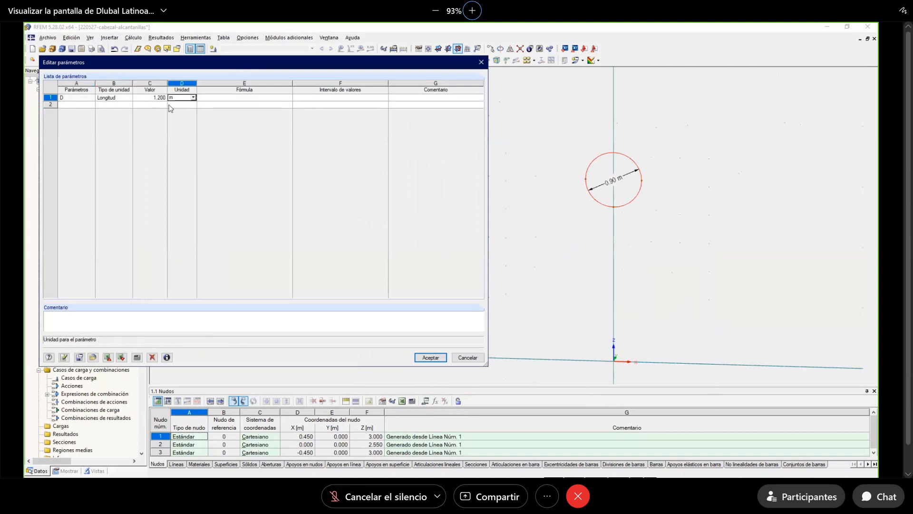
{"action": "left_click", "coordinate": [63, 357]}
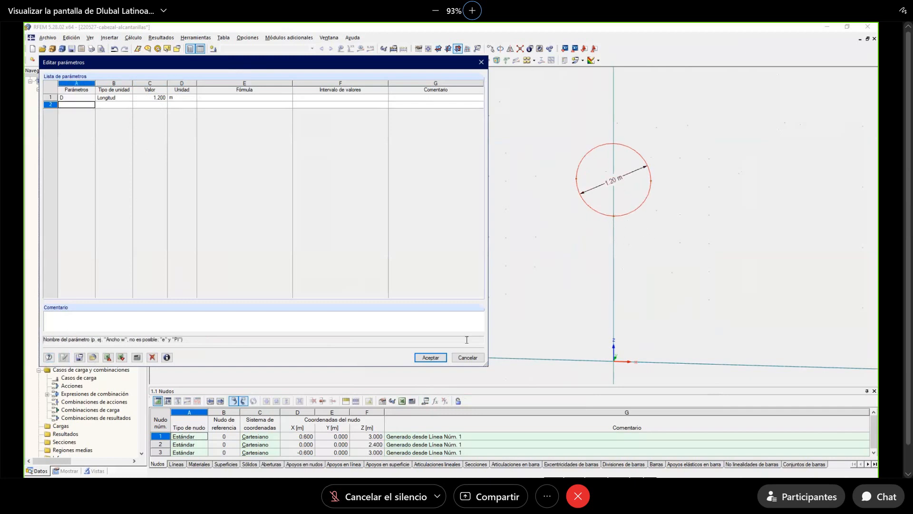
{"action": "left_click", "coordinate": [430, 357]}
Enable the symbol on the circle's diameter dimension so its label carries the prefix D=.
{"action": "double_click", "coordinate": [611, 184]}
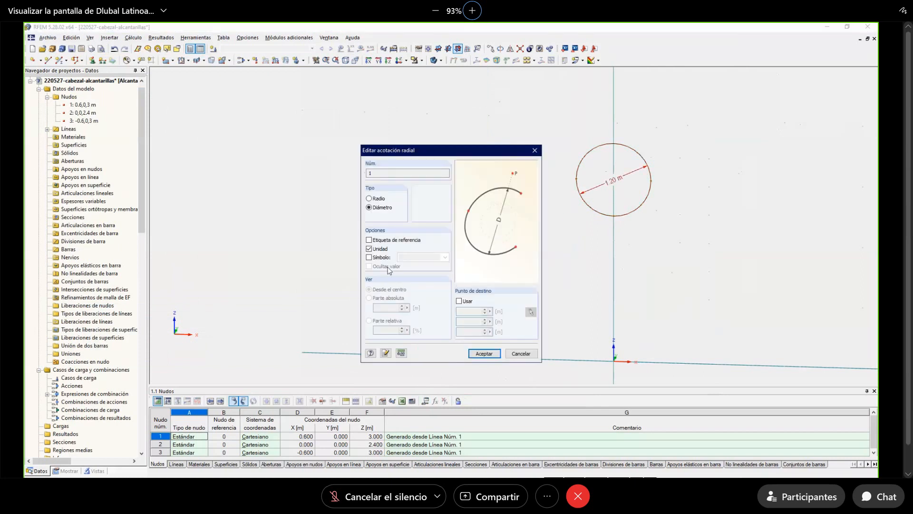
{"action": "left_click", "coordinate": [369, 257]}
{"action": "left_click", "coordinate": [484, 353]}
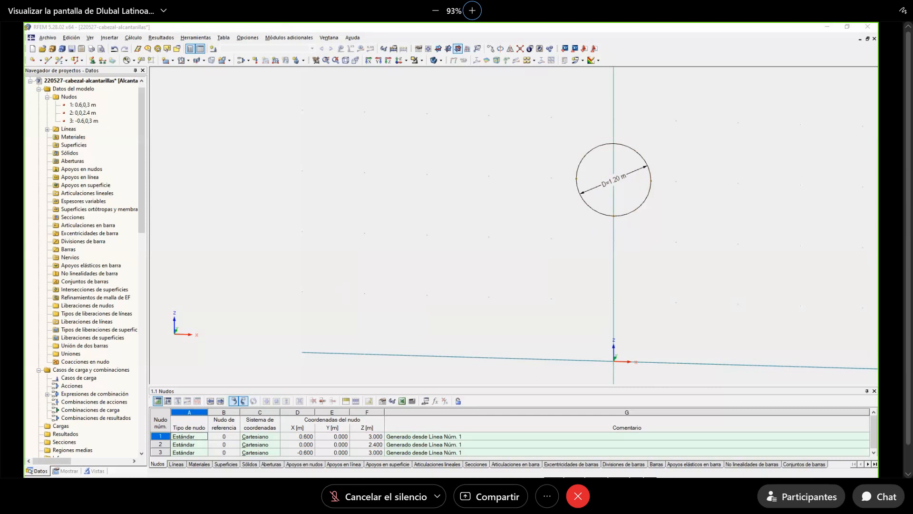
Set the Z coordinate of the circle's centre to 0.1 m and accept the line edit.
{"action": "double_click", "coordinate": [638, 207]}
{"action": "left_click_drag", "start_coordinate": [521, 144], "coordinate": [457, 125]}
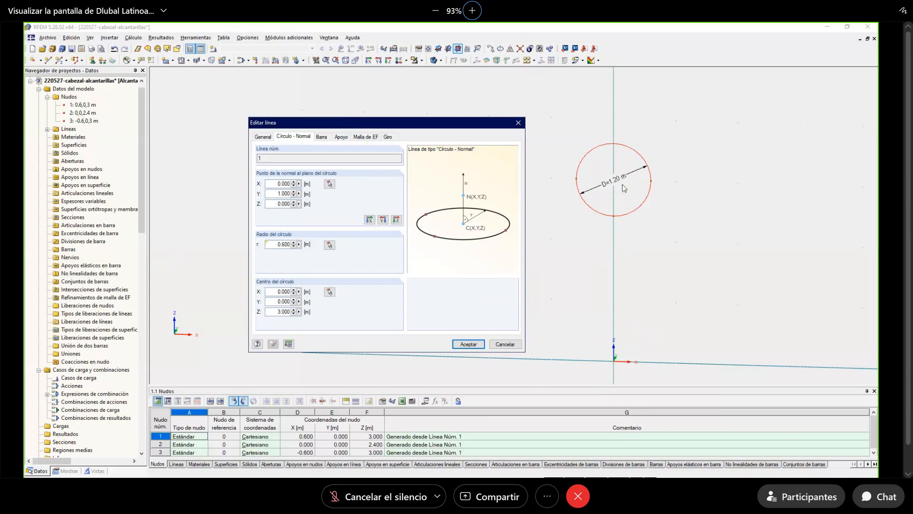
{"action": "double_click", "coordinate": [275, 311]}
{"action": "type", "text": "0.1"}
{"action": "key", "text": "Tab"}
{"action": "left_click", "coordinate": [468, 344]}
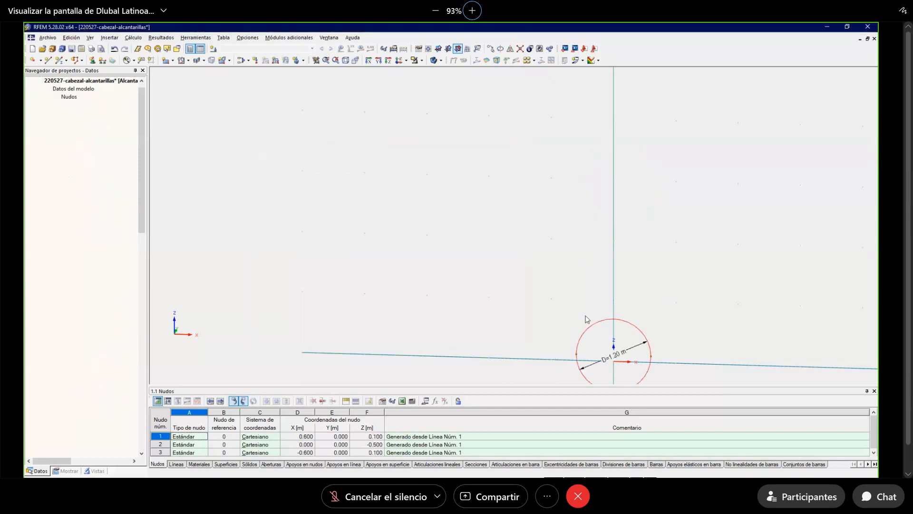
Set the Z coordinate of the circle's centre to a fixed 0.7 m and accept the line edit.
{"action": "middle_click_drag", "start_coordinate": [611, 366], "coordinate": [581, 311]}
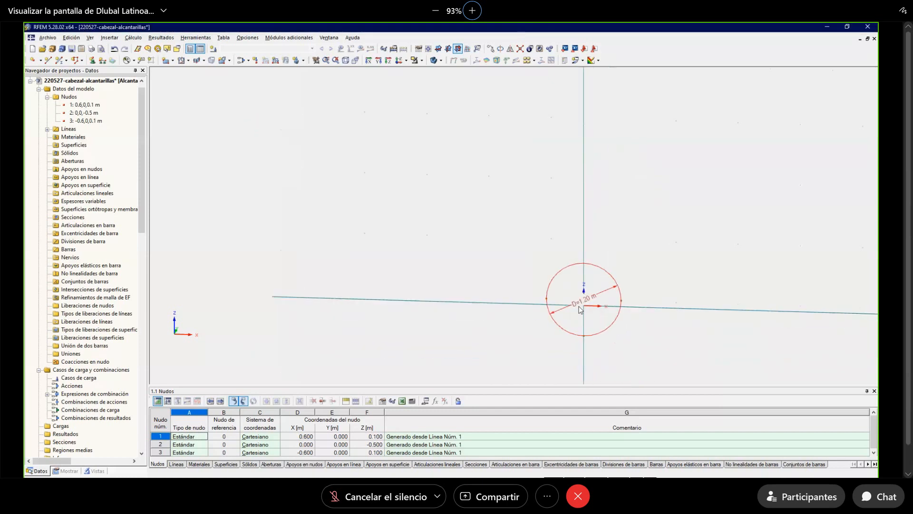
{"action": "double_click", "coordinate": [594, 334]}
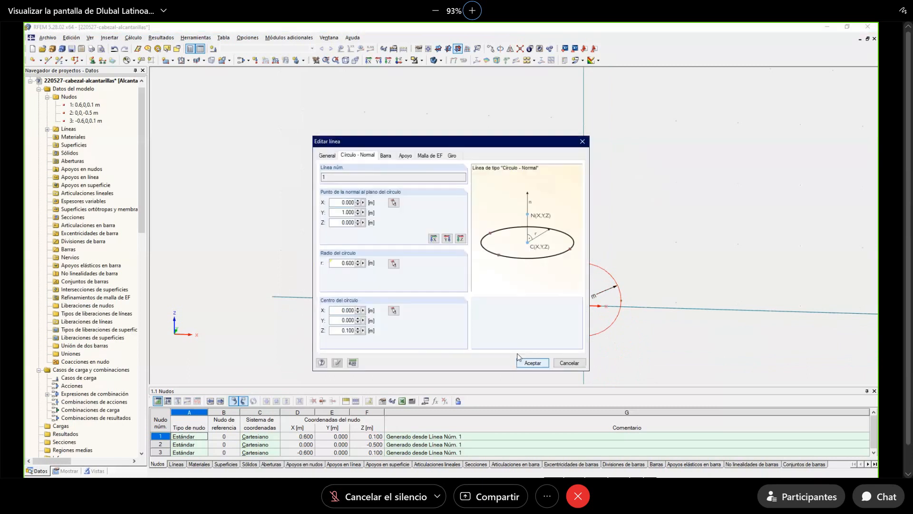
{"action": "left_click", "coordinate": [362, 330]}
{"action": "left_click", "coordinate": [397, 340]}
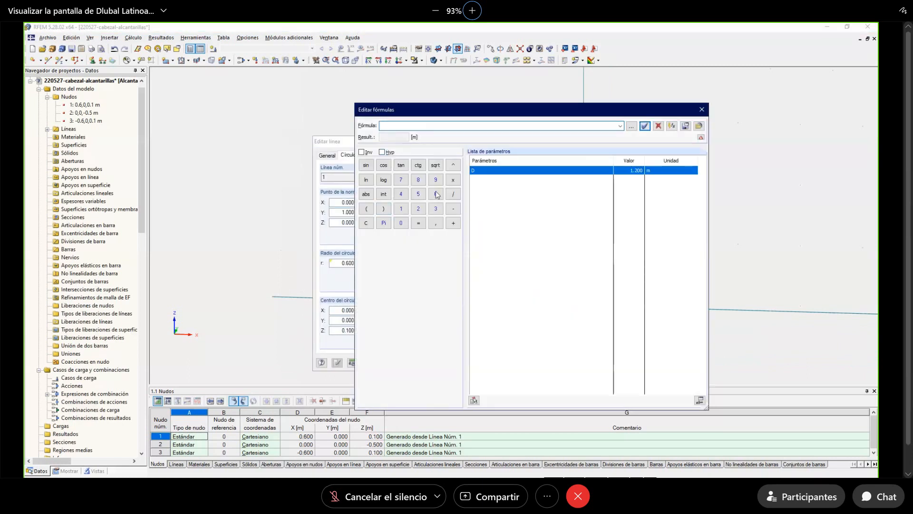
{"action": "left_click", "coordinate": [702, 109]}
{"action": "left_click_drag", "start_coordinate": [547, 147], "coordinate": [431, 128]}
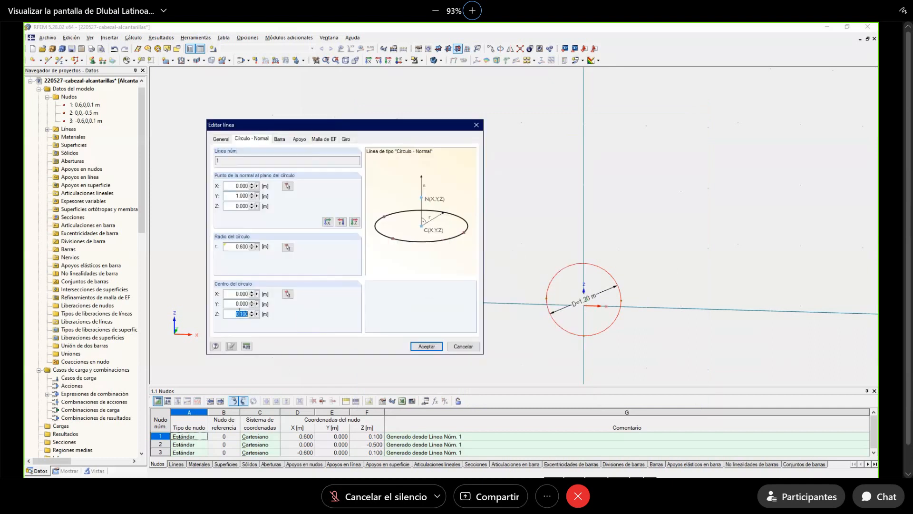
{"action": "type", "text": "0.7"}
{"action": "key", "text": "Tab"}
{"action": "left_click", "coordinate": [426, 347]}
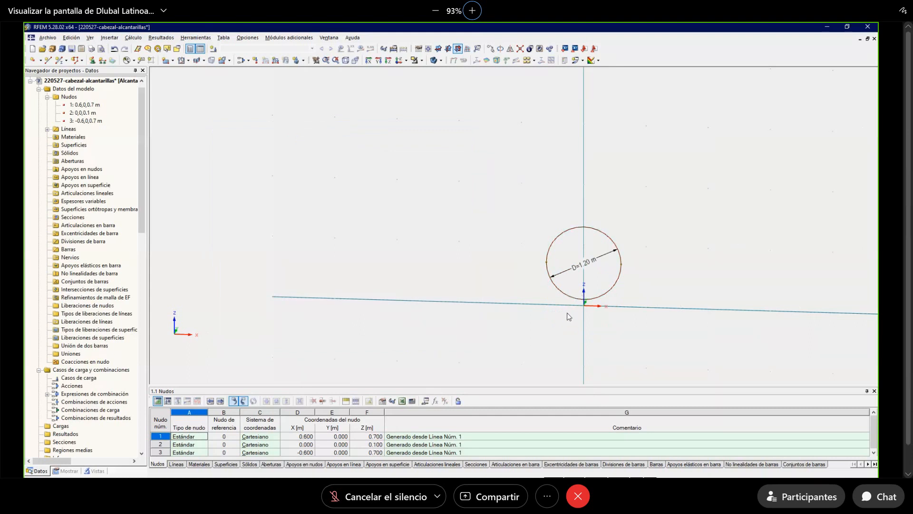
Set parameter D to 0.9 m and accept the parameter list.
{"action": "left_click", "coordinate": [425, 401]}
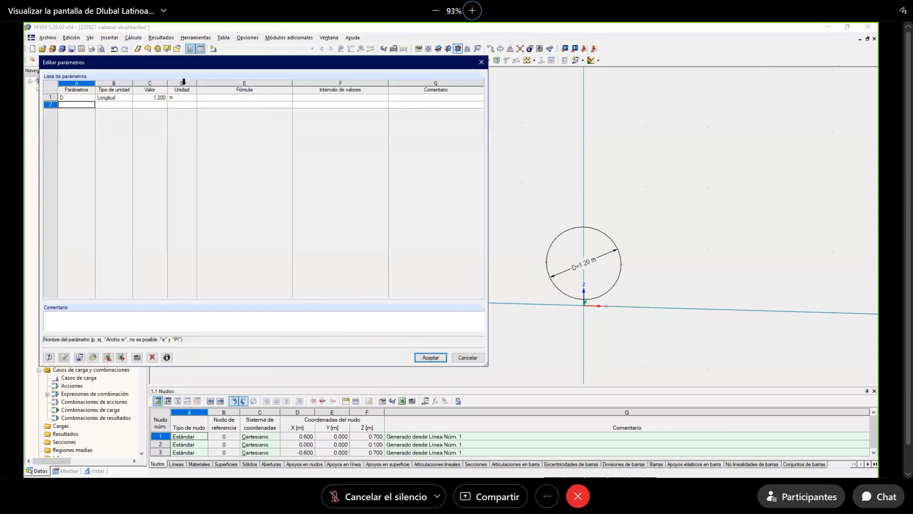
{"action": "double_click", "coordinate": [147, 98]}
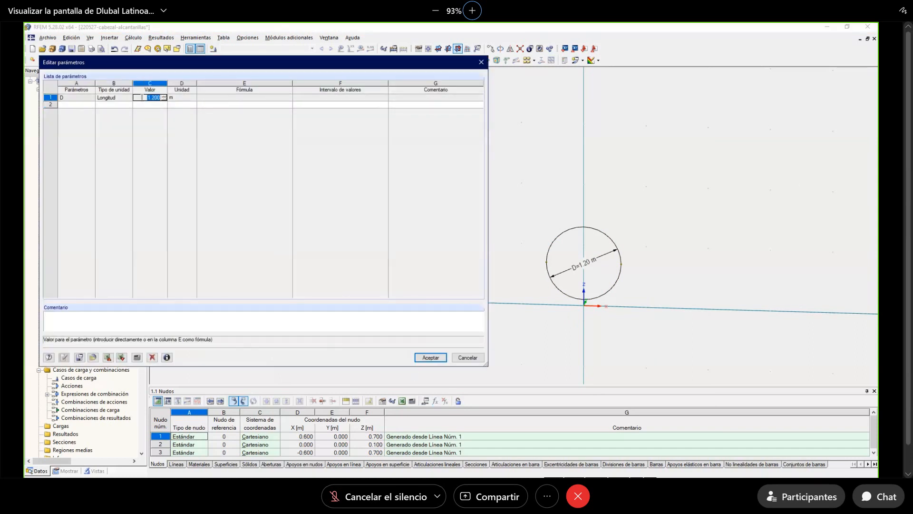
{"action": "type", "text": "0.9"}
{"action": "key", "text": "Tab"}
{"action": "key", "text": "Return"}
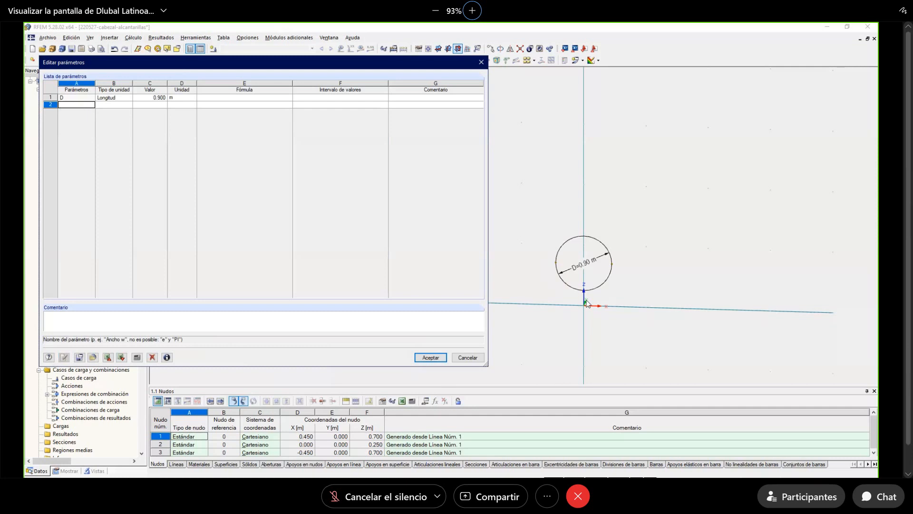
{"action": "left_click", "coordinate": [435, 358]}
Define the Z coordinate of the circle's centre with the formula D/2+0.10 and accept the line edit.
{"action": "double_click", "coordinate": [597, 288]}
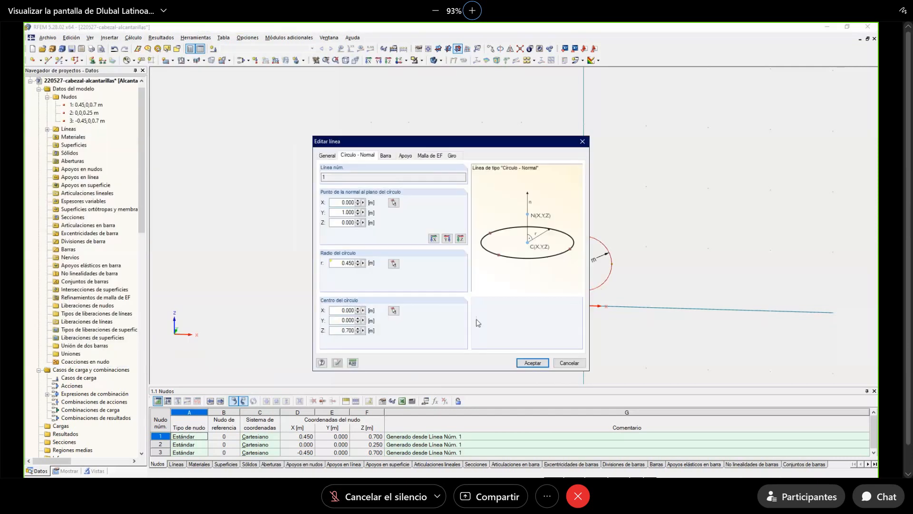
{"action": "left_click", "coordinate": [364, 330]}
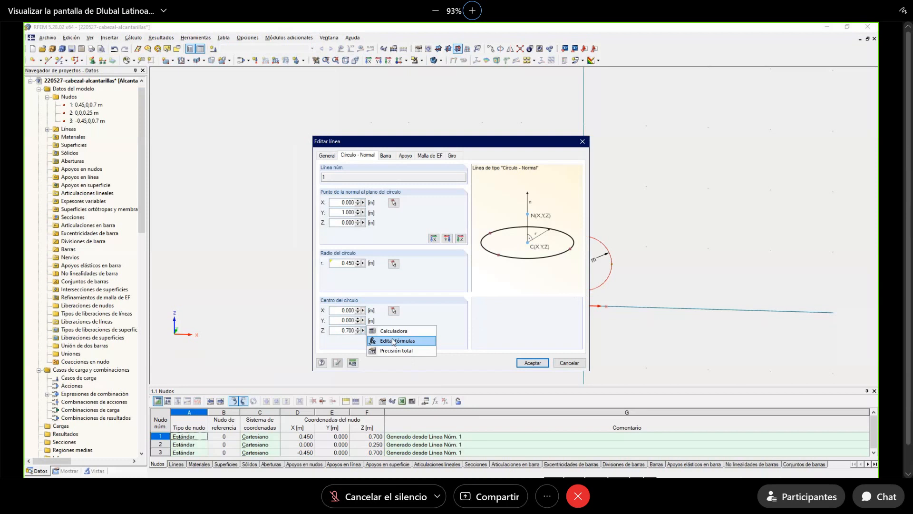
{"action": "left_click", "coordinate": [393, 340]}
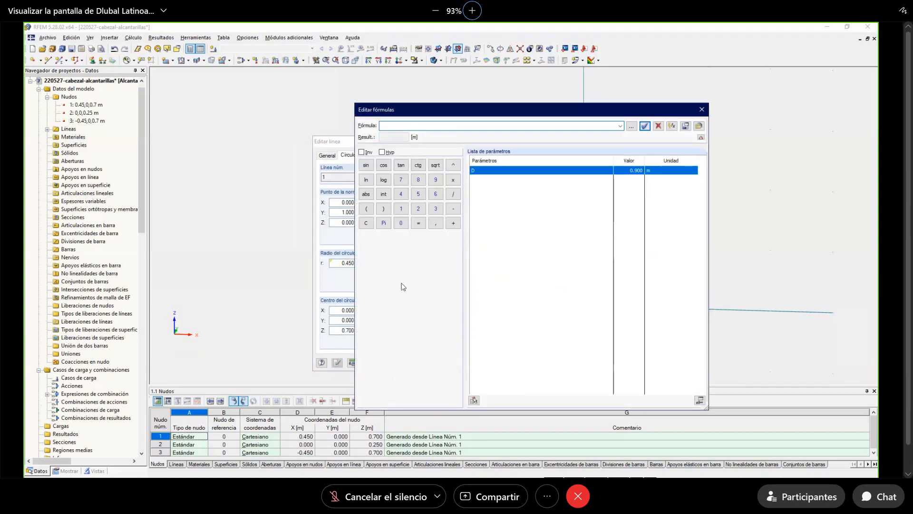
{"action": "type", "text": "D/2+0.10"}
{"action": "left_click", "coordinate": [645, 125]}
{"action": "left_click", "coordinate": [532, 362]}
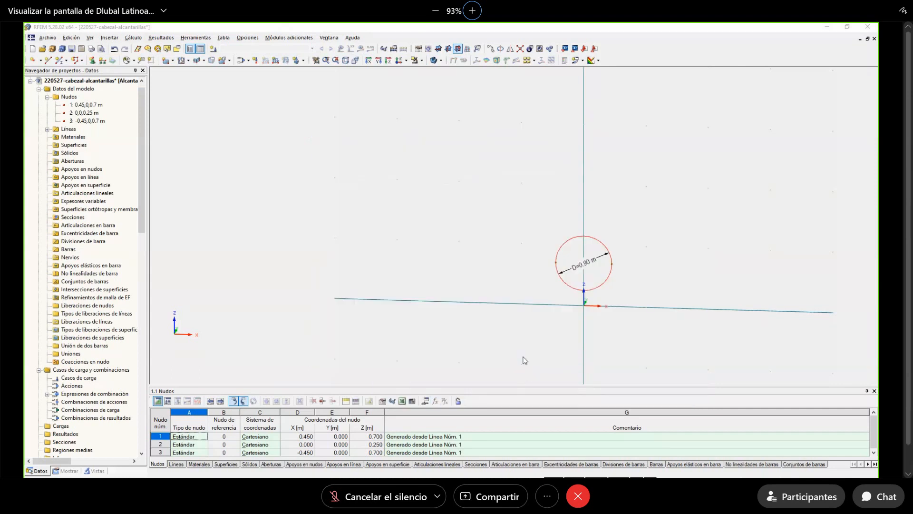
Set parameter D to 1.8 m in the parameter list to test the circle's radius and centre formulas.
{"action": "left_click", "coordinate": [425, 401]}
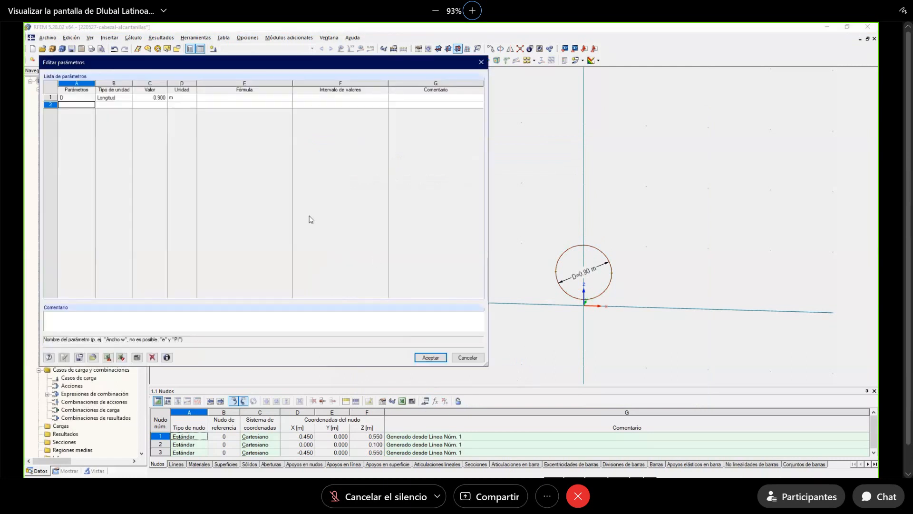
{"action": "left_click", "coordinate": [148, 97]}
{"action": "type", "text": "1.8"}
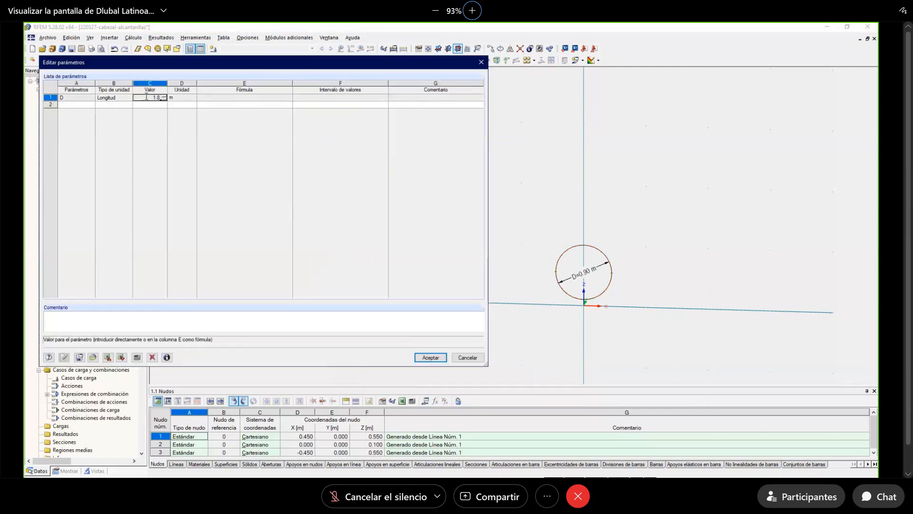
{"action": "key", "text": "Return"}
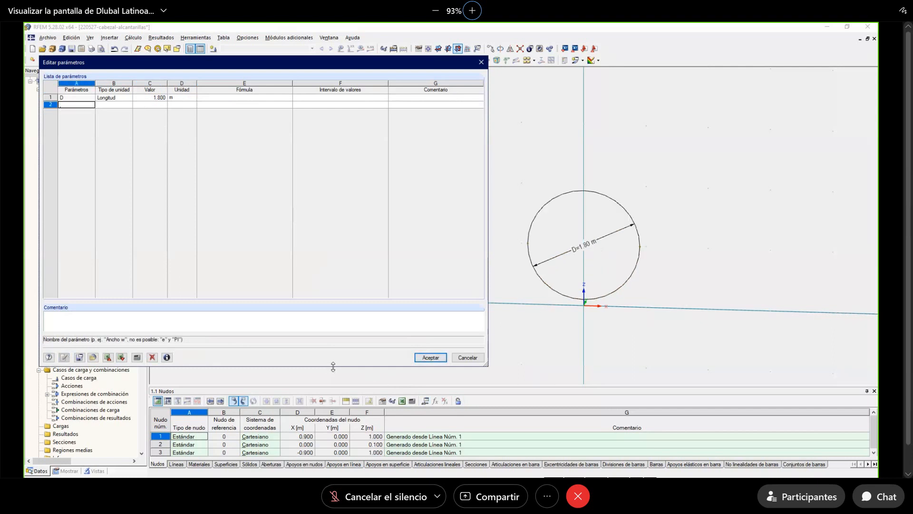
Set parameter D to 1.2 m and accept the parameter list.
{"action": "left_click", "coordinate": [140, 98]}
{"action": "type", "text": "1.2"}
{"action": "key", "text": "Return"}
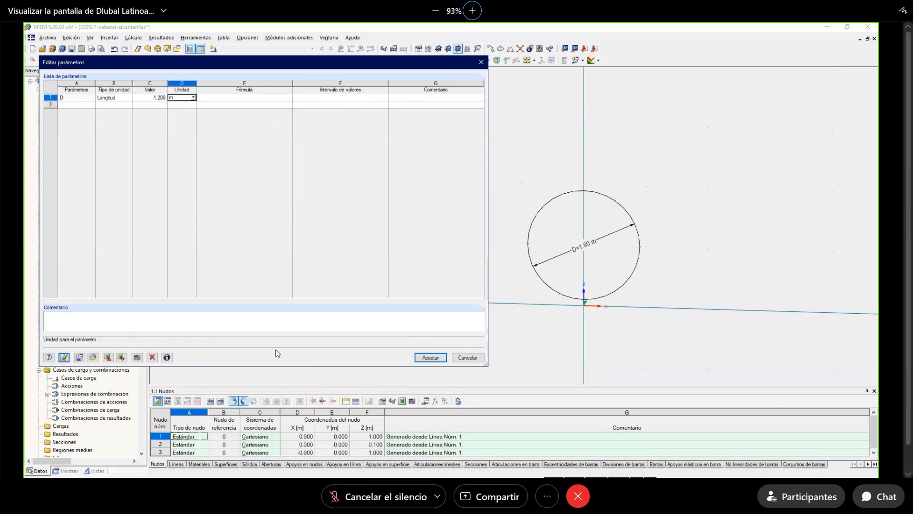
{"action": "left_click", "coordinate": [430, 357]}
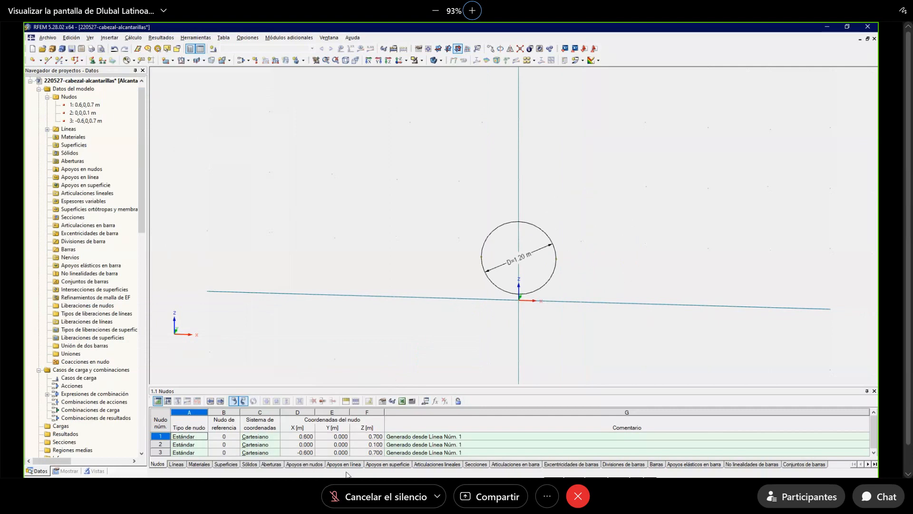
Switch to the AutoCAD drawing, check the pipe diameters in the culvert table's D column, and return to the RFEM model.
{"action": "key", "text": "alt+Tab"}
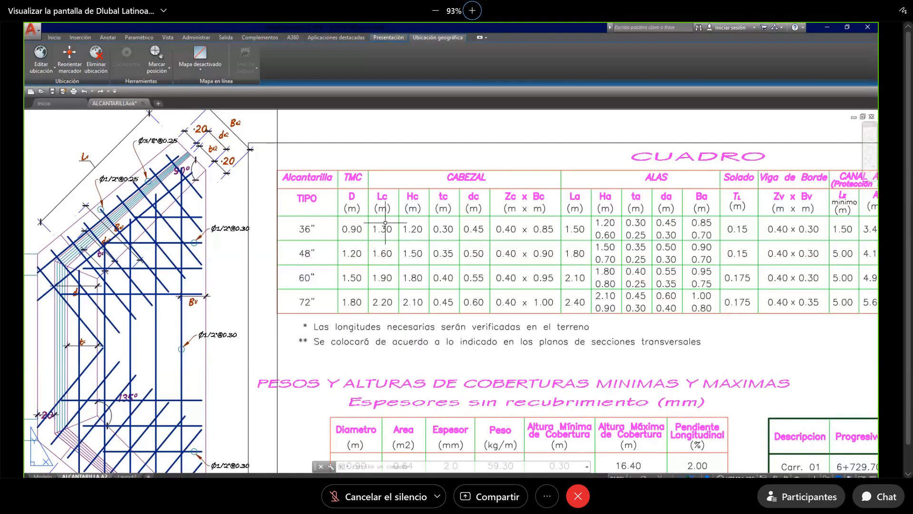
{"action": "left_click", "coordinate": [340, 220]}
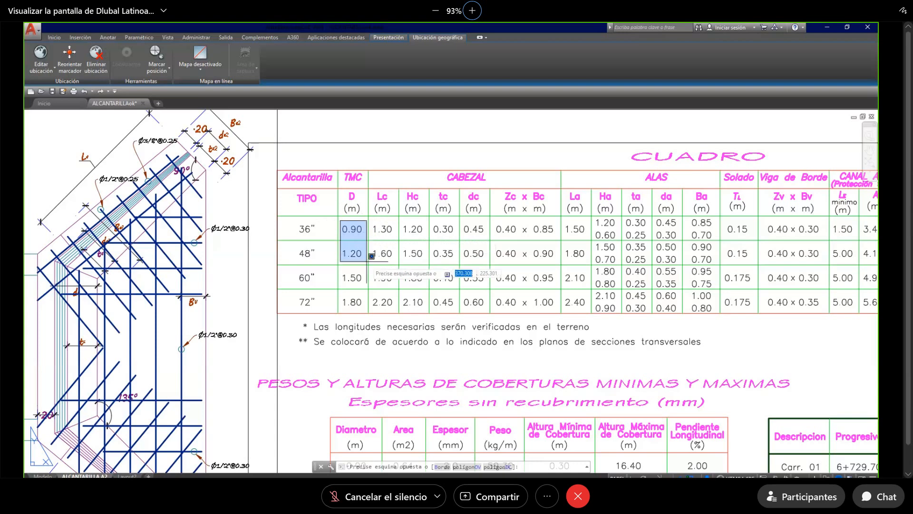
{"action": "key", "text": "Escape"}
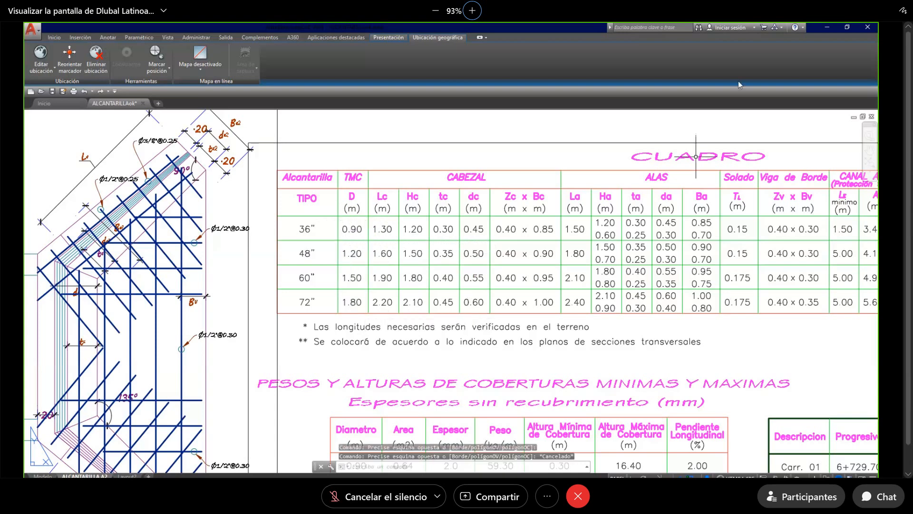
{"action": "left_click", "coordinate": [823, 28]}
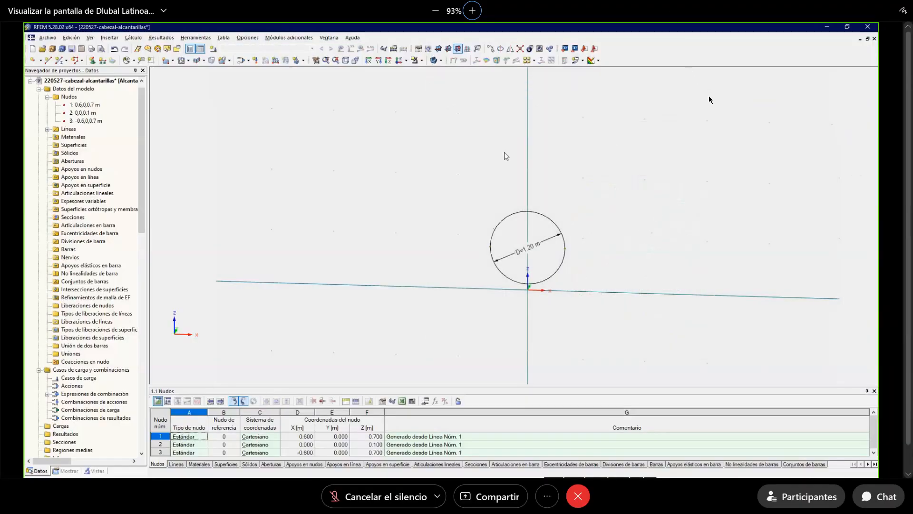
Start a new rectangular surface and filter its material library to concrete, standard group ACI, standard ACI 318-19.
{"action": "left_click", "coordinate": [171, 62]}
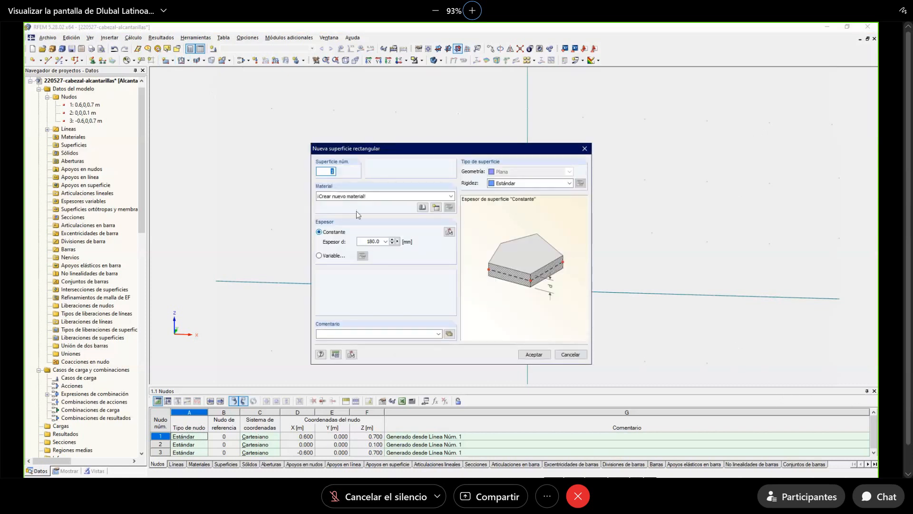
{"action": "left_click", "coordinate": [422, 208]}
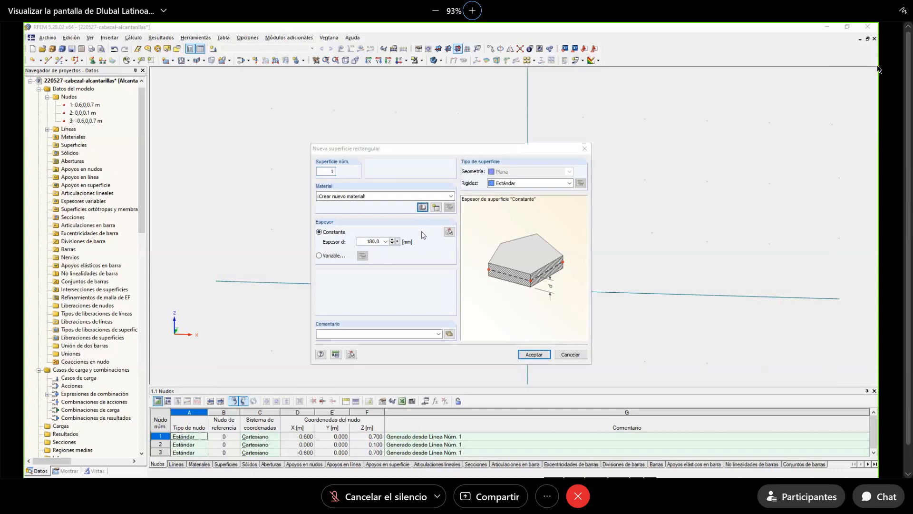
{"action": "left_click", "coordinate": [342, 103]}
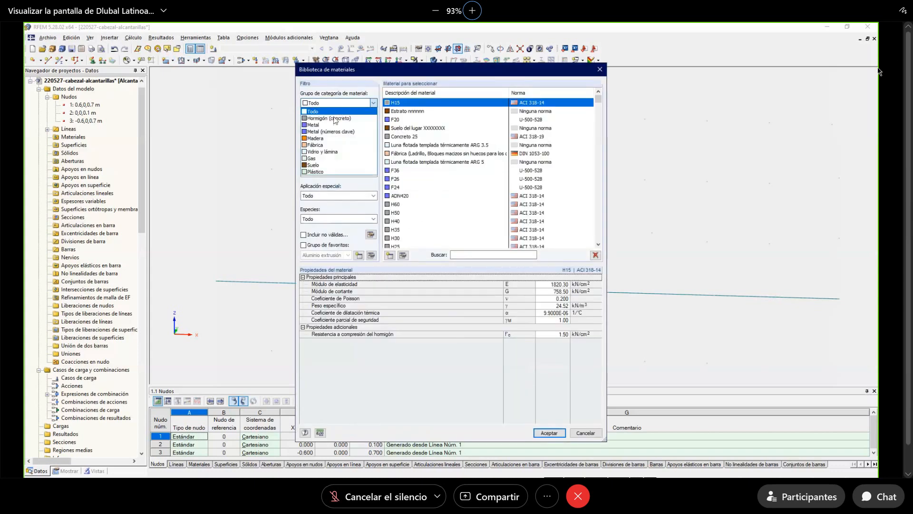
{"action": "left_click", "coordinate": [334, 130]}
{"action": "left_click", "coordinate": [334, 127]}
{"action": "left_click", "coordinate": [335, 141]}
{"action": "left_click", "coordinate": [337, 149]}
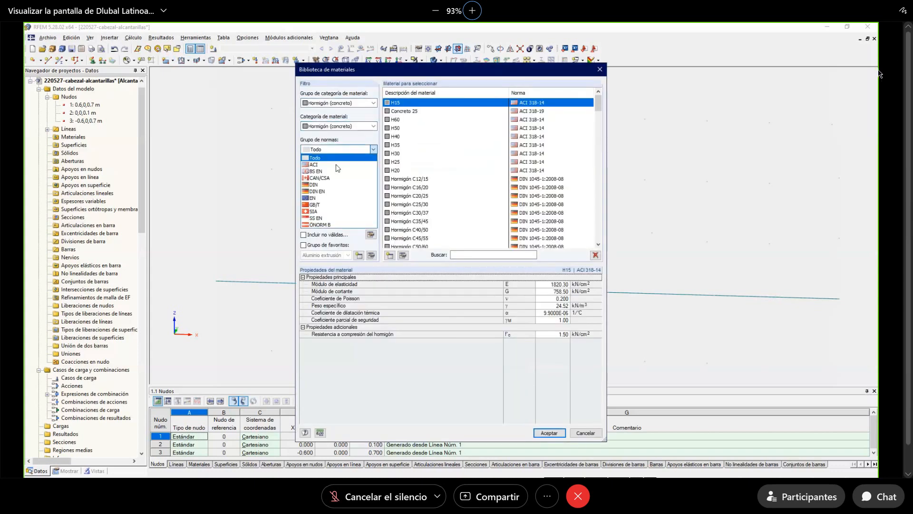
{"action": "left_click", "coordinate": [348, 227]}
{"action": "left_click", "coordinate": [338, 172]}
{"action": "left_click", "coordinate": [333, 194]}
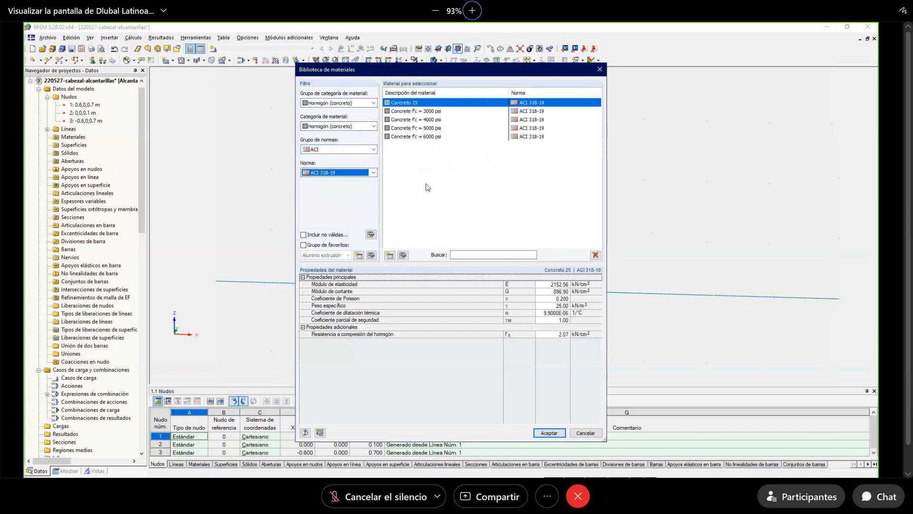
Assign Concrete f'c = 4000 psi from the material library to the new surface.
{"action": "left_click", "coordinate": [429, 119]}
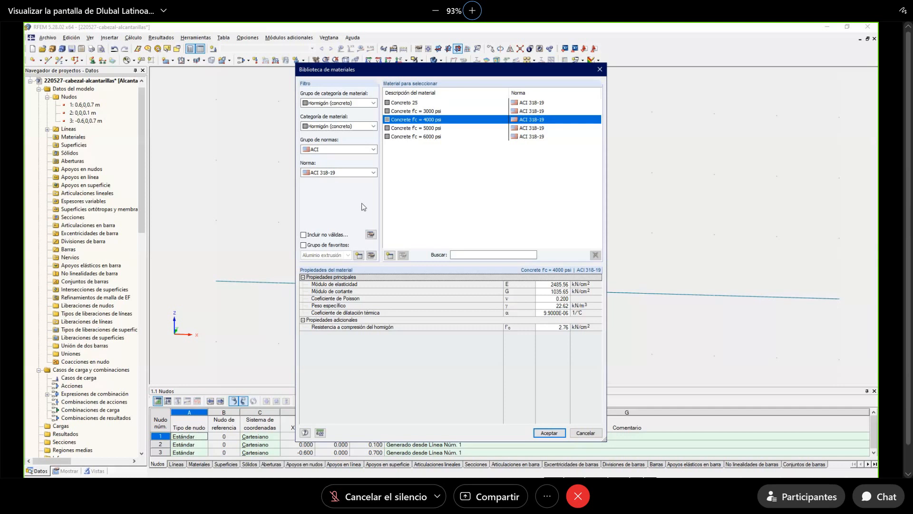
{"action": "key", "text": "Return"}
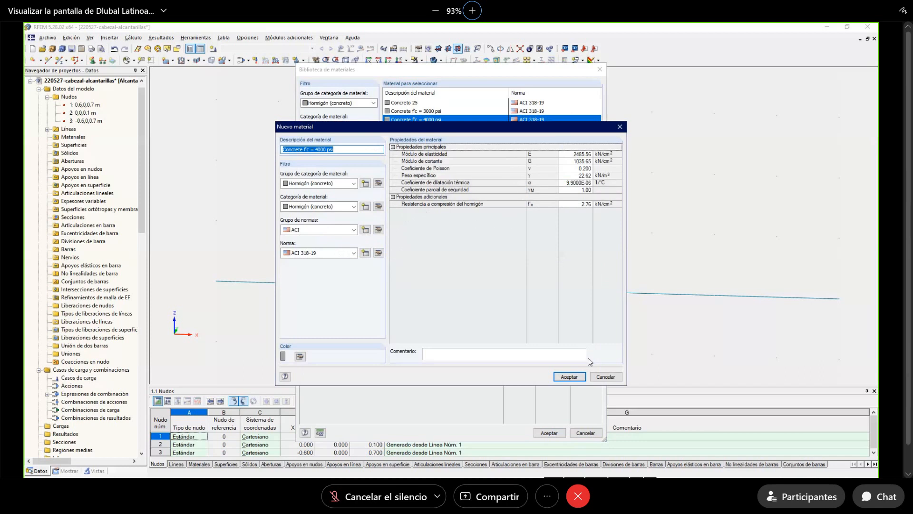
{"action": "left_click", "coordinate": [605, 377]}
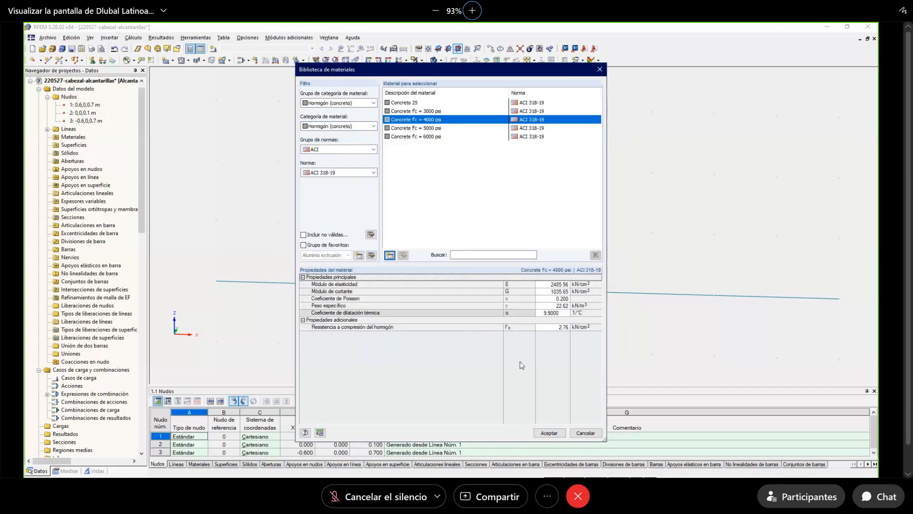
{"action": "left_click", "coordinate": [548, 433]}
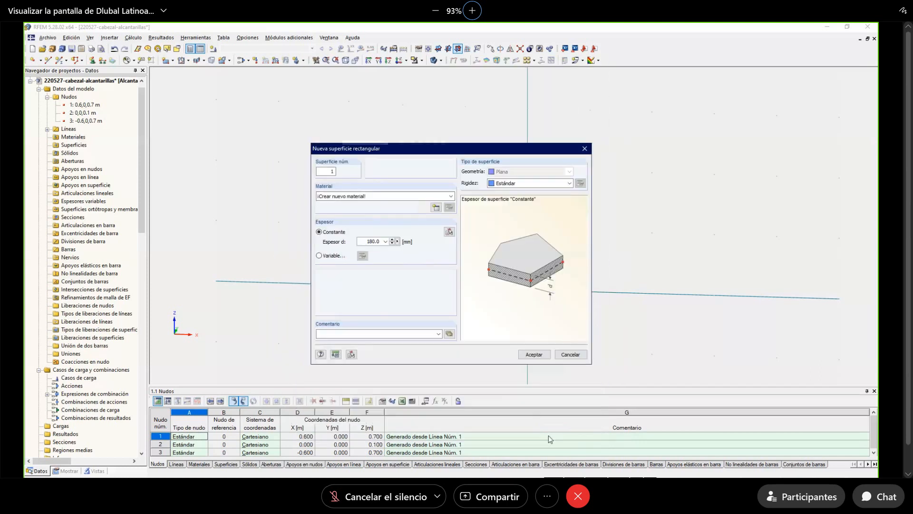
Set a constant thickness of 200 mm and draw the wall surface from corner (-2, 0, 0) to corner (2, 0, 2).
{"action": "double_click", "coordinate": [366, 241]}
{"action": "type", "text": "200"}
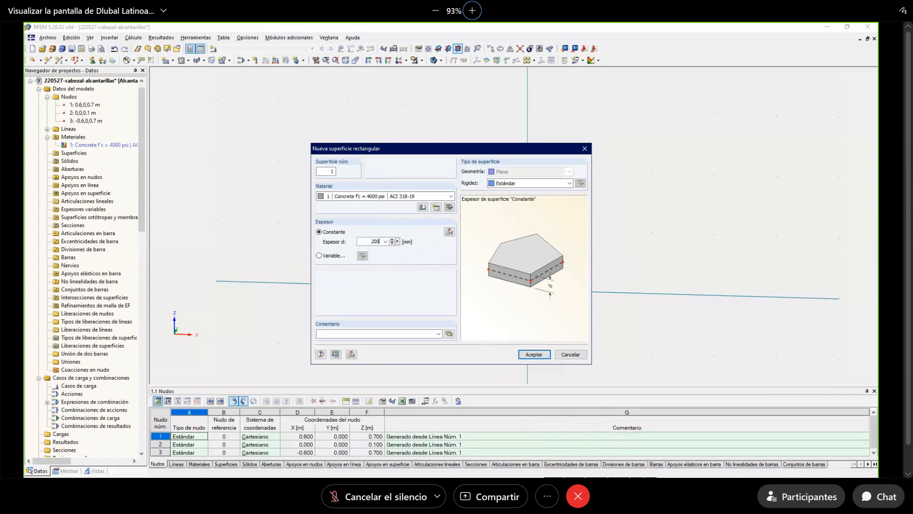
{"action": "key", "text": "Tab"}
{"action": "left_click", "coordinate": [532, 354]}
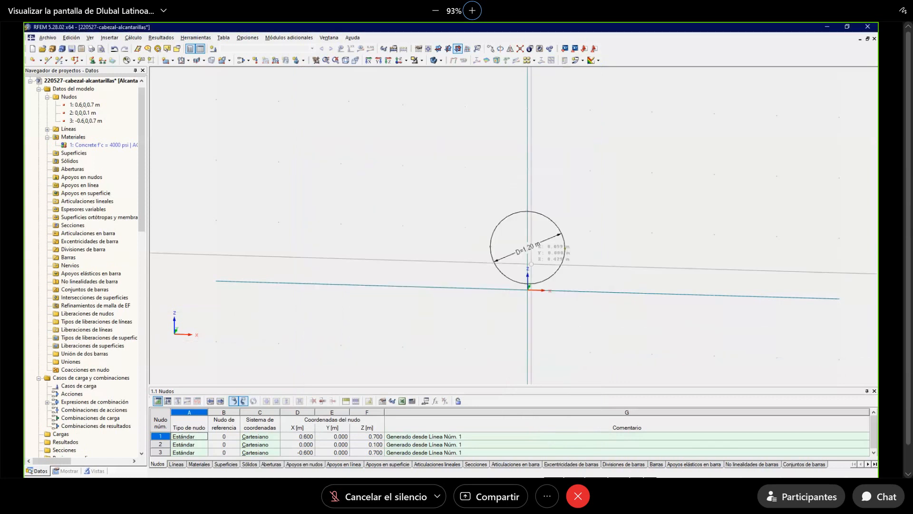
{"action": "left_click", "coordinate": [403, 286]}
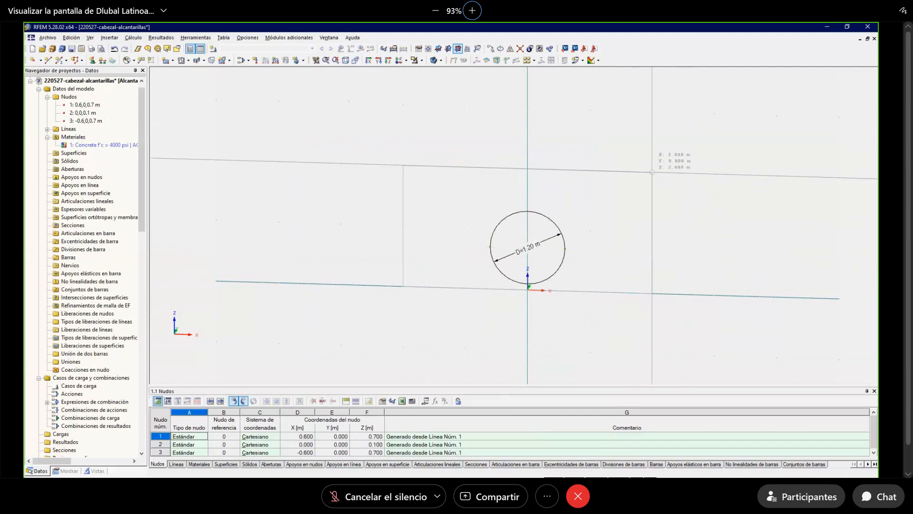
{"action": "left_click", "coordinate": [652, 172]}
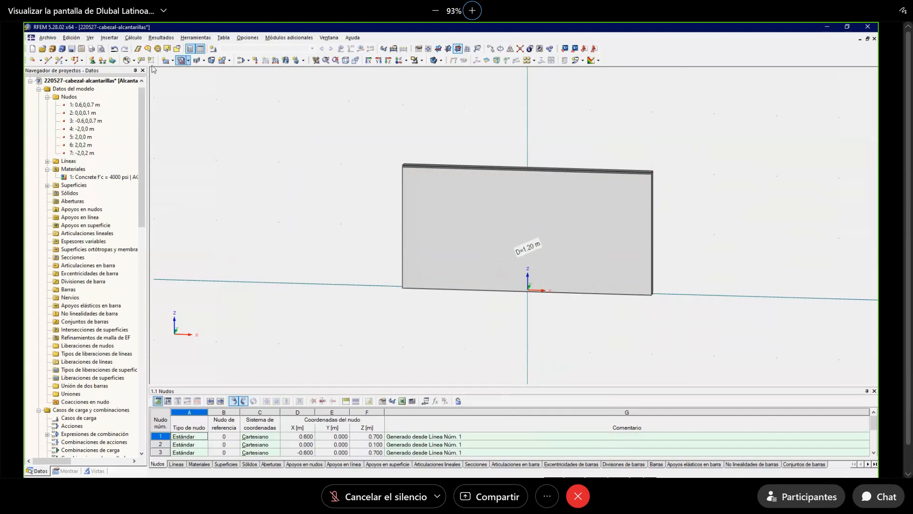
Add a linear length dimension in the second plane above the wall's top edge.
{"action": "left_click", "coordinate": [135, 60]}
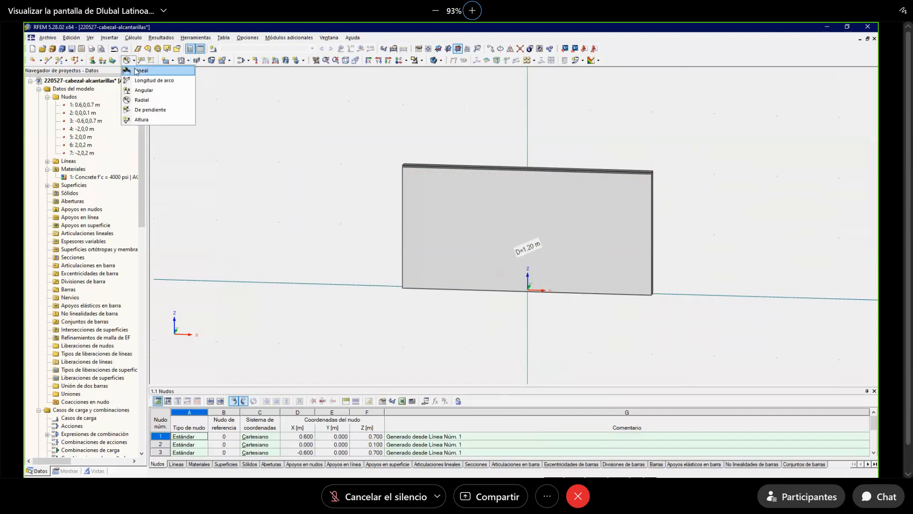
{"action": "left_click", "coordinate": [174, 79]}
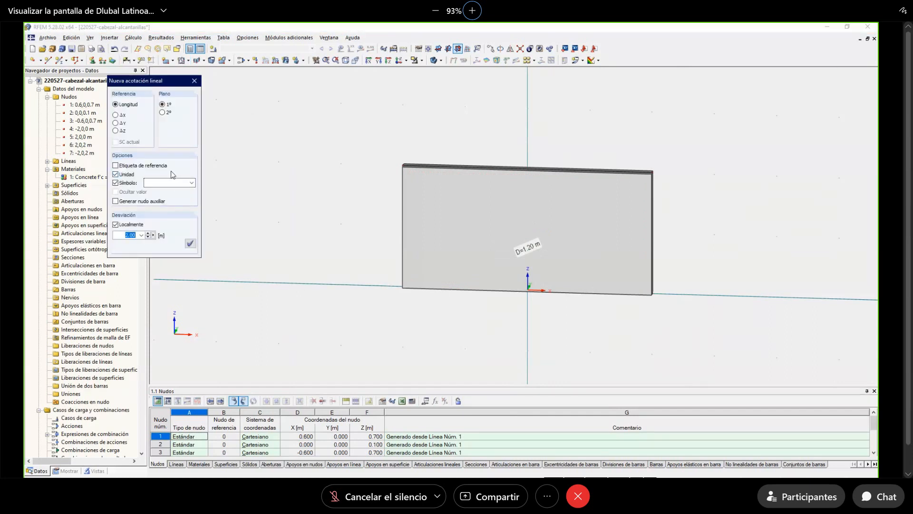
{"action": "left_click", "coordinate": [162, 112]}
{"action": "left_click", "coordinate": [485, 166]}
{"action": "left_click", "coordinate": [490, 138]}
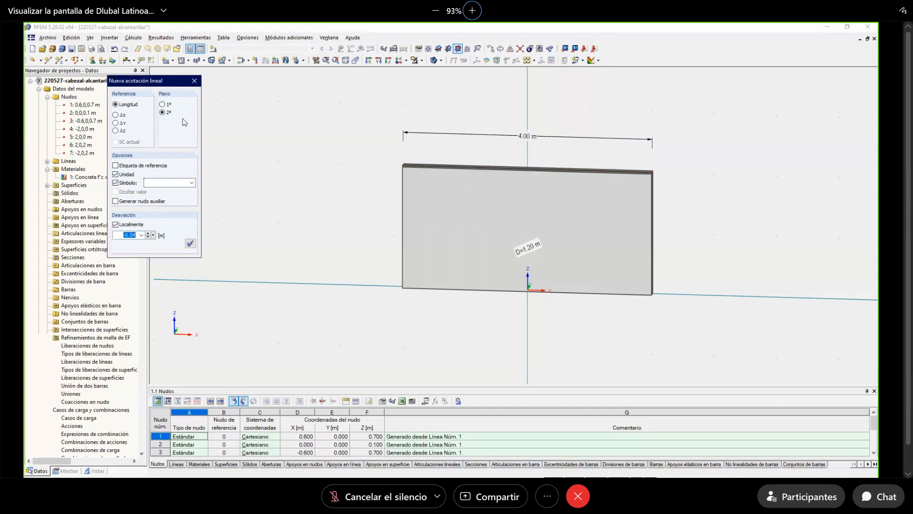
Add a linear dimension for the wall's left vertical edge and offset it farther outward from the wall.
{"action": "left_click", "coordinate": [402, 215]}
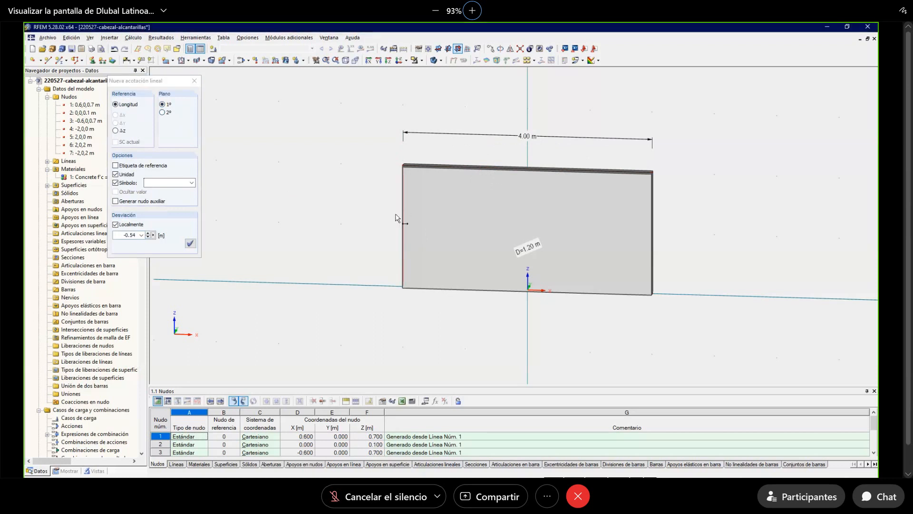
{"action": "left_click", "coordinate": [385, 222]}
{"action": "right_click", "coordinate": [347, 241]}
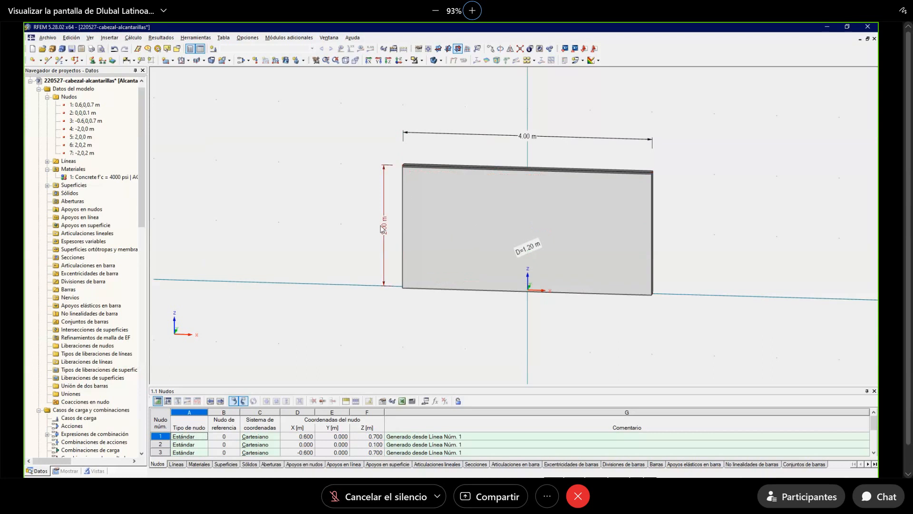
{"action": "left_click_drag", "start_coordinate": [382, 228], "coordinate": [356, 229]}
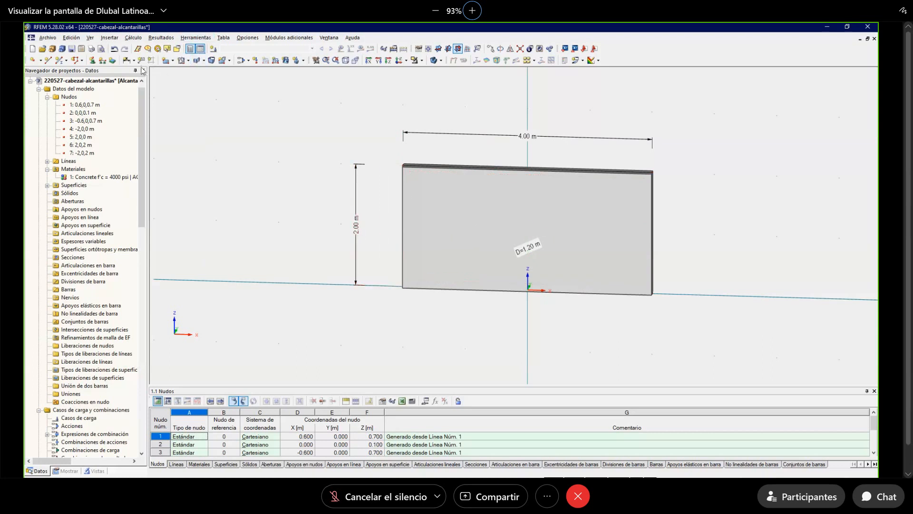
Create an opening in the wall using the pipe circle as its boundary line.
{"action": "left_click", "coordinate": [187, 60]}
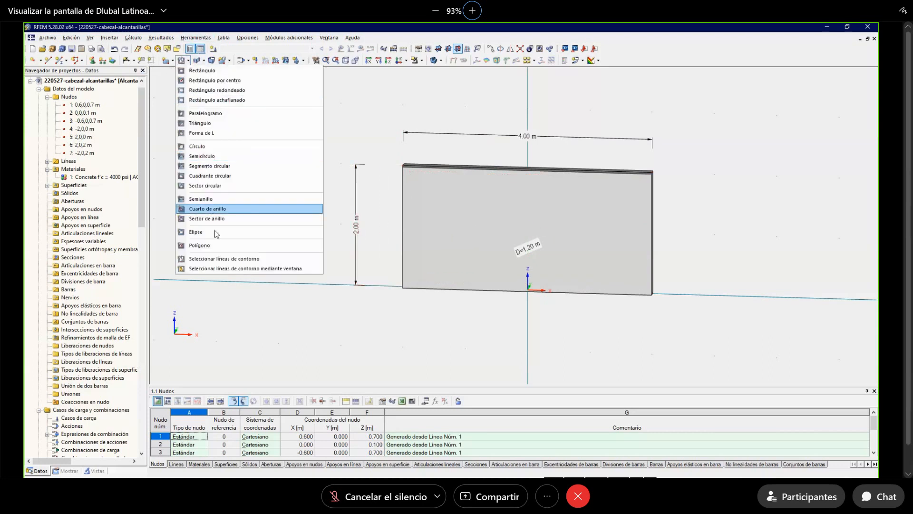
{"action": "left_click", "coordinate": [225, 259]}
{"action": "left_click", "coordinate": [490, 259]}
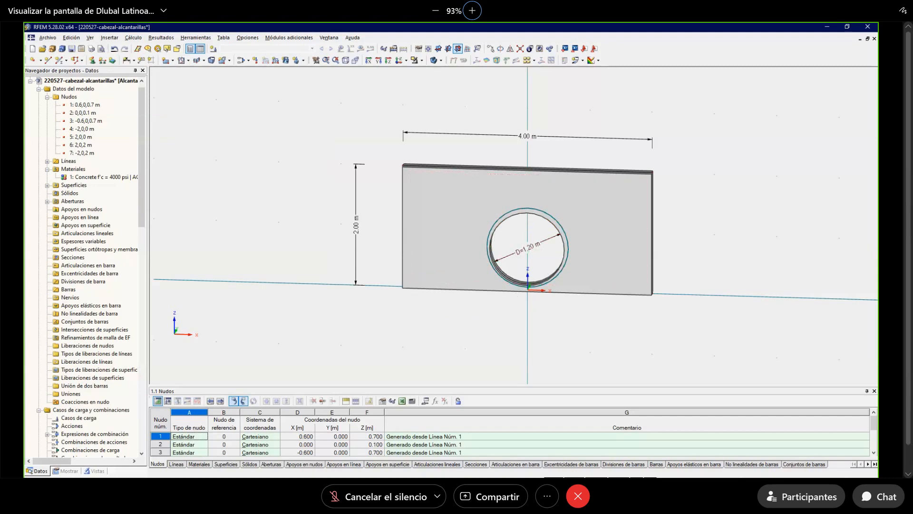
Switch to the AutoCAD drawing and check the headwall length Lc for the 48" culvert in the table.
{"action": "key", "text": "alt+Tab"}
{"action": "middle_click_drag", "start_coordinate": [399, 281], "coordinate": [401, 237]}
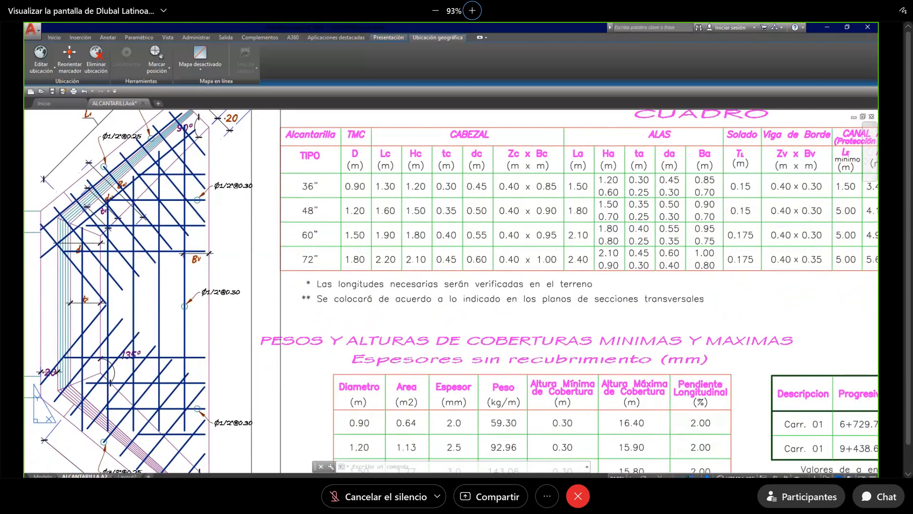
{"action": "left_click", "coordinate": [371, 197]}
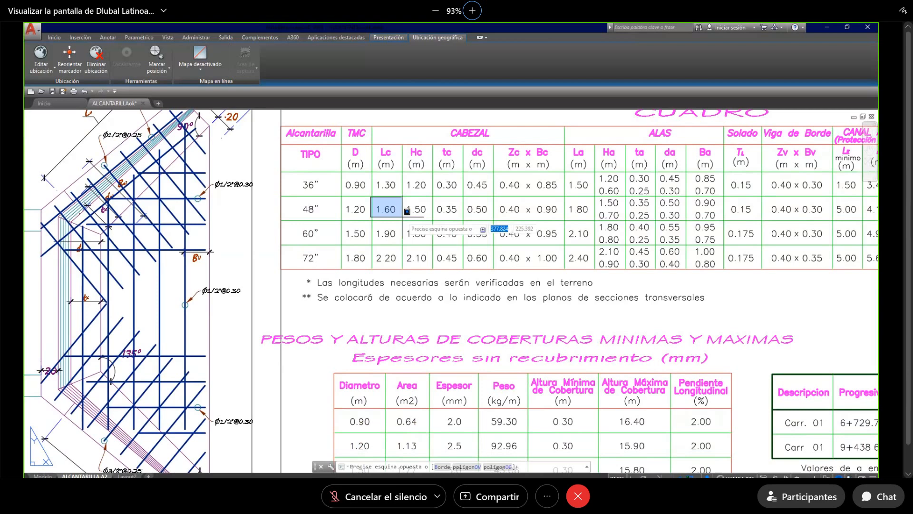
{"action": "key", "text": "Escape"}
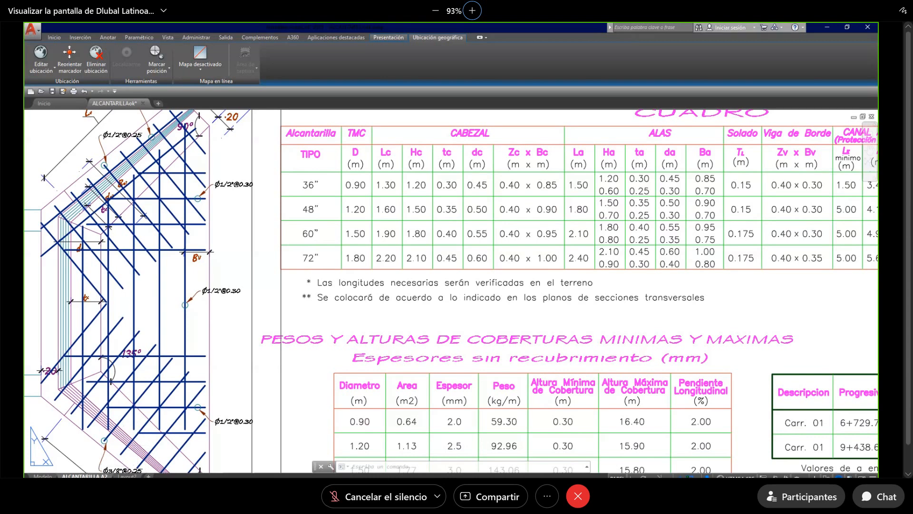
Open Notepad and write the generic conditional syntax si(condi;r1;r2), leaving a blank line below it.
{"action": "key", "text": "super"}
{"action": "type", "text": "blo"}
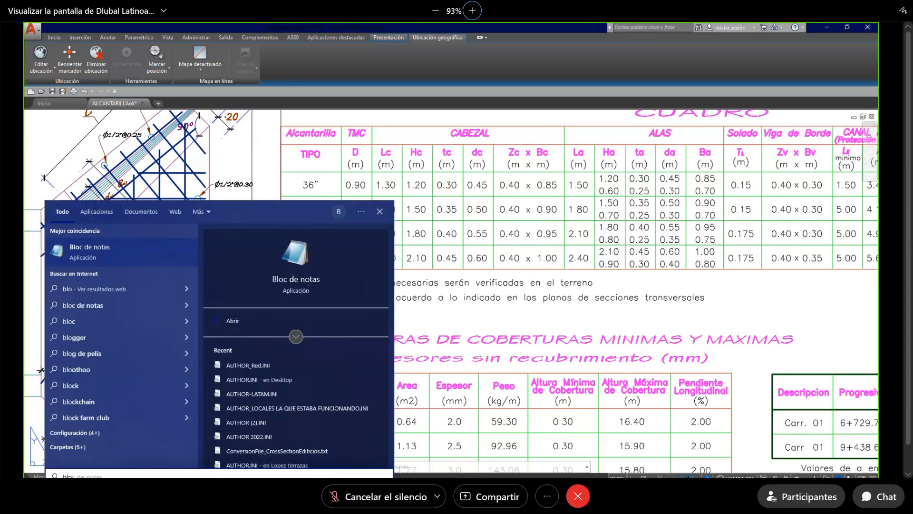
{"action": "key", "text": "Return"}
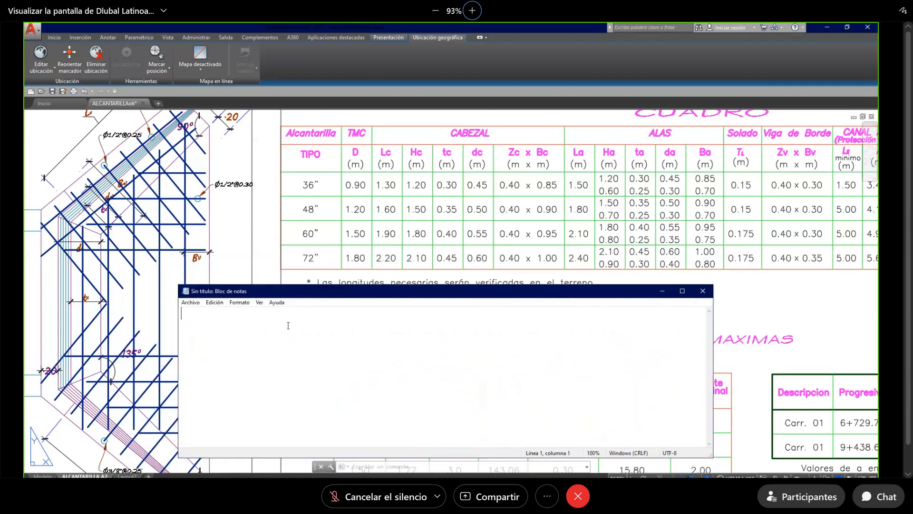
{"action": "type", "text": "si()condi"}
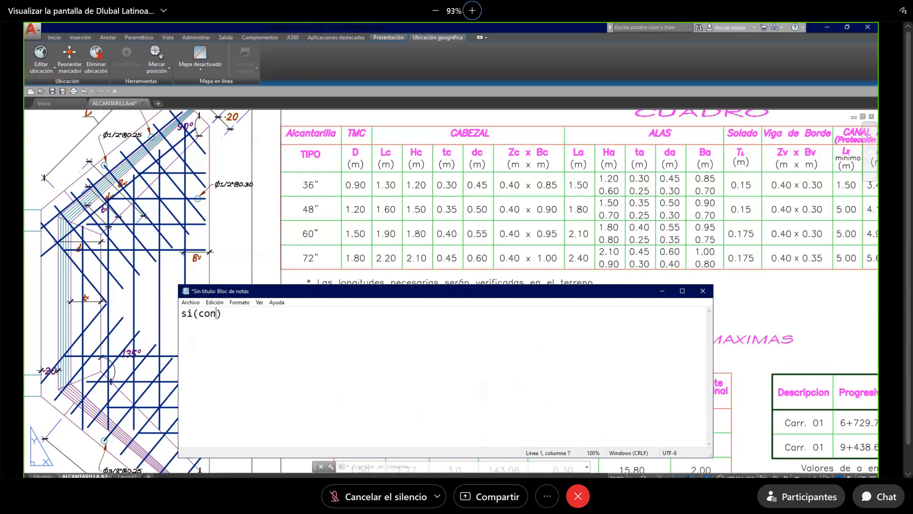
{"action": "type", "text": ";r1;r2"}
{"action": "key", "text": "Right"}
{"action": "key", "text": "Return"}
{"action": "key", "text": "Return"}
Start an if formula below the generic syntax that returns 1.30 when D==0.90.
{"action": "type", "text": "if()"}
{"action": "type", "text": "D"}
{"action": "type", "text": "=="}
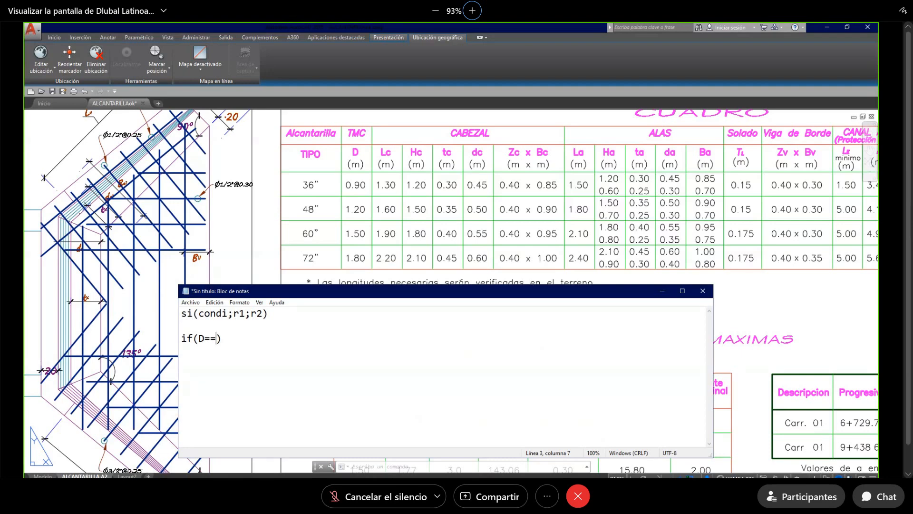
{"action": "type", "text": "0.90;"}
{"action": "type", "text": "1.20;"}
{"action": "left_click_drag", "start_coordinate": [257, 338], "coordinate": [263, 338]}
{"action": "type", "text": "3"}
{"action": "left_click", "coordinate": [273, 338]}
Nest two further if conditions in the formula, returning 1.60 for D==1.20 and 1.90 for D==1.50.
{"action": "type", "text": "if()D==1.2"}
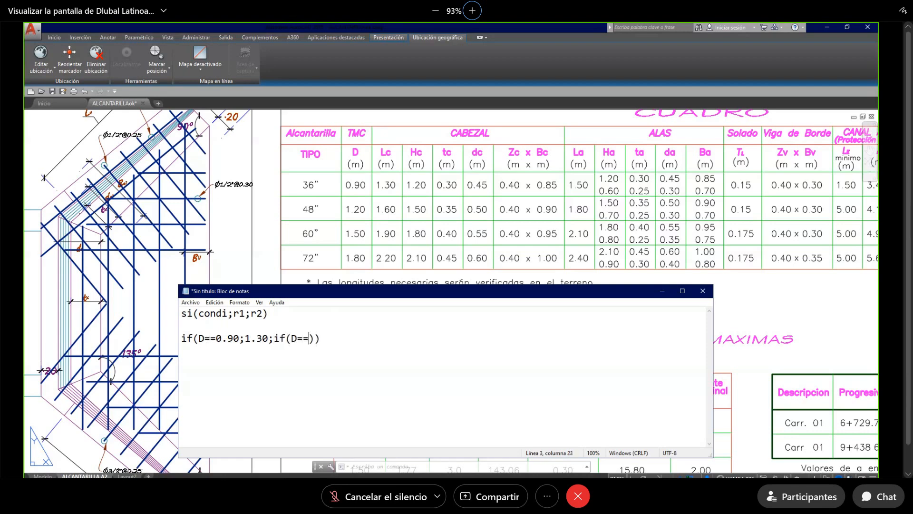
{"action": "type", "text": "0;1.60;if()"}
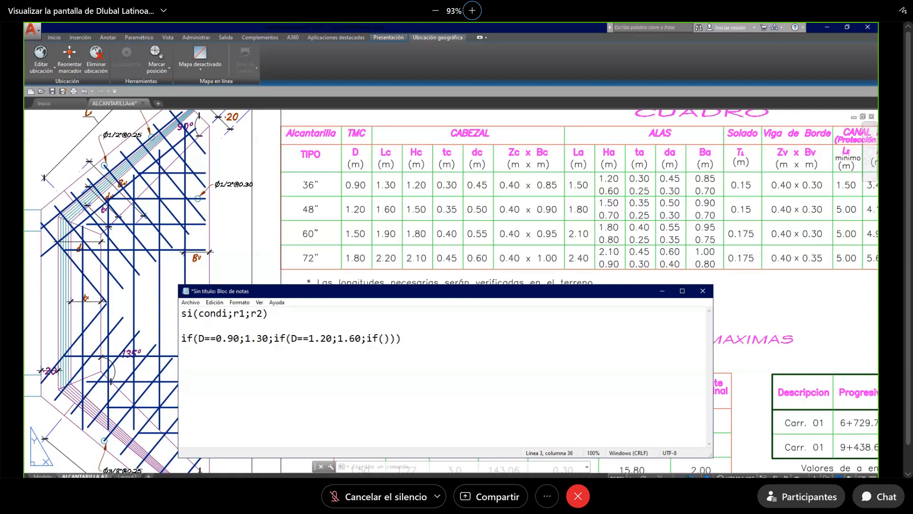
{"action": "type", "text": "D==1.50;1.90;"}
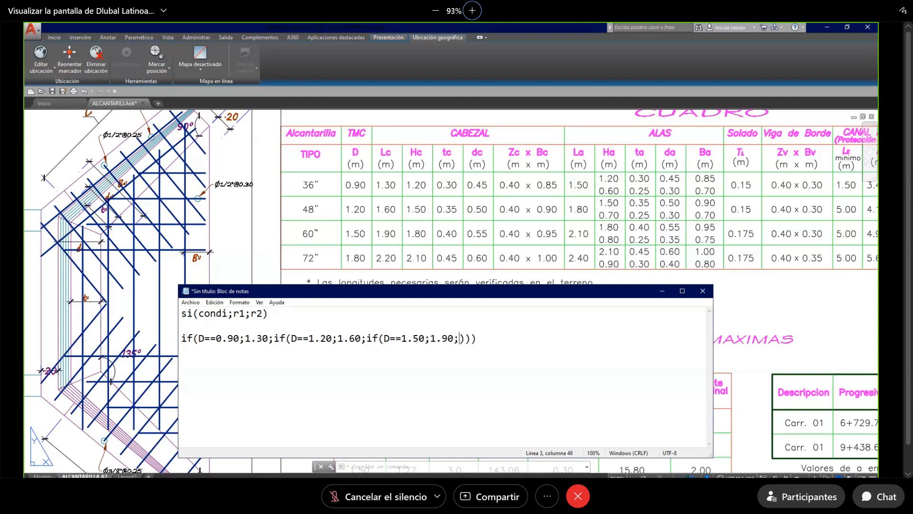
Complete the nested formula with a last condition returning 2.20 for D==1.80 and 0 in all other cases.
{"action": "type", "text": "if()"}
{"action": "key", "text": "Left"}
{"action": "type", "text": "D==1.80;"}
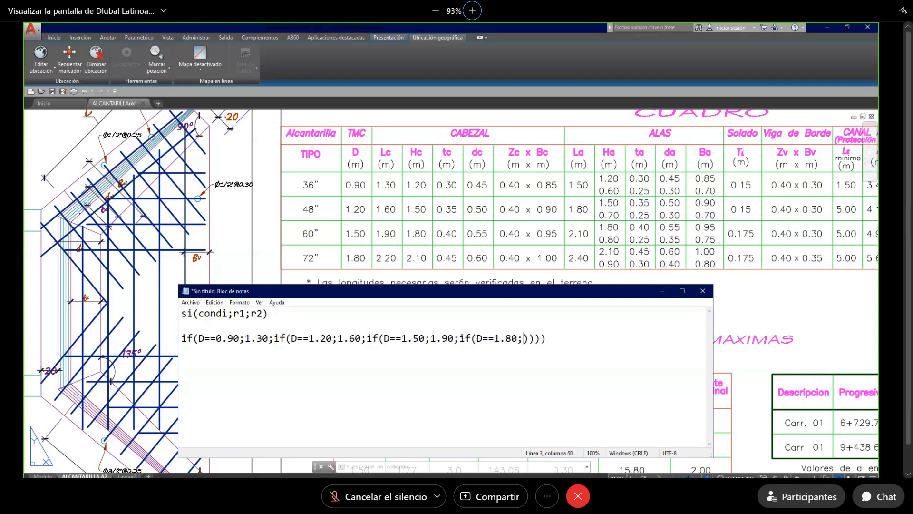
{"action": "type", "text": "2.20;"}
{"action": "key", "text": "alt+Tab"}
{"action": "type", "text": ";"}
{"action": "left_click", "coordinate": [551, 338]}
{"action": "type", "text": "0"}
Place the whole nested if formula on the clipboard and switch to RFEM.
{"action": "left_click_drag", "start_coordinate": [581, 338], "coordinate": [268, 328]}
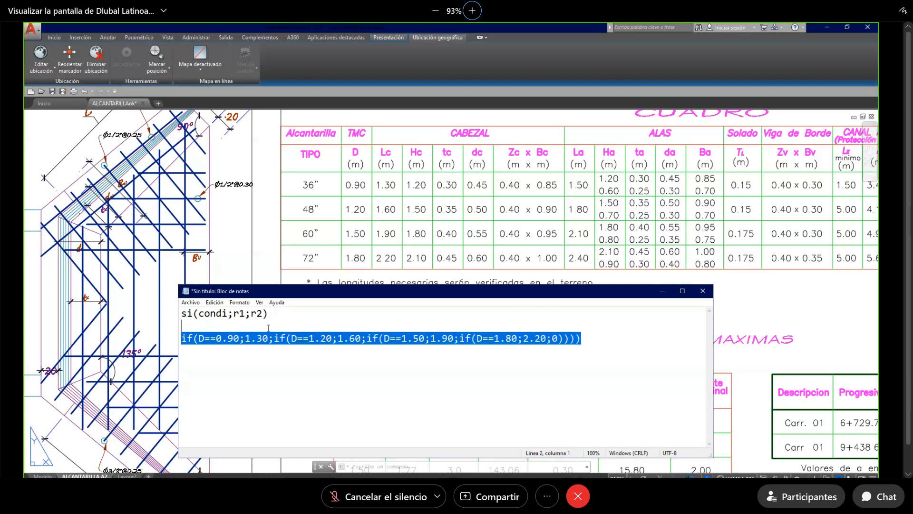
{"action": "left_click_drag", "start_coordinate": [181, 326], "coordinate": [182, 338]}
{"action": "right_click", "coordinate": [308, 339]}
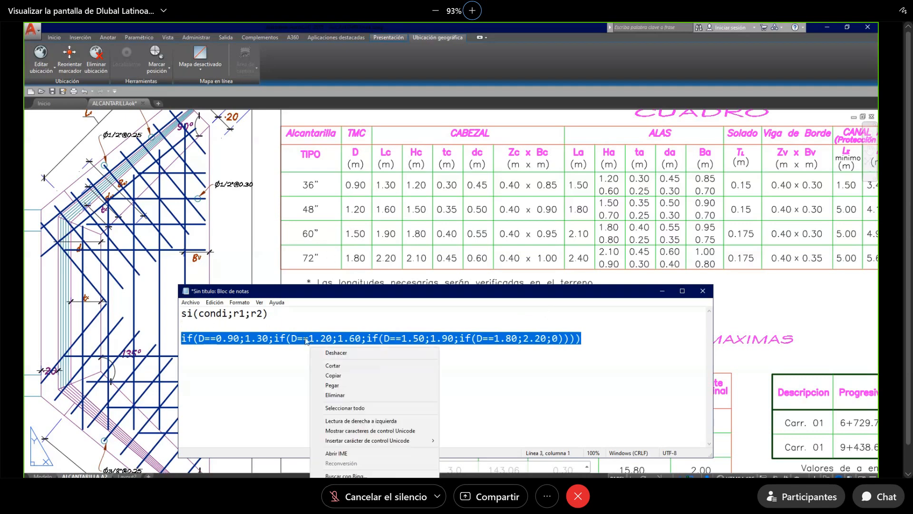
{"action": "left_click", "coordinate": [326, 367]}
{"action": "key", "text": "alt+Tab"}
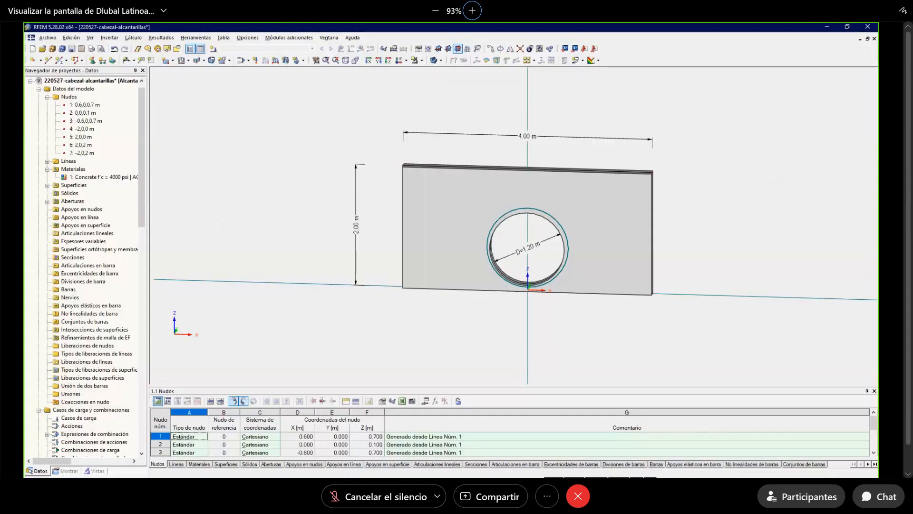
Add a length parameter Lc to the parameter list and paste the nested if formula as its formula.
{"action": "left_click", "coordinate": [426, 402]}
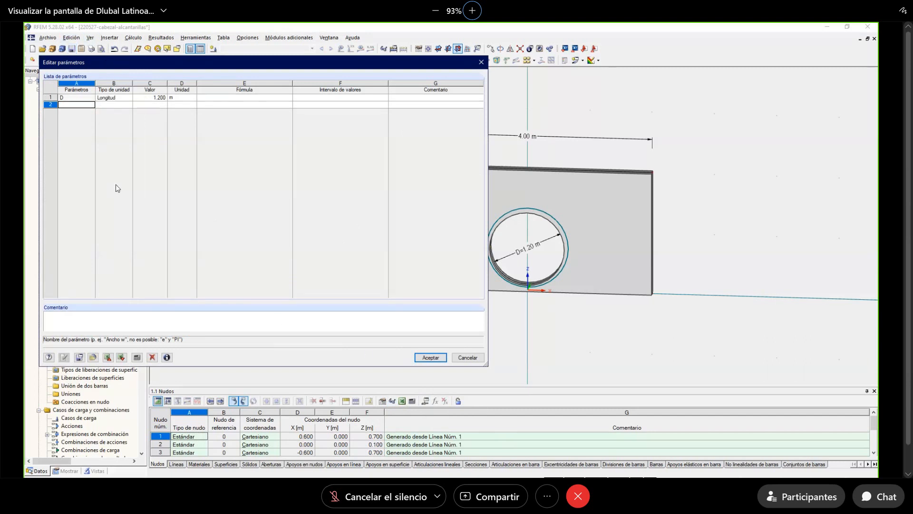
{"action": "type", "text": "Lc"}
{"action": "key", "text": "Tab"}
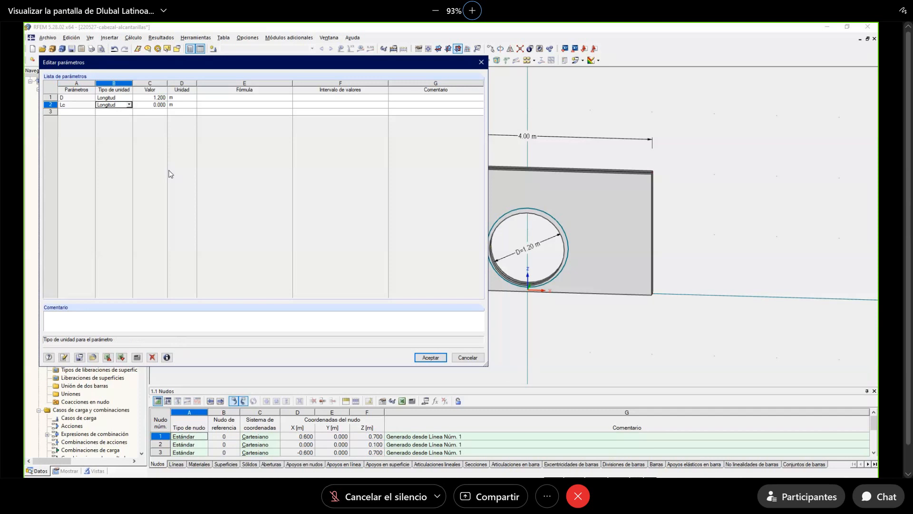
{"action": "key", "text": "Tab"}
{"action": "key", "text": "Tab"}
{"action": "key", "text": "Tab"}
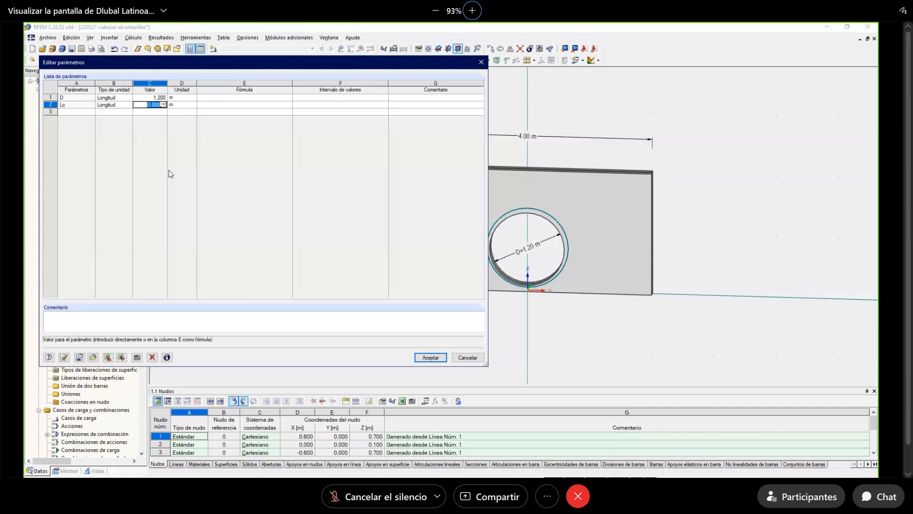
{"action": "key", "text": "ctrl+v"}
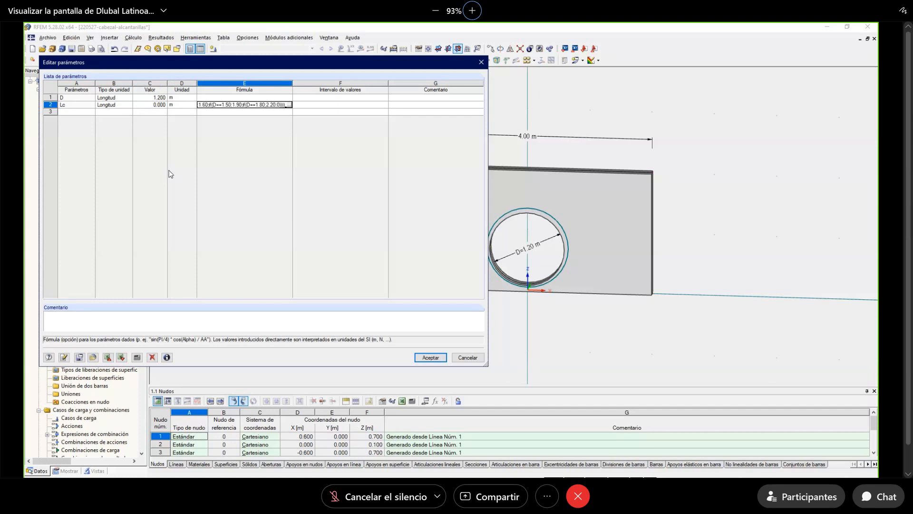
{"action": "key", "text": "Tab"}
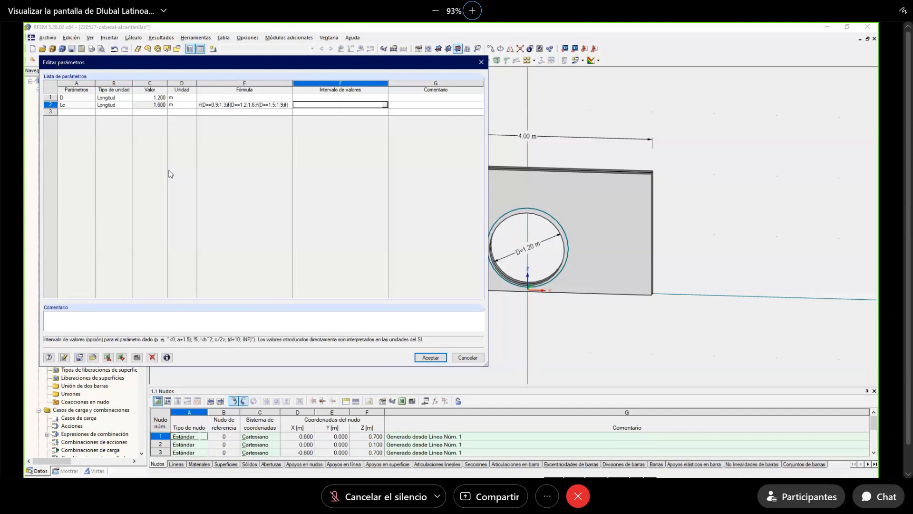
Test the Lc formula by setting D to 0.9 m and to 1.2 m.
{"action": "left_click", "coordinate": [142, 97]}
{"action": "type", "text": "0.9"}
{"action": "key", "text": "Tab"}
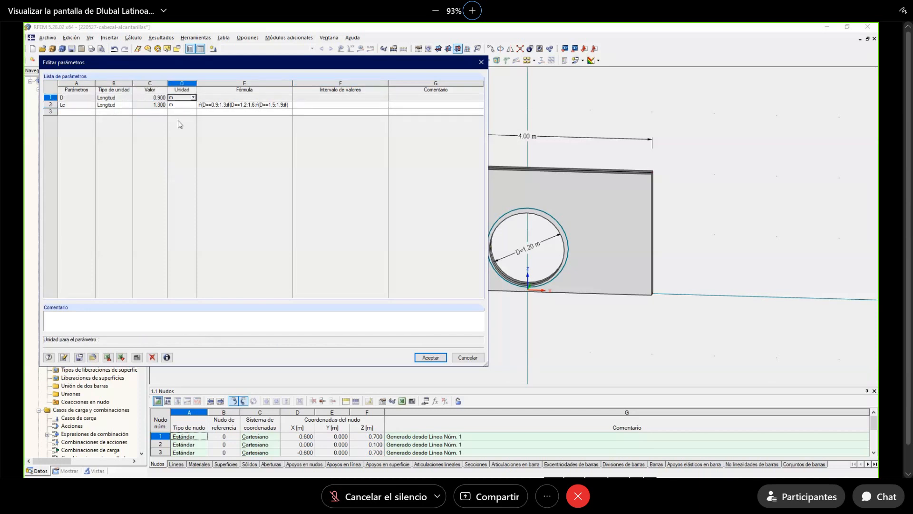
{"action": "left_click", "coordinate": [147, 97]}
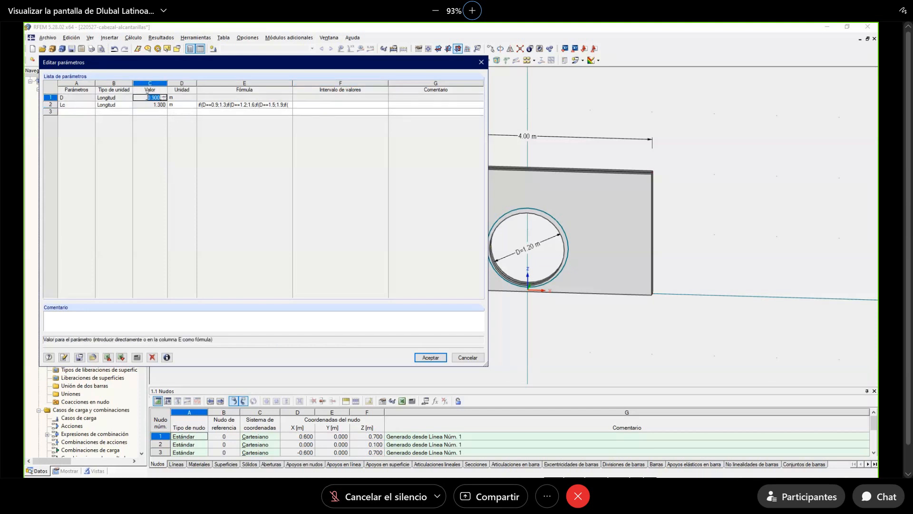
{"action": "key", "text": "BackSpace"}
{"action": "type", "text": "1.2"}
{"action": "key", "text": "Tab"}
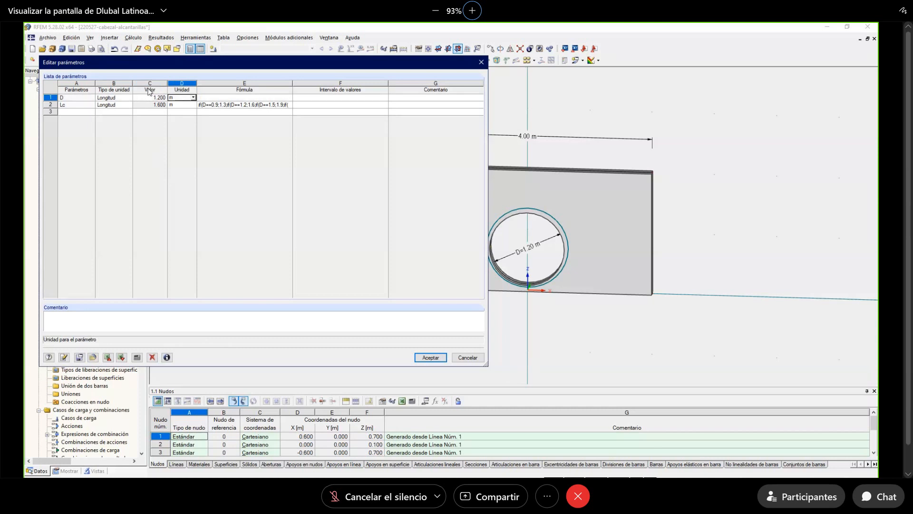
Test the Lc formula with a diameter missing from the culvert table by setting D to 1.25 m.
{"action": "left_click", "coordinate": [144, 97]}
{"action": "type", "text": "1.25"}
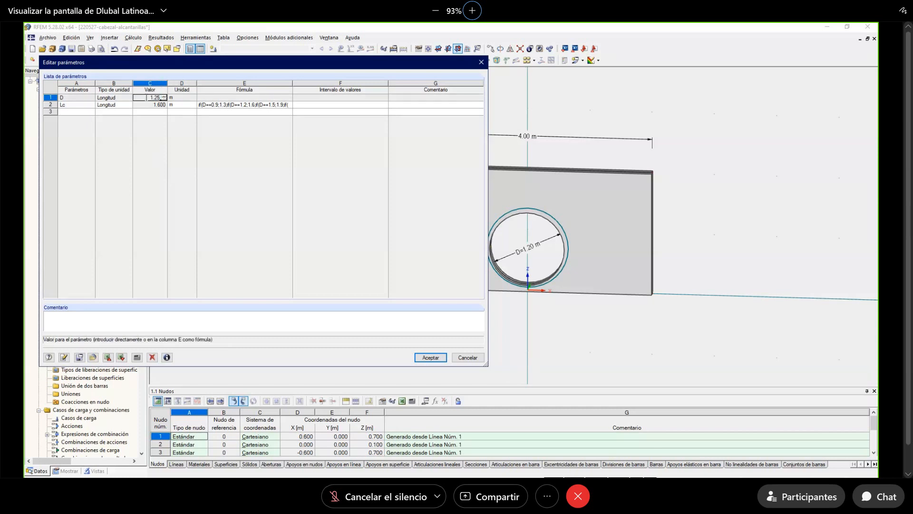
{"action": "key", "text": "Tab"}
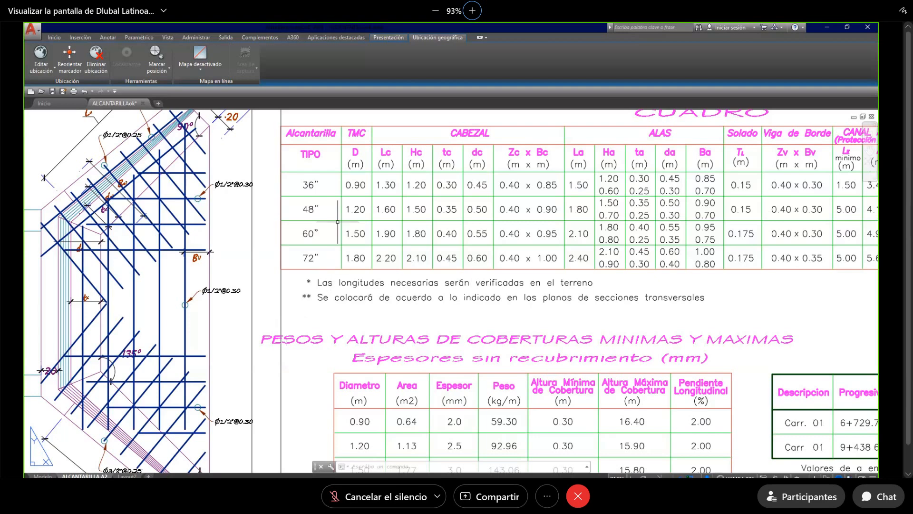
Check the D and Lc columns of the culvert table in the AutoCAD drawing for their value ranges.
{"action": "left_click", "coordinate": [339, 143]}
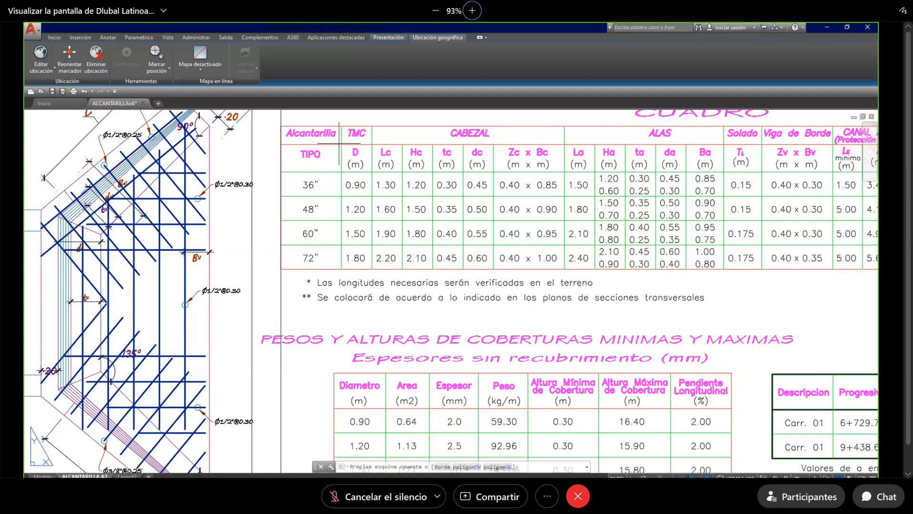
{"action": "left_click", "coordinate": [373, 270]}
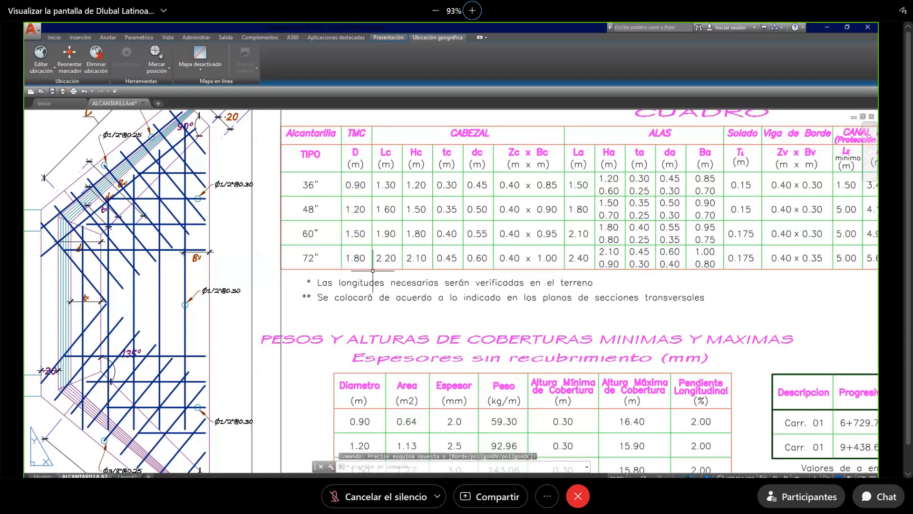
{"action": "left_click", "coordinate": [375, 140]}
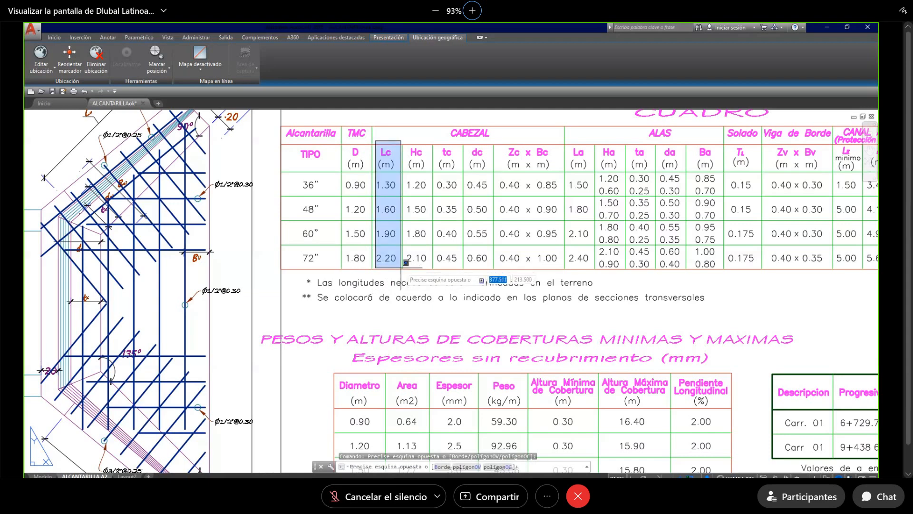
{"action": "left_click", "coordinate": [405, 265]}
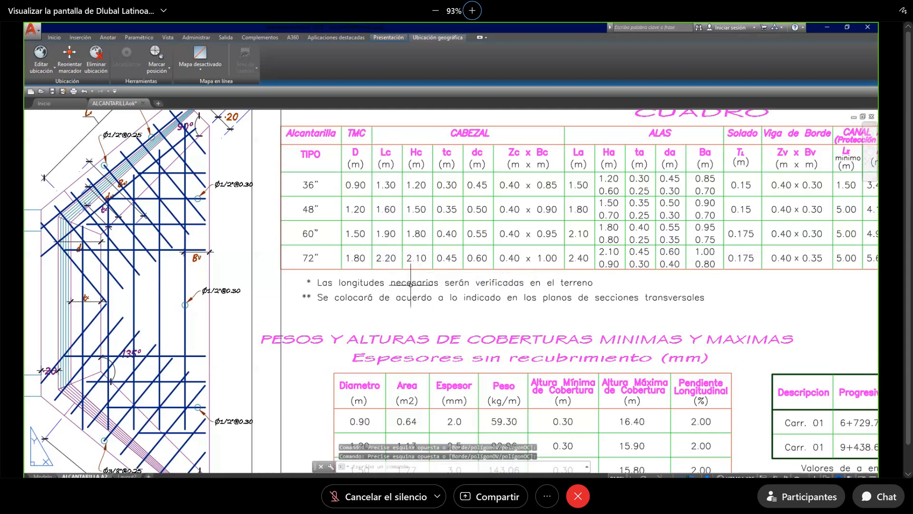
Switch back to RFEM and restrict parameter D to the value range <0.90;1.8>.
{"action": "mouse_move", "coordinate": [558, 476]}
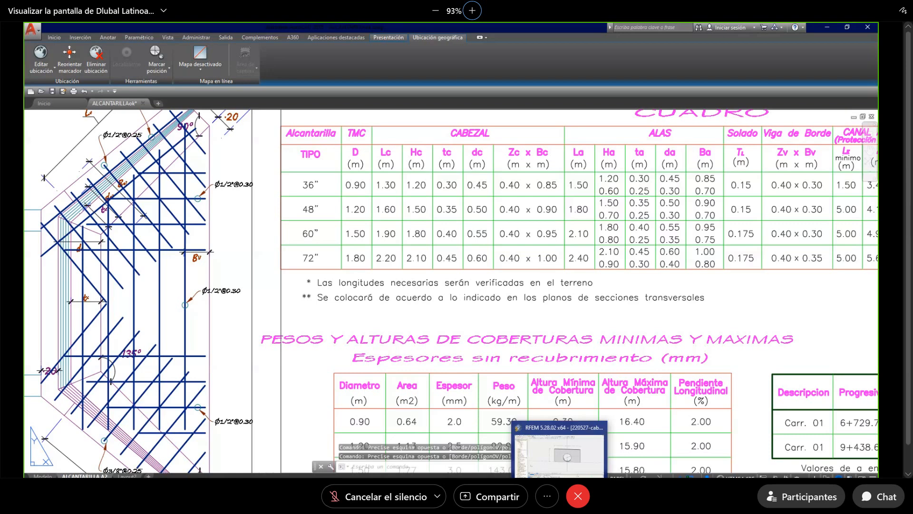
{"action": "left_click", "coordinate": [559, 452]}
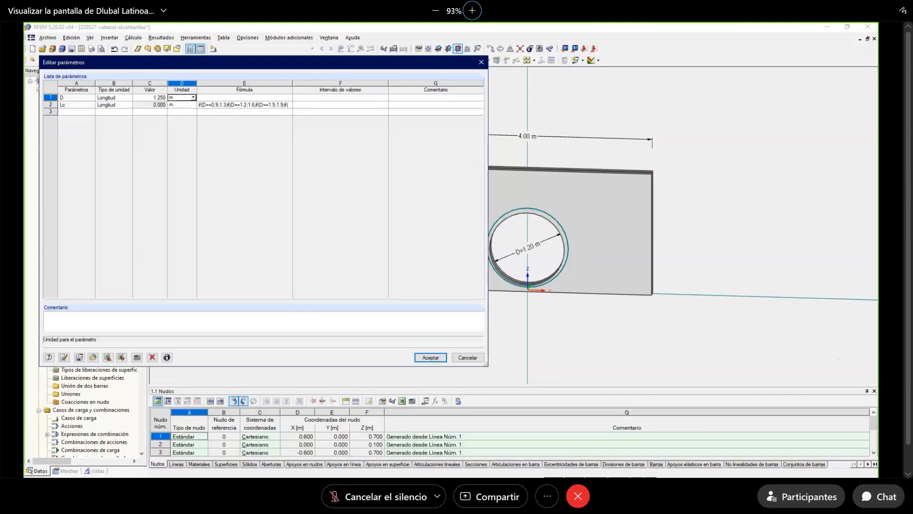
{"action": "left_click", "coordinate": [328, 96]}
{"action": "type", "text": "<"}
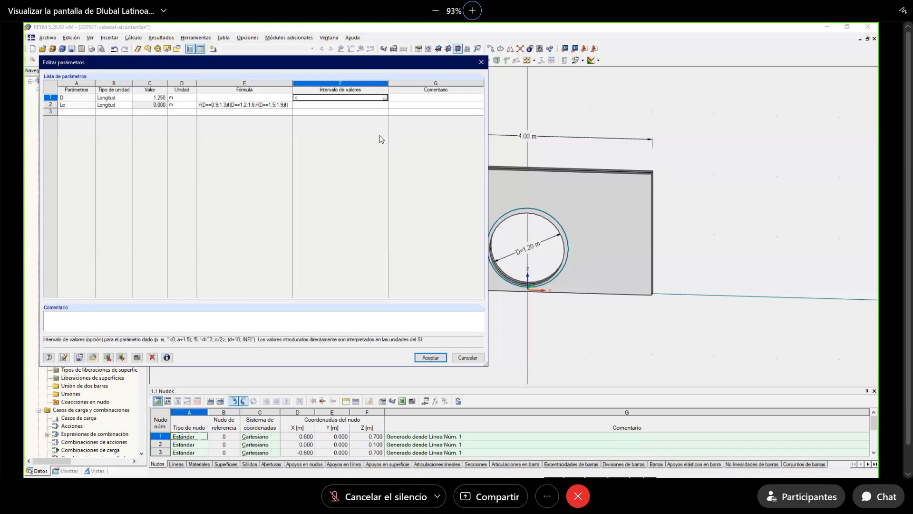
{"action": "type", "text": "0.90;1.8>"}
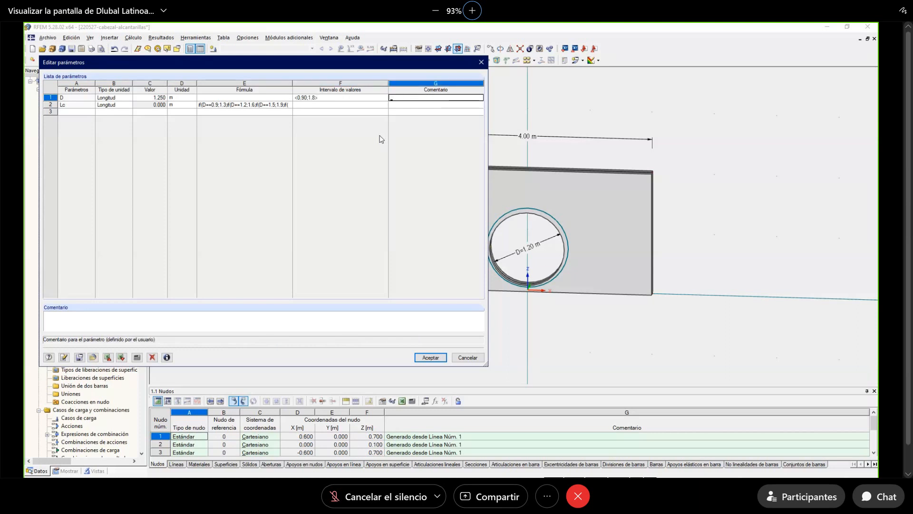
Test the range restriction of D with the out-of-range values 0.85 m and 2.5 m.
{"action": "left_click", "coordinate": [150, 97]}
{"action": "double_click", "coordinate": [149, 97]}
{"action": "key", "text": "BackSpace"}
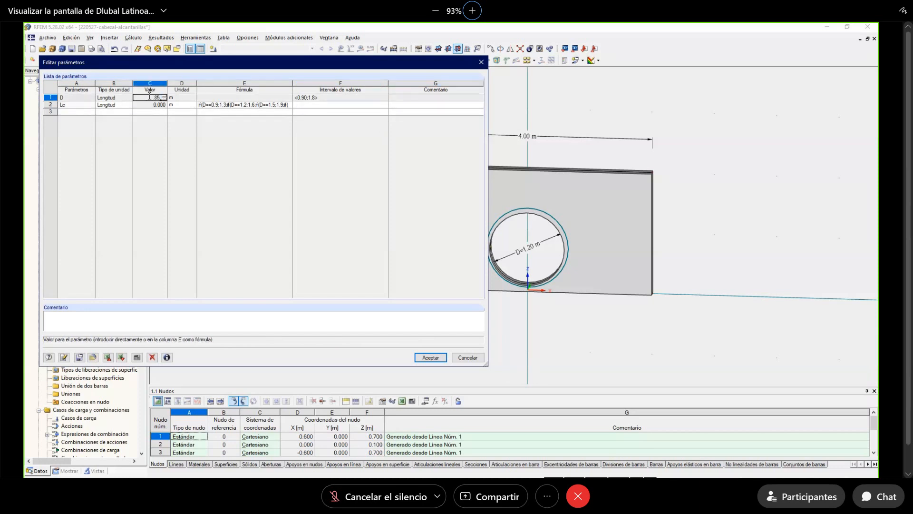
{"action": "type", "text": ".85"}
{"action": "key", "text": "Tab"}
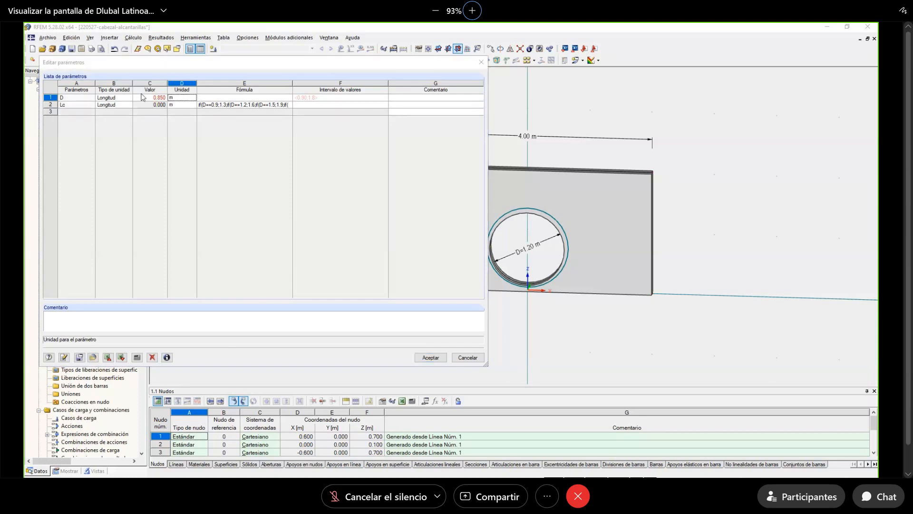
{"action": "left_click", "coordinate": [153, 97]}
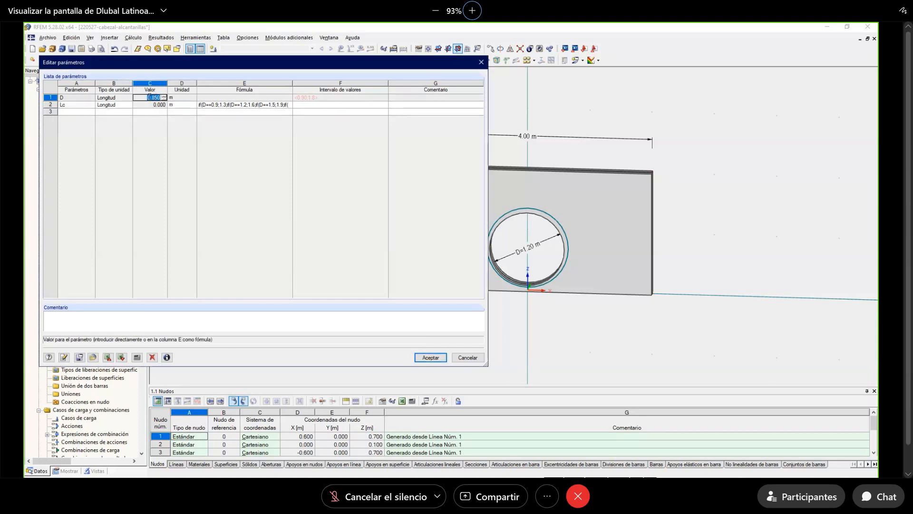
{"action": "type", "text": "2.5"}
{"action": "key", "text": "Tab"}
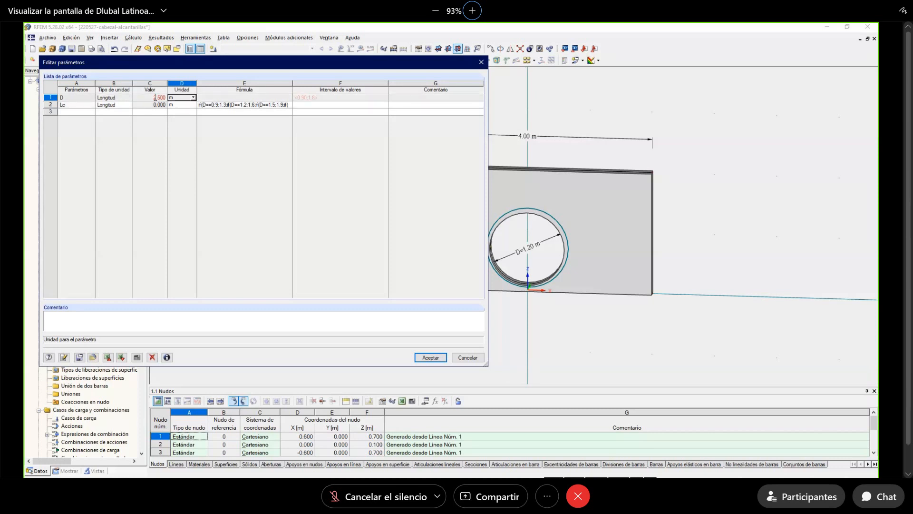
Set parameter D to 0.9 m.
{"action": "double_click", "coordinate": [155, 97]}
{"action": "key", "text": "BackSpace"}
{"action": "type", "text": "0.9"}
{"action": "key", "text": "Tab"}
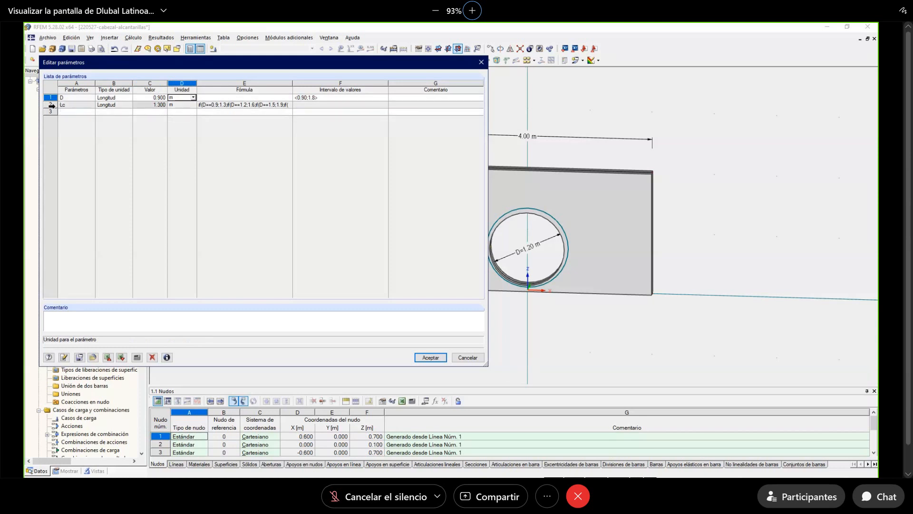
Restrict parameter Lc to the value range <1.30;2.20> and select the row of parameter D.
{"action": "left_click", "coordinate": [51, 105]}
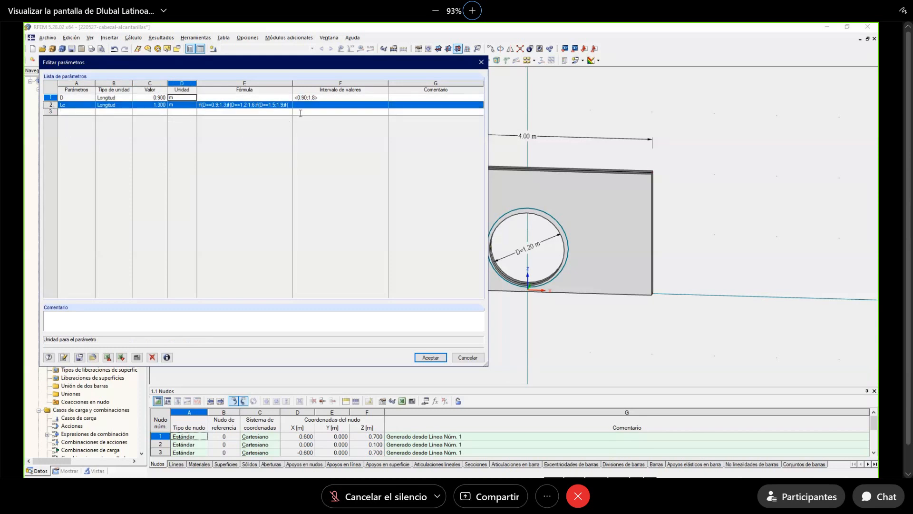
{"action": "left_click", "coordinate": [312, 105]}
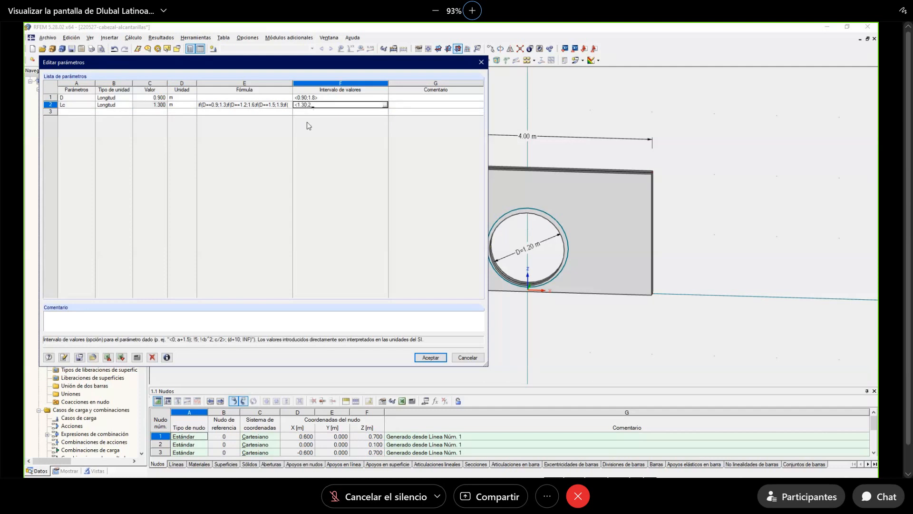
{"action": "type", "text": "<1.30;2.20>"}
{"action": "key", "text": "Tab"}
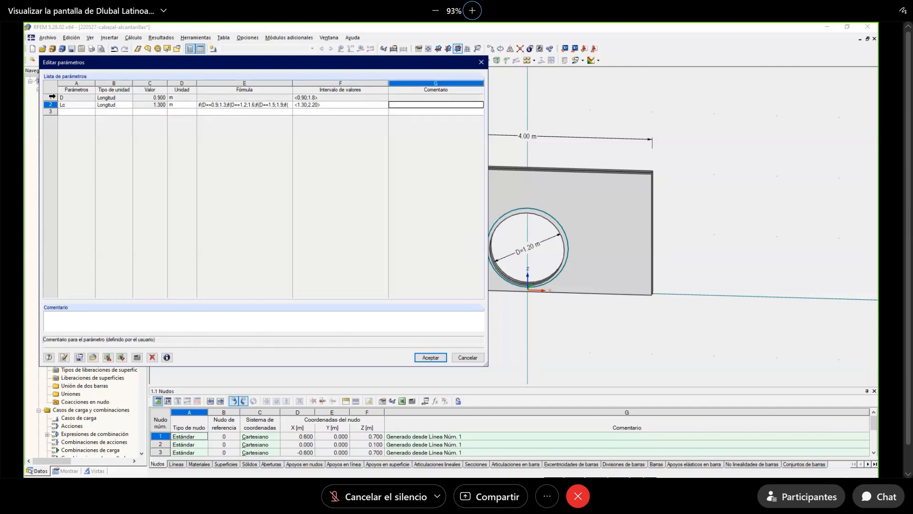
{"action": "left_click", "coordinate": [47, 96]}
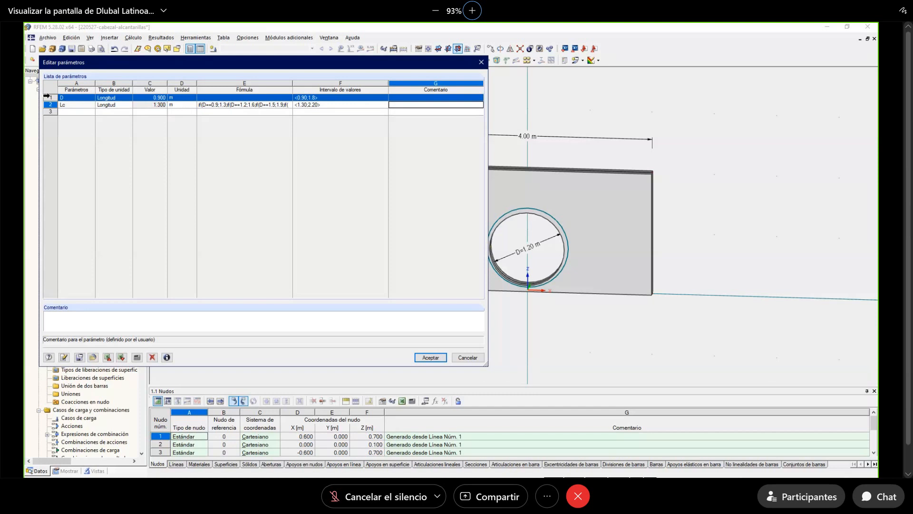
Test the Lc formula with the non-tabulated diameter D = 0.95 m.
{"action": "left_click", "coordinate": [92, 110]}
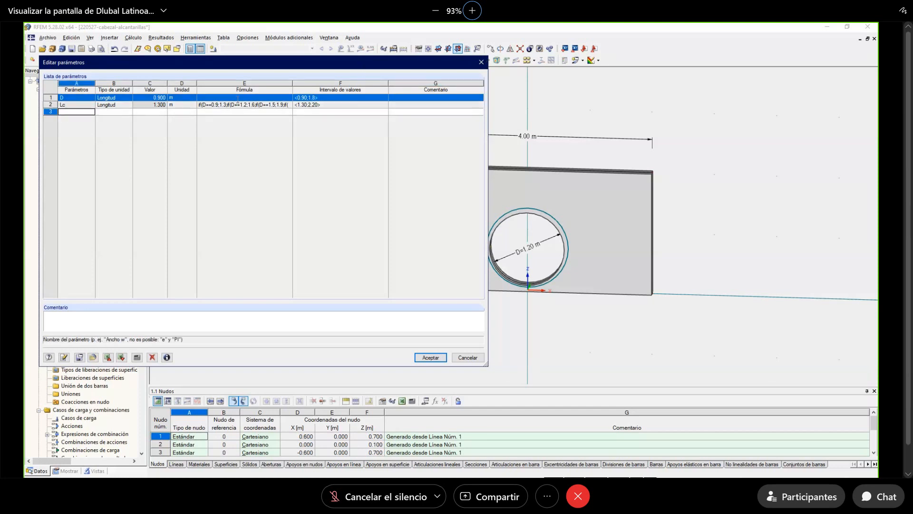
{"action": "left_click", "coordinate": [153, 96]}
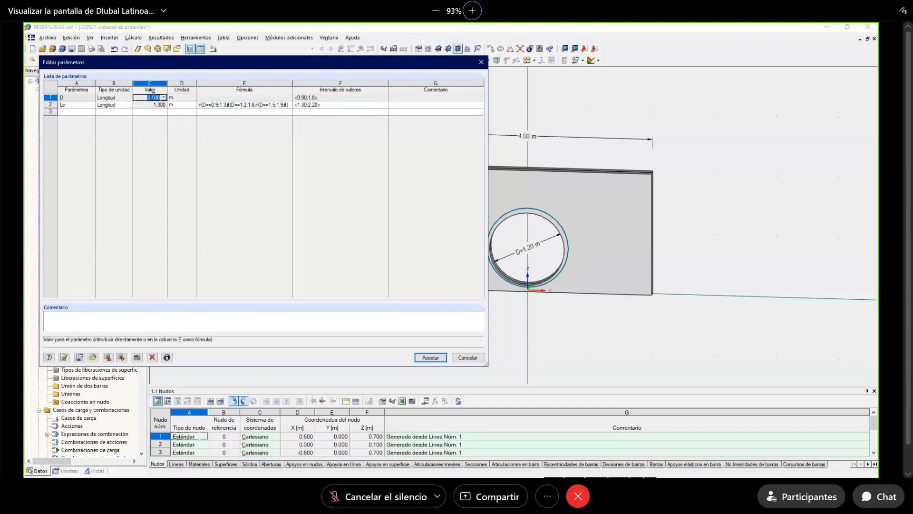
{"action": "type", "text": "0.95"}
{"action": "key", "text": "Tab"}
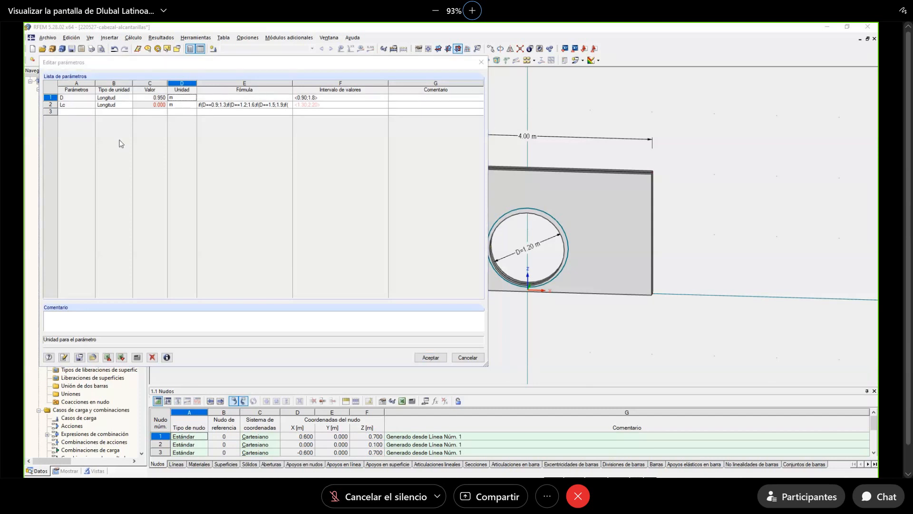
Test the Lc formula with the tabulated diameters D = 0.9, 1.2, 1.5 and 1.8 m in turn.
{"action": "left_click", "coordinate": [149, 96]}
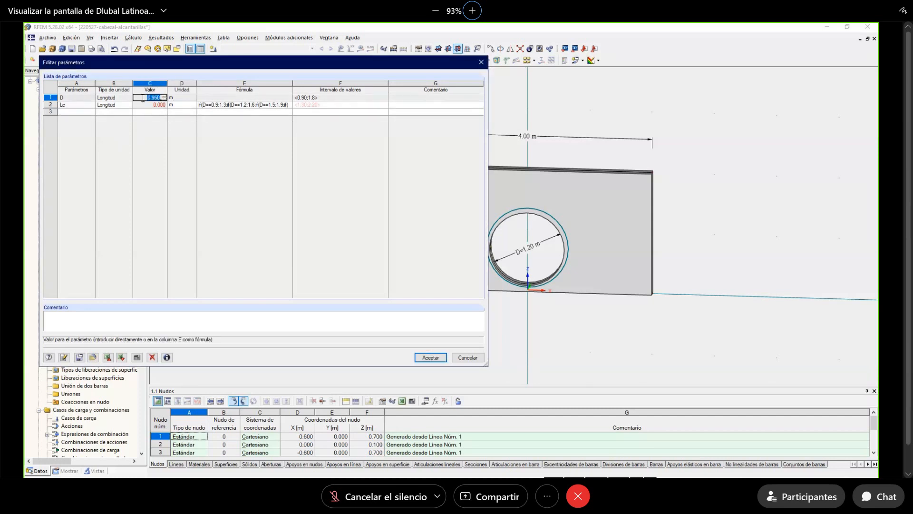
{"action": "type", "text": "0.9"}
{"action": "key", "text": "Tab"}
{"action": "left_click", "coordinate": [143, 98]}
{"action": "type", "text": "1.2"}
{"action": "key", "text": "Tab"}
{"action": "left_click", "coordinate": [142, 98]}
{"action": "type", "text": "1.5"}
{"action": "key", "text": "Tab"}
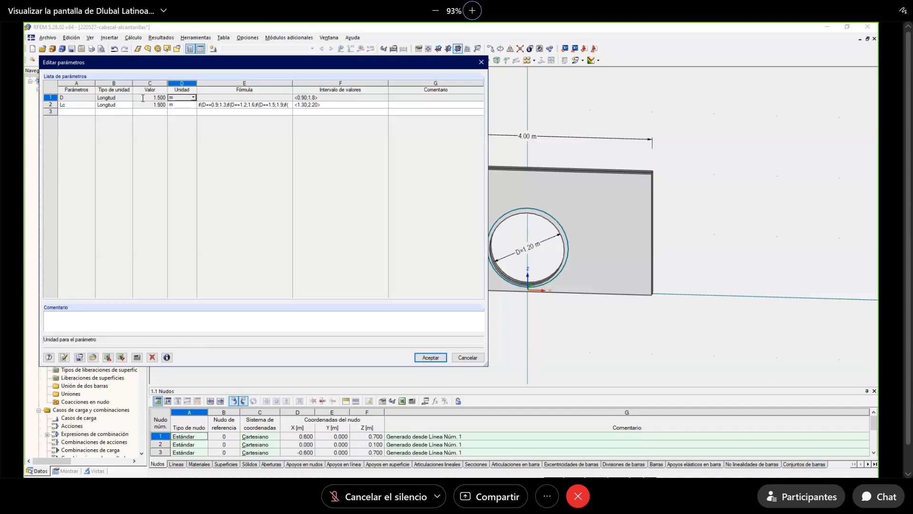
{"action": "left_click", "coordinate": [143, 97]}
{"action": "type", "text": "1.8"}
{"action": "key", "text": "Tab"}
{"action": "left_click", "coordinate": [142, 98]}
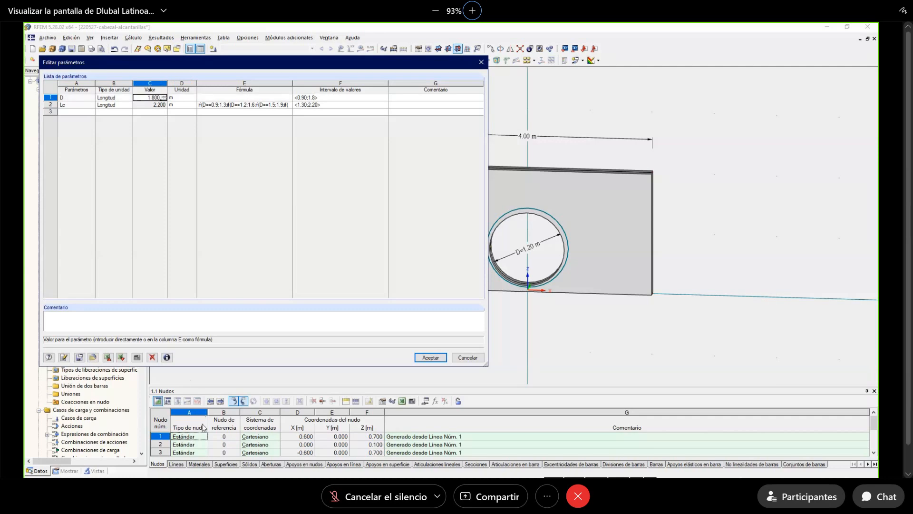
Switch to AutoCAD, examine the headwall dimensions in the CUADRO table for each culvert type, and return to RFEM.
{"action": "left_click", "coordinate": [207, 493]}
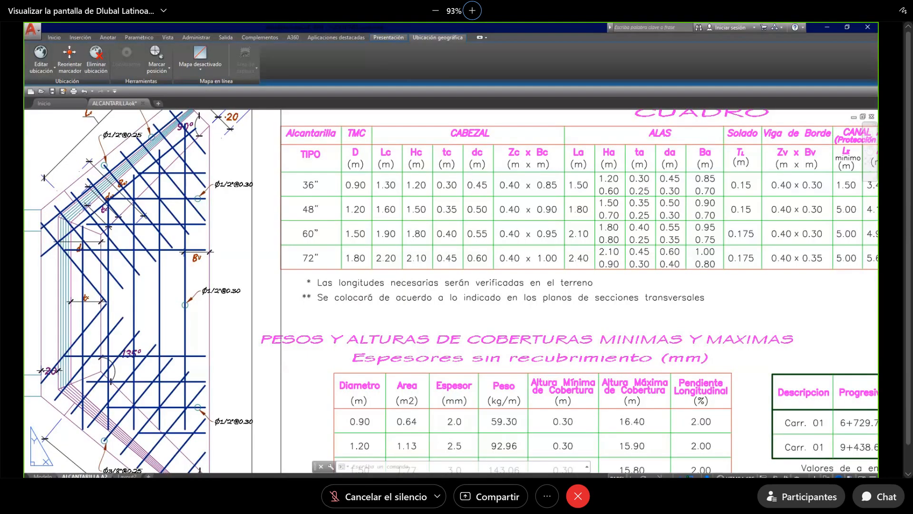
{"action": "left_click", "coordinate": [277, 141]}
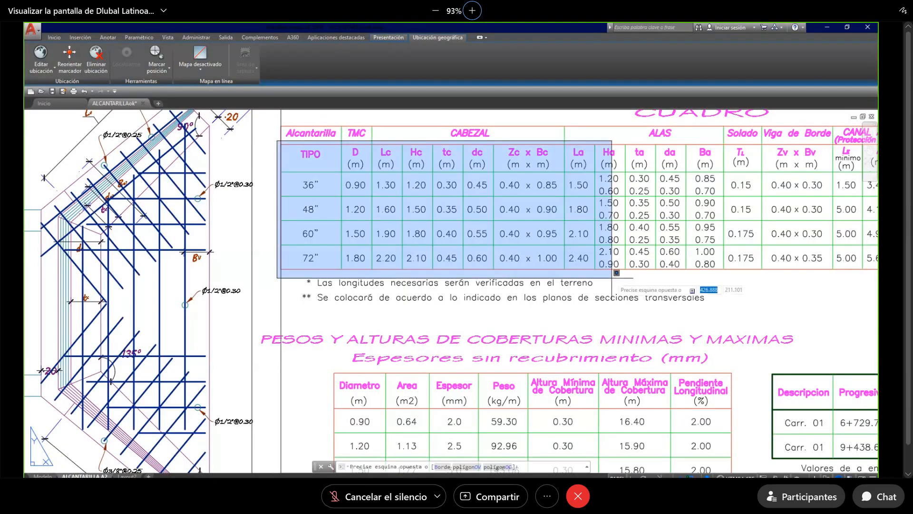
{"action": "left_click", "coordinate": [614, 274]}
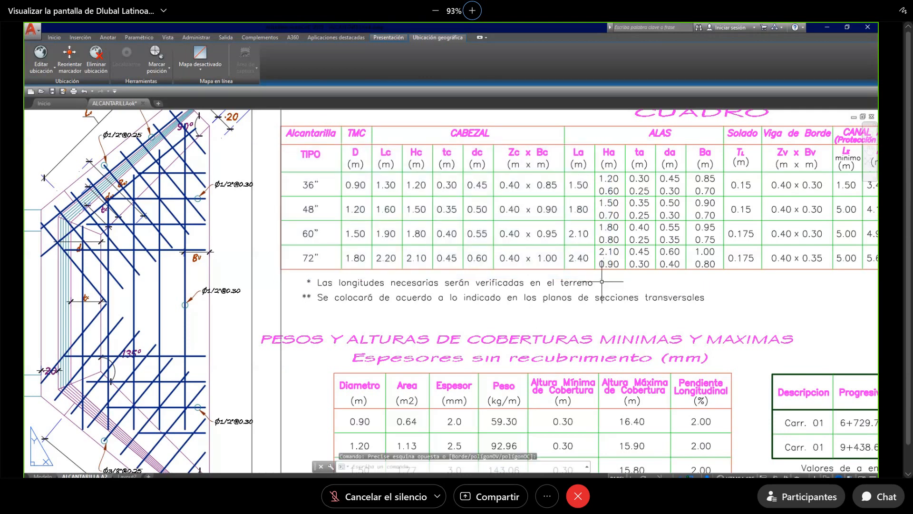
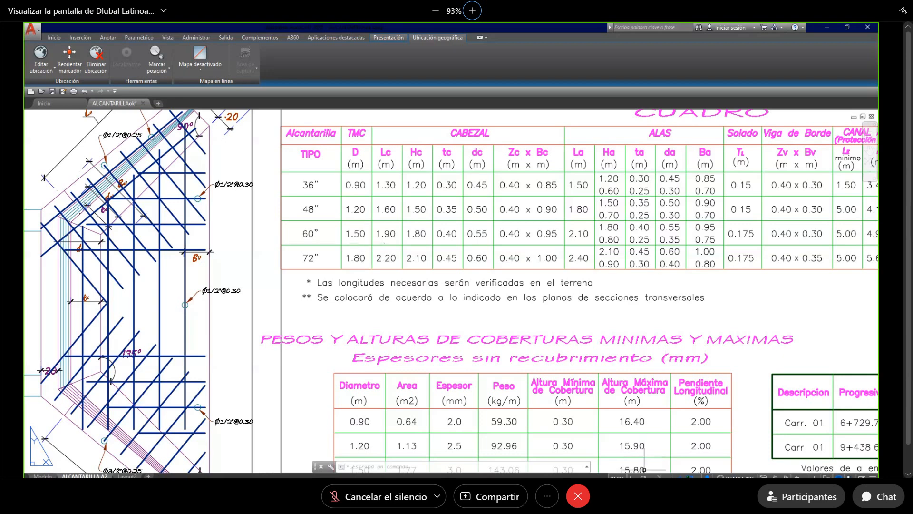
{"action": "mouse_move", "coordinate": [560, 477]}
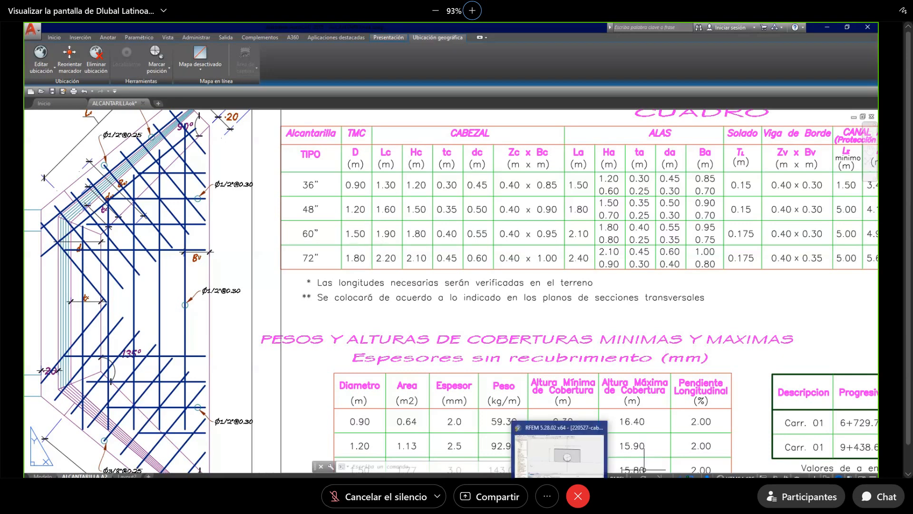
{"action": "left_click", "coordinate": [564, 456]}
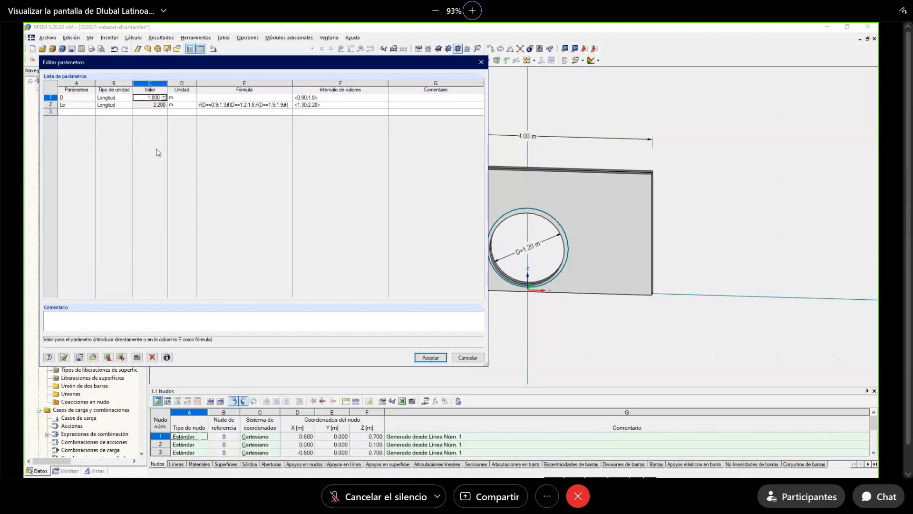
Set parameter D to 1.2 m and accept the parameter list.
{"action": "double_click", "coordinate": [149, 97]}
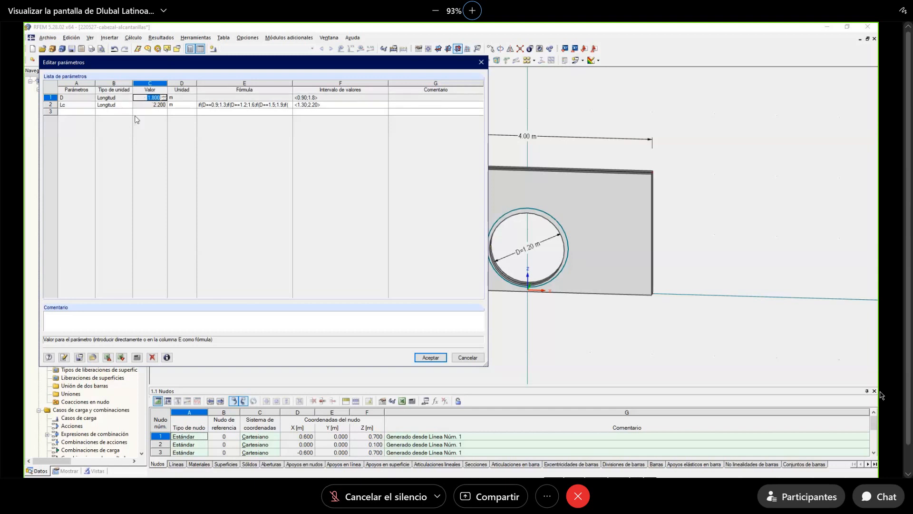
{"action": "type", "text": "1.2"}
{"action": "key", "text": "Tab"}
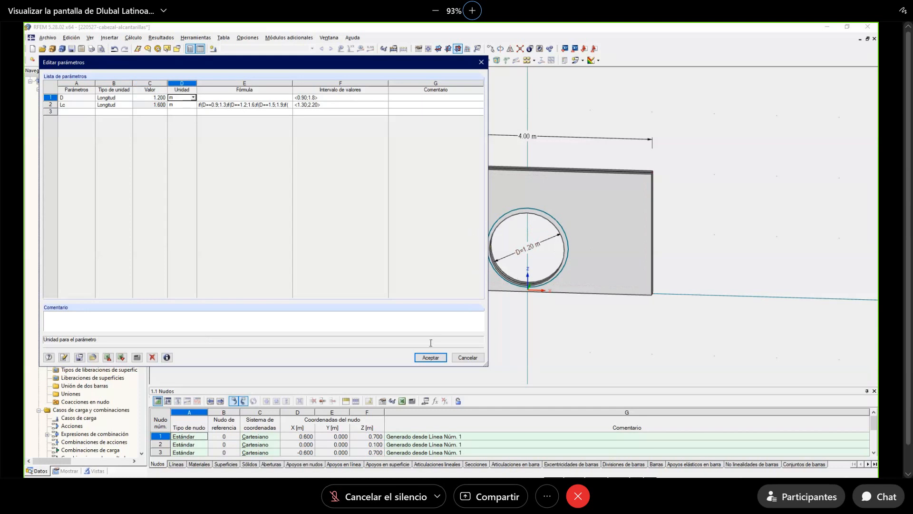
{"action": "left_click", "coordinate": [429, 357]}
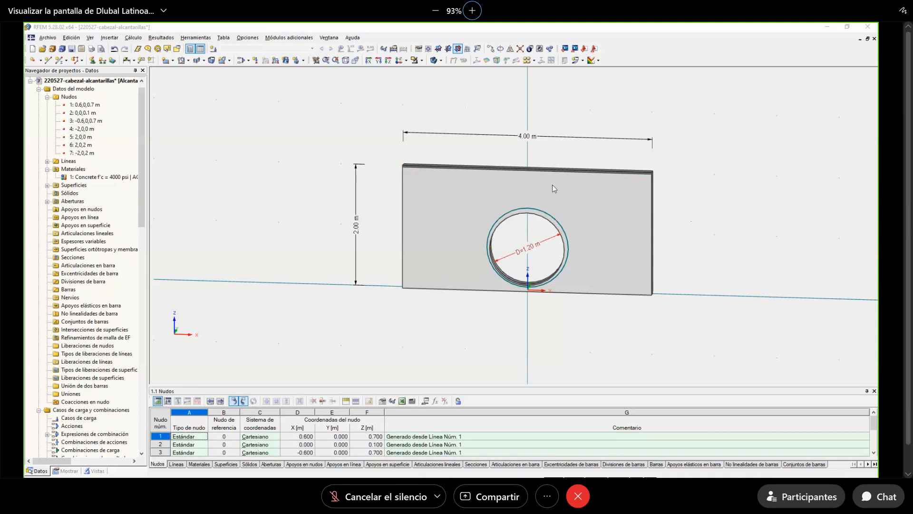
Display the model as a wireframe and show the node numbering.
{"action": "left_click", "coordinate": [433, 63]}
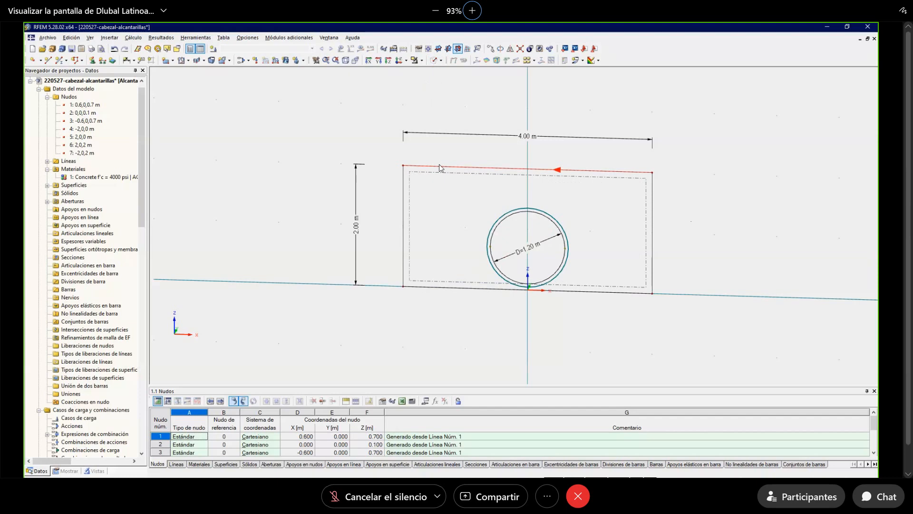
{"action": "left_click", "coordinate": [71, 470]}
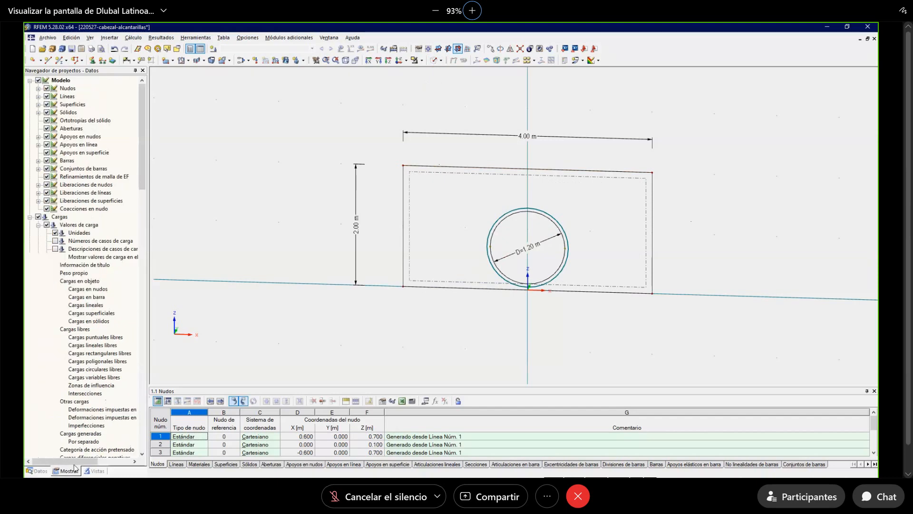
{"action": "scroll", "coordinate": [76, 351], "scroll_direction": "down", "scroll_amount": 20}
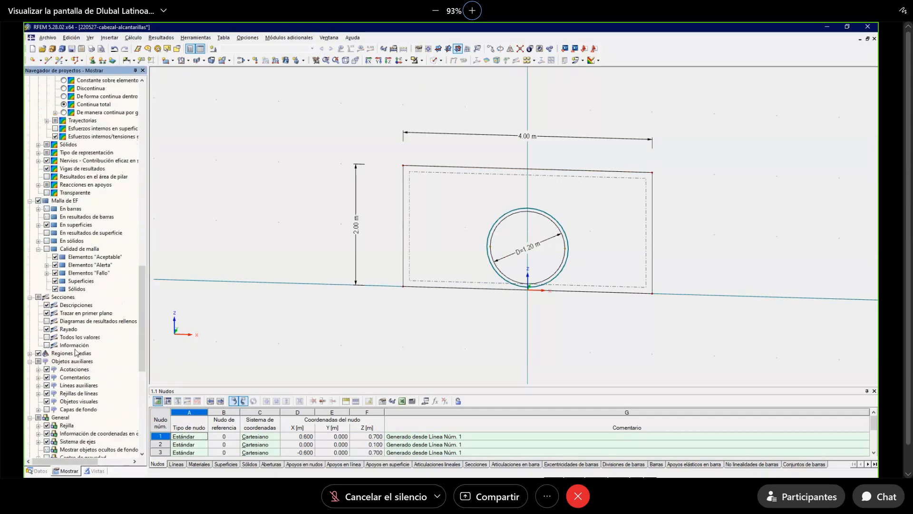
{"action": "scroll", "coordinate": [75, 352], "scroll_direction": "down", "scroll_amount": 6}
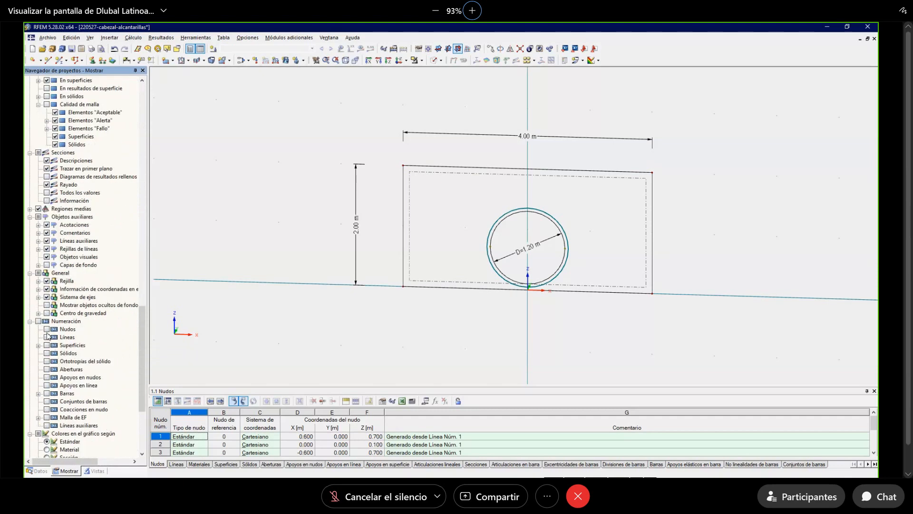
{"action": "left_click", "coordinate": [46, 329]}
Set the X coordinate of nodes 5 and 6 on the wall's right edge to the formula Lc/2.
{"action": "left_click_drag", "start_coordinate": [624, 162], "coordinate": [677, 307]}
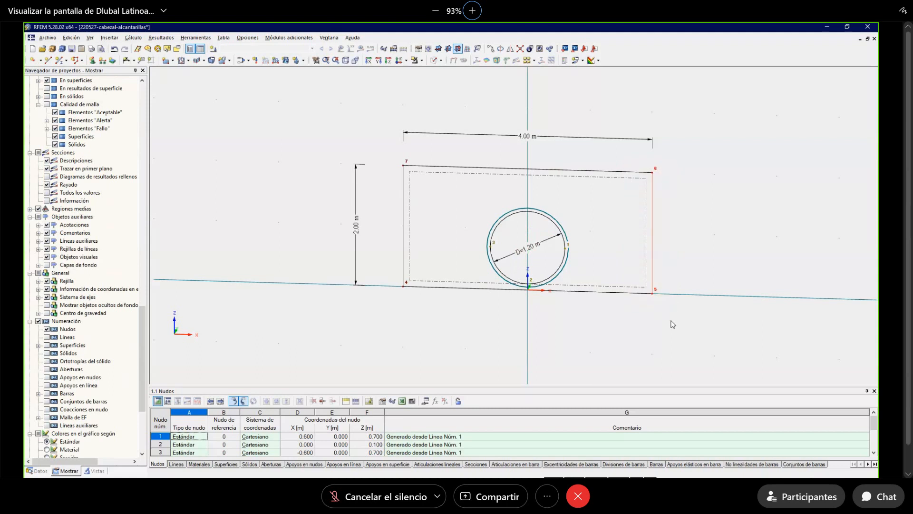
{"action": "right_click", "coordinate": [655, 274]}
{"action": "mouse_move", "coordinate": [682, 288]}
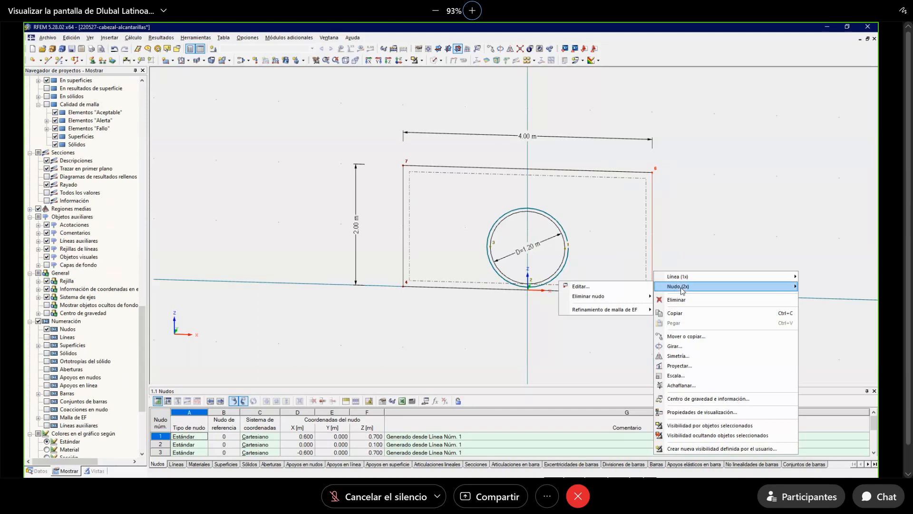
{"action": "left_click", "coordinate": [634, 290]}
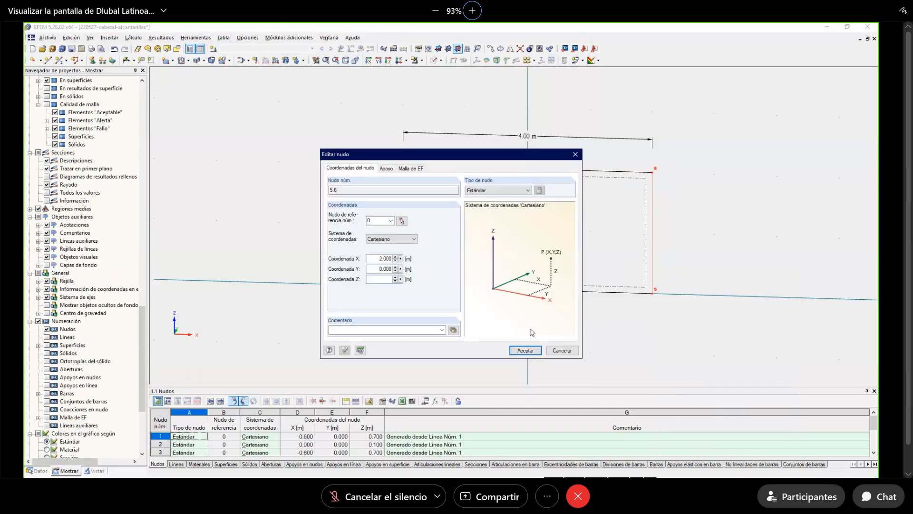
{"action": "left_click_drag", "start_coordinate": [373, 259], "coordinate": [393, 260]}
{"action": "left_click", "coordinate": [401, 260]}
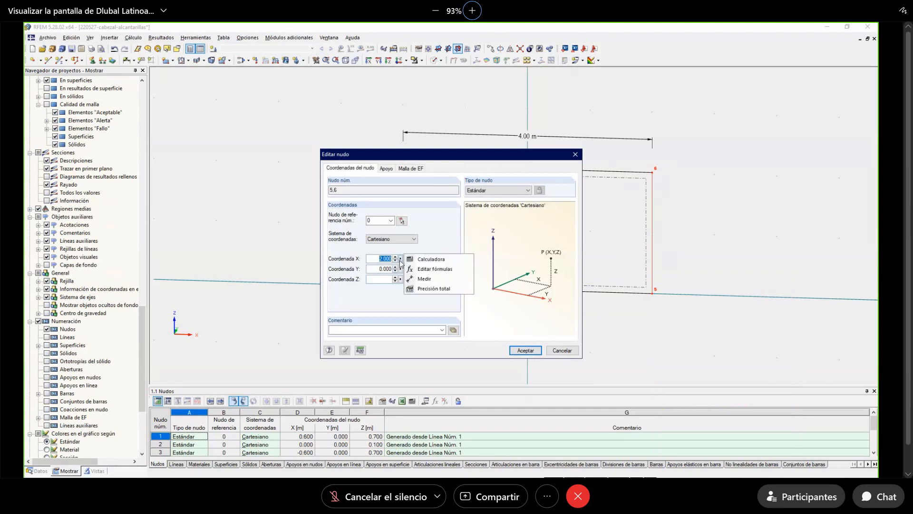
{"action": "left_click", "coordinate": [430, 269]}
{"action": "double_click", "coordinate": [476, 179]}
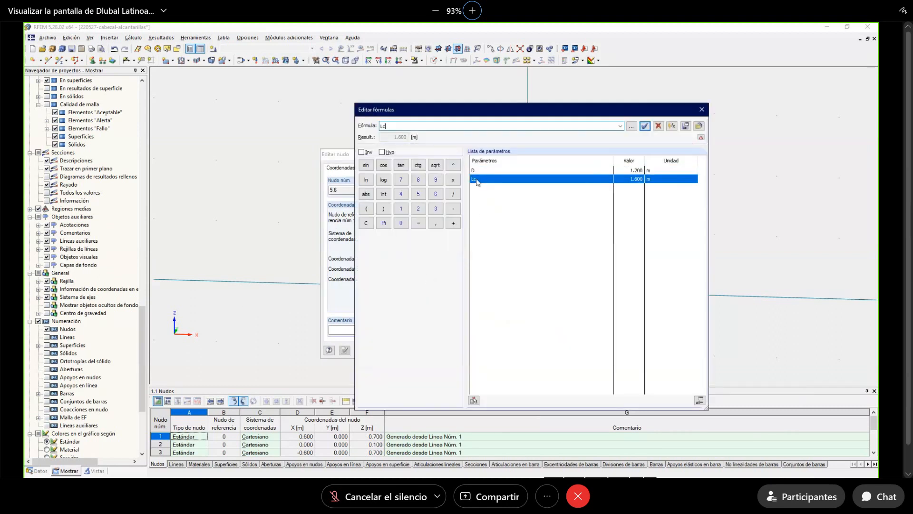
{"action": "type", "text": "/2"}
{"action": "left_click", "coordinate": [644, 125]}
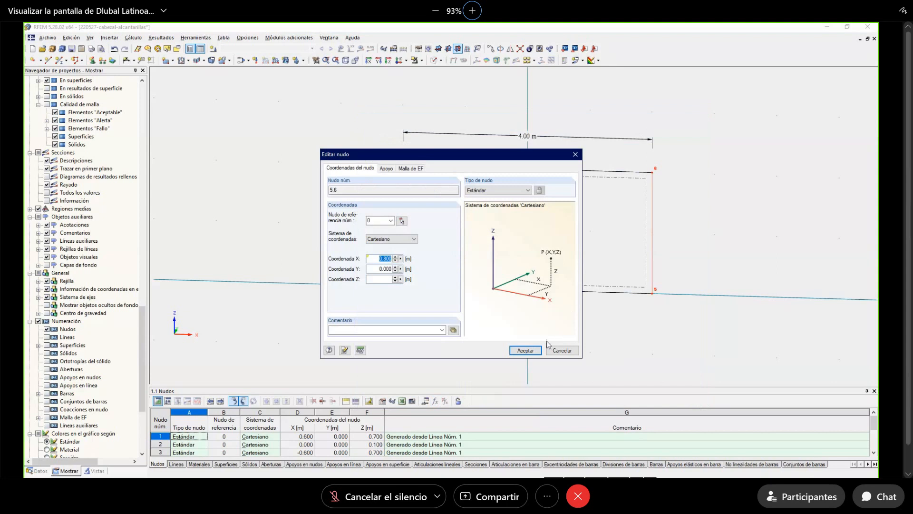
{"action": "left_click", "coordinate": [526, 350]}
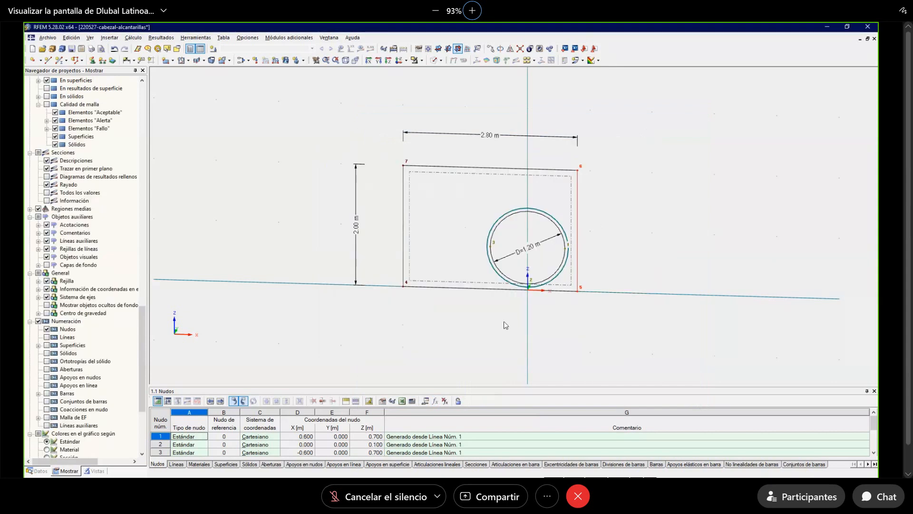
Set the X coordinate of nodes 4 and 7 on the wall's left edge to the formula -Lc/2.
{"action": "left_click_drag", "start_coordinate": [386, 301], "coordinate": [407, 157]}
{"action": "right_click", "coordinate": [403, 208]}
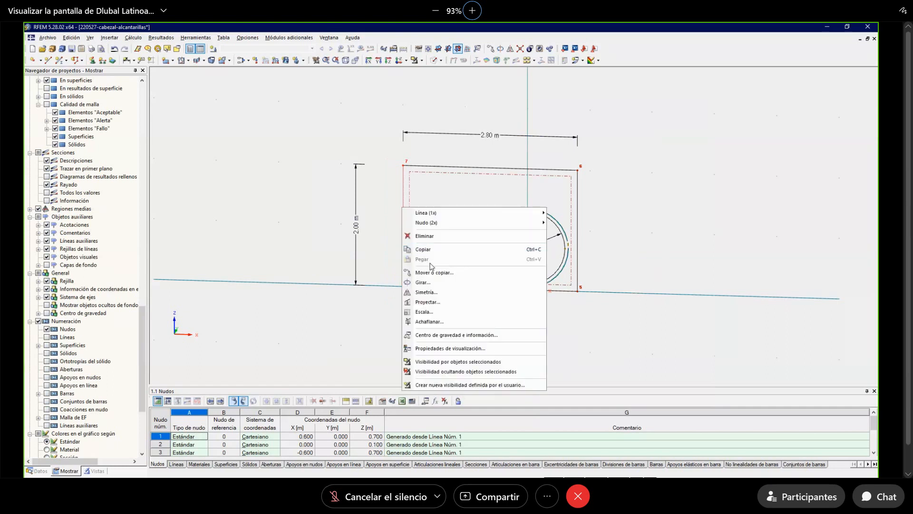
{"action": "mouse_move", "coordinate": [510, 223]}
{"action": "left_click", "coordinate": [568, 223]}
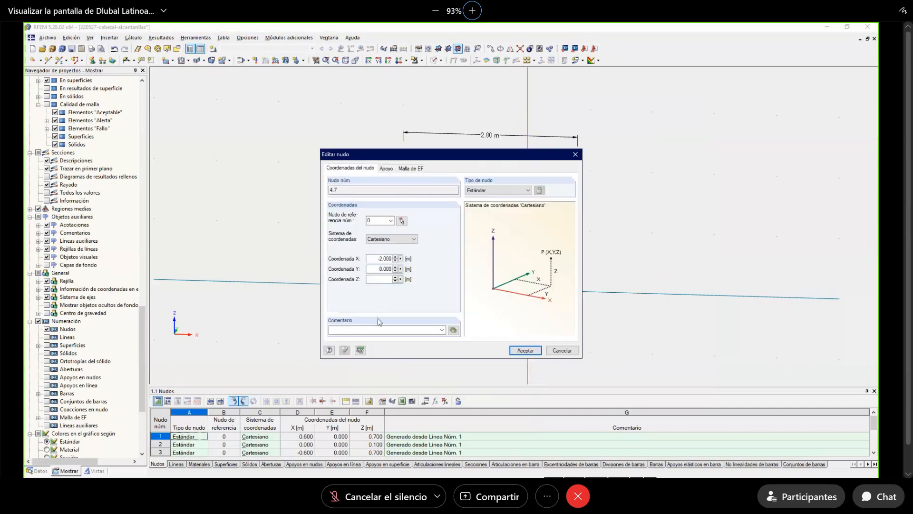
{"action": "left_click", "coordinate": [400, 260]}
{"action": "left_click", "coordinate": [424, 267]}
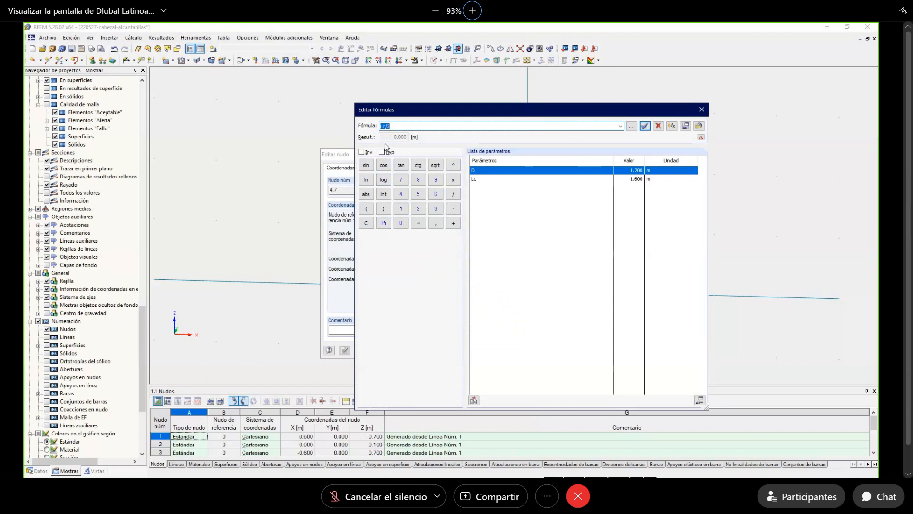
{"action": "type", "text": "-Lc"}
{"action": "left_click", "coordinate": [645, 126]}
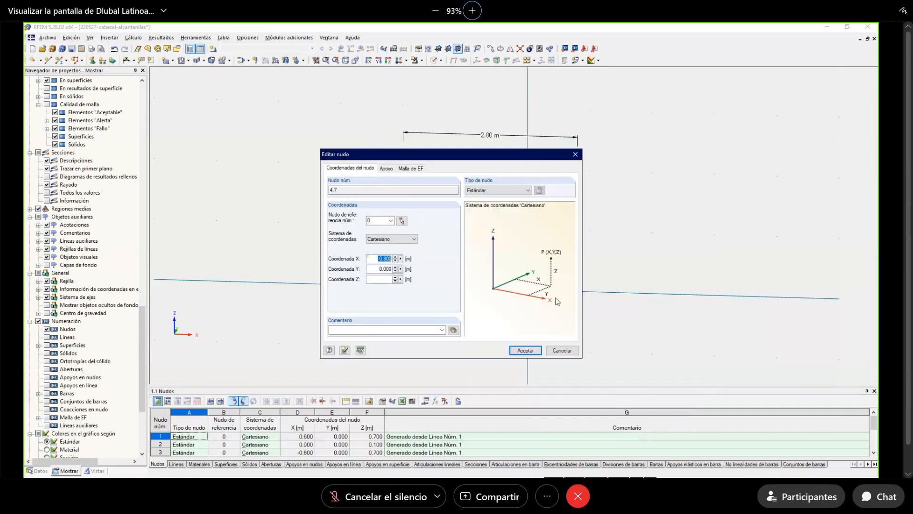
{"action": "left_click", "coordinate": [521, 351]}
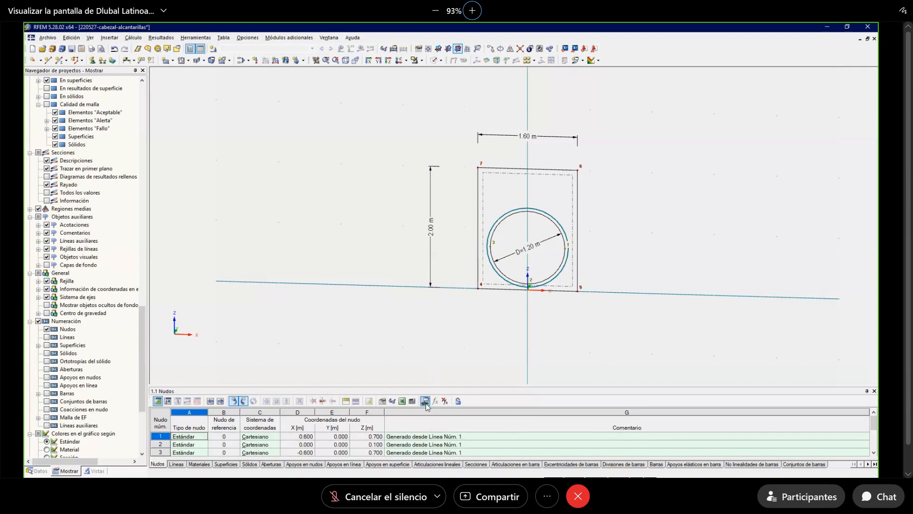
Restore the solid display of the wall and set parameter D to 1.5 m in the parameter list.
{"action": "left_click", "coordinate": [433, 60]}
{"action": "mouse_move", "coordinate": [355, 236]}
{"action": "middle_mouse_down"}
{"action": "mouse_move", "coordinate": [326, 239]}
{"action": "mouse_move", "coordinate": [347, 228]}
{"action": "middle_mouse_up"}
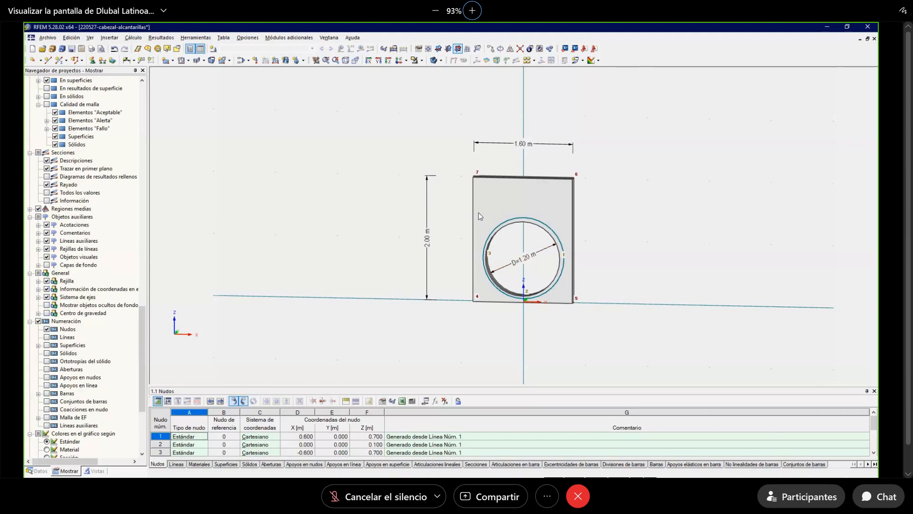
{"action": "left_click", "coordinate": [425, 401]}
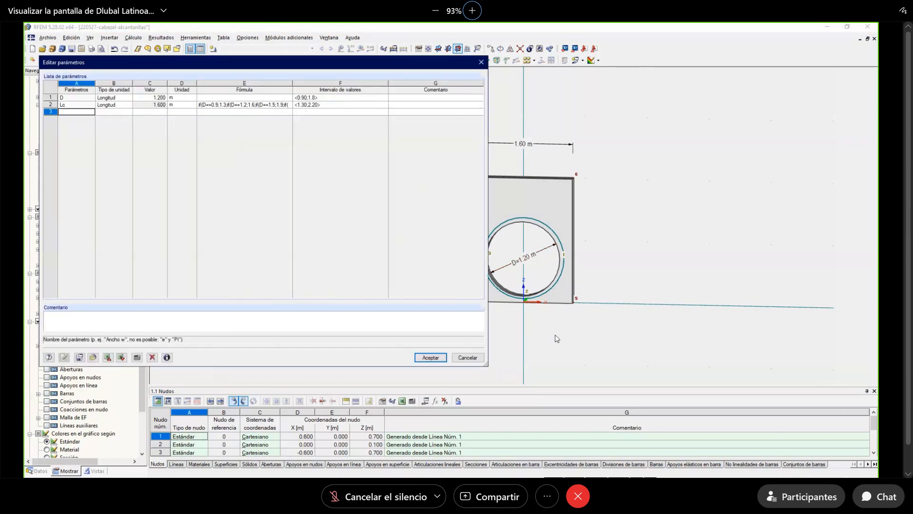
{"action": "left_click", "coordinate": [151, 97]}
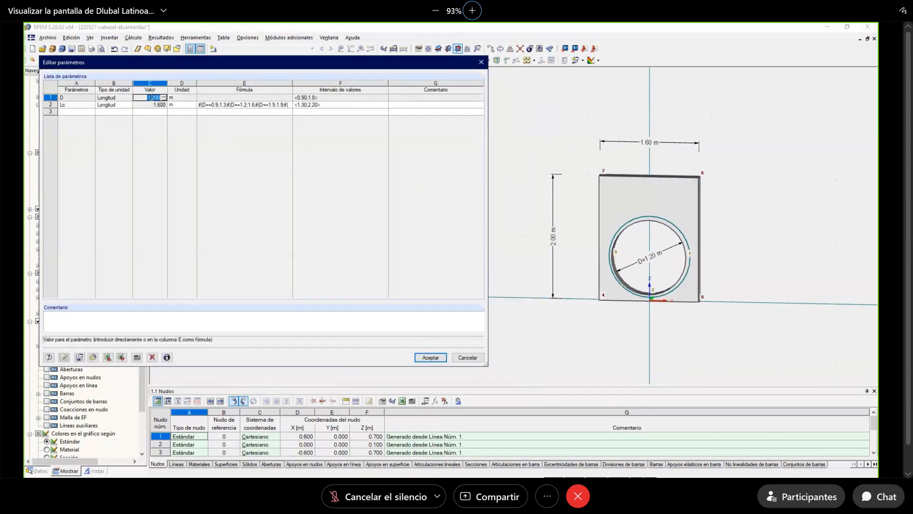
{"action": "type", "text": "1.5"}
{"action": "key", "text": "Return"}
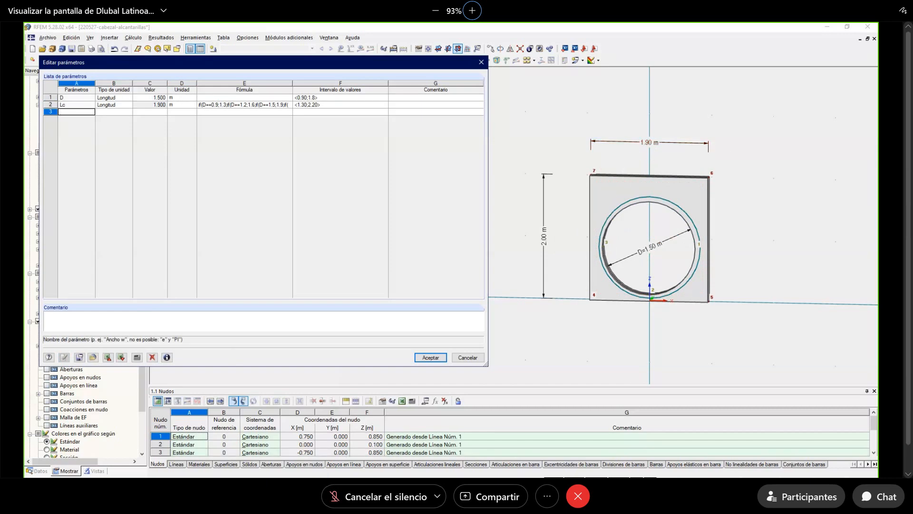
Switch to the AutoCAD drawing, compare the Lc and Hc columns of the culvert dimension table, and return to RFEM.
{"action": "key", "text": "alt+Tab"}
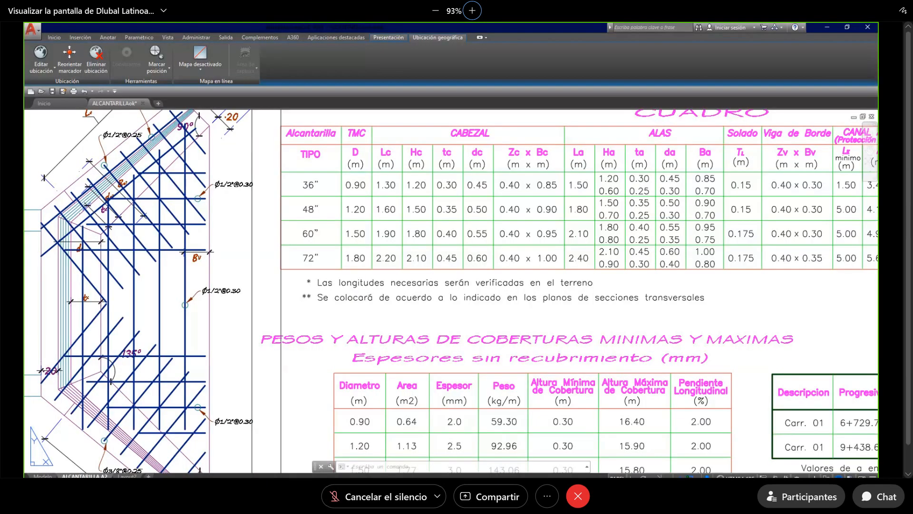
{"action": "left_click", "coordinate": [343, 222]}
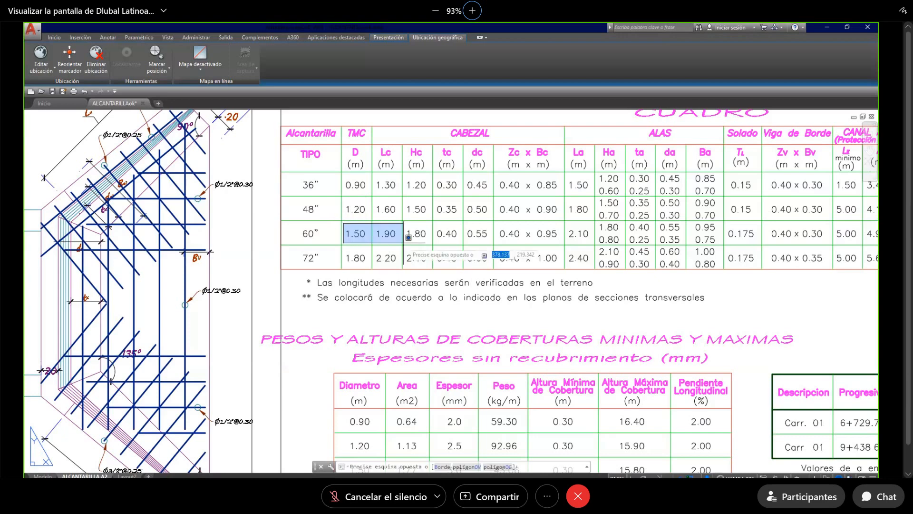
{"action": "left_click", "coordinate": [403, 242]}
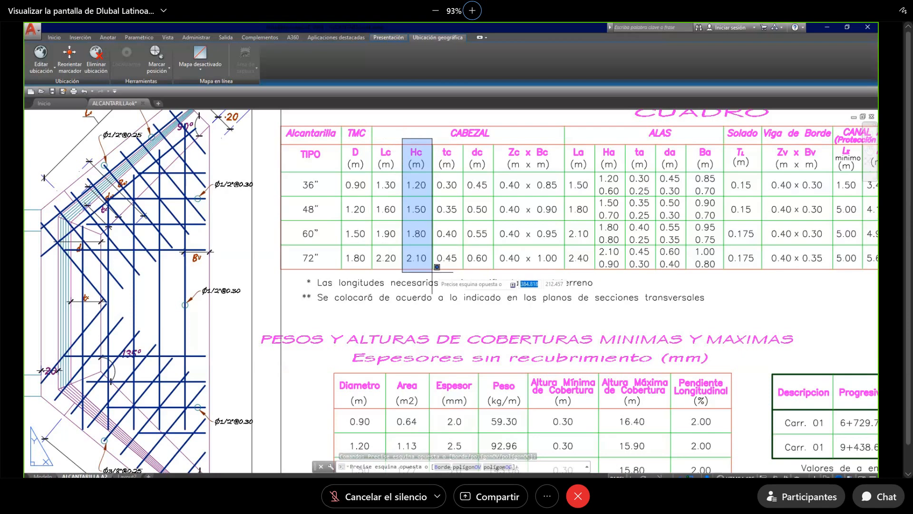
{"action": "left_click", "coordinate": [377, 264]}
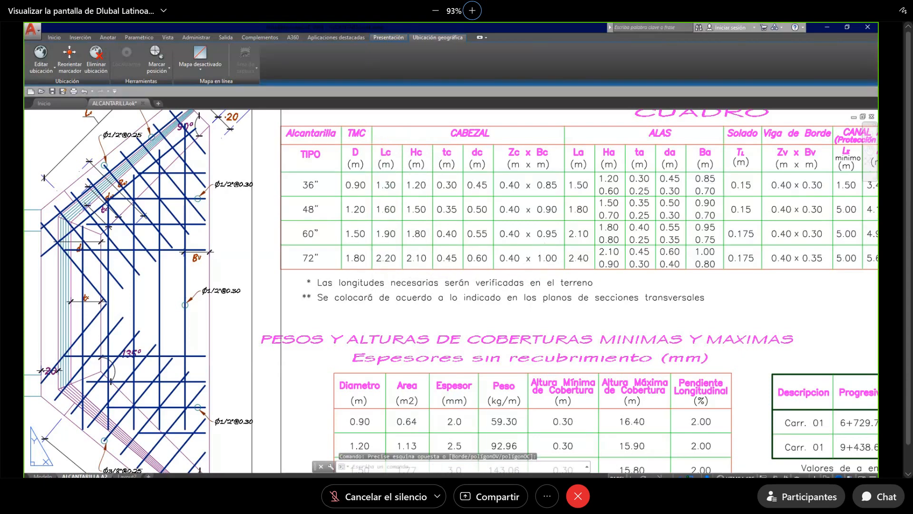
{"action": "key", "text": "alt+Tab"}
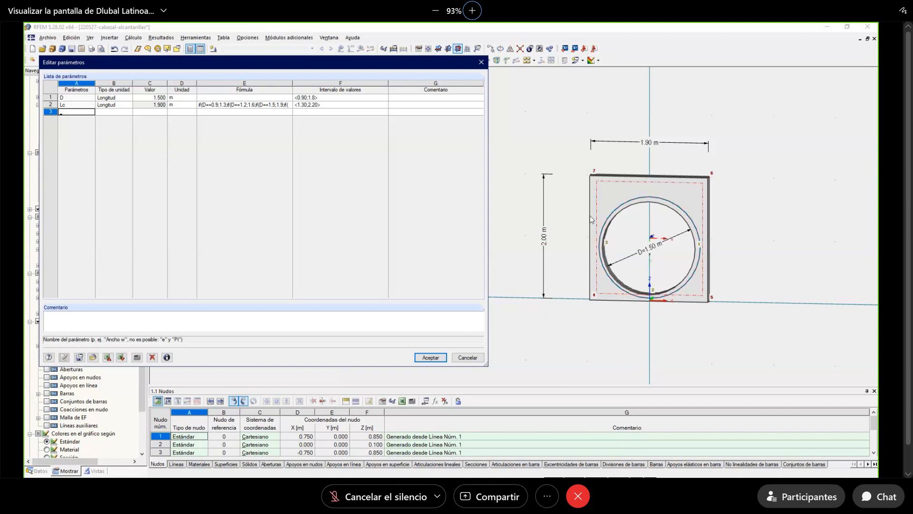
Set the Z coordinate of nodes 6 and 7 on the wall's upper edge to the formula Lc-0.10.
{"action": "left_click_drag", "start_coordinate": [579, 165], "coordinate": [728, 185]}
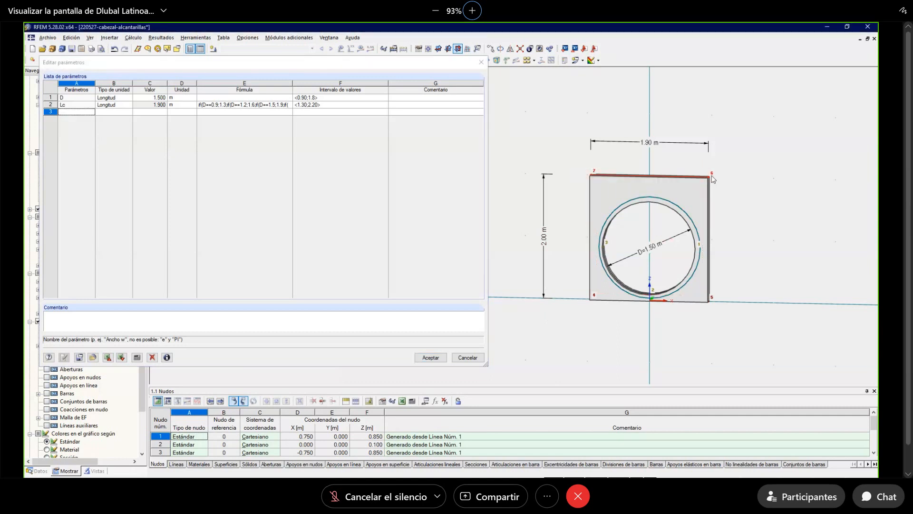
{"action": "right_click", "coordinate": [710, 178]}
{"action": "mouse_move", "coordinate": [742, 191]}
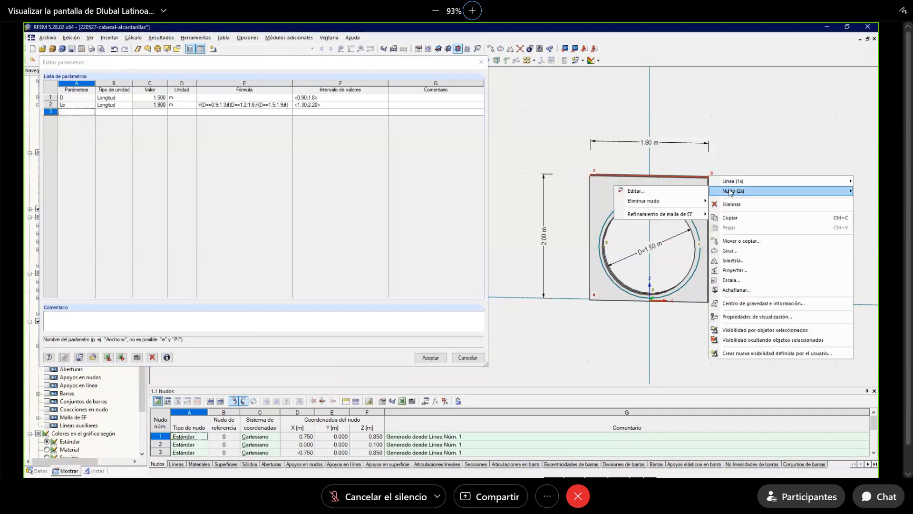
{"action": "left_click", "coordinate": [637, 190]}
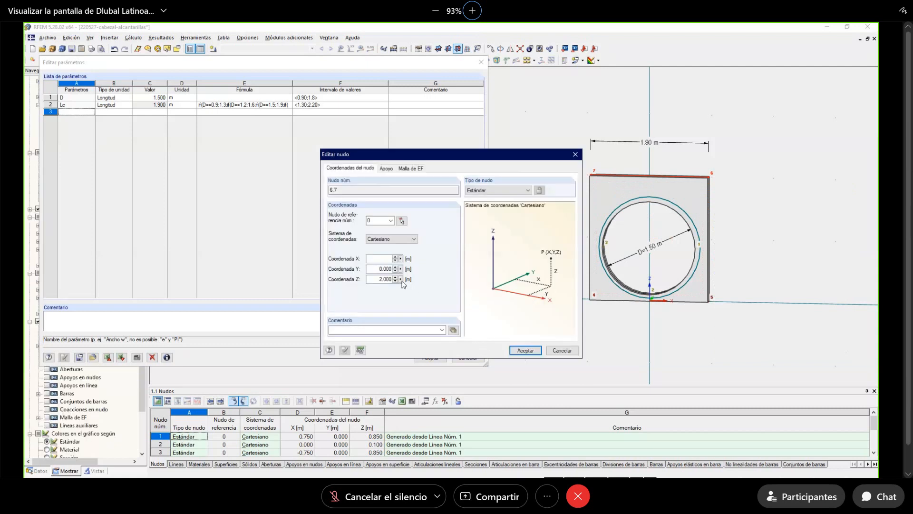
{"action": "left_click", "coordinate": [400, 279]}
{"action": "left_click", "coordinate": [418, 288]}
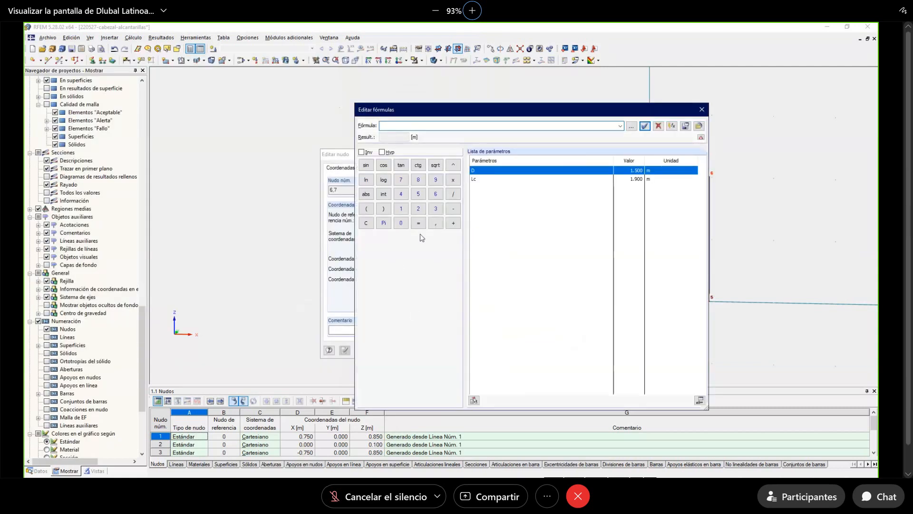
{"action": "type", "text": "Lc-0.10"}
{"action": "left_click", "coordinate": [645, 126]}
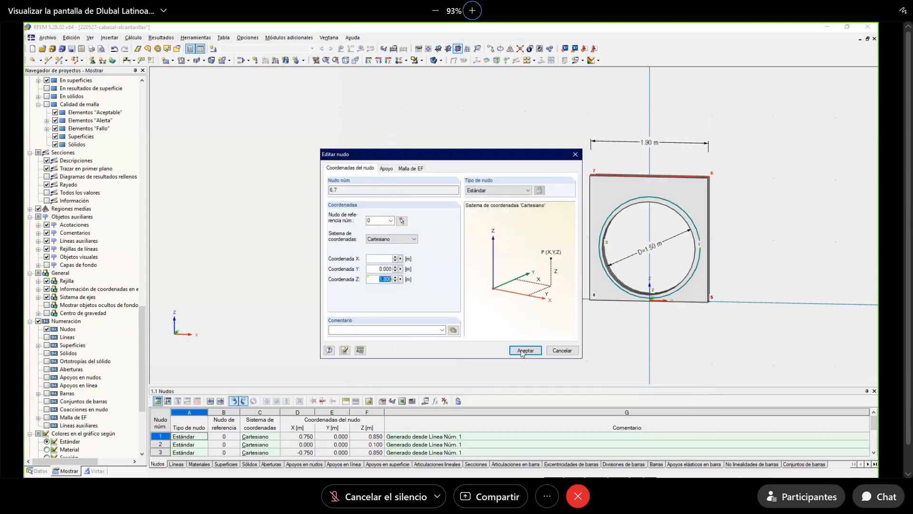
{"action": "left_click", "coordinate": [520, 351]}
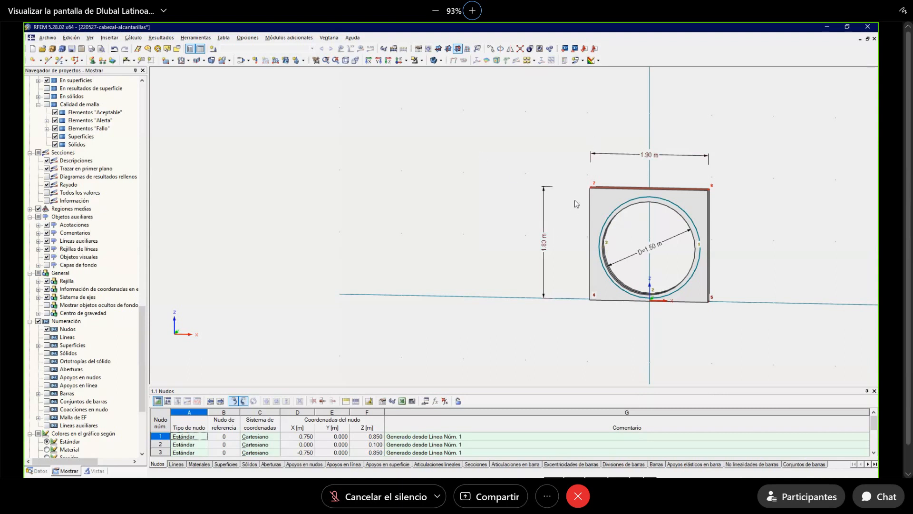
Add the symbol Lc to the wall's width dimension and the symbol Hc to its height dimension.
{"action": "left_click", "coordinate": [644, 159]}
{"action": "double_click", "coordinate": [644, 159]}
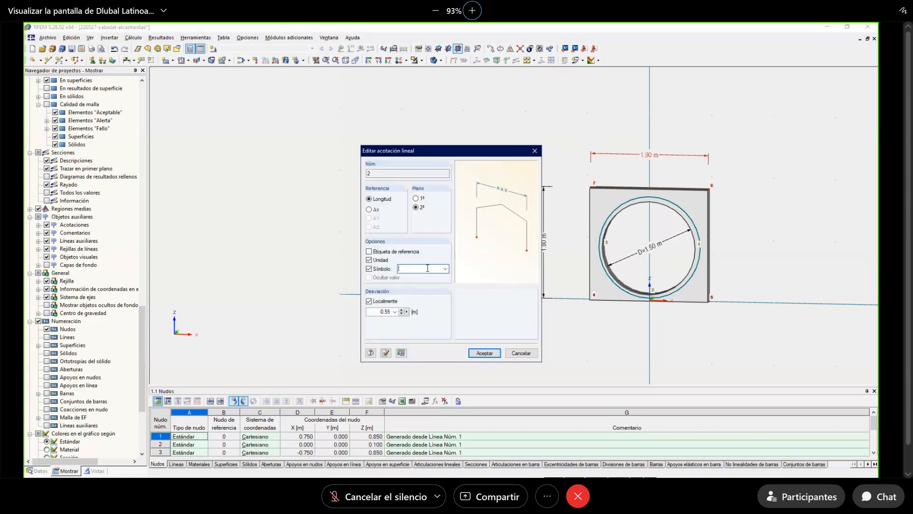
{"action": "type", "text": "Lc"}
{"action": "left_click", "coordinate": [484, 353]}
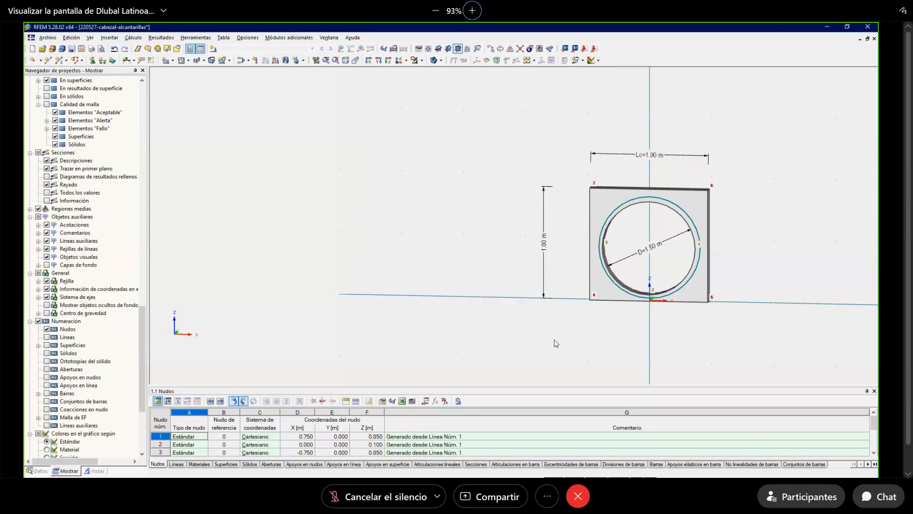
{"action": "double_click", "coordinate": [544, 253]}
{"action": "left_click", "coordinate": [424, 269]}
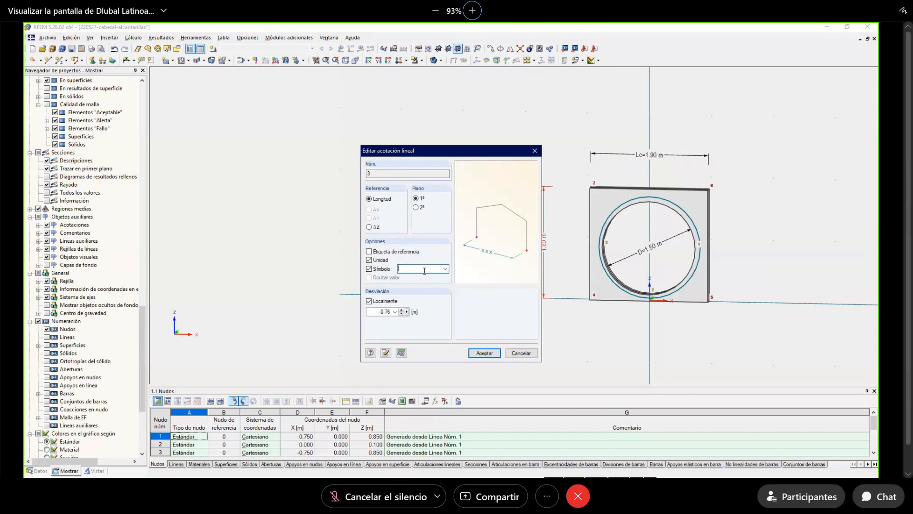
{"action": "type", "text": "Ho"}
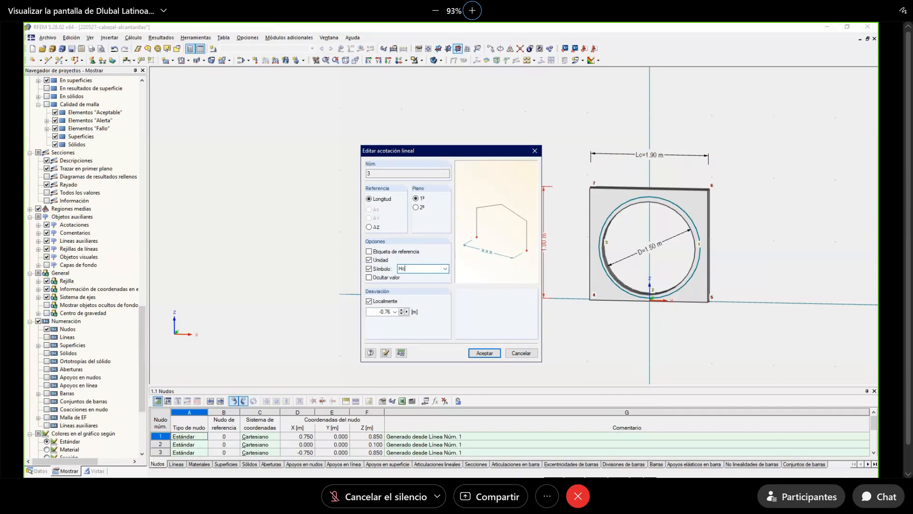
{"action": "left_click", "coordinate": [485, 353]}
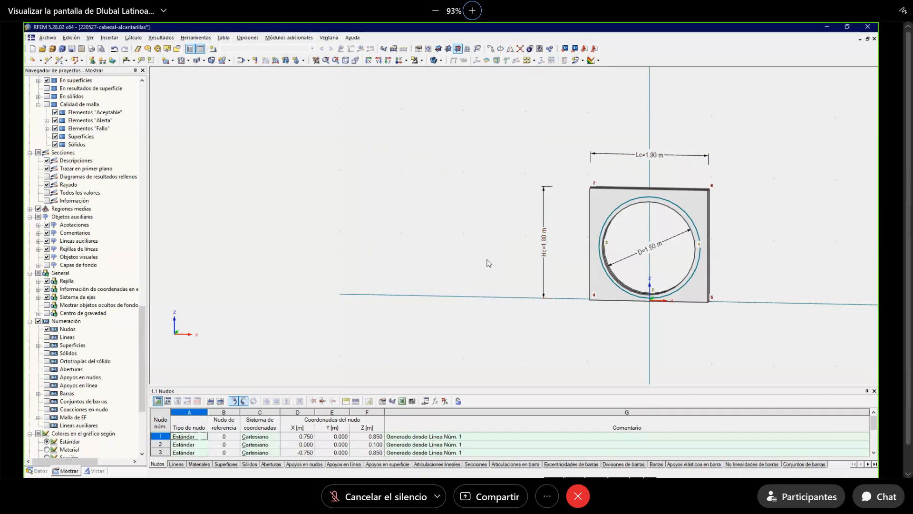
Add a length parameter Hc with the formula Lc-0.10 to the parameter list.
{"action": "left_click", "coordinate": [424, 401]}
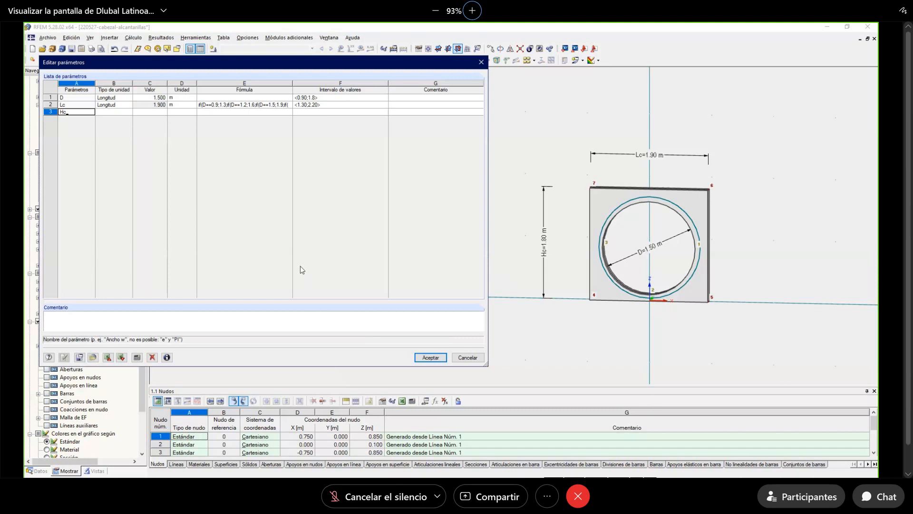
{"action": "type", "text": "Hc"}
{"action": "key", "text": "Tab"}
{"action": "key", "text": "Tab"}
{"action": "key", "text": "Tab"}
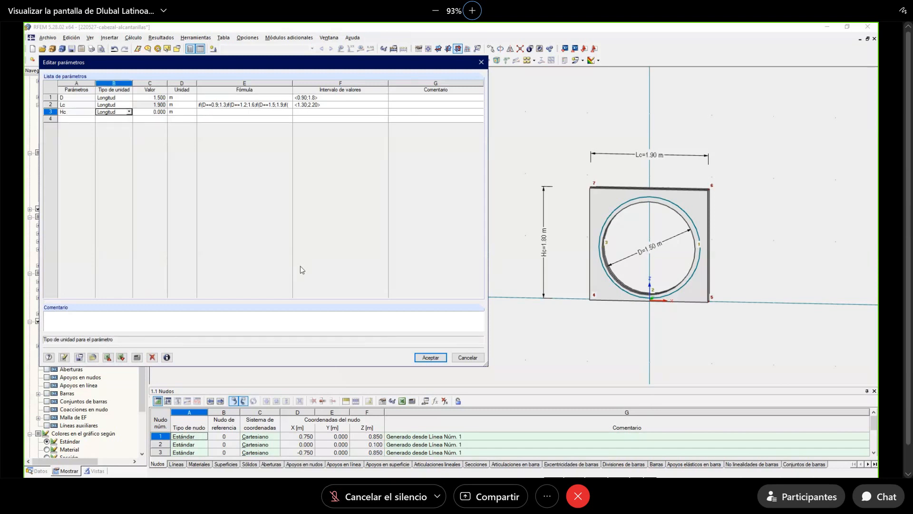
{"action": "key", "text": "Tab"}
{"action": "type", "text": "L"}
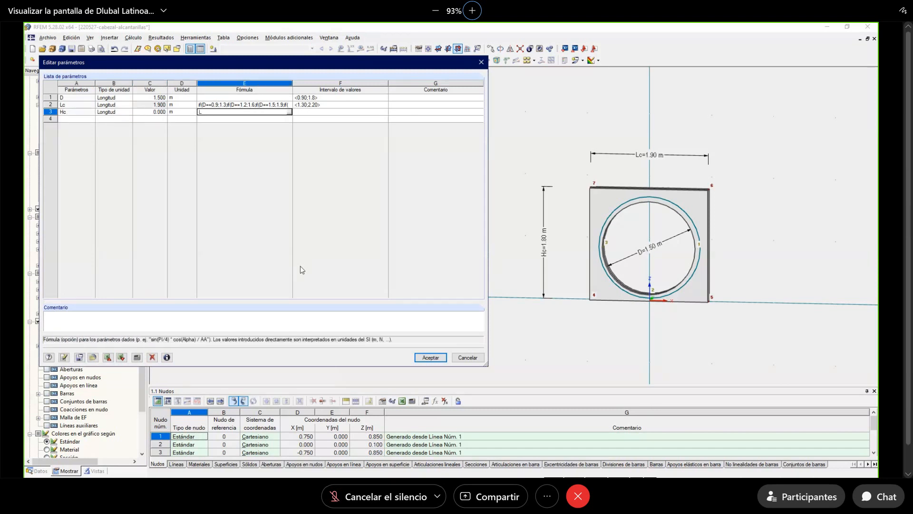
{"action": "type", "text": "c-0.10"}
{"action": "key", "text": "Return"}
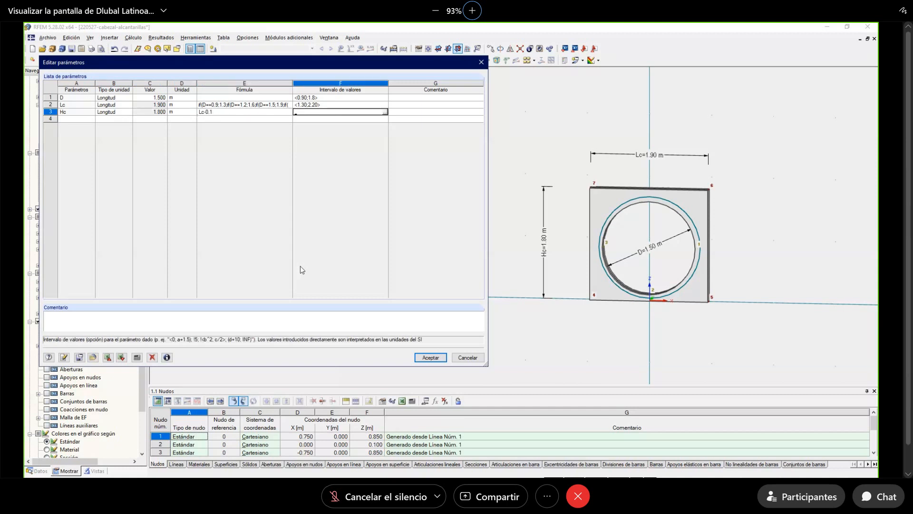
{"action": "left_click", "coordinate": [421, 357]}
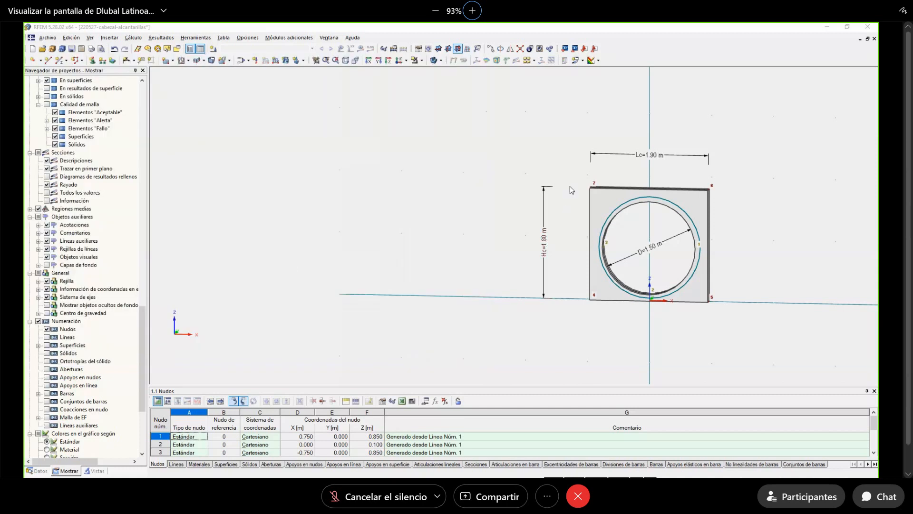
Set the Z coordinate formula of nodes 6 and 7 on the wall's upper edge to Hc.
{"action": "left_click_drag", "start_coordinate": [570, 184], "coordinate": [719, 197]}
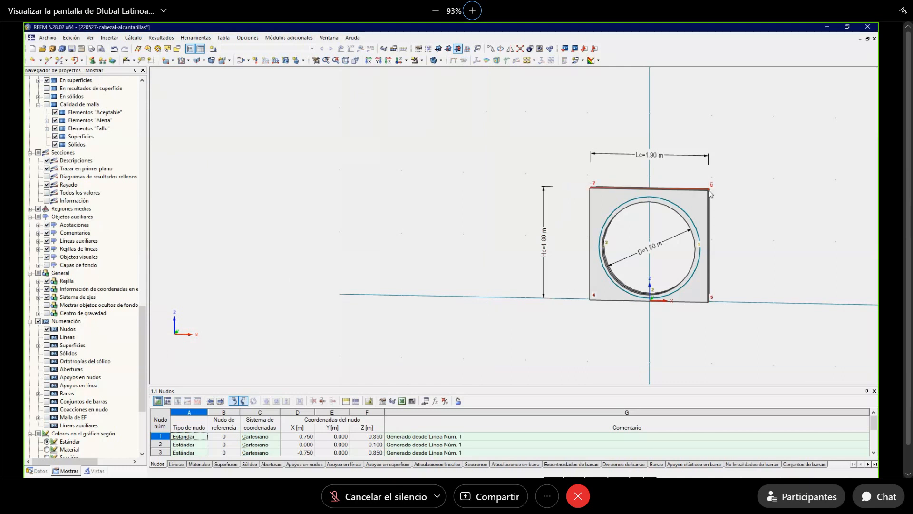
{"action": "right_click", "coordinate": [710, 192]}
{"action": "mouse_move", "coordinate": [728, 205]}
{"action": "left_click", "coordinate": [627, 208]}
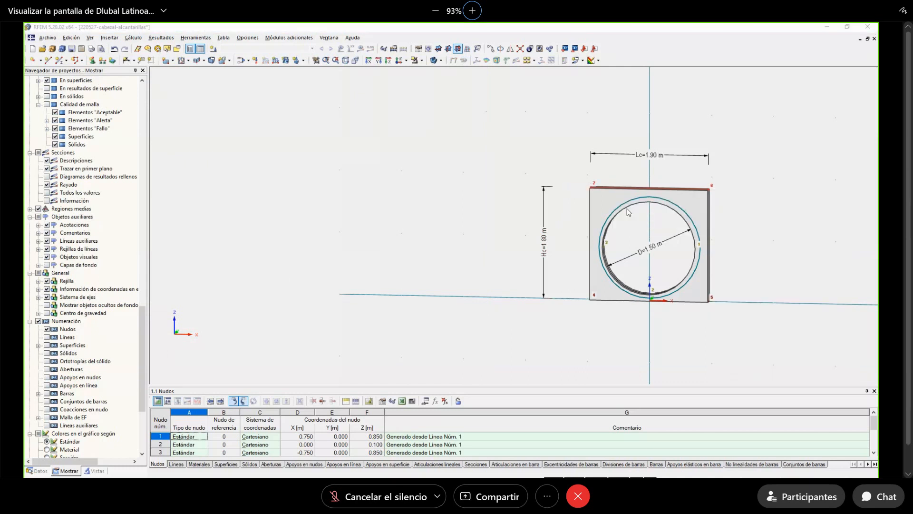
{"action": "left_click", "coordinate": [400, 279]}
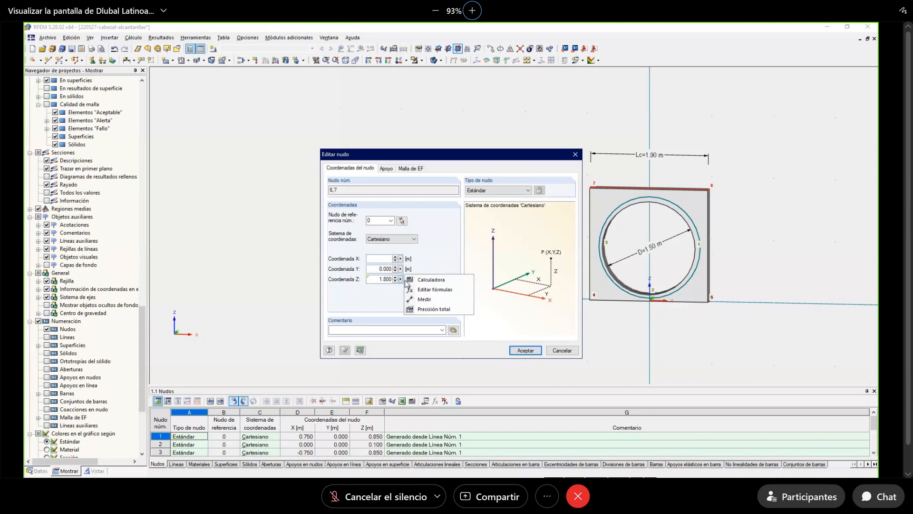
{"action": "left_click", "coordinate": [422, 290]}
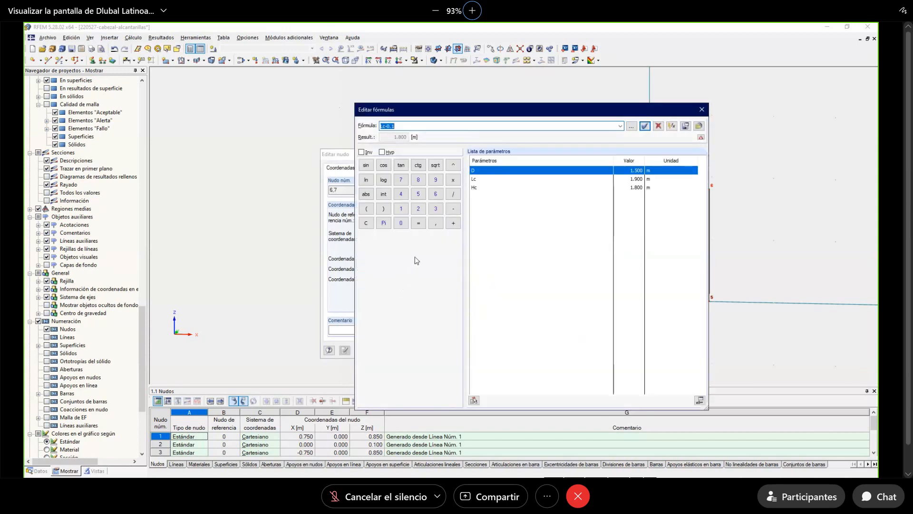
{"action": "type", "text": "Hc"}
{"action": "left_click", "coordinate": [646, 126]}
{"action": "left_click", "coordinate": [529, 351]}
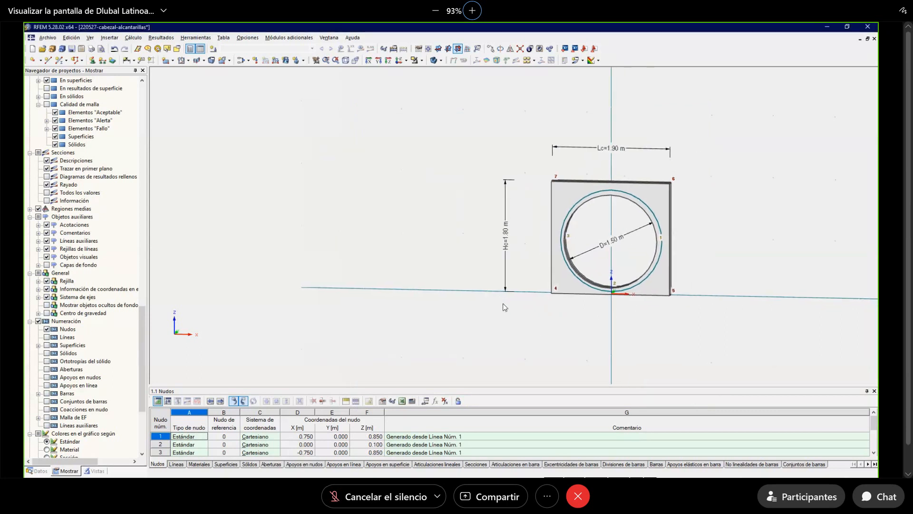
Set parameter D to 1.2 m in the parameter list and apply it to the model.
{"action": "left_click", "coordinate": [425, 401]}
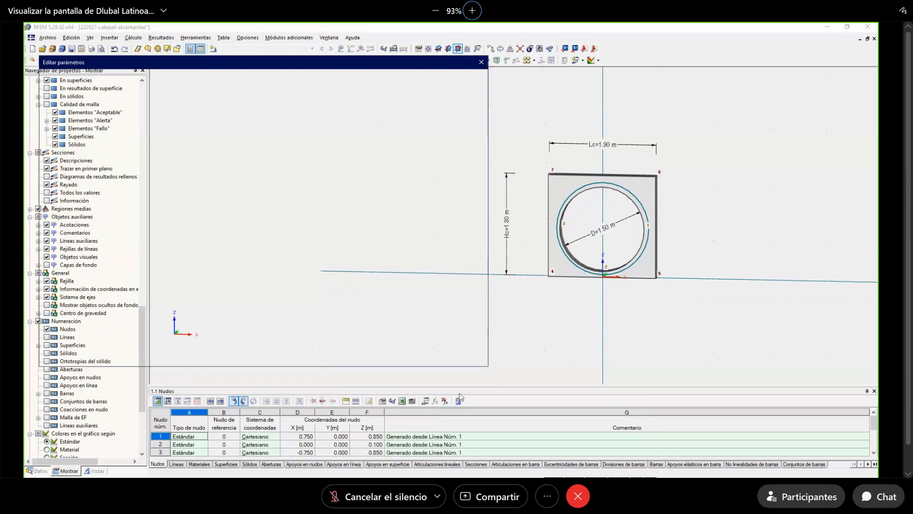
{"action": "left_click", "coordinate": [138, 97]}
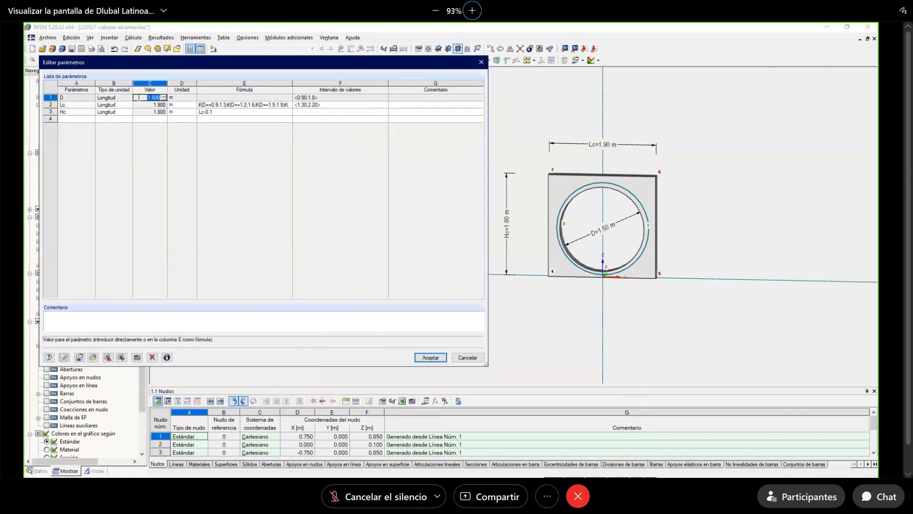
{"action": "type", "text": "1.2"}
{"action": "key", "text": "Tab"}
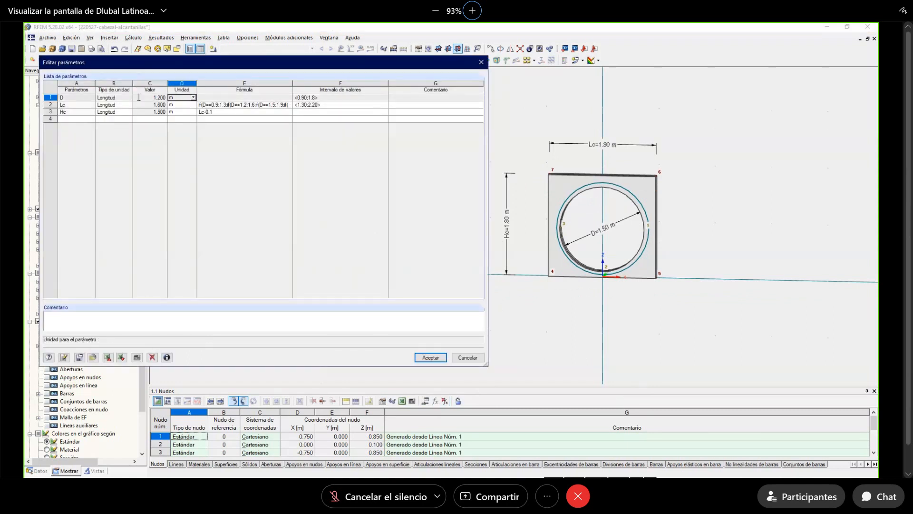
{"action": "left_click", "coordinate": [64, 357]}
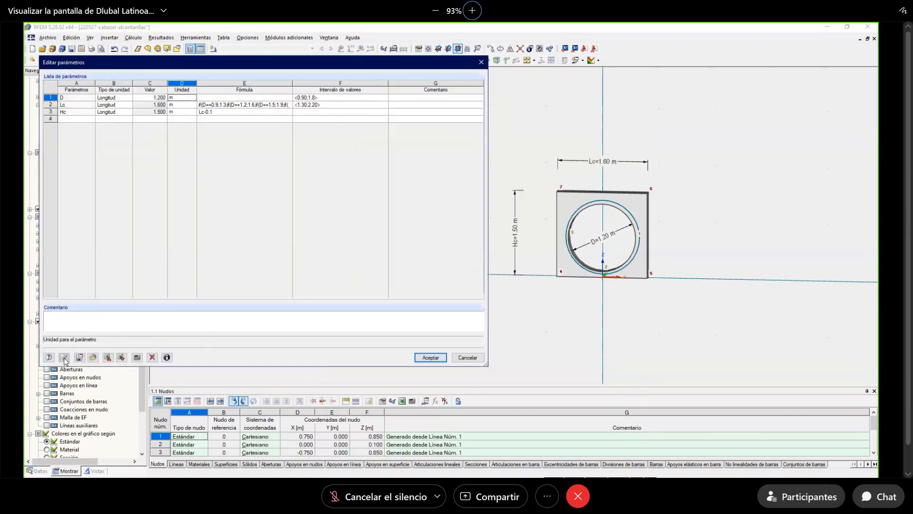
{"action": "left_click", "coordinate": [152, 98]}
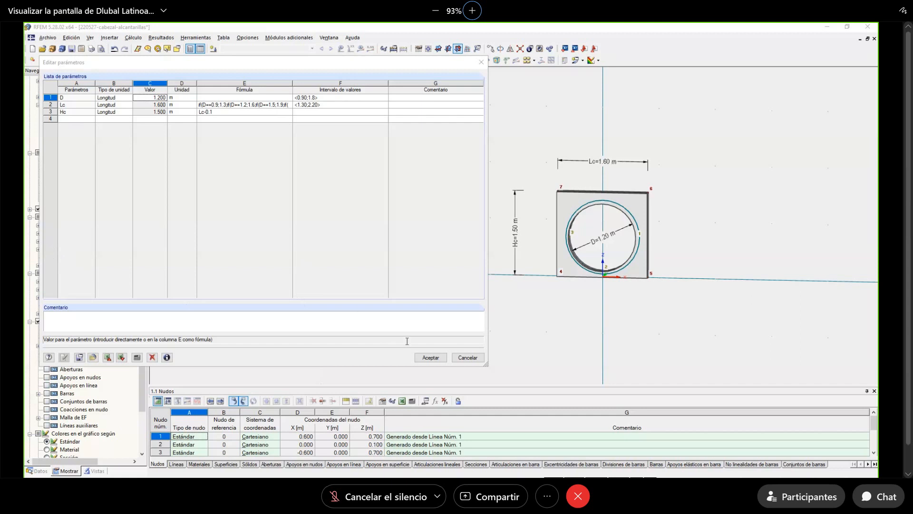
{"action": "left_click", "coordinate": [422, 358]}
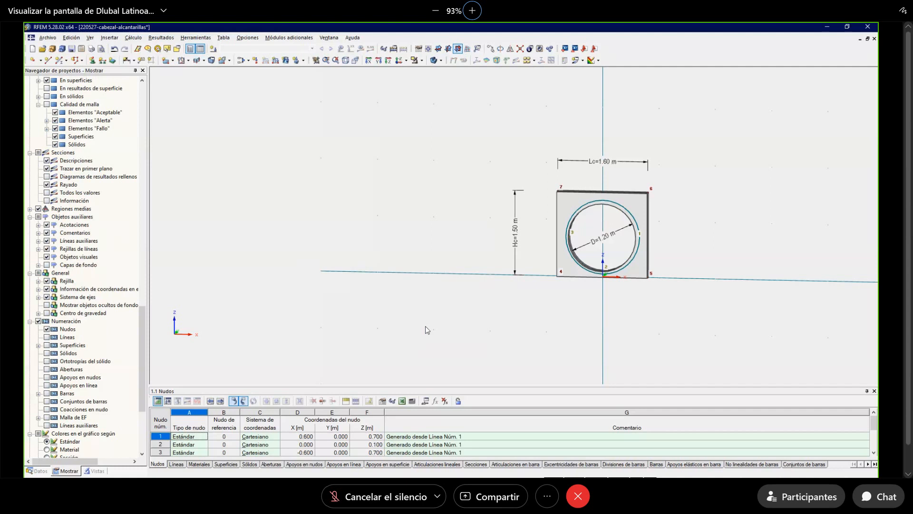
Draw a 200 mm thick rectangular surface from node 6 down to the base line, extending about 3.20 m beyond the headwall.
{"action": "middle_click_drag", "start_coordinate": [444, 320], "coordinate": [432, 292]}
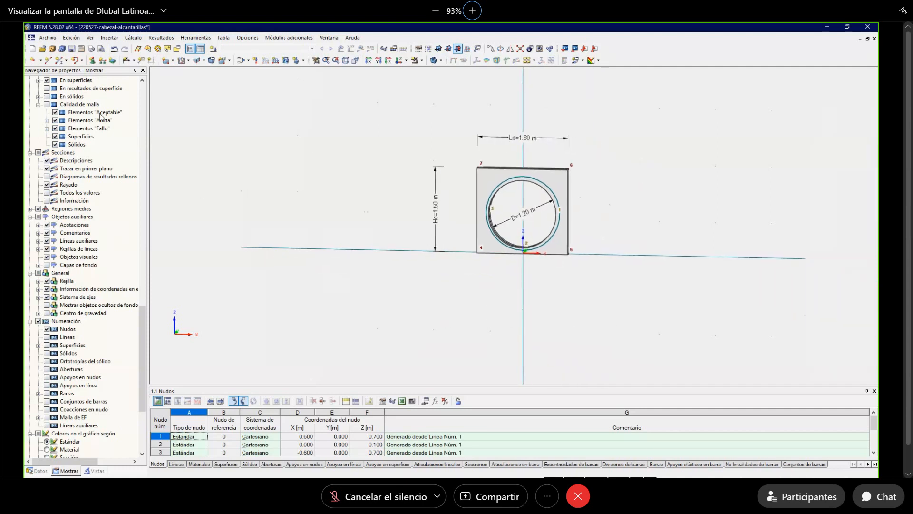
{"action": "left_click", "coordinate": [164, 61]}
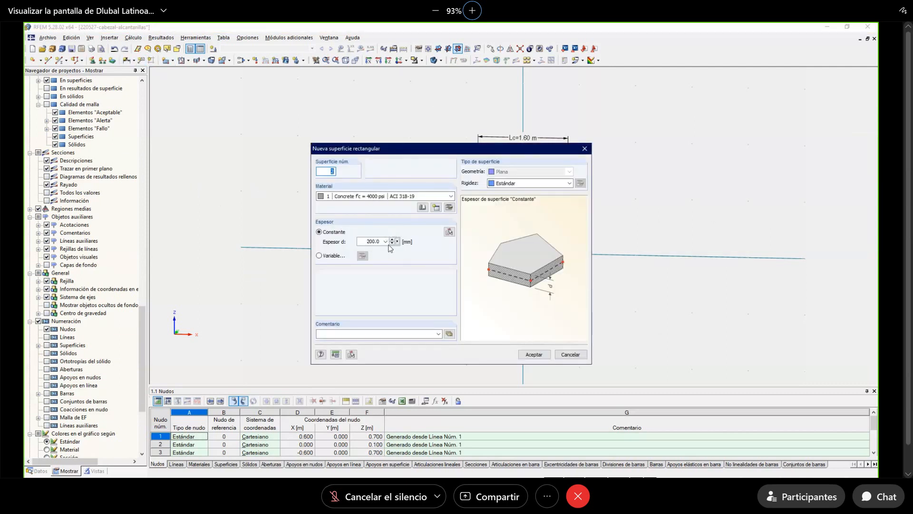
{"action": "left_click", "coordinate": [529, 355]}
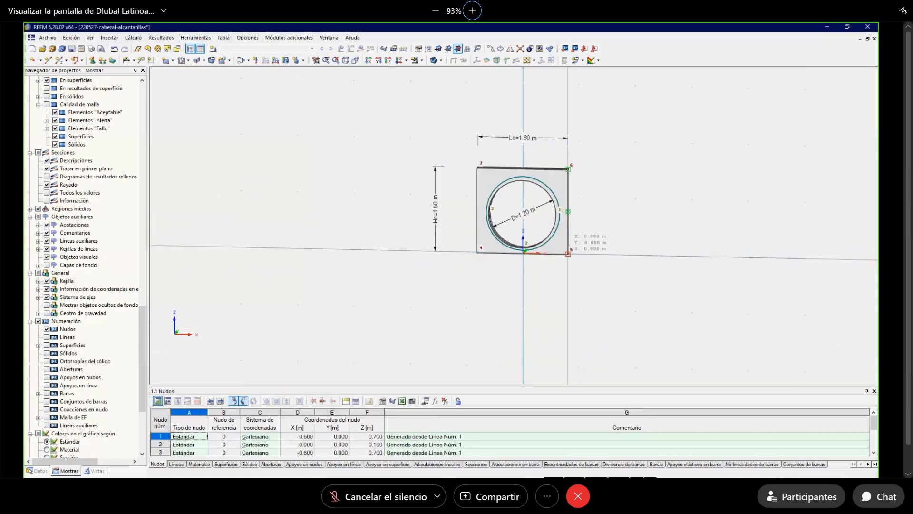
{"action": "left_click", "coordinate": [567, 168]}
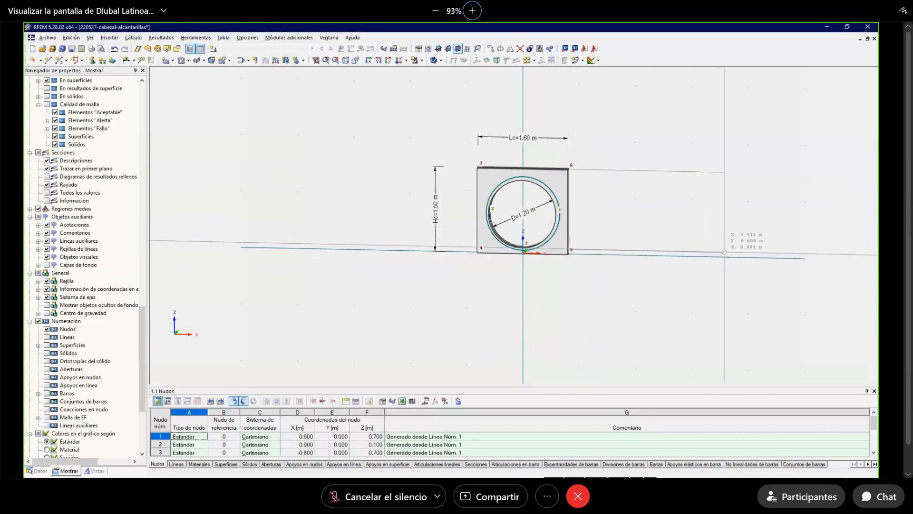
{"action": "left_click", "coordinate": [748, 256]}
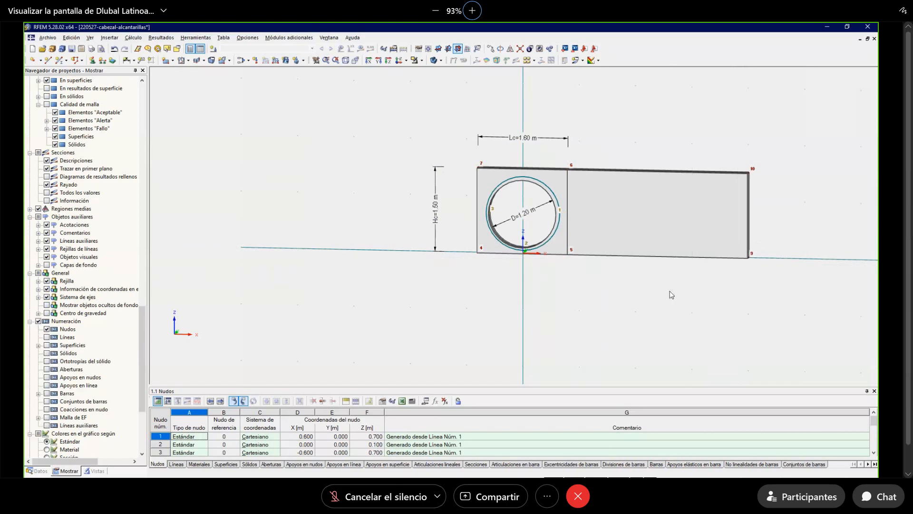
{"action": "middle_click_drag", "start_coordinate": [651, 282], "coordinate": [566, 284]}
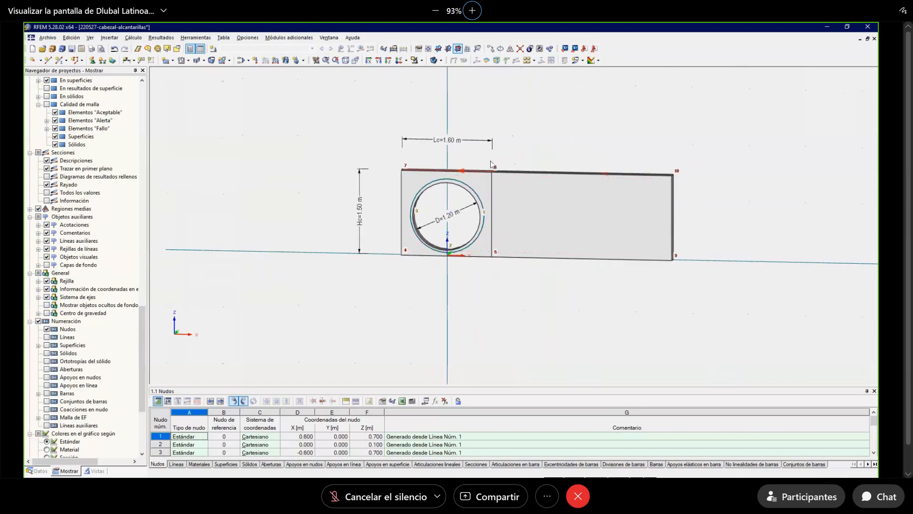
{"action": "left_click", "coordinate": [506, 215]}
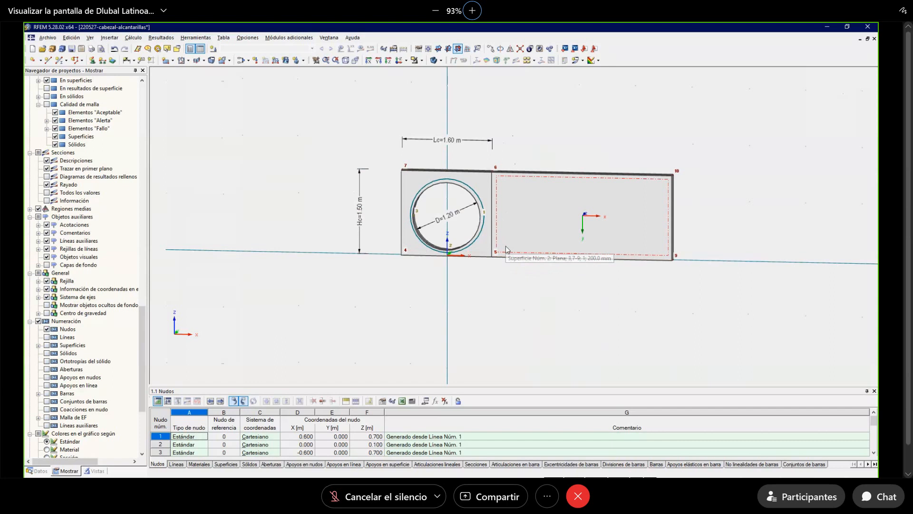
{"action": "left_click", "coordinate": [478, 181]}
{"action": "left_click", "coordinate": [538, 209]}
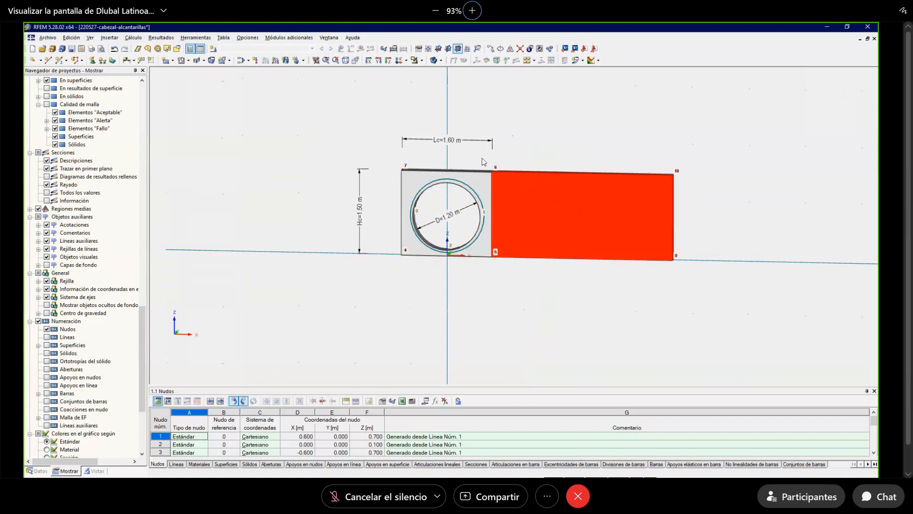
{"action": "left_click_drag", "start_coordinate": [481, 158], "coordinate": [521, 309]}
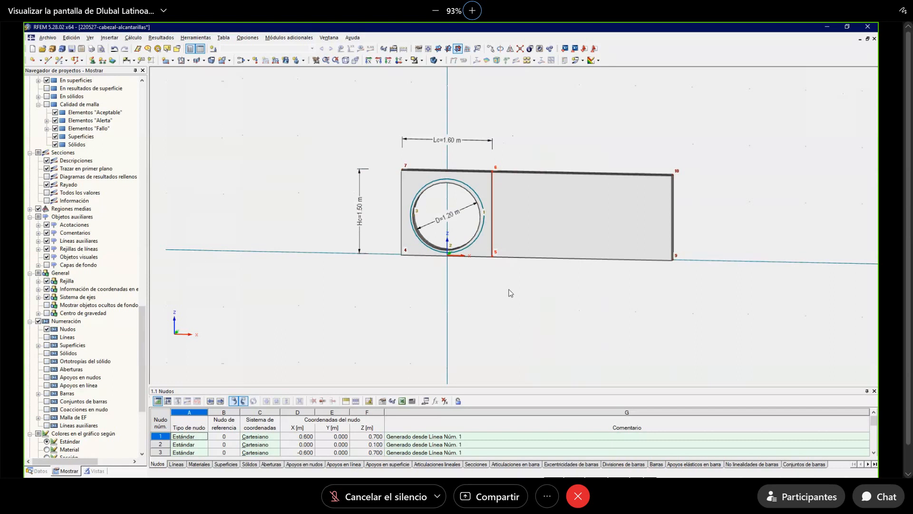
{"action": "left_click", "coordinate": [510, 291]}
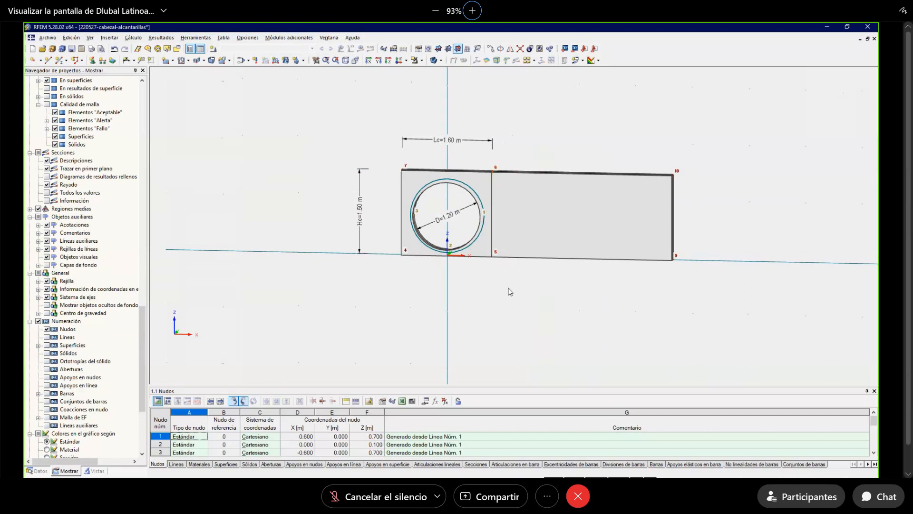
Add a linear dimension in the second plane with the symbol La below the new surface's lower edge, offset about 0.34 m.
{"action": "left_click", "coordinate": [139, 61]}
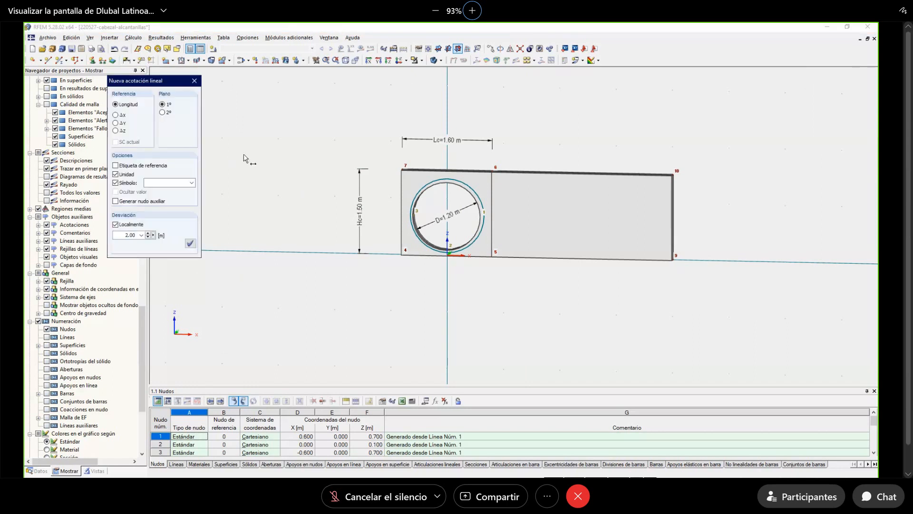
{"action": "left_click", "coordinate": [167, 114]}
{"action": "left_click", "coordinate": [165, 182]}
{"action": "type", "text": "La"}
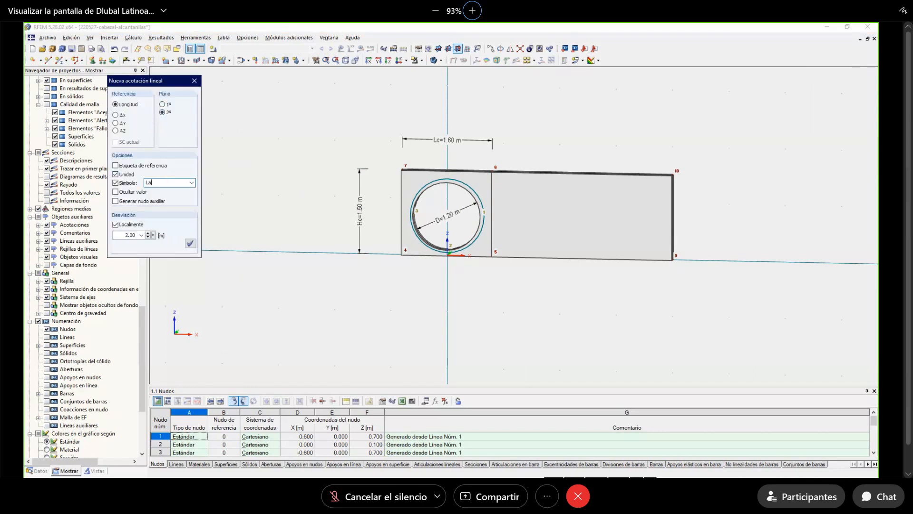
{"action": "left_click", "coordinate": [589, 259]}
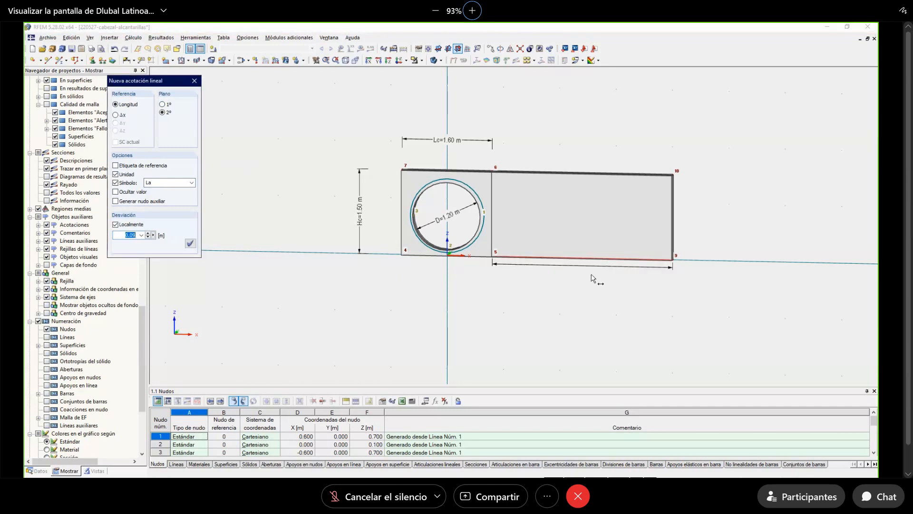
{"action": "left_click", "coordinate": [592, 281]}
Add a linear dimension in the first plane with the symbol Ha beside the new surface's free vertical edge.
{"action": "left_click", "coordinate": [164, 184]}
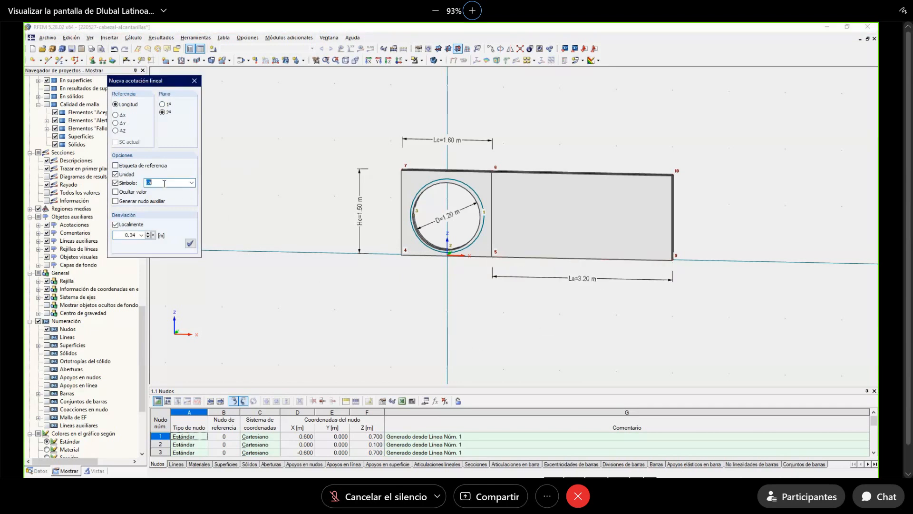
{"action": "type", "text": "Ha"}
{"action": "left_click", "coordinate": [163, 104]}
{"action": "left_click", "coordinate": [677, 221]}
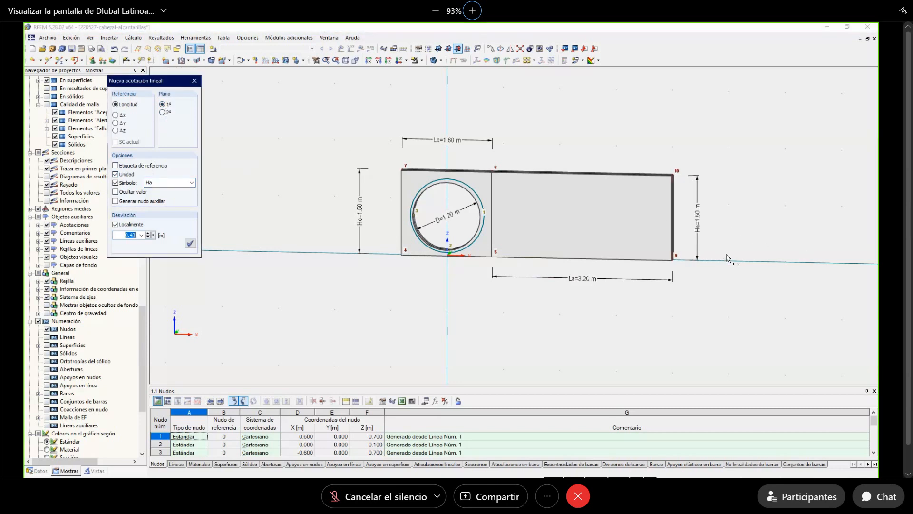
{"action": "key", "text": "Escape"}
{"action": "middle_click_drag", "start_coordinate": [642, 284], "coordinate": [591, 279]}
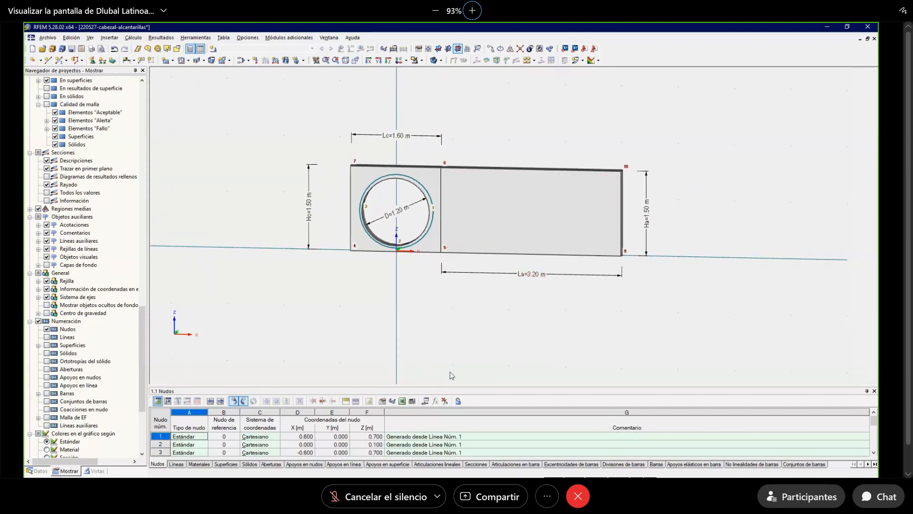
{"action": "middle_click_drag", "start_coordinate": [489, 347], "coordinate": [492, 362], "text": "ctrl"}
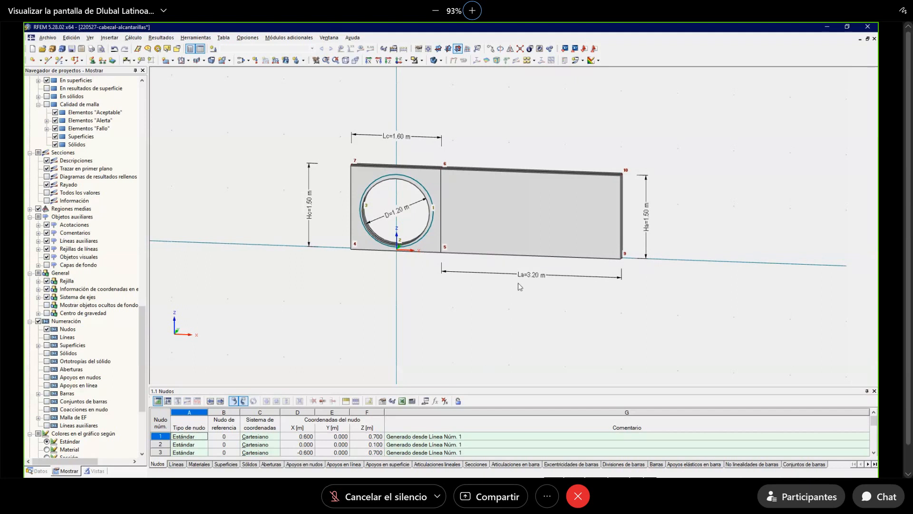
{"action": "left_click", "coordinate": [537, 204]}
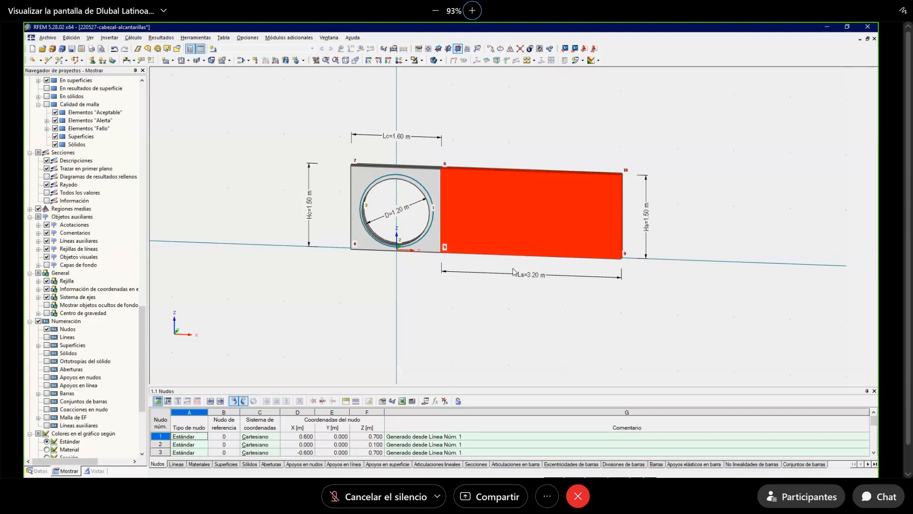
{"action": "left_click", "coordinate": [478, 277]}
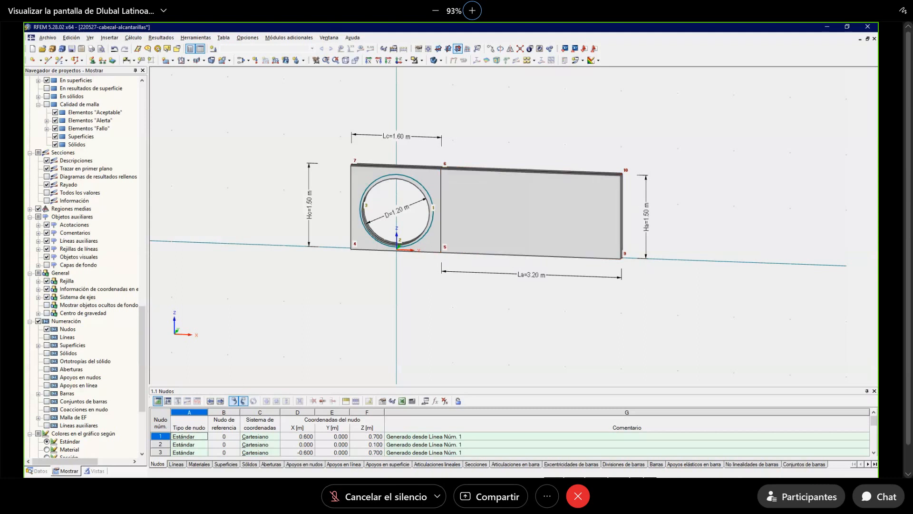
{"action": "left_click", "coordinate": [36, 224]}
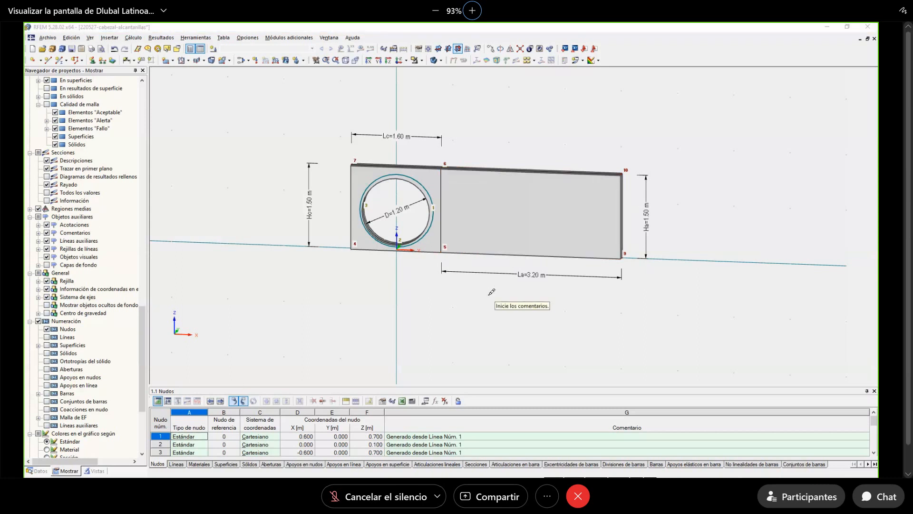
{"action": "left_click_drag", "start_coordinate": [440, 252], "coordinate": [592, 313]}
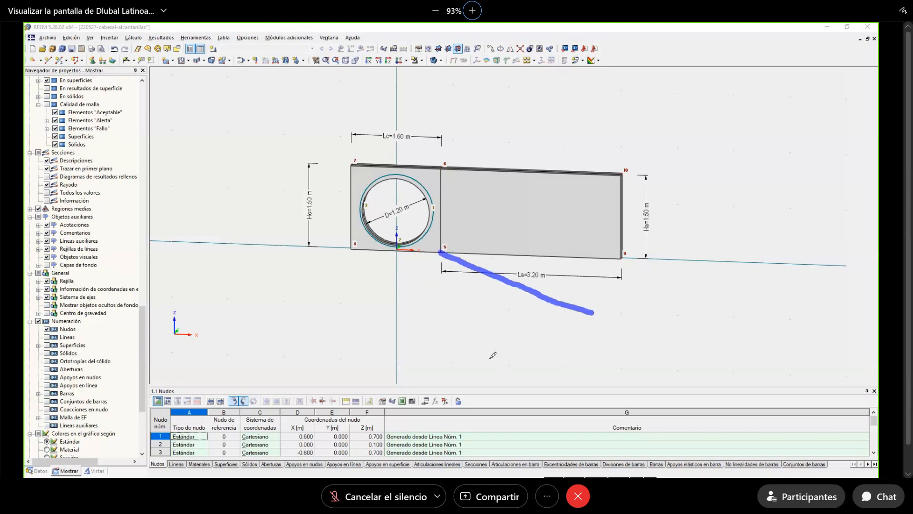
{"action": "mouse_move", "coordinate": [545, 251]}
{"action": "left_mouse_down"}
{"action": "mouse_move", "coordinate": [529, 287]}
{"action": "mouse_move", "coordinate": [574, 274]}
{"action": "mouse_move", "coordinate": [598, 285]}
{"action": "left_mouse_up"}
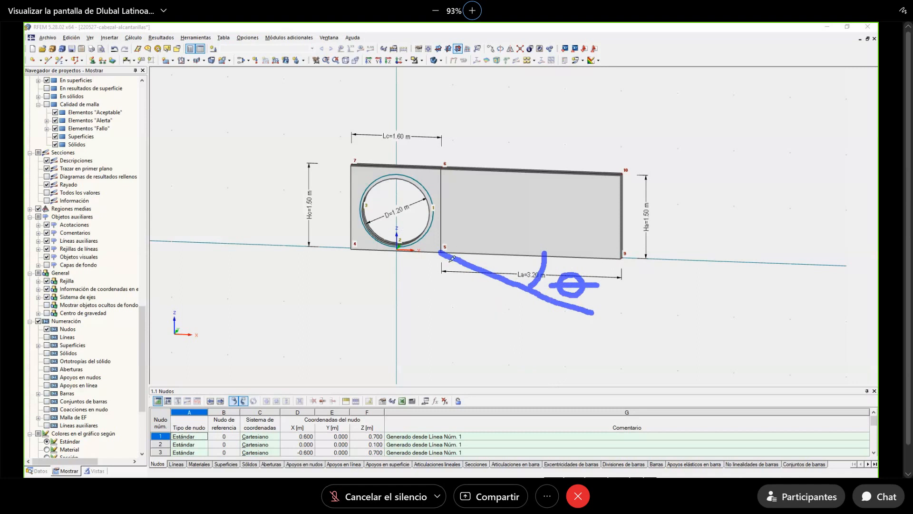
{"action": "left_click_drag", "start_coordinate": [446, 250], "coordinate": [620, 256]}
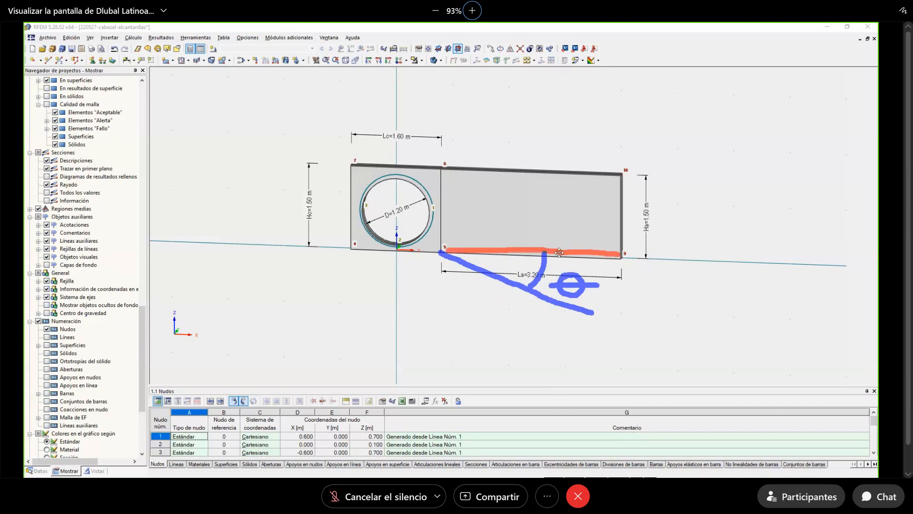
{"action": "mouse_move", "coordinate": [624, 257]}
{"action": "left_mouse_down"}
{"action": "mouse_move", "coordinate": [600, 306]}
{"action": "mouse_move", "coordinate": [565, 329]}
{"action": "mouse_move", "coordinate": [404, 347]}
{"action": "mouse_move", "coordinate": [345, 305]}
{"action": "mouse_move", "coordinate": [333, 239]}
{"action": "mouse_move", "coordinate": [412, 206]}
{"action": "mouse_move", "coordinate": [564, 212]}
{"action": "mouse_move", "coordinate": [616, 236]}
{"action": "mouse_move", "coordinate": [625, 253]}
{"action": "left_mouse_up"}
{"action": "mouse_move", "coordinate": [516, 222]}
{"action": "left_mouse_down"}
{"action": "mouse_move", "coordinate": [517, 242]}
{"action": "mouse_move", "coordinate": [516, 221]}
{"action": "mouse_move", "coordinate": [529, 244]}
{"action": "left_mouse_up"}
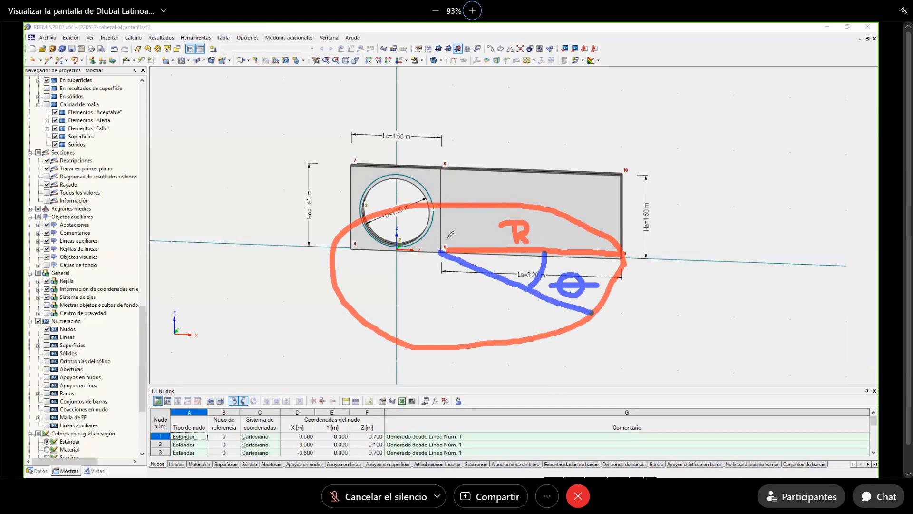
{"action": "mouse_move", "coordinate": [444, 243]}
{"action": "left_mouse_down"}
{"action": "mouse_move", "coordinate": [449, 258]}
{"action": "mouse_move", "coordinate": [456, 243]}
{"action": "mouse_move", "coordinate": [444, 241]}
{"action": "left_mouse_up"}
{"action": "mouse_move", "coordinate": [714, 197]}
{"action": "left_mouse_down"}
{"action": "mouse_move", "coordinate": [719, 244]}
{"action": "mouse_move", "coordinate": [755, 192]}
{"action": "mouse_move", "coordinate": [736, 207]}
{"action": "left_mouse_up"}
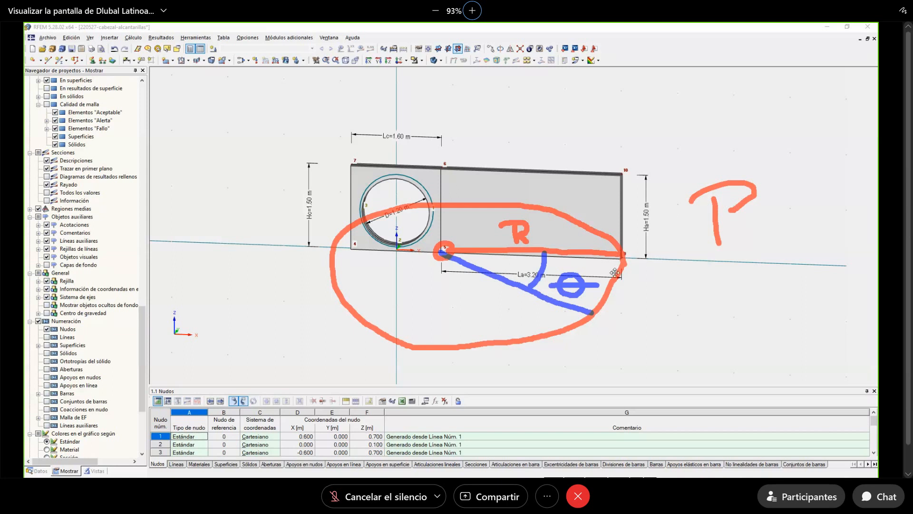
{"action": "left_click", "coordinate": [776, 335]}
Redefine node 9 at the new surface's lower outer corner with node 5 as reference node and polar coordinates.
{"action": "middle_click_drag", "start_coordinate": [522, 318], "coordinate": [522, 315]}
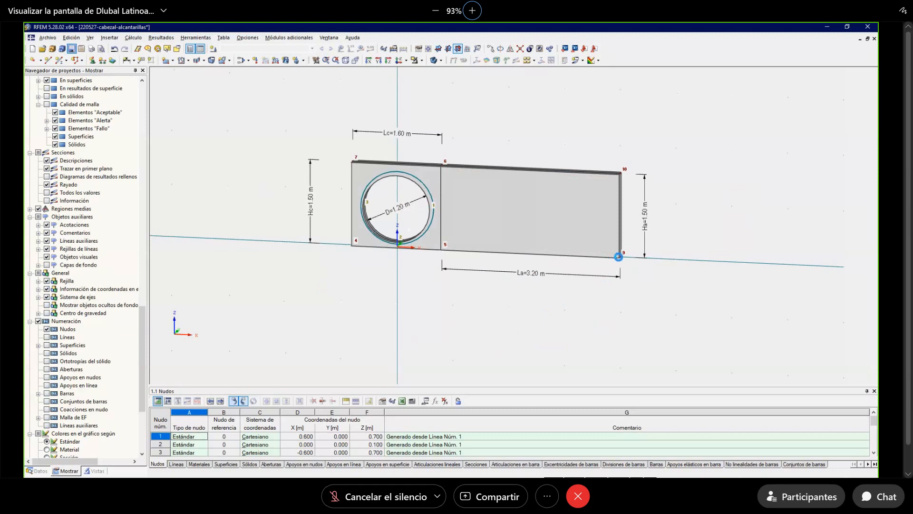
{"action": "double_click", "coordinate": [619, 257]}
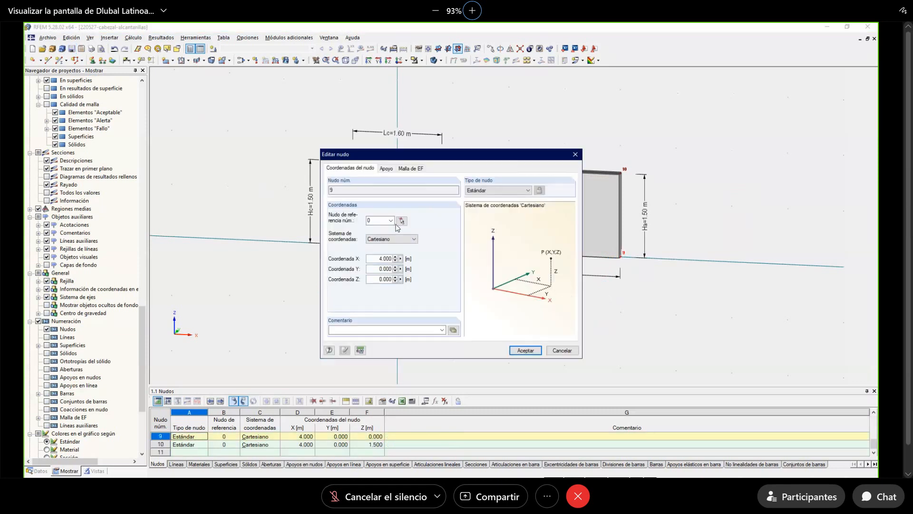
{"action": "double_click", "coordinate": [381, 221]}
{"action": "left_click", "coordinate": [402, 221]}
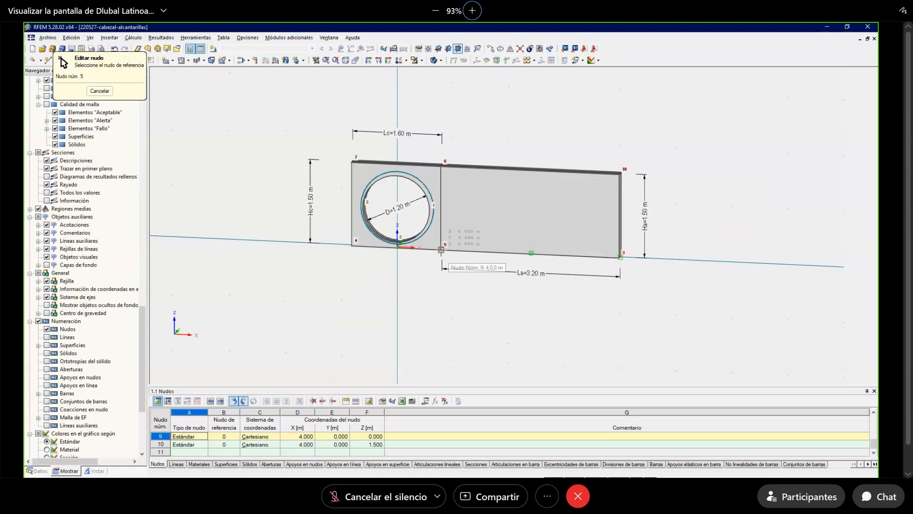
{"action": "left_click", "coordinate": [442, 249]}
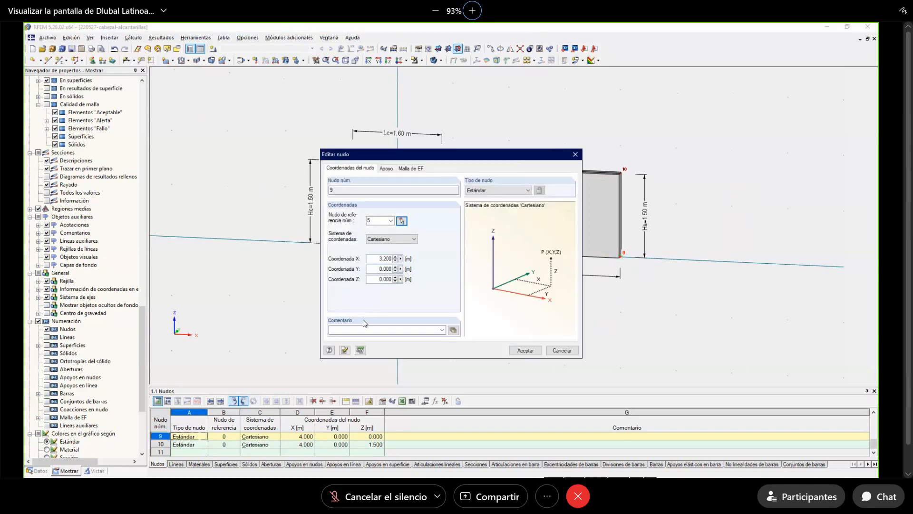
{"action": "left_click", "coordinate": [389, 240]}
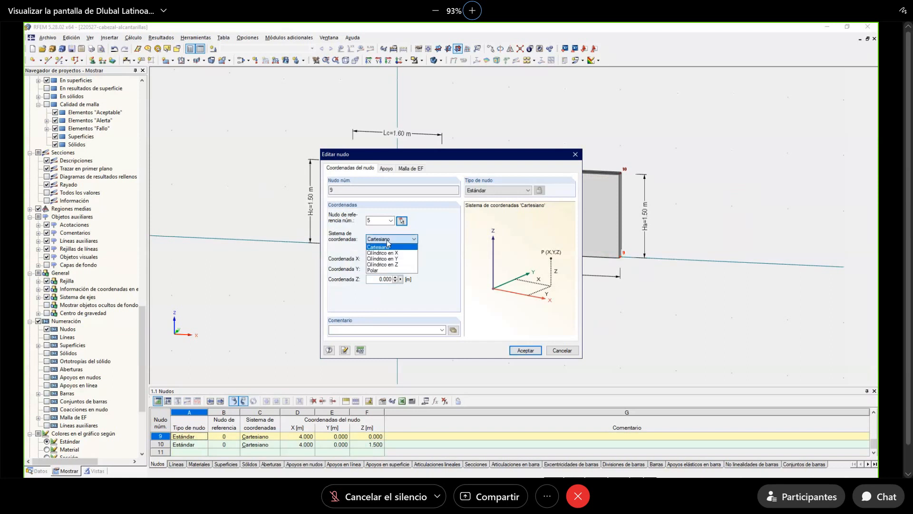
{"action": "left_click", "coordinate": [389, 271]}
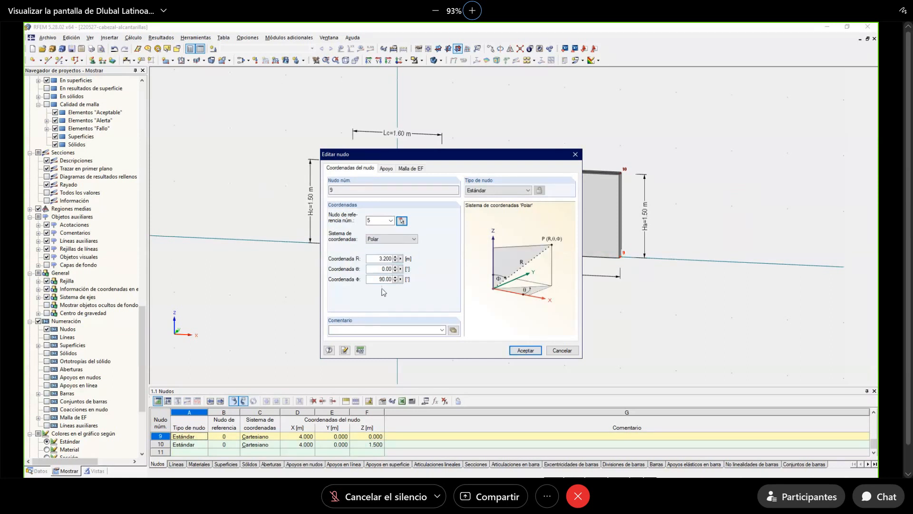
{"action": "double_click", "coordinate": [381, 269]}
{"action": "left_click", "coordinate": [523, 351]}
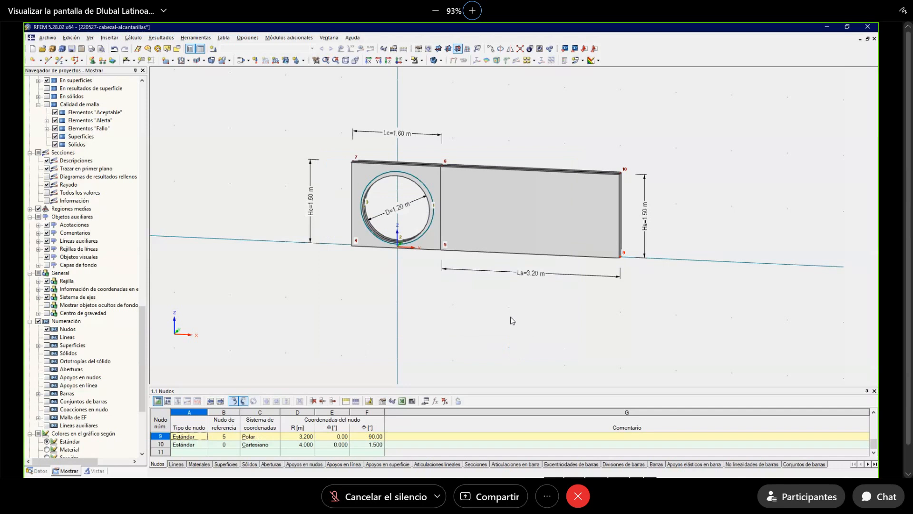
{"action": "left_click", "coordinate": [639, 314]}
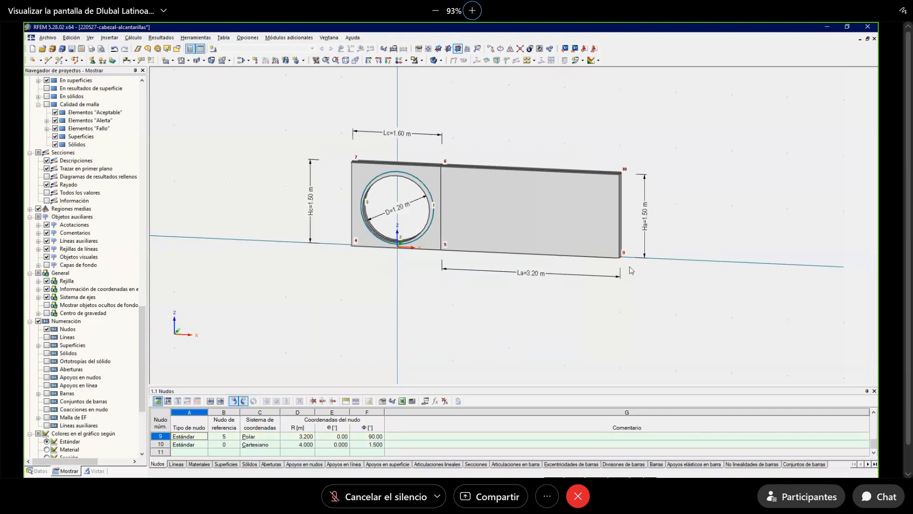
Make node 9 the reference node of node 10 at the wing wall's upper outer corner, using Cartesian coordinates.
{"action": "double_click", "coordinate": [622, 175]}
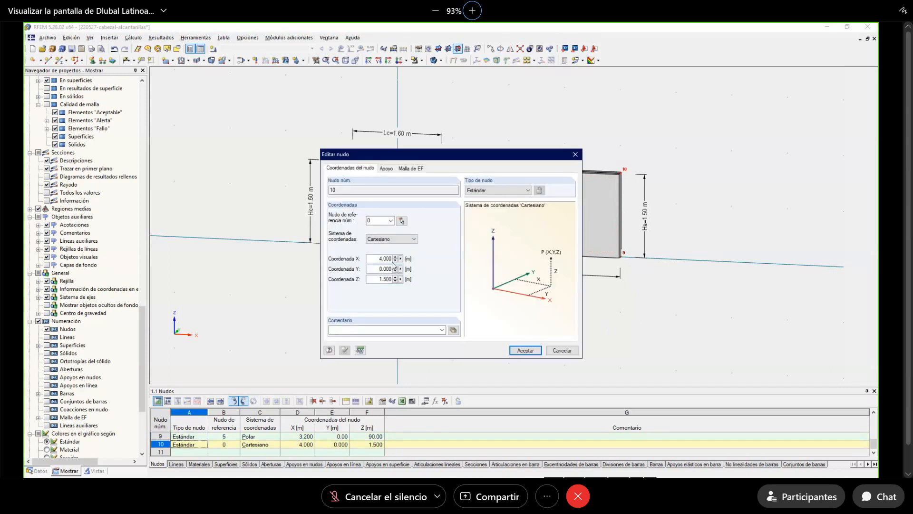
{"action": "left_click", "coordinate": [401, 221]}
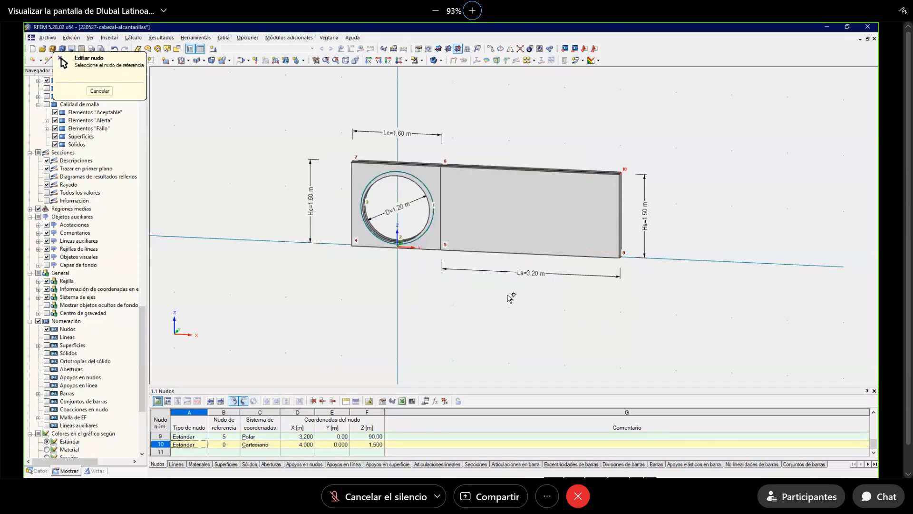
{"action": "left_click", "coordinate": [620, 257]}
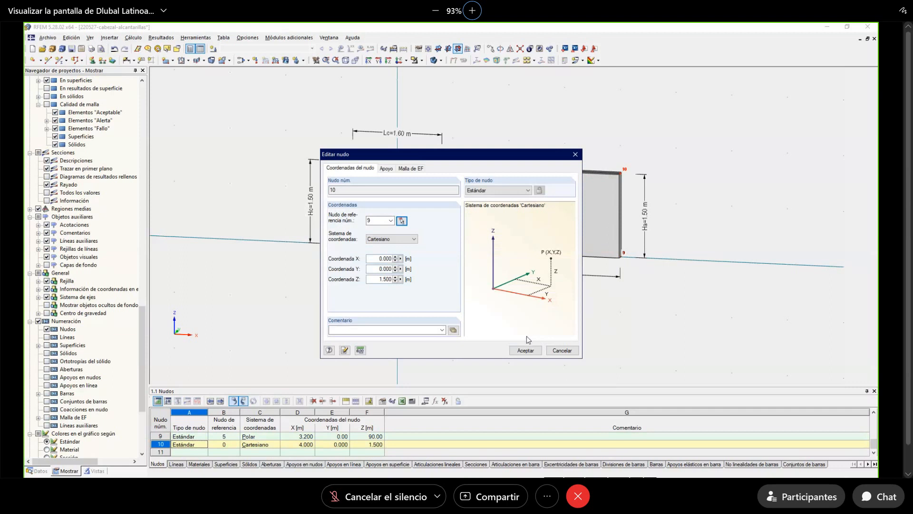
{"action": "left_click_drag", "start_coordinate": [377, 259], "coordinate": [412, 259]}
{"action": "key", "text": "Tab"}
{"action": "left_click", "coordinate": [523, 351]}
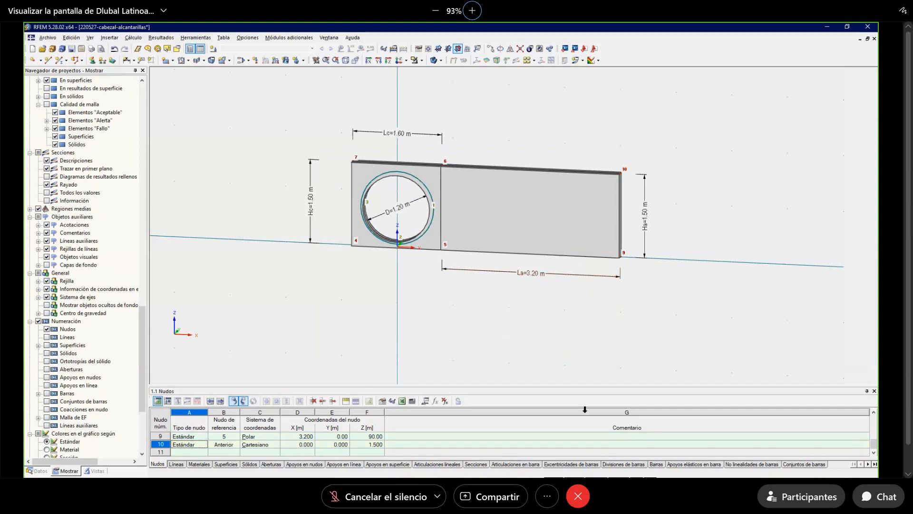
Switch to AutoCAD and examine the wing wall La and Ha values for each pipe diameter D in the dimension table.
{"action": "key", "text": "alt+Tab"}
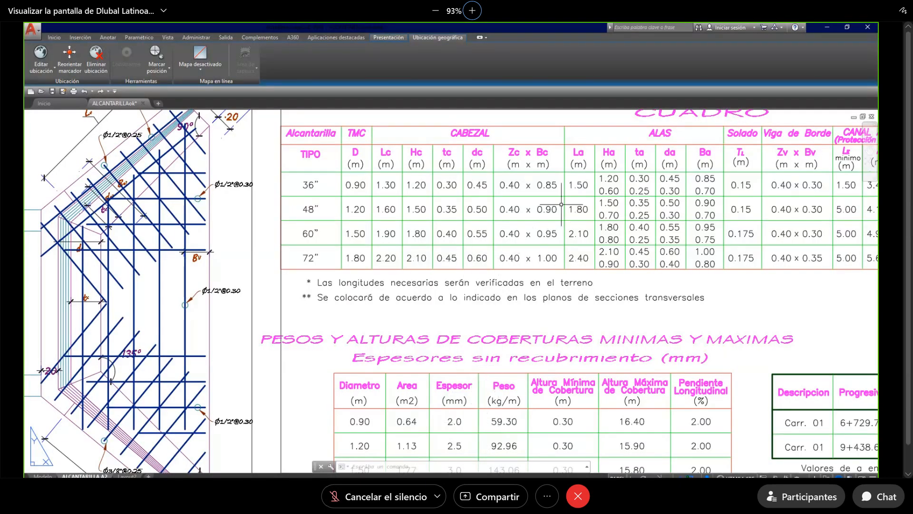
{"action": "left_click", "coordinate": [564, 147]}
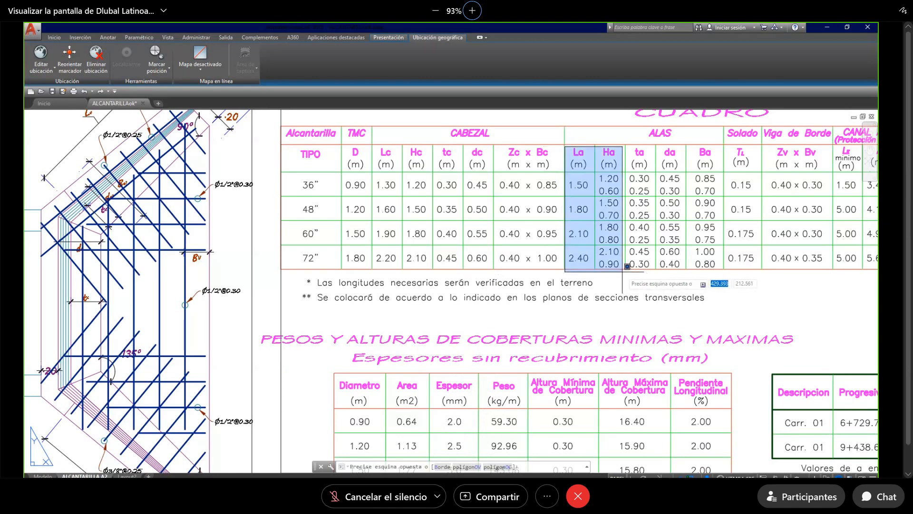
{"action": "left_click", "coordinate": [627, 265]}
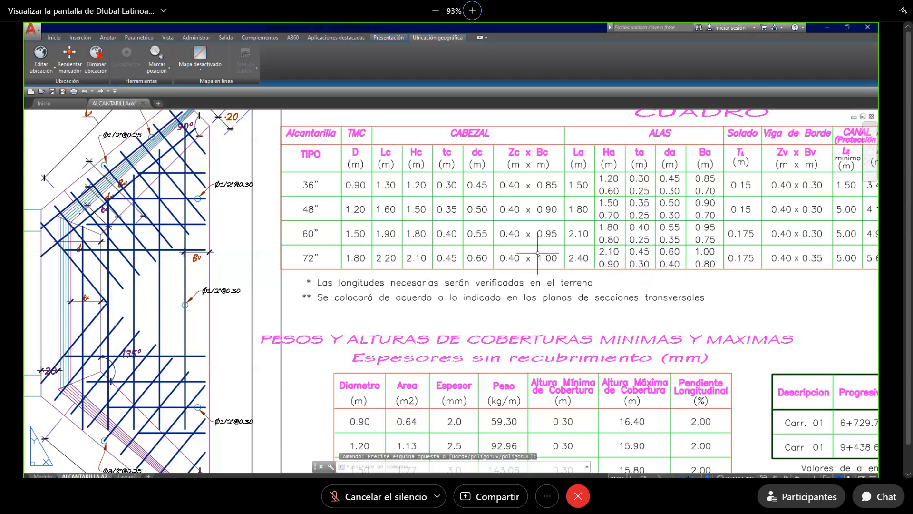
{"action": "left_click", "coordinate": [344, 177]}
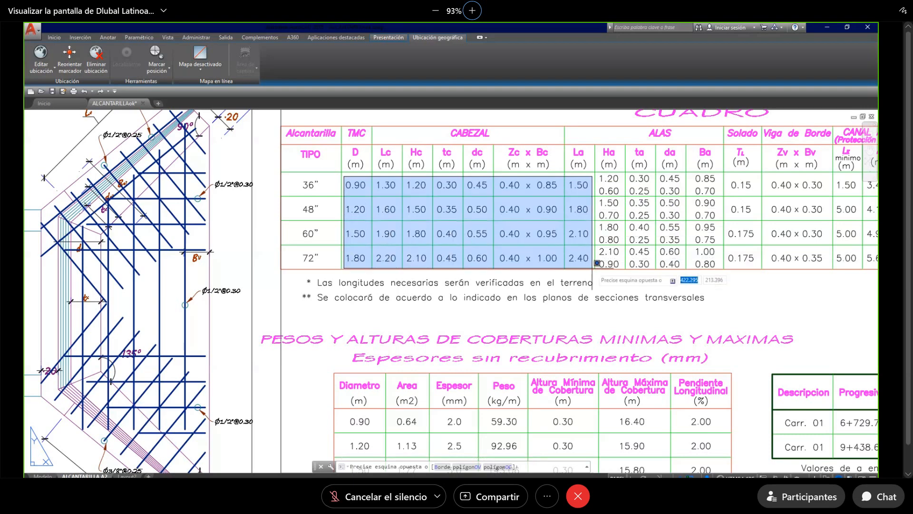
{"action": "left_click", "coordinate": [584, 236]}
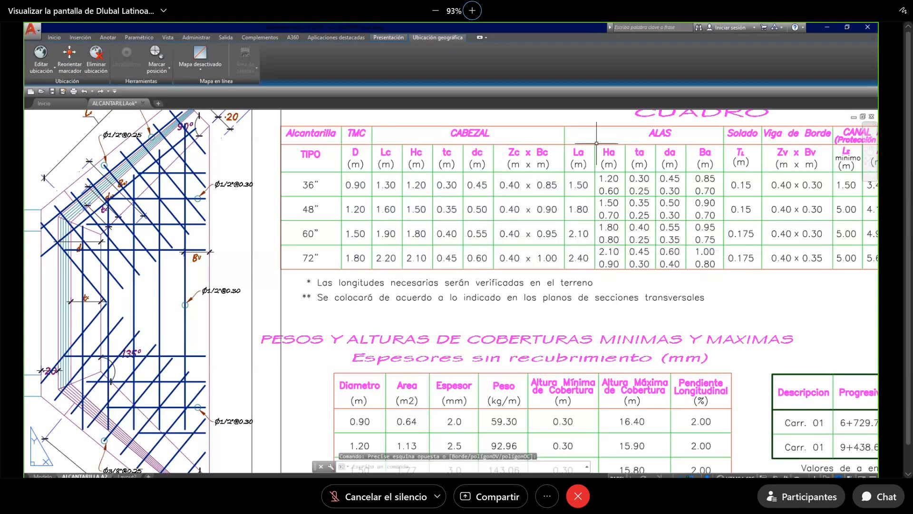
{"action": "left_click", "coordinate": [598, 185]}
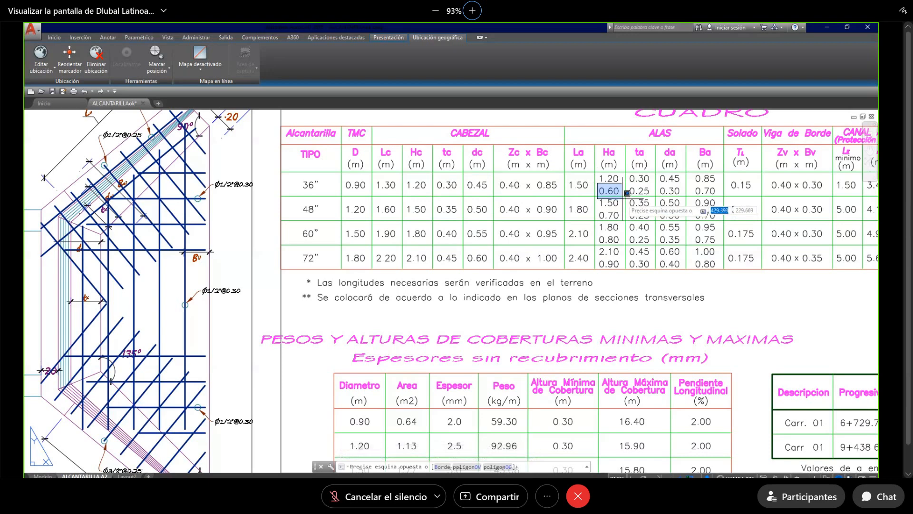
{"action": "left_click", "coordinate": [627, 193]}
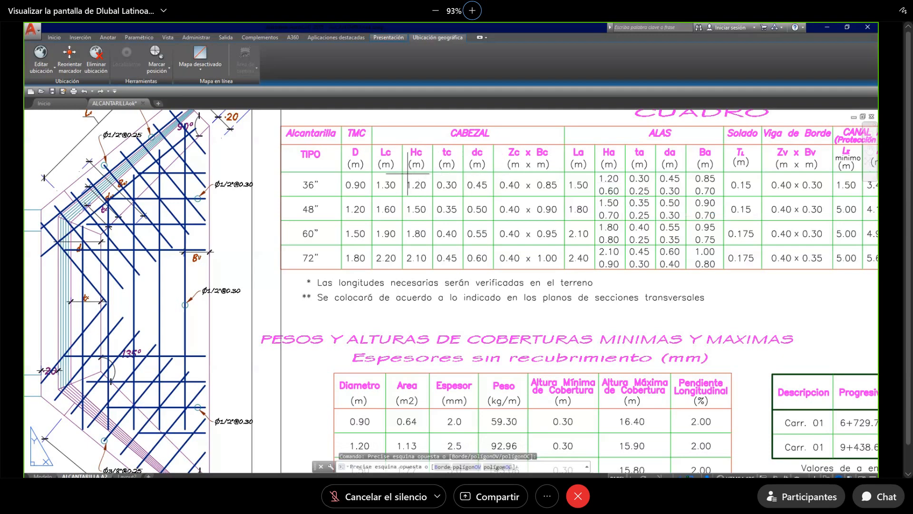
{"action": "left_click", "coordinate": [407, 174]}
{"action": "left_click", "coordinate": [426, 187]}
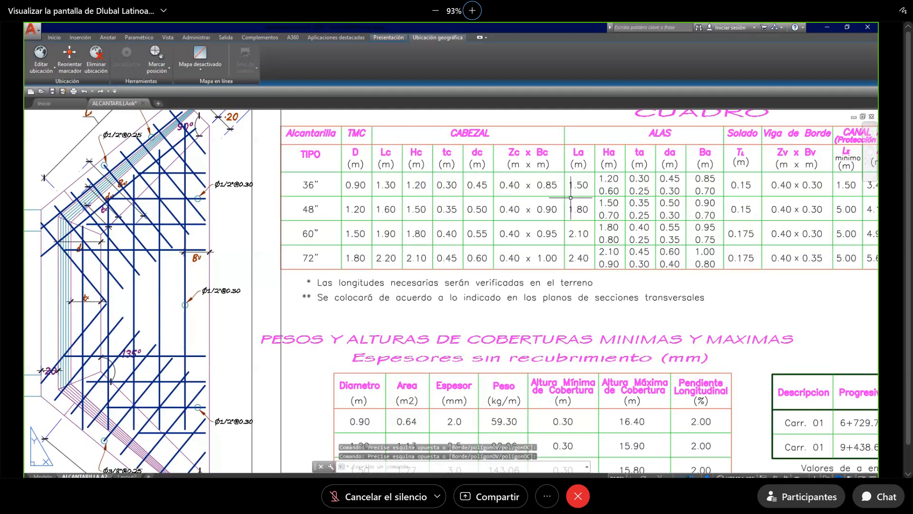
{"action": "left_click", "coordinate": [345, 175]}
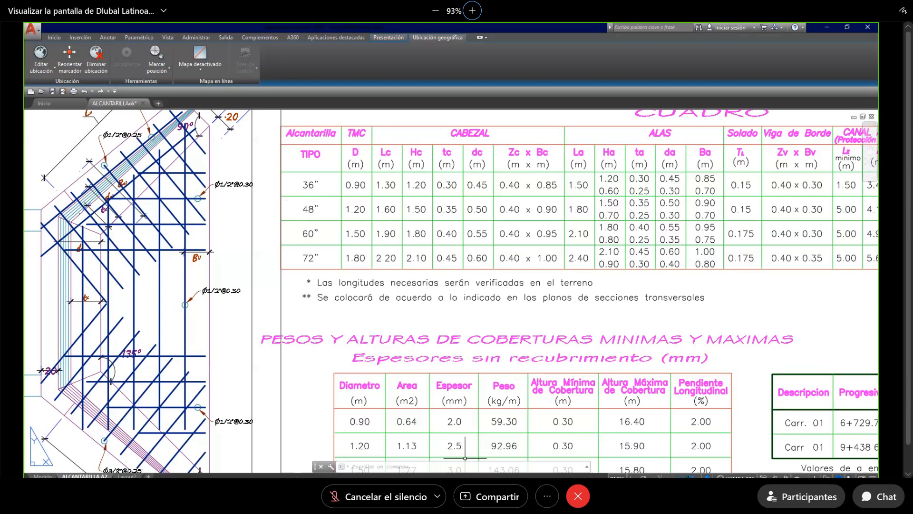
Switch to Notepad and change the nested if formula's results for the four D values to 1.50, 1.80, 2.10 and 2.40.
{"action": "key", "text": "alt+Tab"}
{"action": "left_click", "coordinate": [477, 396]}
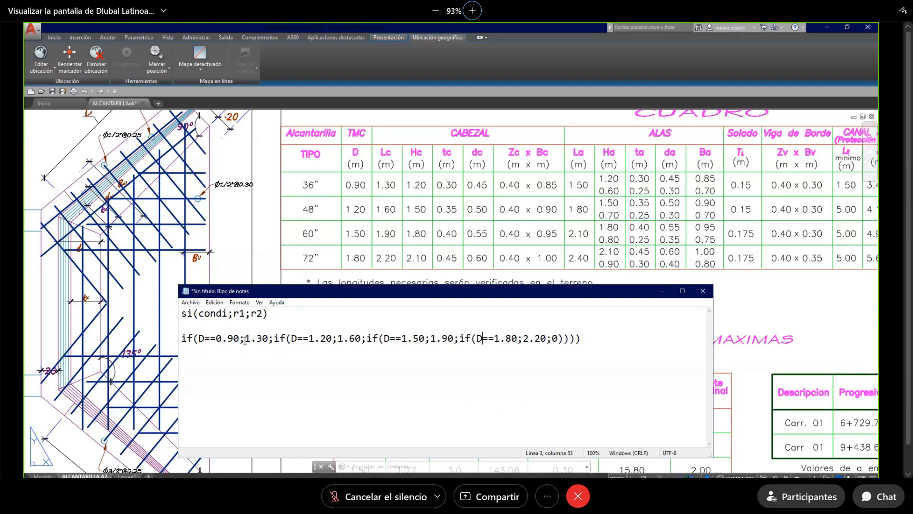
{"action": "left_click_drag", "start_coordinate": [262, 339], "coordinate": [257, 339]}
{"action": "type", "text": "5"}
{"action": "left_click_drag", "start_coordinate": [350, 339], "coordinate": [356, 338]}
{"action": "type", "text": "8"}
{"action": "left_click_drag", "start_coordinate": [443, 339], "coordinate": [435, 339]}
{"action": "type", "text": "1."}
{"action": "type", "text": "2."}
{"action": "left_click_drag", "start_coordinate": [541, 338], "coordinate": [181, 338]}
{"action": "key", "text": "ctrl+c"}
{"action": "type", "text": "4"}
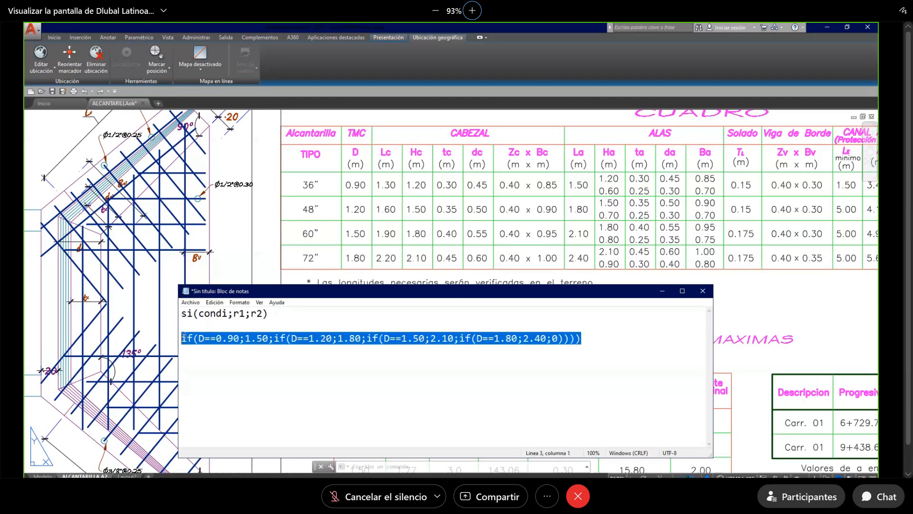
Duplicate the edited if formula two lines below the original.
{"action": "right_click", "coordinate": [199, 341]}
{"action": "left_click", "coordinate": [212, 364]}
{"action": "left_click", "coordinate": [609, 341]}
{"action": "key", "text": "Return"}
{"action": "key", "text": "Return"}
{"action": "key", "text": "ctrl+v"}
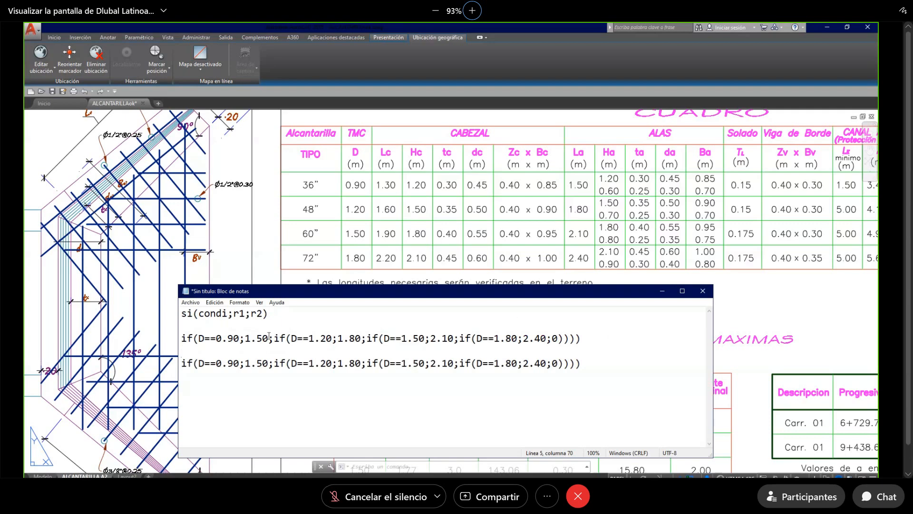
Change the duplicated formula's results for the four D values to 0.60, 0.70, 0.80 and 0.90.
{"action": "left_click_drag", "start_coordinate": [246, 363], "coordinate": [266, 356]}
{"action": "type", "text": "0.6"}
{"action": "left_click_drag", "start_coordinate": [337, 363], "coordinate": [354, 364]}
{"action": "type", "text": "0.7"}
{"action": "left_click_drag", "start_coordinate": [430, 364], "coordinate": [446, 363]}
{"action": "type", "text": "0"}
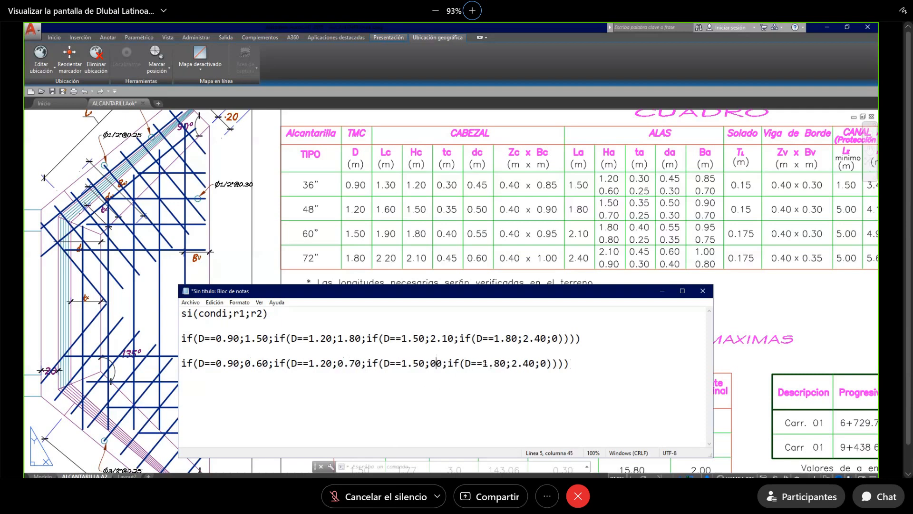
{"action": "type", "text": ".8"}
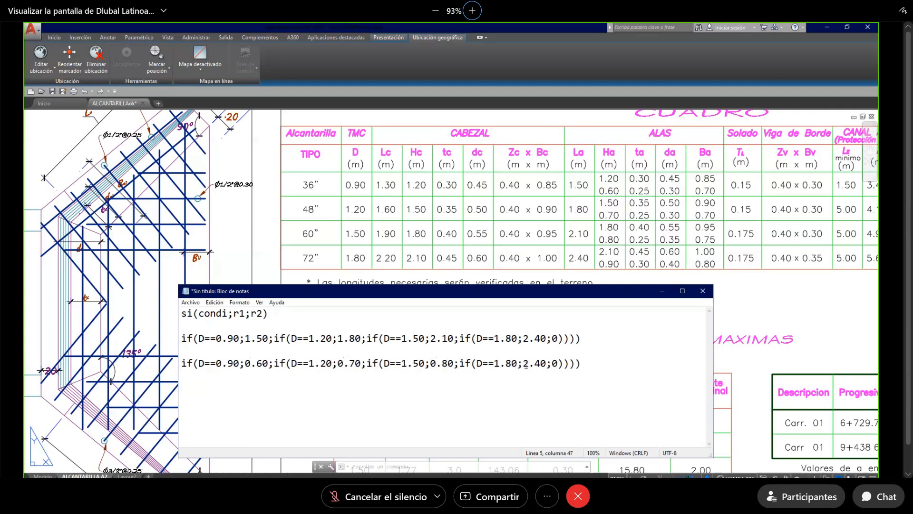
{"action": "left_click_drag", "start_coordinate": [523, 364], "coordinate": [542, 364]}
{"action": "type", "text": "0.9"}
Copy the first if formula, switch to RFEM and add a length parameter La that uses it in the parameter list.
{"action": "left_click_drag", "start_coordinate": [583, 339], "coordinate": [181, 339]}
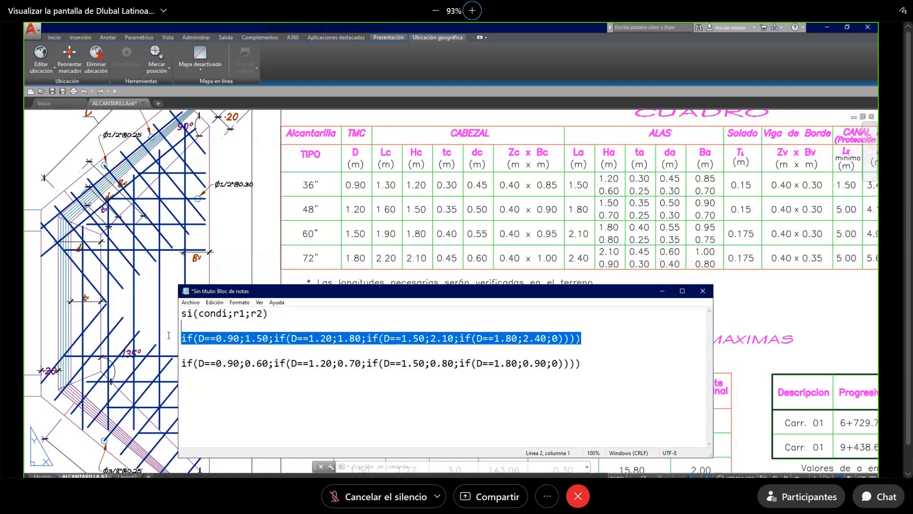
{"action": "right_click", "coordinate": [210, 338]}
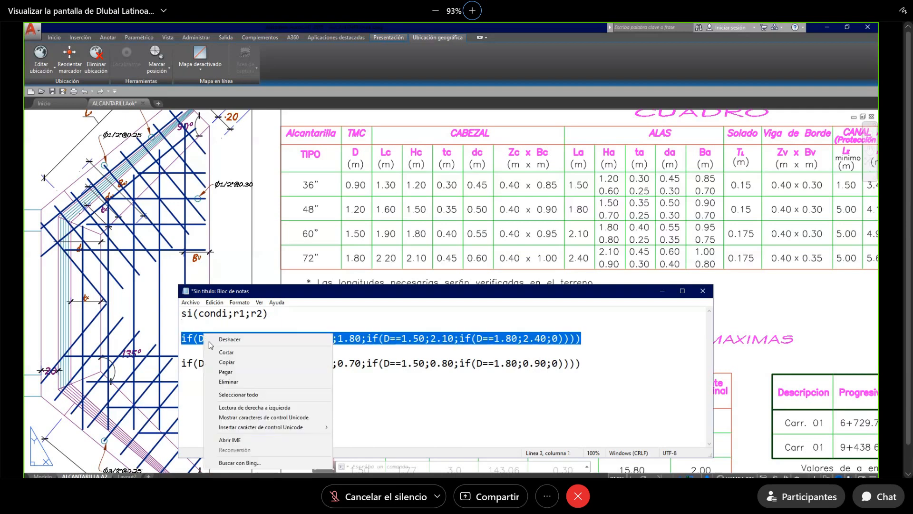
{"action": "left_click", "coordinate": [227, 362]}
{"action": "key", "text": "alt+Tab"}
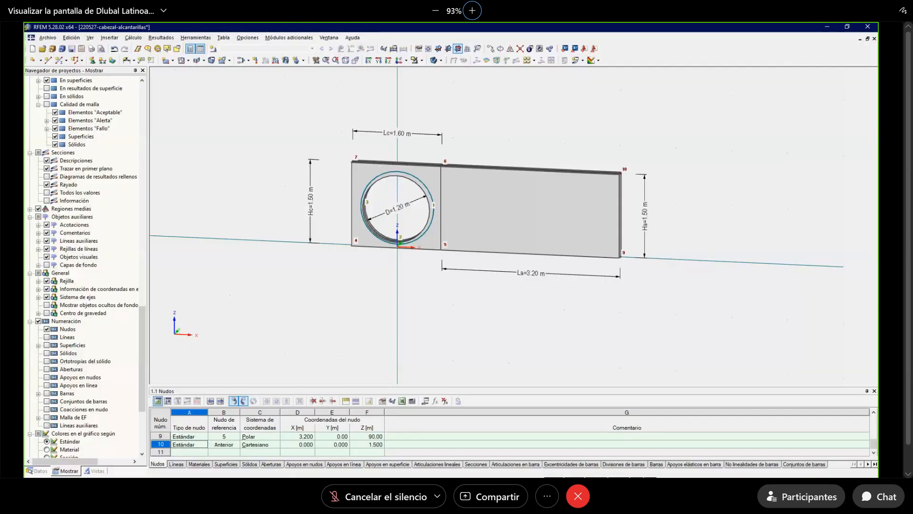
{"action": "left_click", "coordinate": [425, 400]}
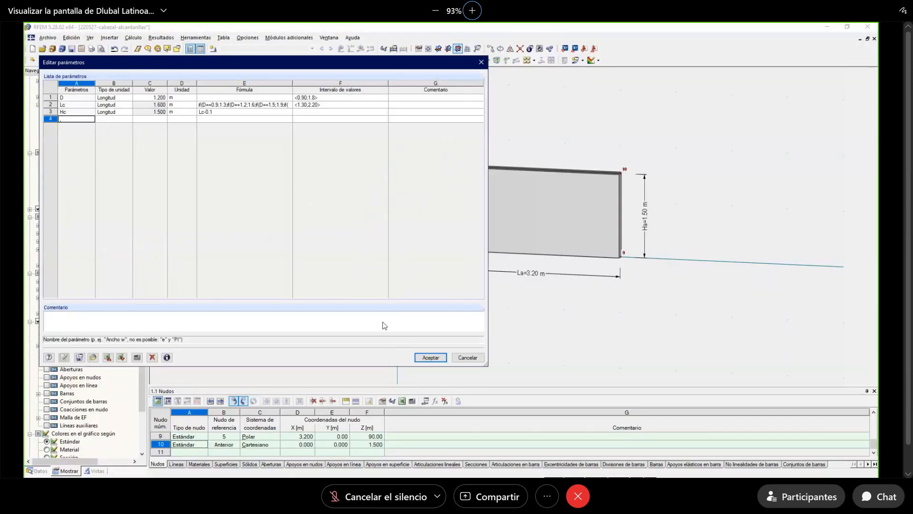
{"action": "type", "text": "La"}
{"action": "key", "text": "Tab"}
{"action": "key", "text": "Tab"}
{"action": "key", "text": "Tab"}
{"action": "key", "text": "Tab"}
{"action": "key", "text": "ctrl+v"}
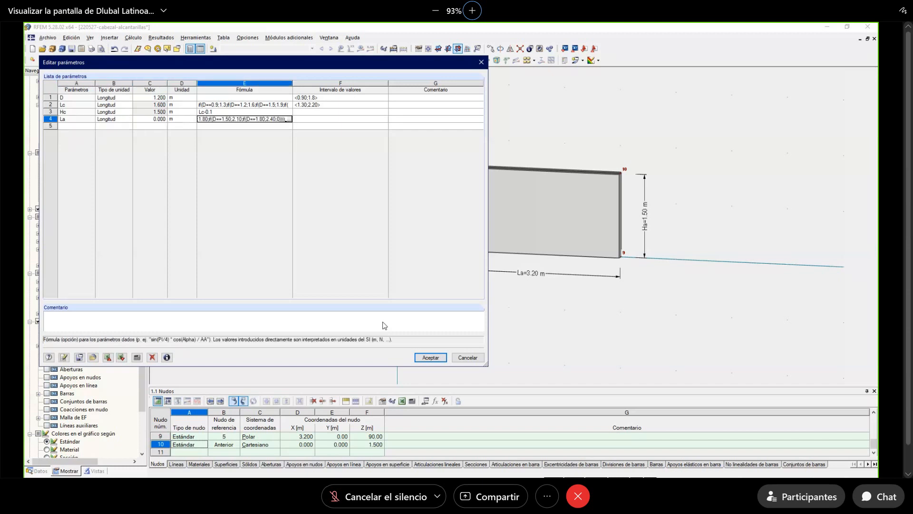
{"action": "key", "text": "Tab"}
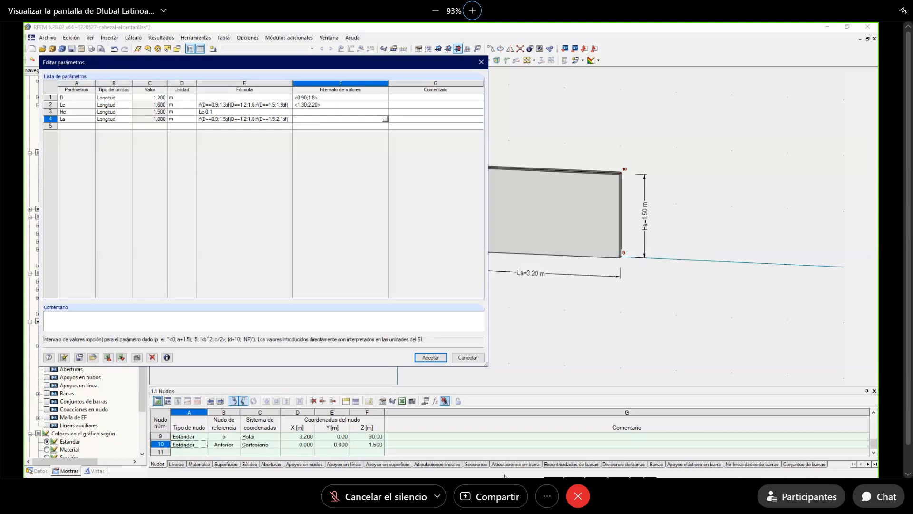
Copy the second if formula from Notepad, add a length parameter Ha that uses it in RFEM, and accept the parameter list.
{"action": "key", "text": "alt+Tab"}
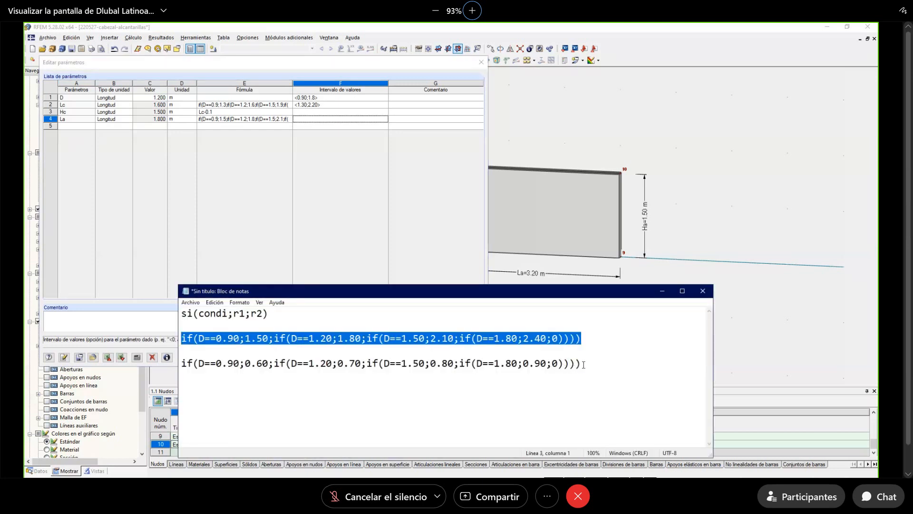
{"action": "left_click_drag", "start_coordinate": [582, 364], "coordinate": [180, 363]}
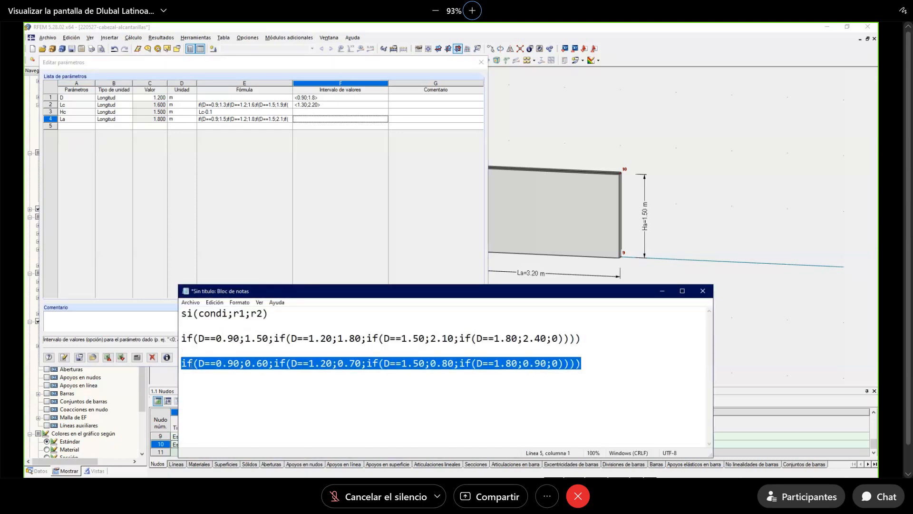
{"action": "right_click", "coordinate": [191, 363]}
{"action": "left_click", "coordinate": [222, 260]}
{"action": "left_click", "coordinate": [72, 126]}
{"action": "type", "text": "Ha"}
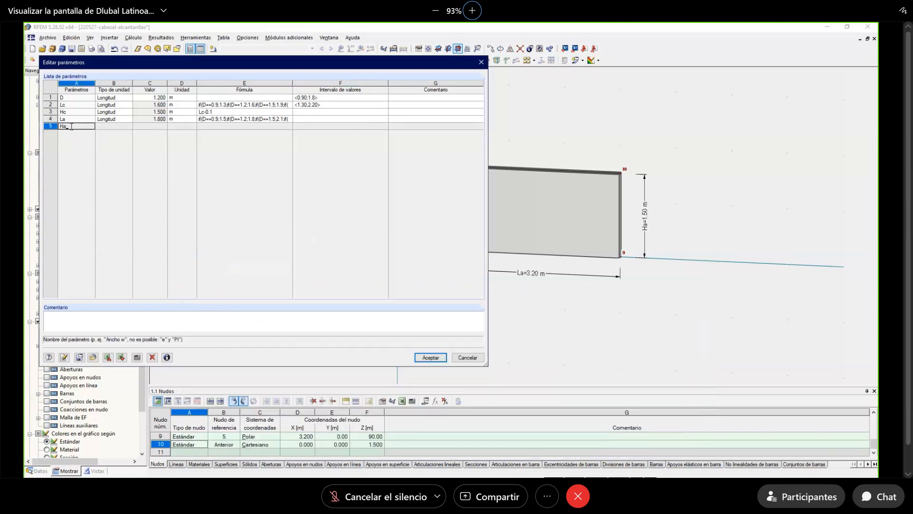
{"action": "key", "text": "Tab"}
{"action": "key", "text": "Tab"}
{"action": "key", "text": "Tab"}
{"action": "key", "text": "Tab"}
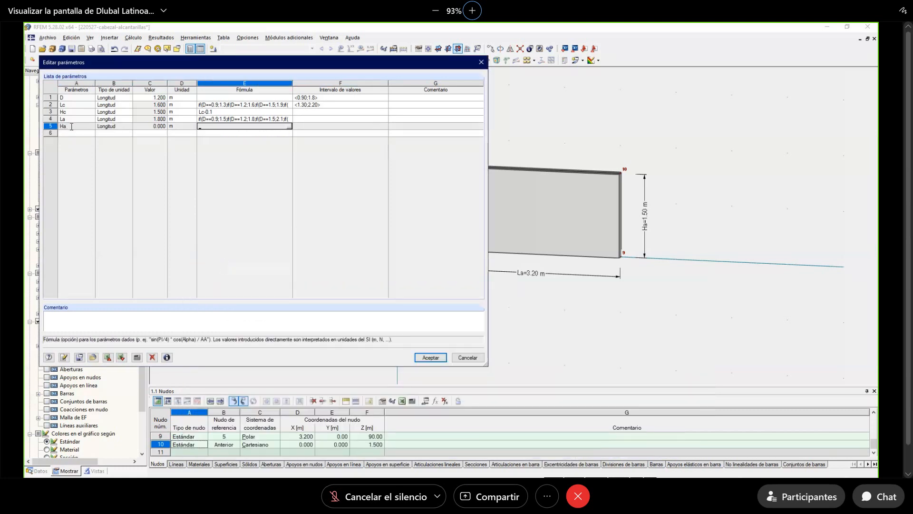
{"action": "key", "text": "ctrl+v"}
{"action": "key", "text": "Tab"}
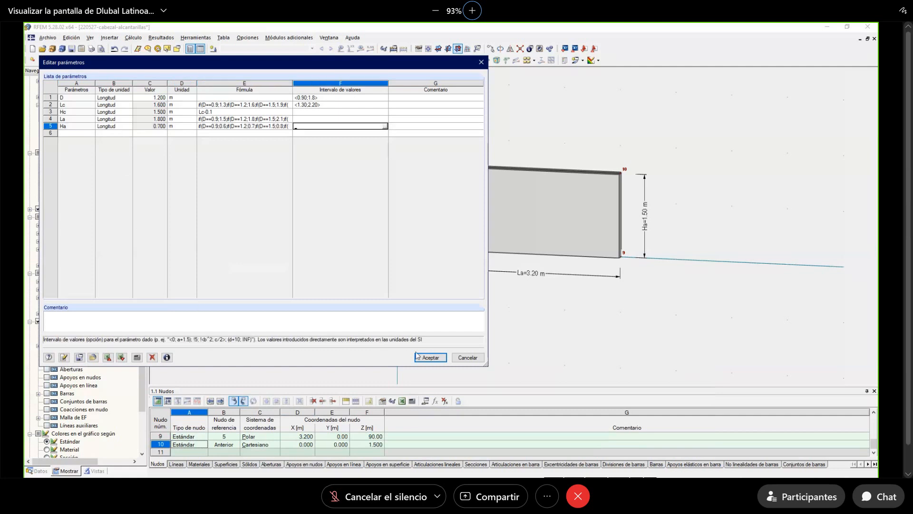
{"action": "left_click", "coordinate": [430, 357]}
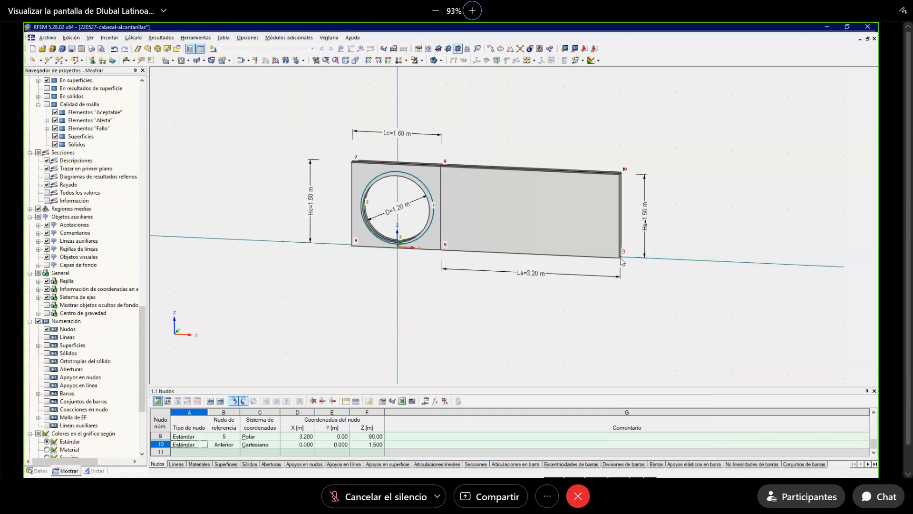
Drive the R coordinate of node 9, the wing wall's lower outer corner, with the parameter La.
{"action": "double_click", "coordinate": [621, 257]}
{"action": "left_click_drag", "start_coordinate": [378, 259], "coordinate": [408, 260]}
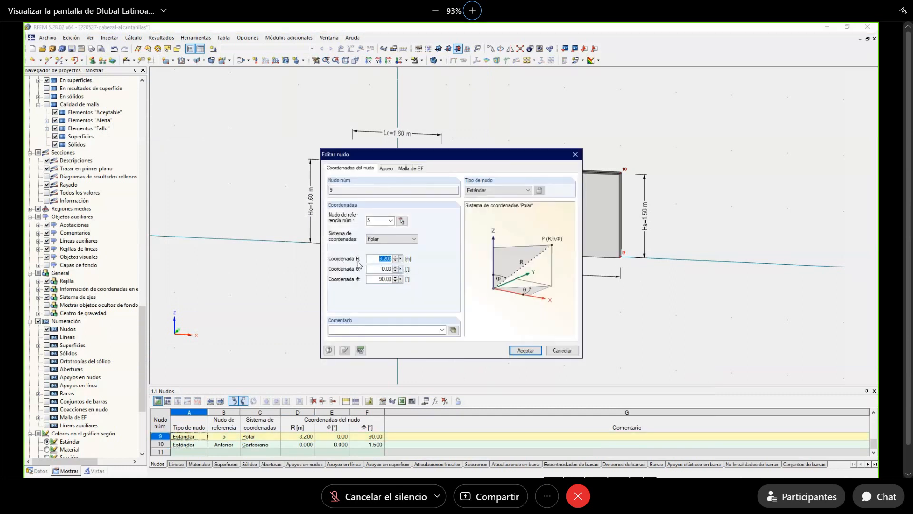
{"action": "left_click", "coordinate": [401, 258]}
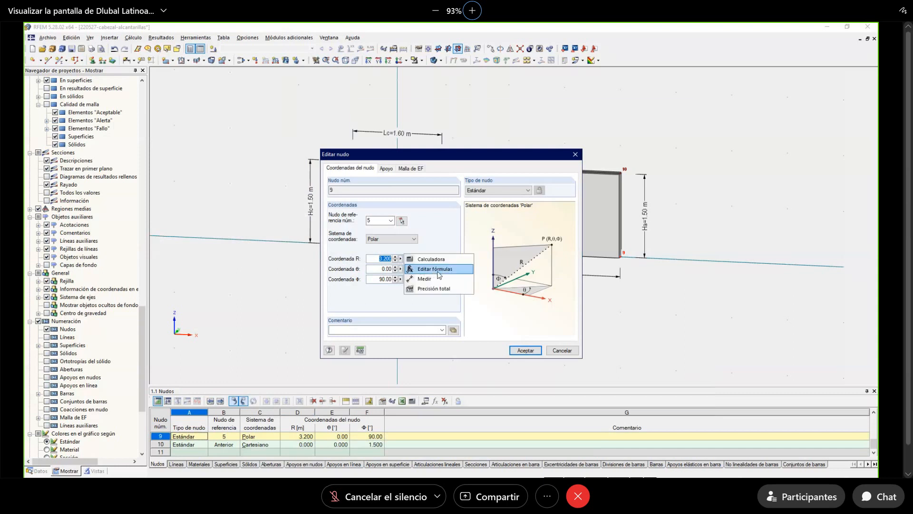
{"action": "left_click", "coordinate": [438, 271]}
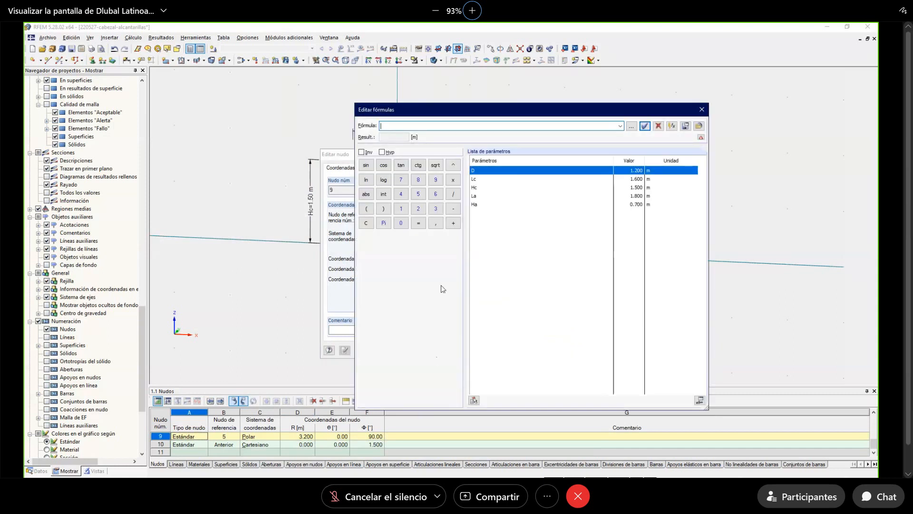
{"action": "double_click", "coordinate": [496, 203]}
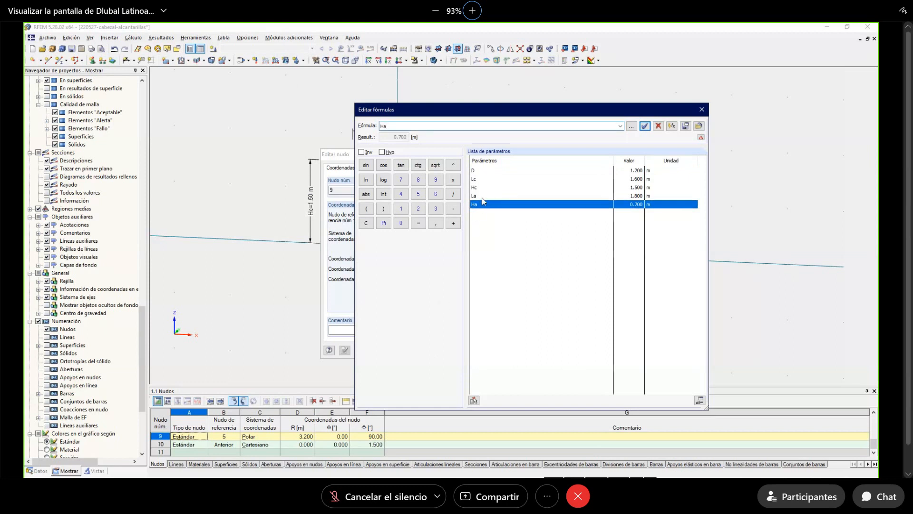
{"action": "left_click", "coordinate": [482, 198]}
{"action": "double_click", "coordinate": [412, 127]}
{"action": "key", "text": "Delete"}
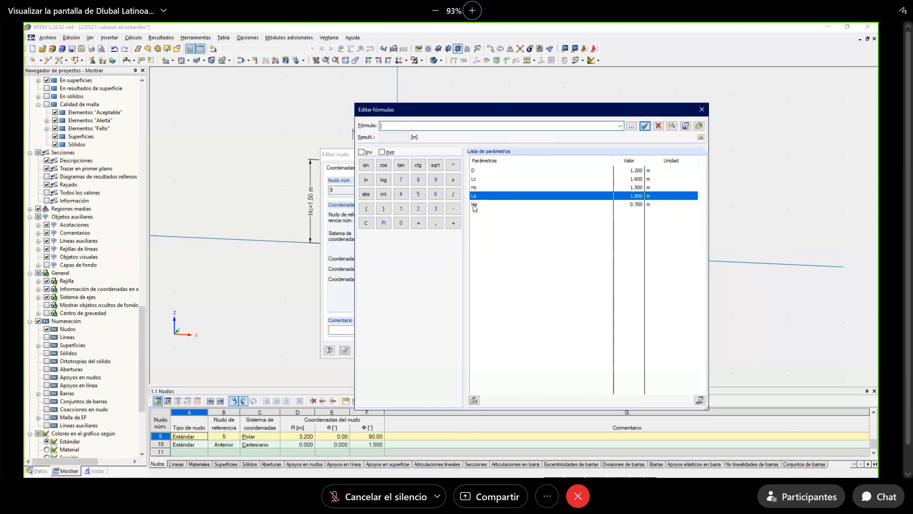
{"action": "left_click", "coordinate": [474, 400]}
{"action": "left_click", "coordinate": [645, 125]}
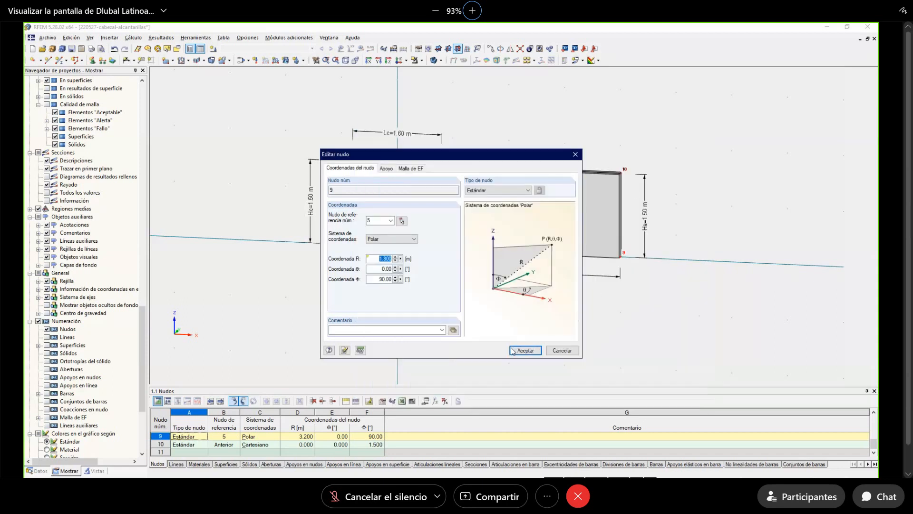
Set node 9's polar angle θ to 315° and accept the node changes.
{"action": "left_click_drag", "start_coordinate": [369, 270], "coordinate": [401, 269]}
{"action": "type", "text": "315"}
{"action": "key", "text": "Tab"}
{"action": "left_click", "coordinate": [526, 350]}
Drive the Z coordinate of node 10, the wing wall's upper outer corner, with the parameter Ha.
{"action": "middle_click_drag", "start_coordinate": [451, 307], "coordinate": [573, 375], "text": "ctrl"}
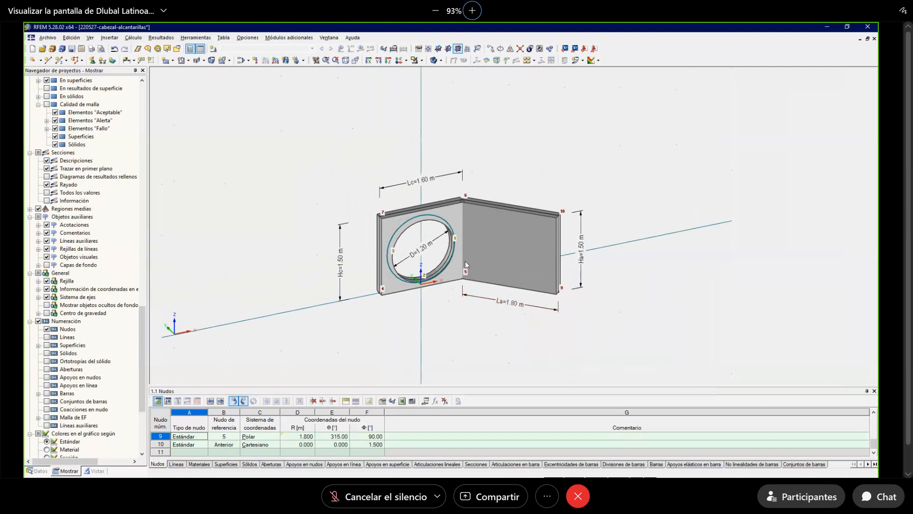
{"action": "left_click", "coordinate": [560, 217]}
{"action": "double_click", "coordinate": [560, 218]}
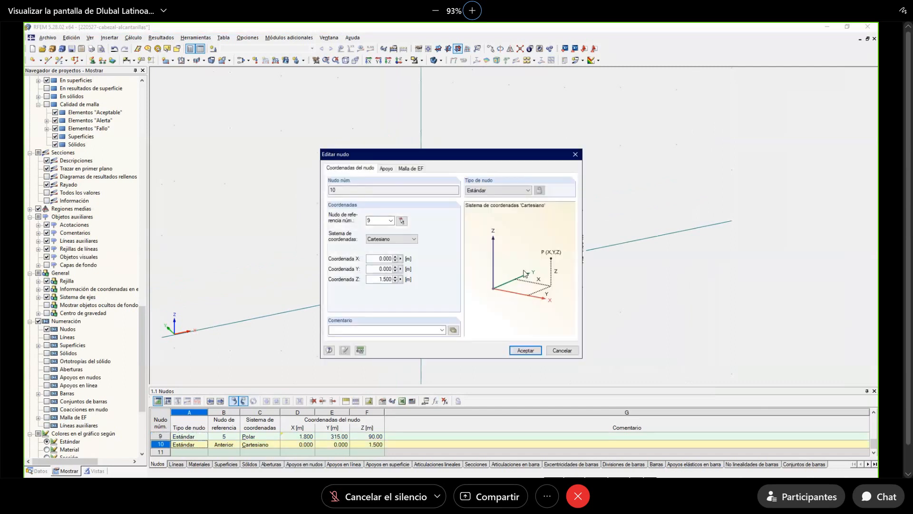
{"action": "left_click", "coordinate": [401, 280]}
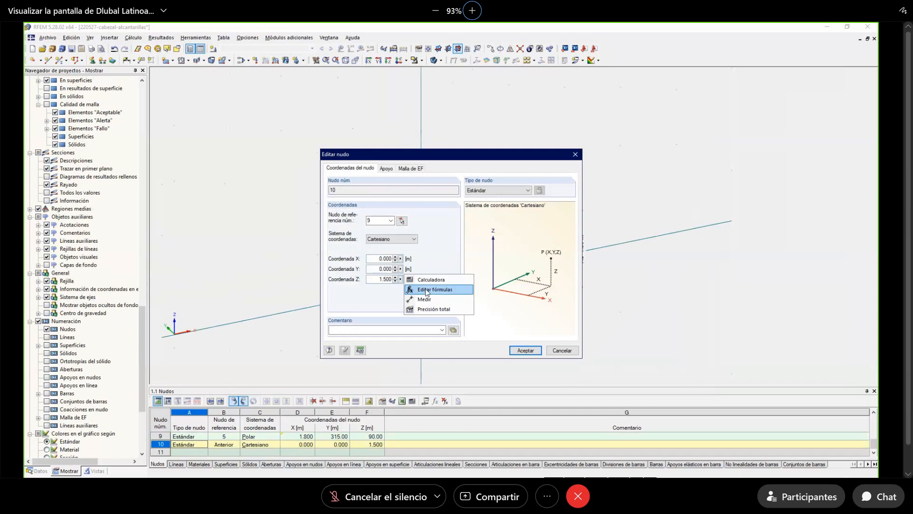
{"action": "left_click", "coordinate": [426, 290]}
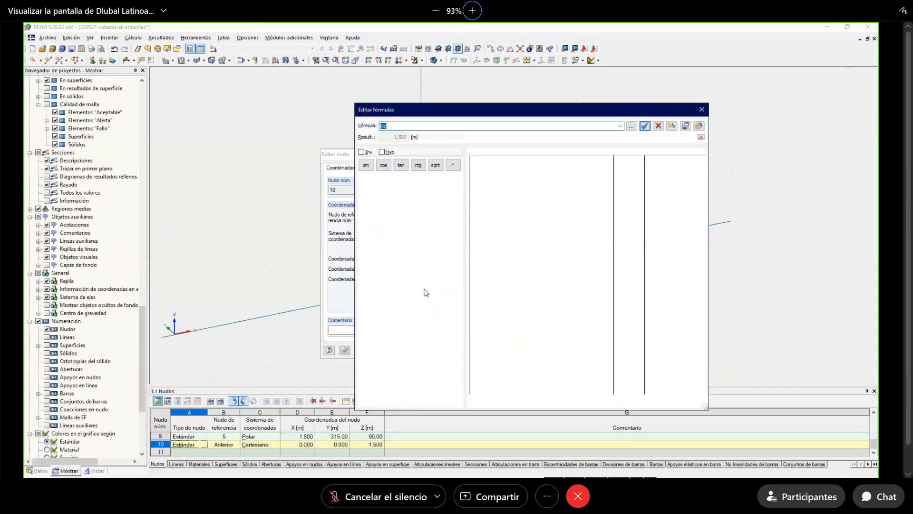
{"action": "left_click", "coordinate": [479, 205]}
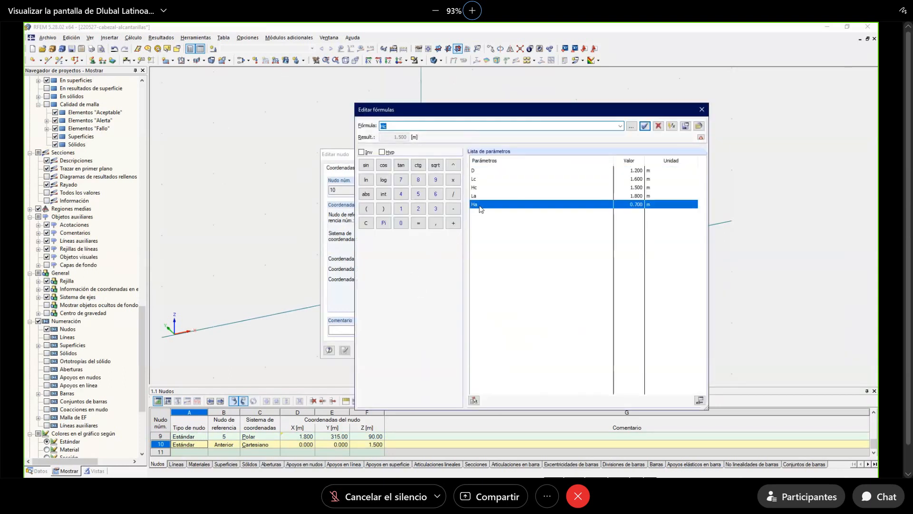
{"action": "left_click", "coordinate": [473, 400]}
{"action": "left_click", "coordinate": [645, 126]}
{"action": "left_click", "coordinate": [532, 351]}
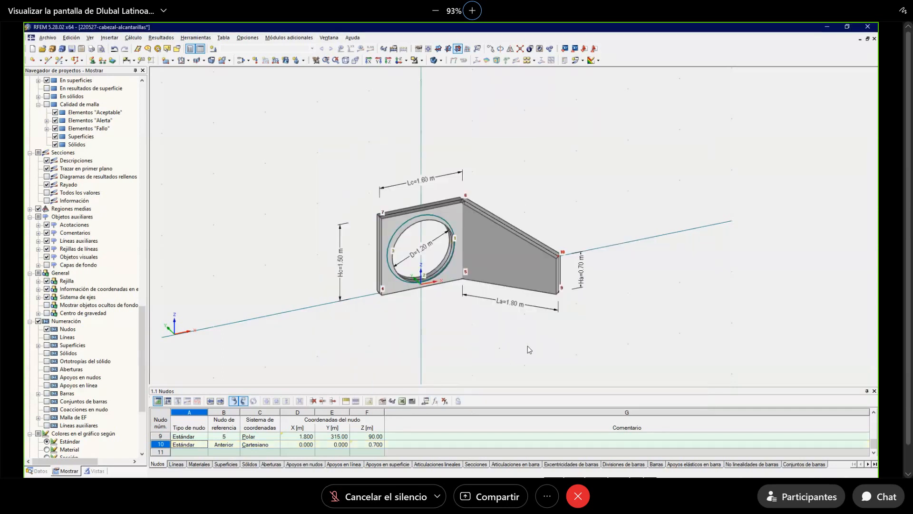
Set parameter D to 0.9 m in the parameter list, apply it to the model and accept.
{"action": "middle_click_drag", "start_coordinate": [527, 347], "coordinate": [535, 286], "text": "ctrl"}
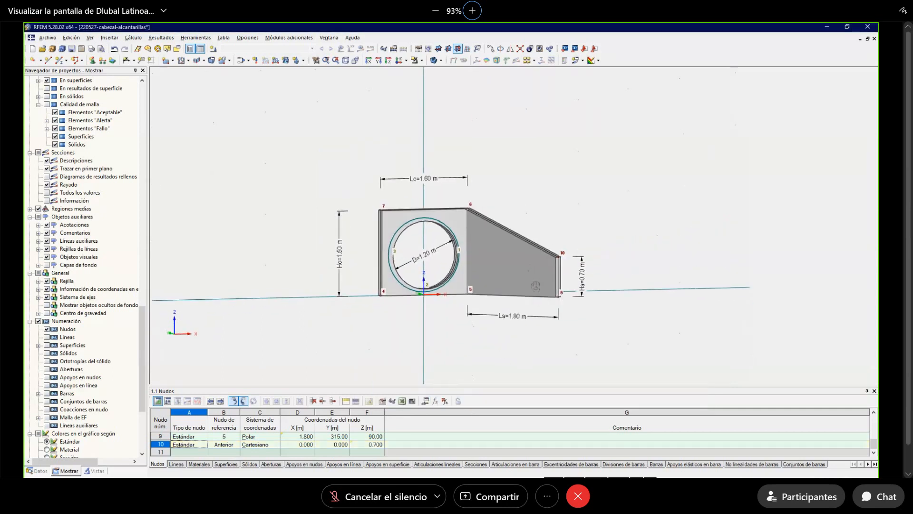
{"action": "left_click", "coordinate": [425, 400]}
{"action": "middle_click_drag", "start_coordinate": [569, 255], "coordinate": [767, 258]}
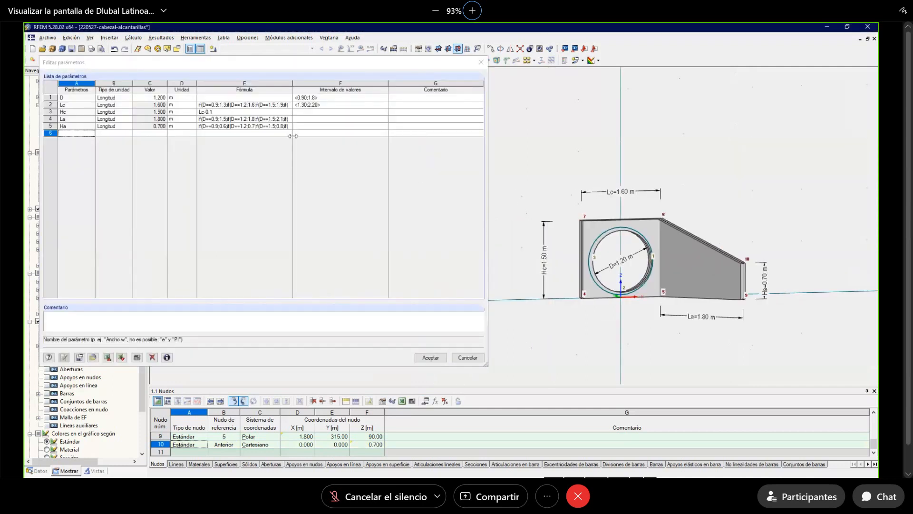
{"action": "left_click", "coordinate": [152, 97]}
{"action": "left_click", "coordinate": [152, 96]}
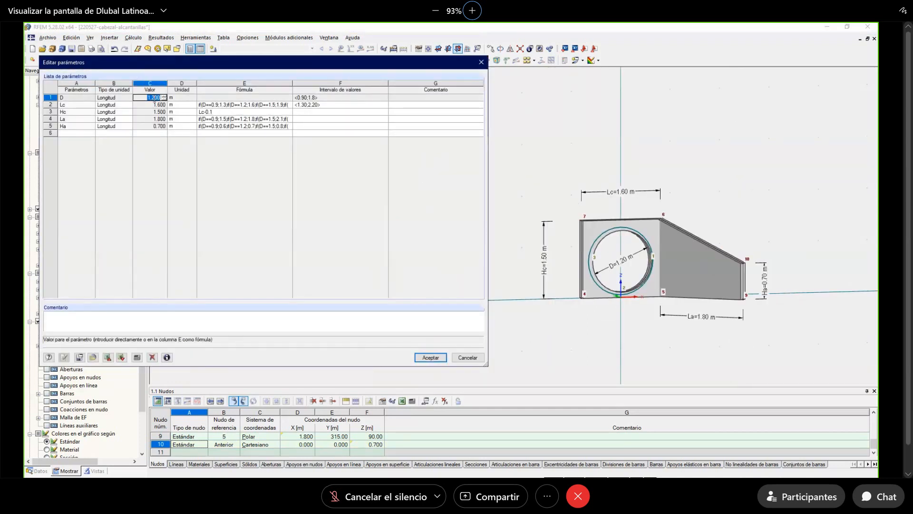
{"action": "type", "text": "0.9"}
{"action": "key", "text": "Return"}
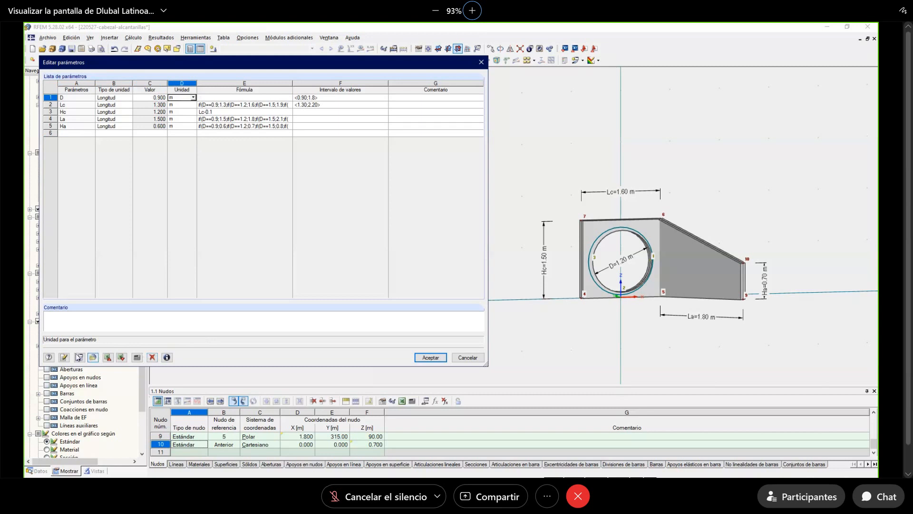
{"action": "left_click", "coordinate": [76, 133]}
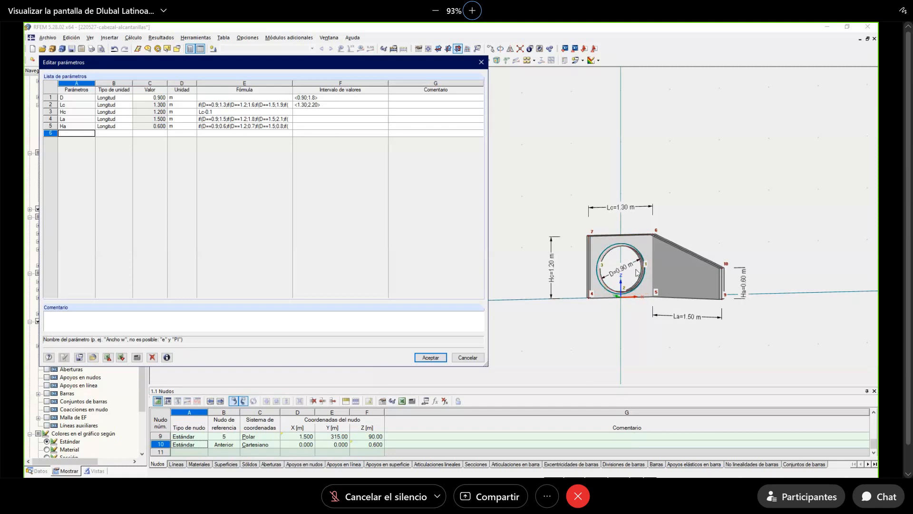
{"action": "left_click", "coordinate": [430, 357]}
Mirror a copy of the wing wall with its La and Ha dimensions about the global Y-Z plane through the origin.
{"action": "left_click_drag", "start_coordinate": [765, 232], "coordinate": [708, 333]}
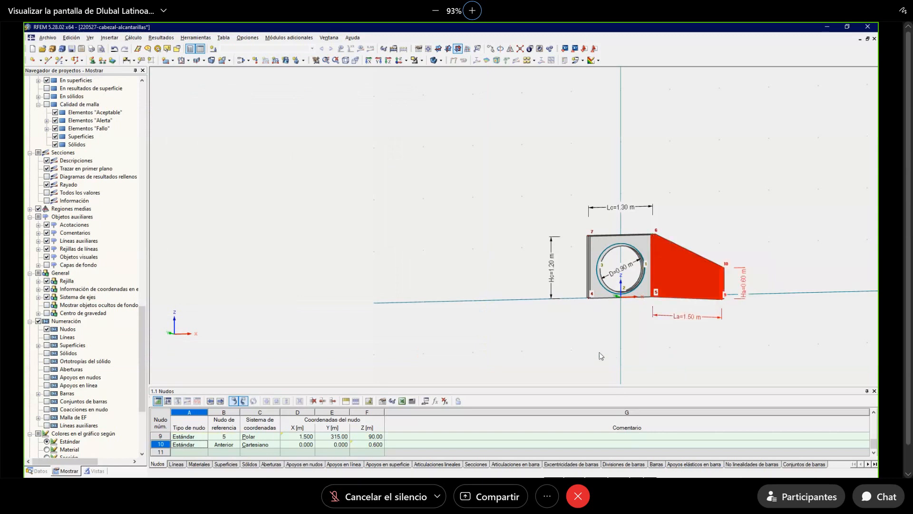
{"action": "middle_click_drag", "start_coordinate": [607, 335], "coordinate": [598, 328]}
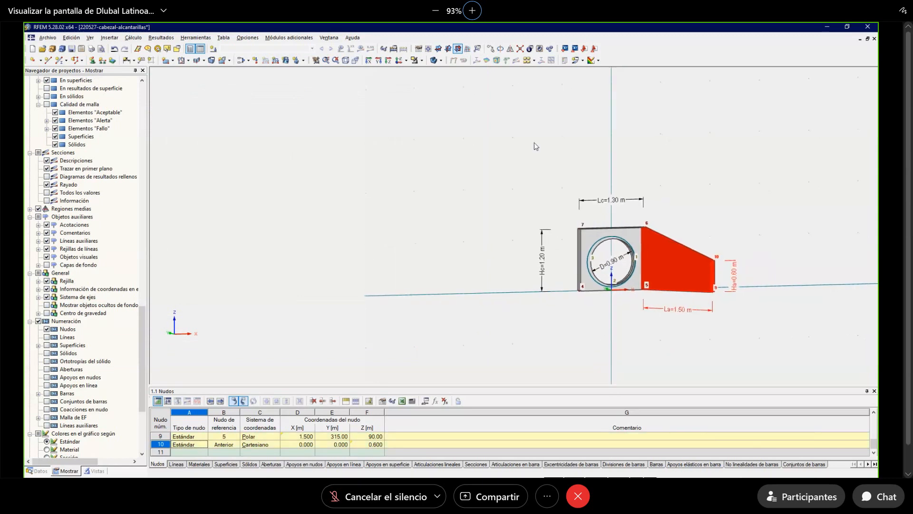
{"action": "left_click", "coordinate": [509, 48]}
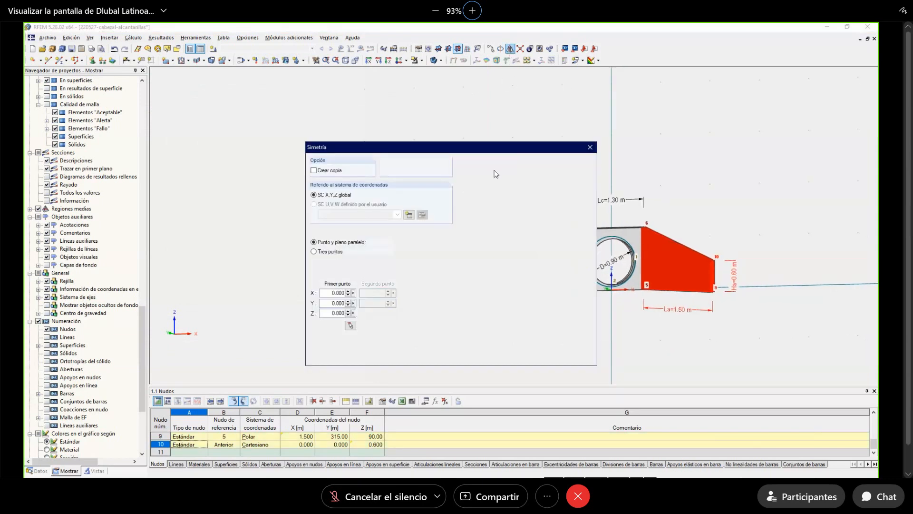
{"action": "left_click", "coordinate": [329, 171]}
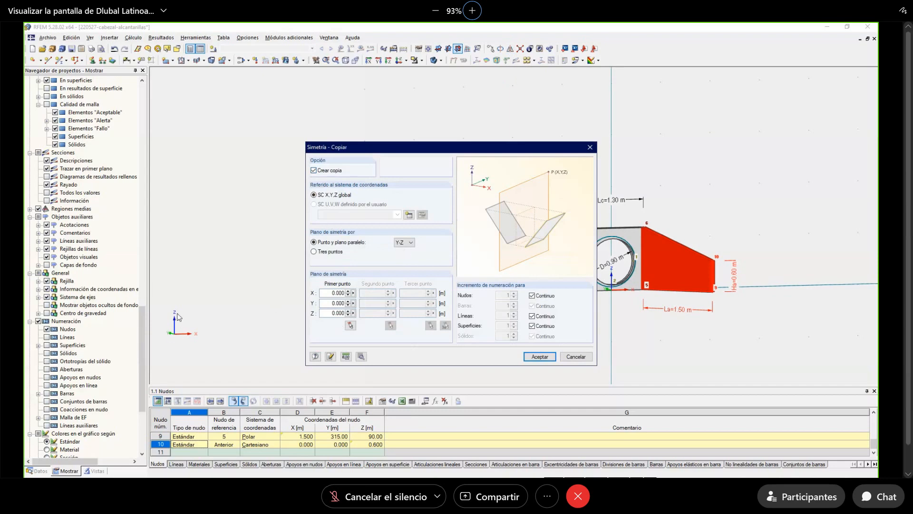
{"action": "left_click", "coordinate": [404, 248]}
{"action": "left_click", "coordinate": [403, 257]}
{"action": "left_click", "coordinate": [540, 356]}
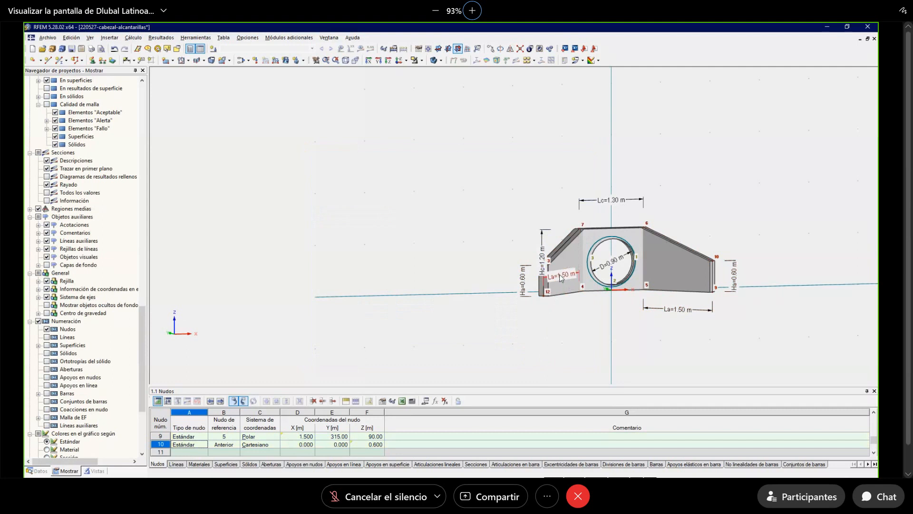
Set parameter D to 1.8 m in the parameter list and accept.
{"action": "middle_click_drag", "start_coordinate": [581, 327], "coordinate": [443, 353], "text": "ctrl"}
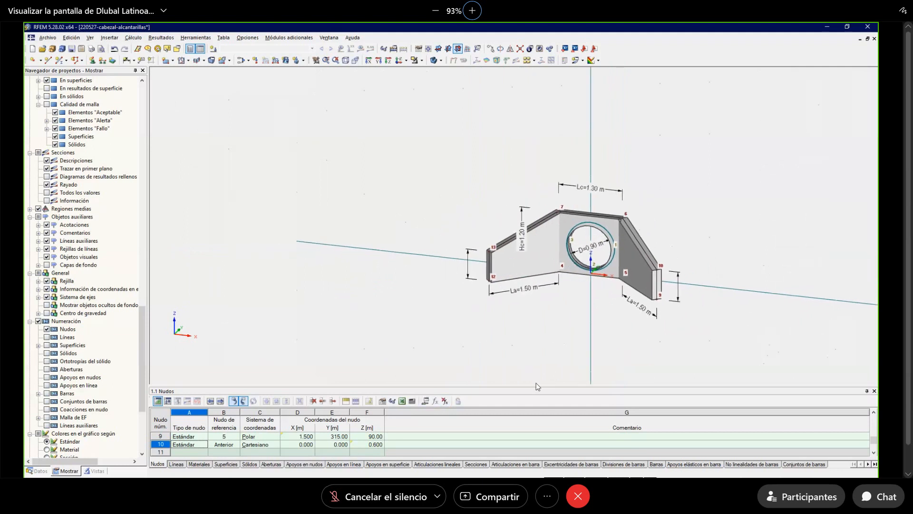
{"action": "left_click", "coordinate": [426, 400]}
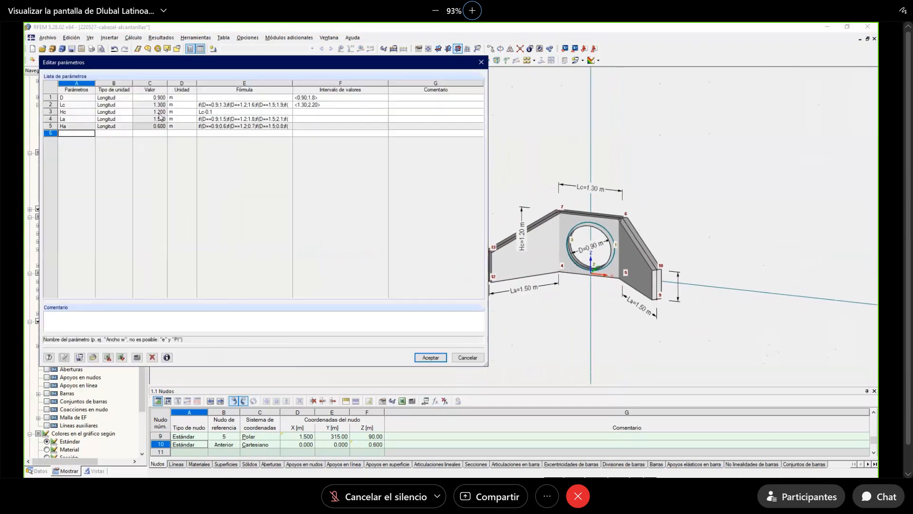
{"action": "left_click", "coordinate": [144, 97]}
{"action": "type", "text": "1.8"}
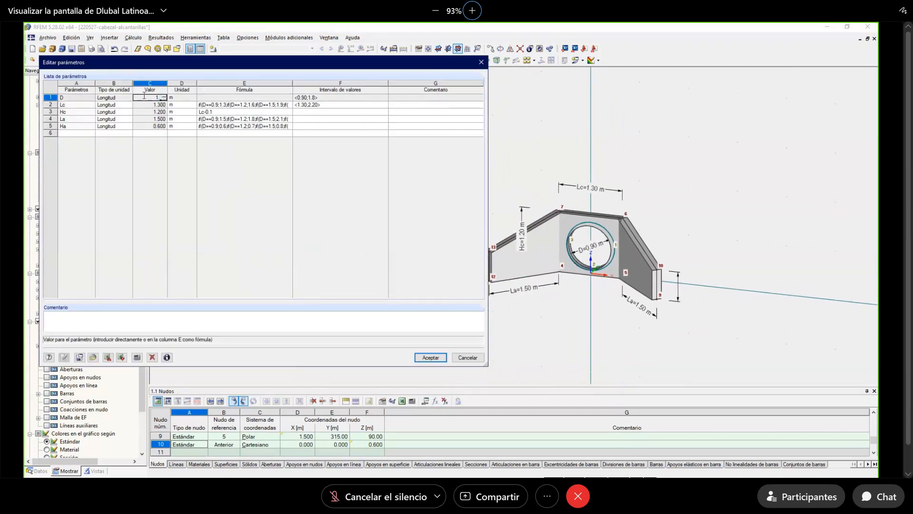
{"action": "key", "text": "Tab"}
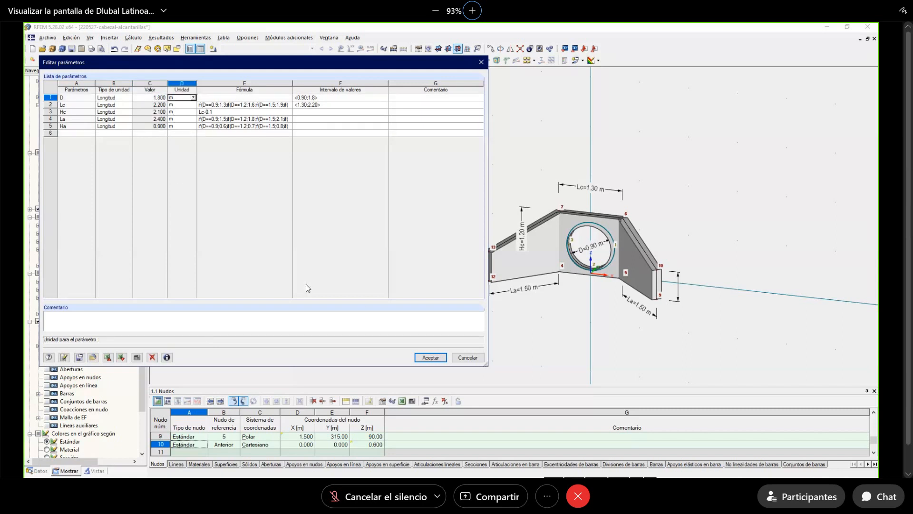
{"action": "left_click", "coordinate": [422, 359]}
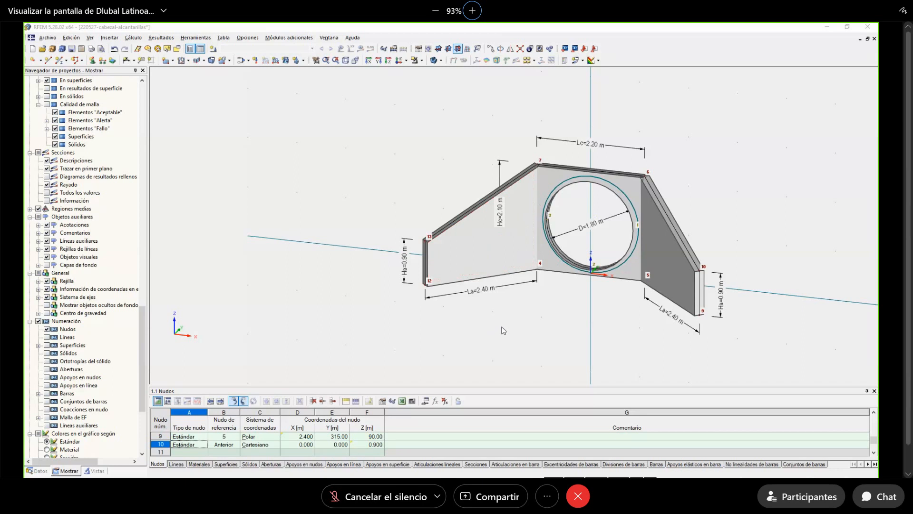
Add a parameter Esp to the parameter list with the unit type surface thickness (Espesor de superficie).
{"action": "middle_click_drag", "start_coordinate": [504, 331], "coordinate": [456, 328]}
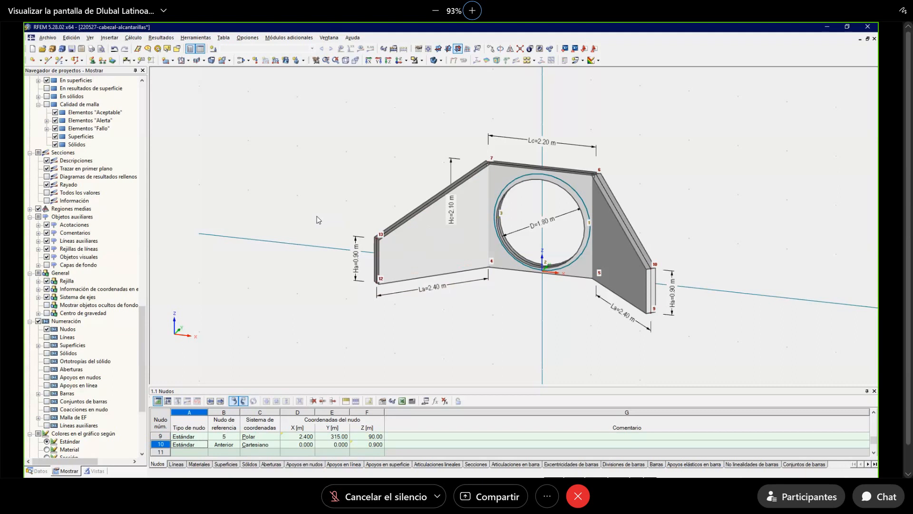
{"action": "left_click", "coordinate": [426, 401]}
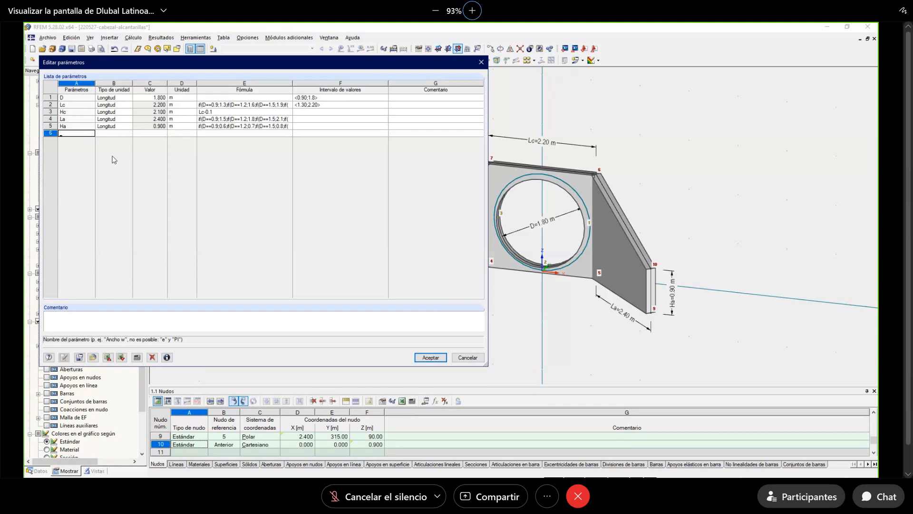
{"action": "type", "text": "Esp"}
{"action": "left_click", "coordinate": [127, 135]}
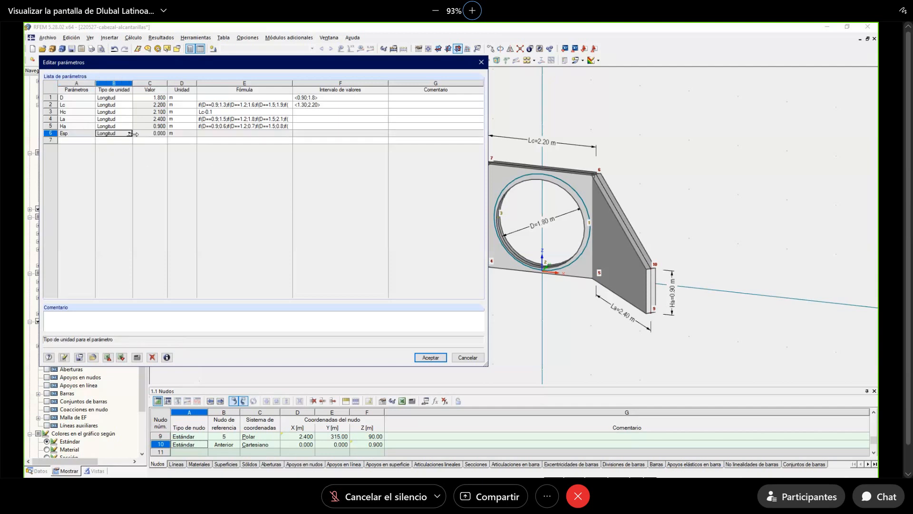
{"action": "left_click", "coordinate": [129, 133]}
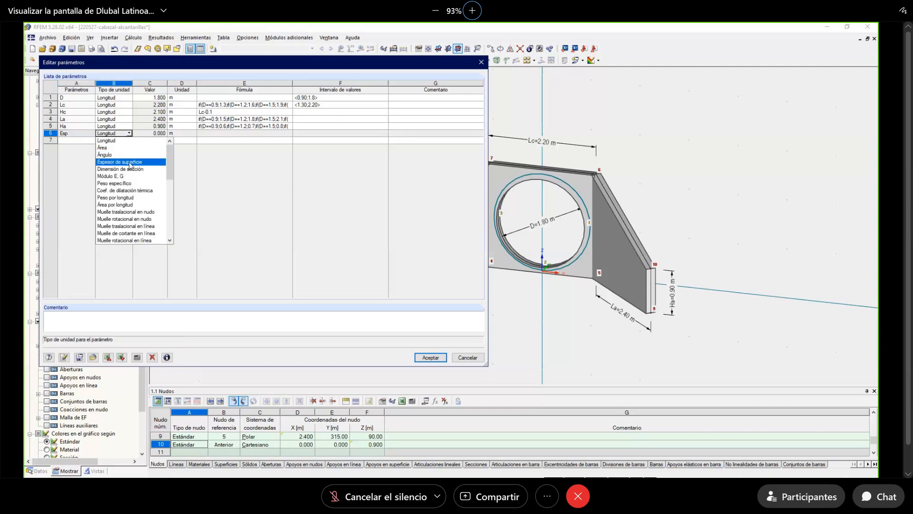
{"action": "left_click", "coordinate": [130, 162]}
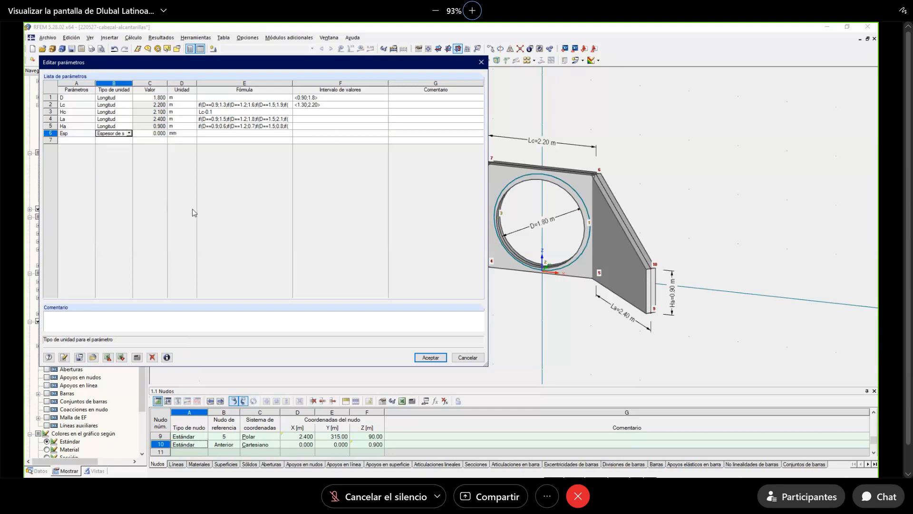
Define Esp with the formula if(D<=1.2;0.20;0.30) and accept the parameter list.
{"action": "key", "text": "Tab"}
{"action": "key", "text": "Tab"}
{"action": "key", "text": "Tab"}
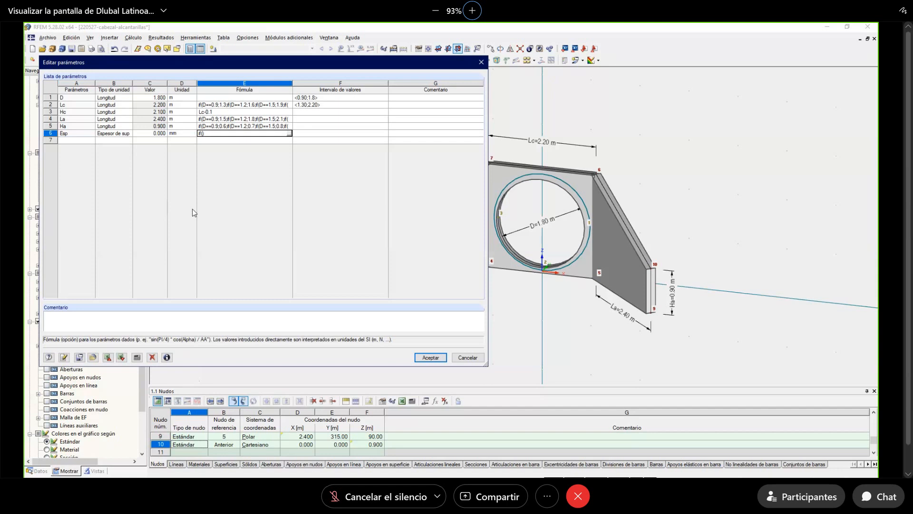
{"action": "type", "text": "D<=1.2"}
{"action": "type", "text": ";0.20;0.30"}
{"action": "left_click", "coordinate": [424, 358]}
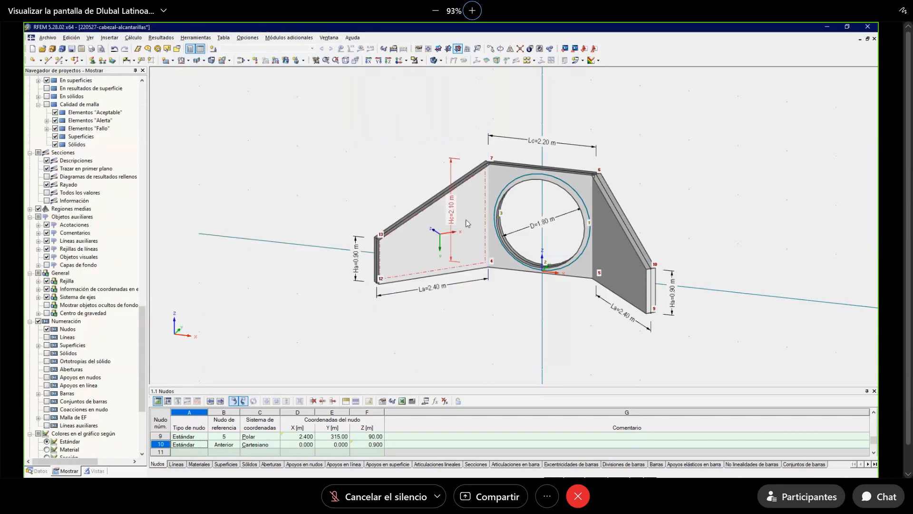
Select the mirrored wing wall surface together with the central headwall surface.
{"action": "left_click", "coordinate": [450, 233]}
{"action": "left_click", "coordinate": [503, 185], "text": "ctrl"}
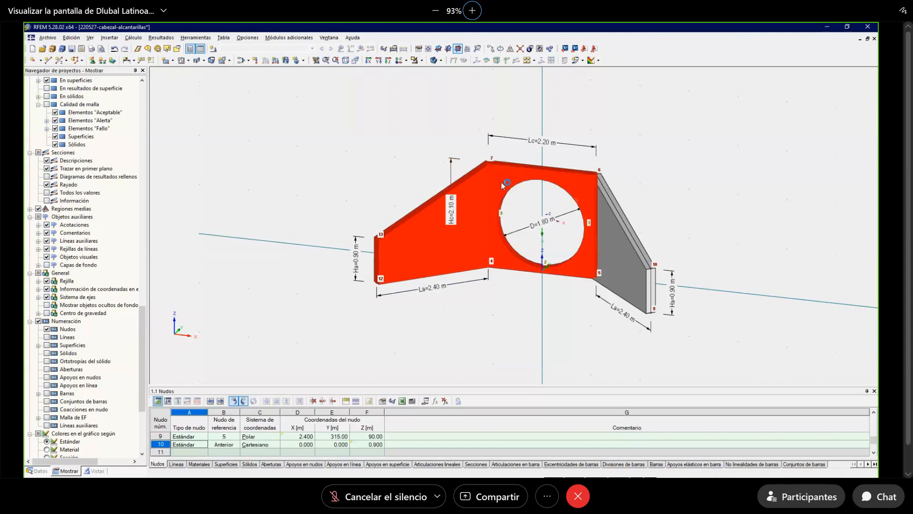
Link the constant thickness of the three wall surfaces to the parameter Esp through the formula editor.
{"action": "left_click", "coordinate": [627, 271], "text": "ctrl"}
{"action": "double_click", "coordinate": [626, 272]}
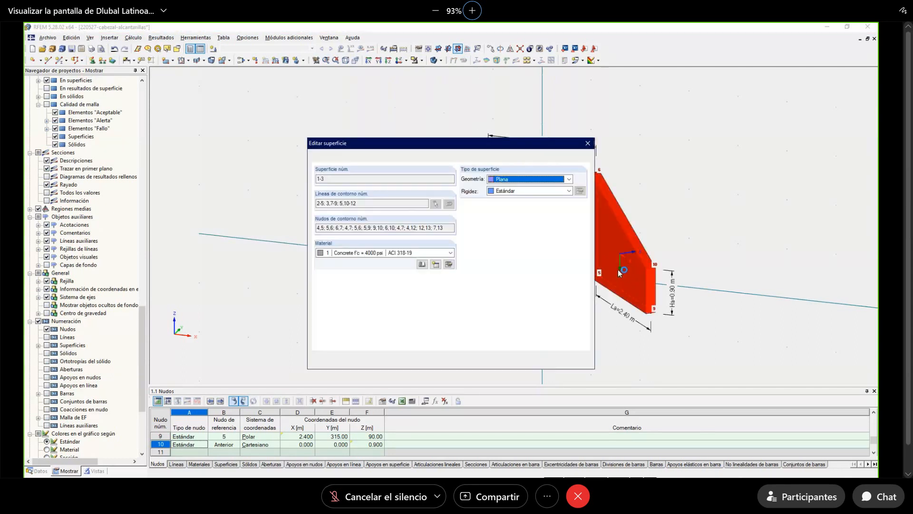
{"action": "double_click", "coordinate": [385, 299]}
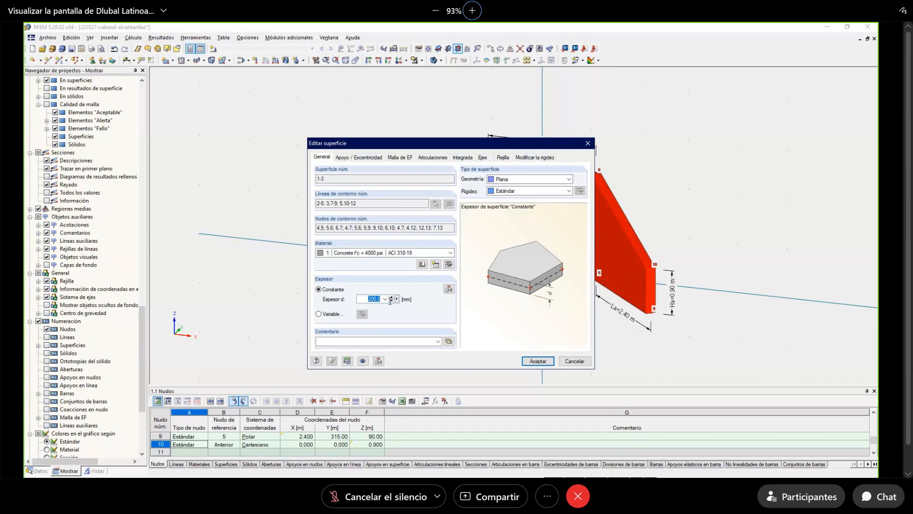
{"action": "left_click", "coordinate": [398, 299]}
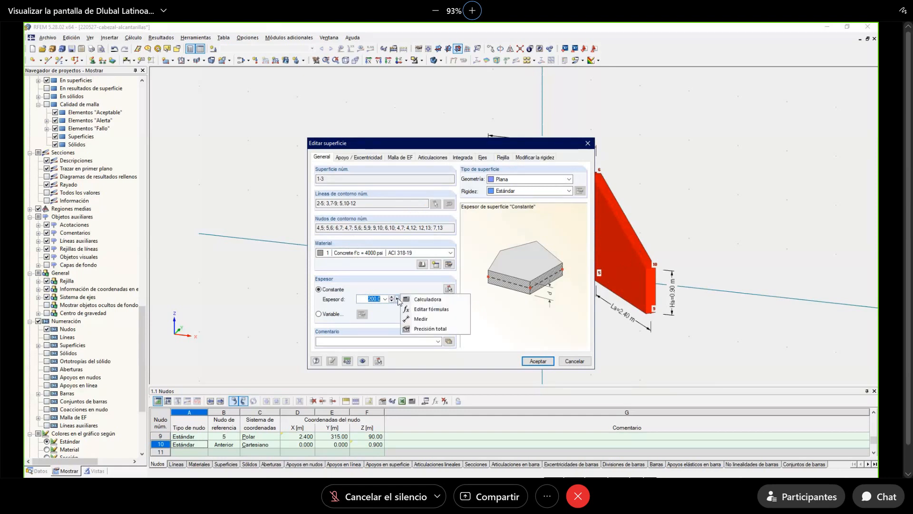
{"action": "left_click", "coordinate": [411, 310]}
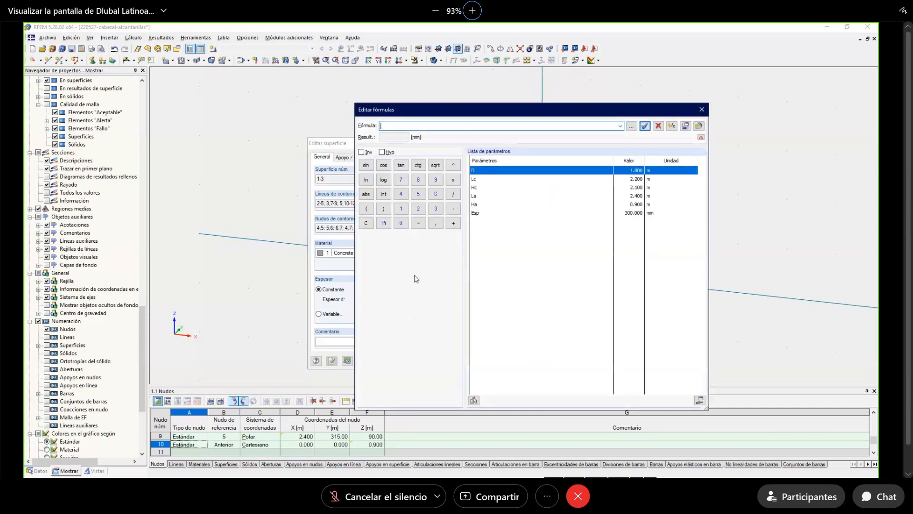
{"action": "double_click", "coordinate": [477, 213]}
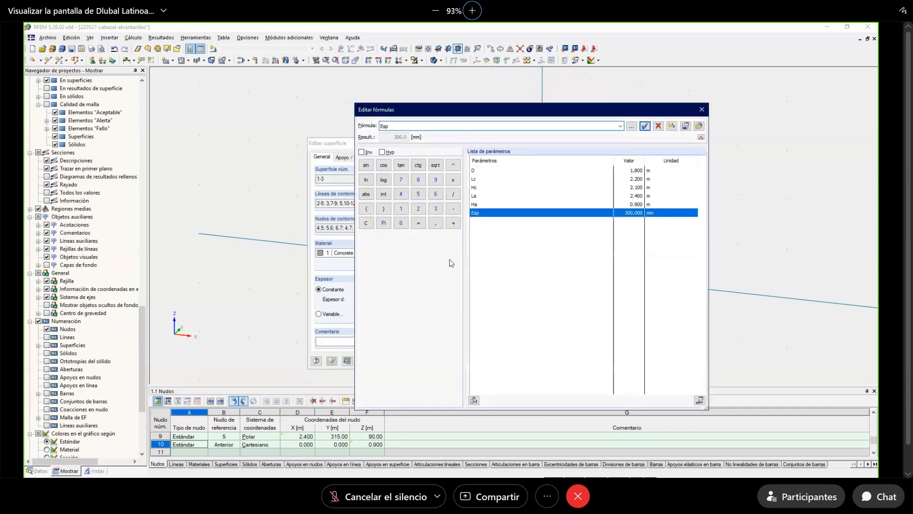
{"action": "left_click", "coordinate": [645, 126]}
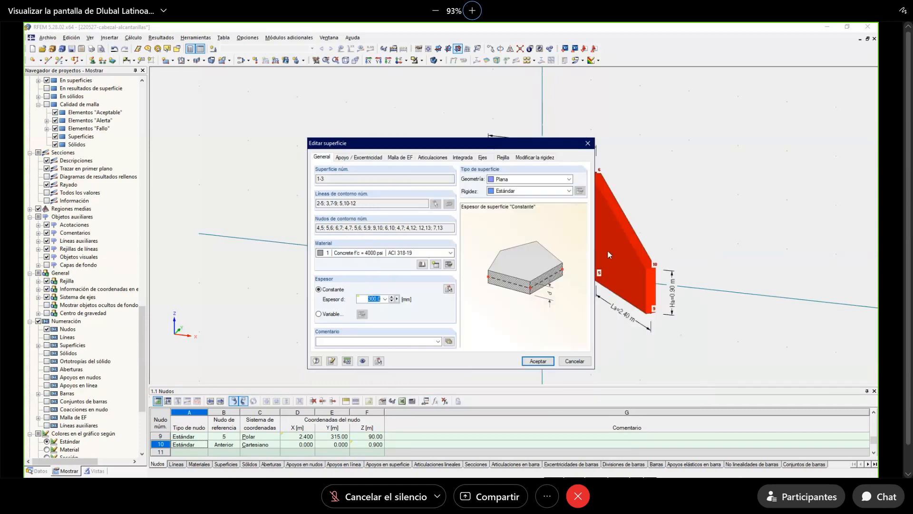
{"action": "left_click_drag", "start_coordinate": [452, 143], "coordinate": [263, 128]}
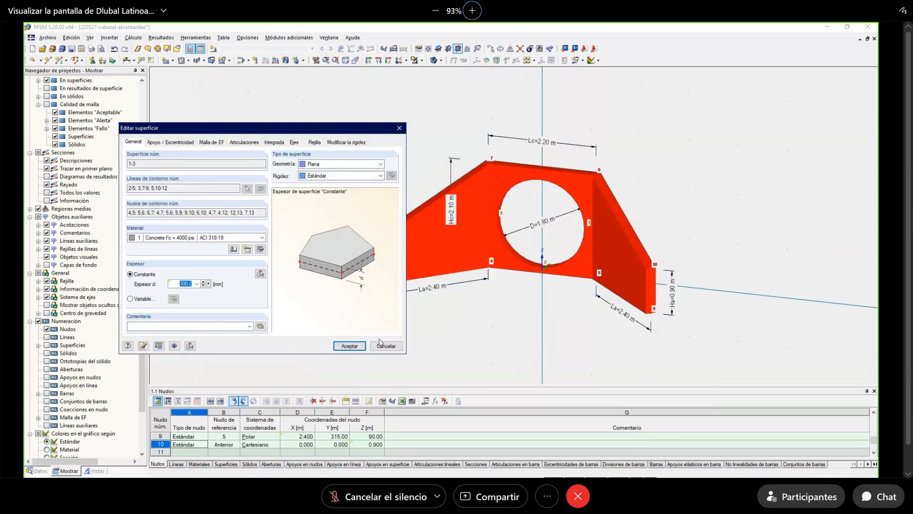
{"action": "left_click", "coordinate": [351, 346]}
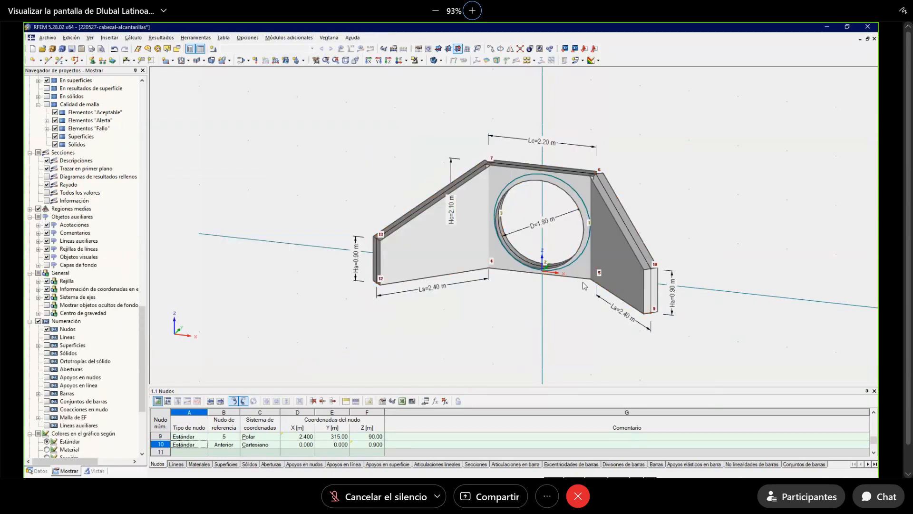
Check the thickness assigned to the right wing wall surface without changing it.
{"action": "double_click", "coordinate": [616, 241]}
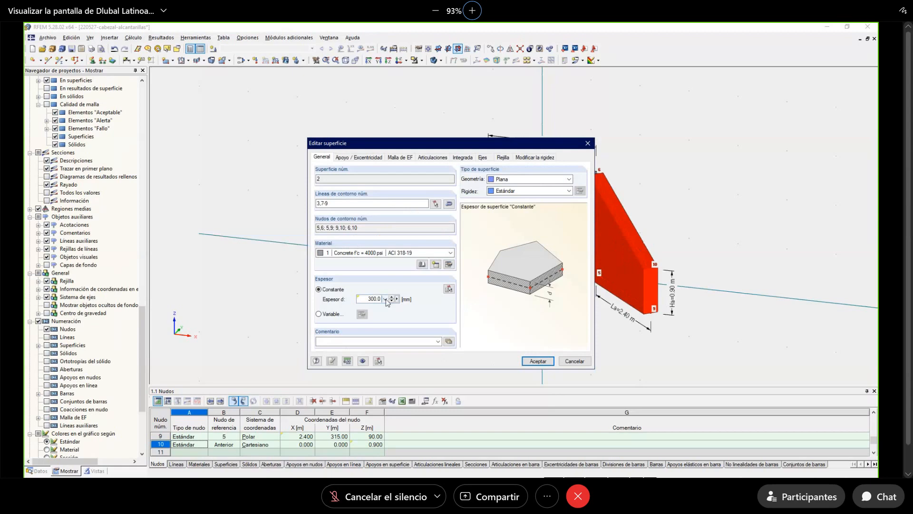
{"action": "key", "text": "Escape"}
{"action": "middle_click_drag", "start_coordinate": [441, 322], "coordinate": [506, 326]}
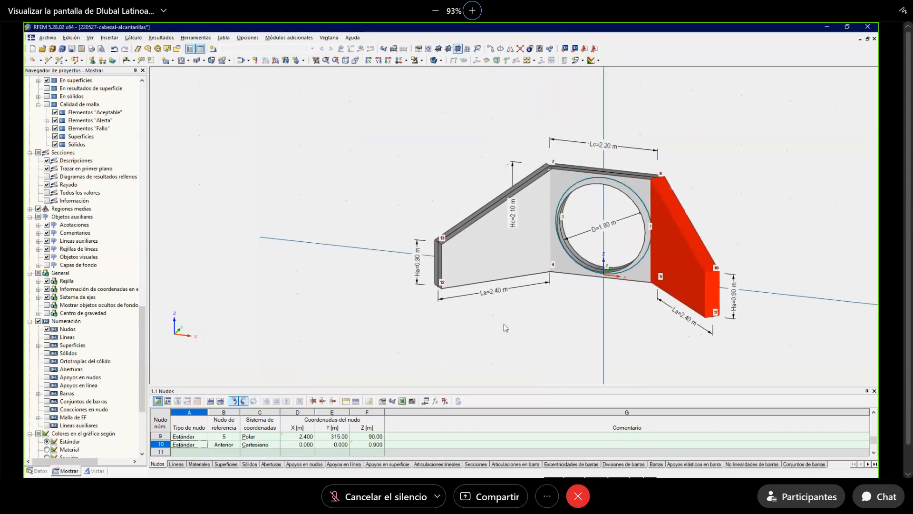
Set the diameter parameter D to 0.9 m and check the left wing wall's thickness in the updated model.
{"action": "left_click", "coordinate": [423, 401]}
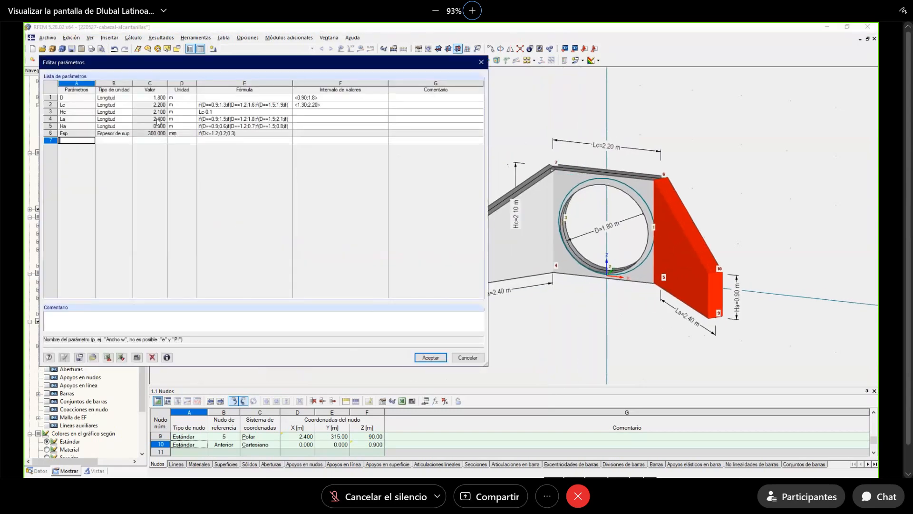
{"action": "left_click", "coordinate": [149, 97]}
{"action": "type", "text": "0.9"}
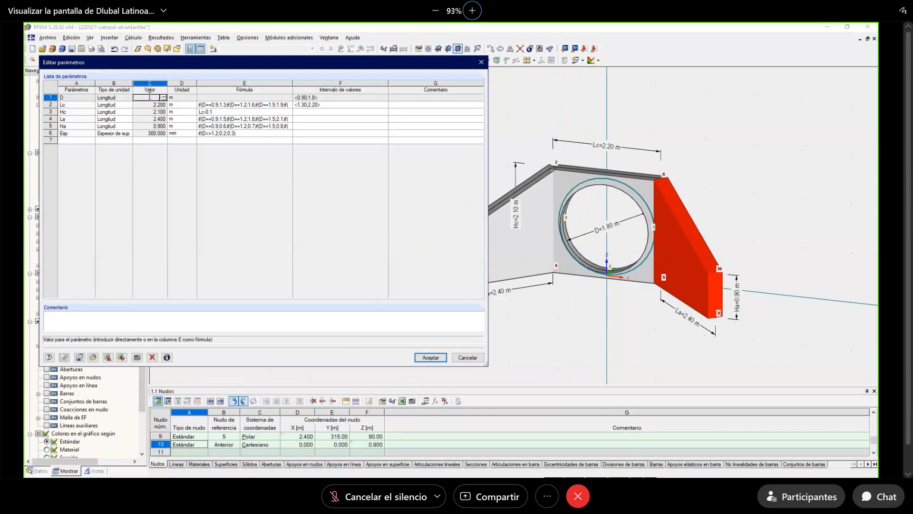
{"action": "key", "text": "Tab"}
{"action": "left_click", "coordinate": [430, 357]}
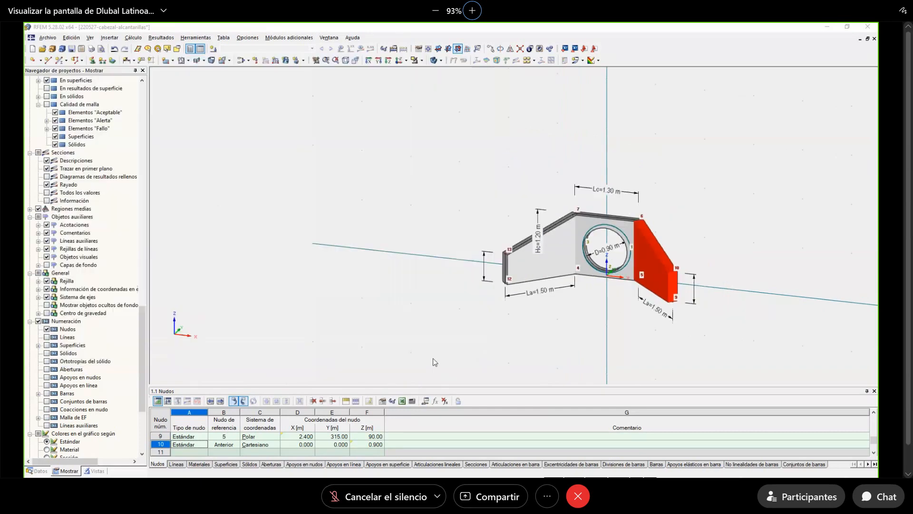
{"action": "double_click", "coordinate": [553, 261]}
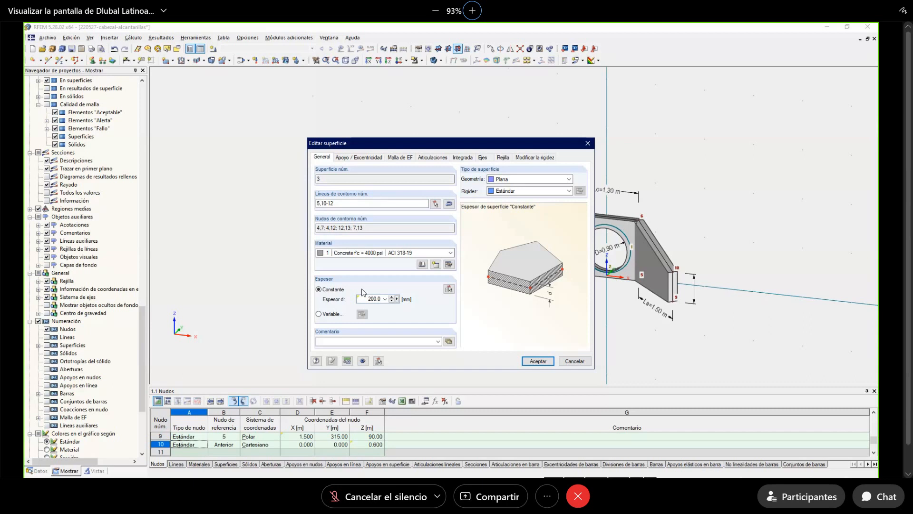
{"action": "left_click", "coordinate": [538, 360]}
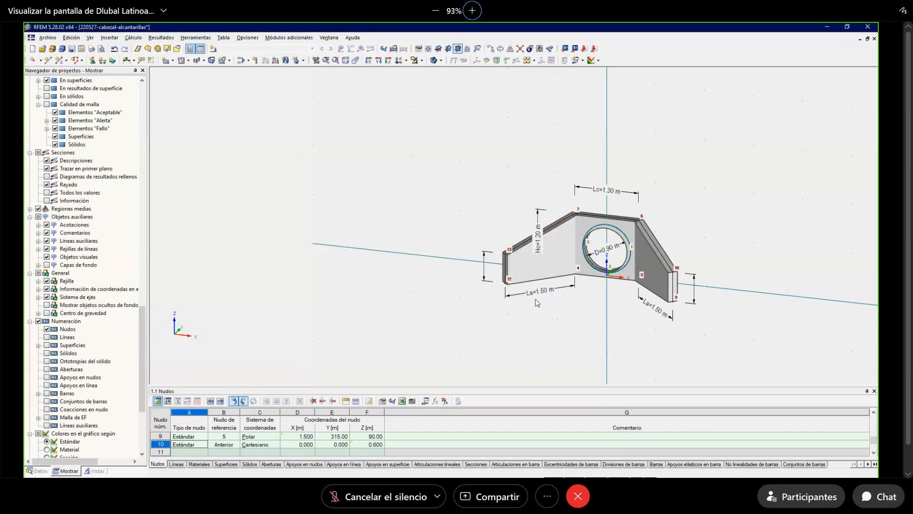
Create beam members on the walls' three base lines with a solid 800/300 mm rectangular section in Concrete f'c = 4000 psi.
{"action": "double_click", "coordinate": [652, 293]}
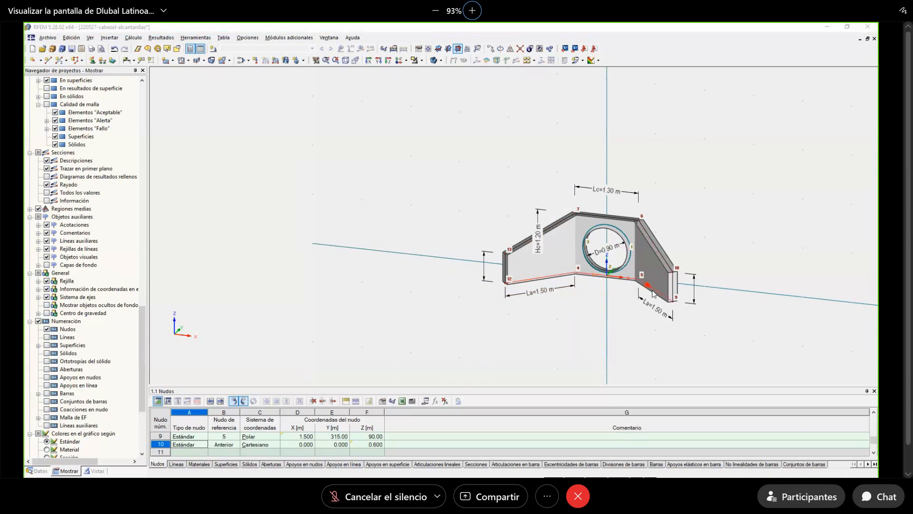
{"action": "left_click", "coordinate": [346, 156]}
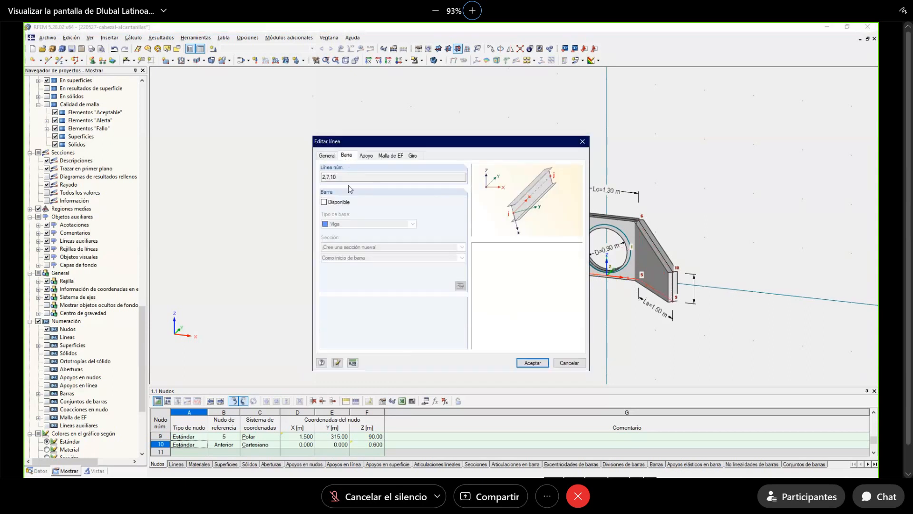
{"action": "left_click", "coordinate": [346, 204]}
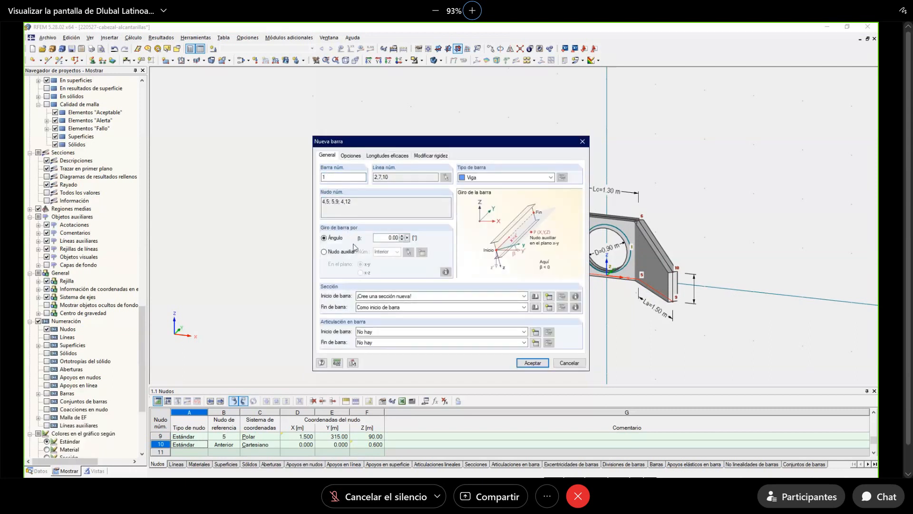
{"action": "left_click", "coordinate": [535, 297]}
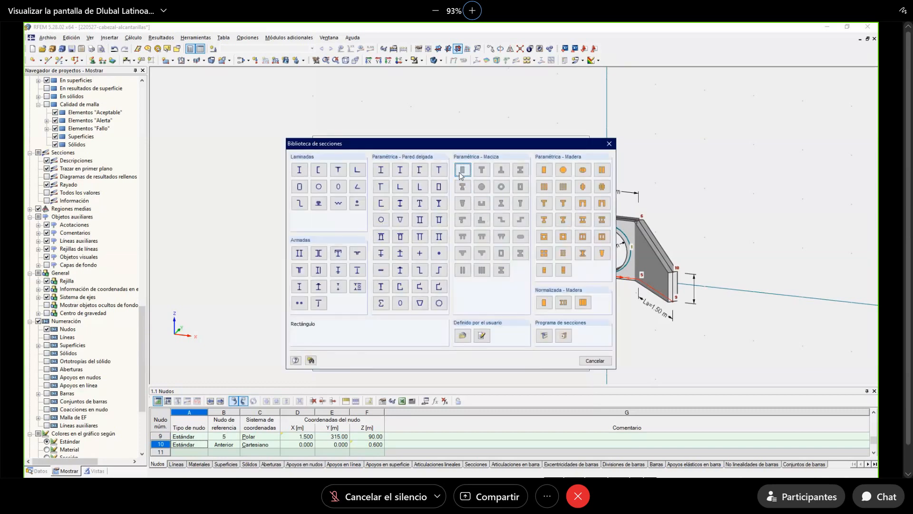
{"action": "left_click", "coordinate": [461, 169]}
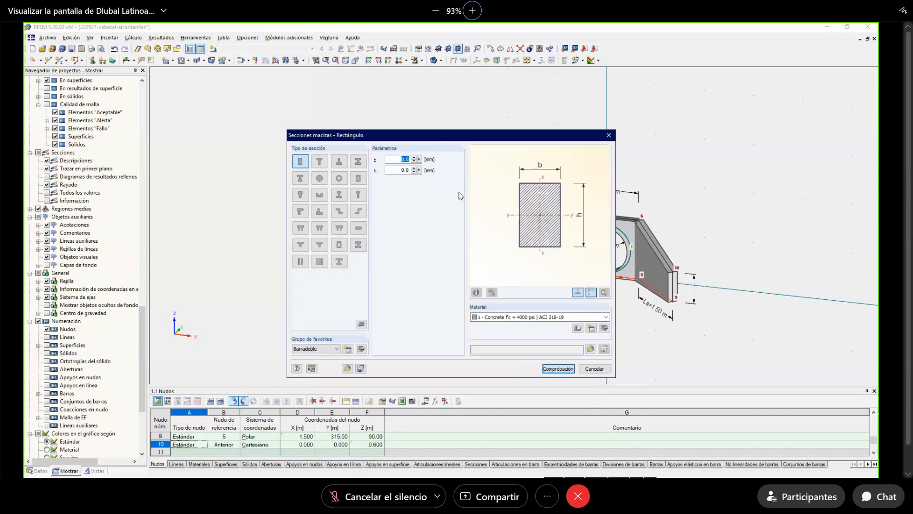
{"action": "type", "text": "800"}
{"action": "key", "text": "Tab"}
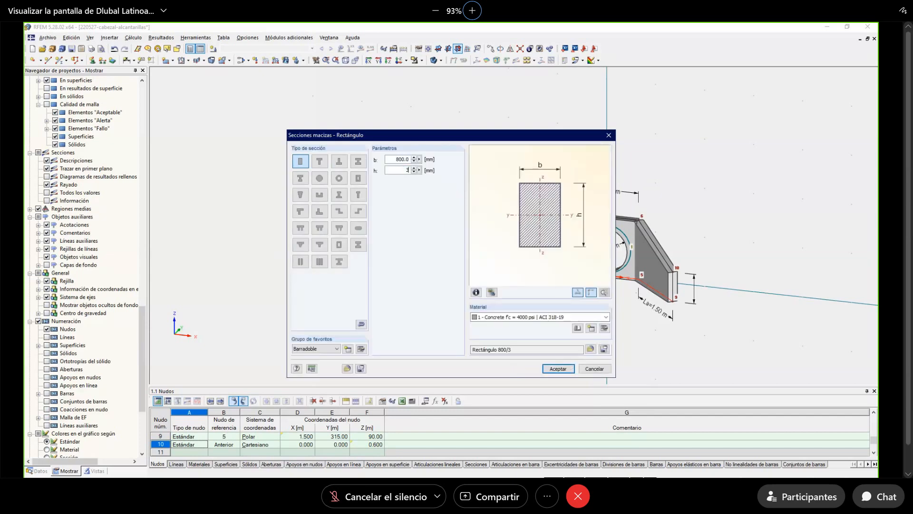
{"action": "type", "text": "300"}
{"action": "key", "text": "Tab"}
{"action": "left_click", "coordinate": [557, 369]}
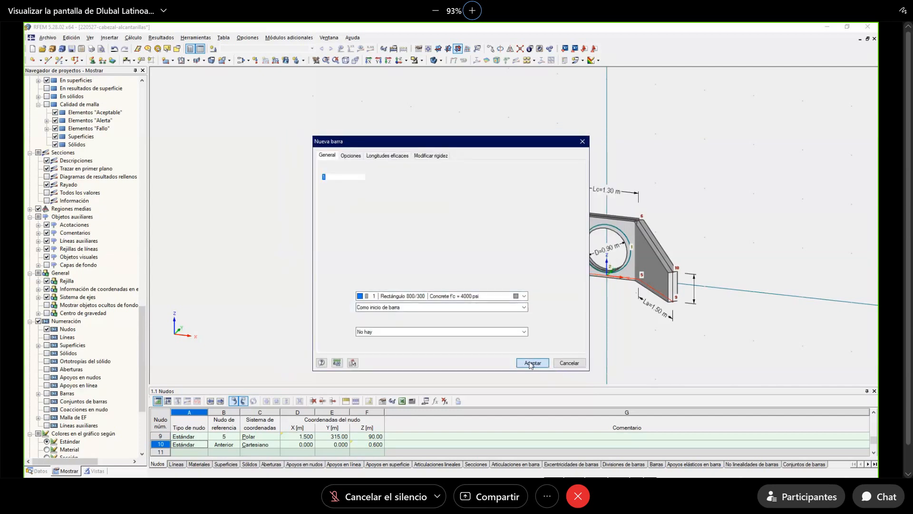
{"action": "left_click", "coordinate": [531, 364]}
Assign the three base beams a new member eccentricity aligned to the top middle of the section.
{"action": "middle_click_drag", "start_coordinate": [656, 322], "coordinate": [574, 320], "text": "ctrl"}
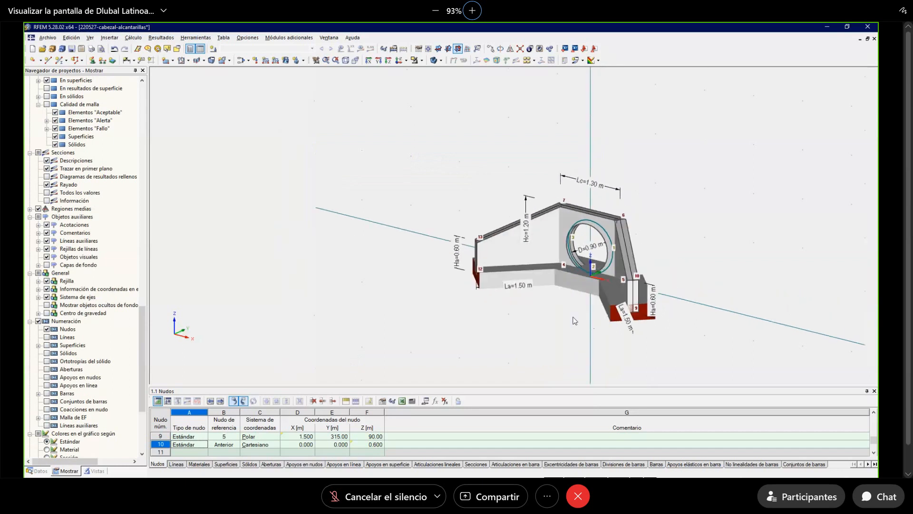
{"action": "left_click", "coordinate": [529, 289]}
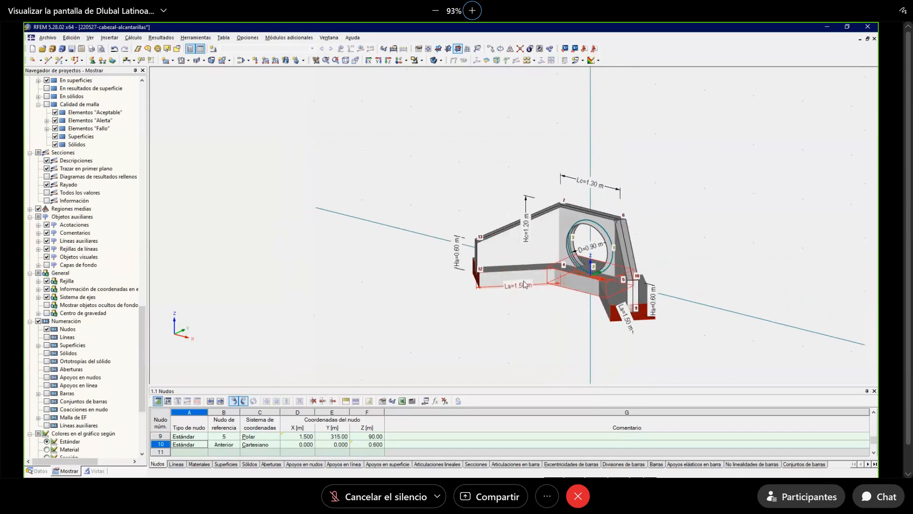
{"action": "left_click", "coordinate": [540, 299]}
{"action": "left_click", "coordinate": [541, 279]}
{"action": "left_click", "coordinate": [572, 284], "text": "ctrl"}
{"action": "left_click", "coordinate": [615, 304], "text": "ctrl"}
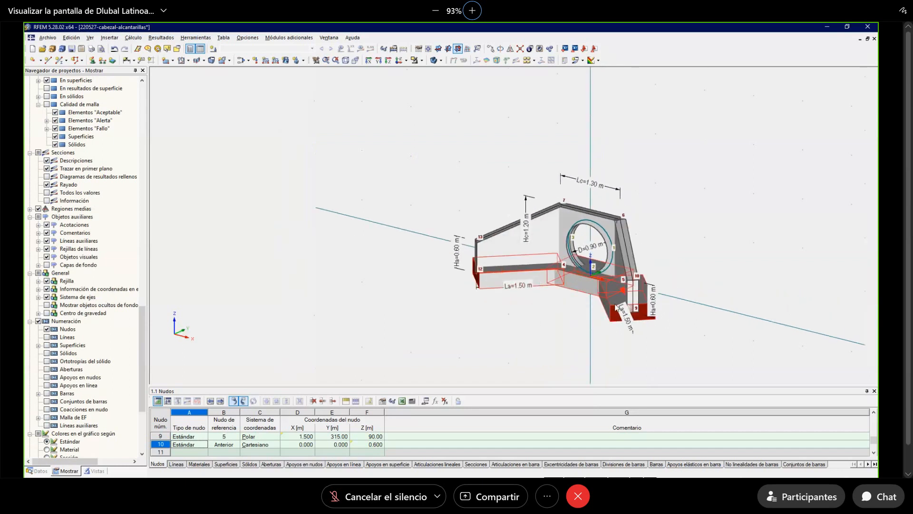
{"action": "double_click", "coordinate": [617, 306]}
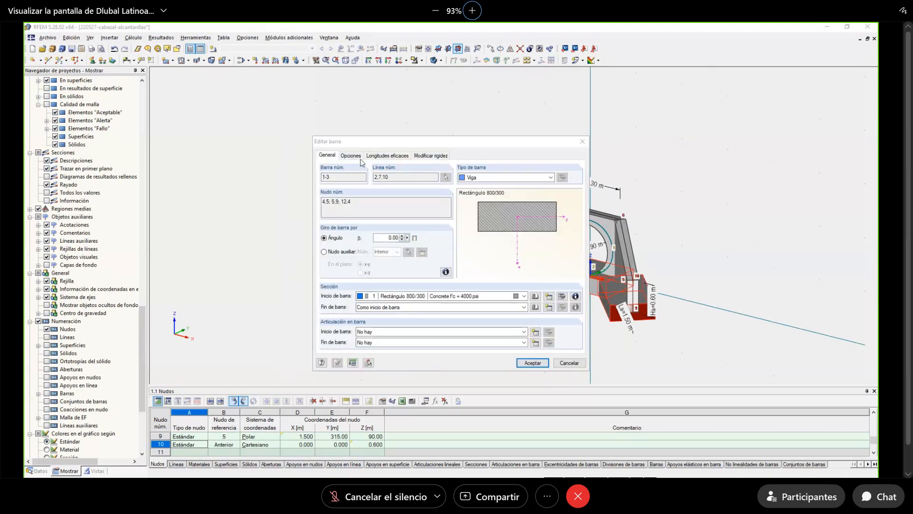
{"action": "left_click", "coordinate": [357, 157]}
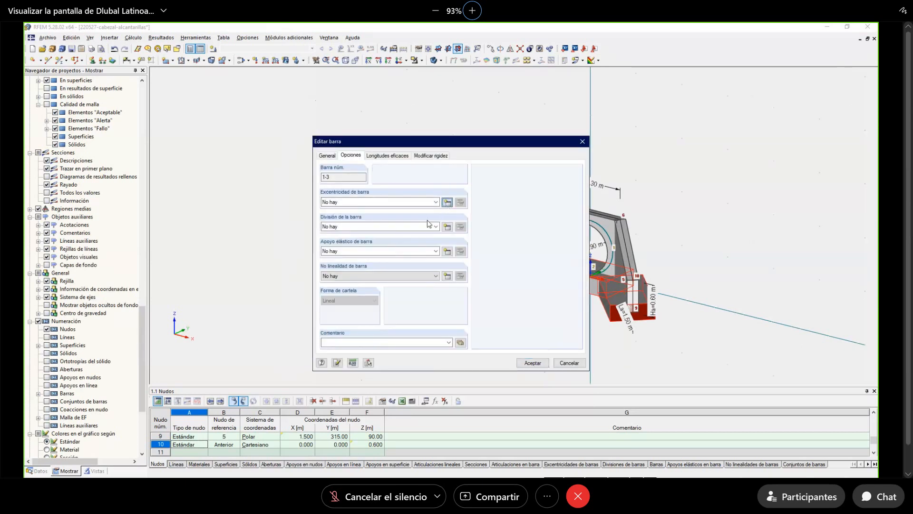
{"action": "left_click", "coordinate": [447, 205]}
{"action": "left_click", "coordinate": [401, 192]}
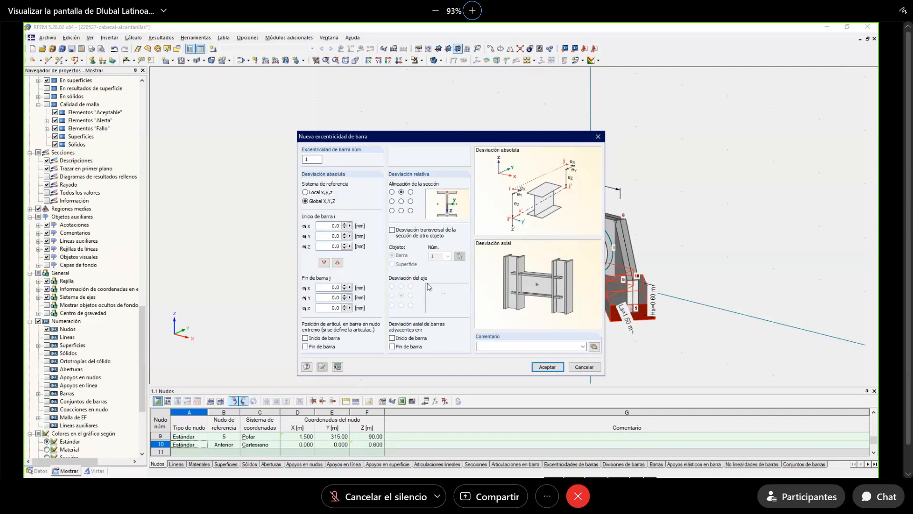
{"action": "left_click", "coordinate": [547, 367]}
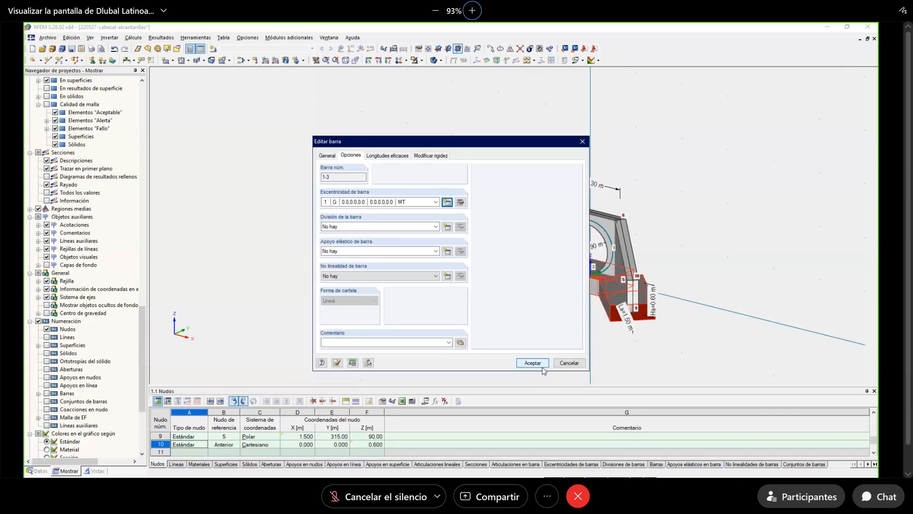
{"action": "left_click", "coordinate": [540, 365]}
Draw a line between base nodes 12 and 9 at the free ends of the wing walls.
{"action": "middle_click_drag", "start_coordinate": [506, 337], "coordinate": [454, 327], "text": "ctrl"}
{"action": "scroll", "coordinate": [533, 334], "scroll_direction": "up", "scroll_amount": 2}
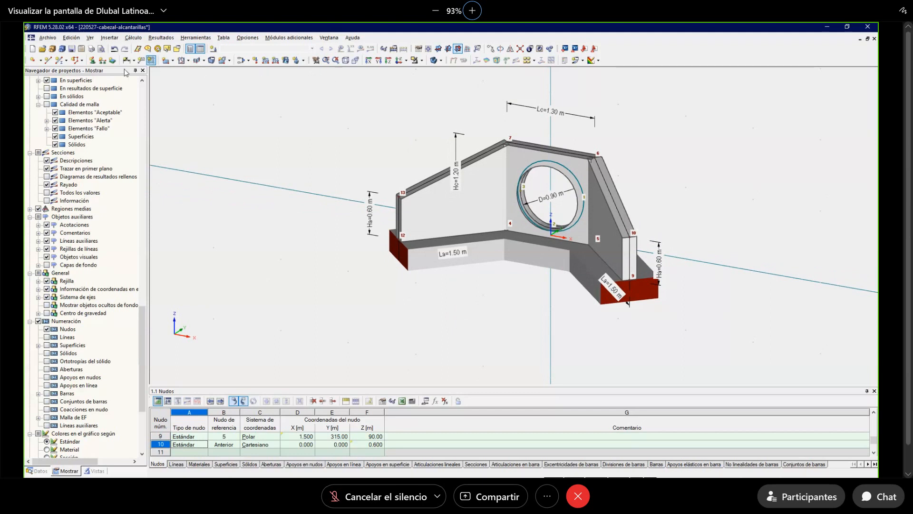
{"action": "left_click", "coordinate": [48, 60]}
{"action": "left_click", "coordinate": [395, 250]}
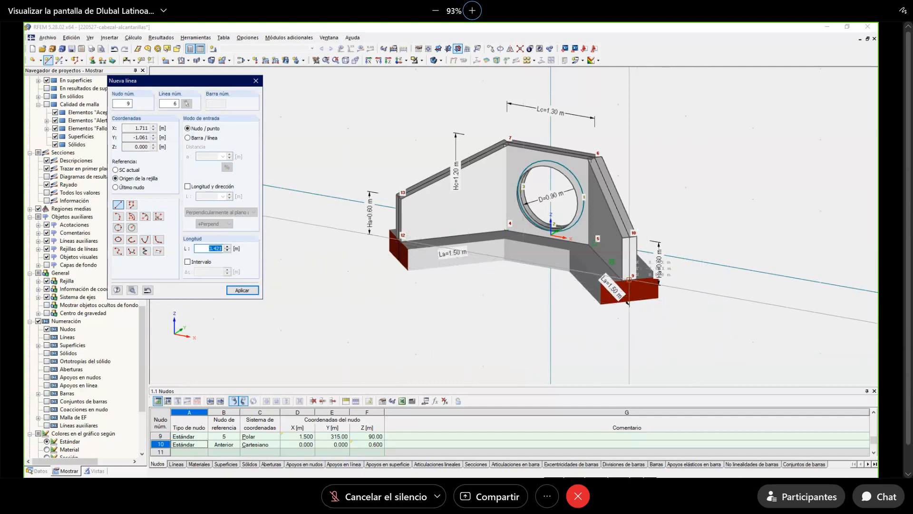
{"action": "left_click", "coordinate": [629, 280]}
{"action": "key", "text": "Escape"}
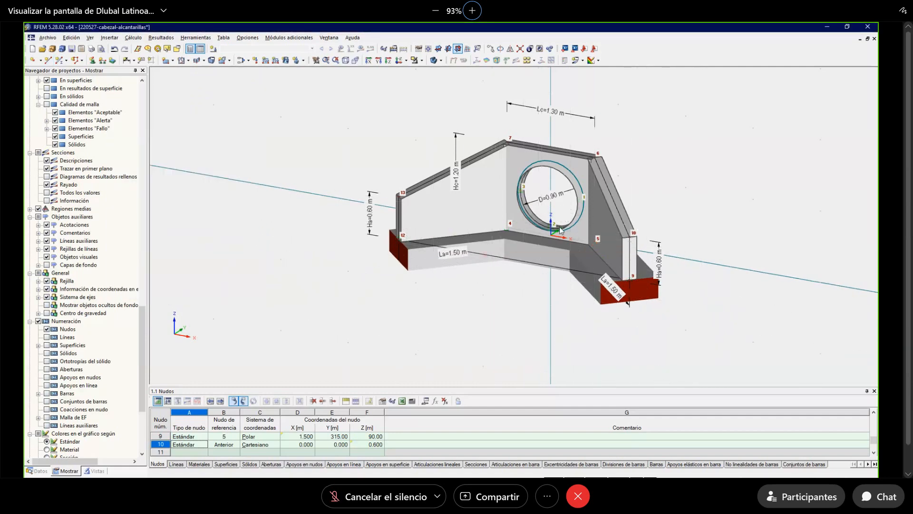
Start a new plane surface in Concrete f'c = 4000 psi with its constant thickness driven by the formula Esp/2.
{"action": "middle_click_drag", "start_coordinate": [404, 298], "coordinate": [407, 334], "text": "ctrl"}
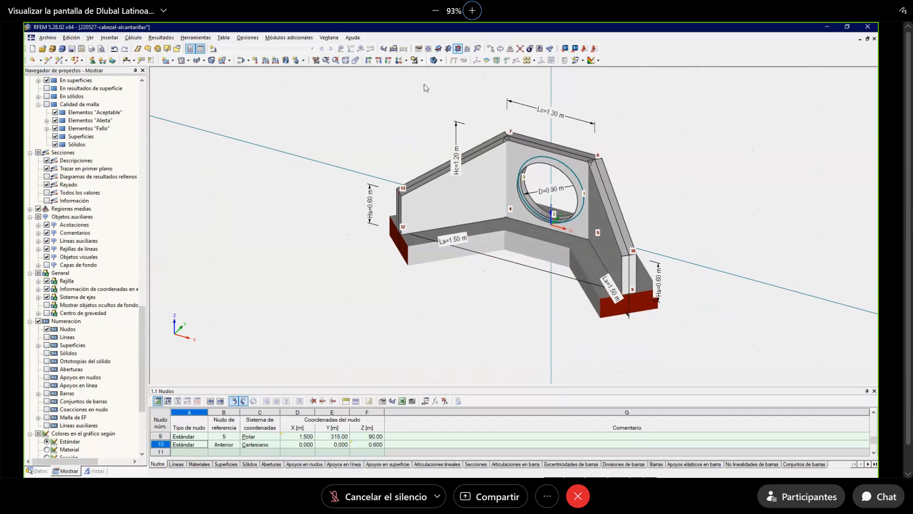
{"action": "left_click", "coordinate": [434, 61]}
{"action": "left_click", "coordinate": [433, 60]}
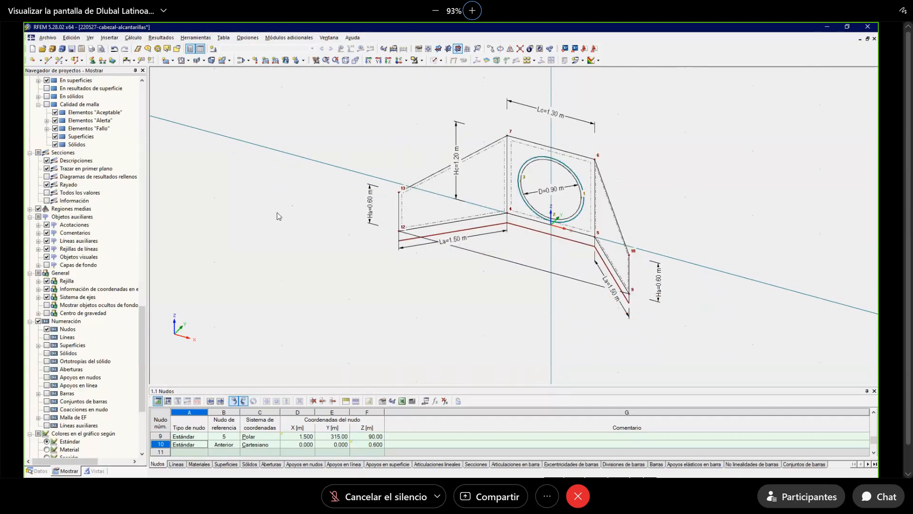
{"action": "left_click", "coordinate": [180, 61]}
{"action": "left_click", "coordinate": [213, 268]}
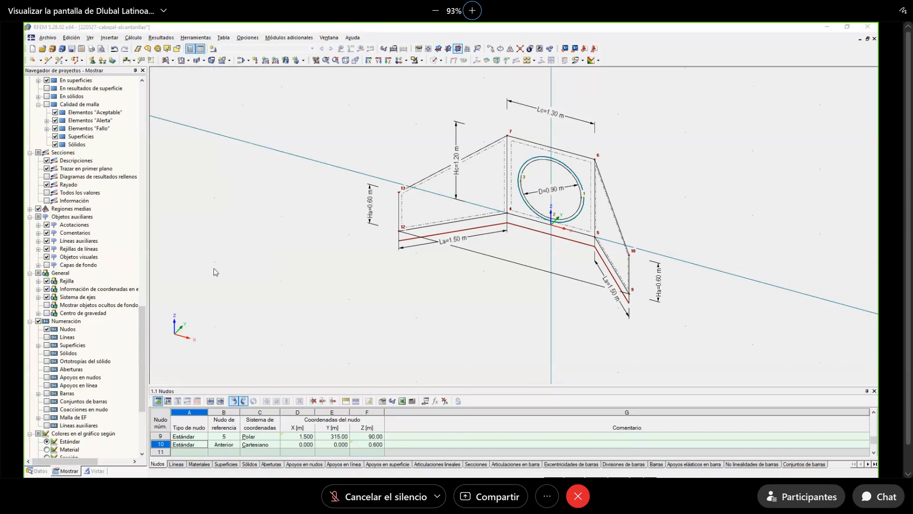
{"action": "left_click", "coordinate": [370, 242]}
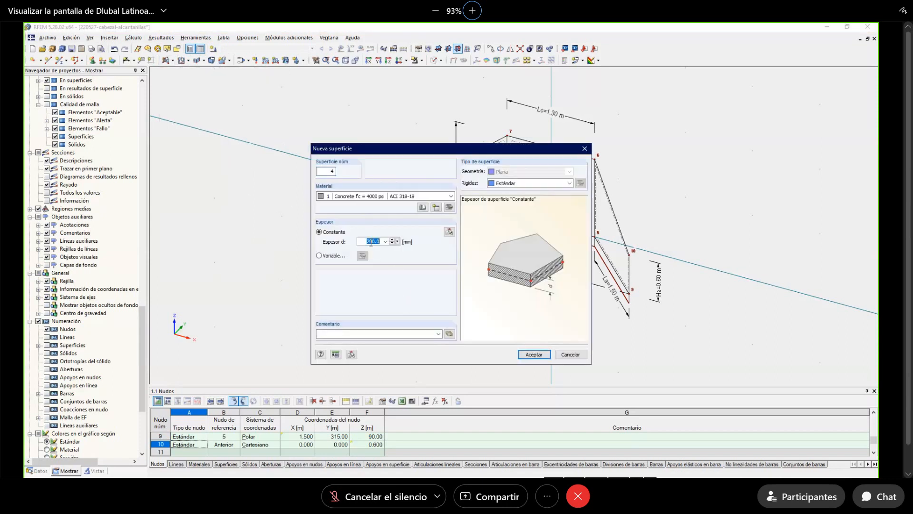
{"action": "type", "text": "100.0"}
{"action": "left_click", "coordinate": [397, 242]}
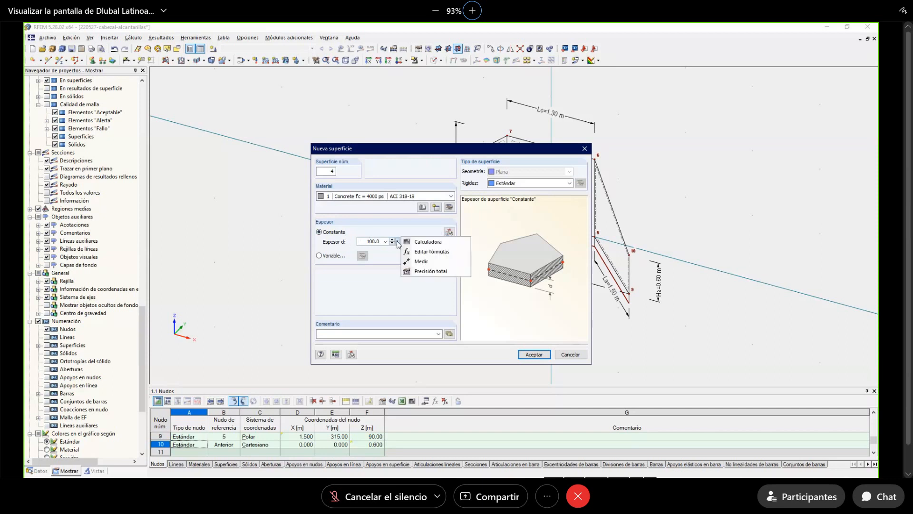
{"action": "left_click", "coordinate": [431, 247]}
{"action": "type", "text": "Es"}
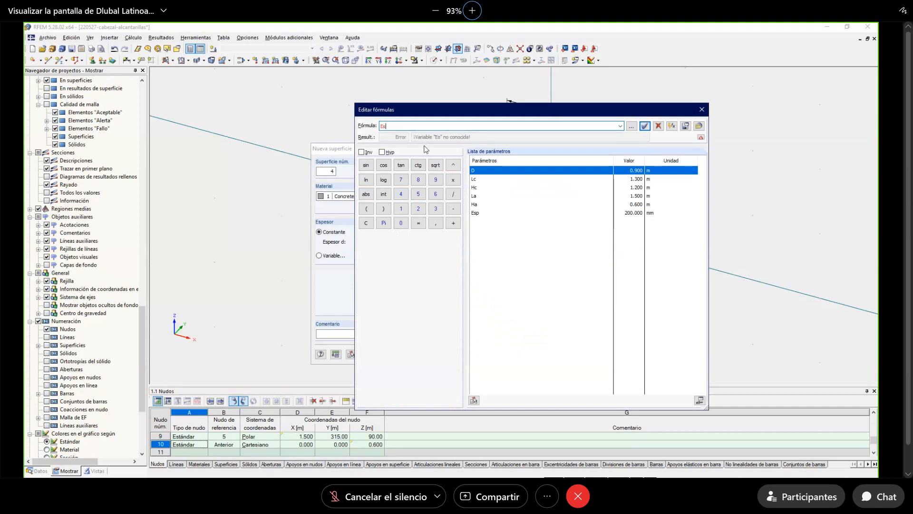
{"action": "type", "text": "p/2"}
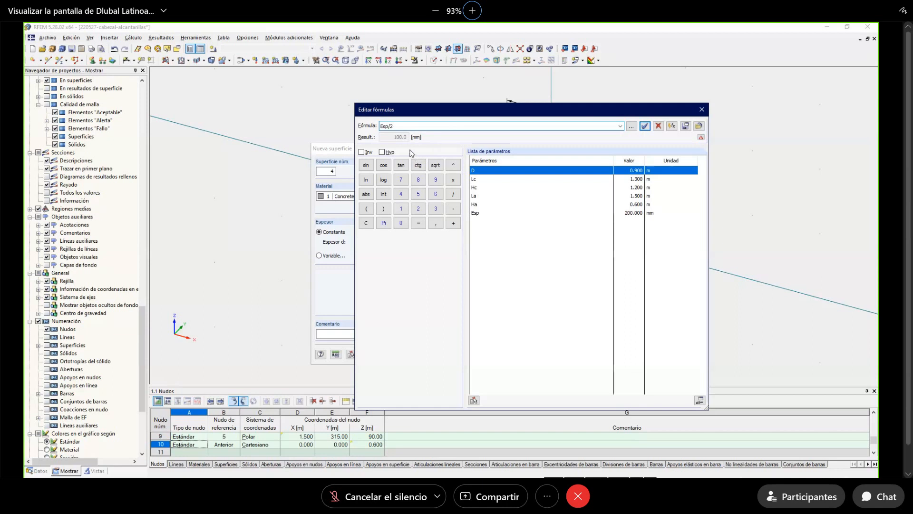
{"action": "left_click", "coordinate": [645, 126]}
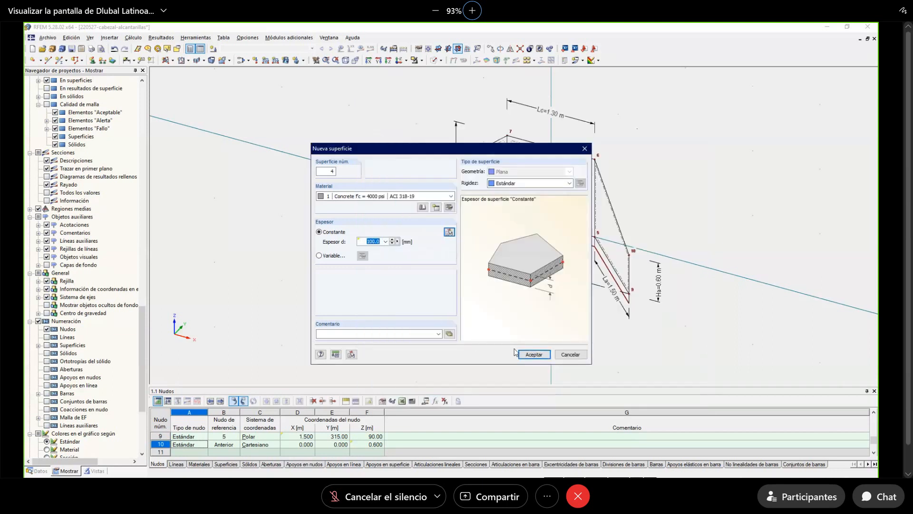
{"action": "left_click", "coordinate": [533, 355]}
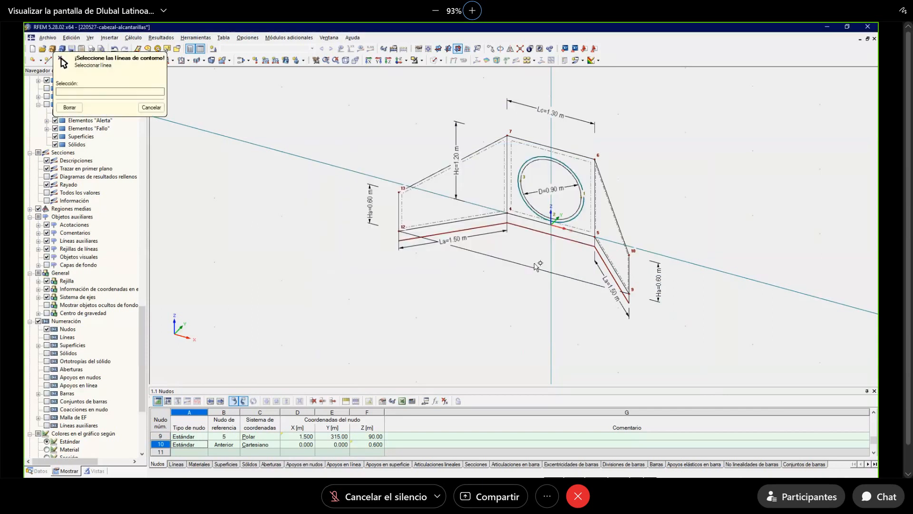
Bound the new floor surface with the walls' three base lines and the line between nodes 12 and 9, and show it rendered.
{"action": "left_click", "coordinate": [485, 218]}
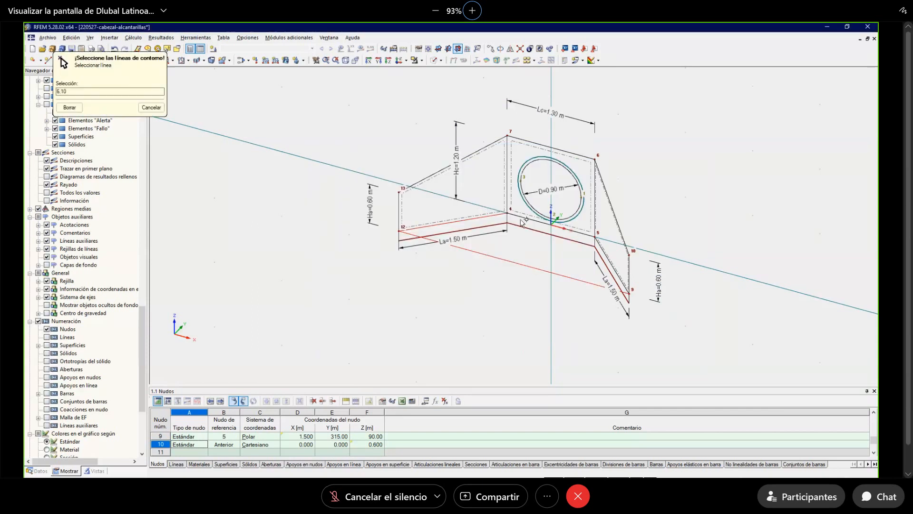
{"action": "left_click", "coordinate": [523, 219]}
{"action": "left_click", "coordinate": [605, 253]}
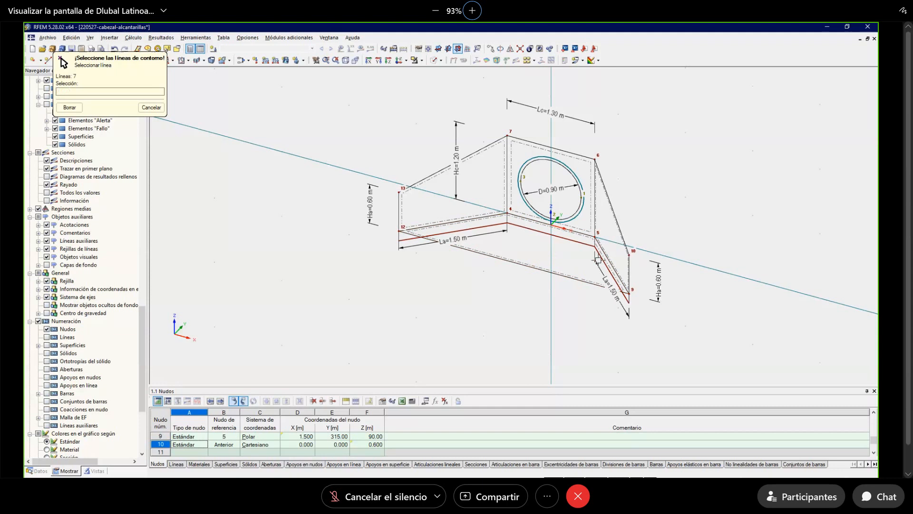
{"action": "right_click", "coordinate": [392, 321]}
{"action": "left_click", "coordinate": [433, 60]}
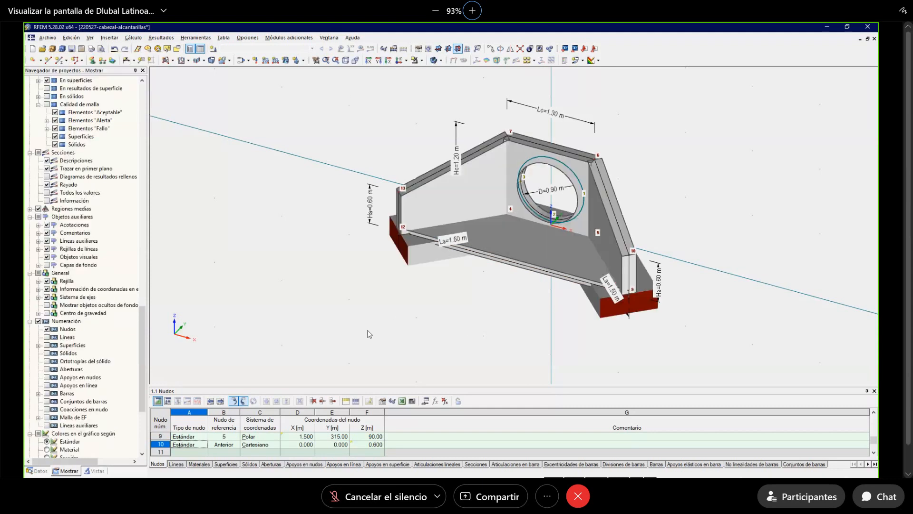
Set the floor surface's eccentricity ez with the formula Esp/4.
{"action": "scroll", "coordinate": [486, 293], "scroll_direction": "up", "scroll_amount": 2}
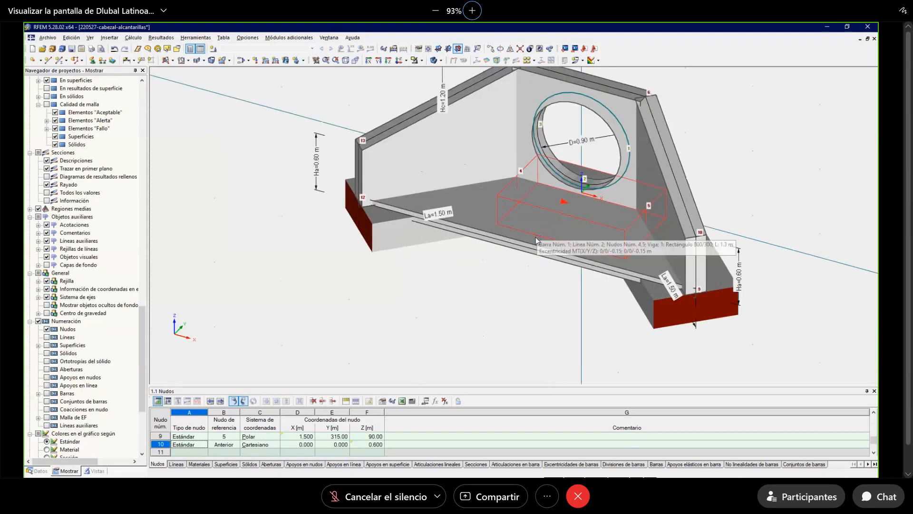
{"action": "double_click", "coordinate": [536, 242]}
{"action": "key", "text": "Escape"}
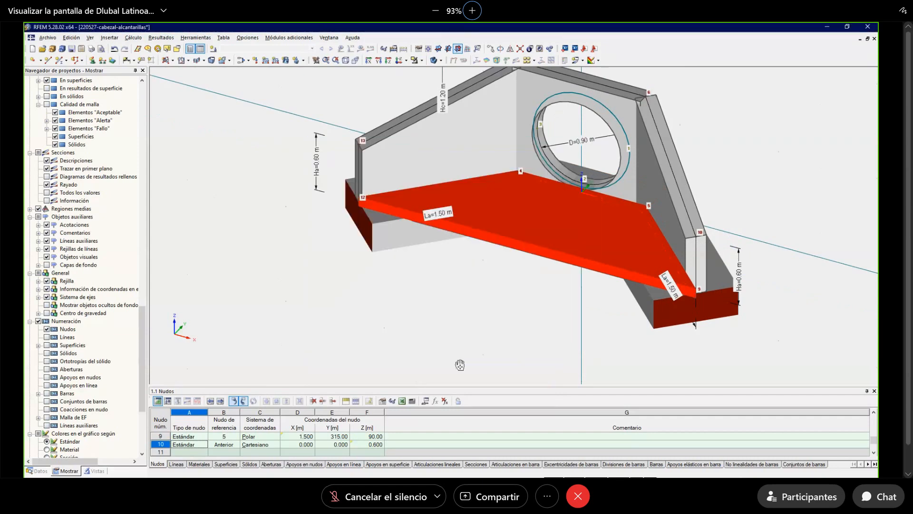
{"action": "middle_click_drag", "start_coordinate": [461, 365], "coordinate": [464, 344], "text": "ctrl"}
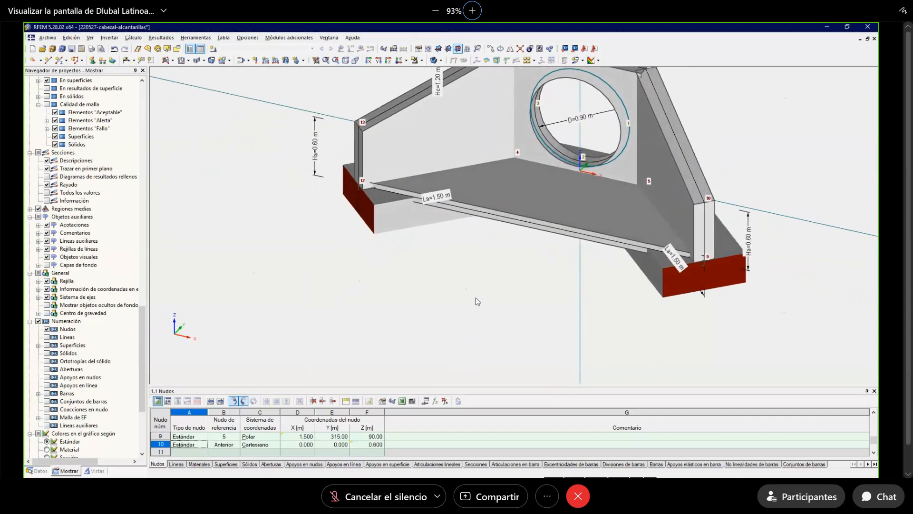
{"action": "middle_click_drag", "start_coordinate": [499, 204], "coordinate": [521, 225], "text": "ctrl"}
{"action": "double_click", "coordinate": [521, 225]}
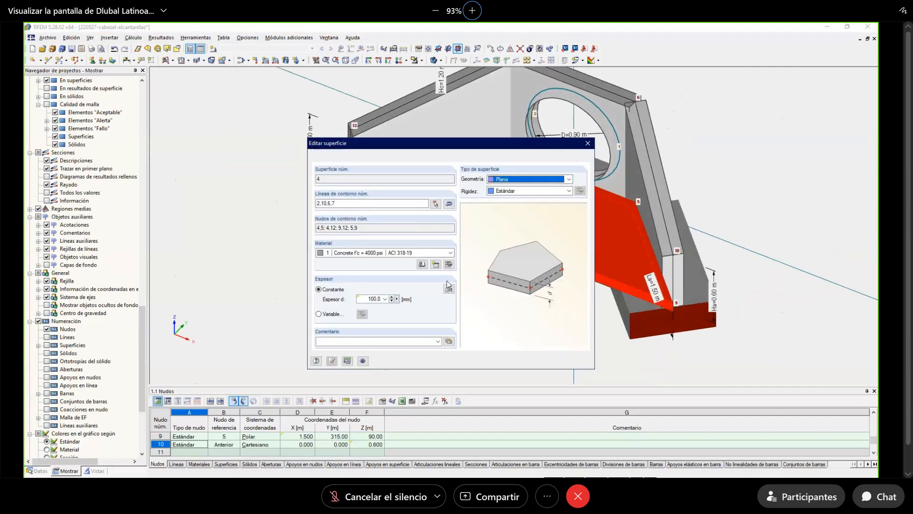
{"action": "left_click", "coordinate": [358, 157]}
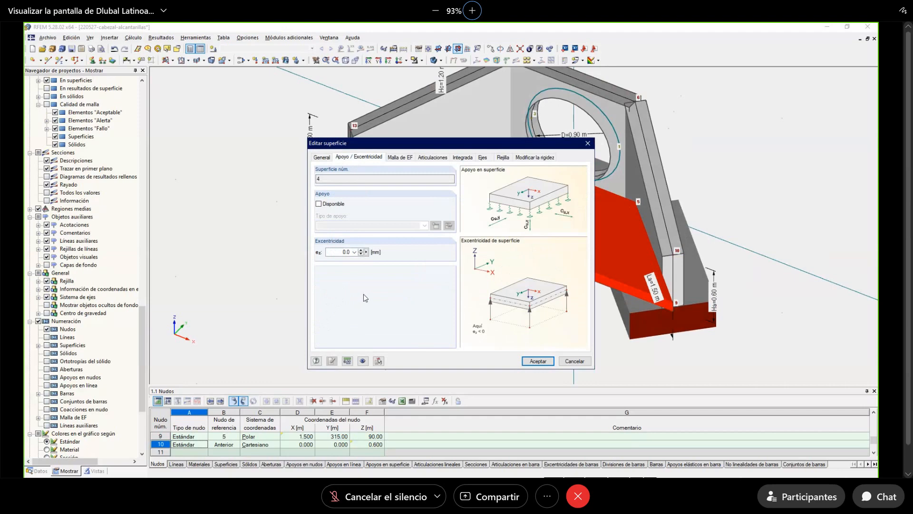
{"action": "left_click", "coordinate": [366, 252]}
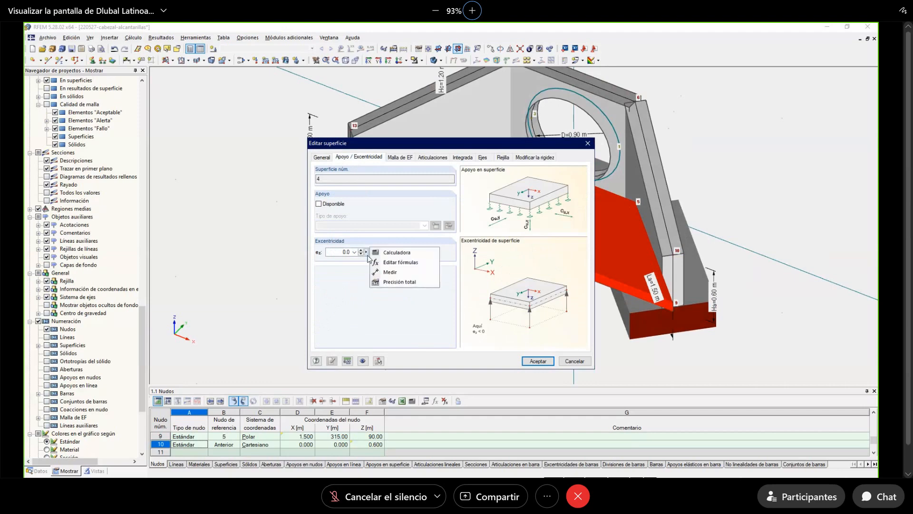
{"action": "left_click", "coordinate": [404, 263]}
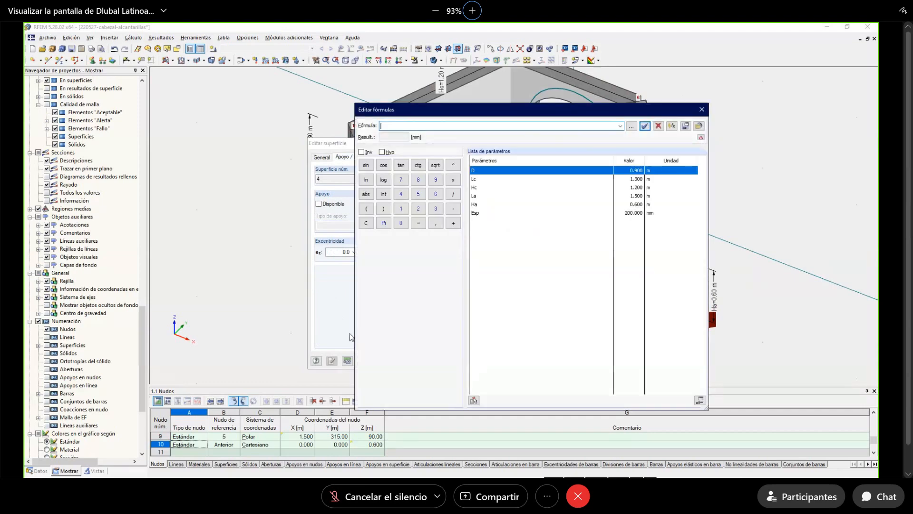
{"action": "double_click", "coordinate": [484, 214]}
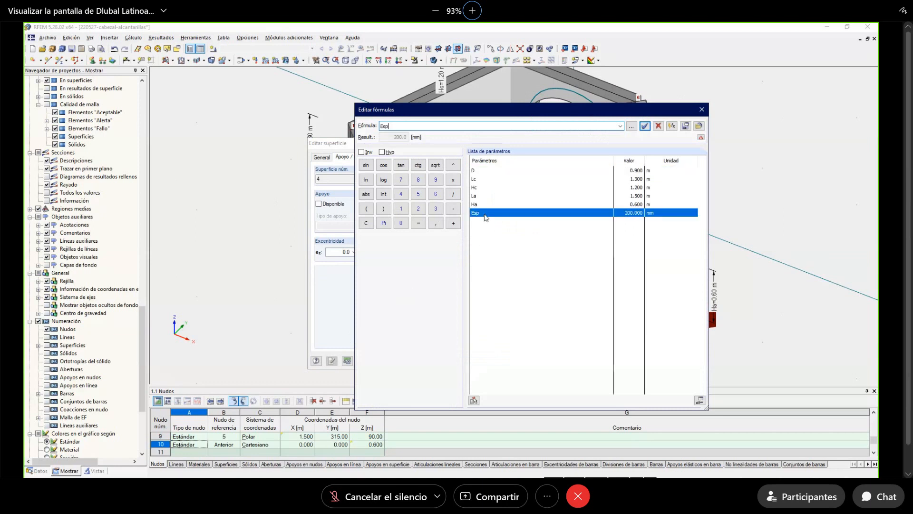
{"action": "type", "text": "/4"}
{"action": "left_click", "coordinate": [645, 126]}
{"action": "left_click", "coordinate": [534, 360]}
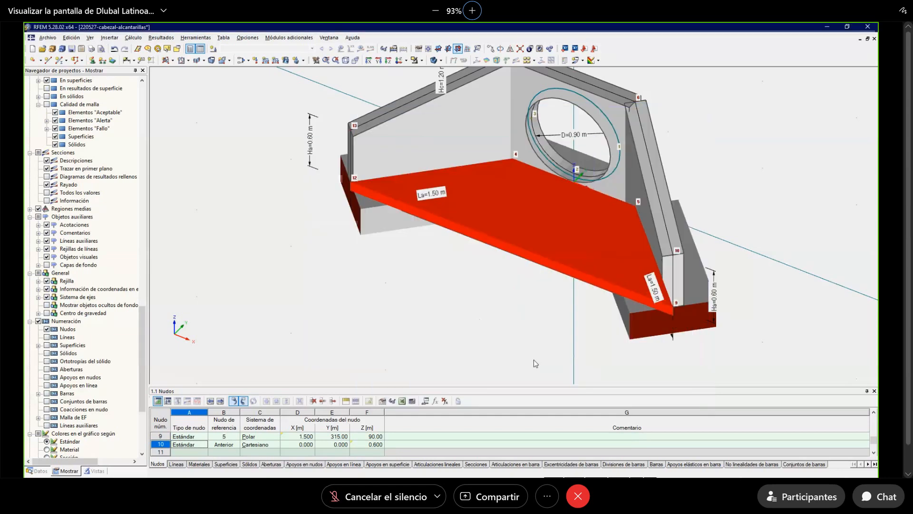
Set the diameter parameter D to 1.5 m and update the model.
{"action": "middle_click_drag", "start_coordinate": [493, 321], "coordinate": [583, 265], "text": "ctrl"}
{"action": "scroll", "coordinate": [539, 279], "scroll_direction": "down", "scroll_amount": 2}
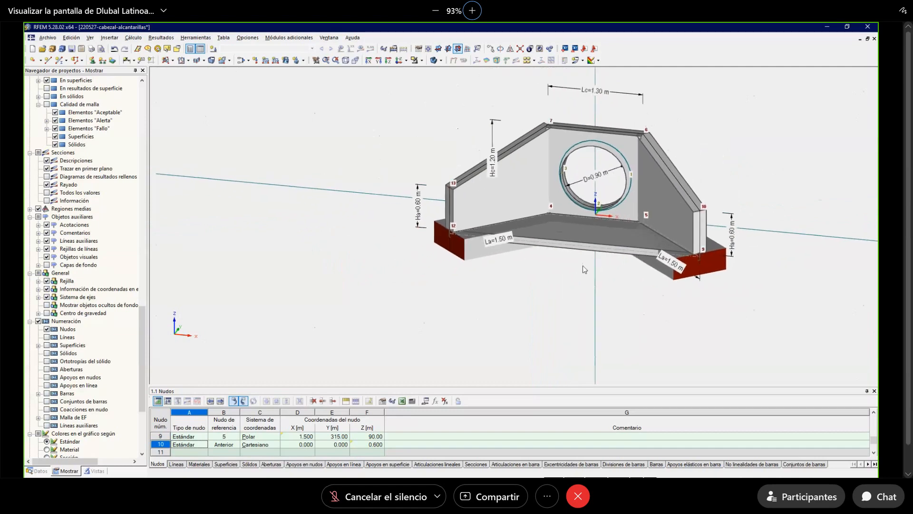
{"action": "left_click", "coordinate": [425, 401]}
{"action": "double_click", "coordinate": [150, 98]}
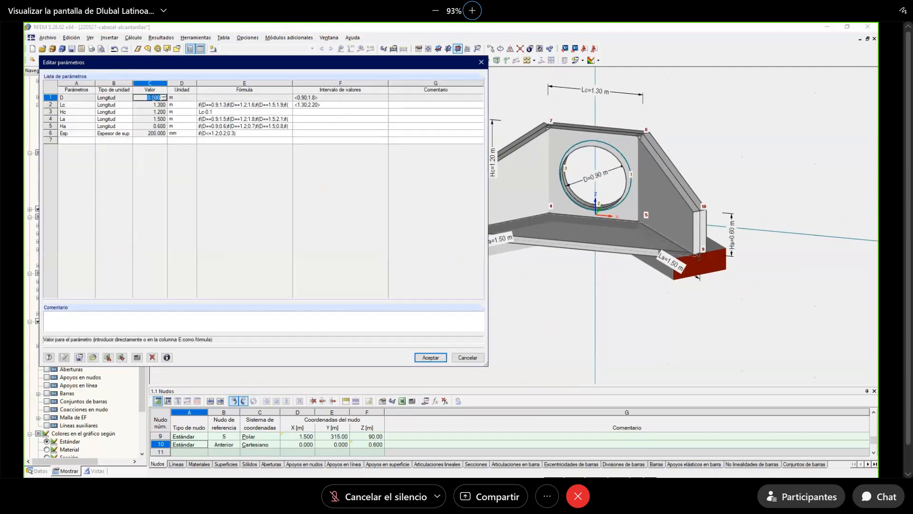
{"action": "type", "text": "1.5"}
{"action": "key", "text": "Tab"}
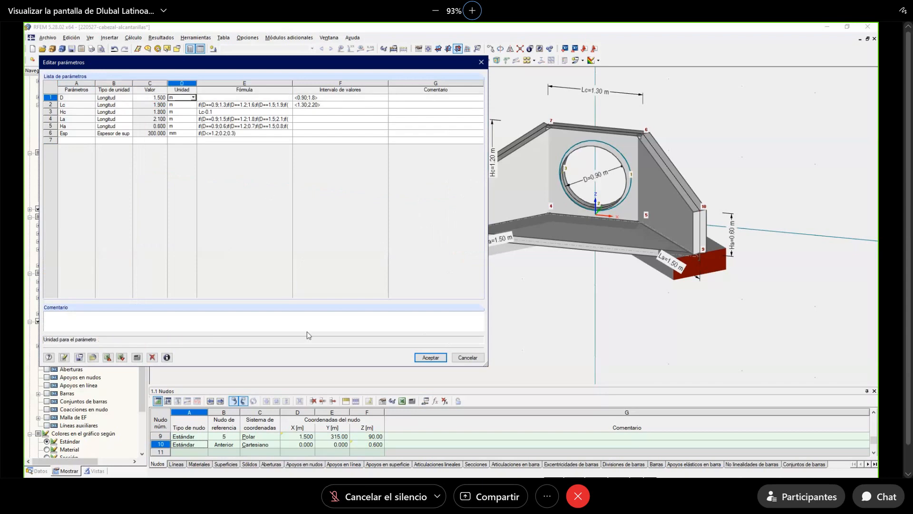
{"action": "left_click", "coordinate": [430, 357]}
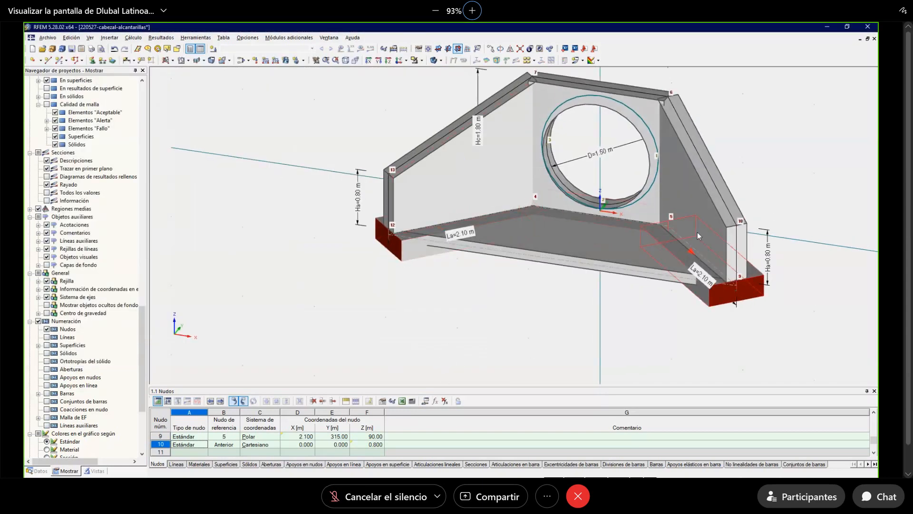
Check the floor surface's eccentricity and thickness and the right wing wall's thickness in the updated model.
{"action": "double_click", "coordinate": [607, 251]}
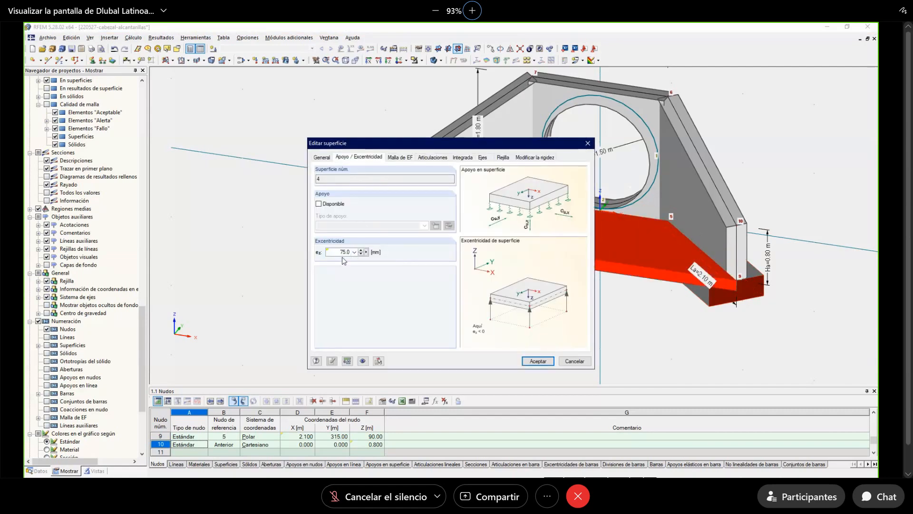
{"action": "left_click", "coordinate": [322, 158]}
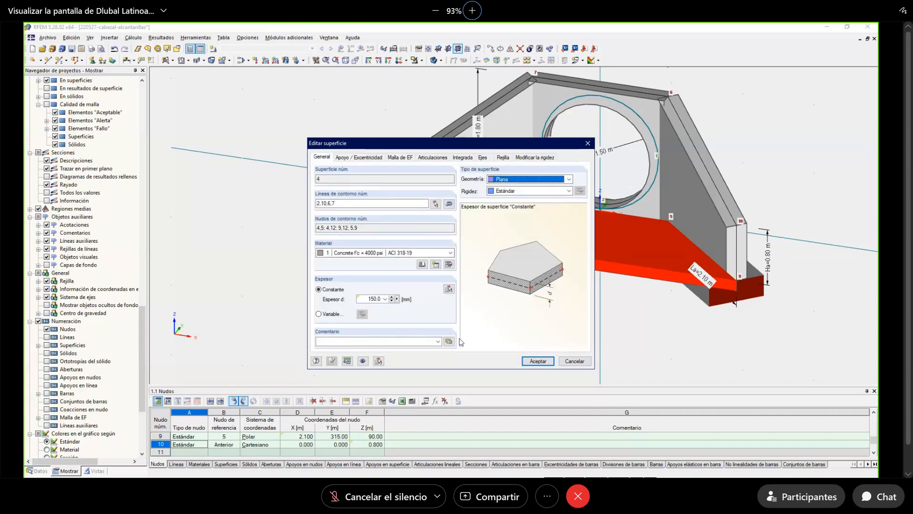
{"action": "left_click", "coordinate": [538, 361]}
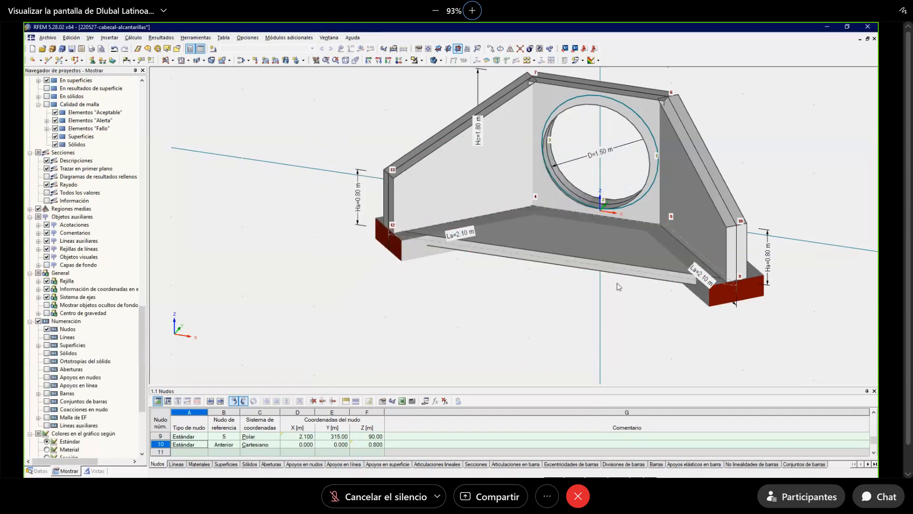
{"action": "double_click", "coordinate": [687, 238]}
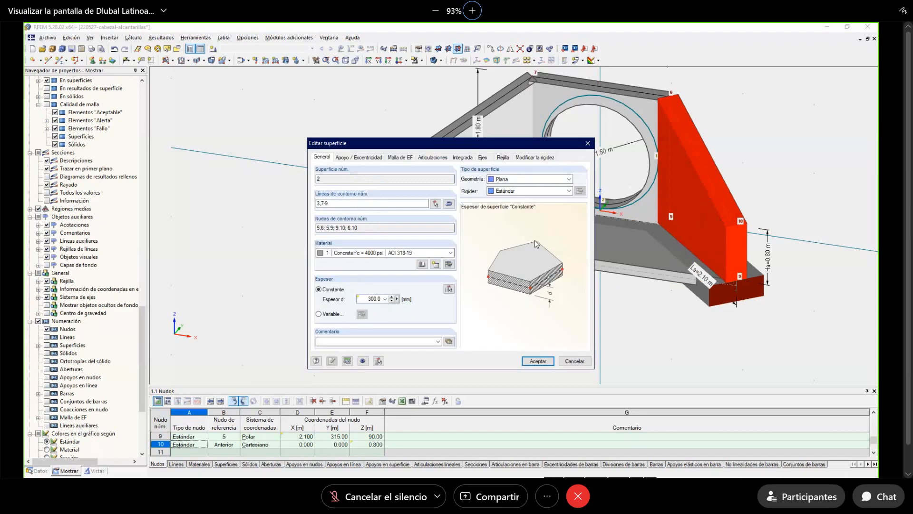
{"action": "left_click", "coordinate": [538, 361]}
Display the whole headwall in perspective view and save the model.
{"action": "middle_click_drag", "start_coordinate": [494, 324], "coordinate": [393, 251], "text": "ctrl"}
{"action": "left_click", "coordinate": [355, 60]}
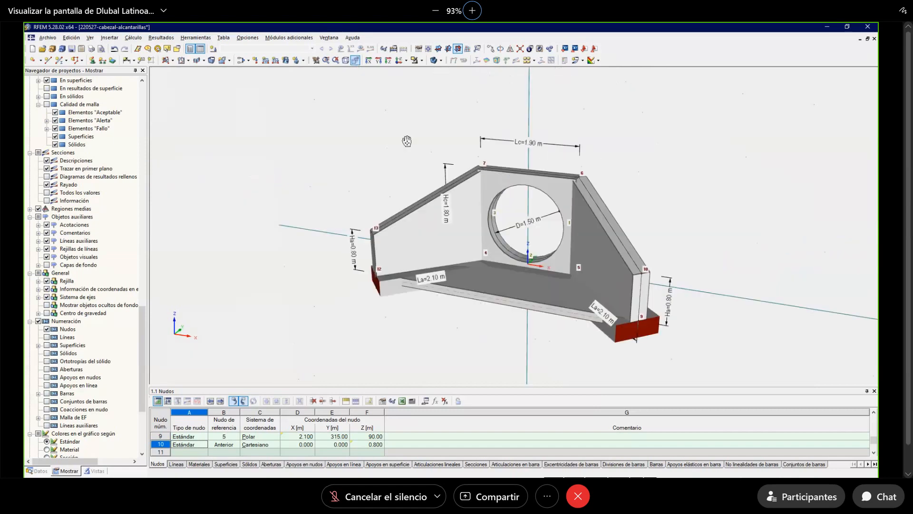
{"action": "middle_click_drag", "start_coordinate": [406, 140], "coordinate": [359, 111]}
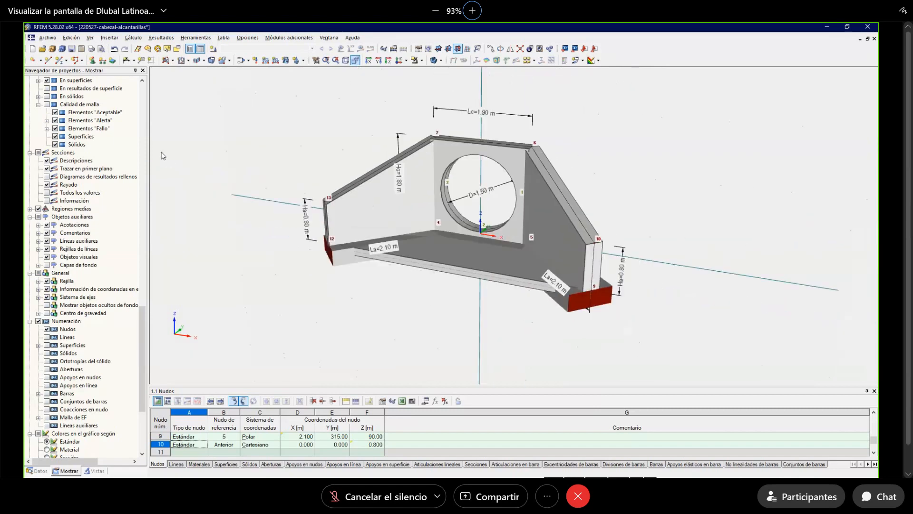
{"action": "left_click", "coordinate": [71, 49]}
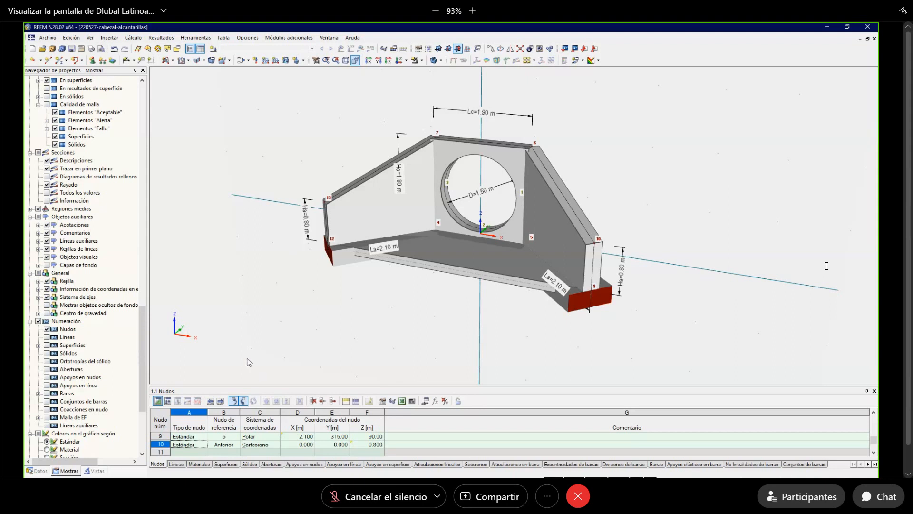
Select the whole headwall and examine its centre of gravity information, including the material weight and the coating surface area.
{"action": "left_click_drag", "start_coordinate": [246, 358], "coordinate": [673, 116]}
{"action": "right_click", "coordinate": [555, 203]}
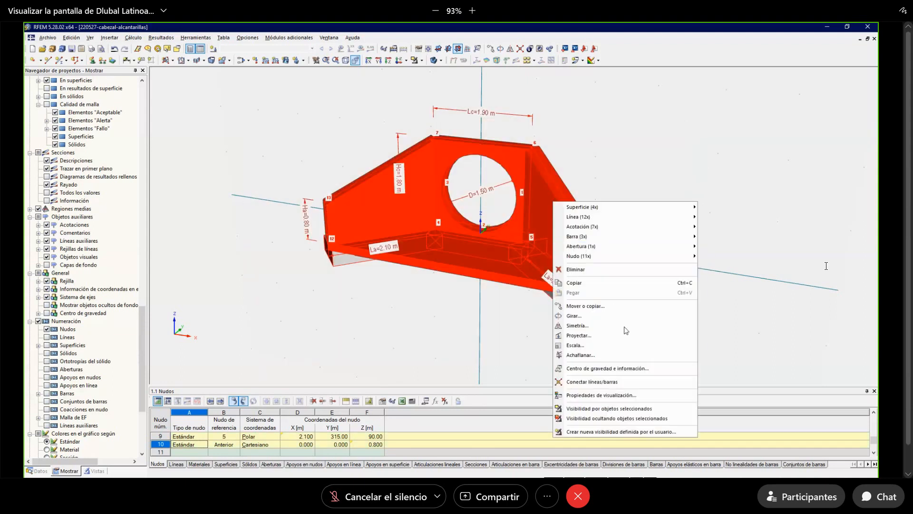
{"action": "left_click", "coordinate": [627, 369]}
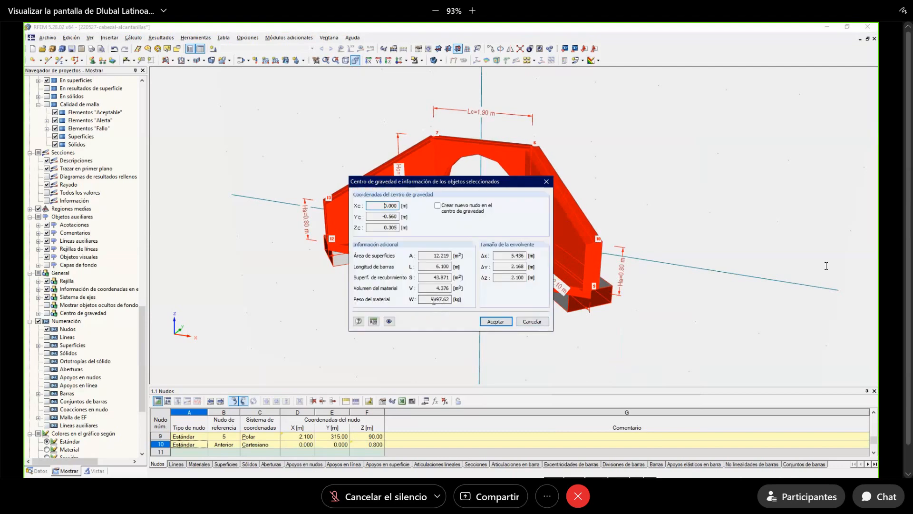
{"action": "left_click_drag", "start_coordinate": [427, 299], "coordinate": [468, 302]}
{"action": "left_click_drag", "start_coordinate": [421, 277], "coordinate": [457, 288]}
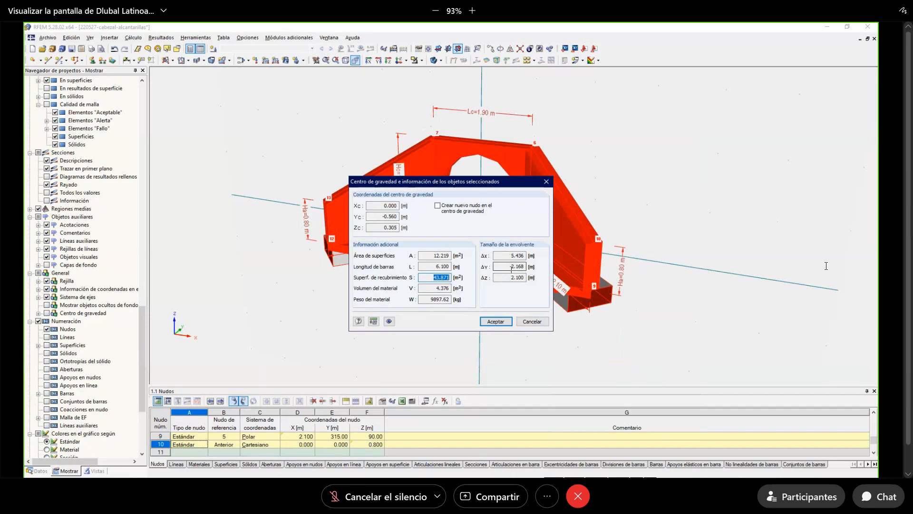
Examine the headwall's envelope size in the centre of gravity information and close it.
{"action": "left_click_drag", "start_coordinate": [501, 267], "coordinate": [521, 267]}
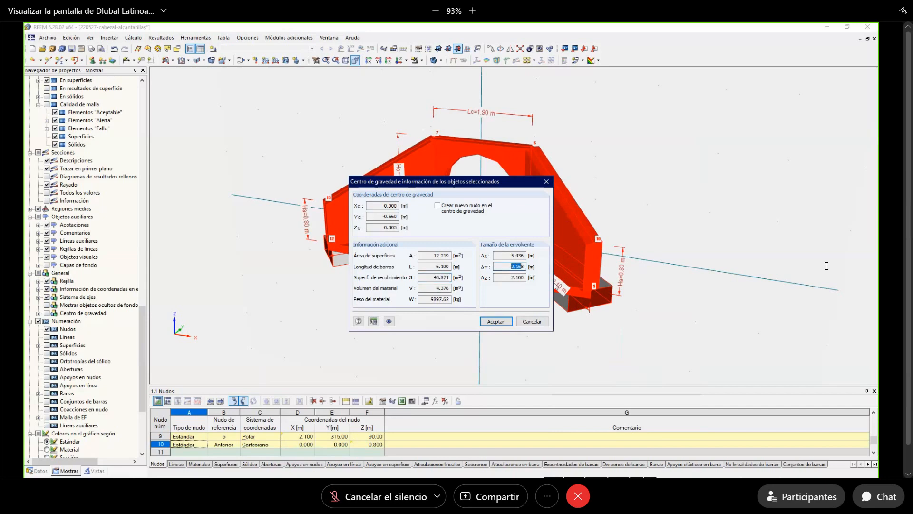
{"action": "left_click", "coordinate": [494, 321]}
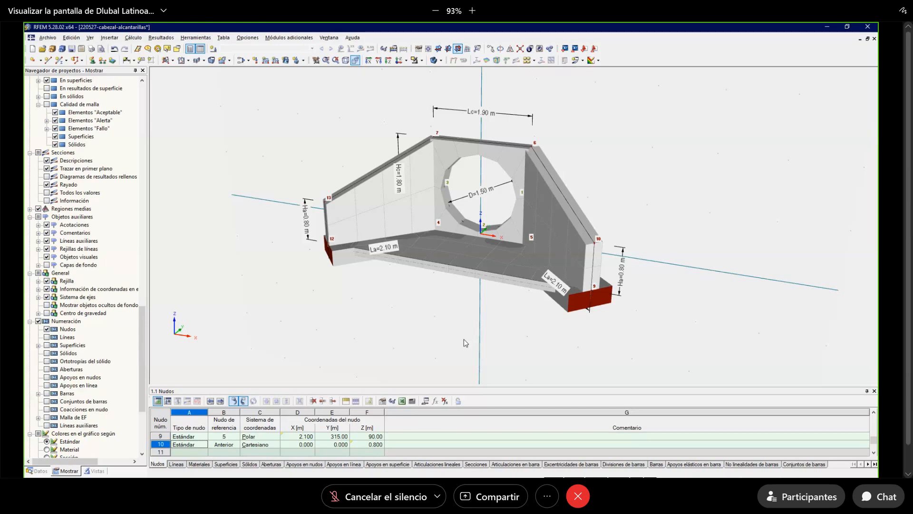
Add a new member of type Viga along the floor's front edge line between nodes 9 and 12.
{"action": "scroll", "coordinate": [457, 326], "scroll_direction": "up", "scroll_amount": 3}
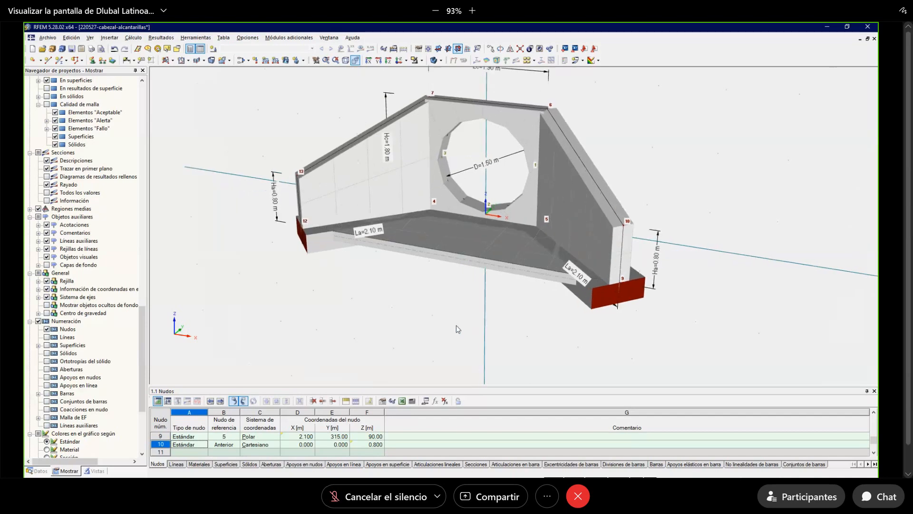
{"action": "middle_click_drag", "start_coordinate": [457, 320], "coordinate": [458, 365]}
{"action": "middle_click_drag", "start_coordinate": [458, 364], "coordinate": [482, 300], "text": "ctrl"}
{"action": "scroll", "coordinate": [482, 301], "scroll_direction": "up", "scroll_amount": 2}
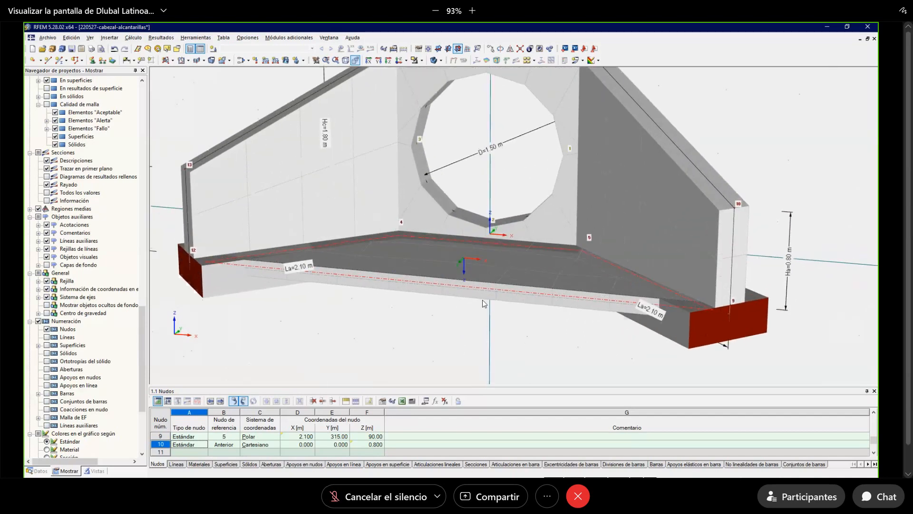
{"action": "mouse_move", "coordinate": [500, 349]}
{"action": "middle_mouse_down"}
{"action": "mouse_move", "coordinate": [501, 371]}
{"action": "mouse_move", "coordinate": [512, 351]}
{"action": "middle_mouse_up"}
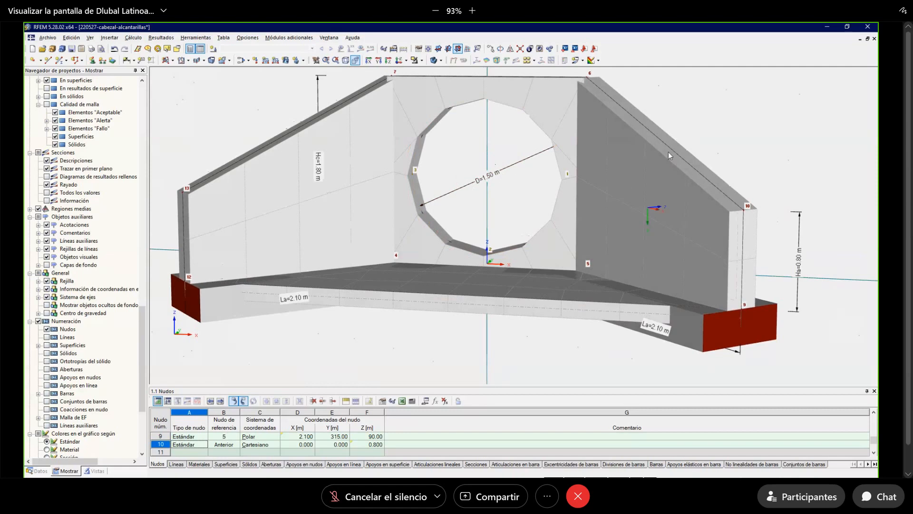
{"action": "middle_click_drag", "start_coordinate": [685, 131], "coordinate": [695, 159], "text": "ctrl"}
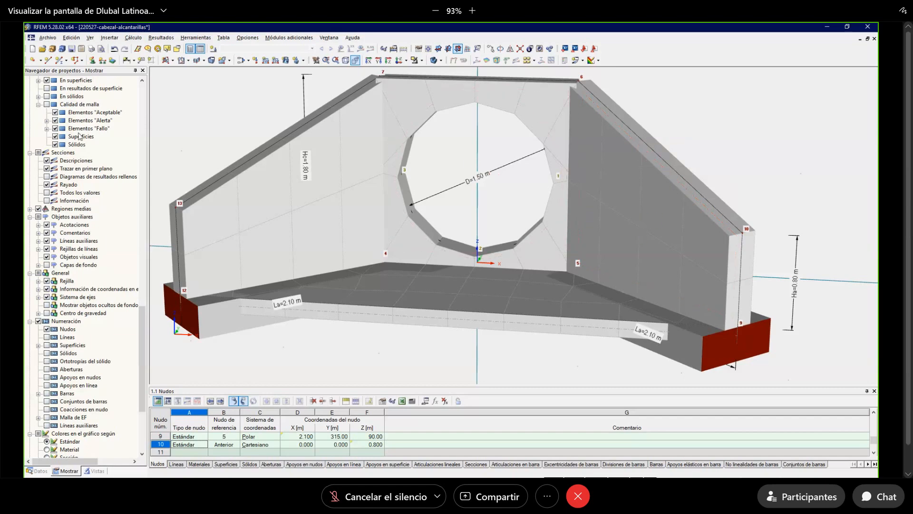
{"action": "left_click", "coordinate": [59, 60]}
{"action": "key", "text": "Return"}
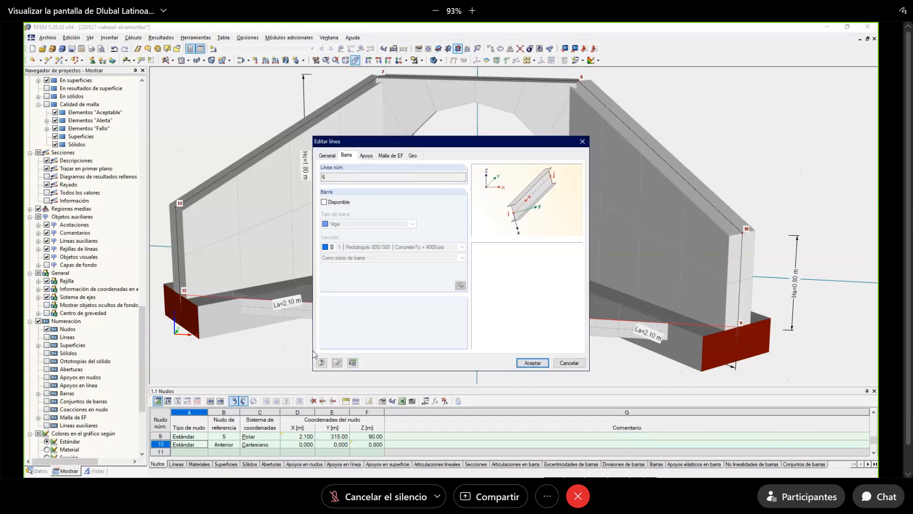
{"action": "left_click", "coordinate": [344, 203]}
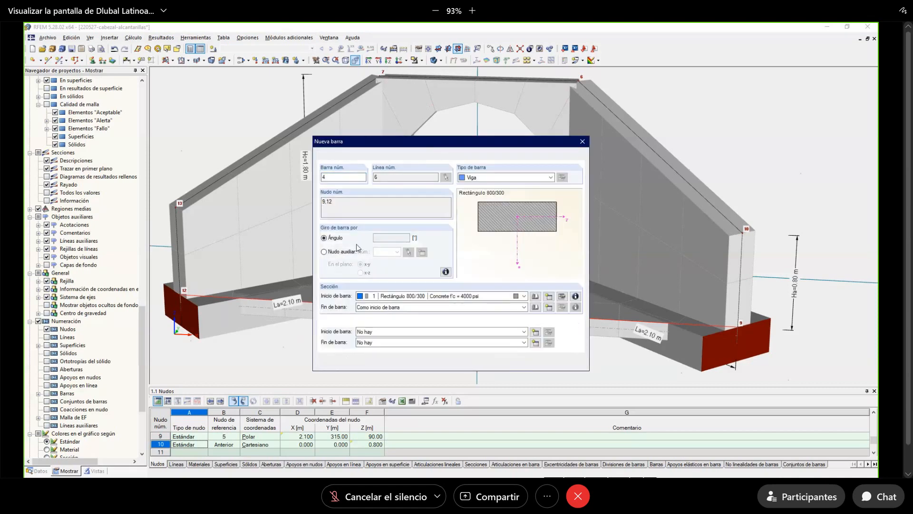
Give the new front beam a rectangular 200/300 mm section in Concrete f'c = 4000 psi and create it.
{"action": "left_click", "coordinate": [535, 296]}
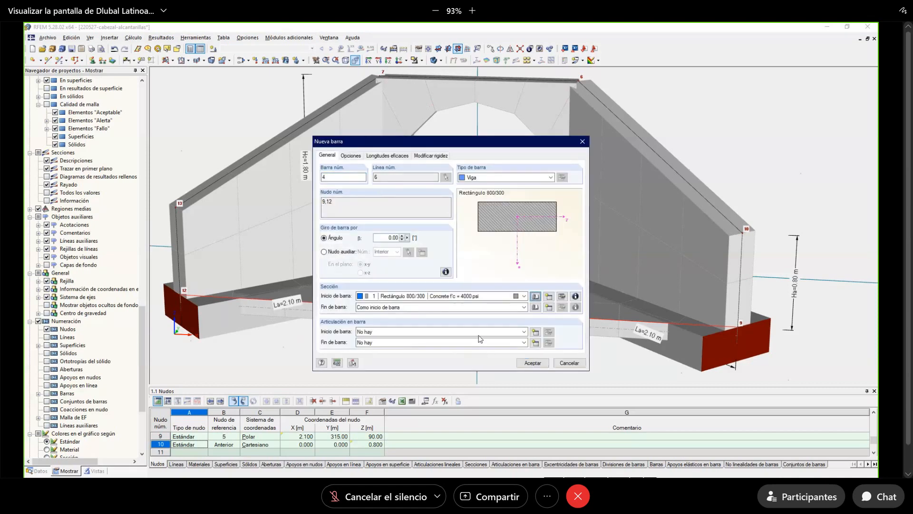
{"action": "key", "text": "Escape"}
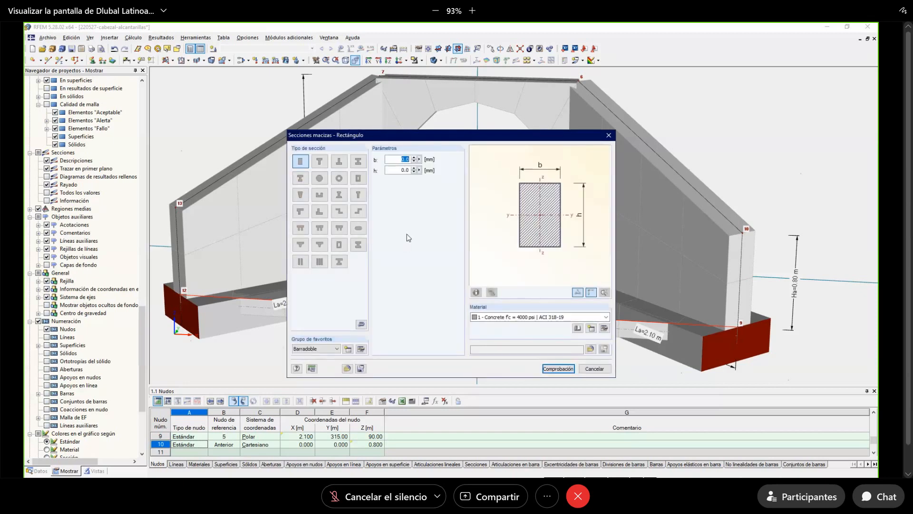
{"action": "type", "text": "22"}
{"action": "type", "text": "0"}
{"action": "key", "text": "Tab"}
{"action": "type", "text": "3"}
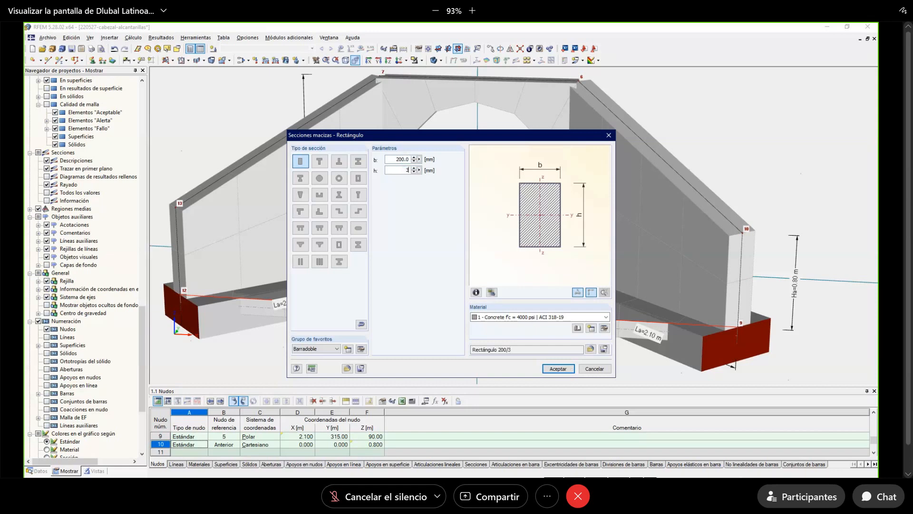
{"action": "key", "text": "Tab"}
{"action": "left_click", "coordinate": [558, 369]}
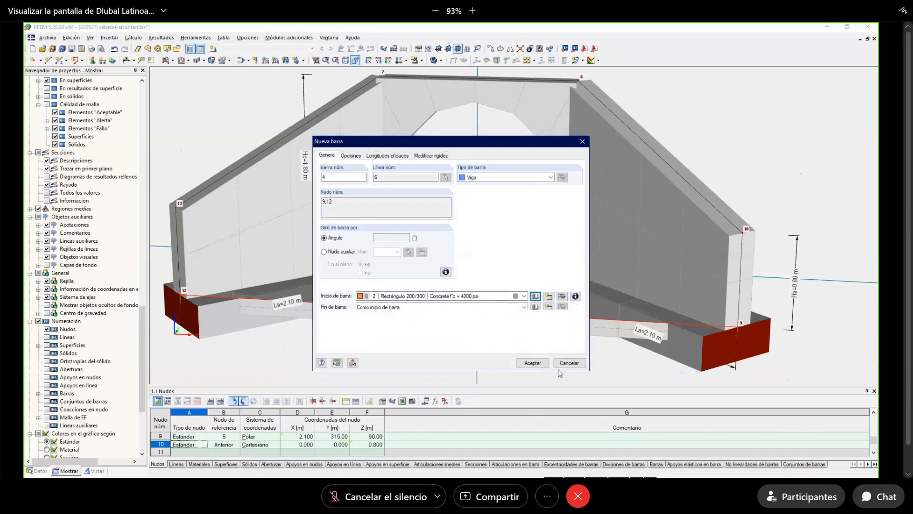
{"action": "left_click", "coordinate": [531, 364]}
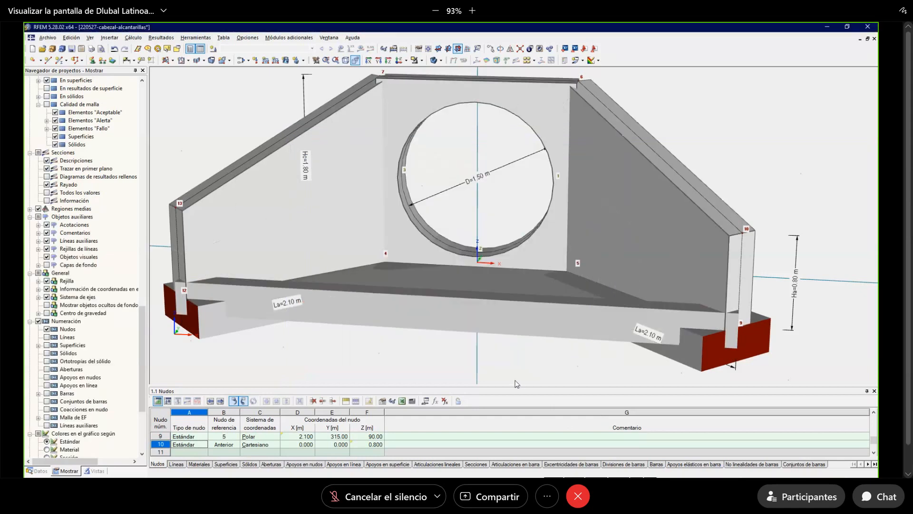
Assign the front beam a new eccentricity with top-middle section alignment and axial offset from adjoining members at both ends.
{"action": "middle_click_drag", "start_coordinate": [523, 369], "coordinate": [507, 335]}
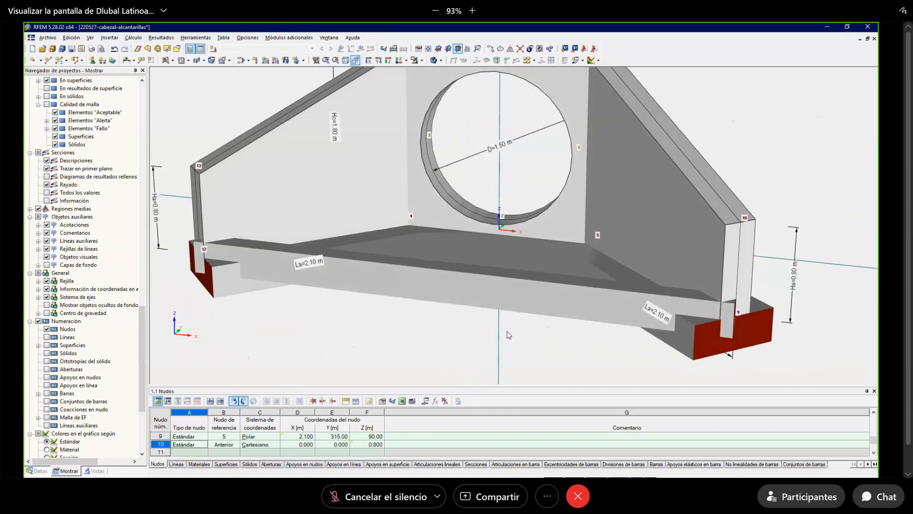
{"action": "double_click", "coordinate": [504, 296]}
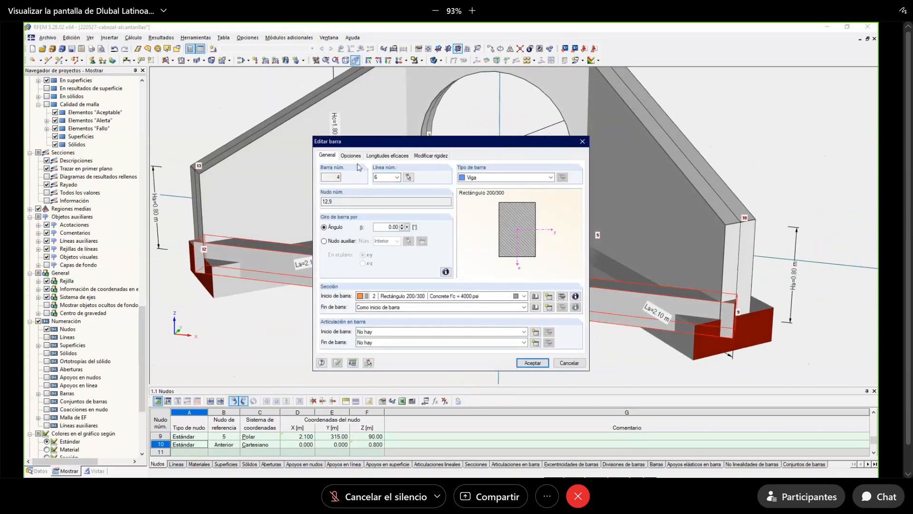
{"action": "left_click", "coordinate": [351, 155]}
{"action": "left_click", "coordinate": [448, 205]}
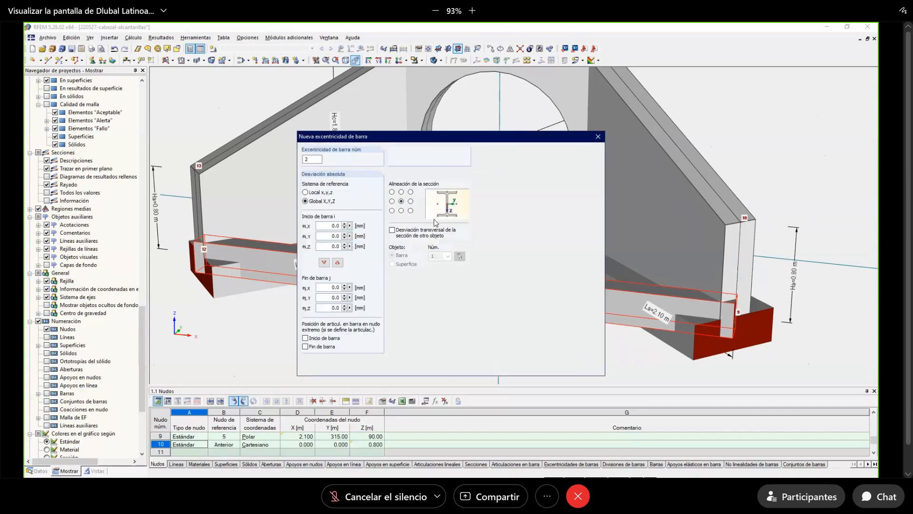
{"action": "left_click", "coordinate": [401, 192]}
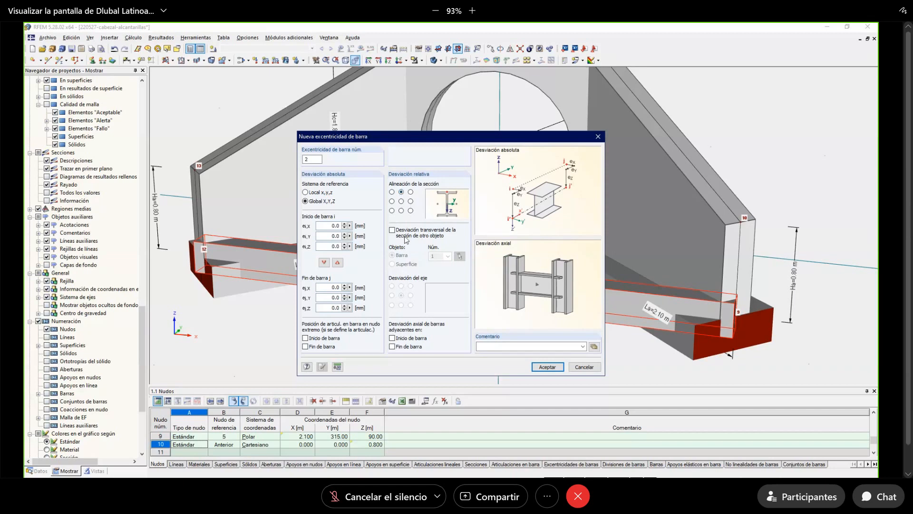
{"action": "left_click", "coordinate": [415, 338]}
{"action": "left_click", "coordinate": [412, 347]}
{"action": "left_click", "coordinate": [547, 367]}
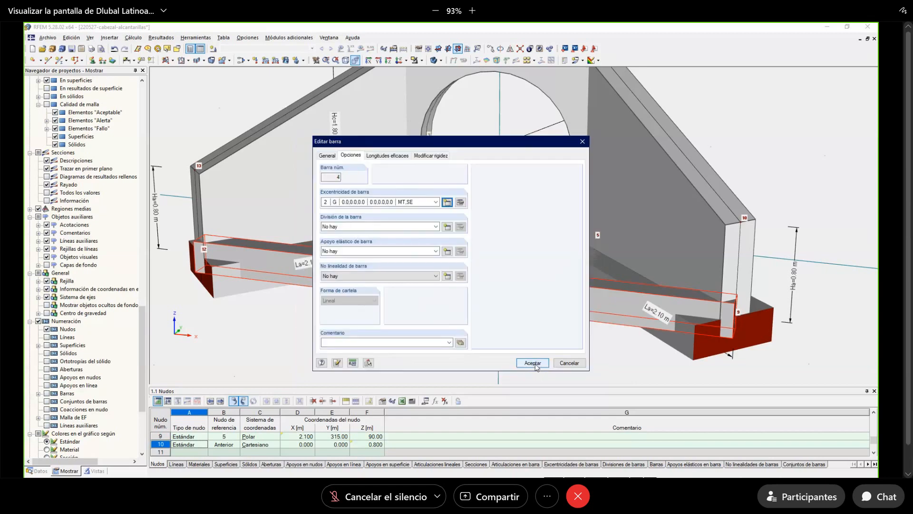
{"action": "left_click", "coordinate": [533, 363]}
Inspect the front beam's end joints with the wing wall base beams and its fit under the floor.
{"action": "middle_click_drag", "start_coordinate": [532, 364], "coordinate": [789, 319]}
{"action": "scroll", "coordinate": [349, 314], "scroll_direction": "up", "scroll_amount": 5}
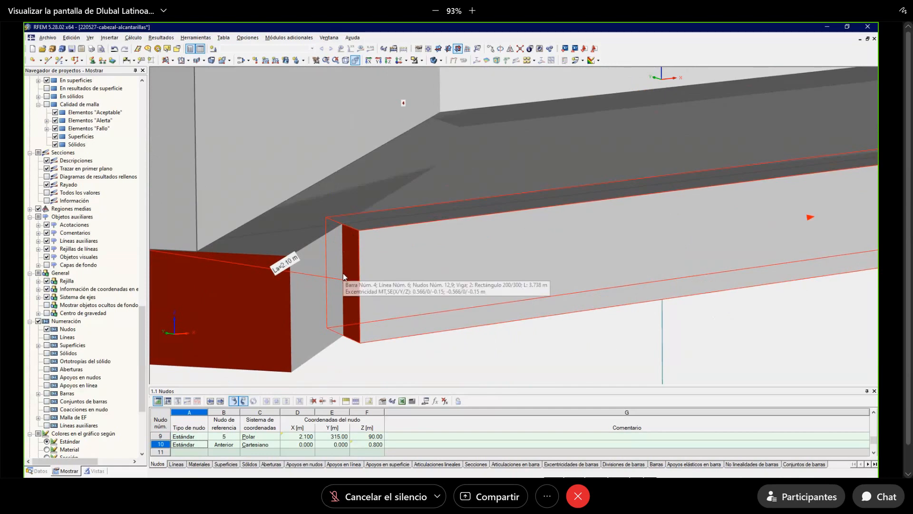
{"action": "scroll", "coordinate": [349, 276], "scroll_direction": "down", "scroll_amount": 3}
{"action": "middle_click_drag", "start_coordinate": [745, 349], "coordinate": [509, 333], "text": "ctrl"}
{"action": "scroll", "coordinate": [459, 165], "scroll_direction": "down", "scroll_amount": 2}
{"action": "middle_click_drag", "start_coordinate": [475, 147], "coordinate": [495, 237], "text": "ctrl"}
{"action": "scroll", "coordinate": [512, 217], "scroll_direction": "down", "scroll_amount": 2}
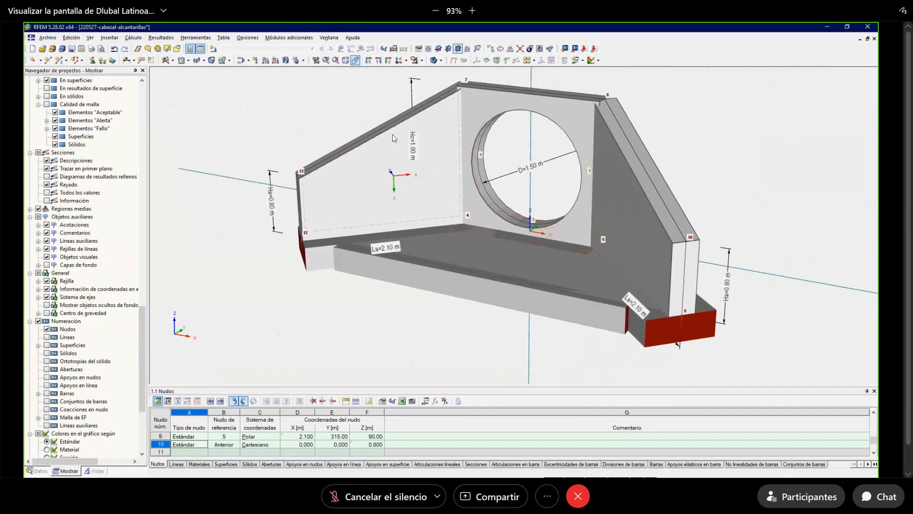
Examine the front beam's offset axis against the floor edge line in wireframe, and restore the solid display.
{"action": "left_click", "coordinate": [430, 65]}
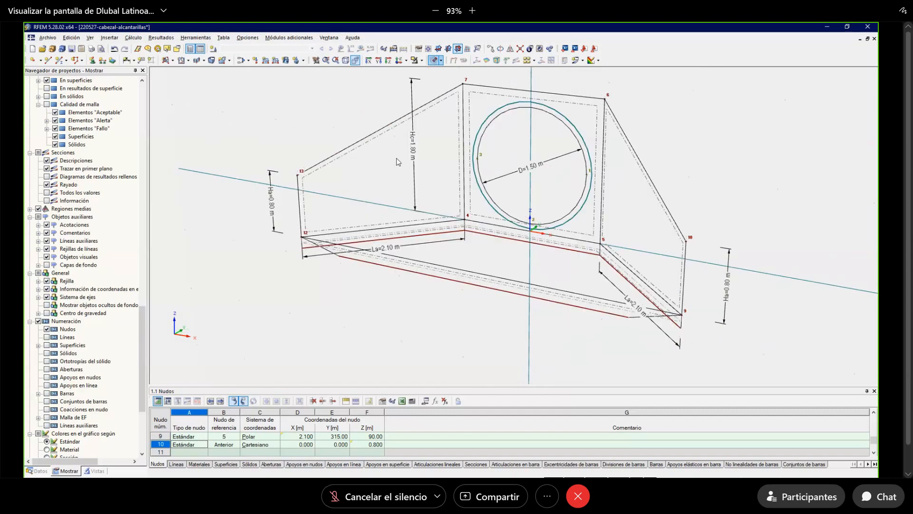
{"action": "scroll", "coordinate": [333, 265], "scroll_direction": "up", "scroll_amount": 4}
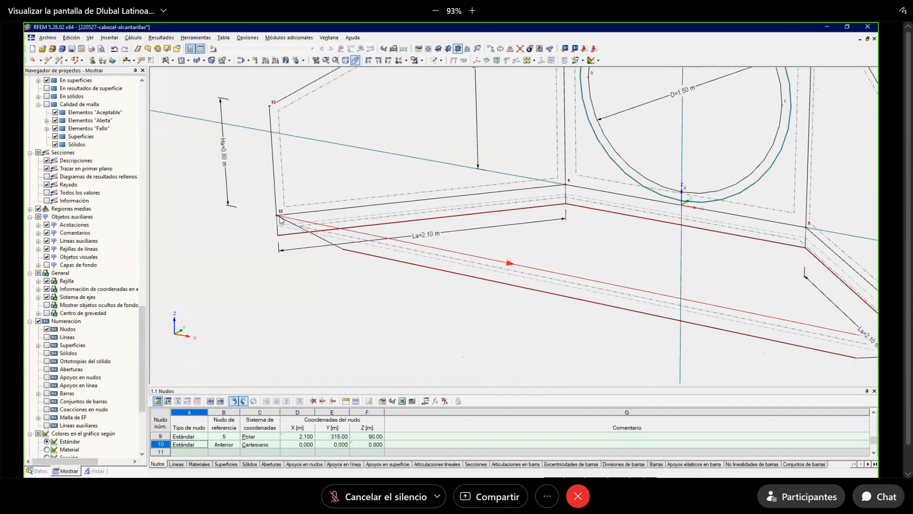
{"action": "scroll", "coordinate": [281, 219], "scroll_direction": "down", "scroll_amount": 2}
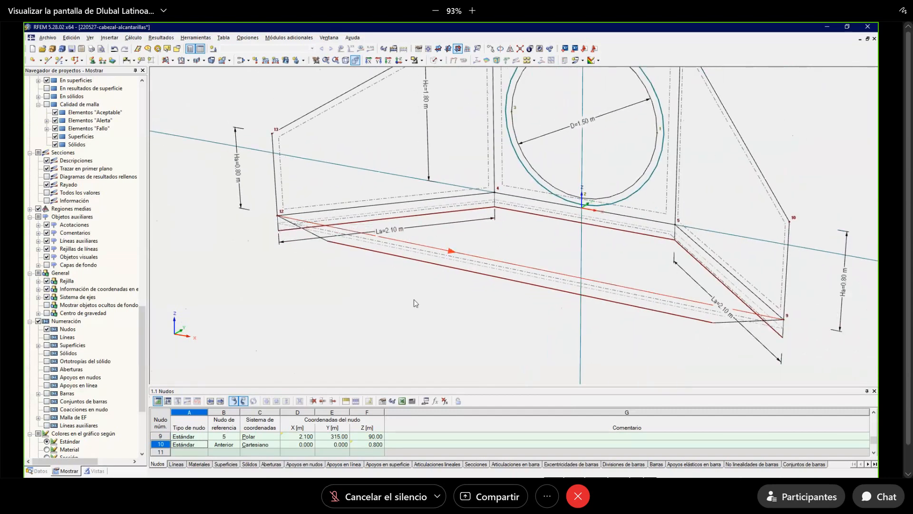
{"action": "left_click", "coordinate": [618, 304]}
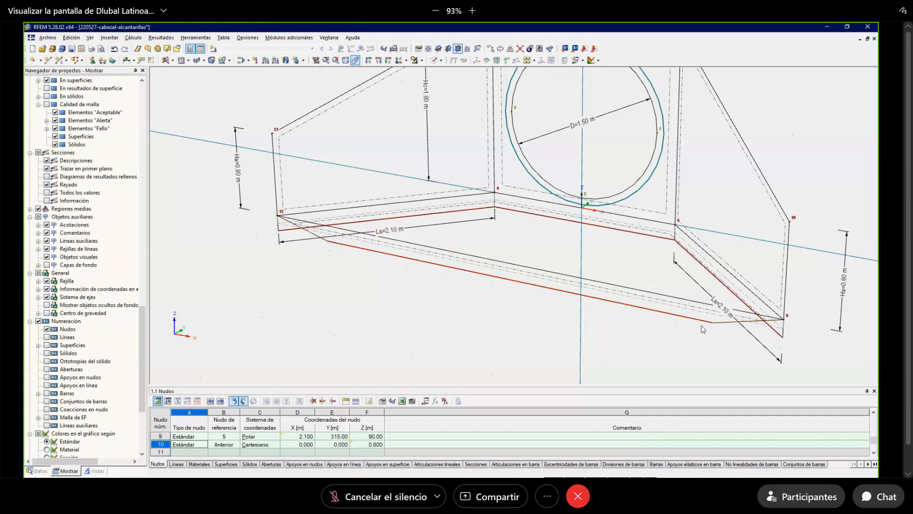
{"action": "left_click", "coordinate": [436, 60]}
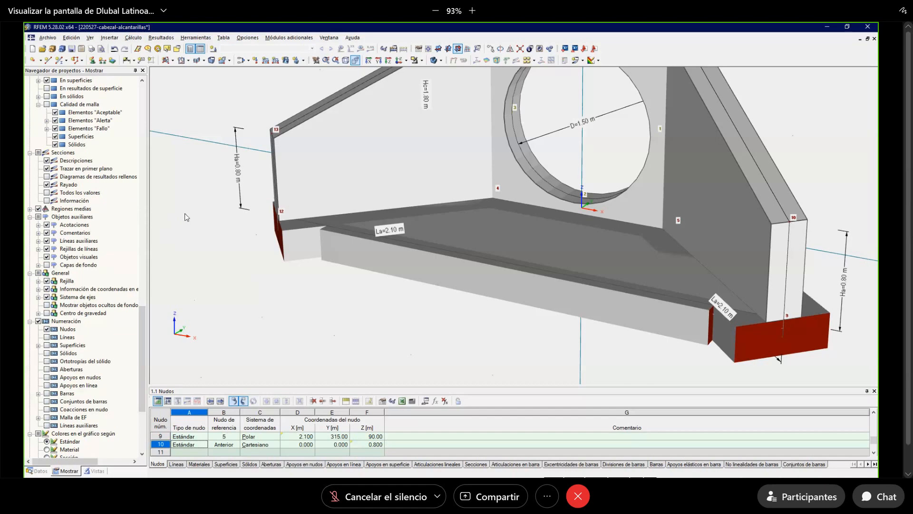
Open the model "ALcantarilla sólido respaldo calculado" and display the global deformations of load case CC2 - Suelo.
{"action": "left_click", "coordinate": [52, 48]}
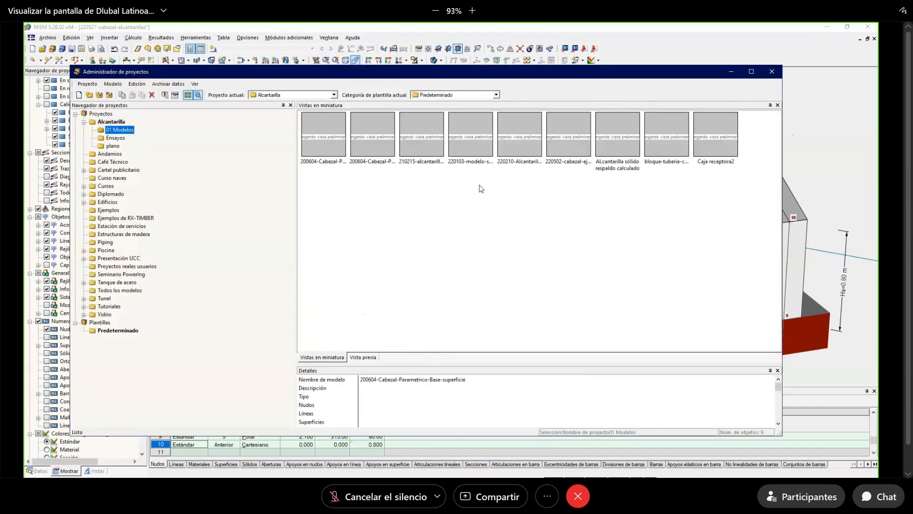
{"action": "double_click", "coordinate": [609, 151]}
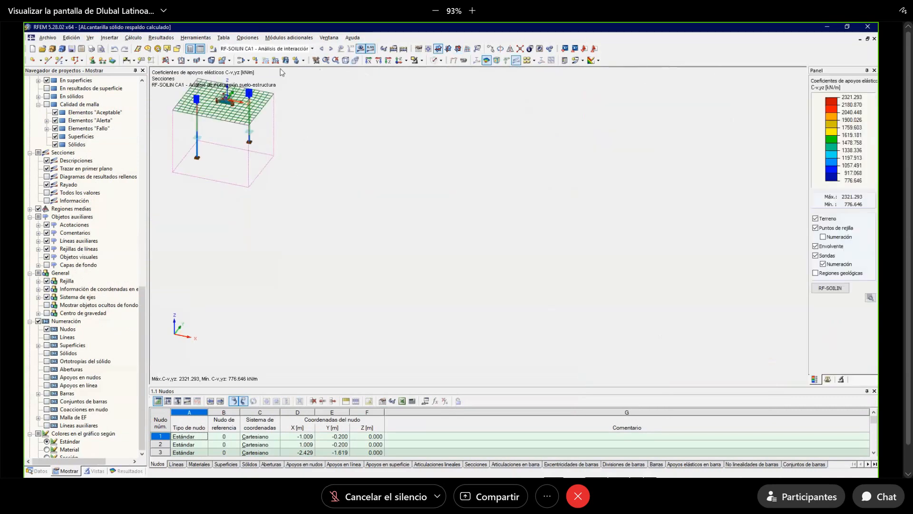
{"action": "left_click", "coordinate": [286, 51]}
{"action": "left_click", "coordinate": [280, 62]}
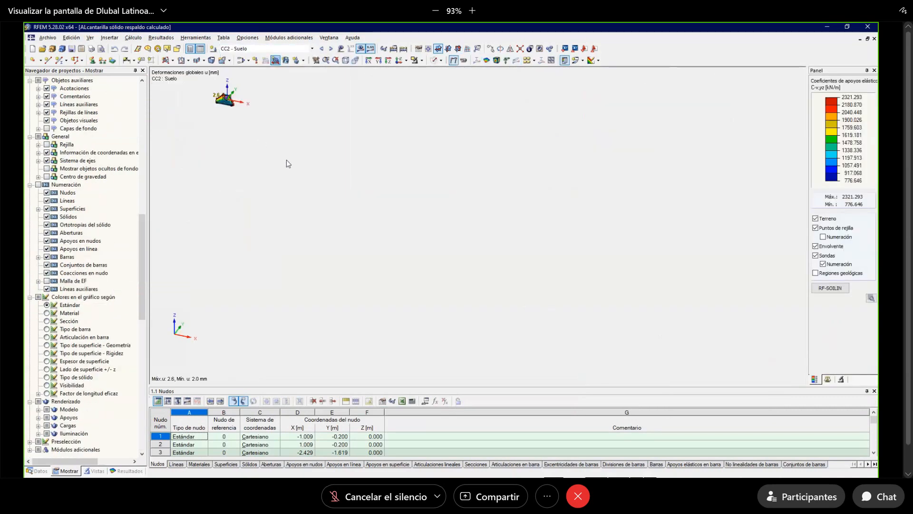
{"action": "middle_click_drag", "start_coordinate": [371, 246], "coordinate": [383, 247]}
{"action": "scroll", "coordinate": [374, 214], "scroll_direction": "up", "scroll_amount": 10}
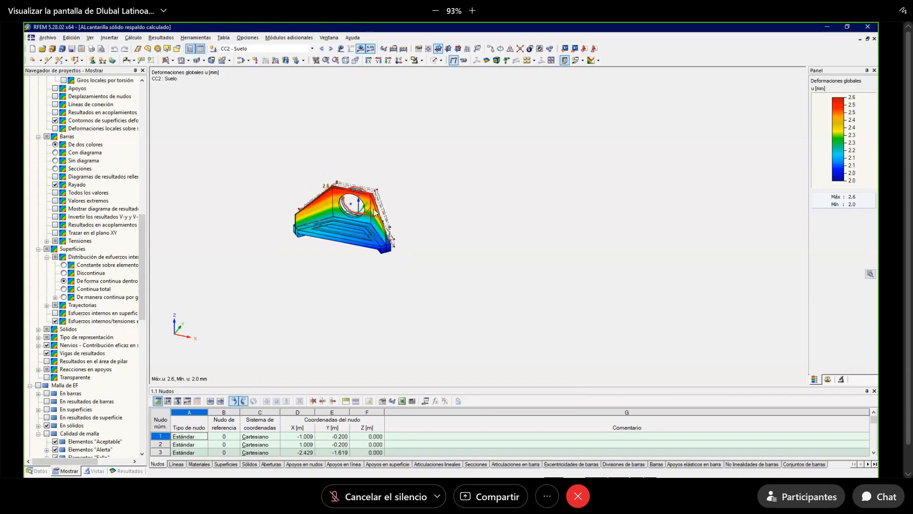
{"action": "scroll", "coordinate": [372, 215], "scroll_direction": "up", "scroll_amount": 5}
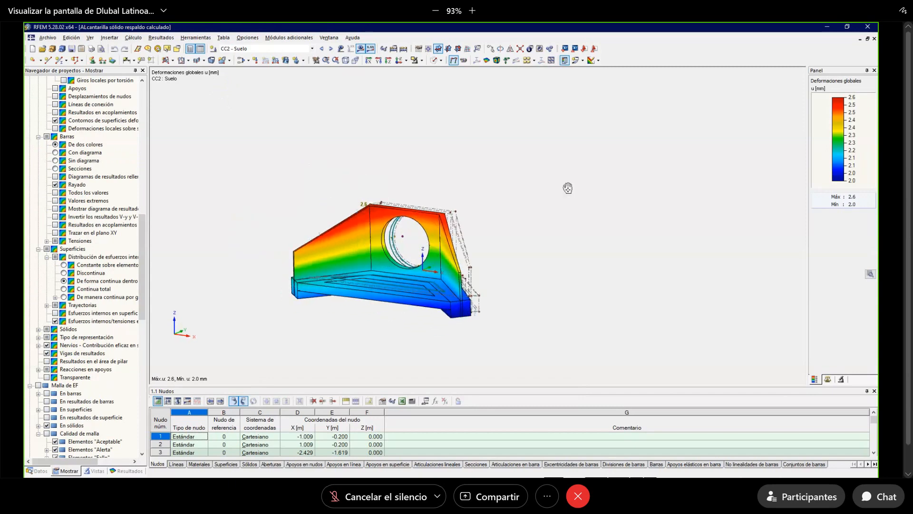
{"action": "scroll", "coordinate": [561, 242], "scroll_direction": "up", "scroll_amount": 5}
{"action": "middle_click_drag", "start_coordinate": [558, 239], "coordinate": [676, 257]}
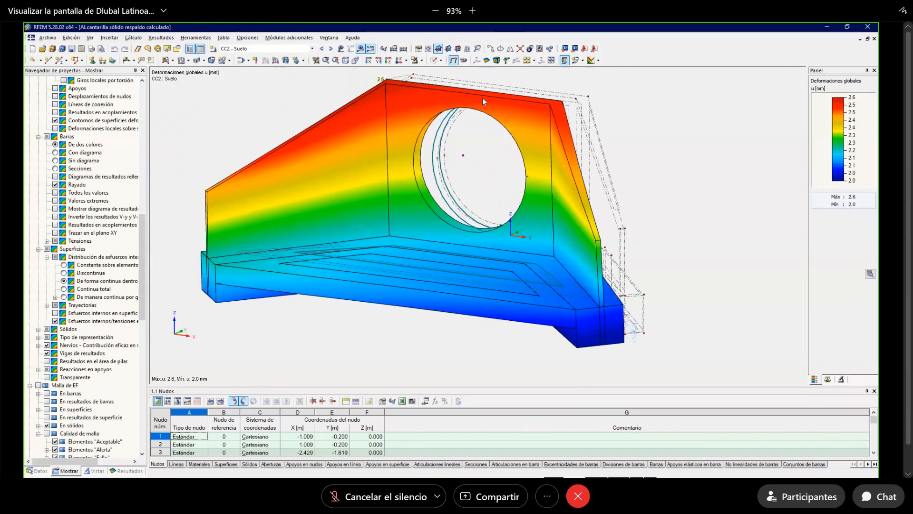
Hide the deformation results, show the solid headwall rendered with its materials, and turn off the display of openings.
{"action": "left_click", "coordinate": [453, 60]}
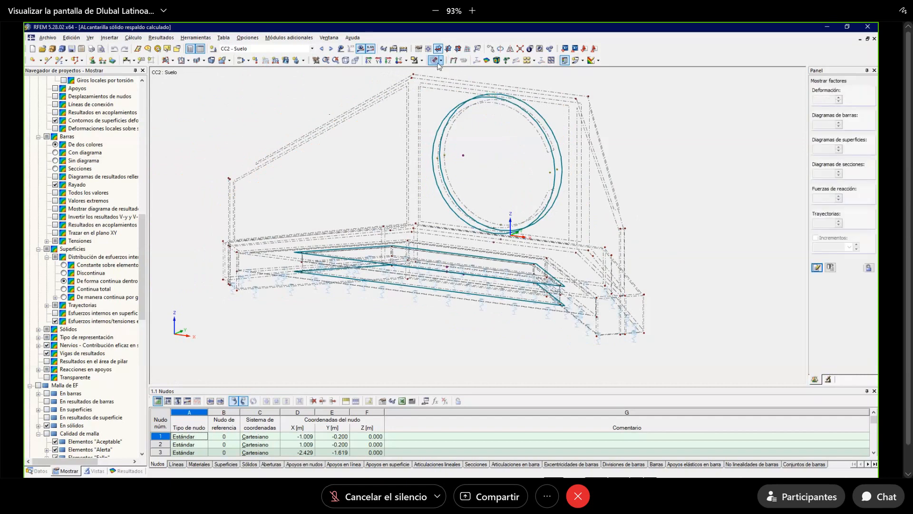
{"action": "left_click", "coordinate": [434, 60]}
{"action": "middle_click_drag", "start_coordinate": [237, 128], "coordinate": [291, 142], "text": "ctrl"}
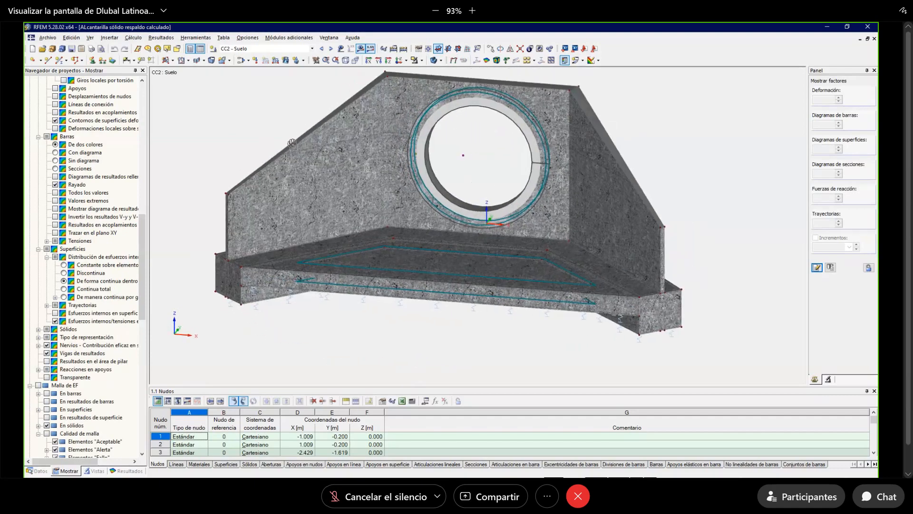
{"action": "scroll", "coordinate": [105, 174], "scroll_direction": "up", "scroll_amount": 20}
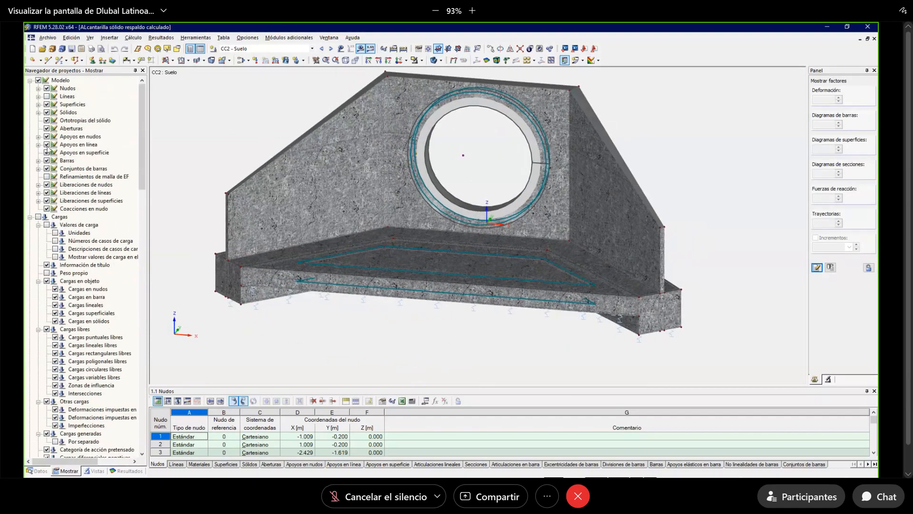
{"action": "left_click", "coordinate": [46, 129]}
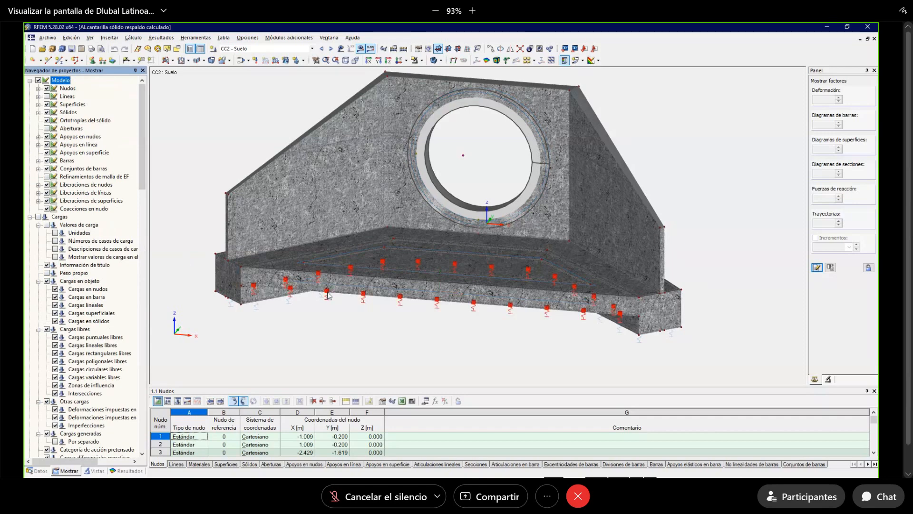
Turn off the display of nodes and surface supports, and examine the headwall's underside and base beams.
{"action": "left_click", "coordinate": [47, 96]}
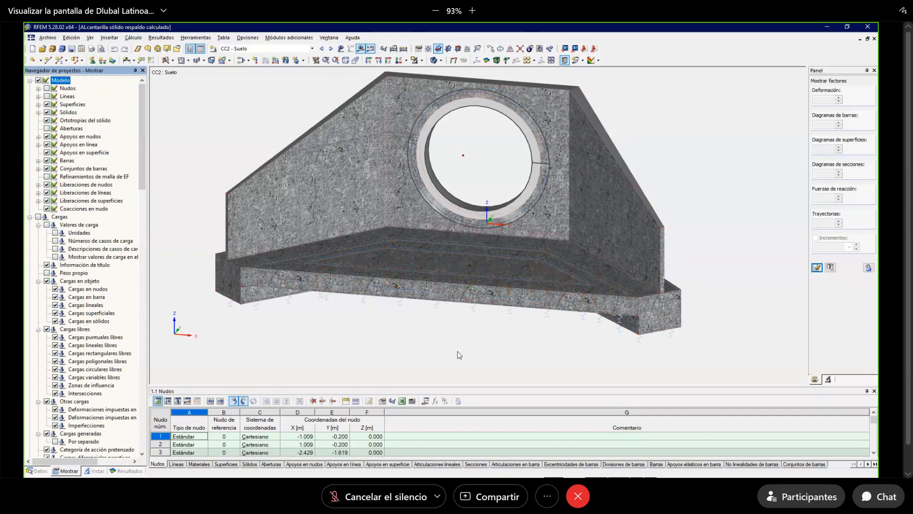
{"action": "middle_click_drag", "start_coordinate": [584, 374], "coordinate": [546, 252], "text": "ctrl"}
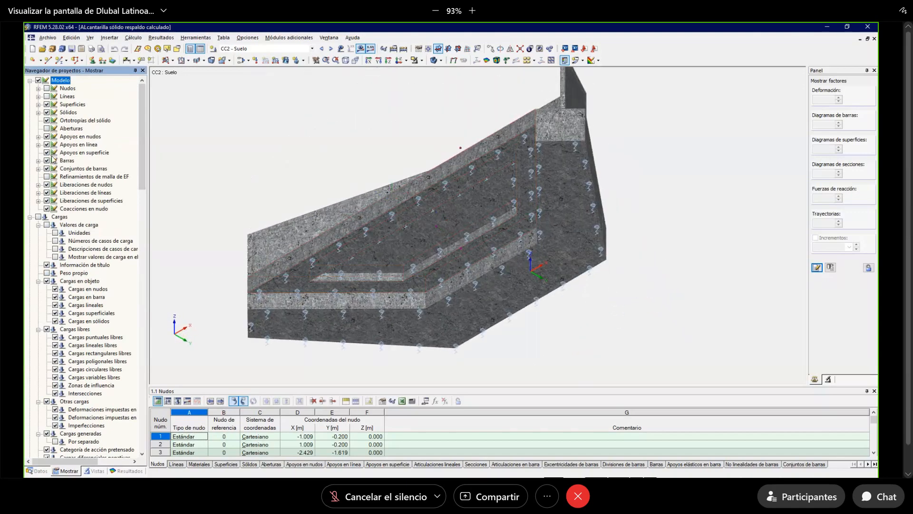
{"action": "left_click", "coordinate": [47, 153]}
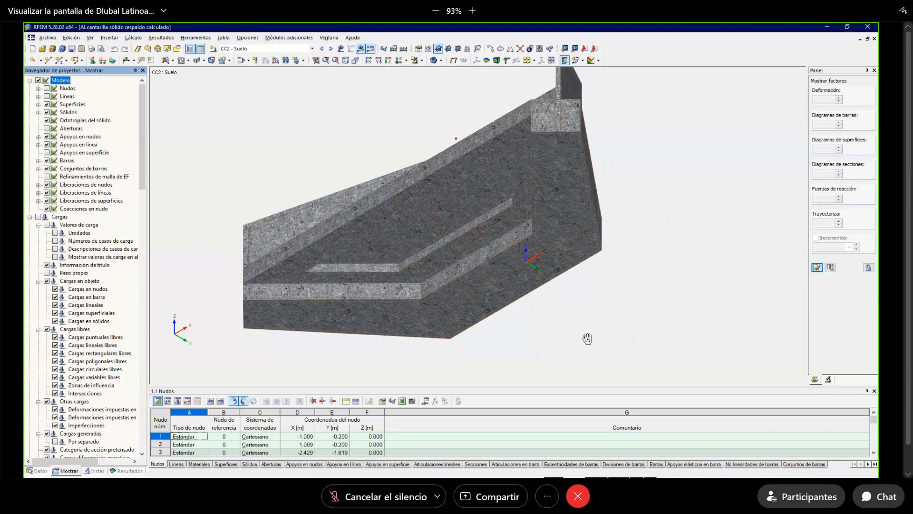
{"action": "middle_click_drag", "start_coordinate": [587, 338], "coordinate": [618, 396], "text": "ctrl"}
{"action": "right_click", "coordinate": [618, 396]}
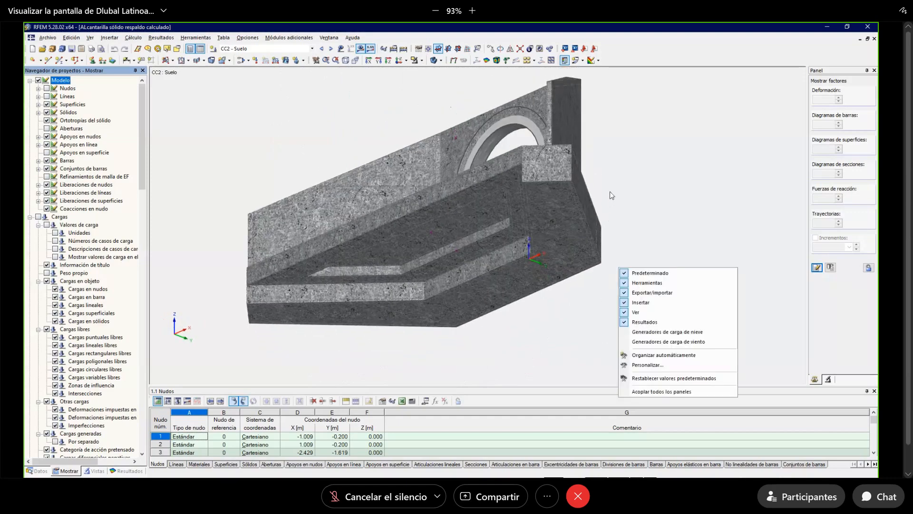
{"action": "middle_click_drag", "start_coordinate": [610, 195], "coordinate": [523, 273], "text": "ctrl"}
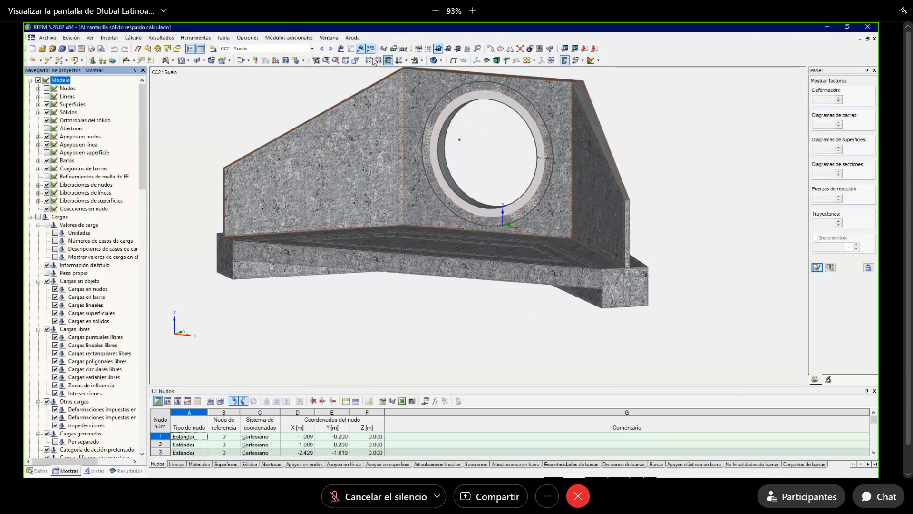
Show the rendered solid headwall in perspective with the whole structure in view.
{"action": "left_click", "coordinate": [356, 60]}
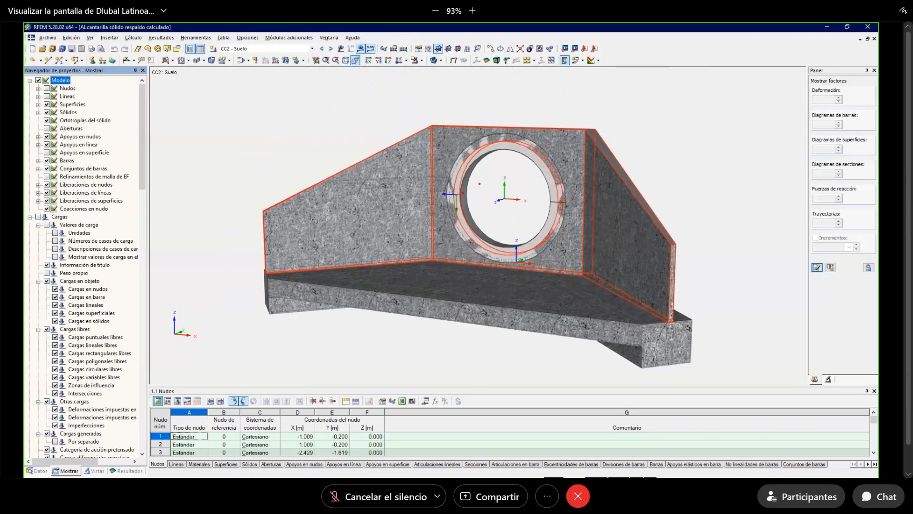
{"action": "scroll", "coordinate": [402, 302], "scroll_direction": "down", "scroll_amount": 1}
{"action": "middle_click_drag", "start_coordinate": [403, 302], "coordinate": [374, 266]}
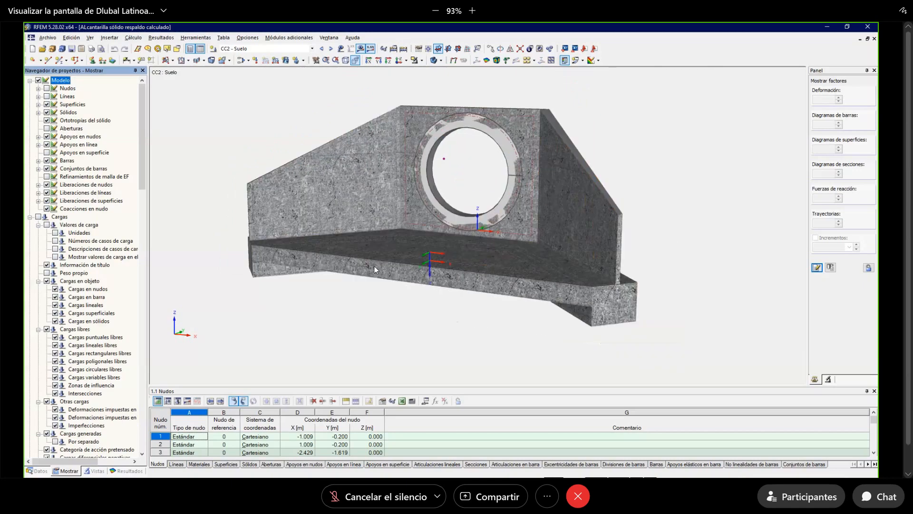
Switch to the model 220527-cabezal-alcantarillas and examine its front beam and the wing wall between nodes 7 and 13.
{"action": "left_click", "coordinate": [328, 37]}
{"action": "left_click", "coordinate": [358, 151]}
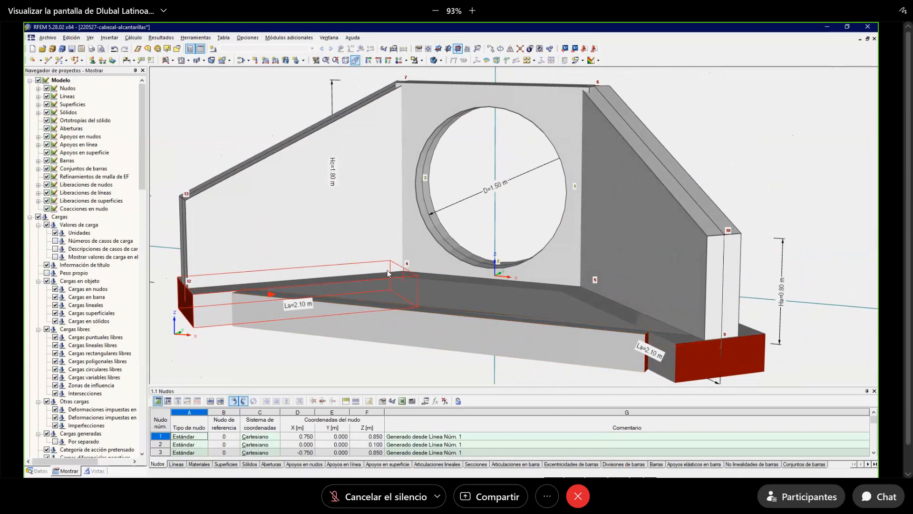
{"action": "scroll", "coordinate": [387, 270], "scroll_direction": "down", "scroll_amount": 1}
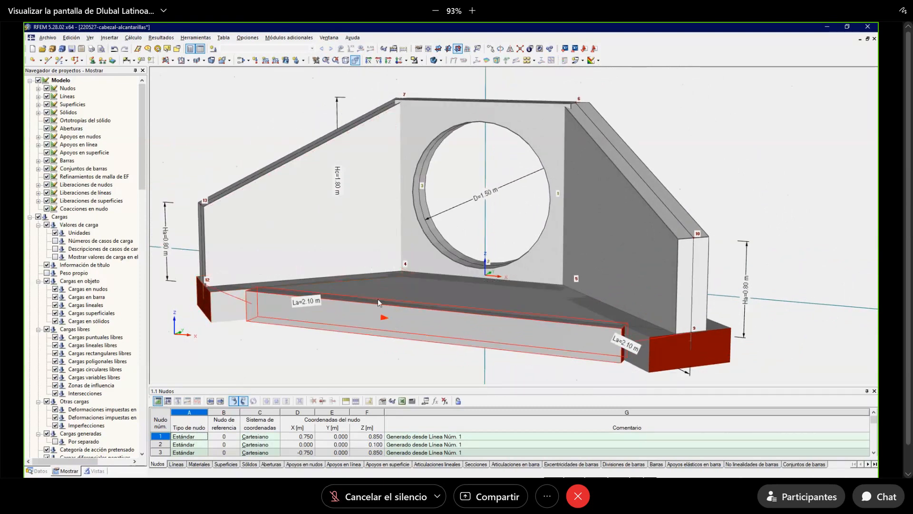
{"action": "left_click", "coordinate": [334, 258]}
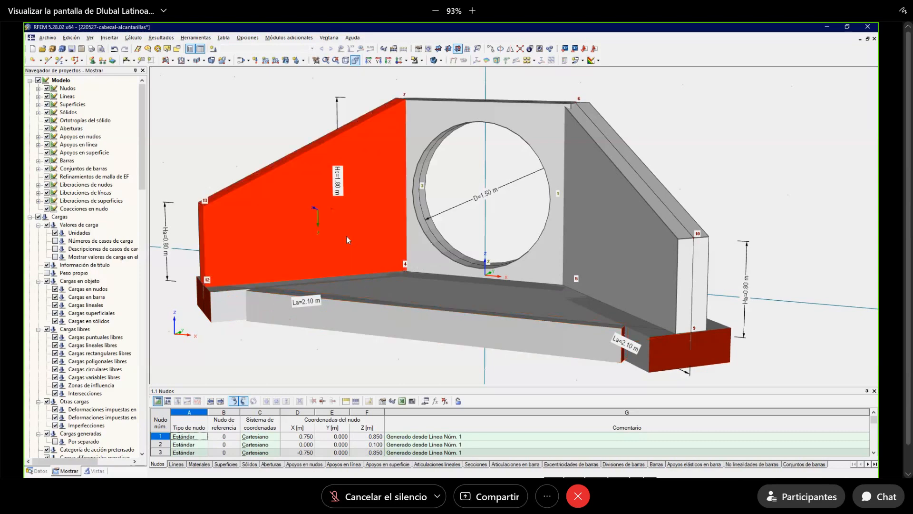
Return to the model "ALcantarilla sólido respaldo calculado" and display the σ3 stresses of the solids for CC2 - Suelo.
{"action": "left_click", "coordinate": [329, 37]}
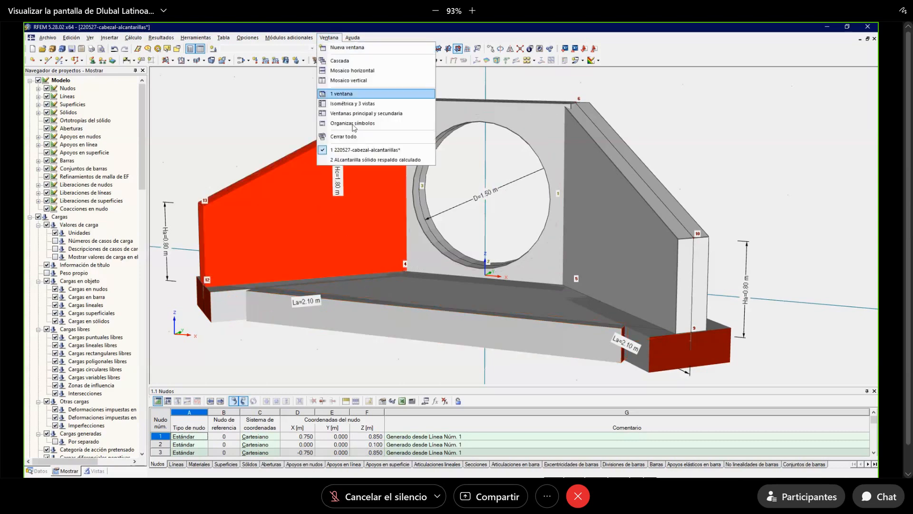
{"action": "left_click", "coordinate": [364, 160]}
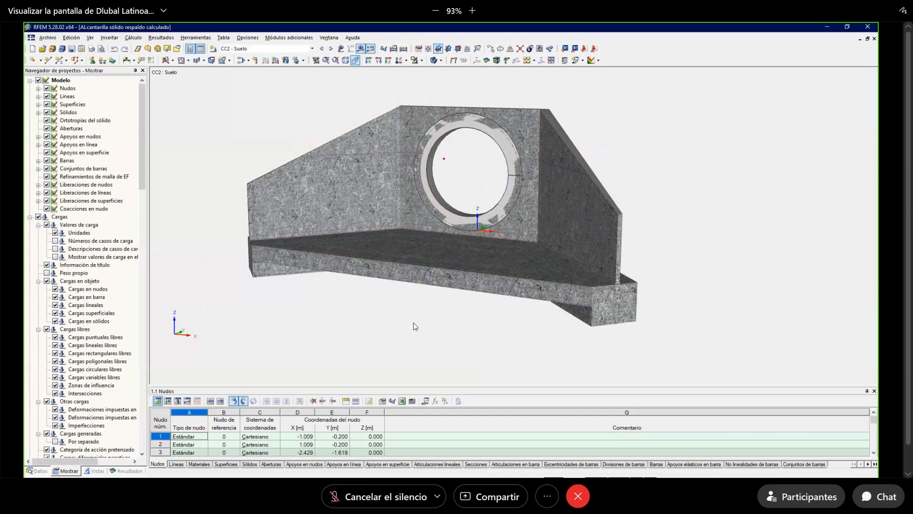
{"action": "left_click", "coordinate": [497, 59]}
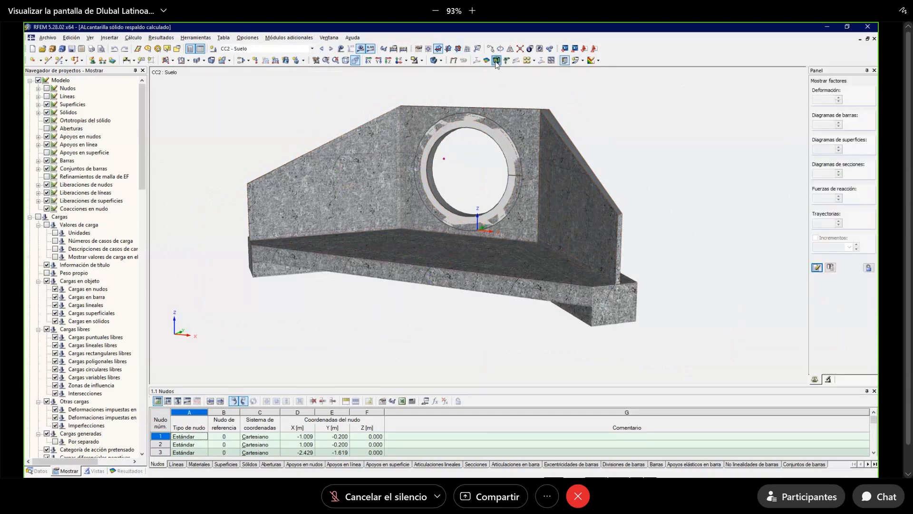
{"action": "left_click", "coordinate": [435, 60]}
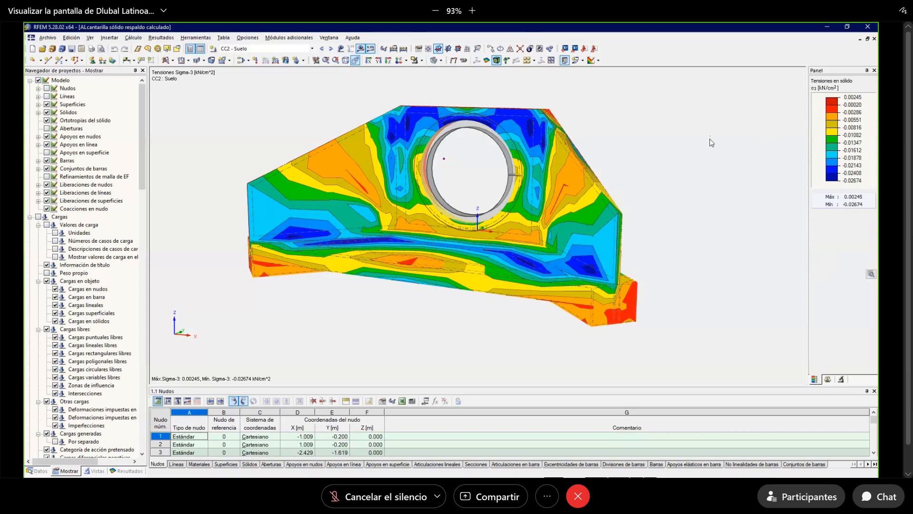
{"action": "middle_click_drag", "start_coordinate": [363, 335], "coordinate": [379, 351], "text": "ctrl"}
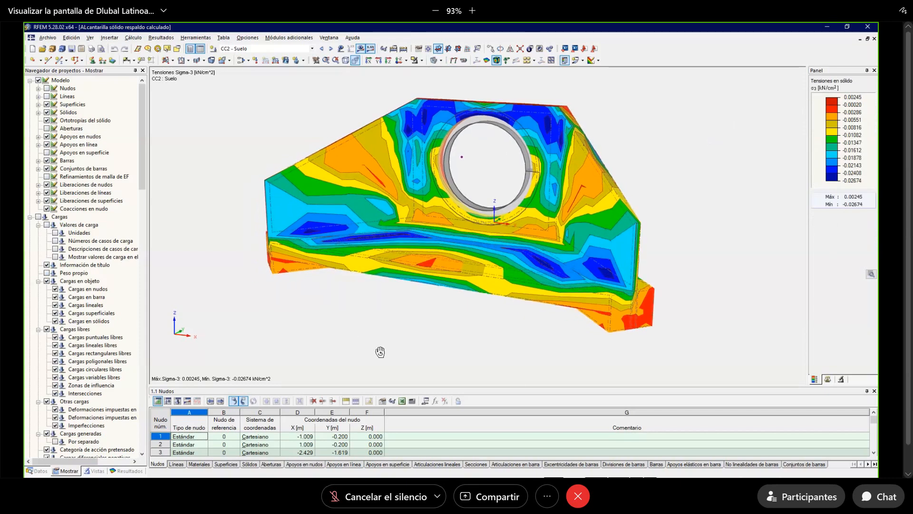
Display the CC2 - Suelo loads over the stress plot and inspect them from the side and the front.
{"action": "left_click", "coordinate": [273, 50]}
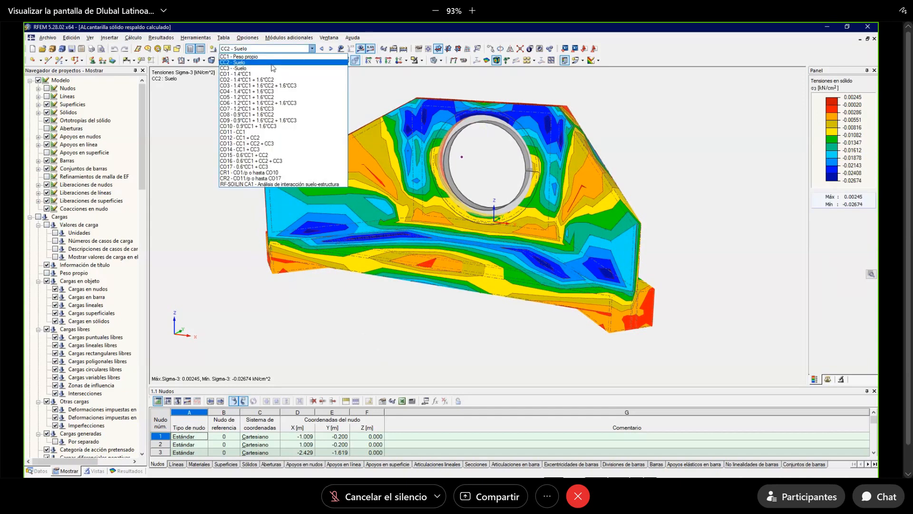
{"action": "left_click", "coordinate": [378, 73]}
{"action": "middle_click_drag", "start_coordinate": [653, 183], "coordinate": [404, 148], "text": "ctrl"}
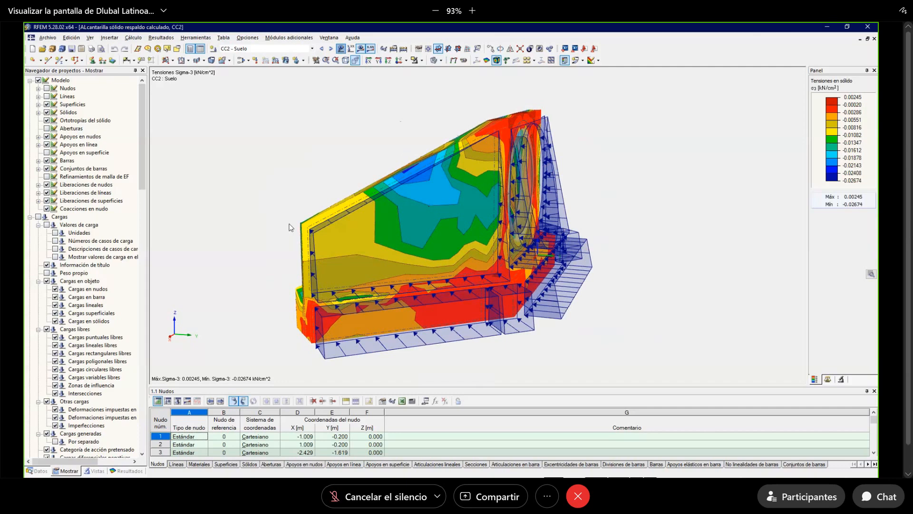
{"action": "middle_click_drag", "start_coordinate": [247, 236], "coordinate": [469, 309], "text": "ctrl"}
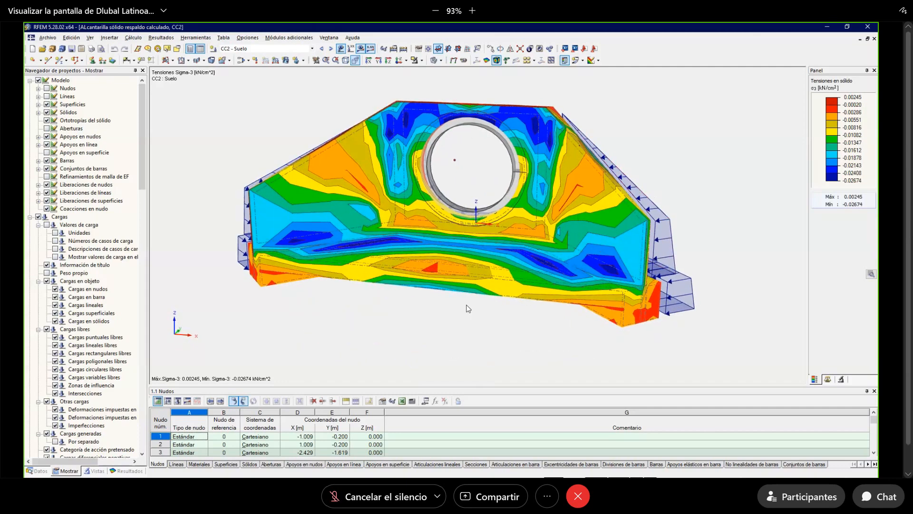
{"action": "left_click", "coordinate": [403, 268]}
{"action": "left_click", "coordinate": [194, 288]}
Bring up the results tree and switch the stress plot to the wireframe model display.
{"action": "left_click", "coordinate": [118, 471]}
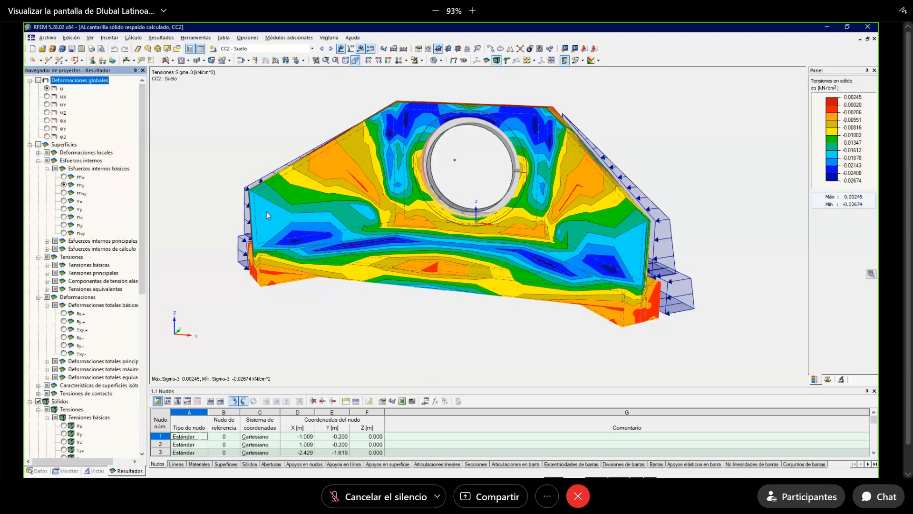
{"action": "left_click", "coordinate": [434, 60]}
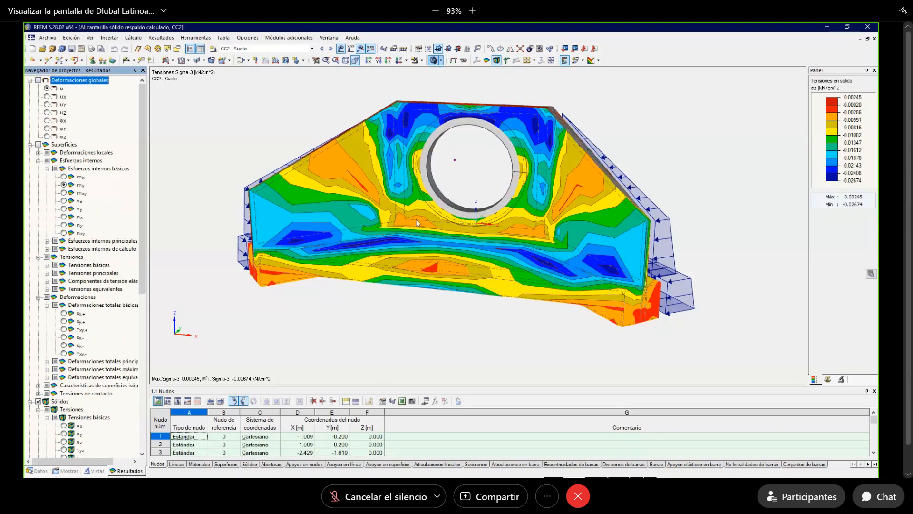
{"action": "left_click", "coordinate": [441, 61]}
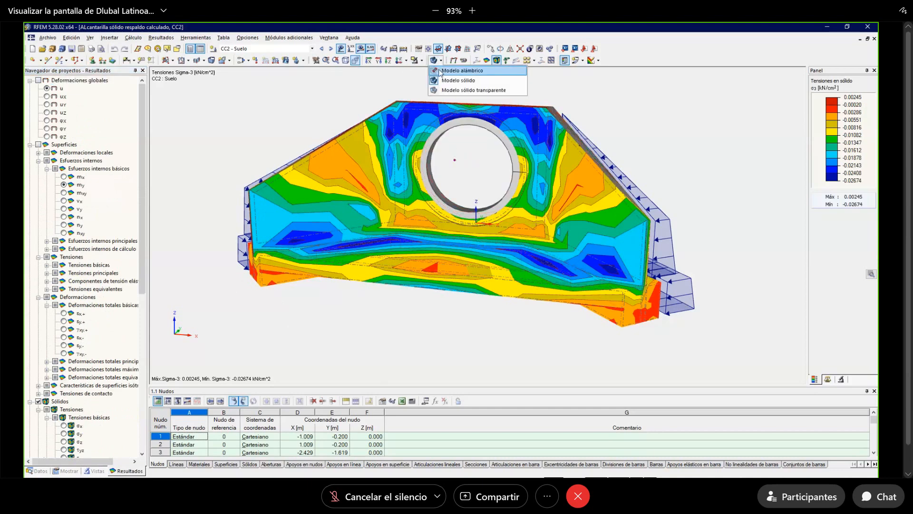
{"action": "left_click", "coordinate": [440, 70]}
Display the principal stresses σ123 of the solids, hide the loads, and inspect the stress directions from an oblique angle.
{"action": "scroll", "coordinate": [65, 388], "scroll_direction": "down", "scroll_amount": 5}
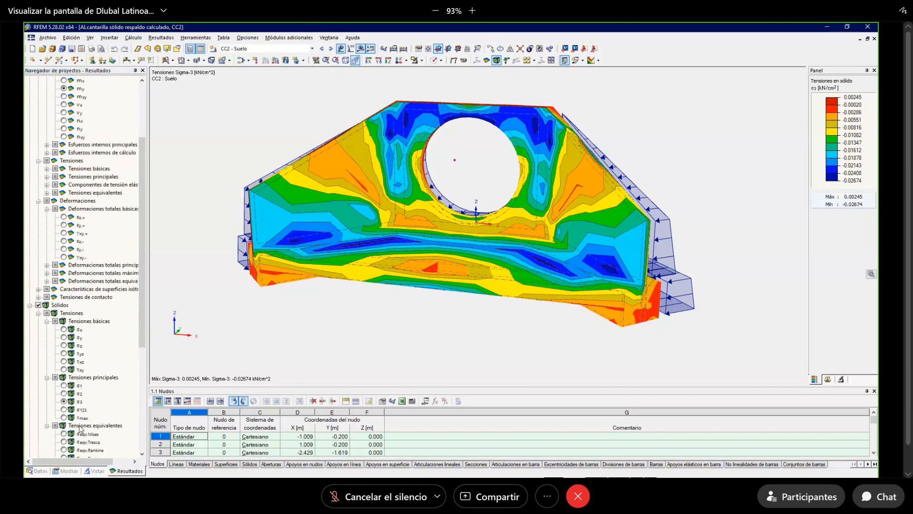
{"action": "left_click", "coordinate": [64, 385]}
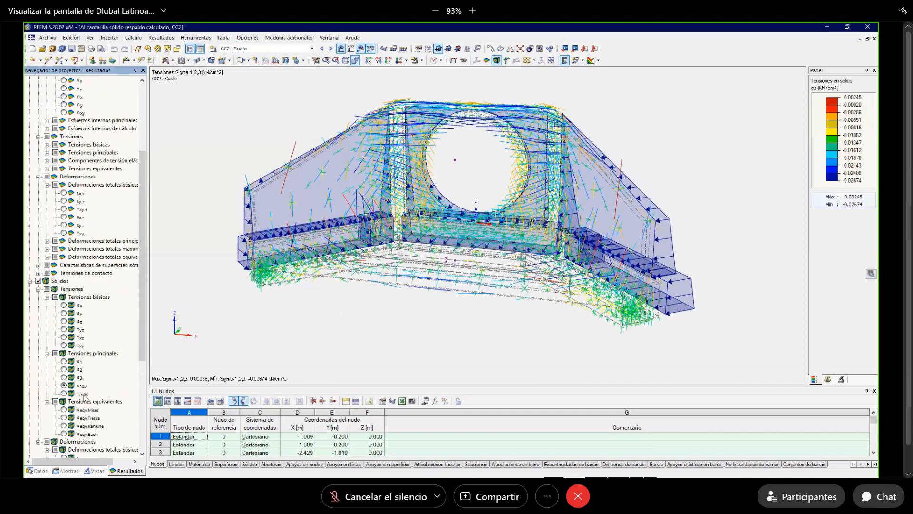
{"action": "middle_click_drag", "start_coordinate": [398, 330], "coordinate": [390, 333]}
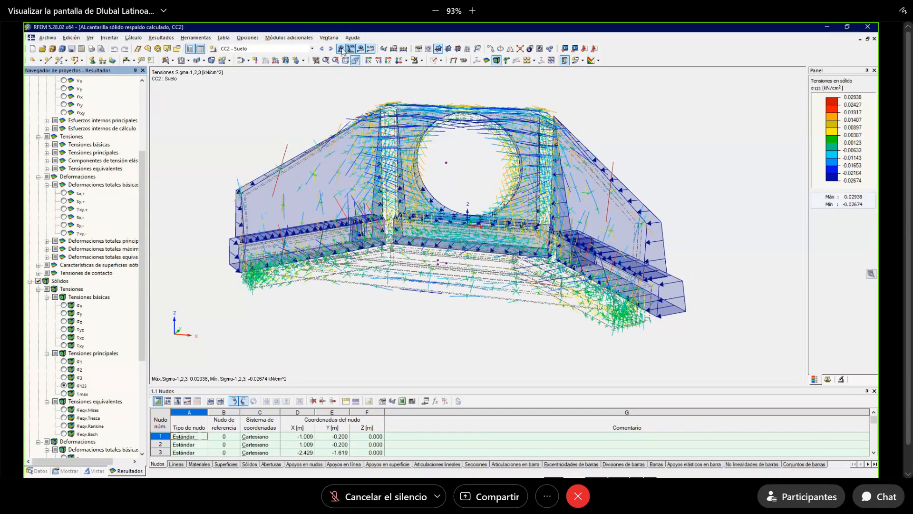
{"action": "left_click", "coordinate": [342, 49]}
{"action": "middle_click_drag", "start_coordinate": [662, 191], "coordinate": [537, 206], "text": "ctrl"}
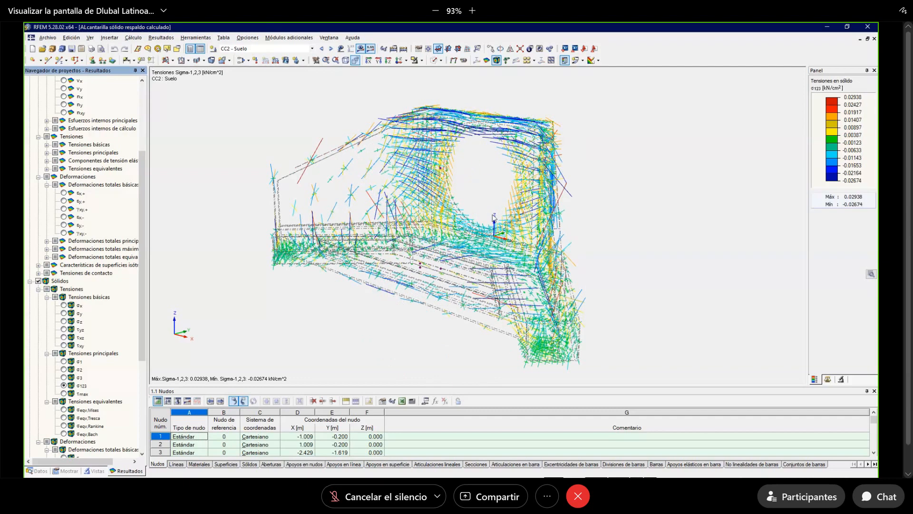
Review the solids' basic stresses σx, σy, σz and τyz, and the principal stress σ1.
{"action": "left_click", "coordinate": [64, 305]}
{"action": "left_click", "coordinate": [64, 313]}
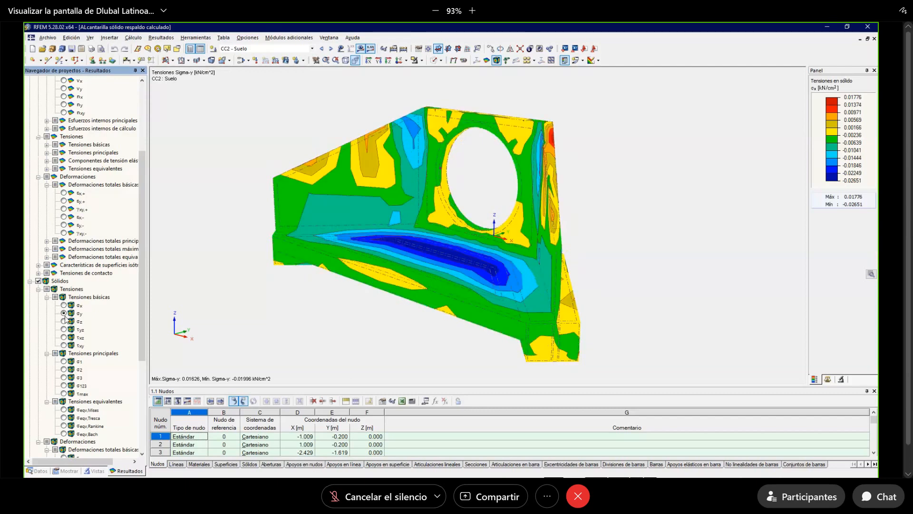
{"action": "left_click", "coordinate": [64, 321]}
{"action": "left_click", "coordinate": [64, 329]}
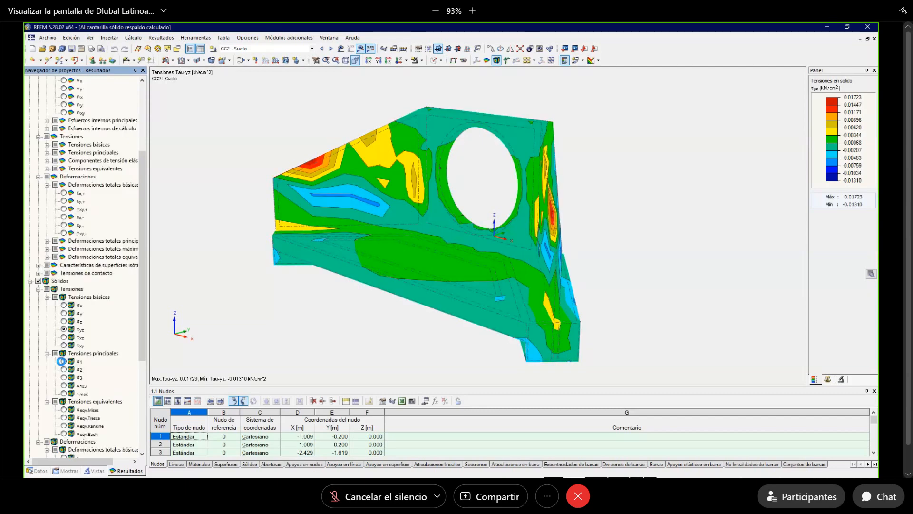
{"action": "left_click", "coordinate": [62, 361]}
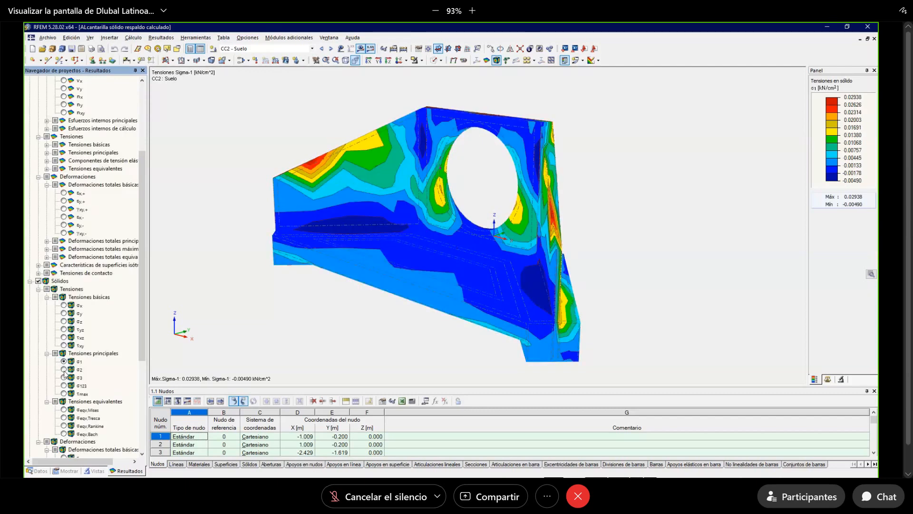
Compare the solids' Rankine and Tresca equivalent stresses, and show Tresca for combination CO3 - 1.4*CC1 + 1.6*CC2 + 1.6*CC3.
{"action": "left_click", "coordinate": [70, 410]}
{"action": "left_click", "coordinate": [64, 425]}
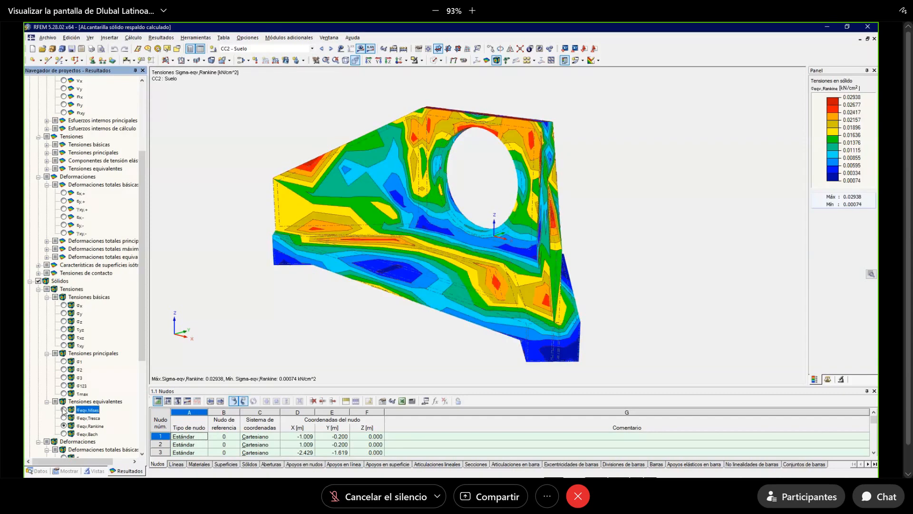
{"action": "left_click", "coordinate": [64, 417]}
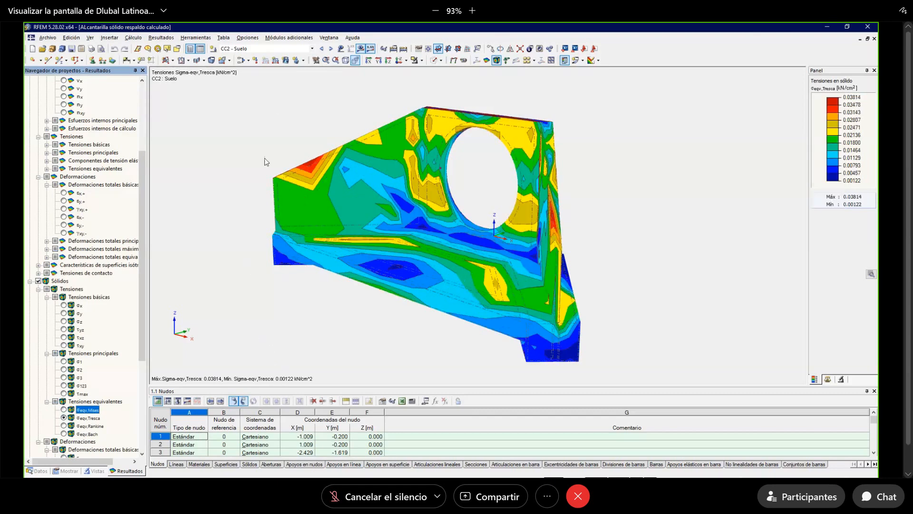
{"action": "left_click", "coordinate": [278, 51]}
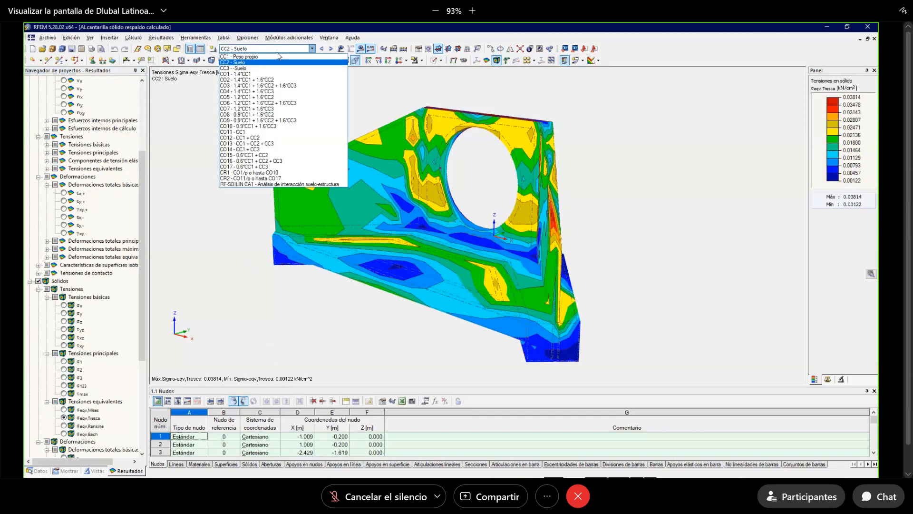
{"action": "left_click", "coordinate": [281, 86]}
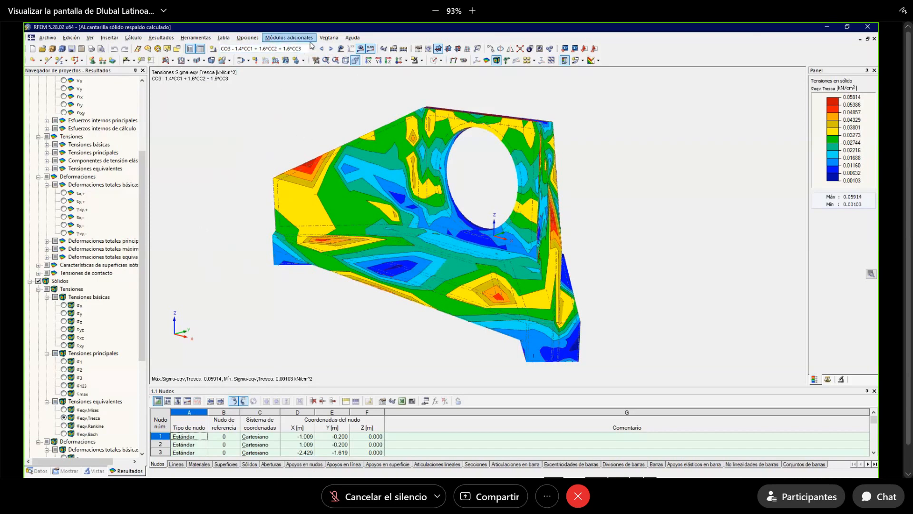
Restore the solid model display and hide the solid stress results to show the headwall with its materials.
{"action": "left_click", "coordinate": [328, 38]}
{"action": "left_click", "coordinate": [259, 124]}
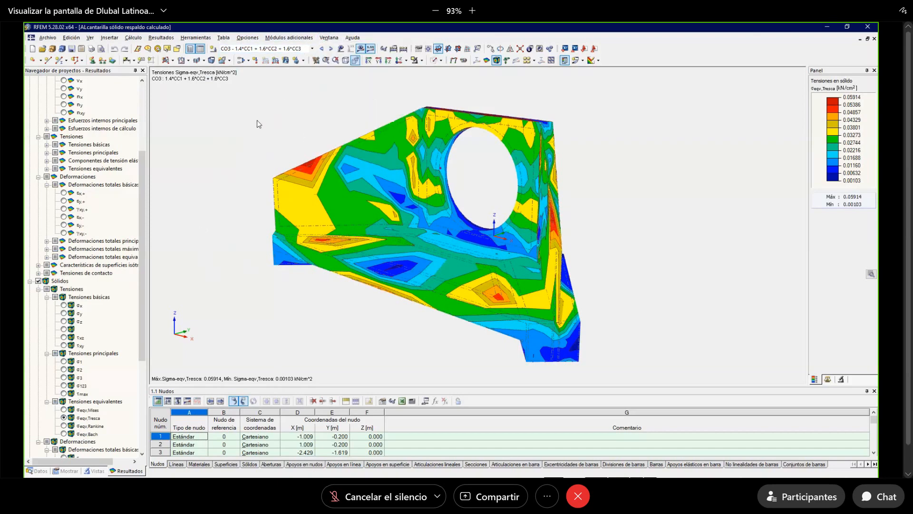
{"action": "left_click", "coordinate": [434, 61]}
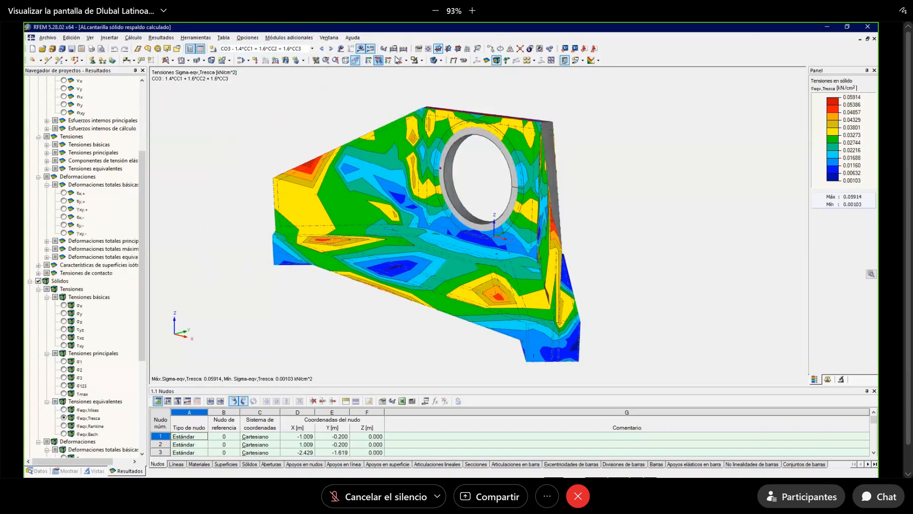
{"action": "left_click", "coordinate": [496, 60]}
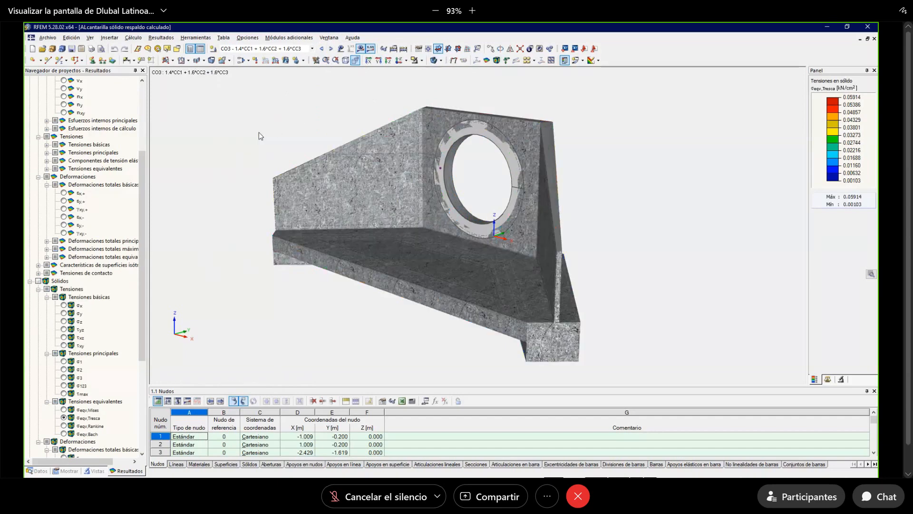
Switch to the model 220527-cabezal-alcantarillas and generate its FE mesh.
{"action": "left_click", "coordinate": [329, 37]}
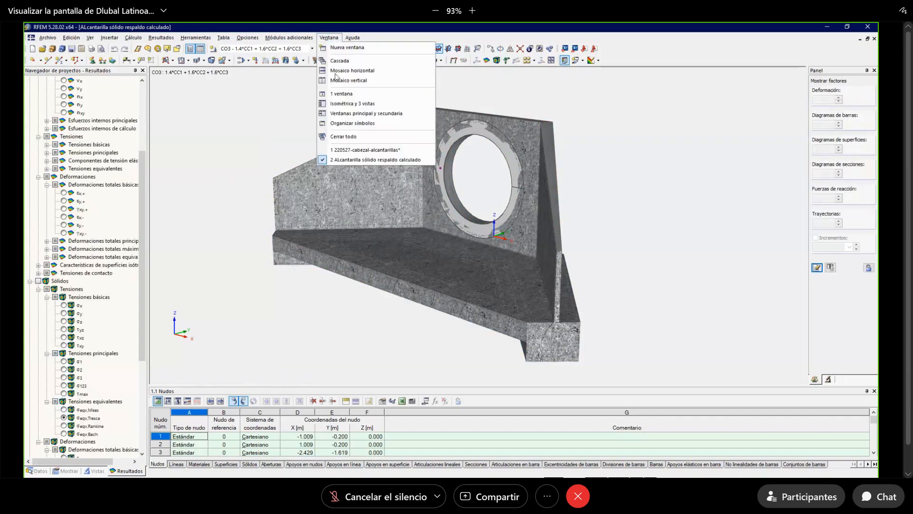
{"action": "left_click", "coordinate": [344, 149]}
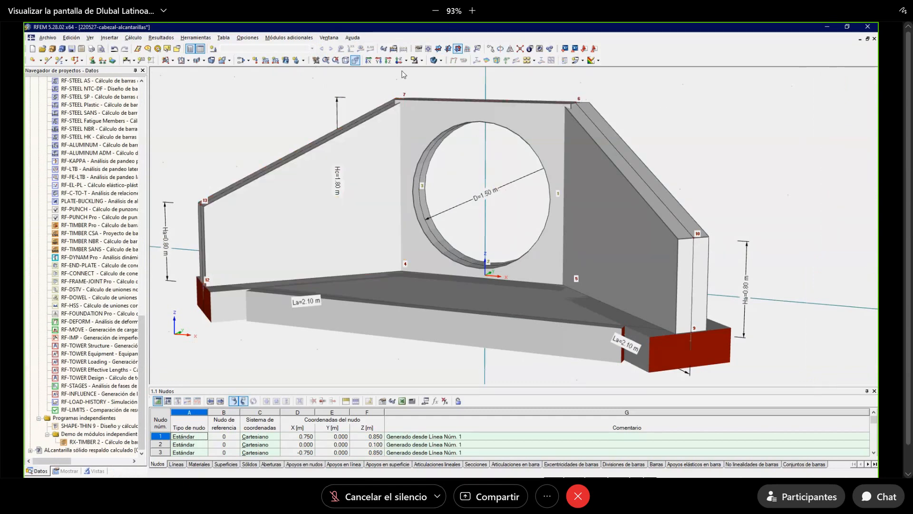
{"action": "left_click", "coordinate": [133, 37]}
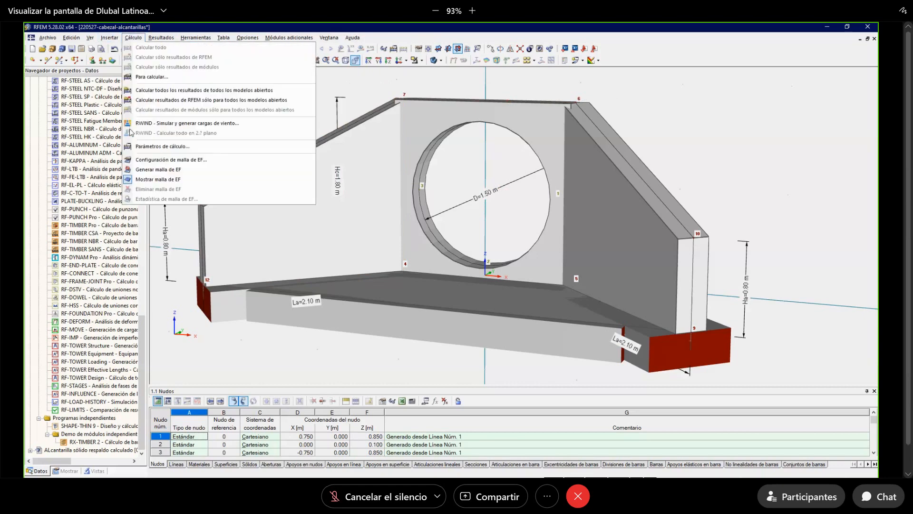
{"action": "left_click", "coordinate": [158, 169]}
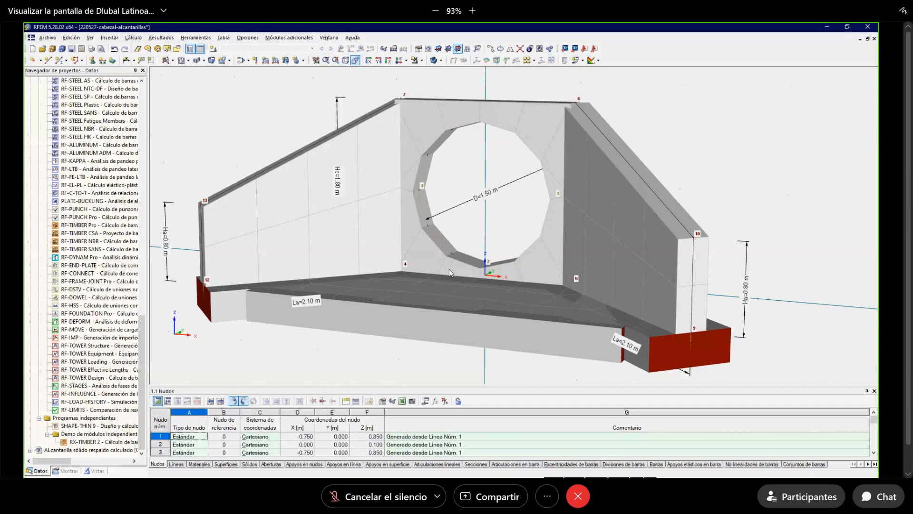
{"action": "mouse_move", "coordinate": [449, 269]}
{"action": "mouse_move", "coordinate": [402, 246]}
{"action": "mouse_move", "coordinate": [492, 307]}
In wireframe display, start a new FE mesh refinement on the opening circle, both vertical wall joints and the three wall base lines.
{"action": "left_click", "coordinate": [433, 60]}
{"action": "left_click", "coordinate": [433, 60]}
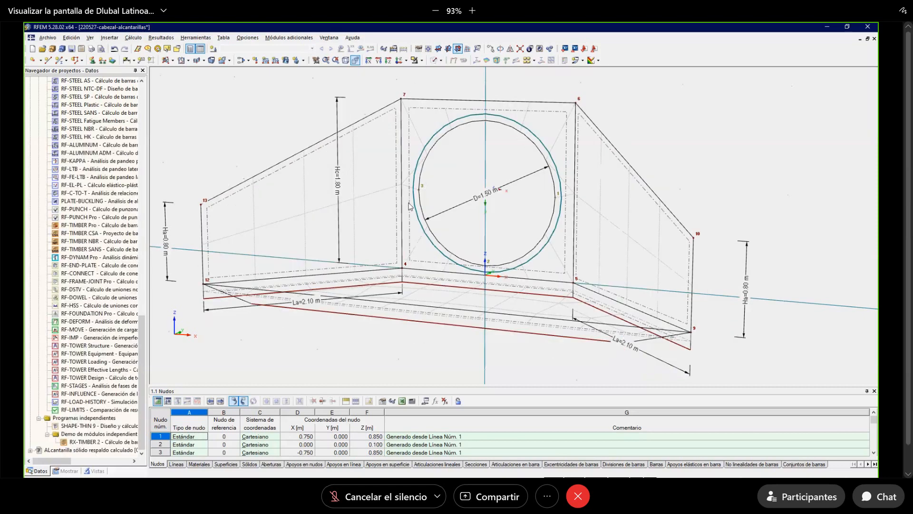
{"action": "left_click", "coordinate": [403, 204]}
{"action": "left_click", "coordinate": [432, 235], "text": "ctrl"}
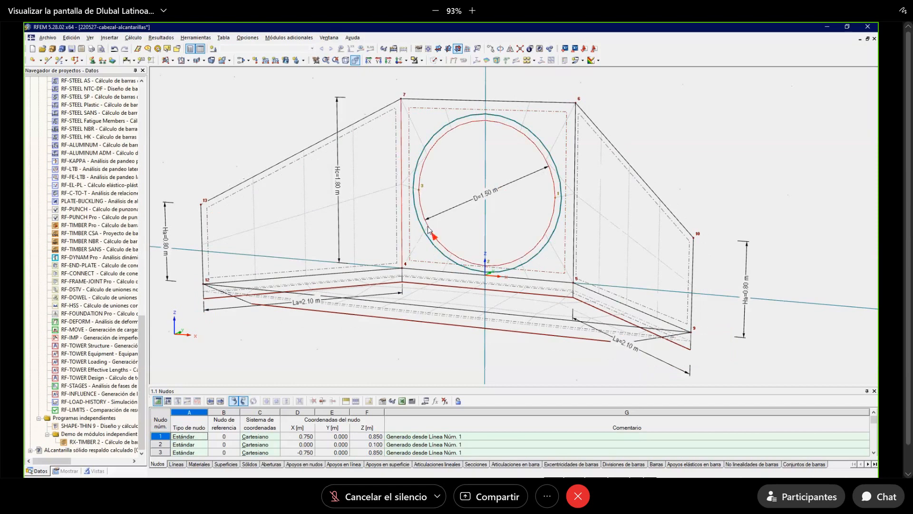
{"action": "left_click", "coordinate": [575, 248], "text": "ctrl"}
{"action": "left_click", "coordinate": [564, 283], "text": "ctrl"}
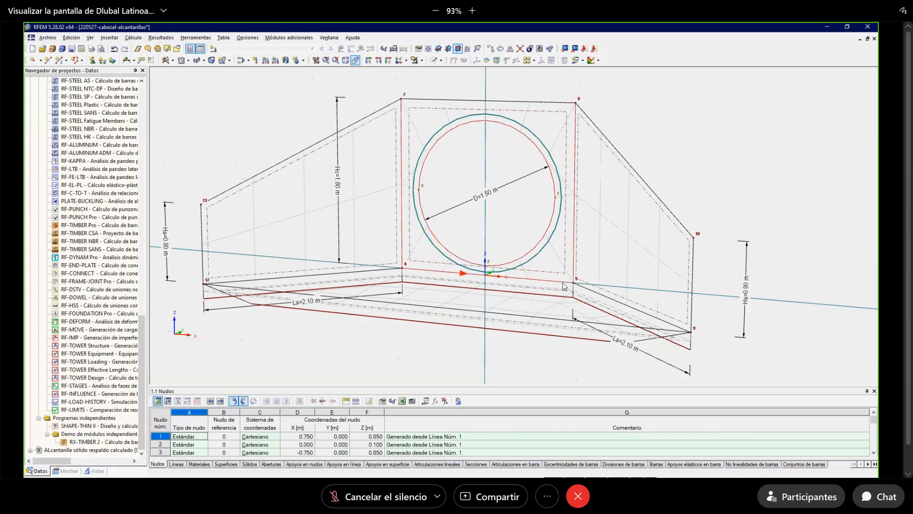
{"action": "left_click", "coordinate": [588, 290], "text": "ctrl"}
{"action": "left_click", "coordinate": [378, 271], "text": "ctrl"}
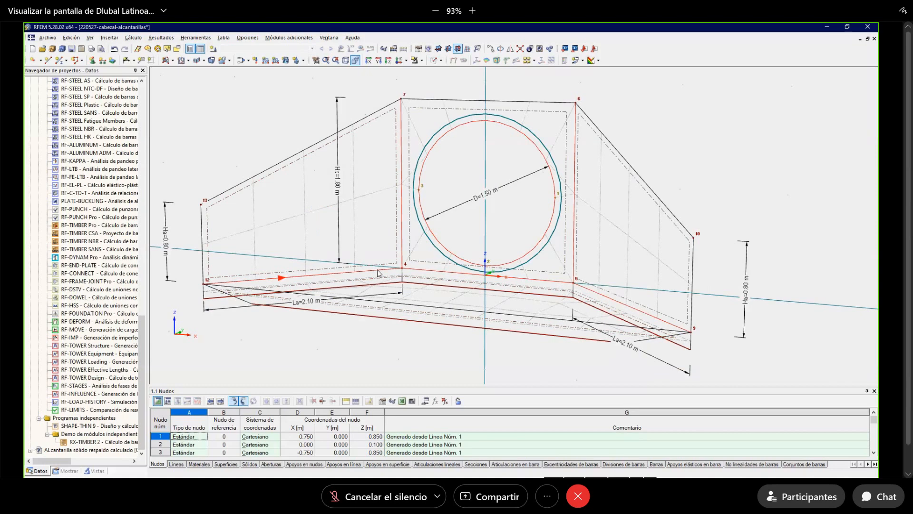
{"action": "right_click", "coordinate": [378, 272]}
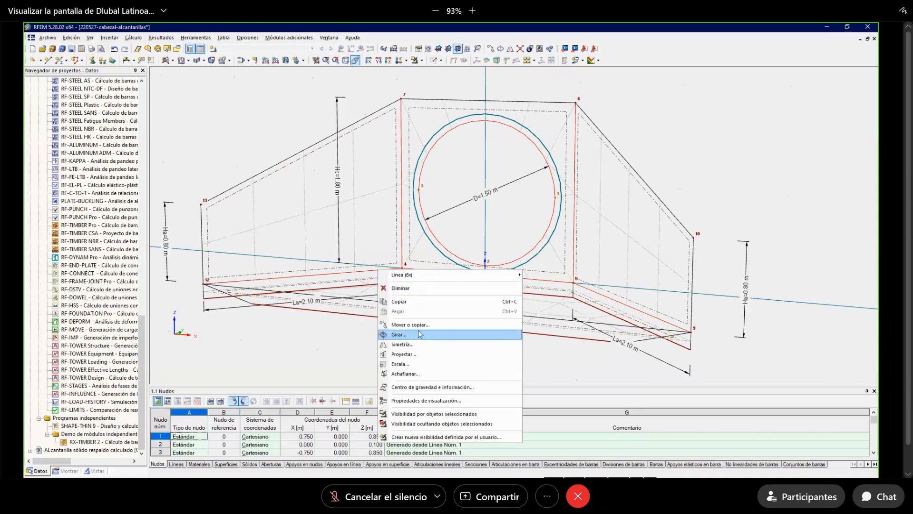
{"action": "mouse_move", "coordinate": [484, 276]}
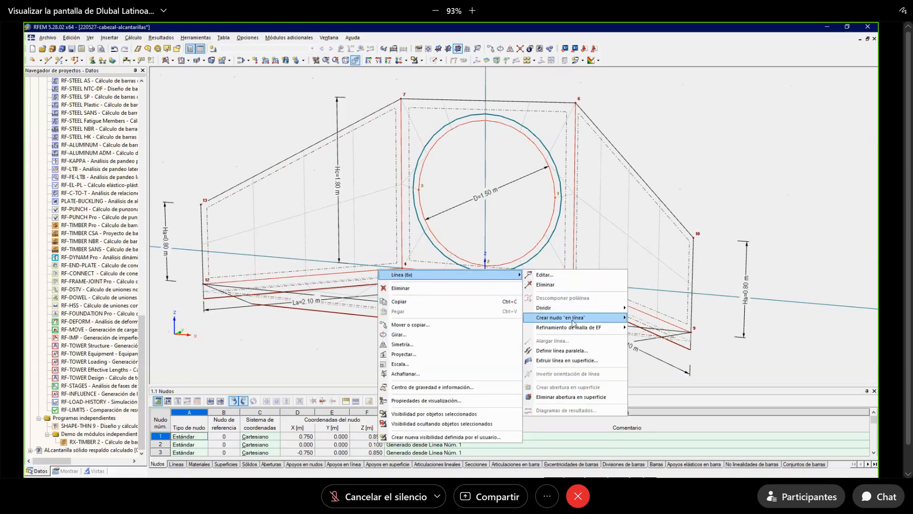
{"action": "mouse_move", "coordinate": [573, 319]}
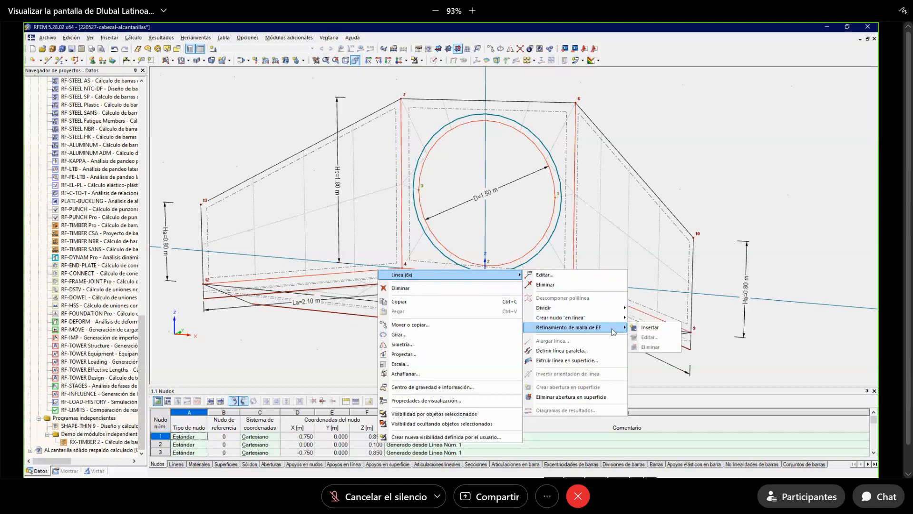
{"action": "left_click", "coordinate": [635, 331]}
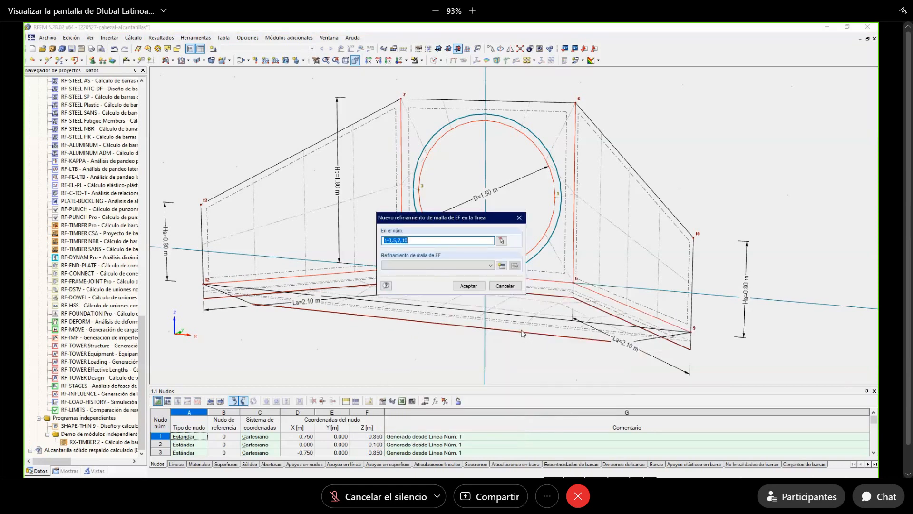
Define the refinement by line FE length, with a target length of 0.020 m and 4 layers, and assign it to the selected lines.
{"action": "left_click", "coordinate": [502, 265]}
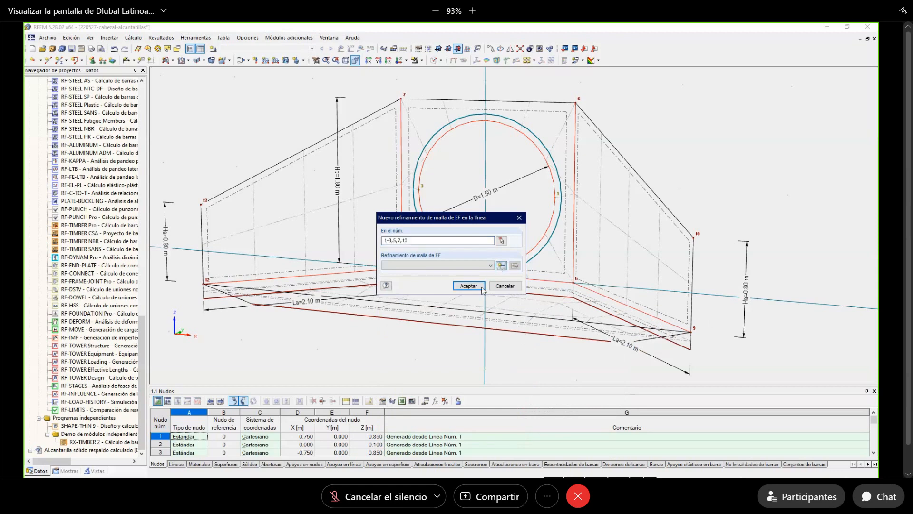
{"action": "double_click", "coordinate": [412, 276]}
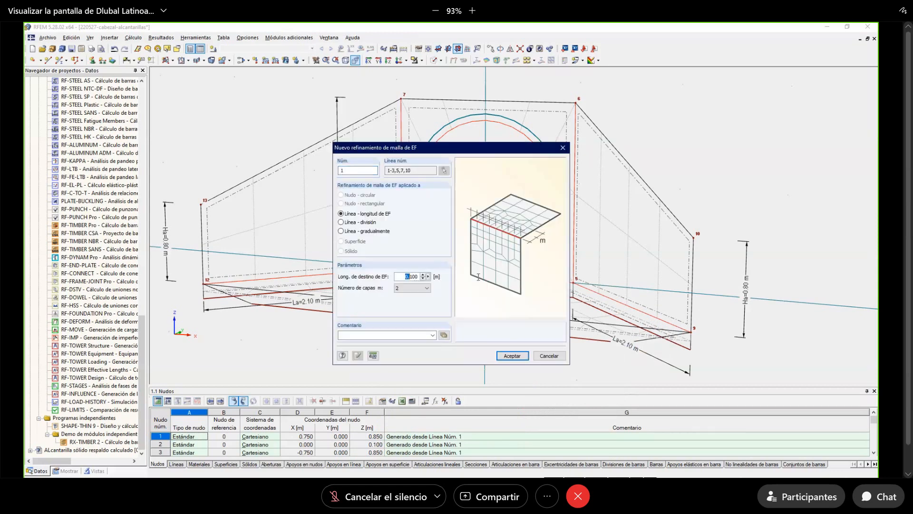
{"action": "type", "text": "0.020"}
{"action": "left_click", "coordinate": [428, 289]}
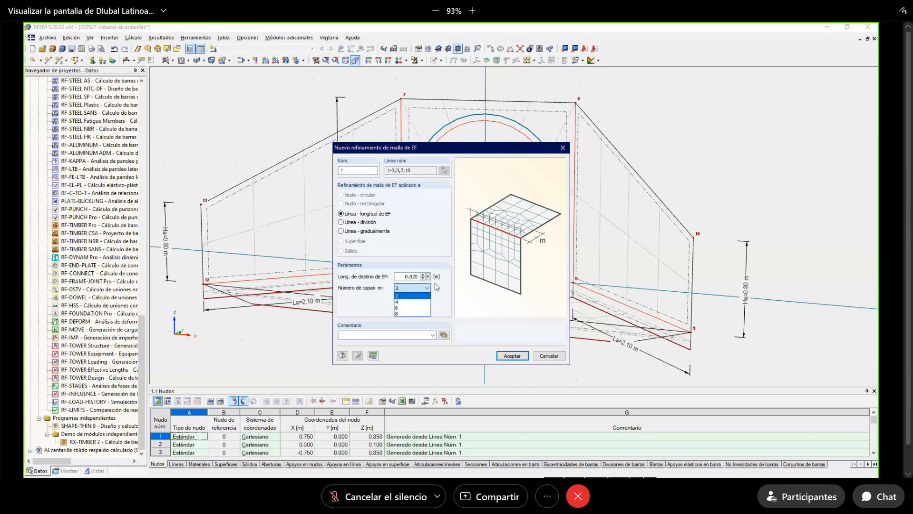
{"action": "left_click", "coordinate": [410, 302]}
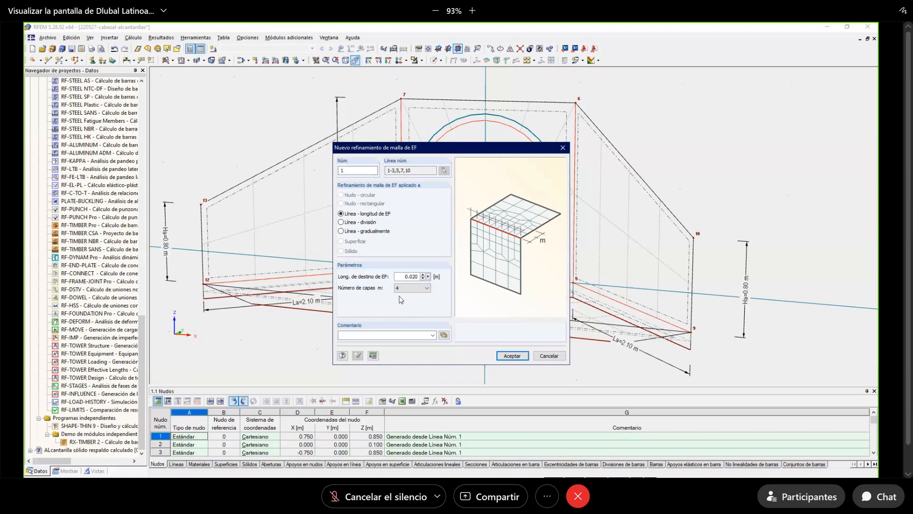
{"action": "left_click", "coordinate": [506, 360]}
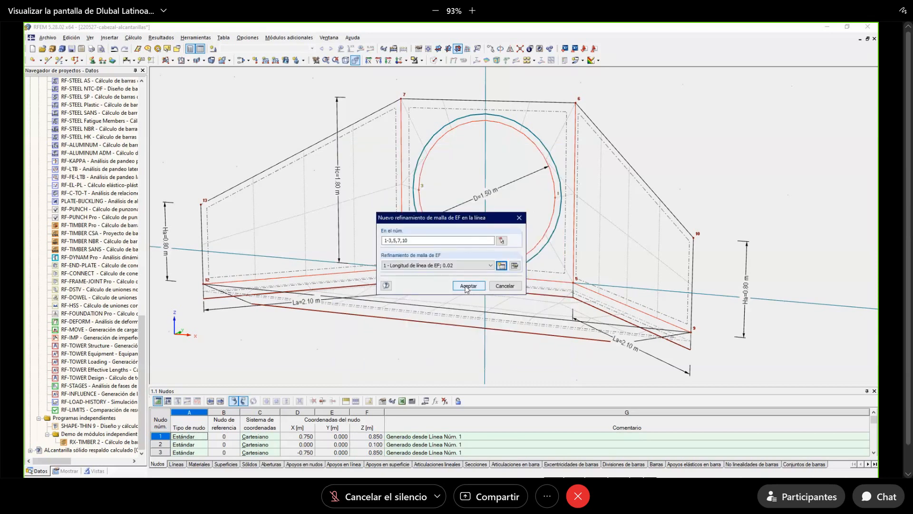
{"action": "left_click", "coordinate": [468, 287]}
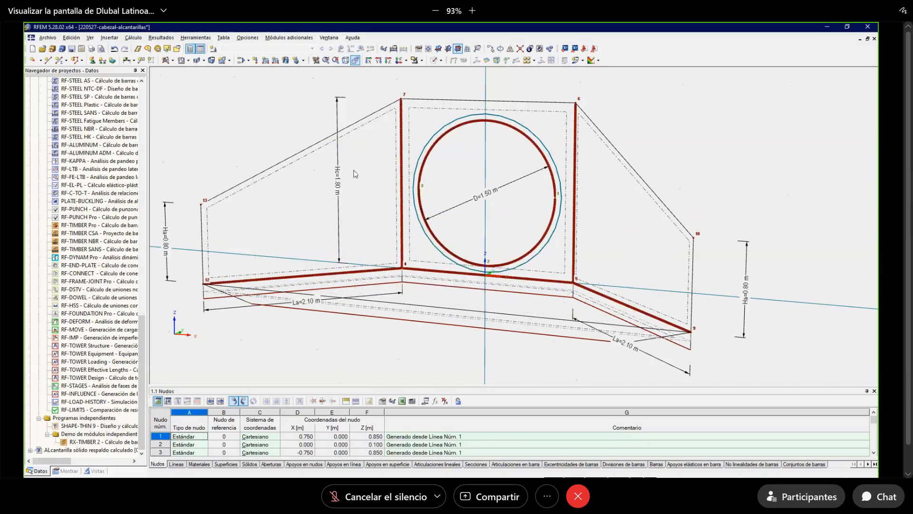
Regenerate the FE mesh and inspect the refined elements around the circular opening and along the wall joint.
{"action": "left_click", "coordinate": [134, 38]}
{"action": "left_click", "coordinate": [152, 170]}
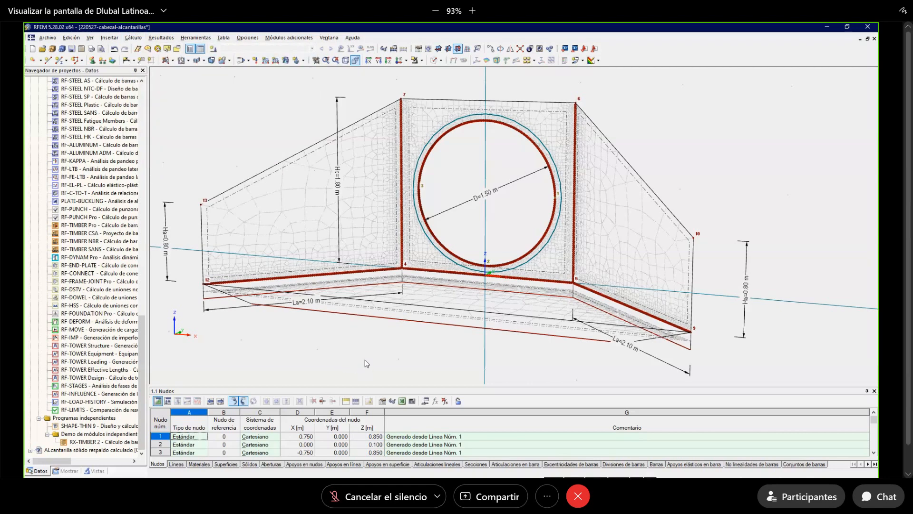
{"action": "scroll", "coordinate": [407, 241], "scroll_direction": "up", "scroll_amount": 2}
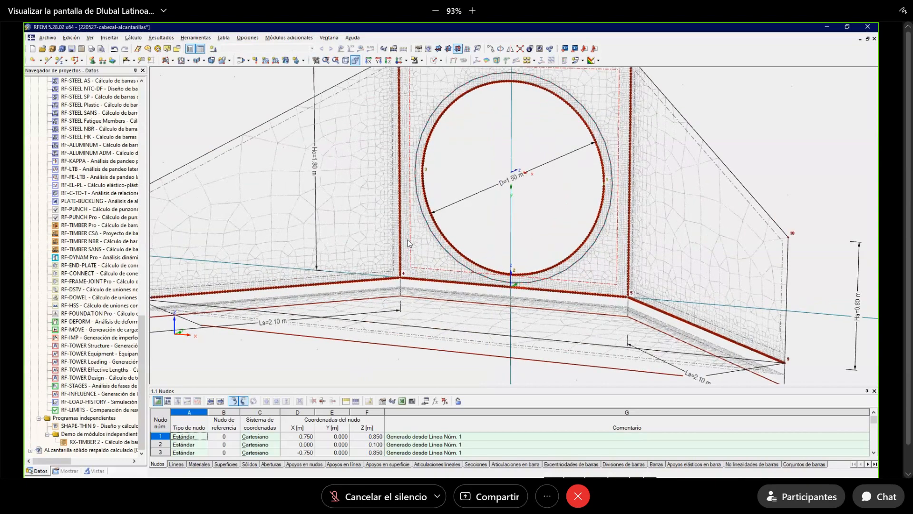
{"action": "scroll", "coordinate": [407, 244], "scroll_direction": "up", "scroll_amount": 2}
{"action": "scroll", "coordinate": [400, 264], "scroll_direction": "up", "scroll_amount": 2}
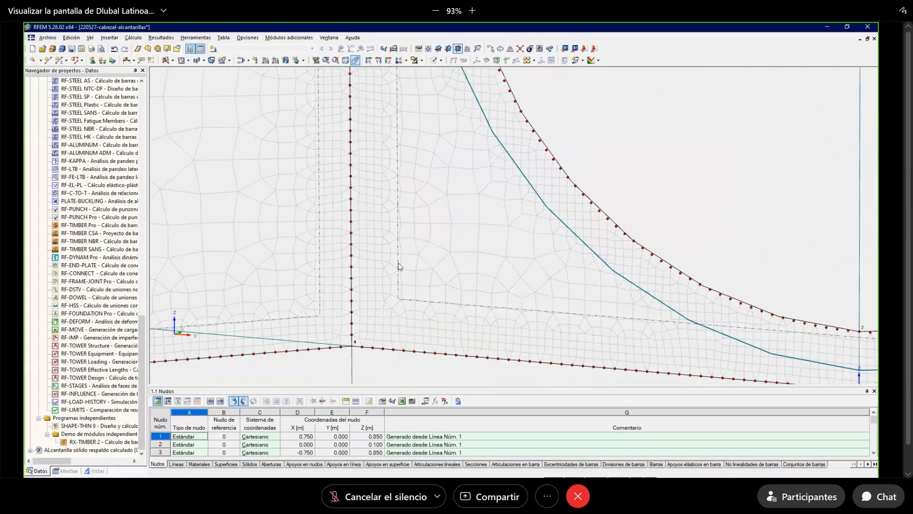
{"action": "scroll", "coordinate": [398, 263], "scroll_direction": "up", "scroll_amount": 2}
{"action": "middle_click_drag", "start_coordinate": [514, 265], "coordinate": [338, 355]}
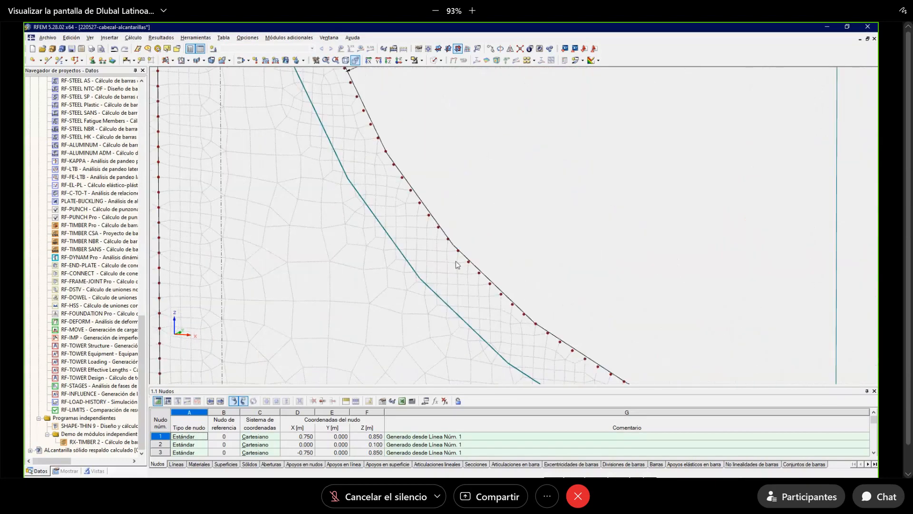
{"action": "middle_click_drag", "start_coordinate": [428, 267], "coordinate": [480, 254]}
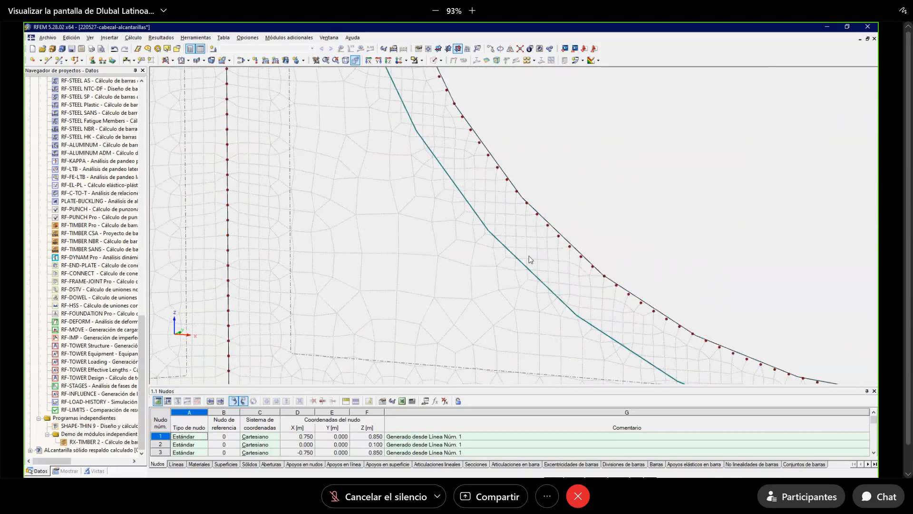
{"action": "scroll", "coordinate": [427, 283], "scroll_direction": "down", "scroll_amount": 5}
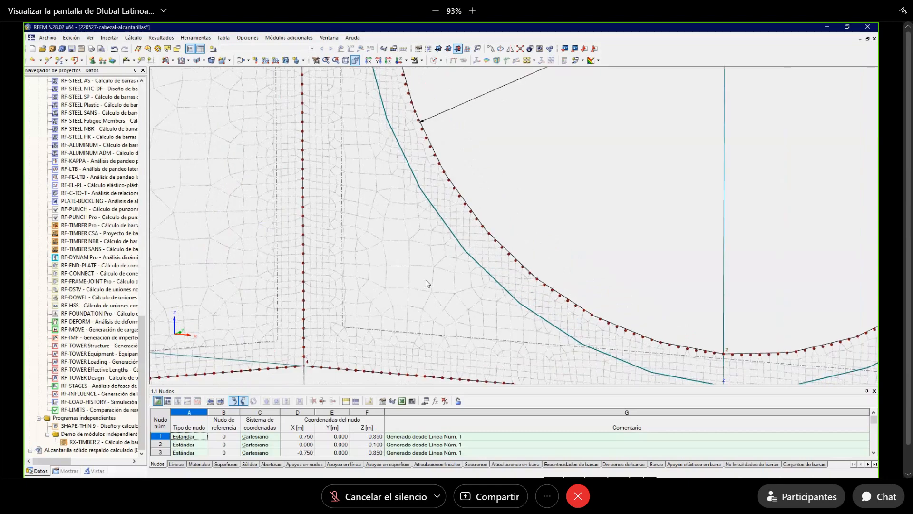
{"action": "scroll", "coordinate": [426, 280], "scroll_direction": "down", "scroll_amount": 4}
{"action": "middle_click_drag", "start_coordinate": [426, 277], "coordinate": [446, 251]}
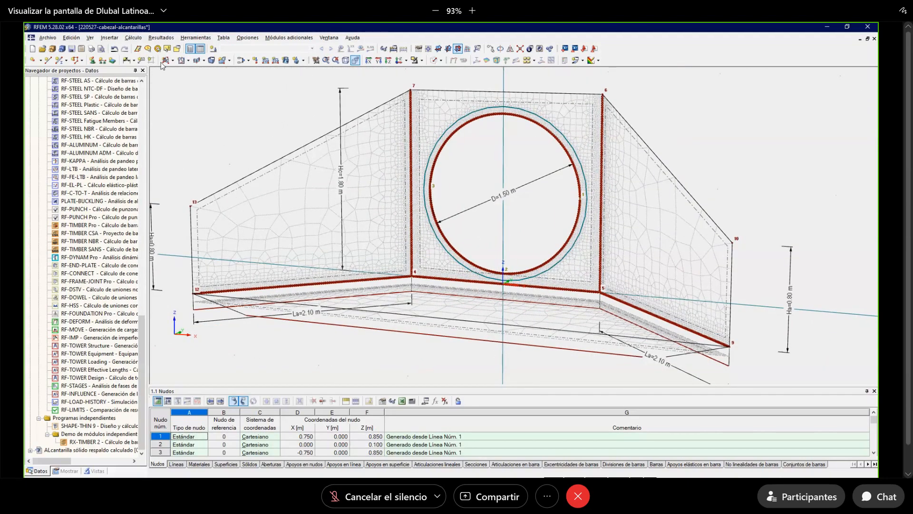
Open the FE mesh configuration and review the general target length of finite elements.
{"action": "left_click", "coordinate": [133, 38]}
{"action": "left_click", "coordinate": [169, 159]}
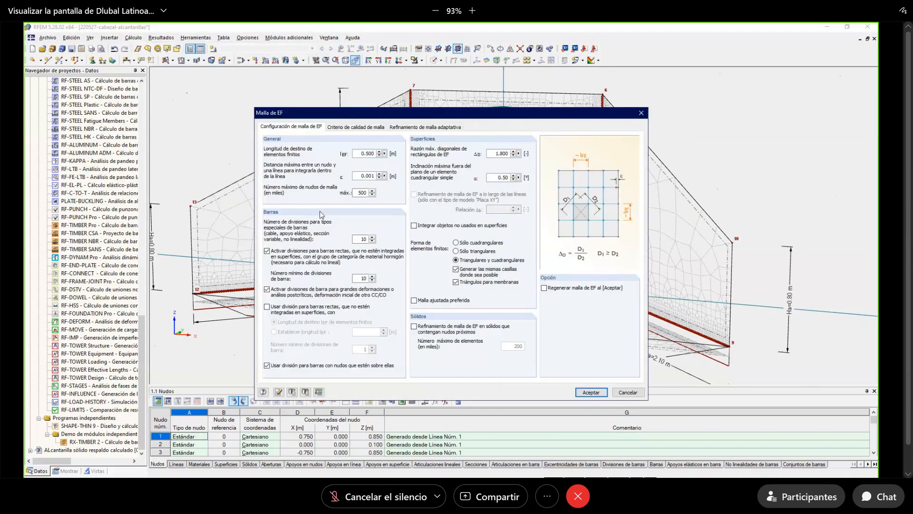
{"action": "double_click", "coordinate": [356, 154]}
{"action": "left_click_drag", "start_coordinate": [404, 109], "coordinate": [418, 309]}
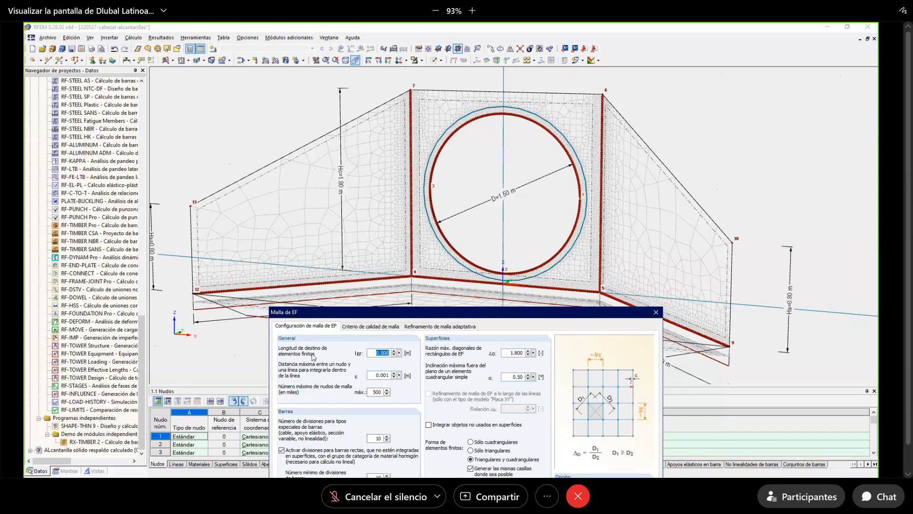
{"action": "left_click_drag", "start_coordinate": [388, 315], "coordinate": [339, 98]}
Review the mesh quality criteria for surfaces and solids, including the aspect ratio and corner angle limits, and close the FE mesh settings.
{"action": "left_click", "coordinate": [322, 111]}
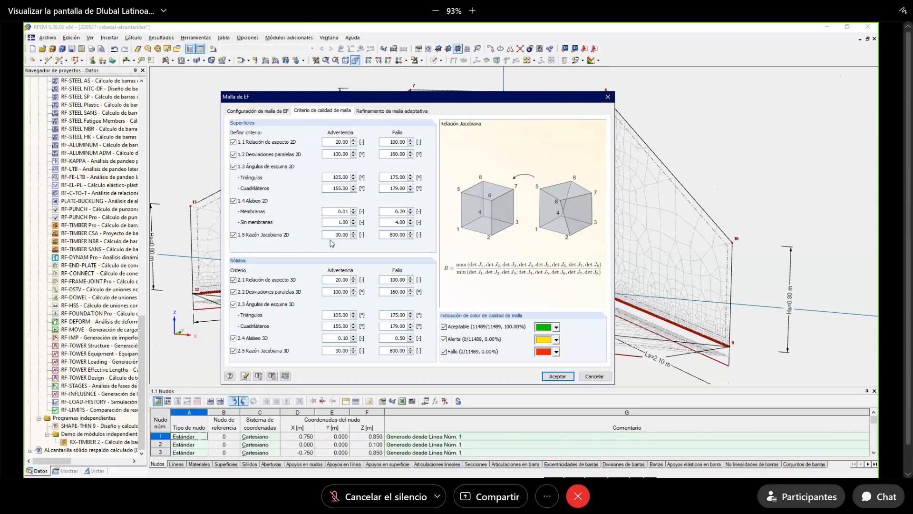
{"action": "left_click", "coordinate": [336, 142]}
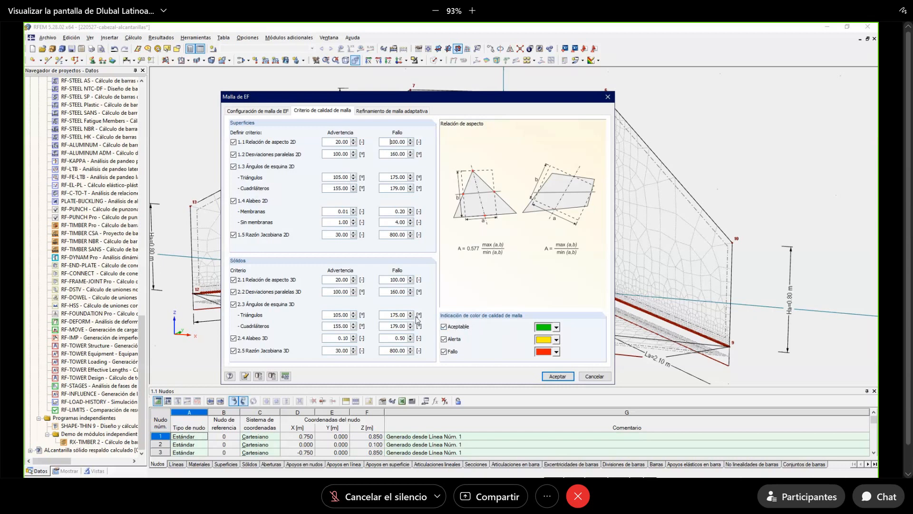
{"action": "left_click", "coordinate": [343, 189]}
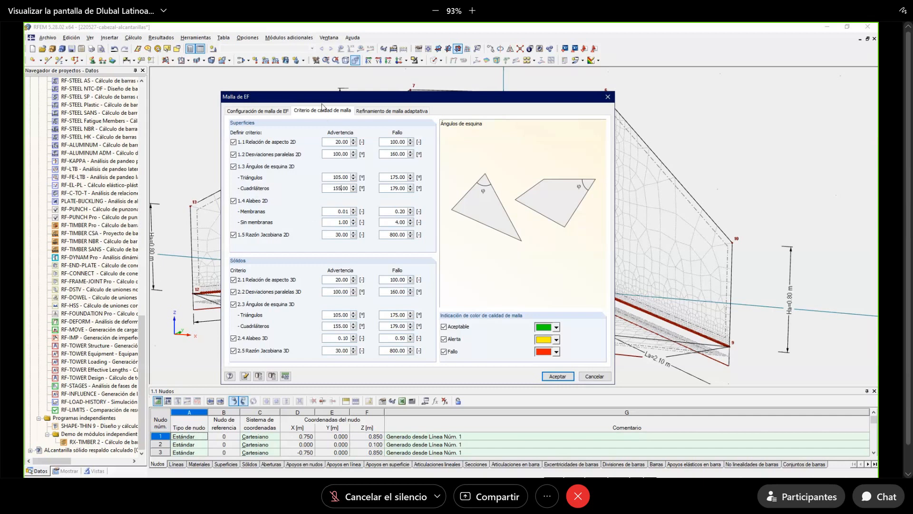
{"action": "left_click", "coordinate": [556, 377]}
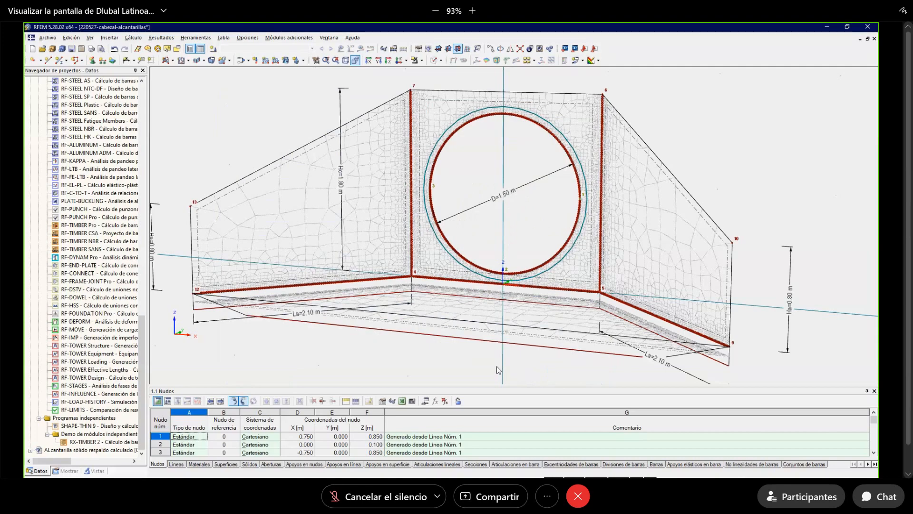
Display the mesh quality on the model's surfaces and detach the quality legend so it floats over the model.
{"action": "left_click", "coordinate": [66, 471]}
{"action": "scroll", "coordinate": [69, 292], "scroll_direction": "down", "scroll_amount": 10}
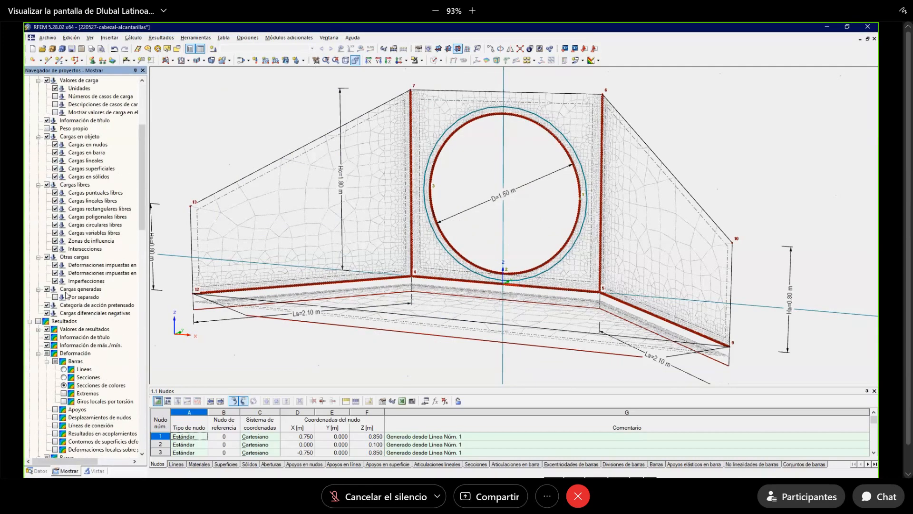
{"action": "scroll", "coordinate": [65, 291], "scroll_direction": "down", "scroll_amount": 9}
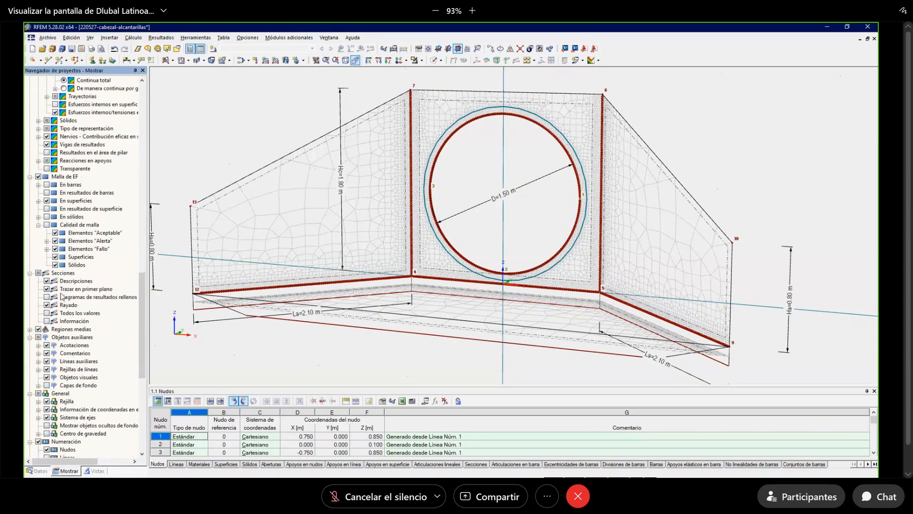
{"action": "left_click", "coordinate": [46, 225]}
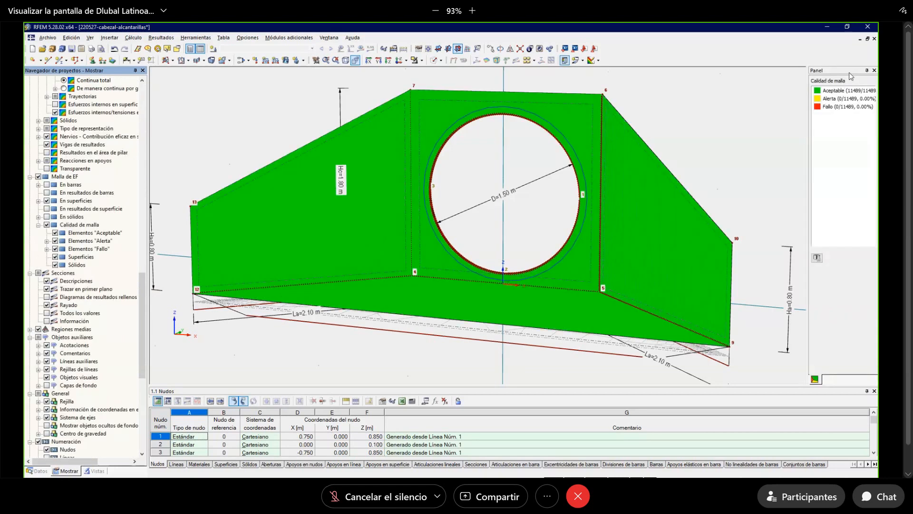
{"action": "left_click_drag", "start_coordinate": [850, 70], "coordinate": [639, 99]}
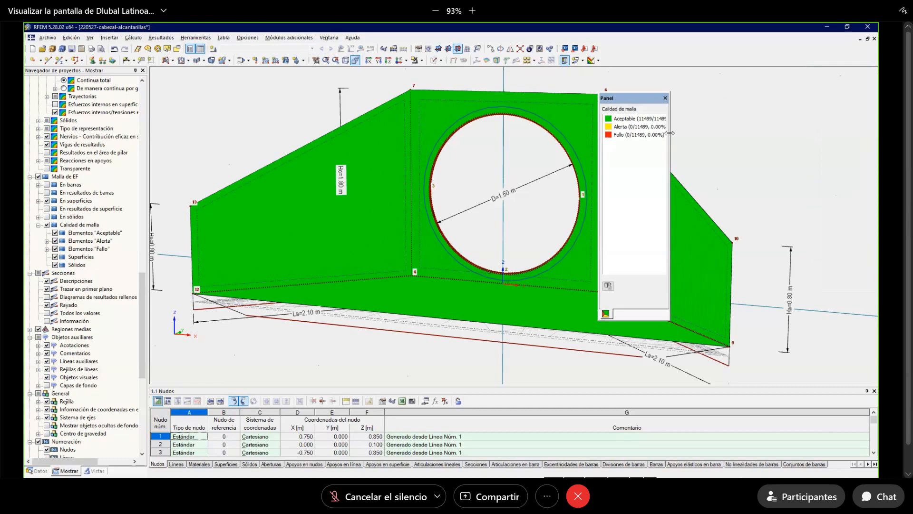
Widen and redock the mesh quality legend, and turn off the mesh quality display on the headwall.
{"action": "left_click_drag", "start_coordinate": [669, 137], "coordinate": [754, 138]}
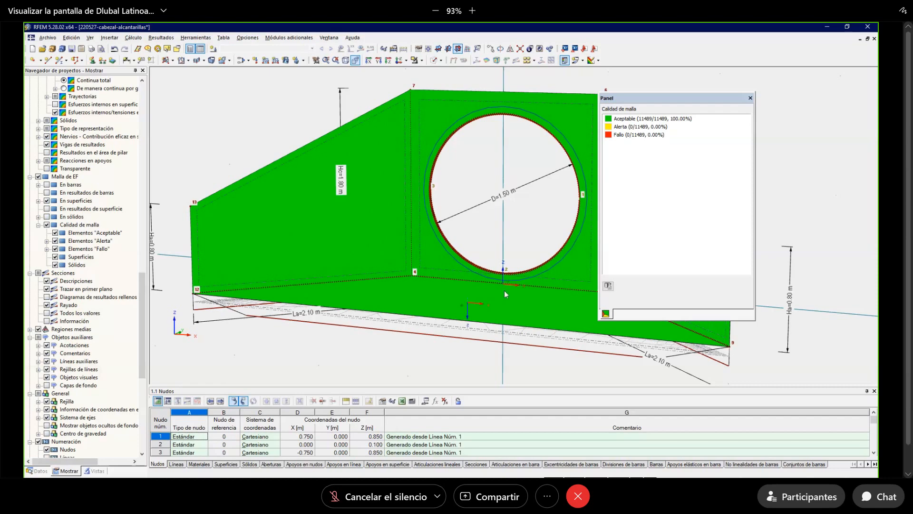
{"action": "double_click", "coordinate": [686, 98]}
{"action": "left_click_drag", "start_coordinate": [726, 136], "coordinate": [808, 139]}
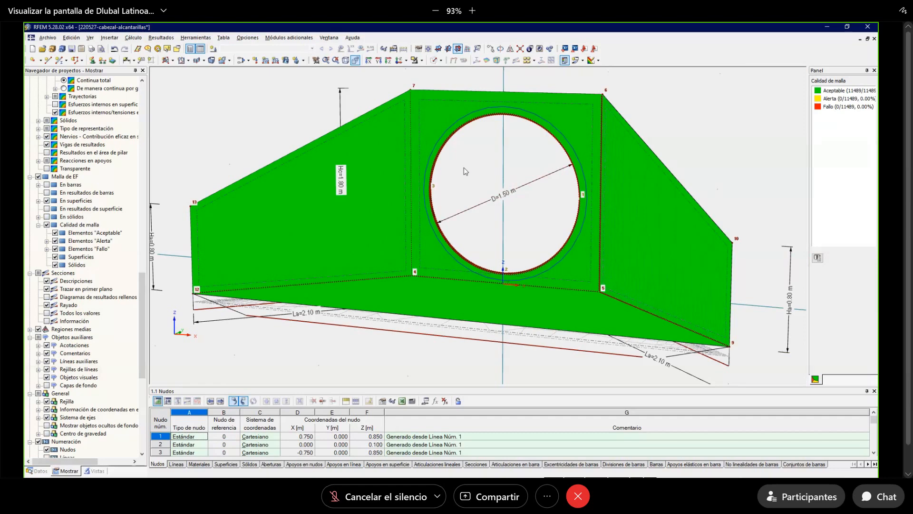
{"action": "middle_click_drag", "start_coordinate": [715, 119], "coordinate": [702, 183], "text": "ctrl"}
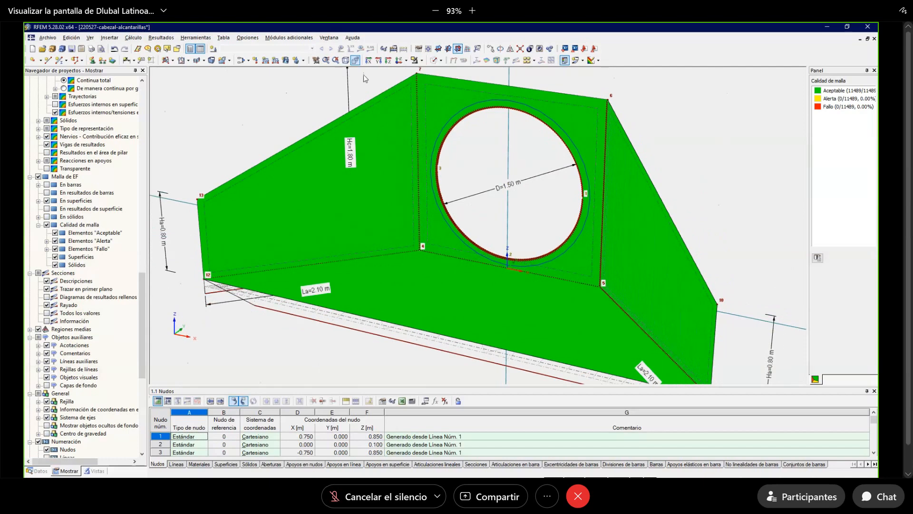
{"action": "left_click", "coordinate": [47, 224]}
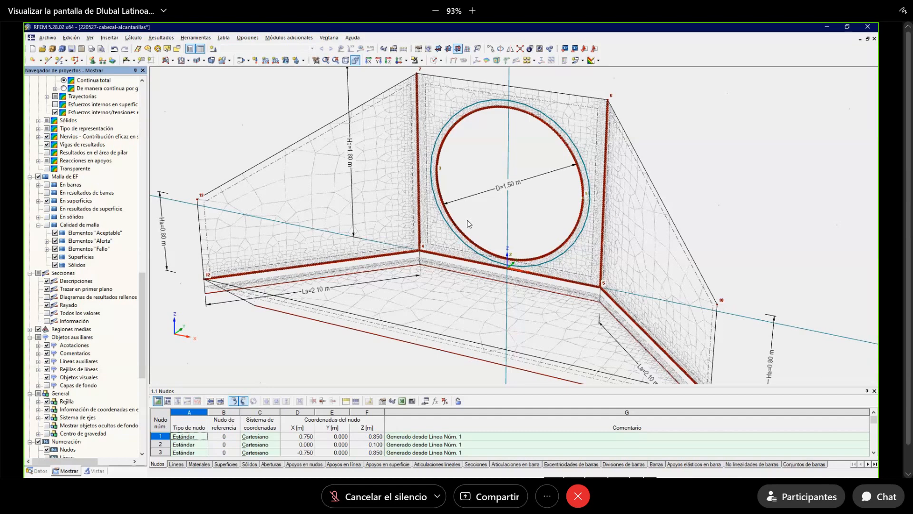
Open the model 220425-solidos-con-tubo from the Alcantarilla project in the project manager.
{"action": "left_click", "coordinate": [71, 49]}
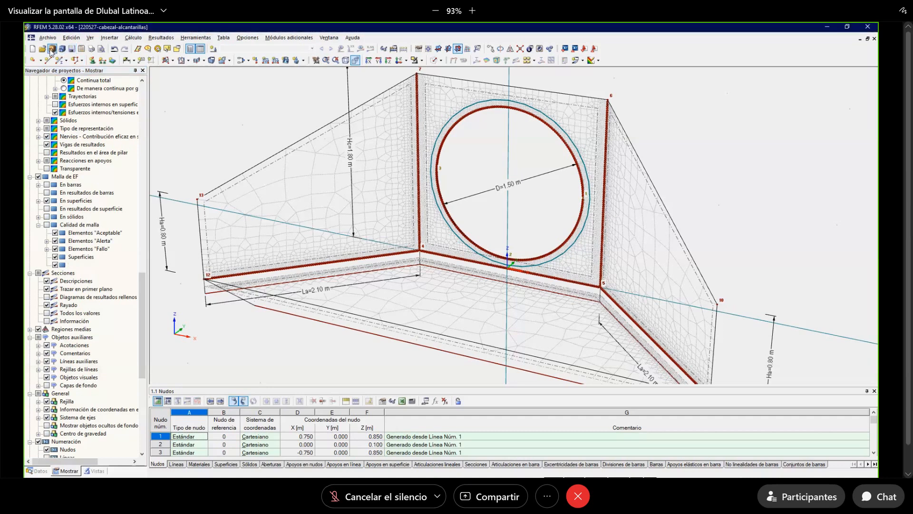
{"action": "left_click", "coordinate": [52, 49]}
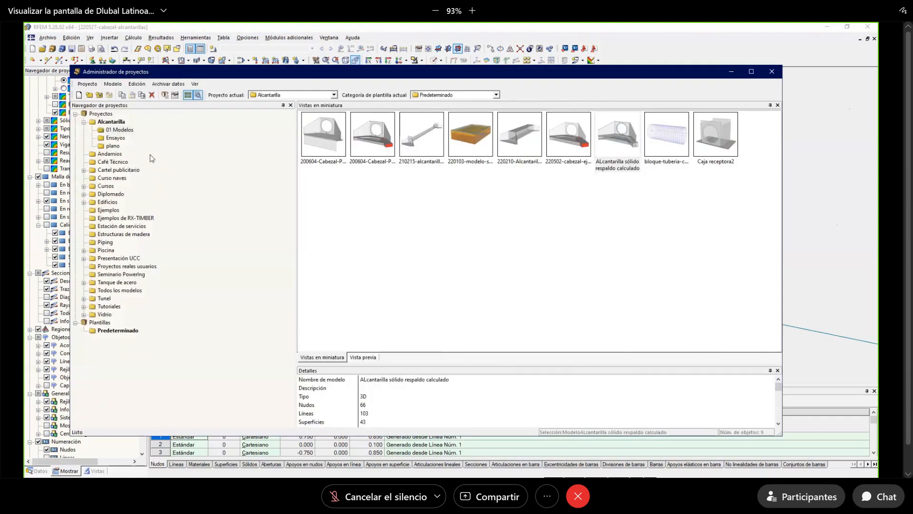
{"action": "left_click", "coordinate": [124, 131]}
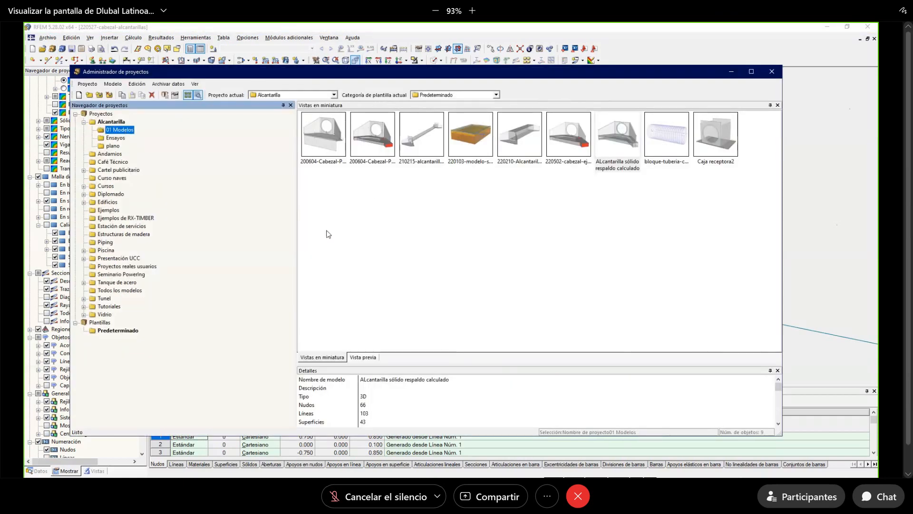
{"action": "left_click", "coordinate": [116, 123]}
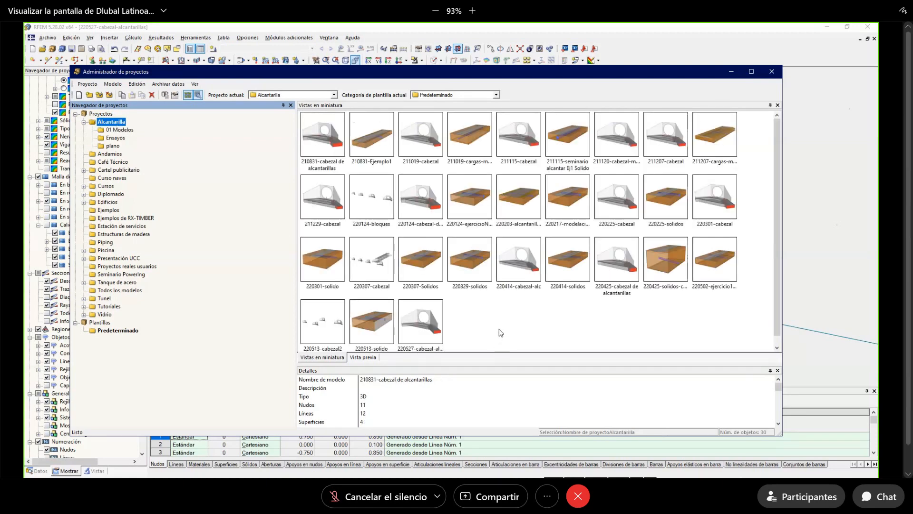
{"action": "left_click", "coordinate": [665, 265]}
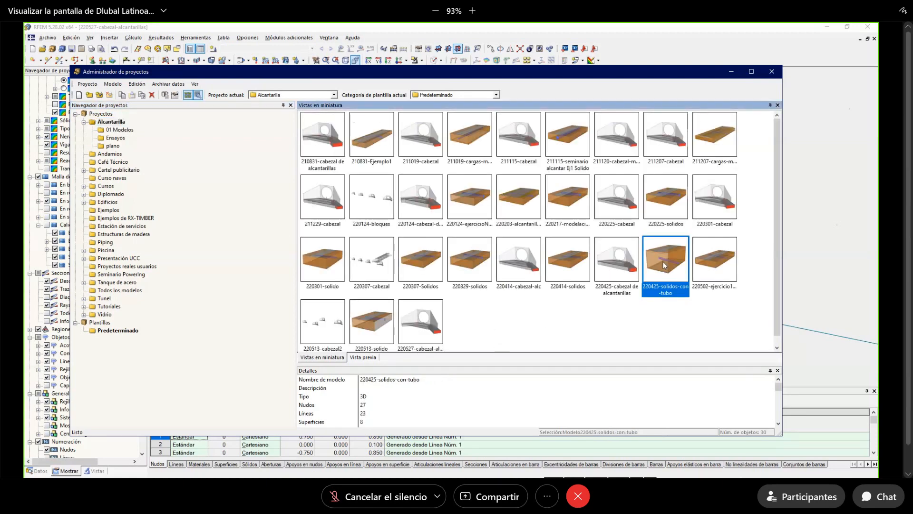
{"action": "double_click", "coordinate": [660, 259]}
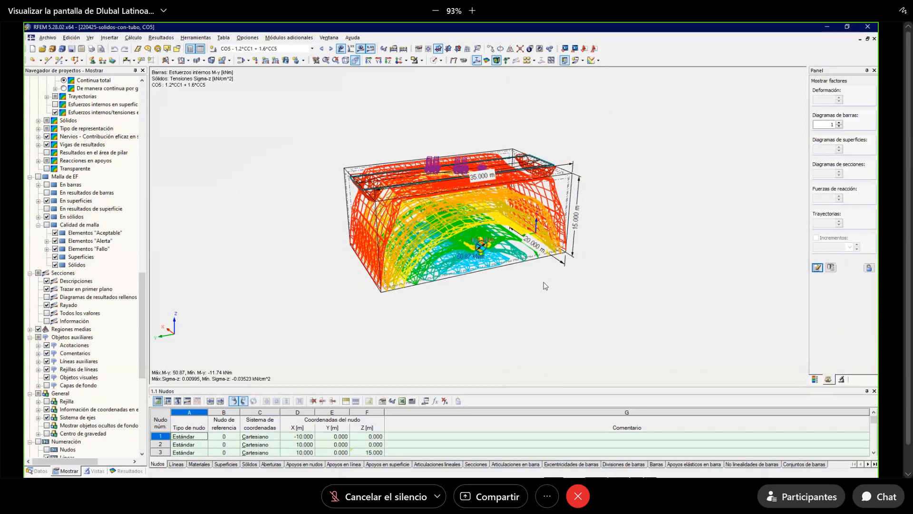
Hide the calculation results and show the soil block and road slab as a solid rendered model.
{"action": "left_click", "coordinate": [496, 60]}
{"action": "left_click", "coordinate": [434, 60]}
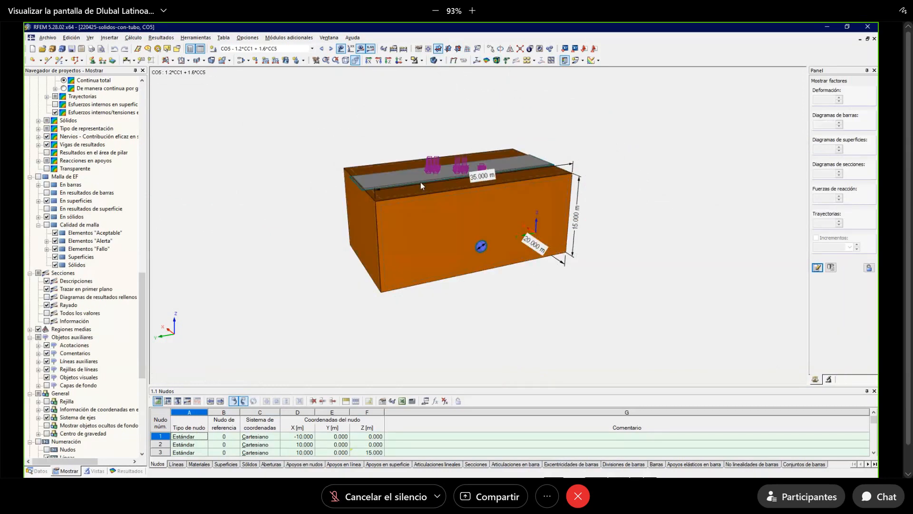
{"action": "middle_click_drag", "start_coordinate": [344, 259], "coordinate": [423, 162], "text": "ctrl"}
{"action": "scroll", "coordinate": [466, 178], "scroll_direction": "up", "scroll_amount": 3}
{"action": "scroll", "coordinate": [467, 174], "scroll_direction": "up", "scroll_amount": 3}
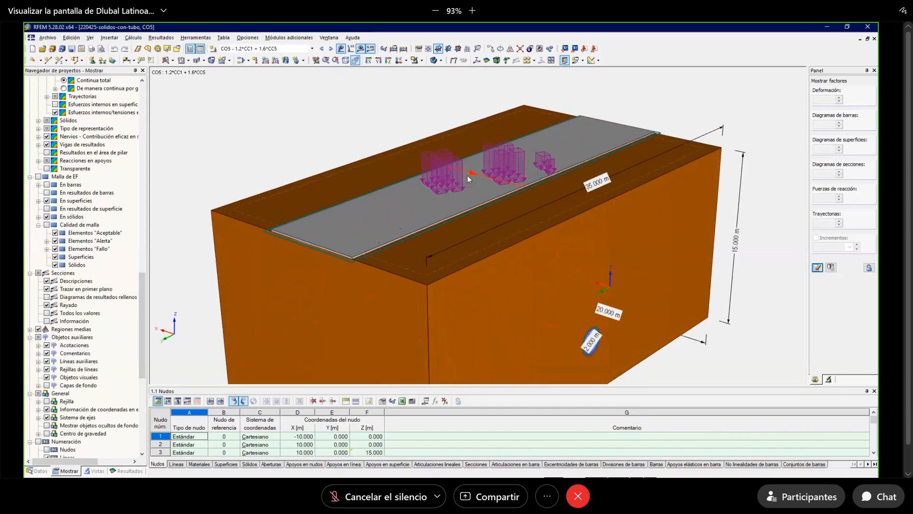
Select load case CC2 and advance through the RF-MOVE-Surfaces steps up to CC7 to review the moving vehicle loads.
{"action": "left_click", "coordinate": [298, 49]}
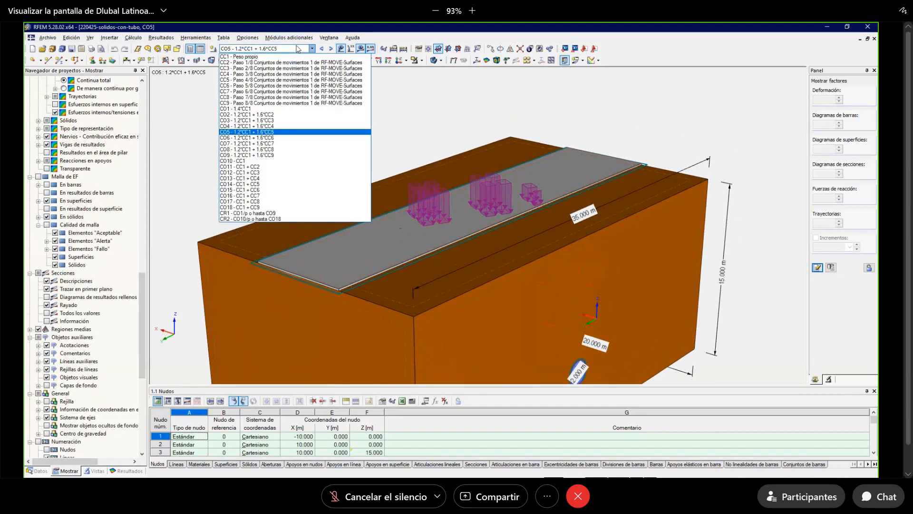
{"action": "left_click", "coordinate": [301, 71]}
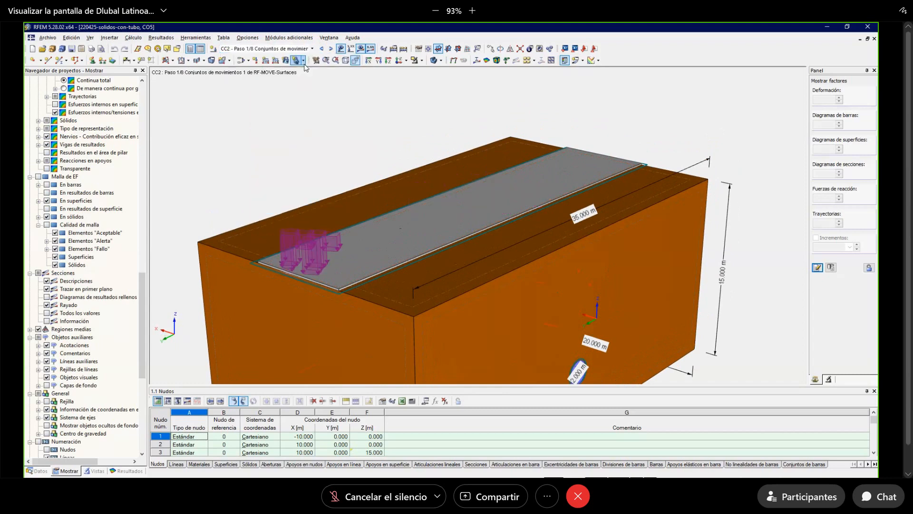
{"action": "left_click", "coordinate": [331, 49]}
{"action": "left_click", "coordinate": [331, 49]}
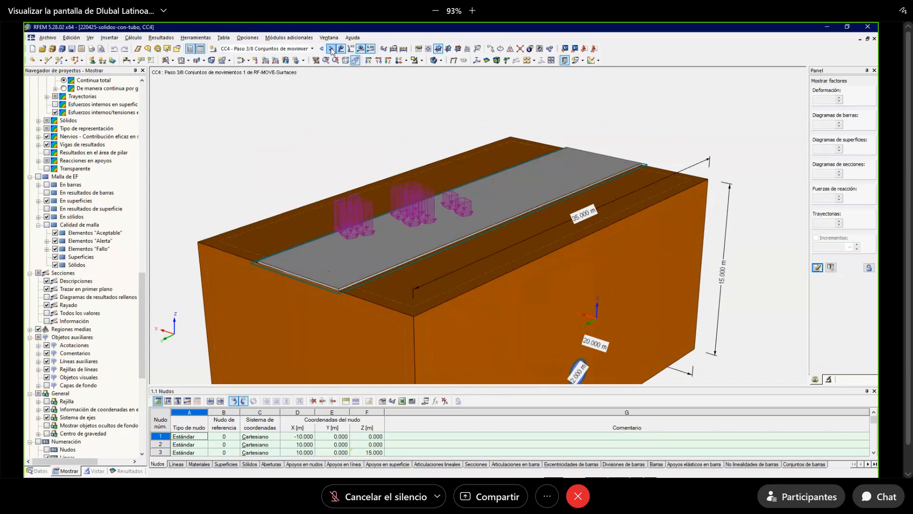
{"action": "left_click", "coordinate": [331, 49]}
{"action": "left_click", "coordinate": [331, 49]}
{"action": "left_click", "coordinate": [330, 49]}
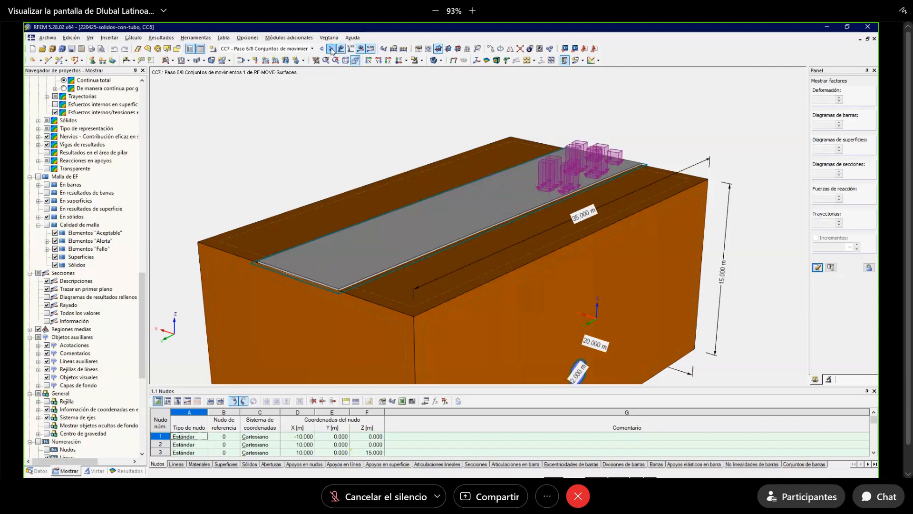
Step the moving load cases back to CC3 and forward again to CC5, keeping the whole block in view.
{"action": "left_click", "coordinate": [321, 48]}
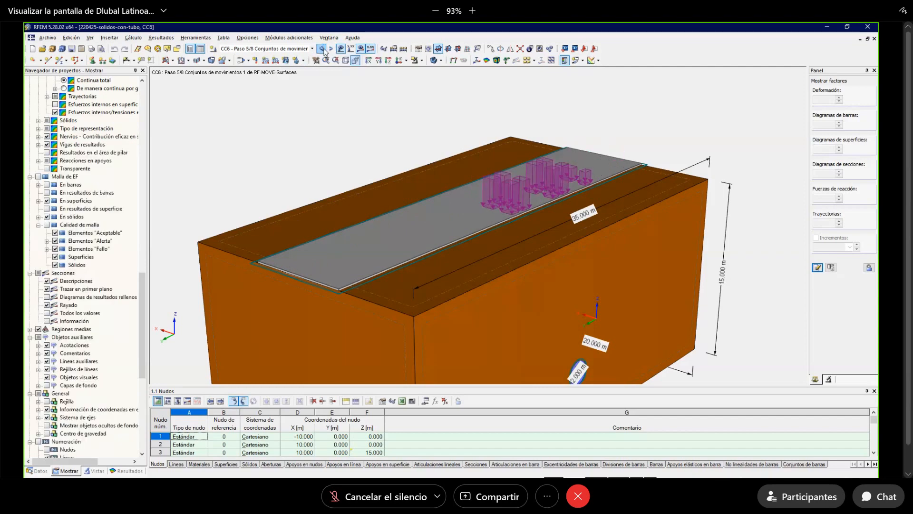
{"action": "left_click", "coordinate": [322, 48]}
{"action": "left_click", "coordinate": [322, 49]}
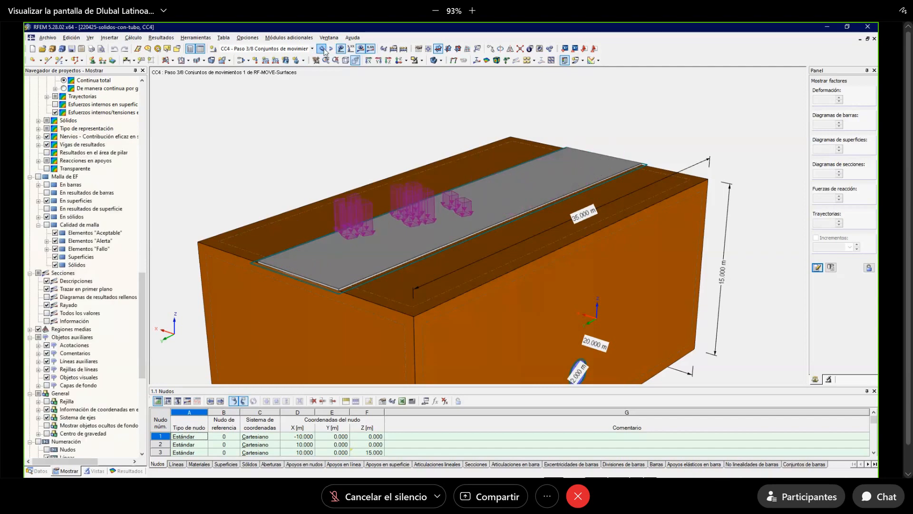
{"action": "left_click", "coordinate": [322, 48]}
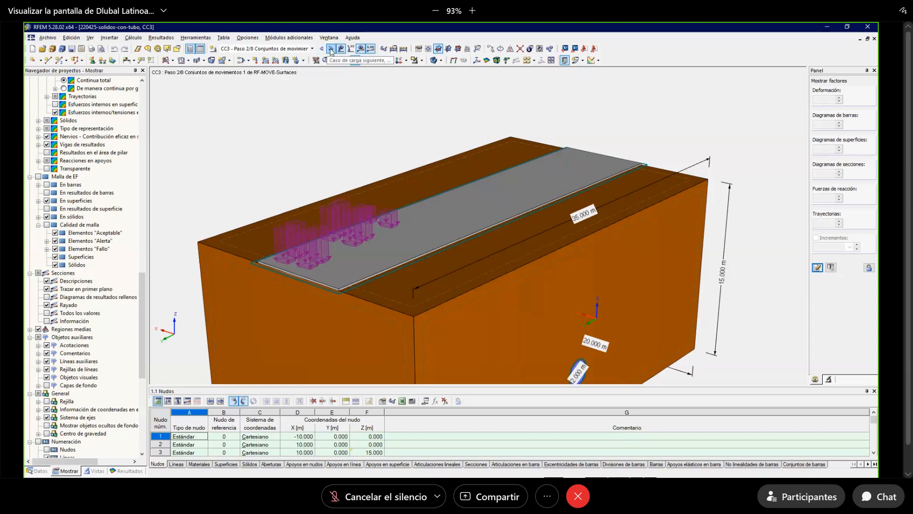
{"action": "left_click", "coordinate": [330, 49]}
{"action": "left_click", "coordinate": [332, 51]}
{"action": "middle_click_drag", "start_coordinate": [316, 201], "coordinate": [293, 110], "text": "ctrl"}
{"action": "scroll", "coordinate": [300, 121], "scroll_direction": "down", "scroll_amount": 3}
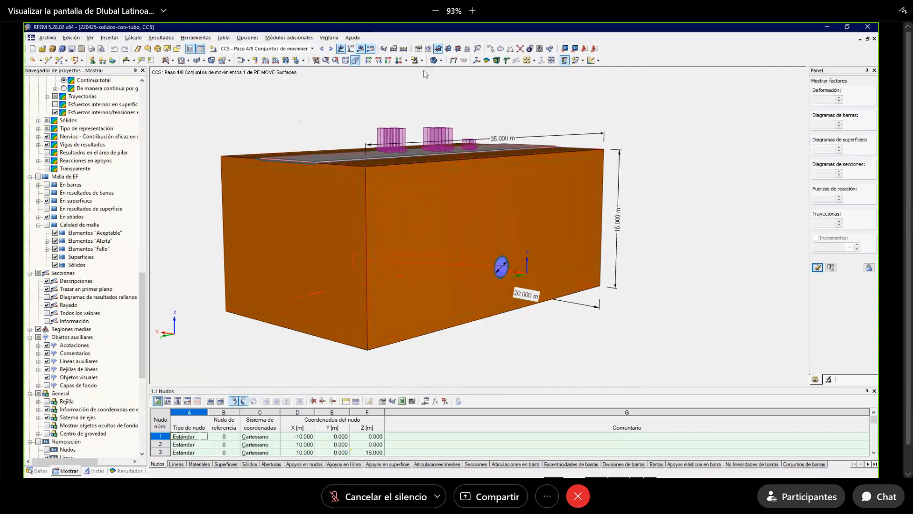
Switch the model to transparent solid display and examine the pipe crossing the soil block from both ends.
{"action": "left_click", "coordinate": [434, 60]}
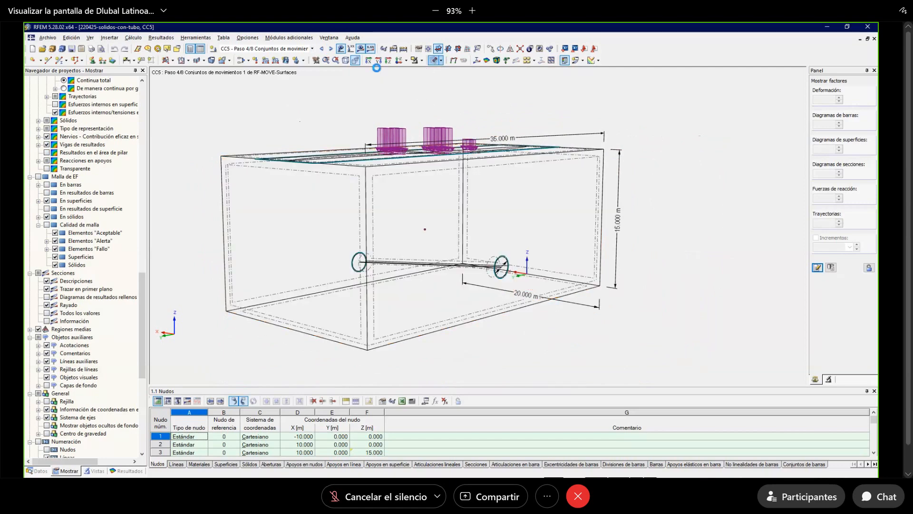
{"action": "middle_click_drag", "start_coordinate": [573, 348], "coordinate": [492, 361], "text": "ctrl"}
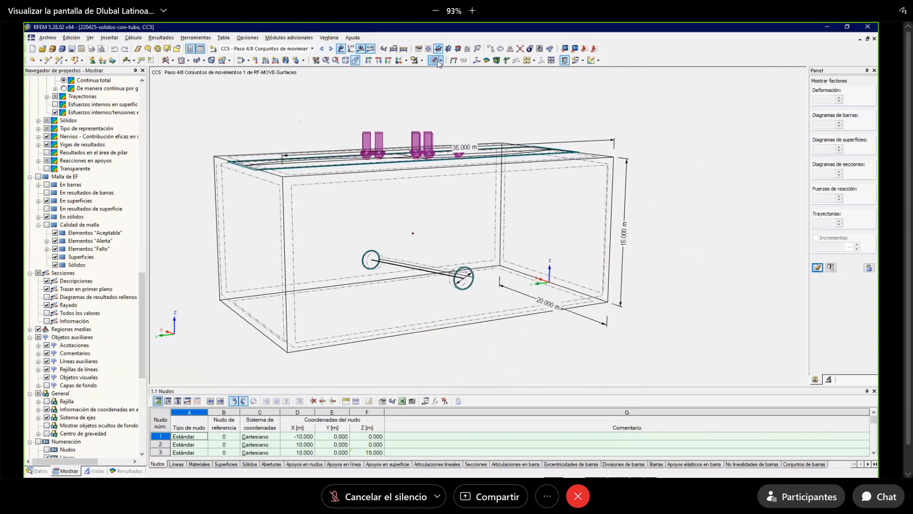
{"action": "left_click", "coordinate": [434, 60]}
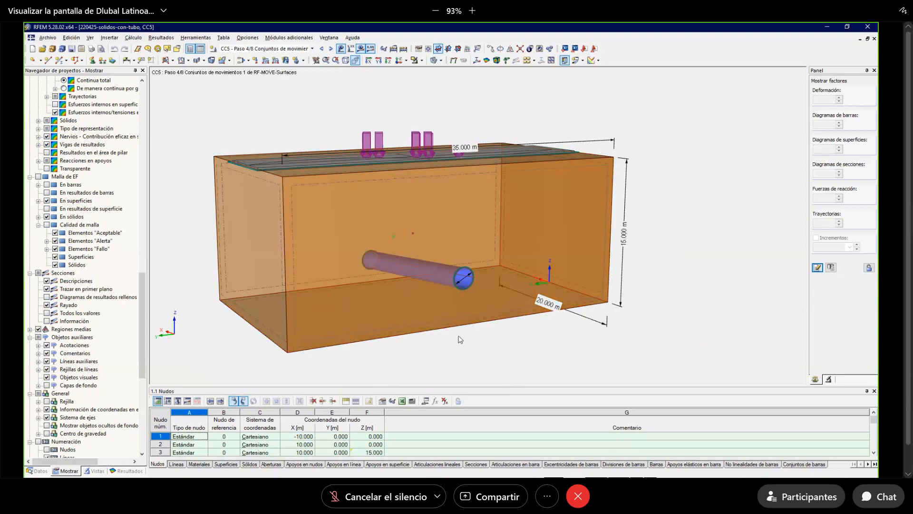
{"action": "middle_click_drag", "start_coordinate": [491, 278], "coordinate": [440, 338], "text": "ctrl"}
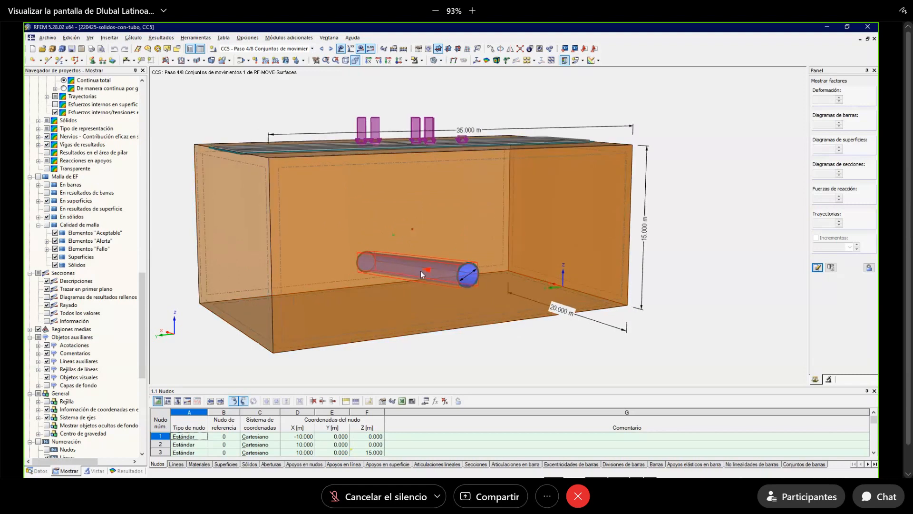
{"action": "scroll", "coordinate": [420, 270], "scroll_direction": "up", "scroll_amount": 2}
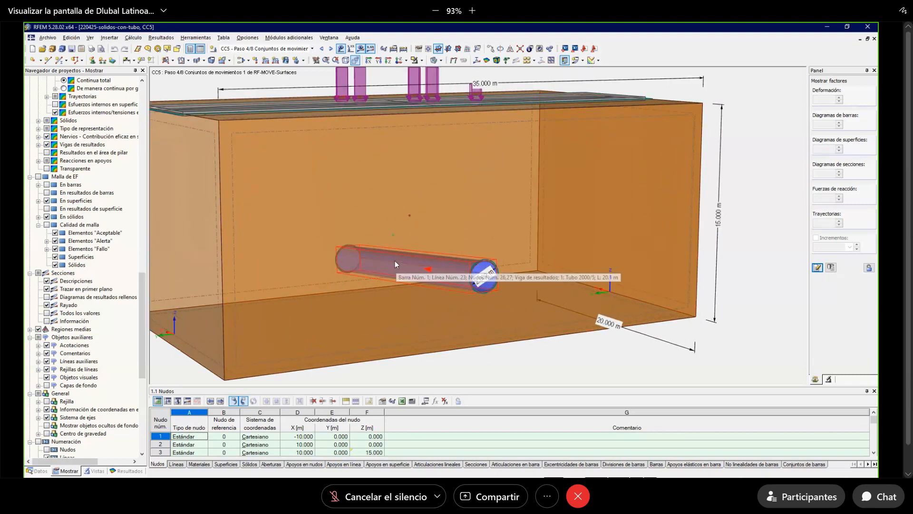
{"action": "middle_click_drag", "start_coordinate": [393, 258], "coordinate": [323, 285], "text": "ctrl"}
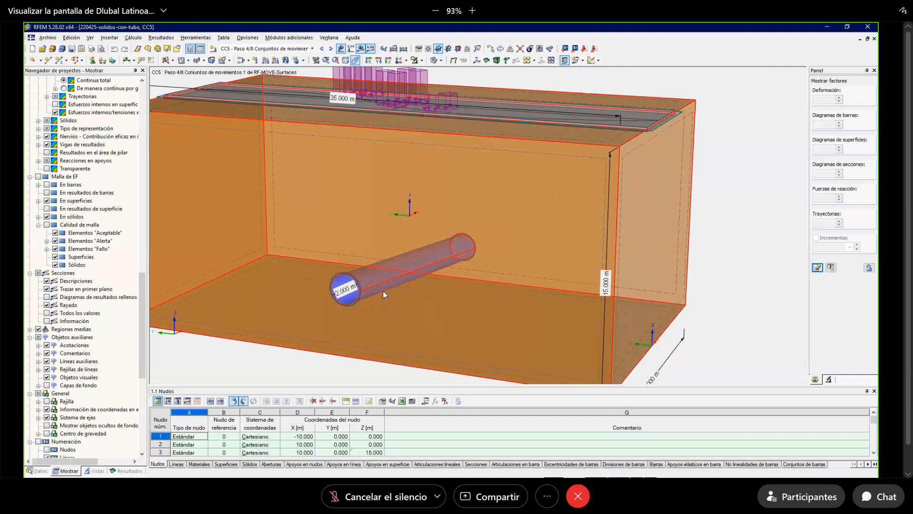
{"action": "middle_click_drag", "start_coordinate": [402, 209], "coordinate": [565, 253], "text": "ctrl"}
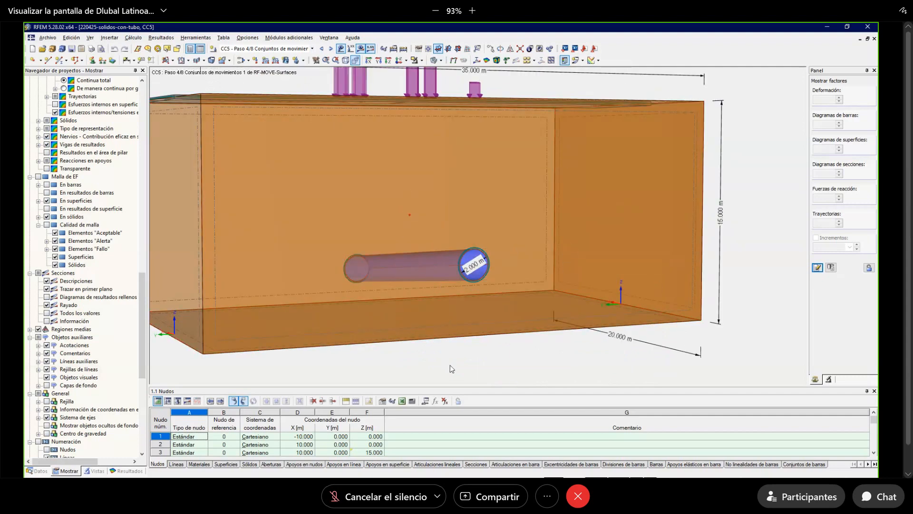
View the whole block along the Y axis to check the pipe's slope, and switch to the view along the X axis.
{"action": "left_click", "coordinate": [345, 60]}
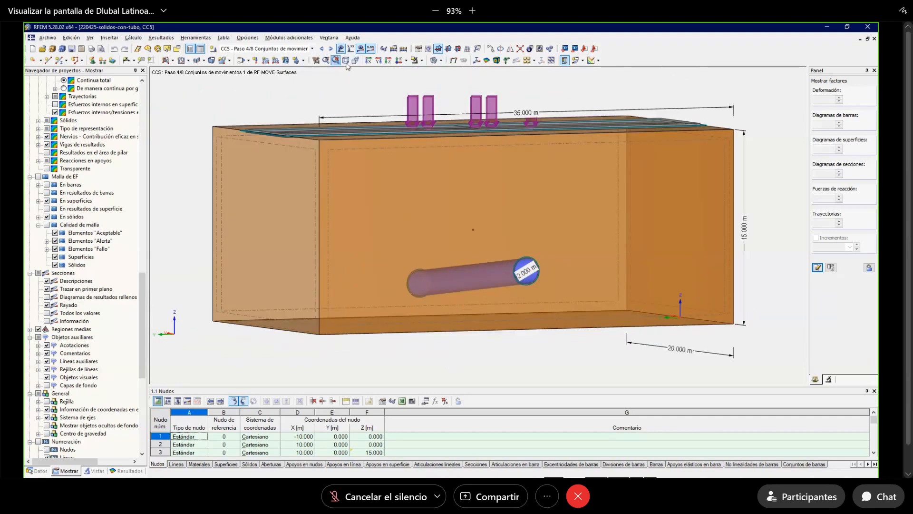
{"action": "left_click", "coordinate": [378, 61]}
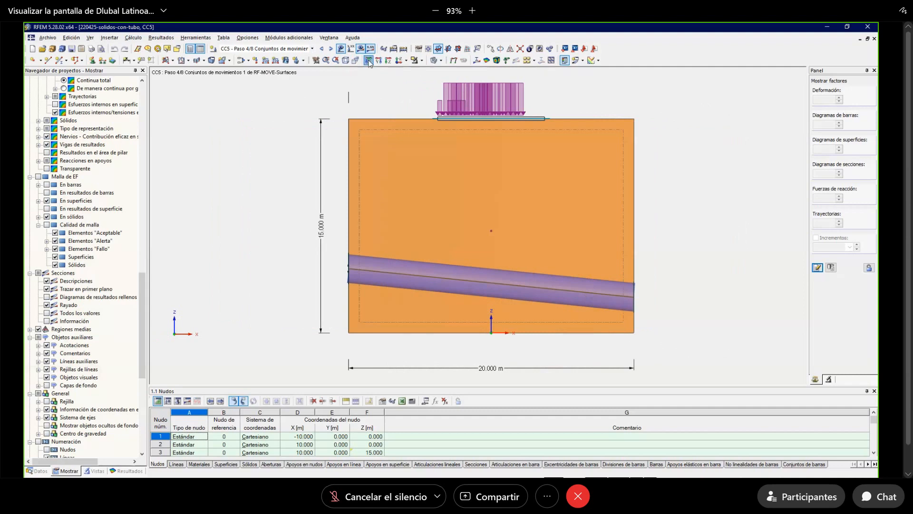
{"action": "left_click", "coordinate": [368, 61]}
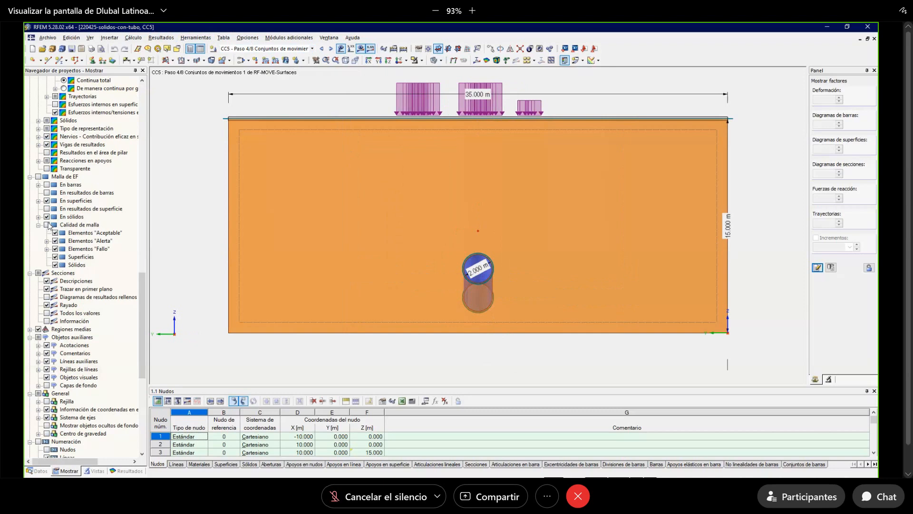
Display the FE mesh of the soil block and inspect the element density around the pipe and beneath the road slab.
{"action": "left_click", "coordinate": [39, 177]}
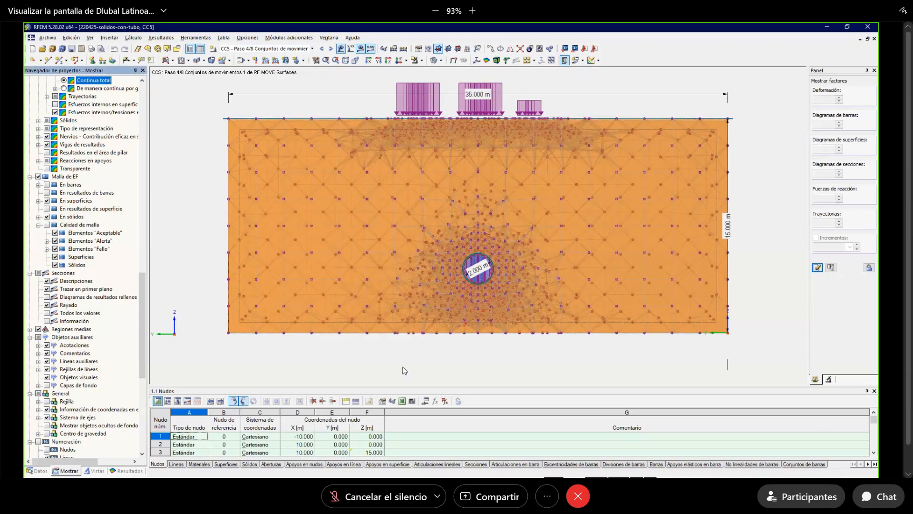
{"action": "scroll", "coordinate": [403, 362], "scroll_direction": "up", "scroll_amount": 2}
{"action": "middle_click_drag", "start_coordinate": [440, 342], "coordinate": [429, 376]}
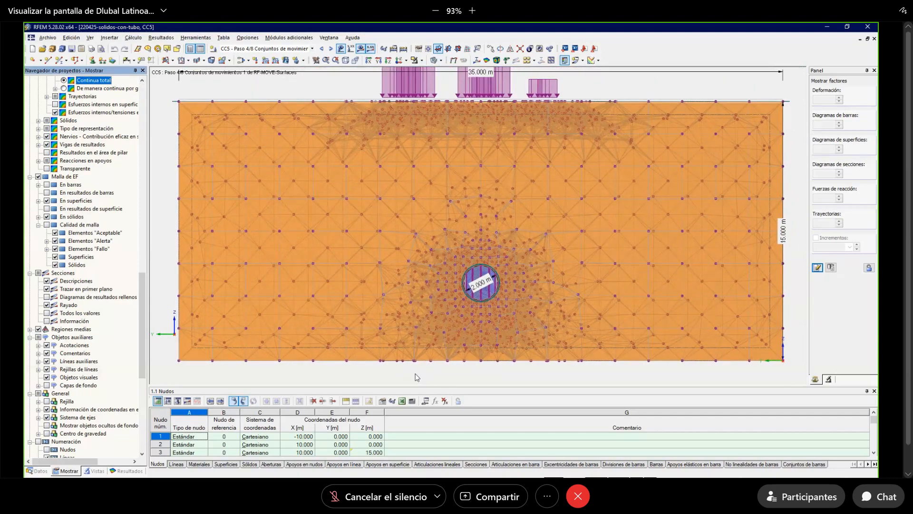
{"action": "mouse_move", "coordinate": [414, 373]}
{"action": "middle_mouse_down", "text": "ctrl"}
{"action": "mouse_move", "coordinate": [744, 377]}
{"action": "mouse_move", "coordinate": [640, 390]}
{"action": "mouse_move", "coordinate": [410, 376]}
{"action": "middle_mouse_up", "text": "ctrl"}
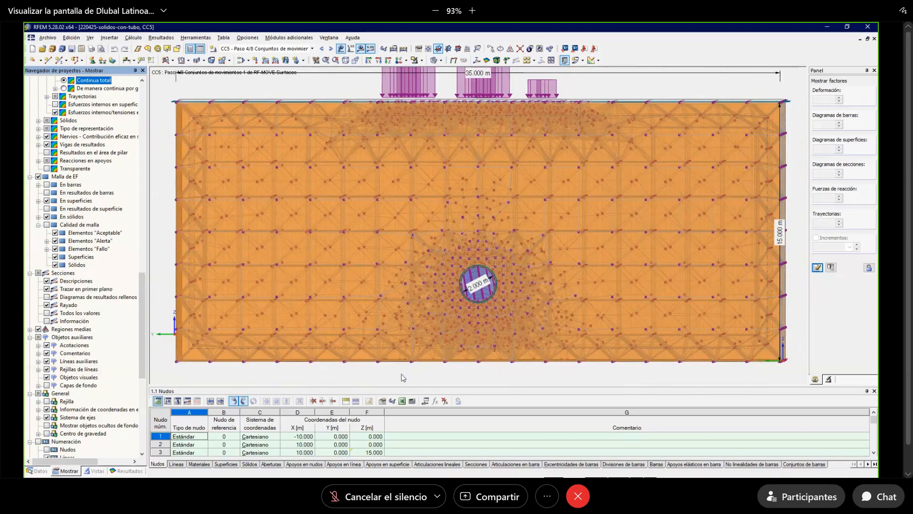
{"action": "scroll", "coordinate": [398, 368], "scroll_direction": "down", "scroll_amount": 1}
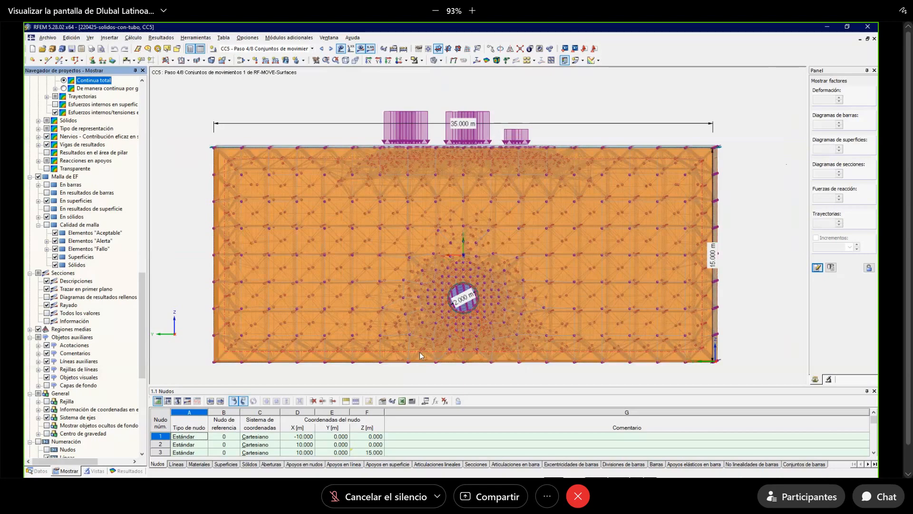
{"action": "middle_click_drag", "start_coordinate": [370, 383], "coordinate": [432, 371], "text": "ctrl"}
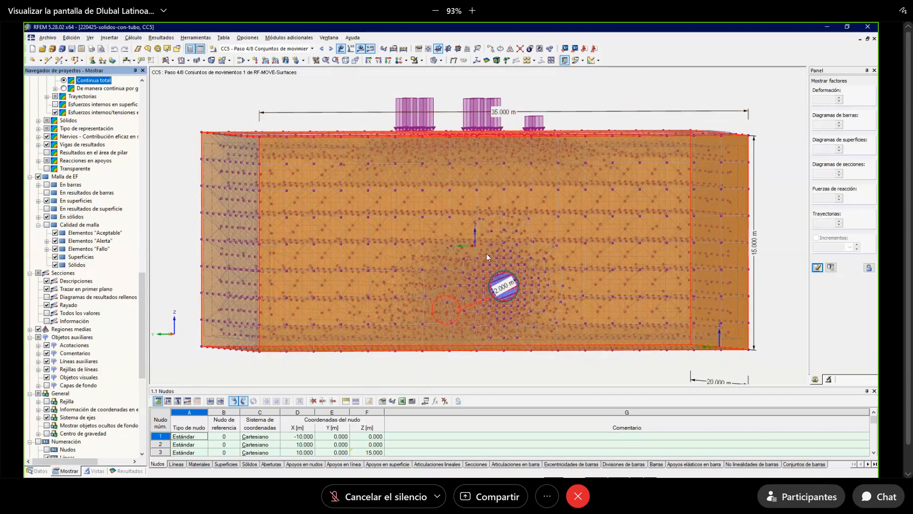
View the meshed block along the X axis and mark the coarse-mesh zones on both sides of the pipe.
{"action": "middle_click_drag", "start_coordinate": [492, 376], "coordinate": [461, 324], "text": "ctrl"}
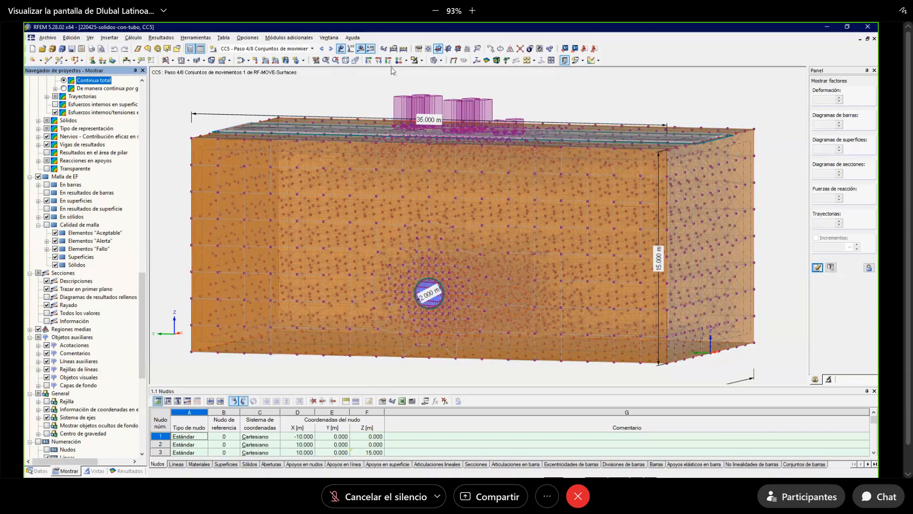
{"action": "left_click", "coordinate": [370, 61]}
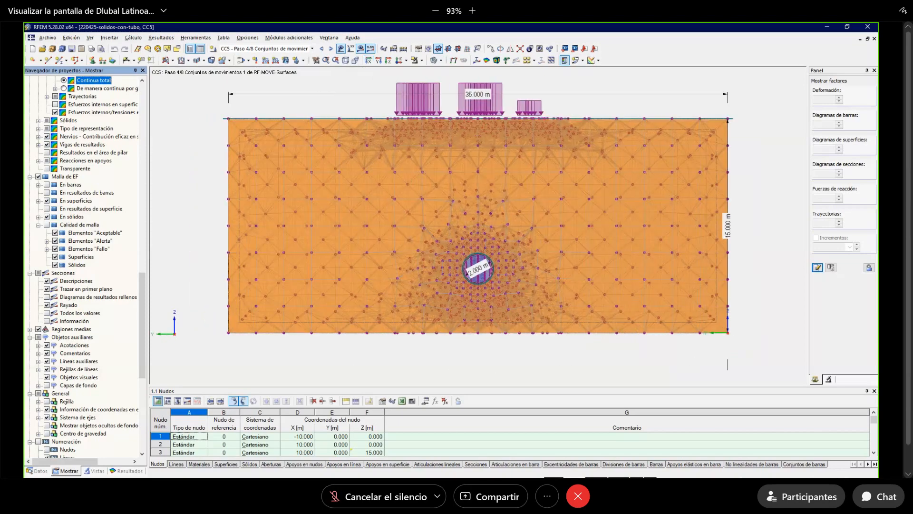
{"action": "mouse_move", "coordinate": [187, 90]}
{"action": "left_mouse_down"}
{"action": "mouse_move", "coordinate": [373, 112]}
{"action": "mouse_move", "coordinate": [384, 250]}
{"action": "left_mouse_up"}
{"action": "left_click_drag", "start_coordinate": [388, 285], "coordinate": [183, 343]}
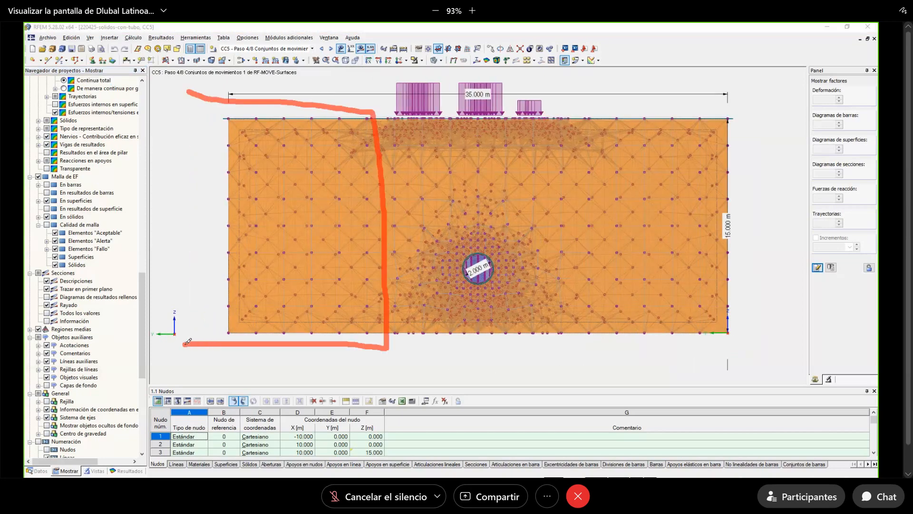
{"action": "mouse_move", "coordinate": [766, 73]}
{"action": "left_mouse_down"}
{"action": "mouse_move", "coordinate": [584, 153]}
{"action": "mouse_move", "coordinate": [577, 336]}
{"action": "mouse_move", "coordinate": [726, 364]}
{"action": "left_mouse_up"}
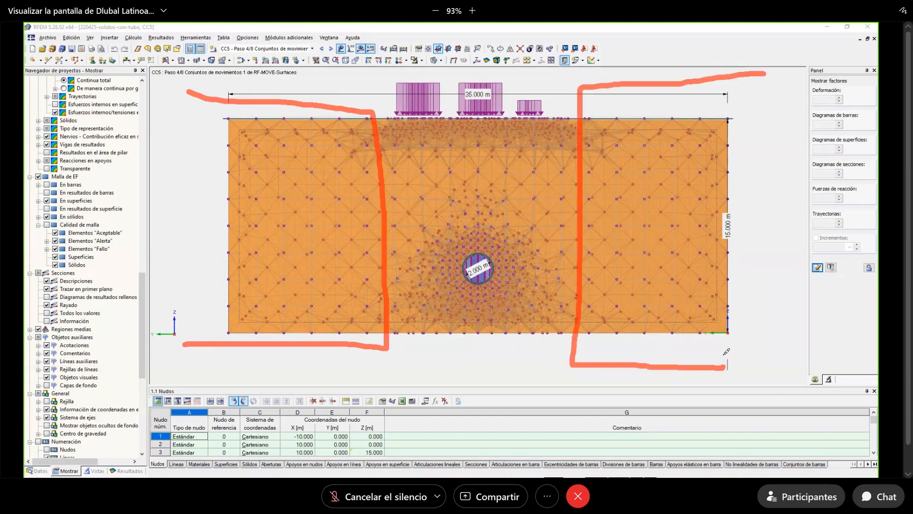
{"action": "mouse_move", "coordinate": [674, 174]}
{"action": "left_mouse_down"}
{"action": "mouse_move", "coordinate": [684, 202]}
{"action": "mouse_move", "coordinate": [669, 244]}
{"action": "left_mouse_up"}
{"action": "left_click", "coordinate": [670, 266]}
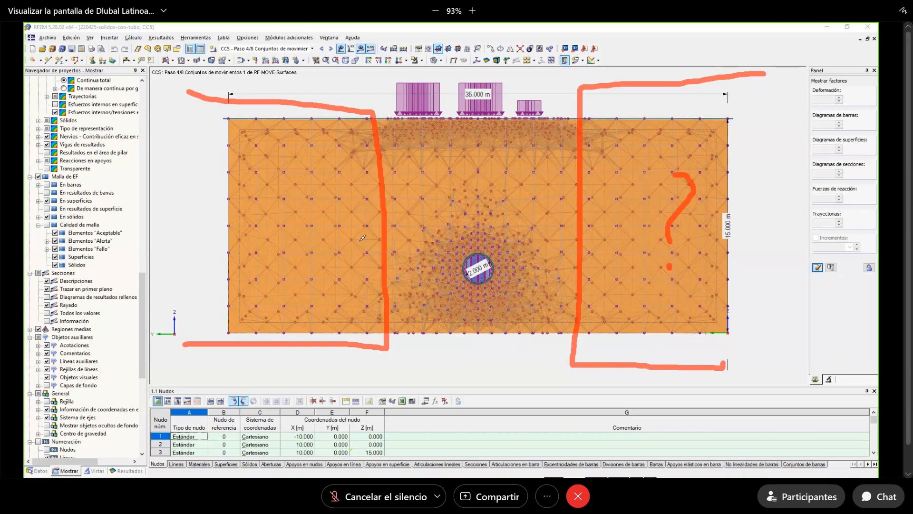
{"action": "mouse_move", "coordinate": [263, 164]}
{"action": "left_mouse_down"}
{"action": "mouse_move", "coordinate": [276, 163]}
{"action": "mouse_move", "coordinate": [288, 225]}
{"action": "left_mouse_up"}
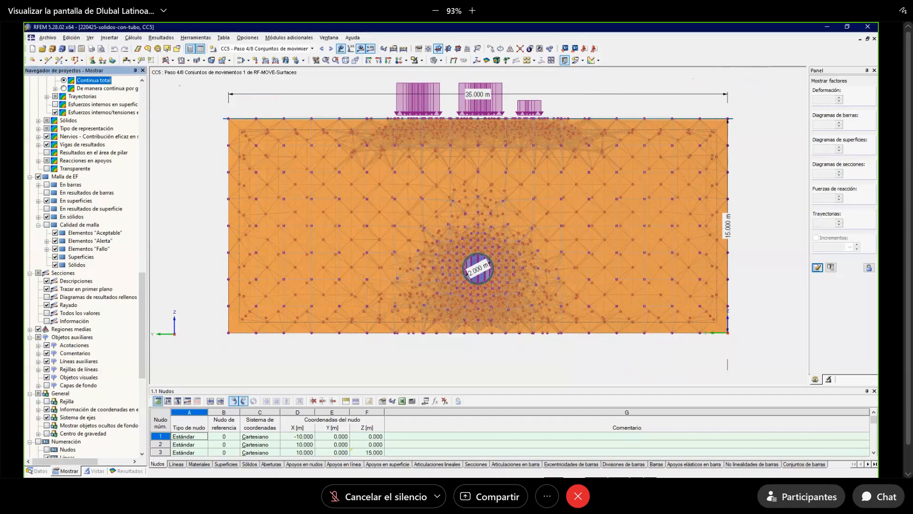
Examine the meshed soil block obliquely from both sides, and turn off the FE mesh display.
{"action": "mouse_move", "coordinate": [326, 261]}
{"action": "middle_mouse_down", "text": "ctrl"}
{"action": "mouse_move", "coordinate": [384, 278]}
{"action": "mouse_move", "coordinate": [511, 282]}
{"action": "middle_mouse_up", "text": "ctrl"}
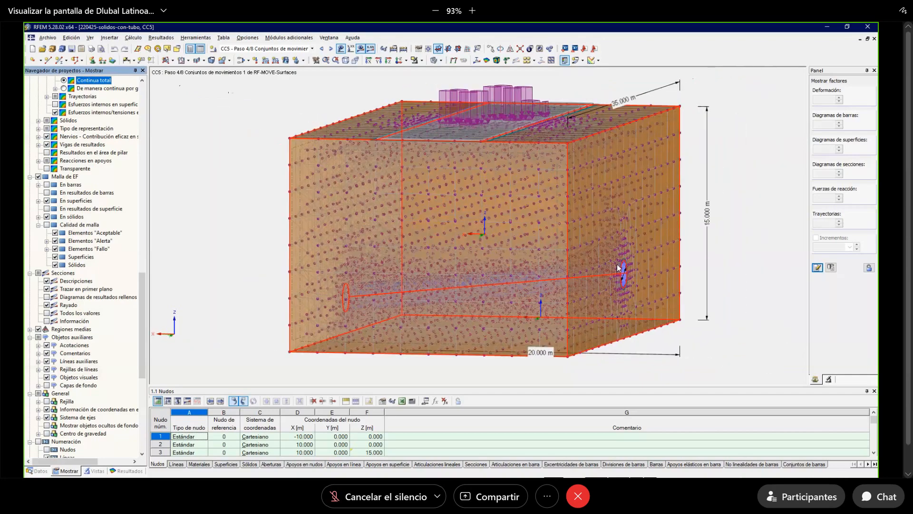
{"action": "left_click", "coordinate": [346, 60]}
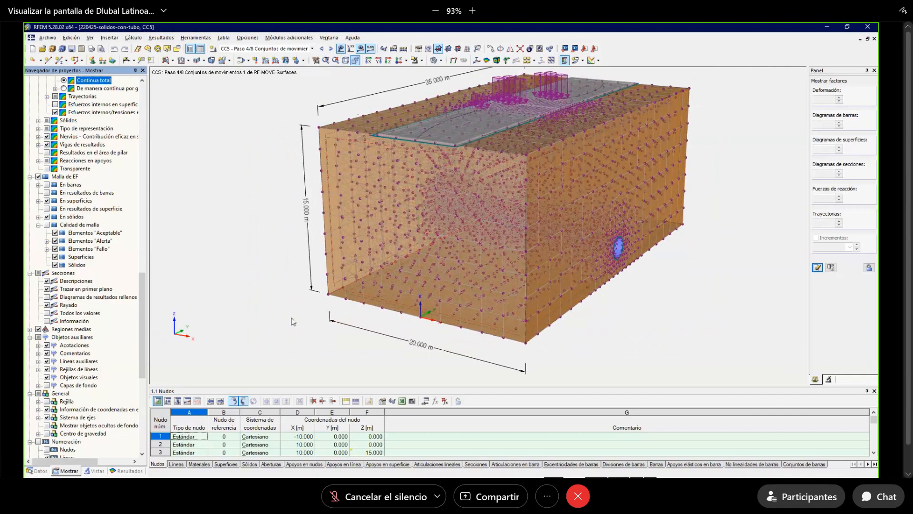
{"action": "mouse_move", "coordinate": [384, 290]}
{"action": "middle_mouse_down", "text": "ctrl"}
{"action": "mouse_move", "coordinate": [394, 291]}
{"action": "mouse_move", "coordinate": [378, 286]}
{"action": "middle_mouse_up", "text": "ctrl"}
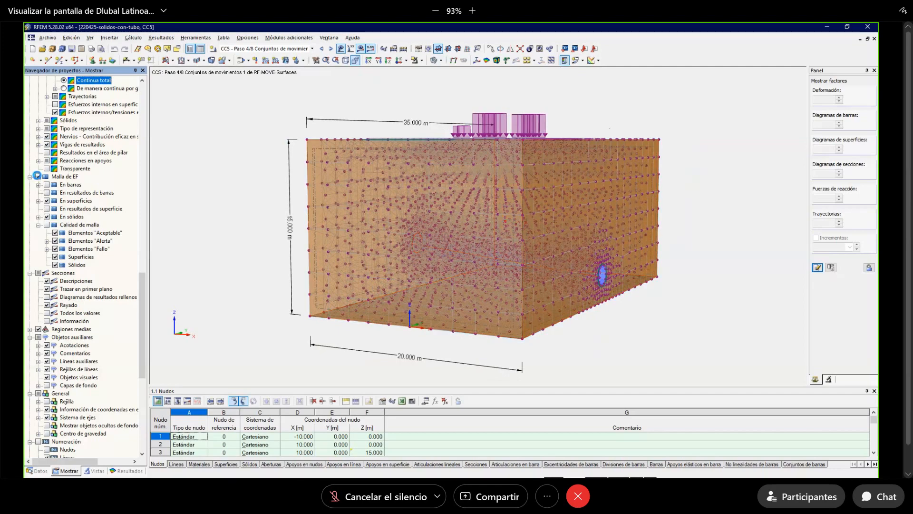
{"action": "left_click", "coordinate": [37, 176]}
Set the block height parameter H to 7 m and apply it, agreeing to delete the results and FE mesh.
{"action": "left_click", "coordinate": [425, 401]}
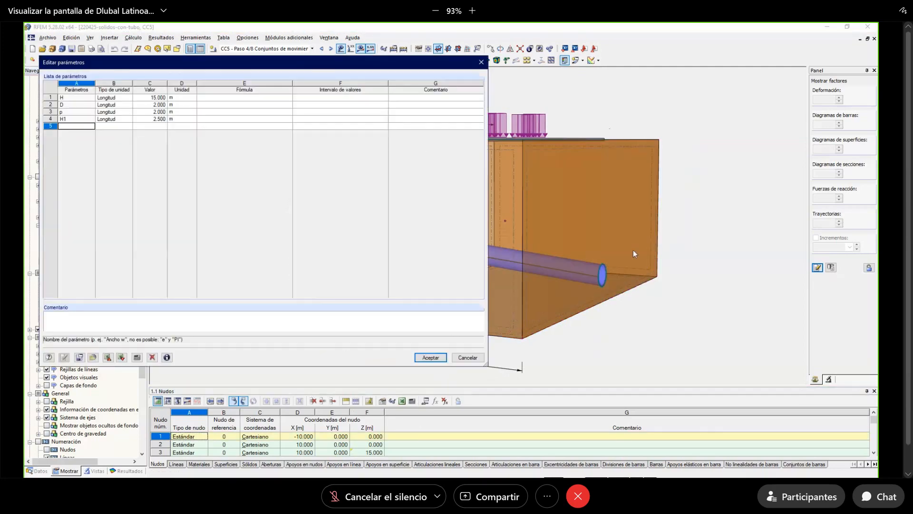
{"action": "left_click", "coordinate": [632, 254]}
{"action": "scroll", "coordinate": [633, 254], "scroll_direction": "down", "scroll_amount": 5}
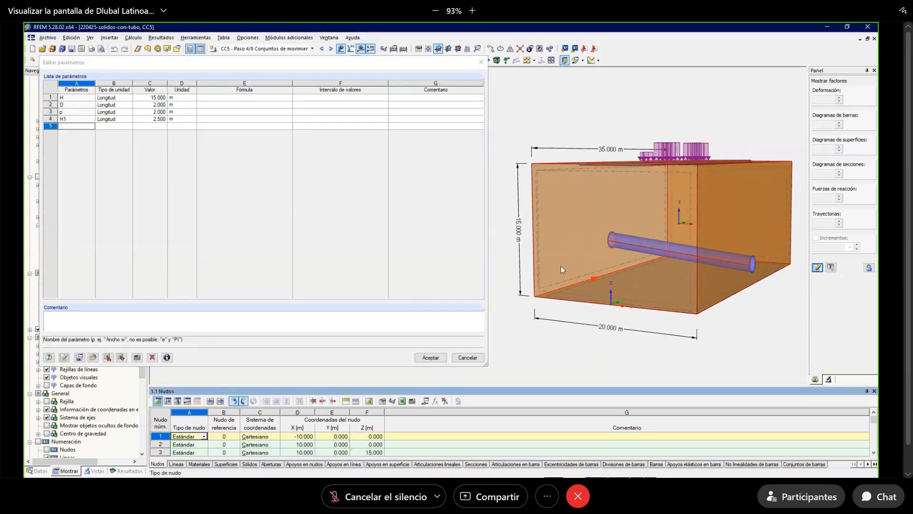
{"action": "left_click", "coordinate": [151, 97]}
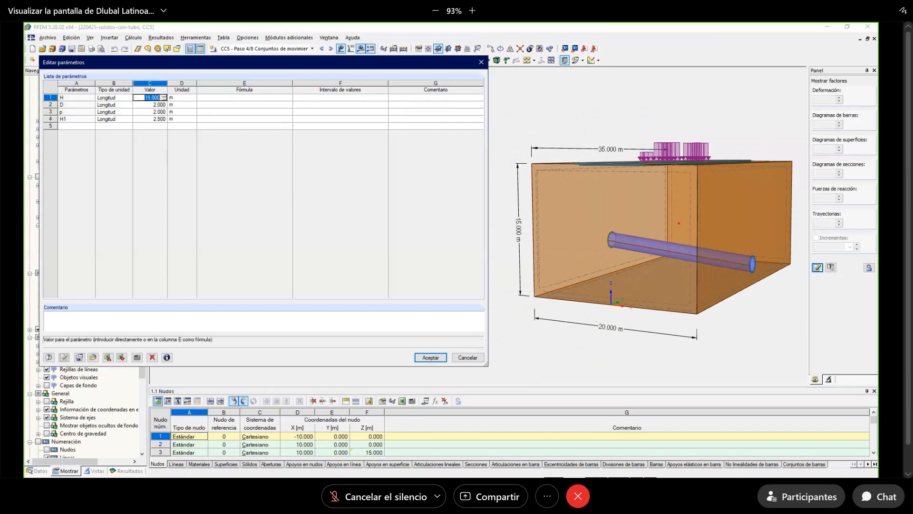
{"action": "type", "text": "7"}
{"action": "key", "text": "Return"}
{"action": "left_click", "coordinate": [433, 360]}
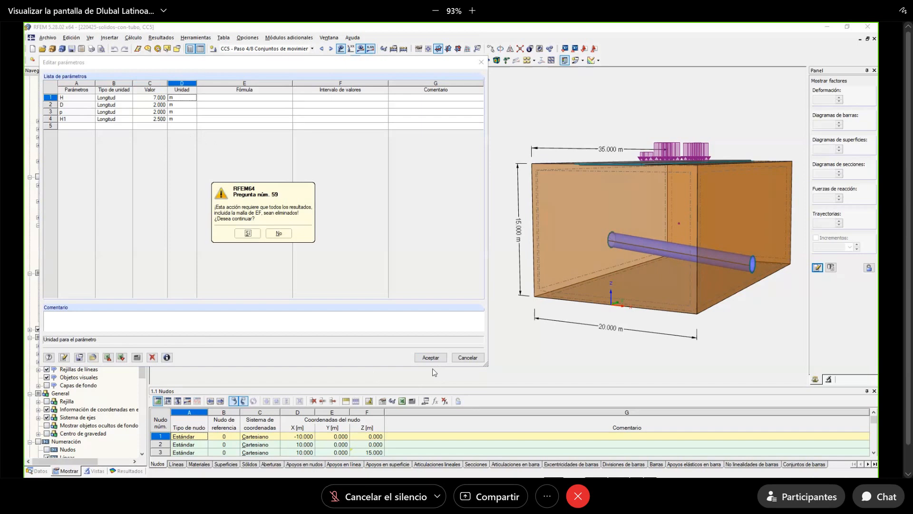
{"action": "left_click", "coordinate": [248, 233]}
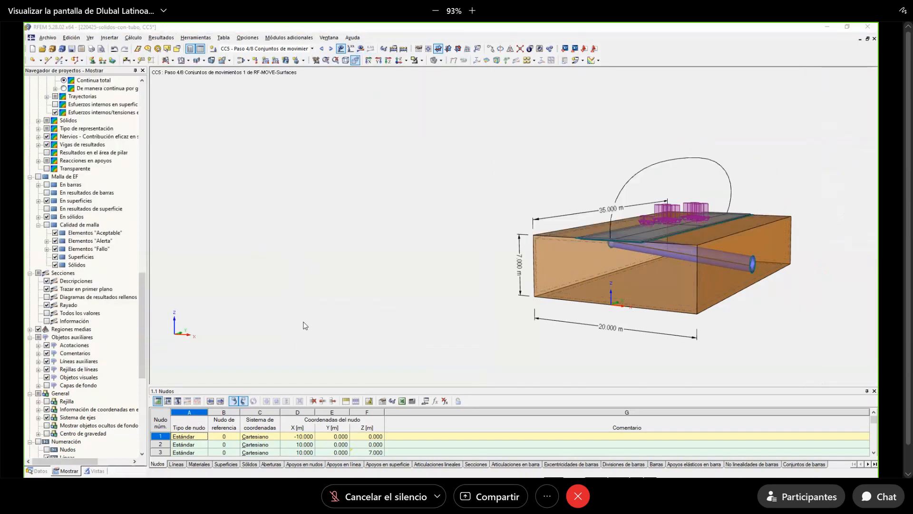
Set parameter p to 1 m, apply it to the pipe, and close the parameter editor.
{"action": "middle_click_drag", "start_coordinate": [305, 325], "coordinate": [419, 318], "text": "ctrl"}
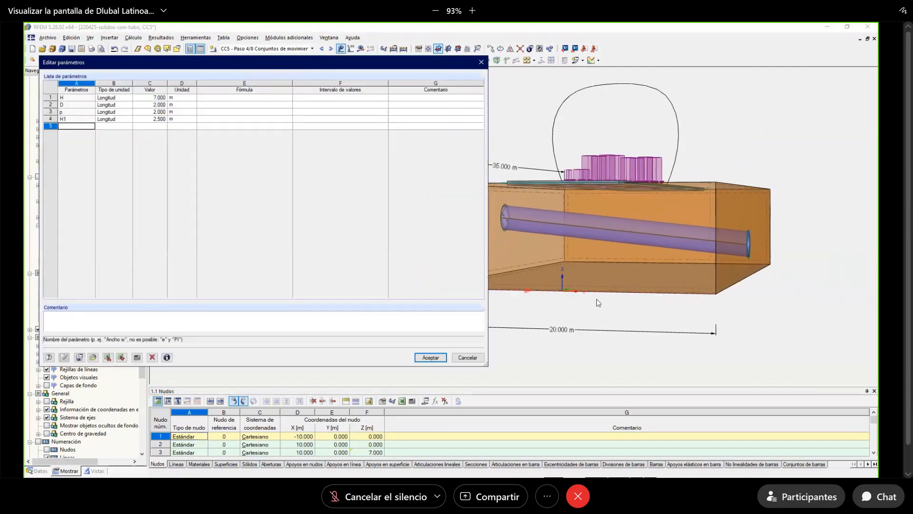
{"action": "middle_click_drag", "start_coordinate": [598, 302], "coordinate": [647, 311]}
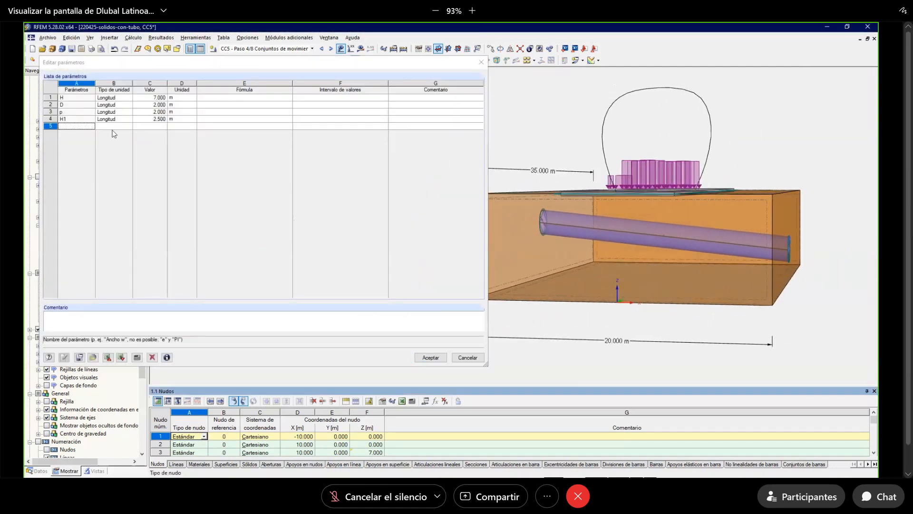
{"action": "double_click", "coordinate": [147, 112]}
{"action": "type", "text": "1"}
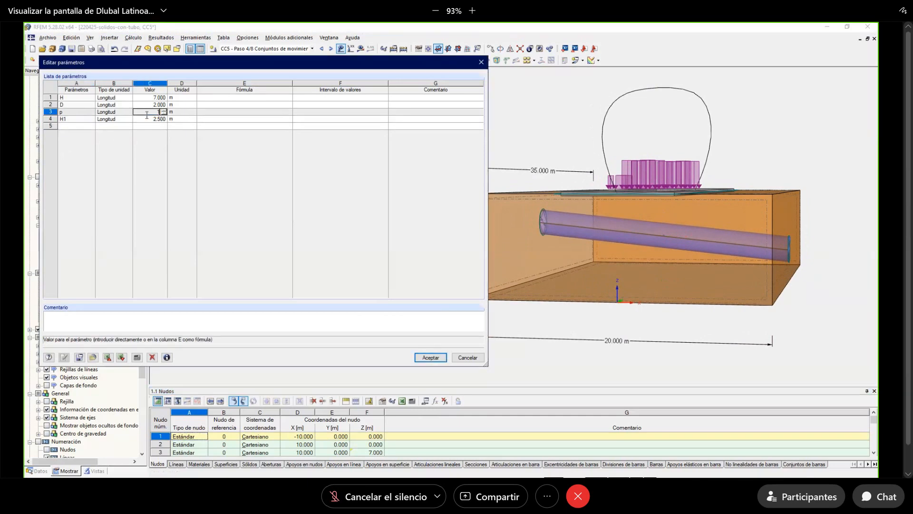
{"action": "key", "text": "Tab"}
{"action": "left_click", "coordinate": [64, 362]}
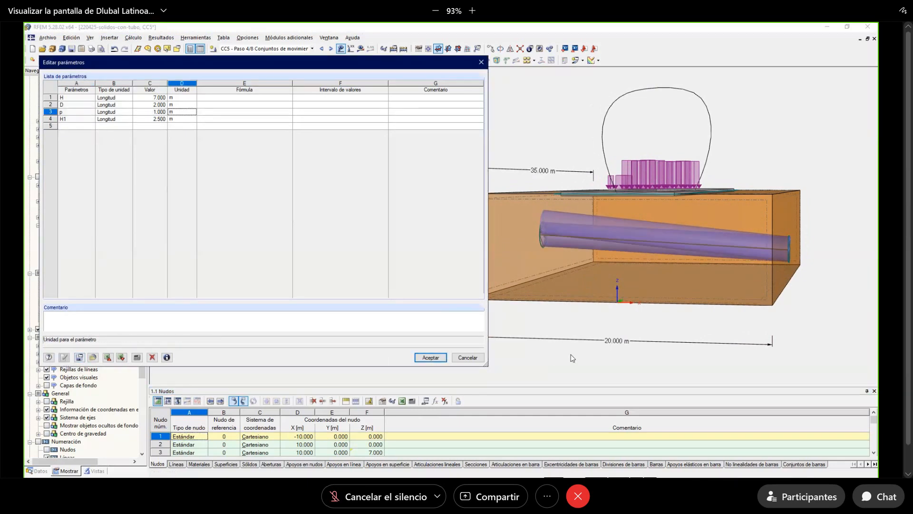
{"action": "middle_click_drag", "start_coordinate": [579, 343], "coordinate": [497, 344], "text": "ctrl"}
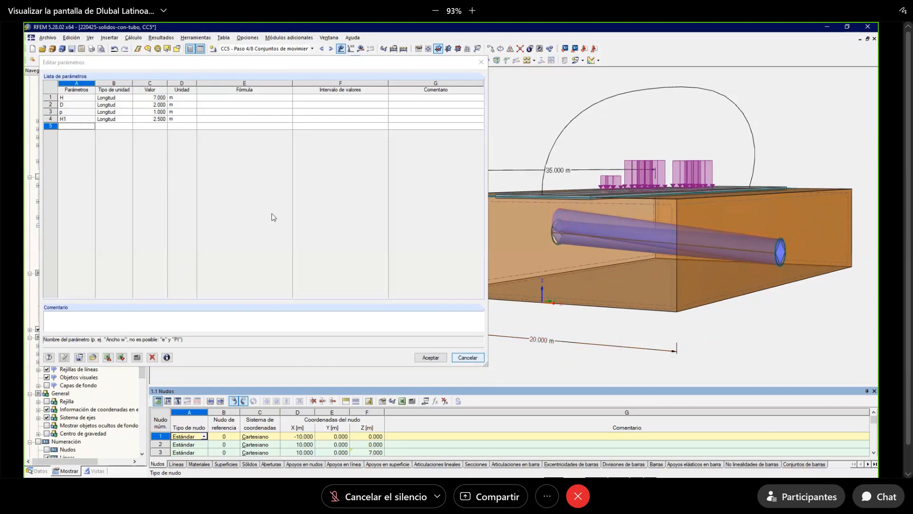
{"action": "left_click", "coordinate": [482, 67]}
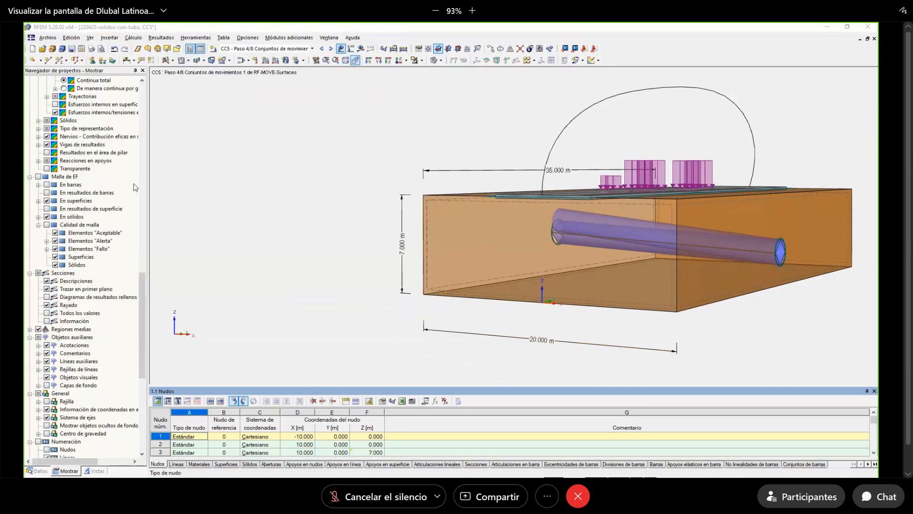
Expand the display options for members and hide the selected member running along the pipe.
{"action": "scroll", "coordinate": [79, 190], "scroll_direction": "up", "scroll_amount": 10}
{"action": "scroll", "coordinate": [79, 190], "scroll_direction": "up", "scroll_amount": 1}
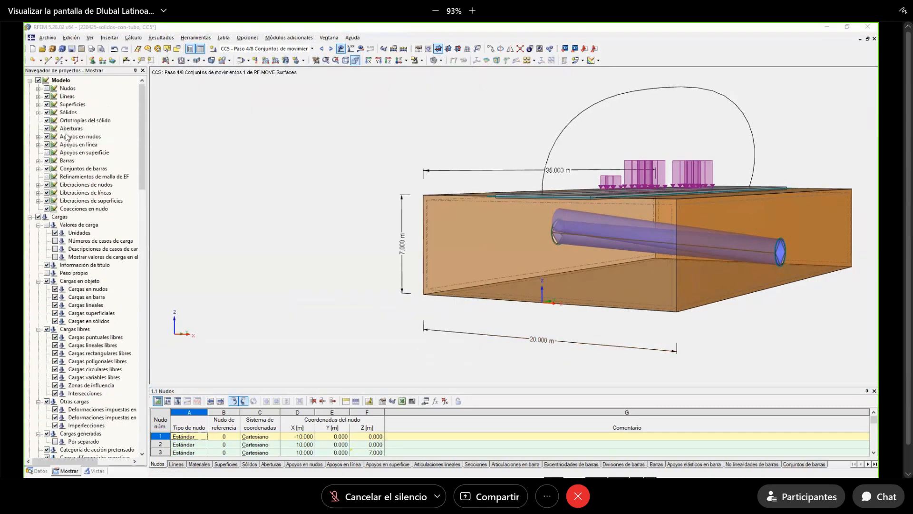
{"action": "left_click", "coordinate": [39, 161]}
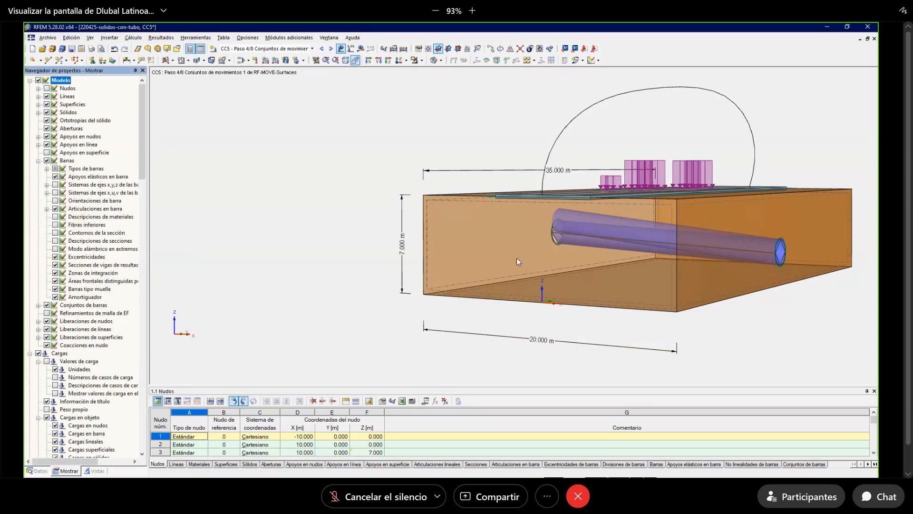
{"action": "right_click", "coordinate": [595, 224]}
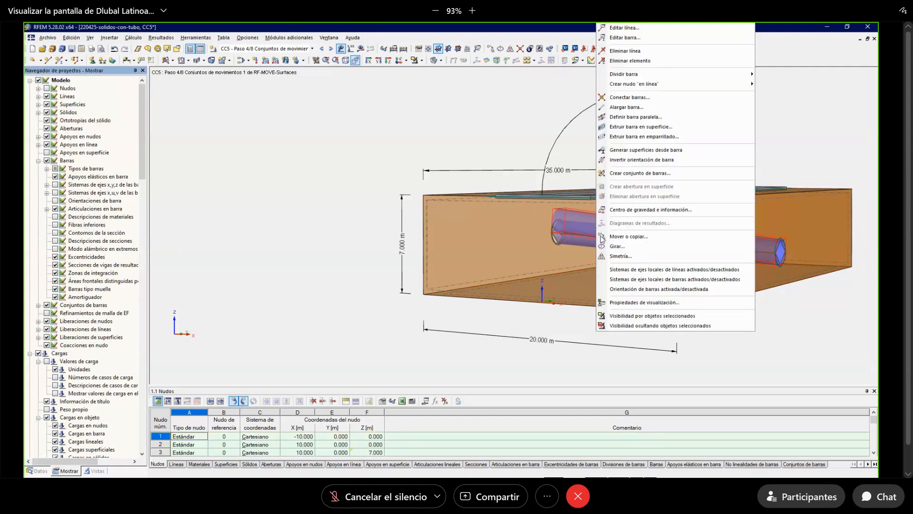
{"action": "left_click", "coordinate": [640, 324]}
Reopen the parameter list, set parameter p to 1.5 m and apply it to the pipe.
{"action": "middle_click_drag", "start_coordinate": [359, 168], "coordinate": [464, 154]}
{"action": "left_click", "coordinate": [425, 401]}
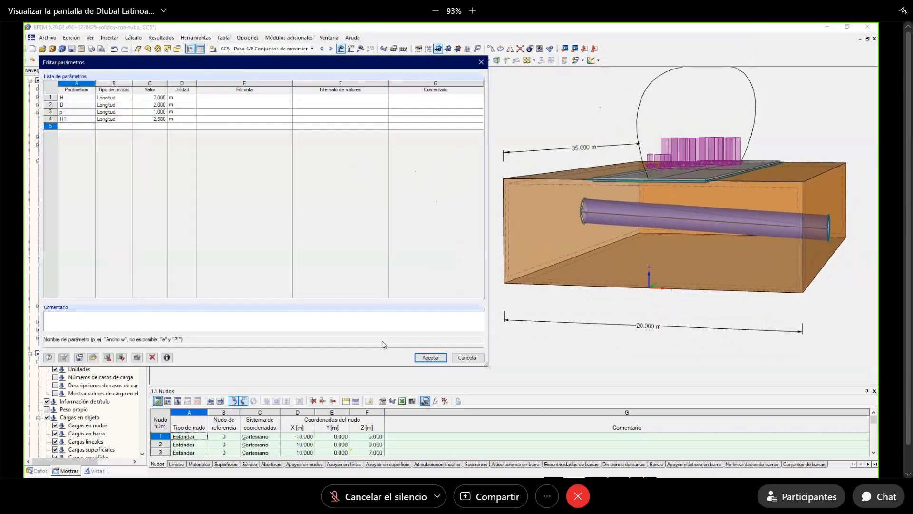
{"action": "left_click", "coordinate": [135, 112]}
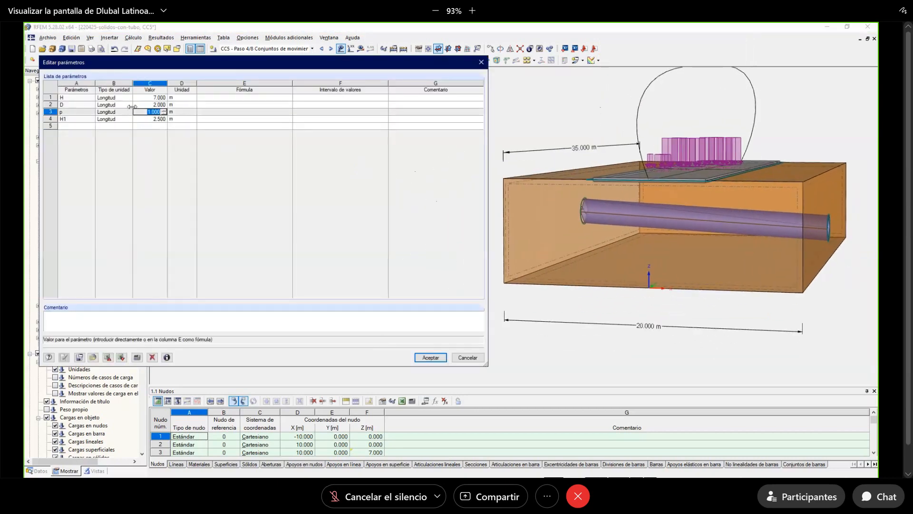
{"action": "type", "text": "1.5"}
{"action": "key", "text": "Tab"}
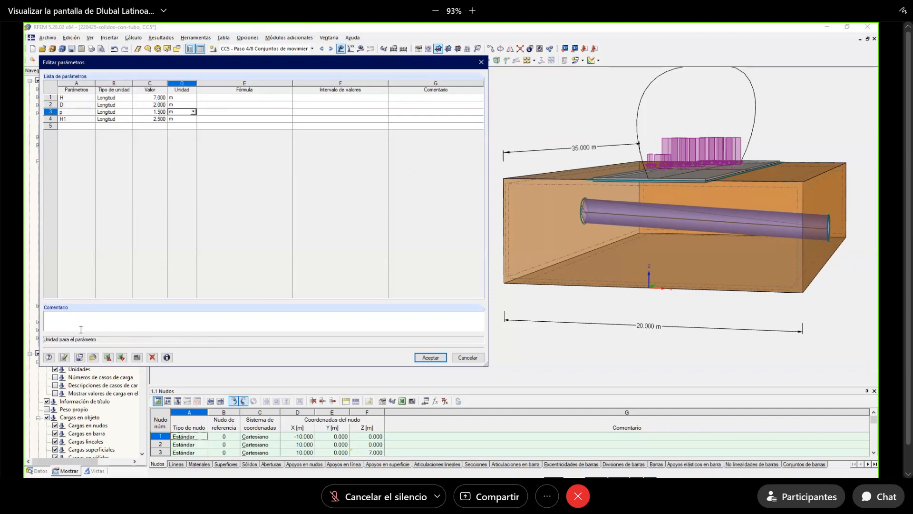
{"action": "left_click", "coordinate": [63, 357]}
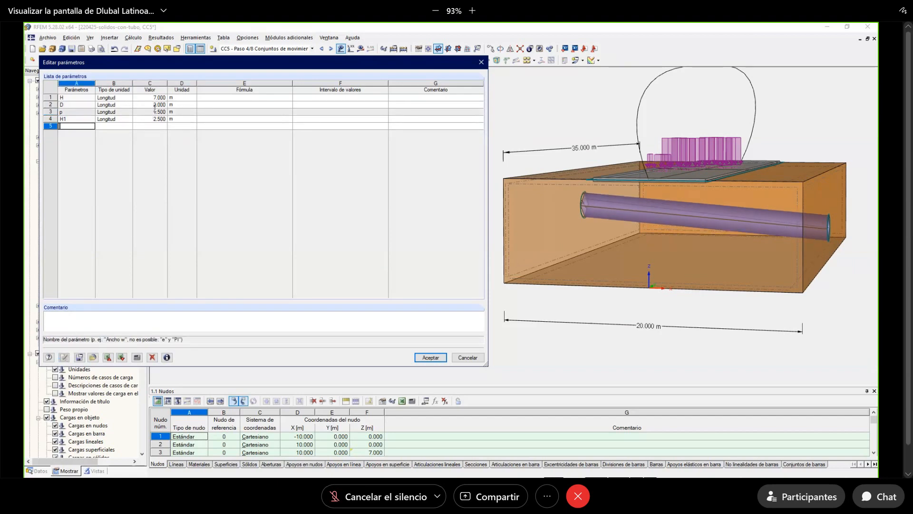
Set the pipe diameter parameter D to 1.5 m and parameter H1 to 2 m, applying each change.
{"action": "middle_click_drag", "start_coordinate": [750, 261], "coordinate": [580, 233], "text": "ctrl"}
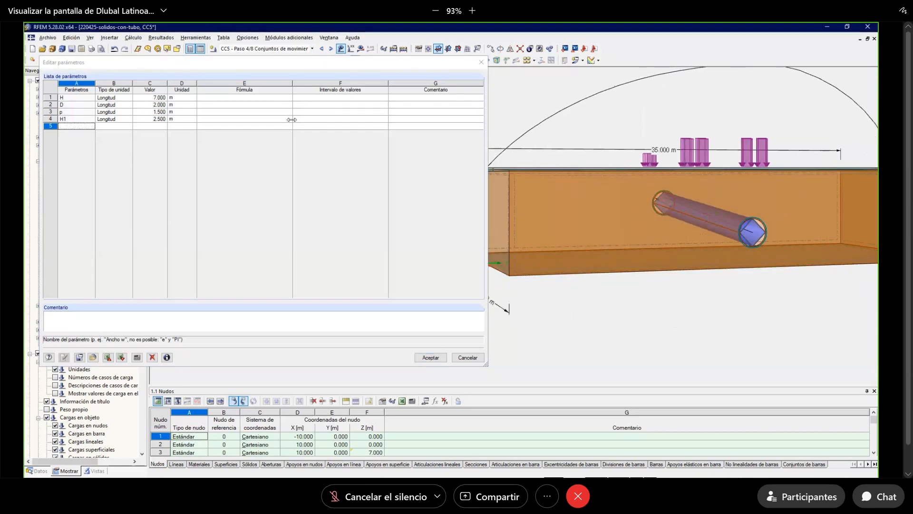
{"action": "left_click", "coordinate": [151, 104]}
{"action": "type", "text": "1.5"}
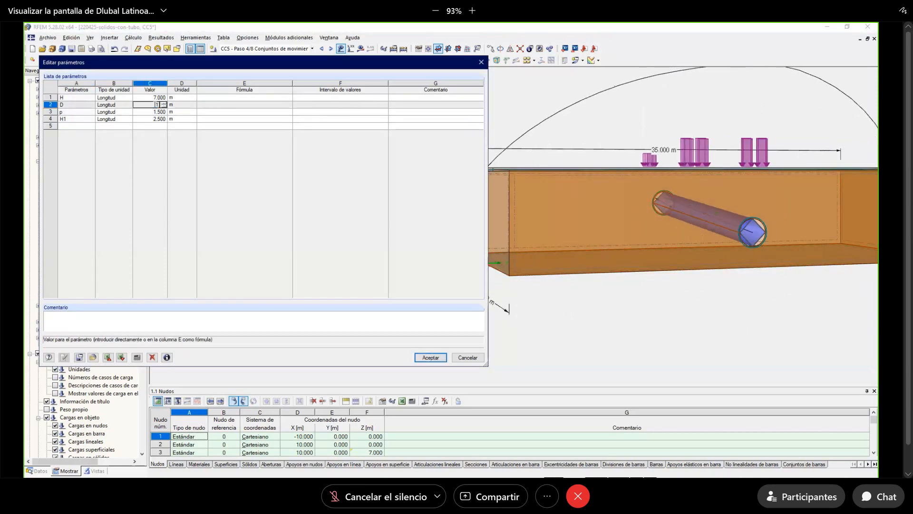
{"action": "key", "text": "Tab"}
{"action": "left_click", "coordinate": [65, 357]}
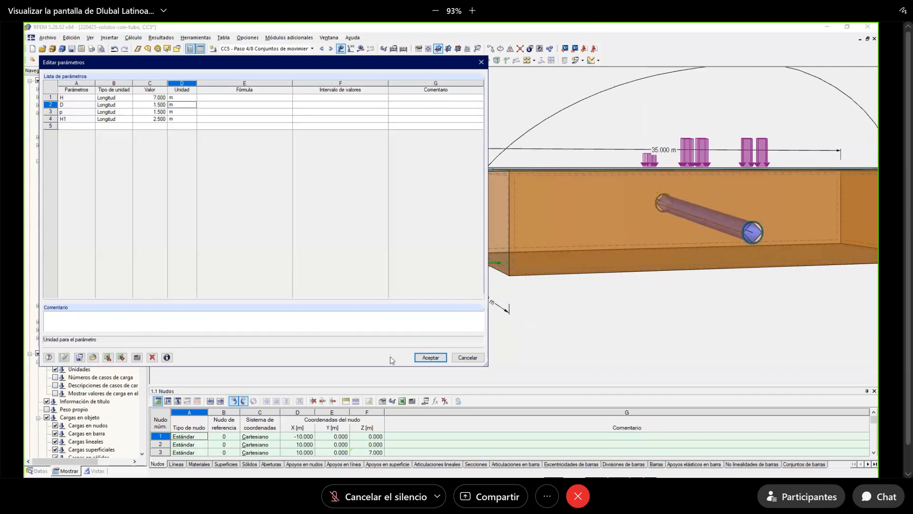
{"action": "left_click", "coordinate": [143, 120]}
{"action": "type", "text": "2"}
{"action": "key", "text": "Tab"}
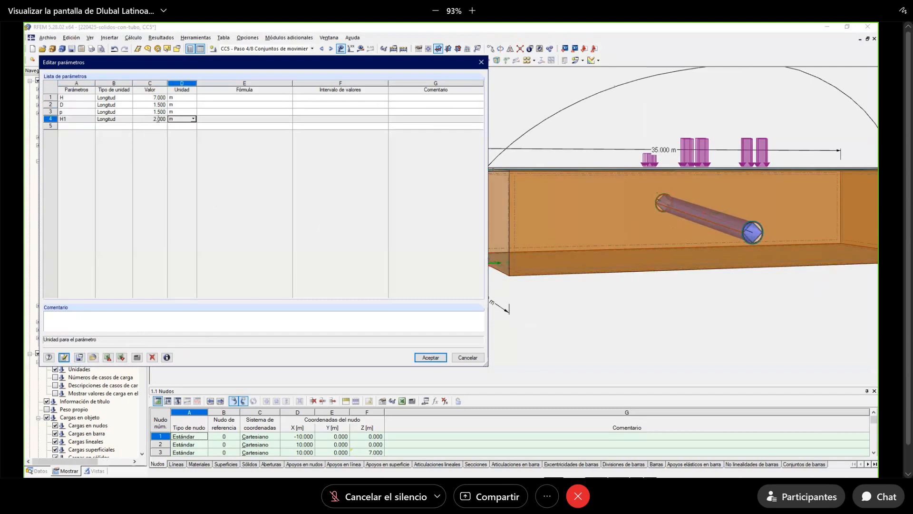
{"action": "left_click", "coordinate": [69, 359]}
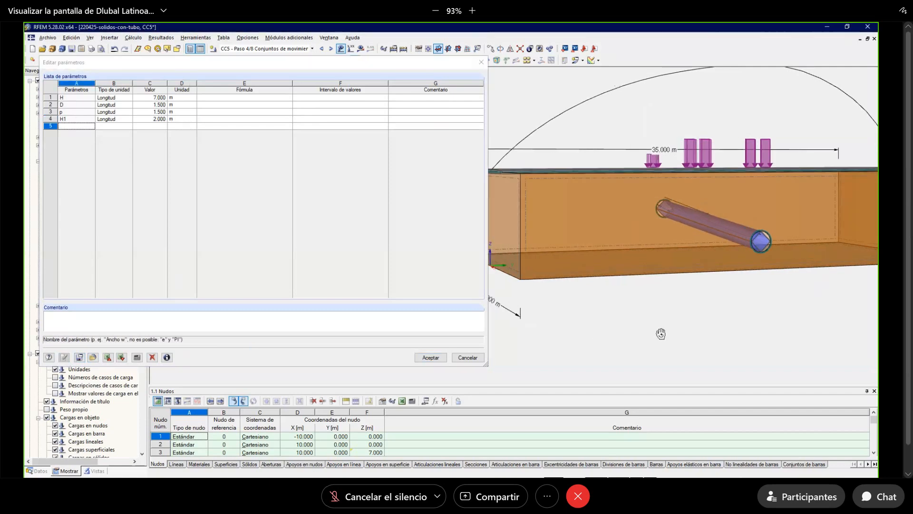
Inspect the reshaped pipe and the moving loads on the road slab from several angles, and close the parameter editor.
{"action": "middle_click_drag", "start_coordinate": [658, 331], "coordinate": [780, 339], "text": "ctrl"}
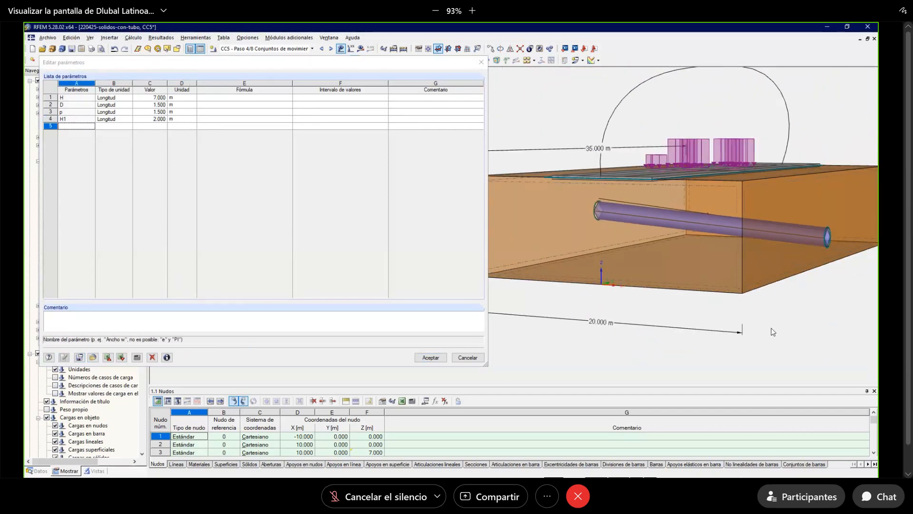
{"action": "scroll", "coordinate": [772, 331], "scroll_direction": "down", "scroll_amount": 1}
{"action": "middle_click_drag", "start_coordinate": [768, 324], "coordinate": [724, 146], "text": "ctrl"}
{"action": "mouse_move", "coordinate": [712, 153]}
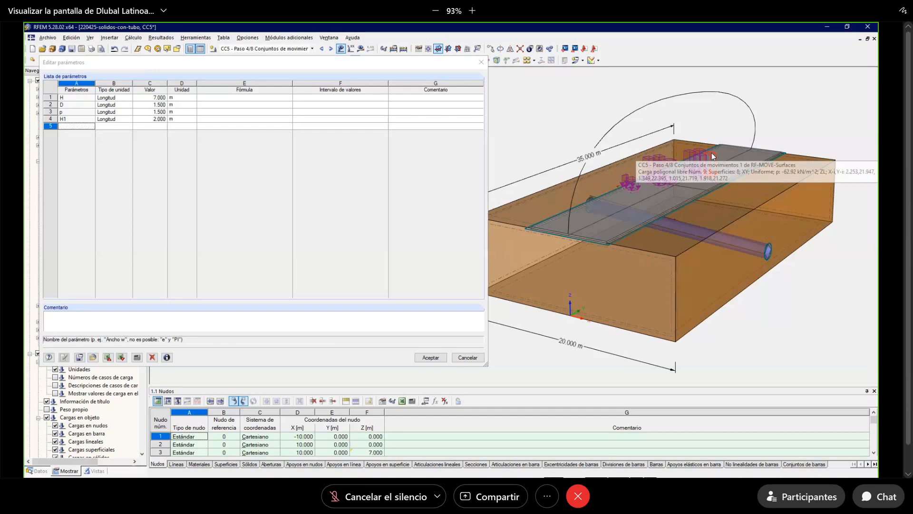
{"action": "left_click", "coordinate": [481, 62]}
{"action": "middle_click_drag", "start_coordinate": [618, 183], "coordinate": [510, 232], "text": "ctrl"}
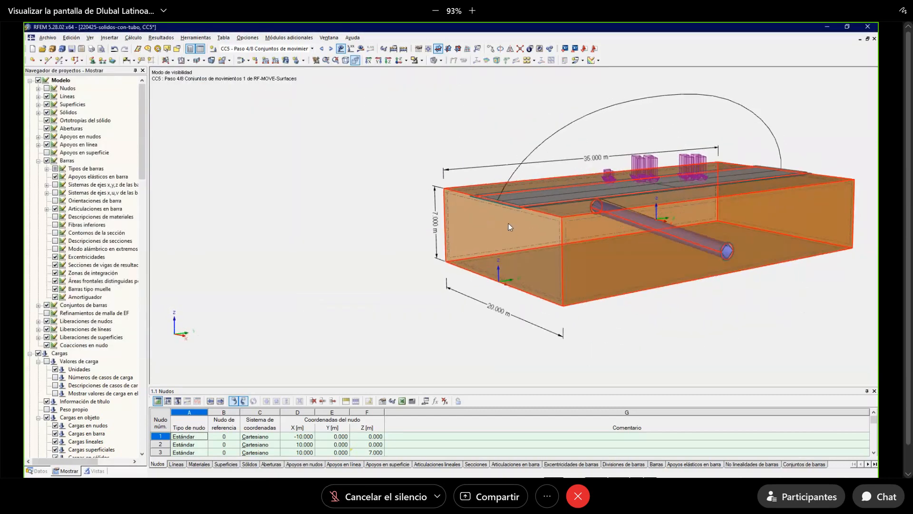
Close the buried-pipe solids model and return to the 220527-cabezal-alcantarillas headwall model.
{"action": "left_click", "coordinate": [873, 41]}
{"action": "left_click", "coordinate": [451, 270]}
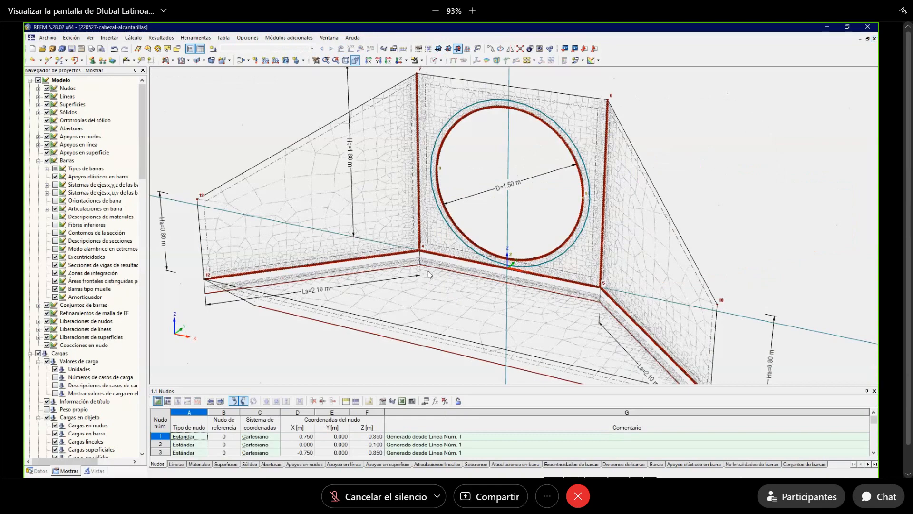
{"action": "middle_click_drag", "start_coordinate": [484, 202], "coordinate": [525, 308], "text": "ctrl"}
{"action": "scroll", "coordinate": [522, 313], "scroll_direction": "down", "scroll_amount": 1}
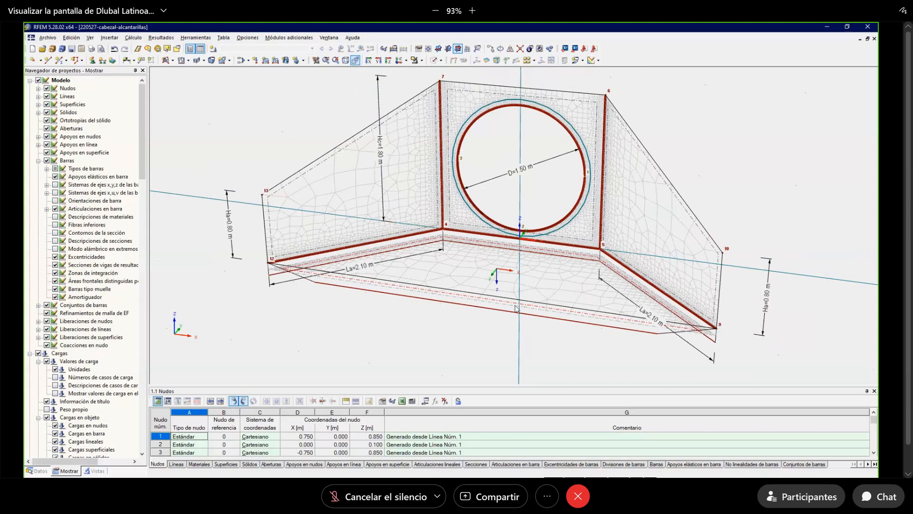
Browse the 01 Modelos and Ensayos project folders and open the model "practica cabezal con base de superficies-cargas-moviles".
{"action": "left_click", "coordinate": [52, 49]}
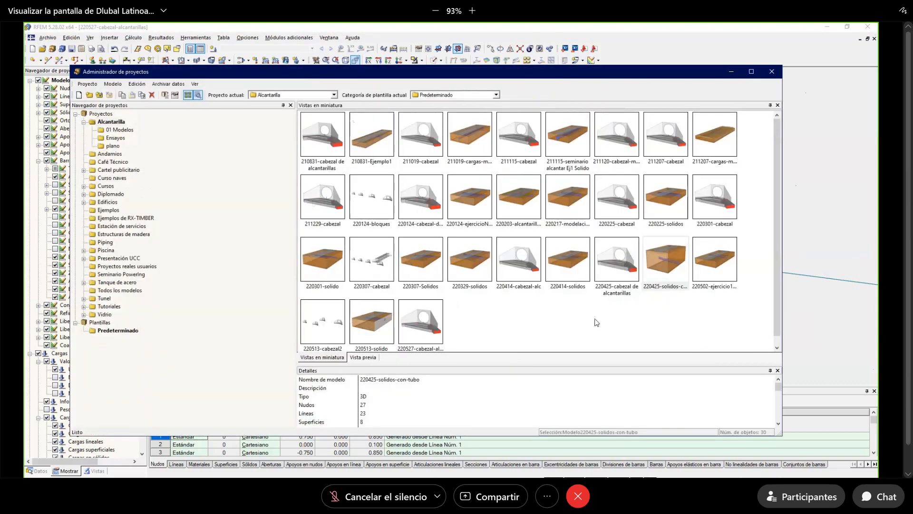
{"action": "left_click", "coordinate": [123, 130]}
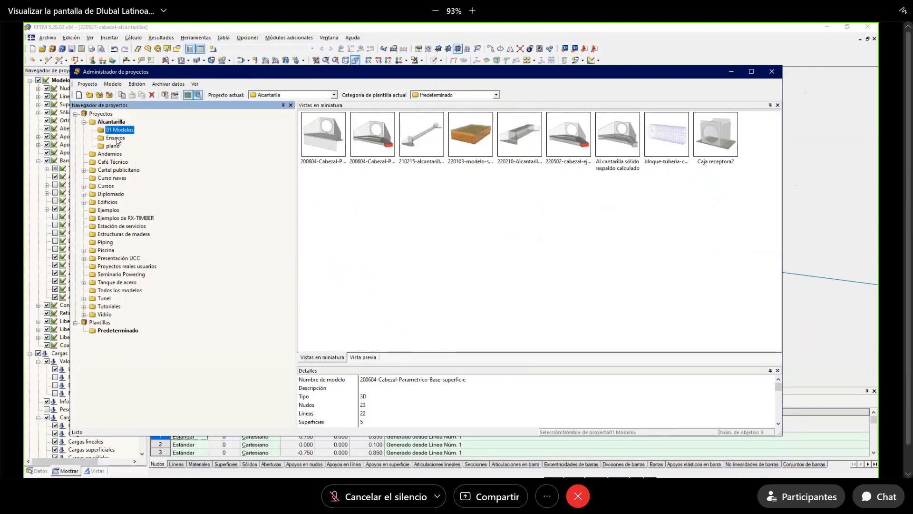
{"action": "left_click", "coordinate": [116, 139]}
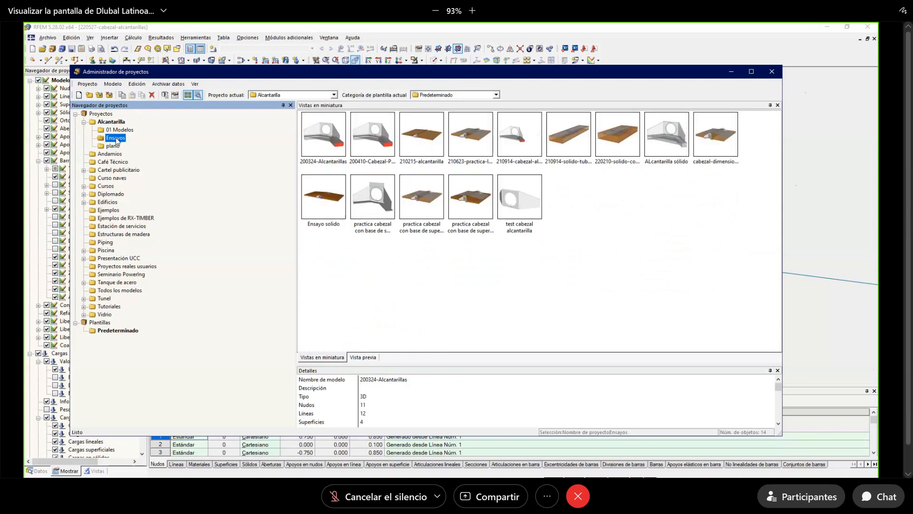
{"action": "left_click", "coordinate": [462, 146]}
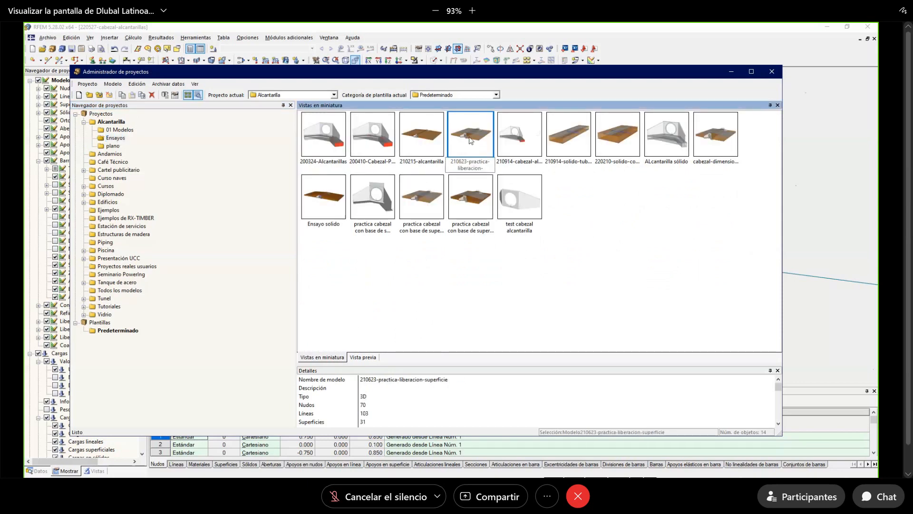
{"action": "left_click", "coordinate": [723, 145]}
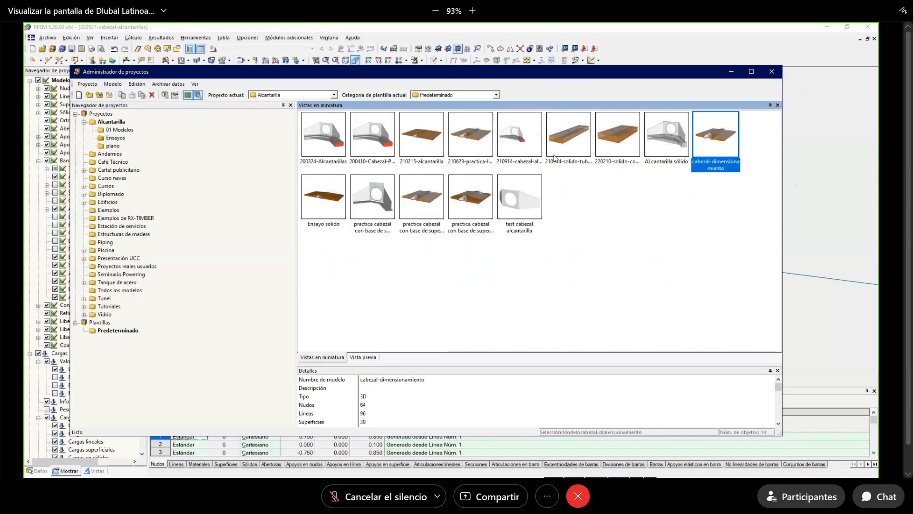
{"action": "left_click", "coordinate": [438, 200]}
{"action": "double_click", "coordinate": [429, 204]}
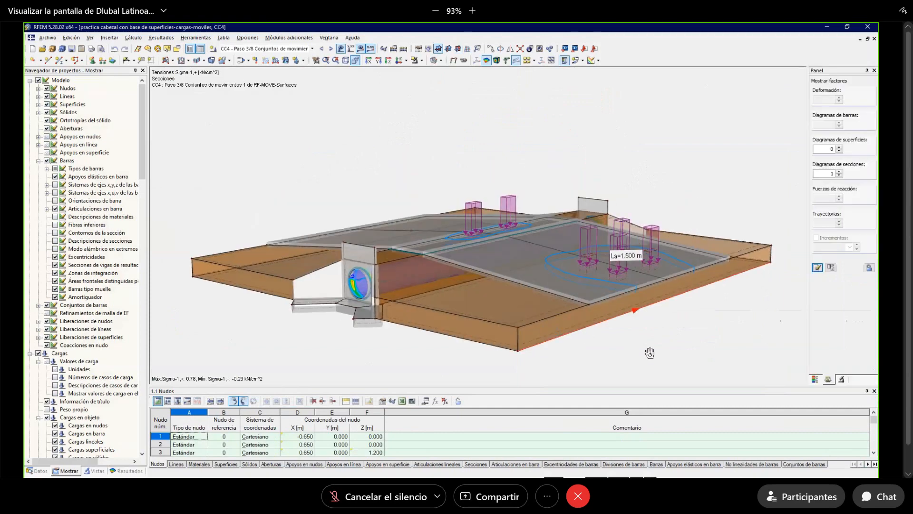
Inspect the culvert section stresses from several angles, comparing moving-load cases CC3 (Paso 2/8) and CC4 (Paso 3/8).
{"action": "middle_click_drag", "start_coordinate": [650, 352], "coordinate": [552, 286], "text": "ctrl"}
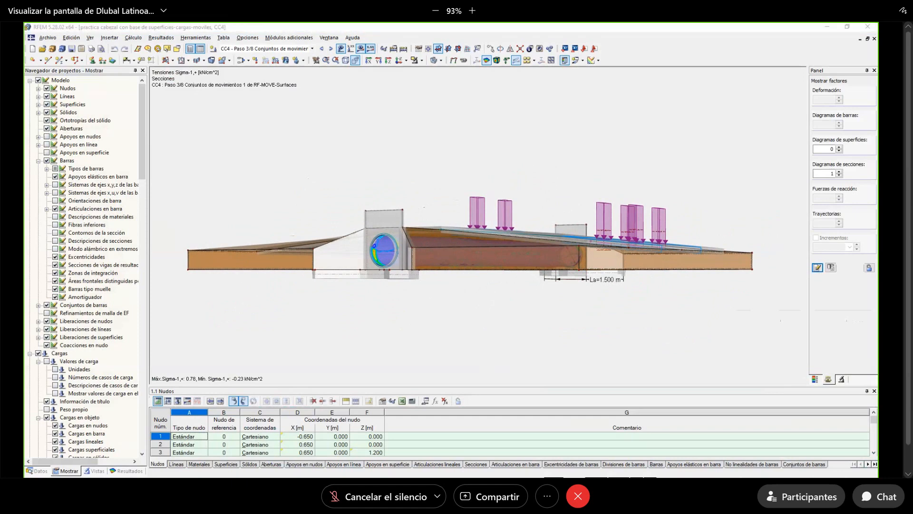
{"action": "middle_click_drag", "start_coordinate": [369, 279], "coordinate": [315, 329], "text": "ctrl"}
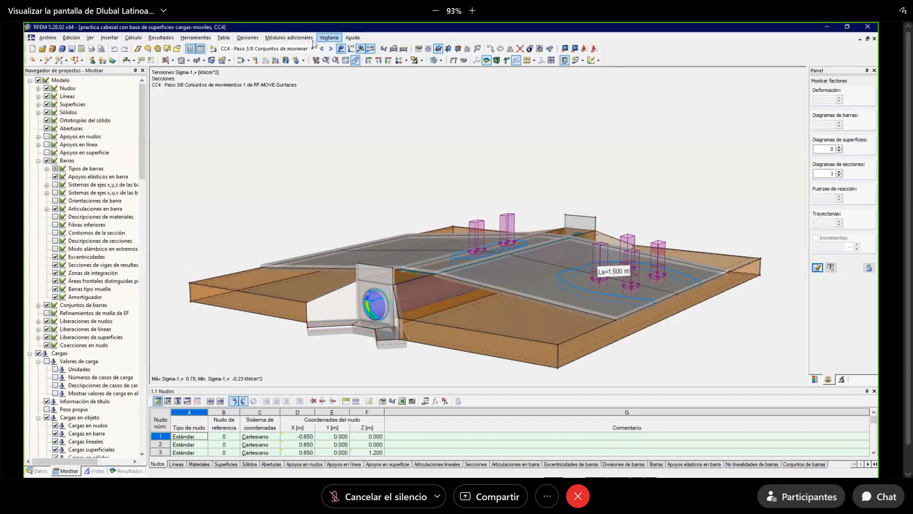
{"action": "middle_click_drag", "start_coordinate": [428, 128], "coordinate": [402, 190], "text": "ctrl"}
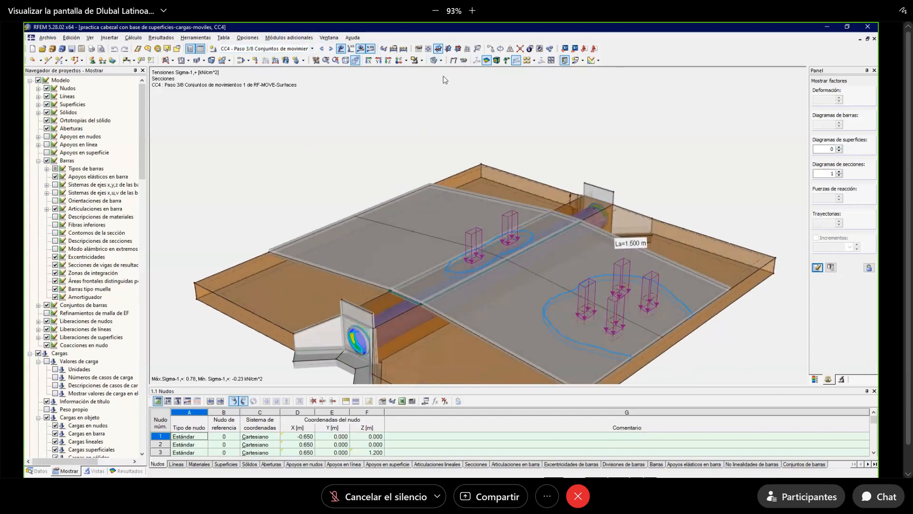
{"action": "left_click", "coordinate": [323, 48]}
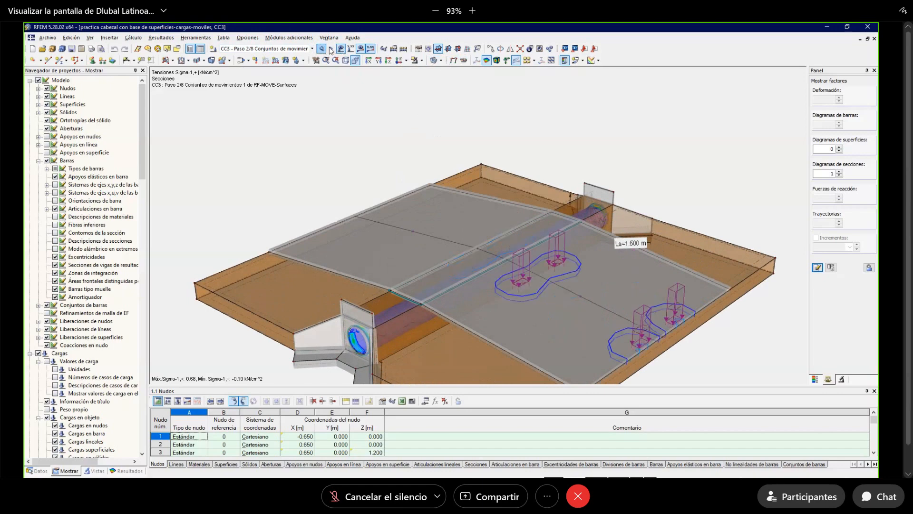
{"action": "left_click", "coordinate": [331, 49]}
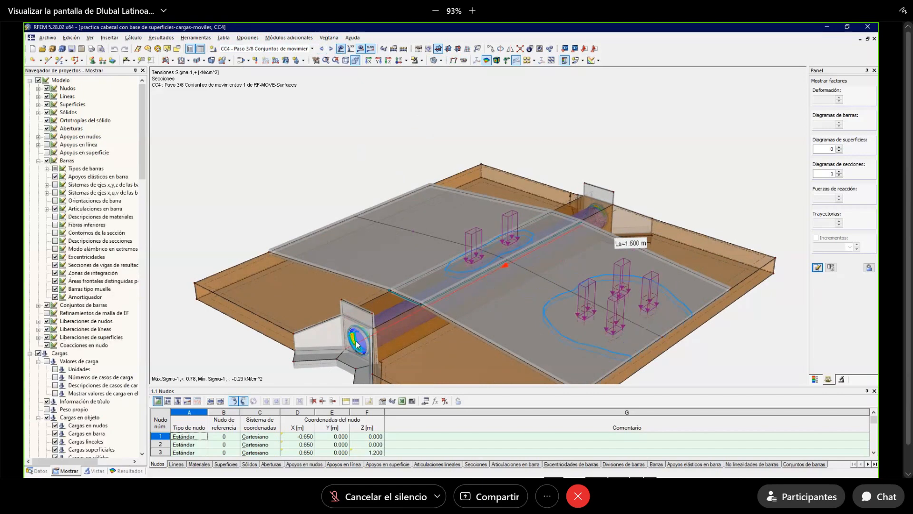
{"action": "middle_click_drag", "start_coordinate": [357, 331], "coordinate": [362, 298]}
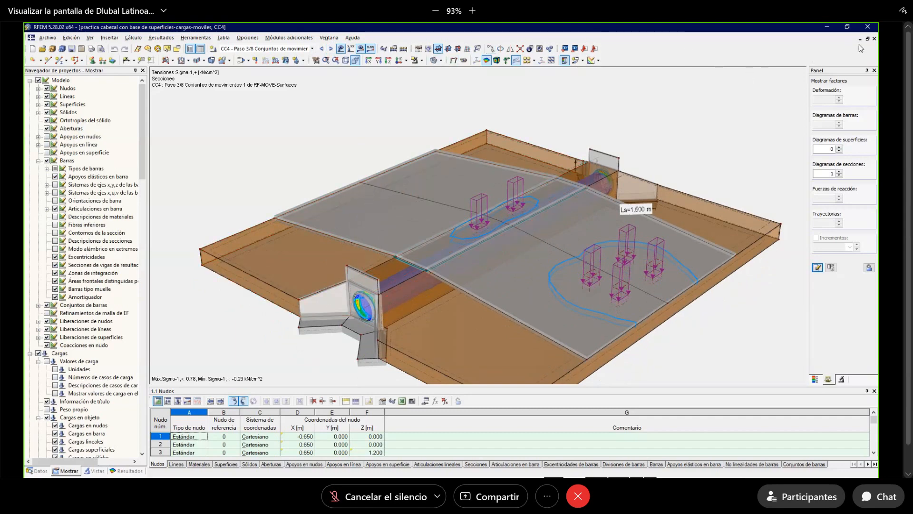
Close the moving-loads practice model and return to the culvert headwall model.
{"action": "left_click", "coordinate": [874, 39]}
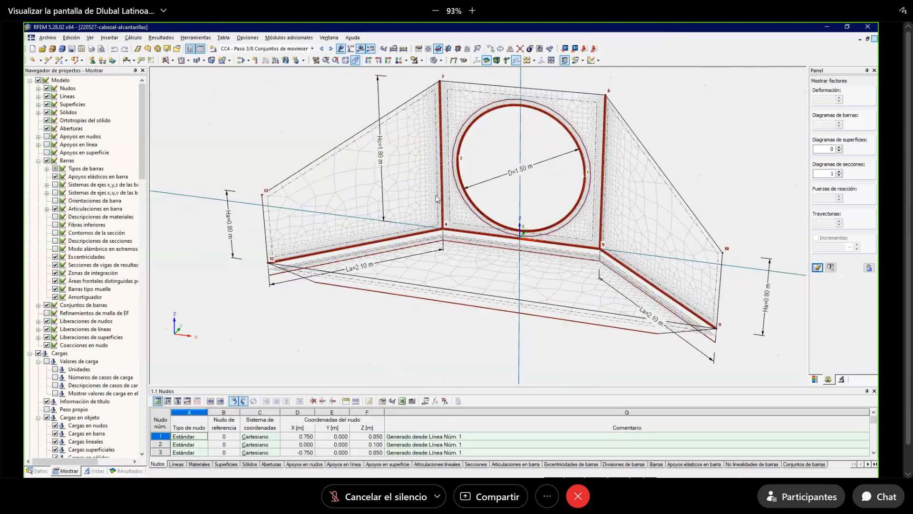
{"action": "middle_click_drag", "start_coordinate": [405, 236], "coordinate": [425, 206]}
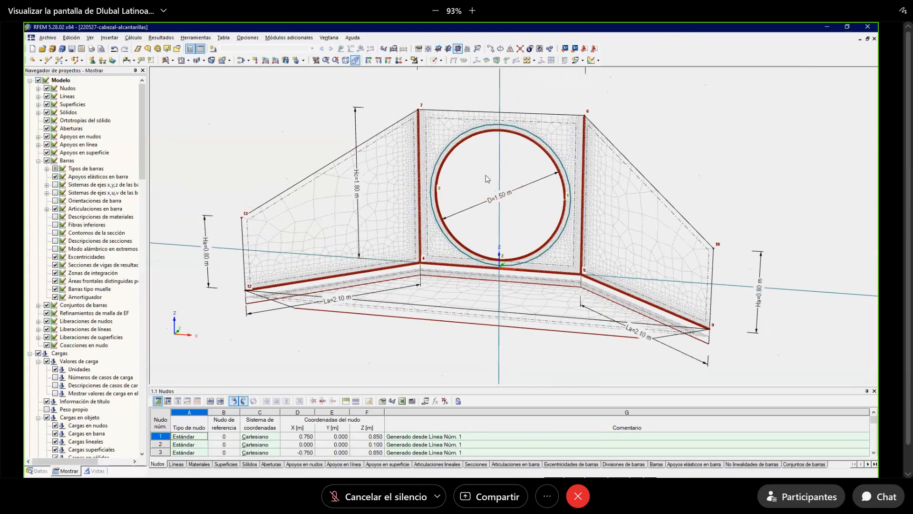
{"action": "scroll", "coordinate": [485, 176], "scroll_direction": "down", "scroll_amount": 1}
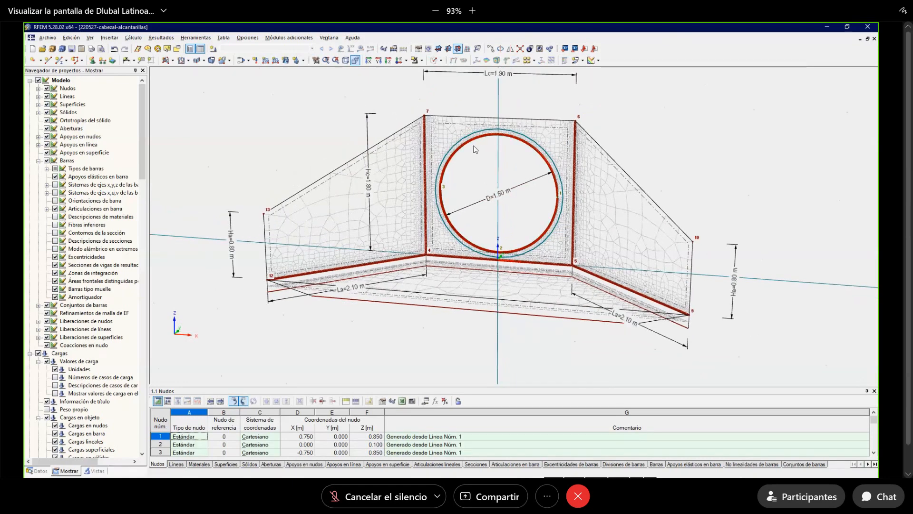
{"action": "middle_click_drag", "start_coordinate": [517, 174], "coordinate": [485, 210], "text": "ctrl"}
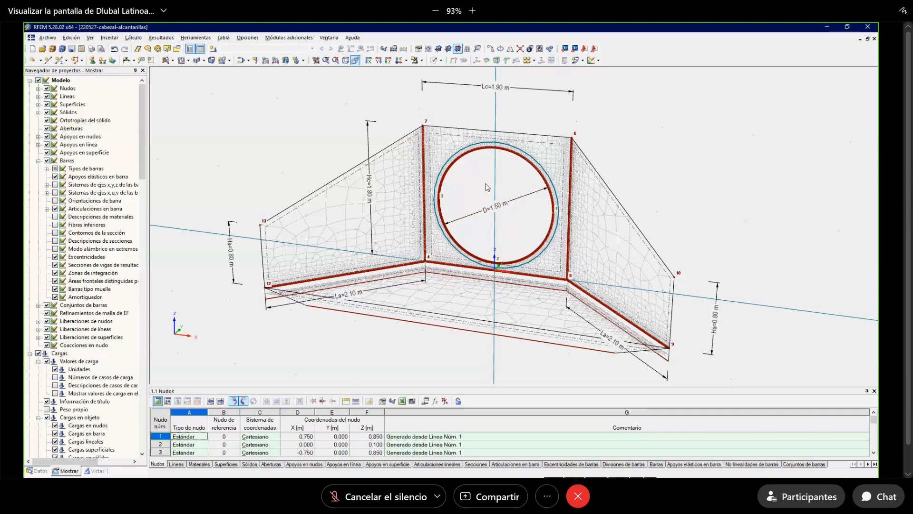
Add a parameter named MEF of unit type Longitud with a value of 0.002 m and accept the parameter list.
{"action": "left_click", "coordinate": [434, 401]}
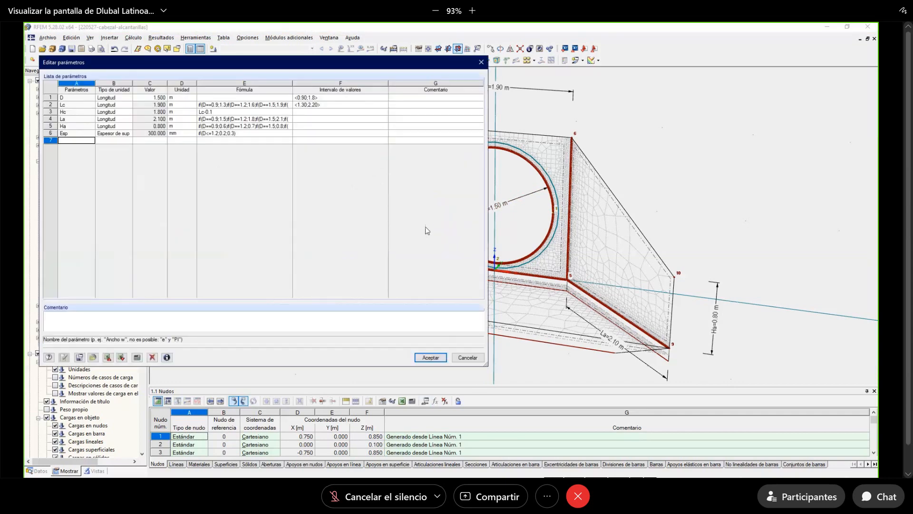
{"action": "type", "text": "MEF"}
{"action": "key", "text": "Tab"}
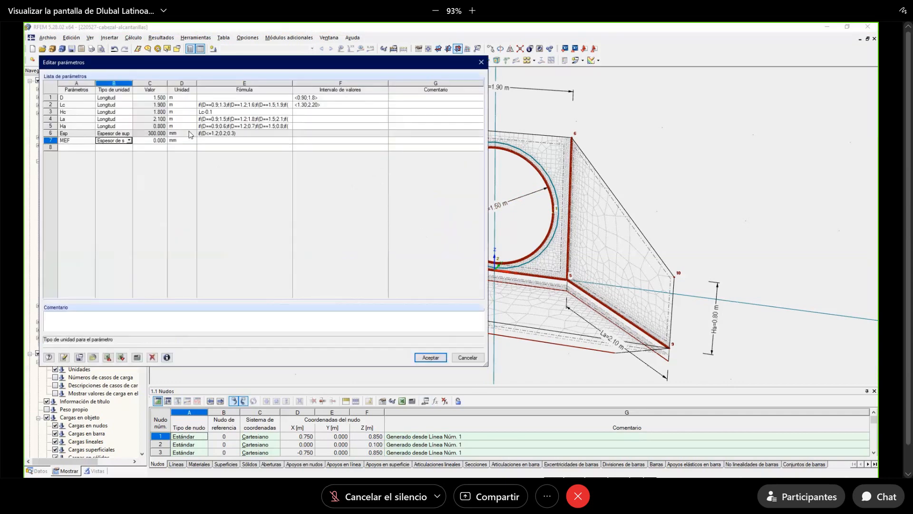
{"action": "key", "text": "Tab"}
{"action": "key", "text": "shift+Tab"}
{"action": "key", "text": "l"}
{"action": "key", "text": "Tab"}
{"action": "type", "text": "0"}
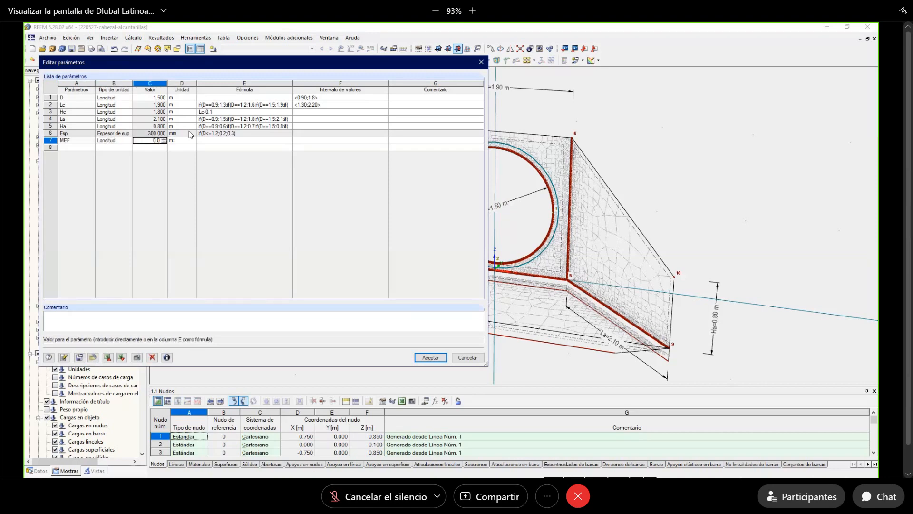
{"action": "key", "text": "Tab"}
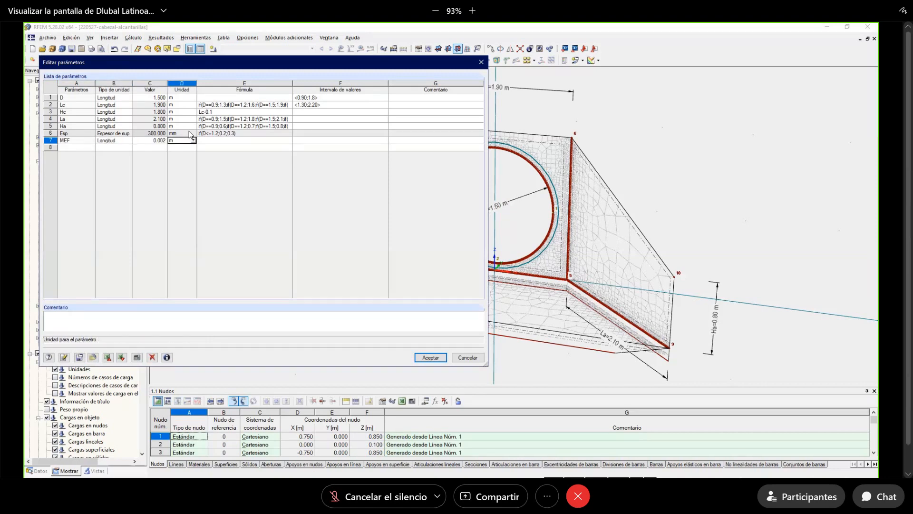
{"action": "left_click", "coordinate": [430, 358]}
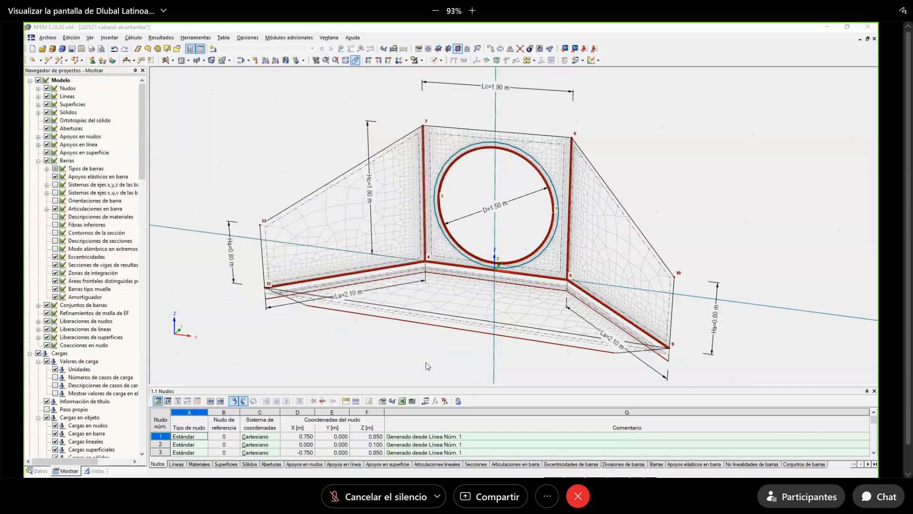
Link the target FE length of the mesh refinement on lines 1-3,5,7,10 to the MEF parameter and check the headwall edges.
{"action": "left_click", "coordinate": [42, 471]}
{"action": "left_click", "coordinate": [47, 322]}
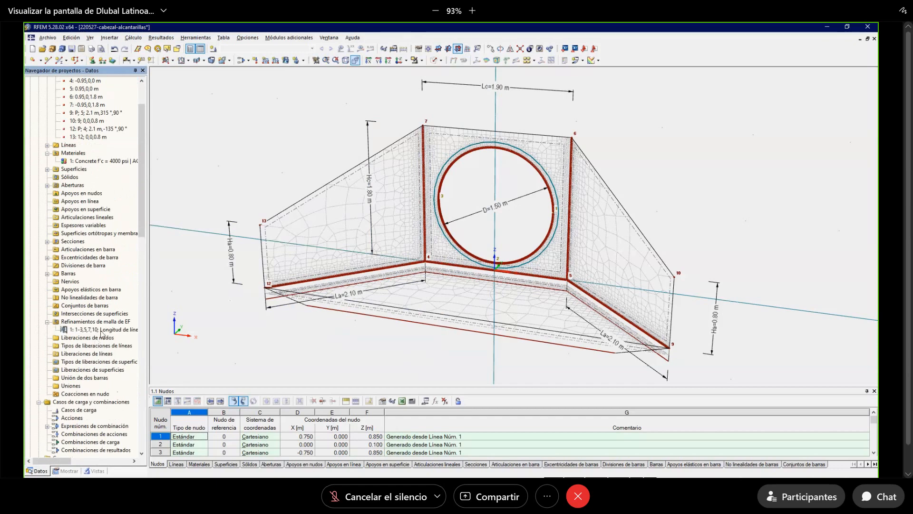
{"action": "double_click", "coordinate": [98, 330]}
{"action": "left_click", "coordinate": [428, 276]}
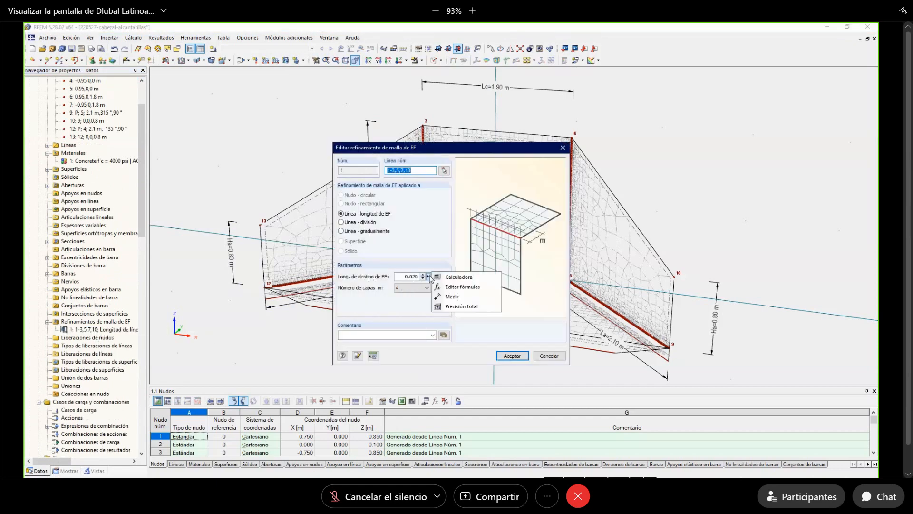
{"action": "left_click", "coordinate": [461, 288]}
{"action": "double_click", "coordinate": [481, 222]}
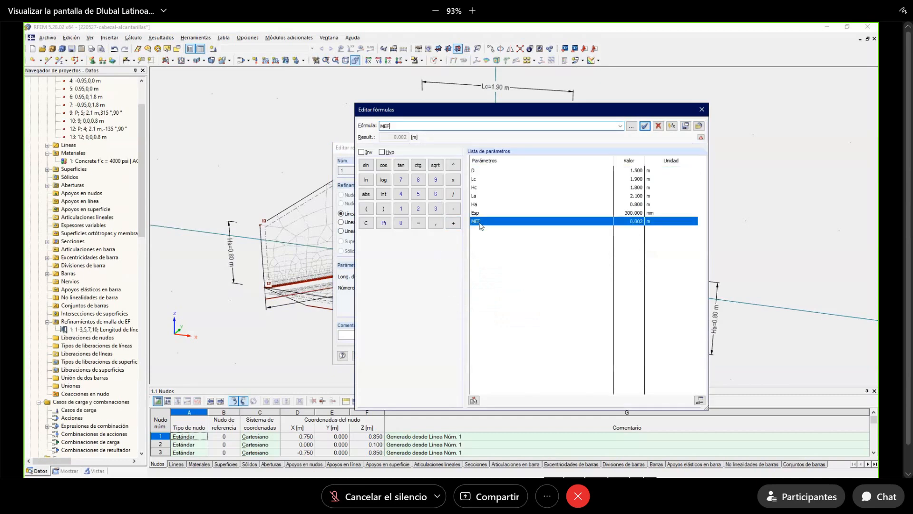
{"action": "left_click", "coordinate": [644, 126]}
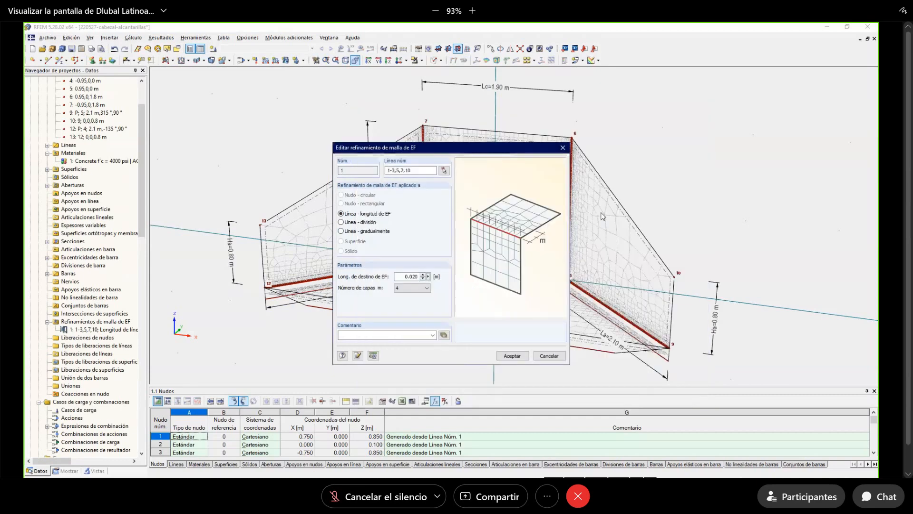
{"action": "left_click", "coordinate": [512, 356]}
{"action": "scroll", "coordinate": [471, 303], "scroll_direction": "up", "scroll_amount": 5}
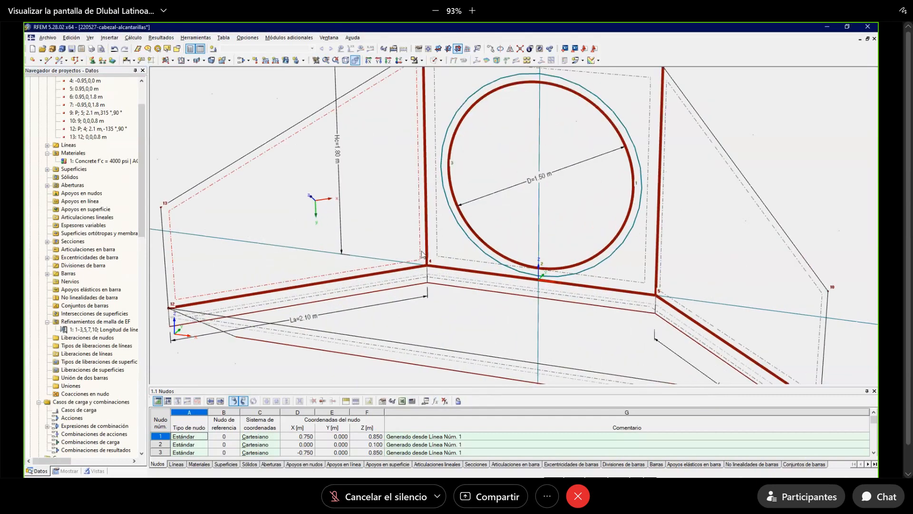
{"action": "scroll", "coordinate": [449, 307], "scroll_direction": "down", "scroll_amount": 5}
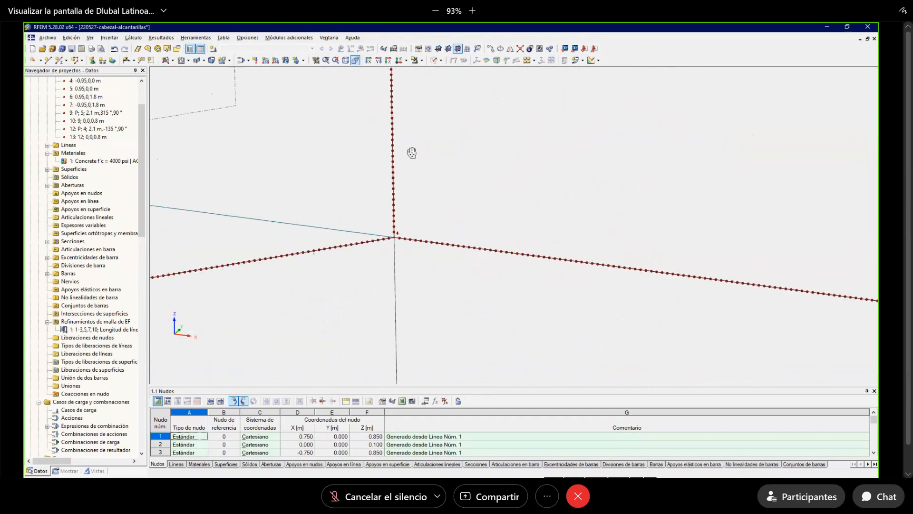
Set the MEF parameter to 0.1 m, apply it and check the mesh point spacing along the headwall's refined lines.
{"action": "left_click", "coordinate": [426, 402]}
{"action": "left_click", "coordinate": [145, 139]}
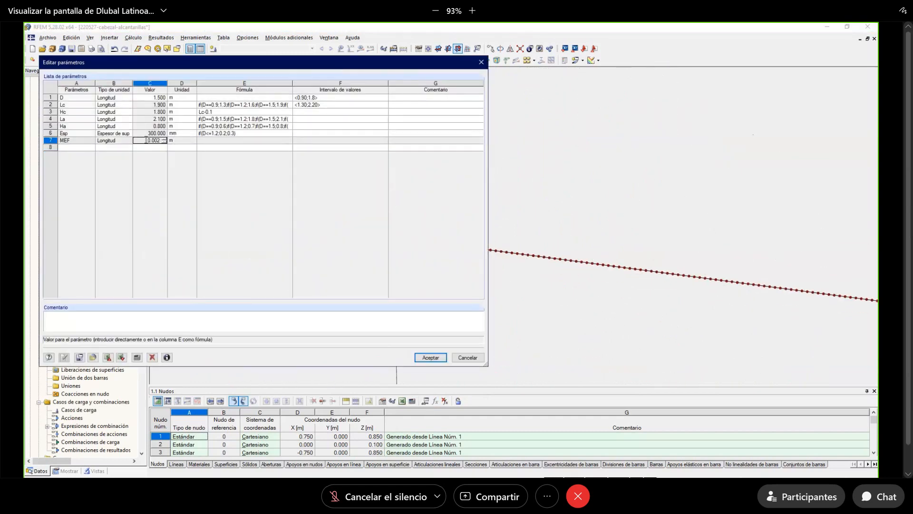
{"action": "type", "text": "0.1"}
{"action": "key", "text": "Tab"}
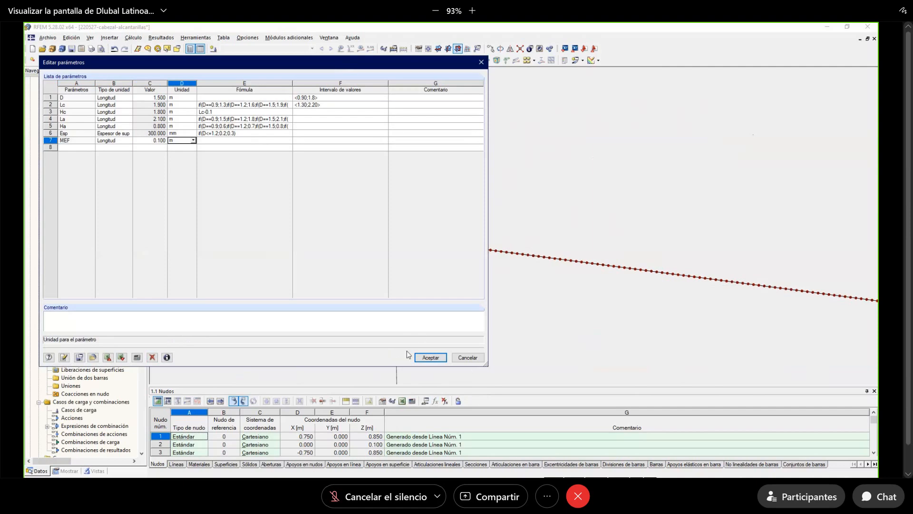
{"action": "left_click", "coordinate": [429, 357]}
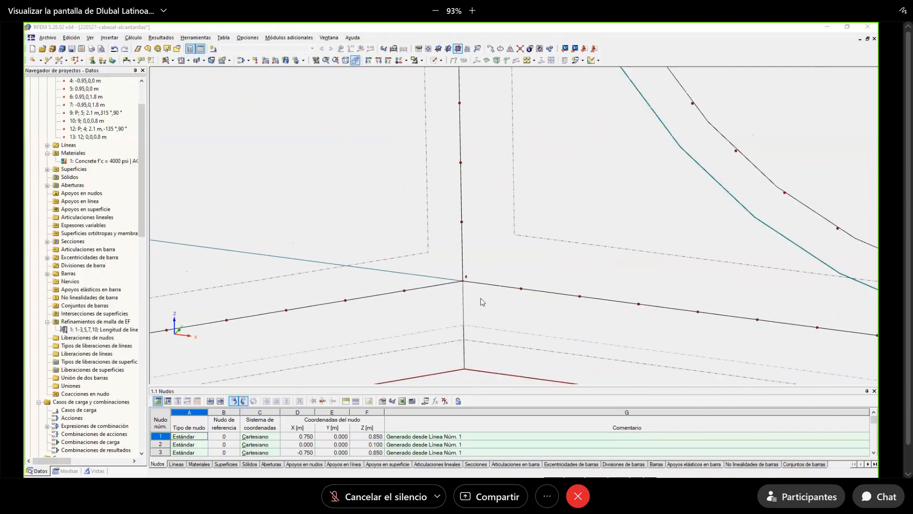
{"action": "scroll", "coordinate": [482, 301], "scroll_direction": "down", "scroll_amount": 10}
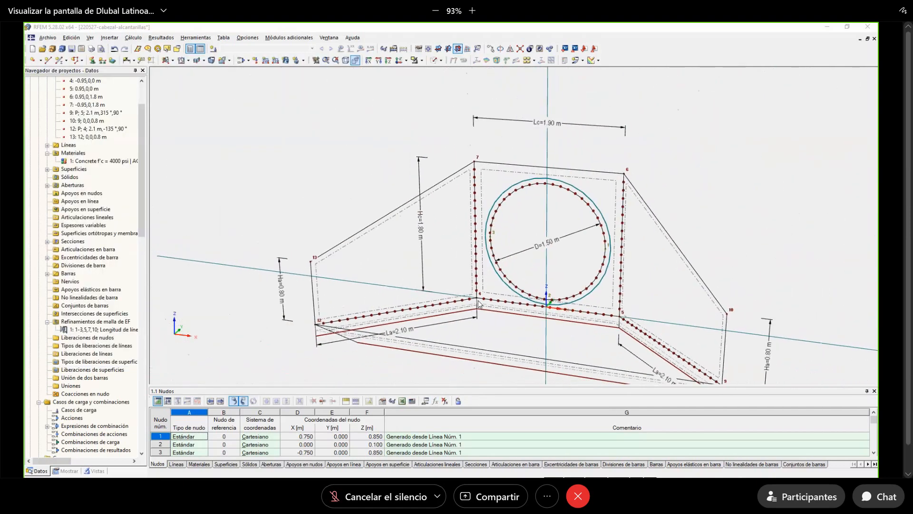
{"action": "scroll", "coordinate": [478, 300], "scroll_direction": "down", "scroll_amount": 6}
{"action": "middle_click_drag", "start_coordinate": [478, 300], "coordinate": [466, 265]}
{"action": "scroll", "coordinate": [489, 282], "scroll_direction": "up", "scroll_amount": 5}
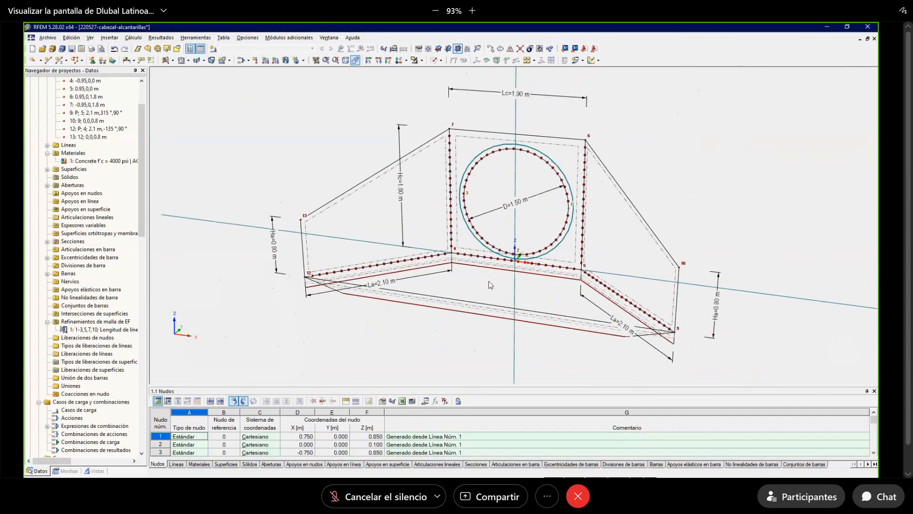
{"action": "scroll", "coordinate": [490, 284], "scroll_direction": "up", "scroll_amount": 1}
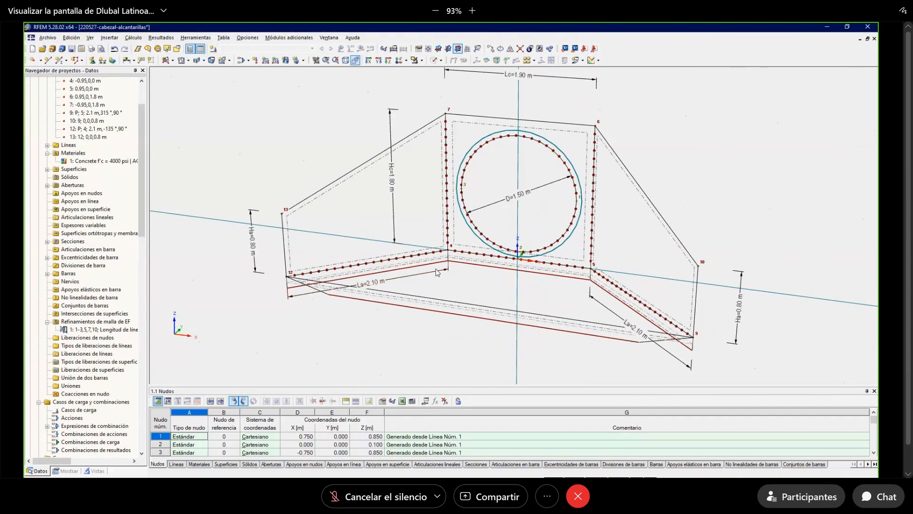
Assign a new elastic foundation to members 1-3 with C1,x 9000, C1,y 9000 and C1,z 21000 kN/m².
{"action": "mouse_move", "coordinate": [421, 267]}
{"action": "double_click", "coordinate": [476, 268]}
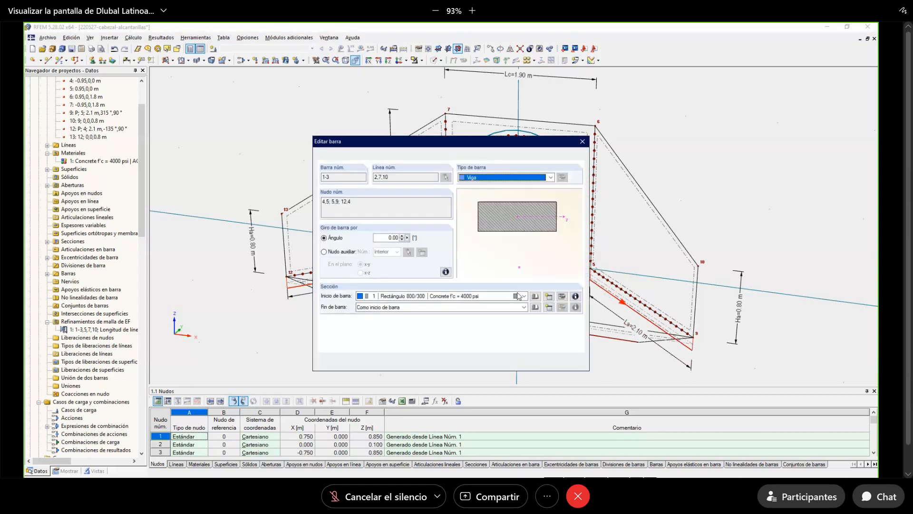
{"action": "left_click", "coordinate": [352, 155]}
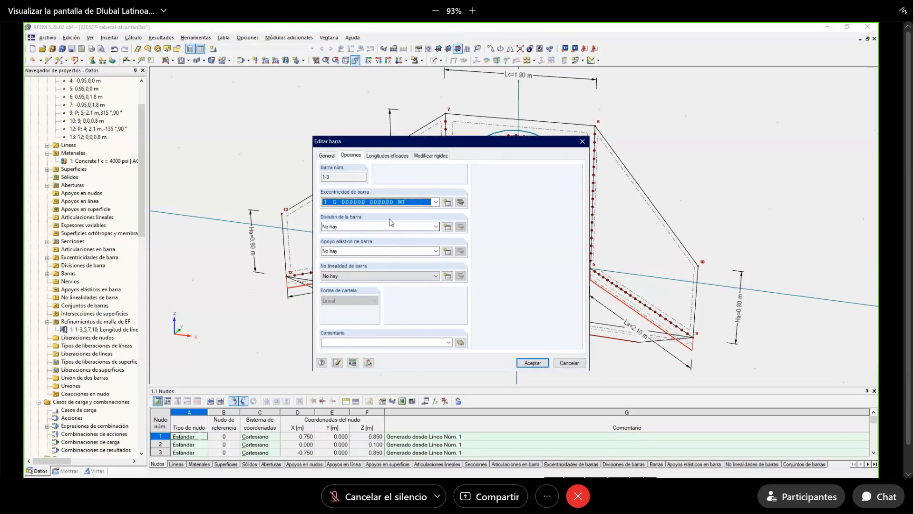
{"action": "left_click", "coordinate": [446, 252]}
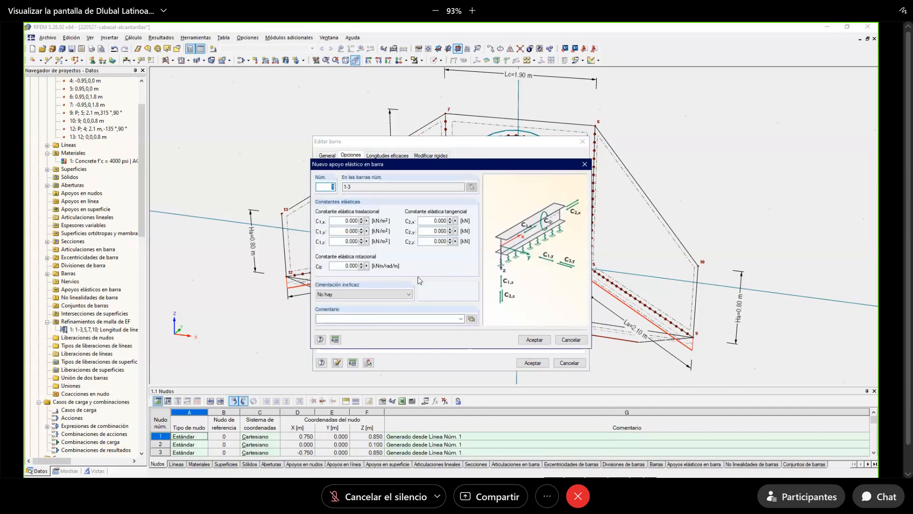
{"action": "key", "text": "Tab"}
{"action": "type", "text": "9"}
{"action": "key", "text": "Tab"}
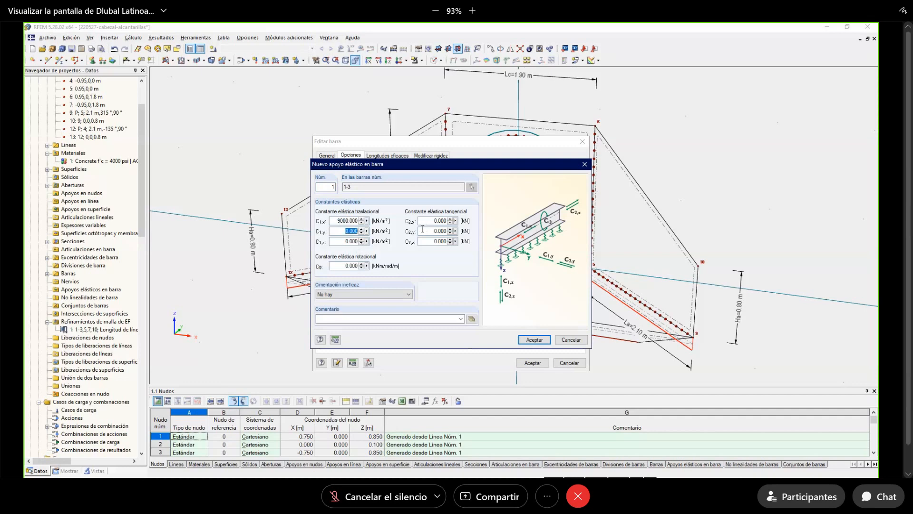
{"action": "type", "text": "9000"}
{"action": "key", "text": "Tab"}
{"action": "type", "text": "21000"}
{"action": "key", "text": "Tab"}
{"action": "left_click", "coordinate": [534, 340]}
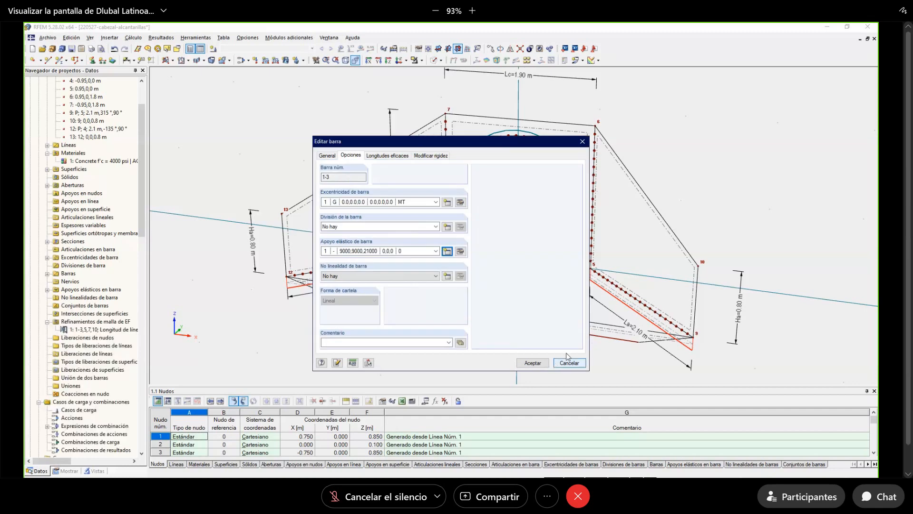
{"action": "left_click", "coordinate": [534, 362]}
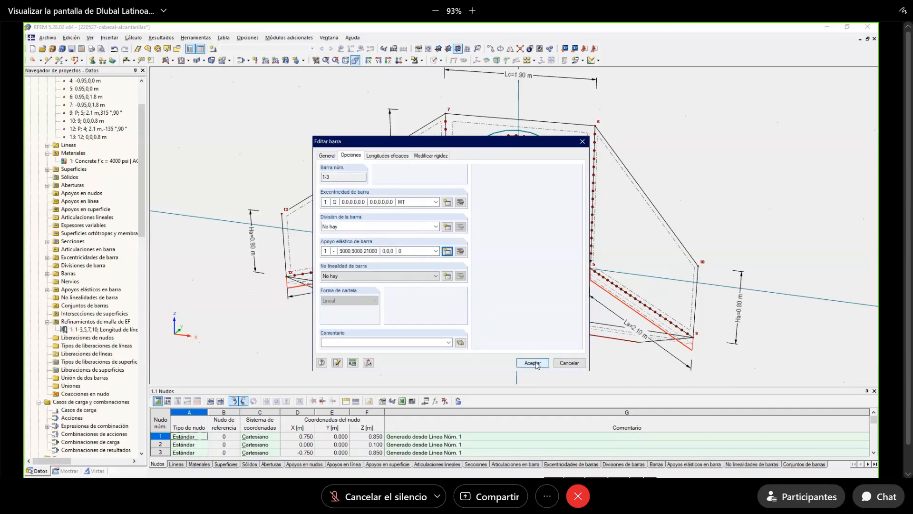
{"action": "middle_click_drag", "start_coordinate": [528, 352], "coordinate": [506, 306]}
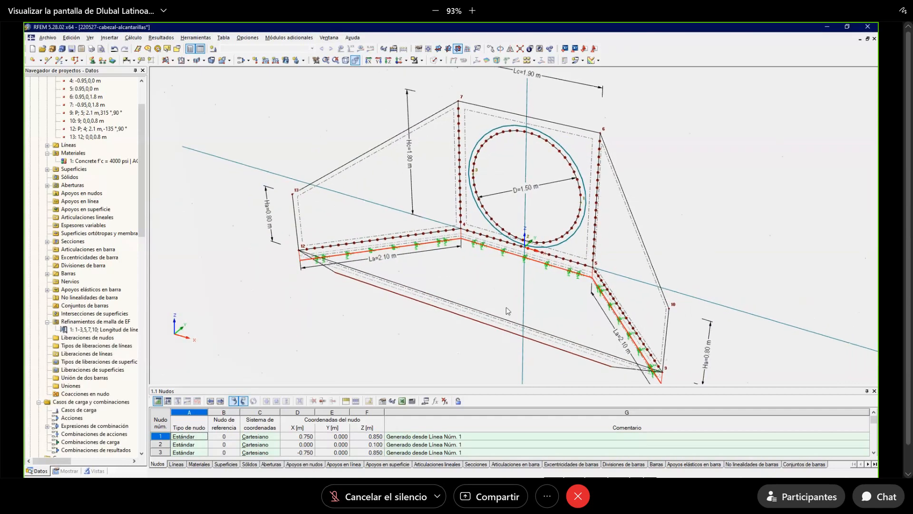
Create a surface support on base slab surface 4 with elastic constants Cu,x 10000, Cu,y 10000 and Cu,z 30000 kN/m³.
{"action": "left_click", "coordinate": [434, 60]}
{"action": "double_click", "coordinate": [470, 288]}
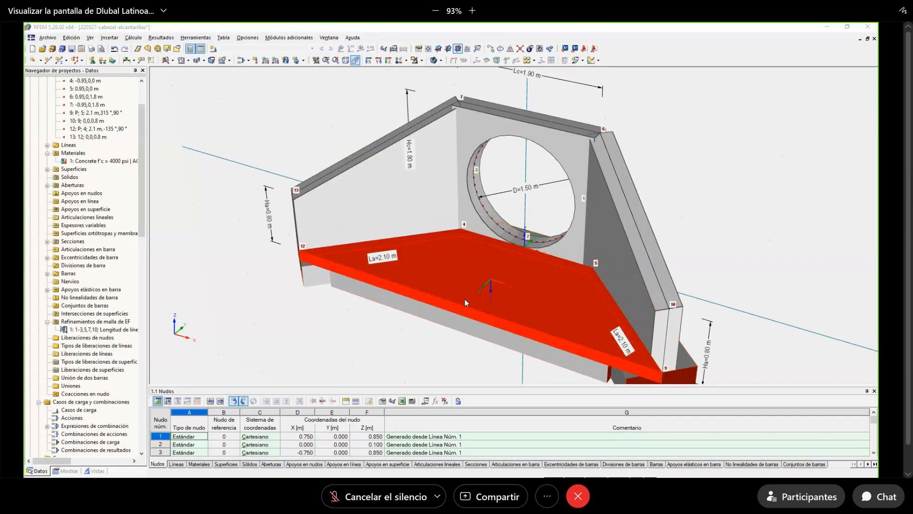
{"action": "left_click", "coordinate": [366, 157]}
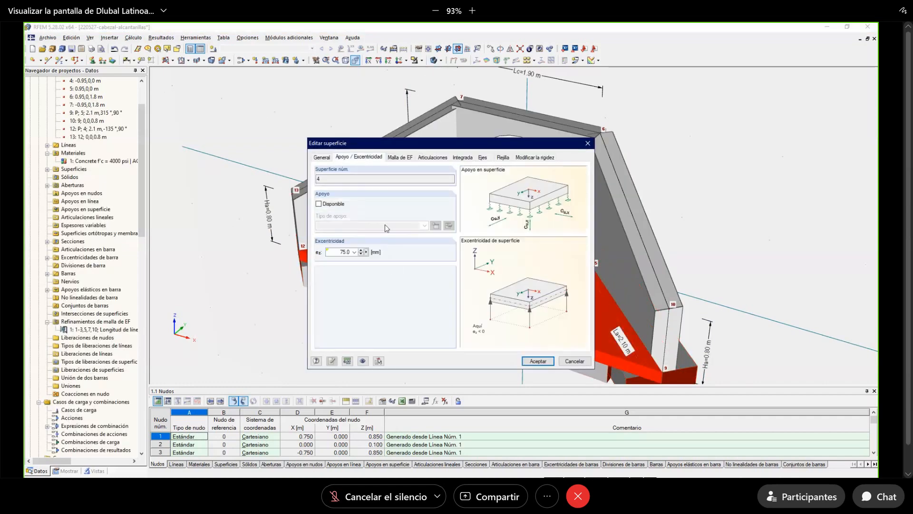
{"action": "left_click", "coordinate": [319, 204]}
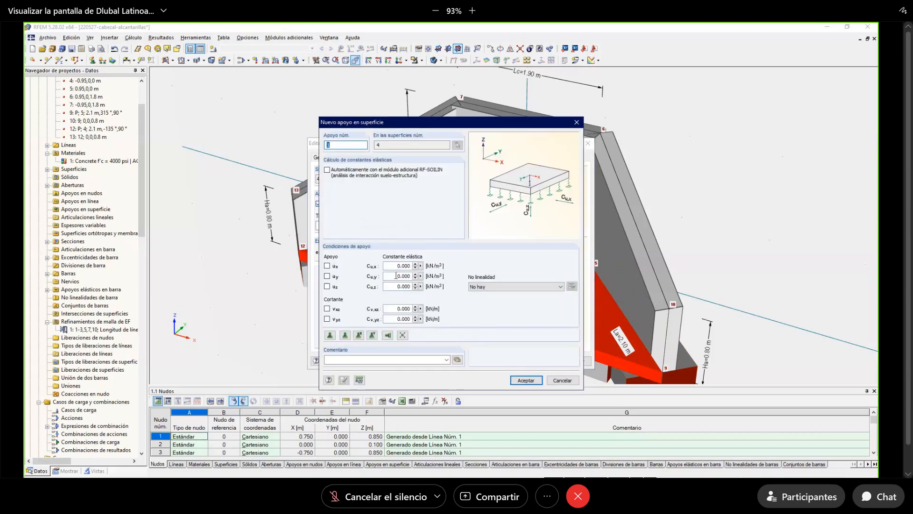
{"action": "type", "text": "10000"}
{"action": "key", "text": "Tab"}
{"action": "type", "text": "10000"}
{"action": "key", "text": "Tab"}
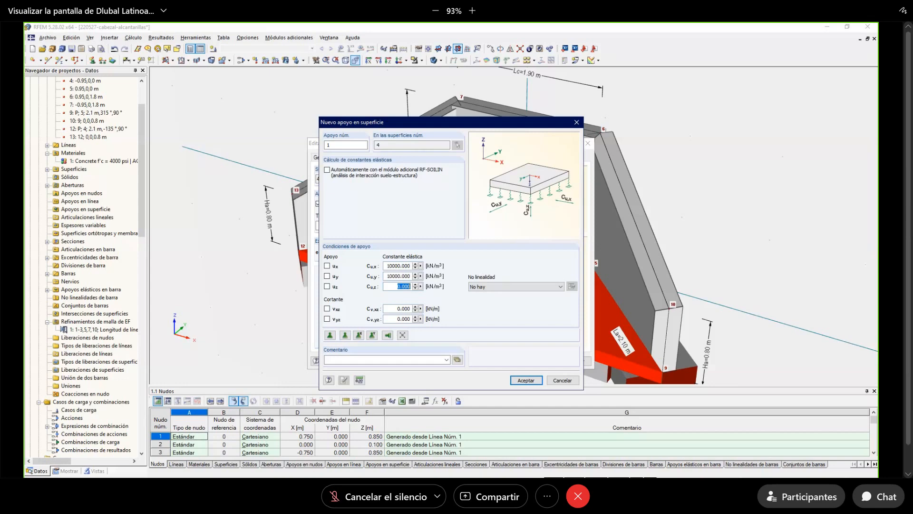
{"action": "type", "text": "30000"}
{"action": "key", "text": "Tab"}
Set both shear constants of the slab's surface support to 7500 kN/m, accept it and check the support symbols in wireframe.
{"action": "type", "text": "7500"}
{"action": "key", "text": "Tab"}
{"action": "type", "text": "7500"}
{"action": "key", "text": "Tab"}
{"action": "left_click", "coordinate": [526, 380]}
{"action": "left_click", "coordinate": [540, 363]}
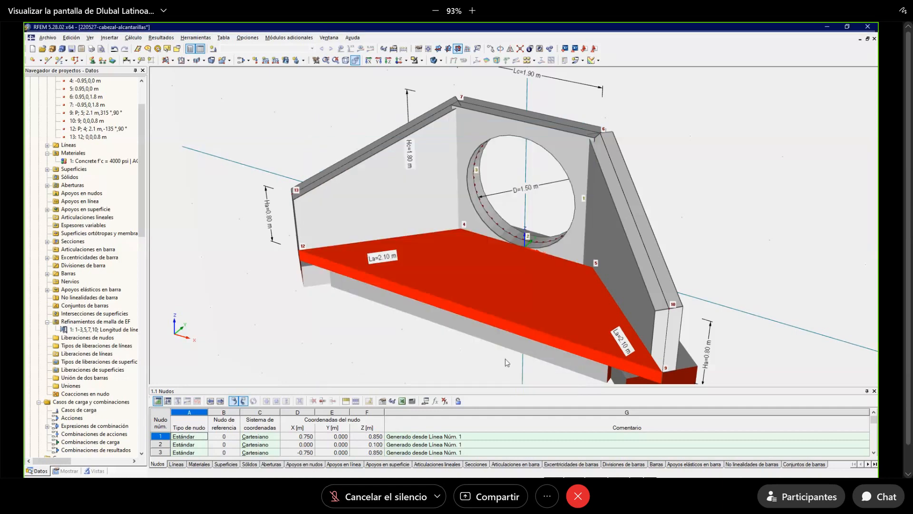
{"action": "left_click", "coordinate": [434, 60]}
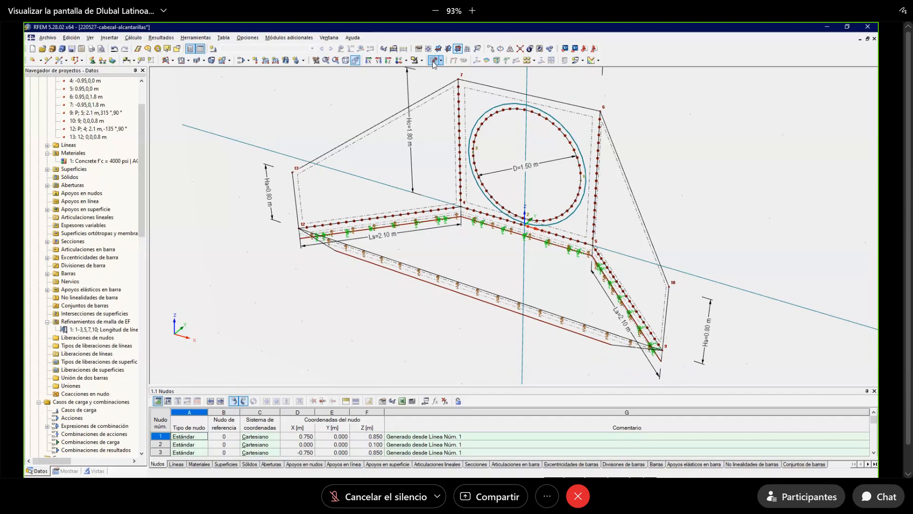
{"action": "left_click", "coordinate": [433, 59]}
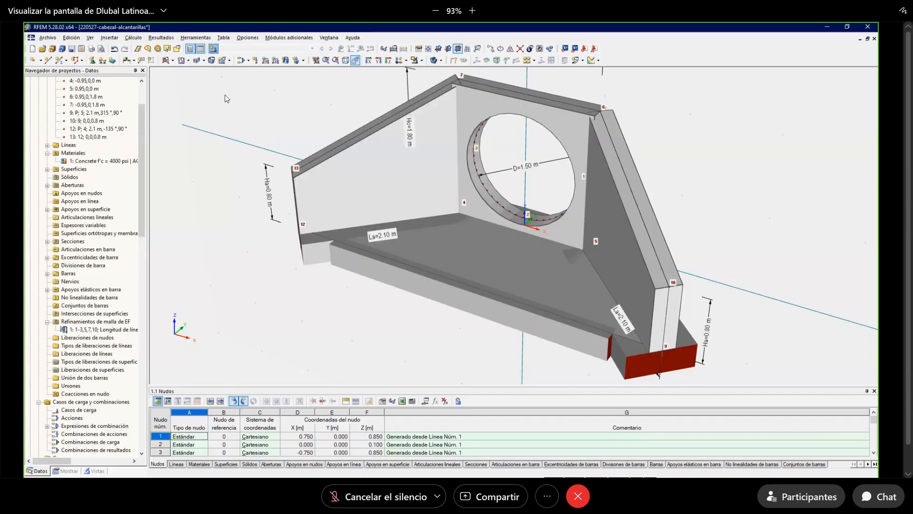
Create the first load case CC1 with the description Peso propio.
{"action": "left_click", "coordinate": [213, 49]}
{"action": "left_click", "coordinate": [580, 138]}
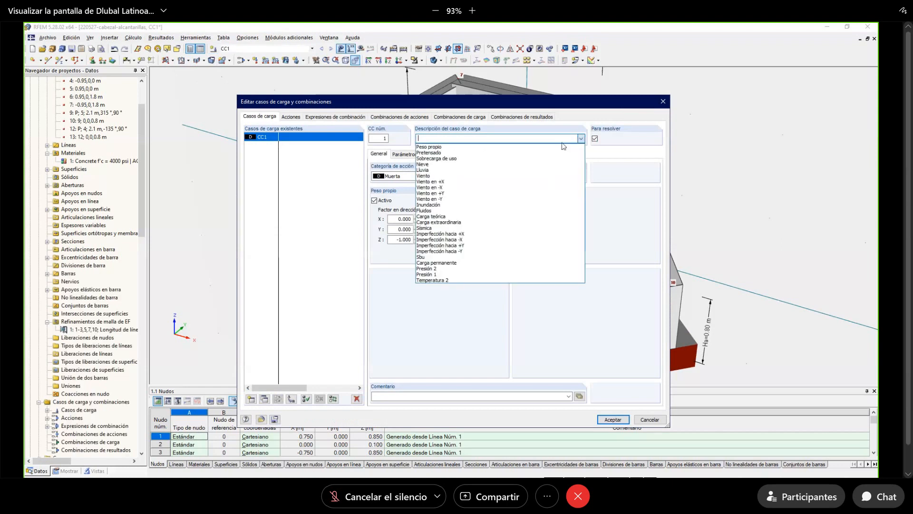
{"action": "left_click", "coordinate": [442, 147]}
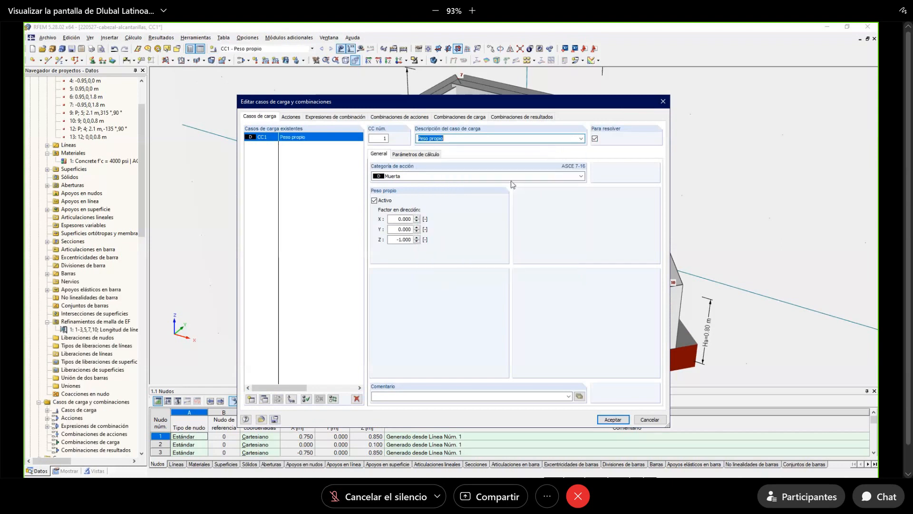
Add load case CC2 described as Empuje activo de suelos with the action category Empuje lateral de tierras.
{"action": "left_click", "coordinate": [266, 399]}
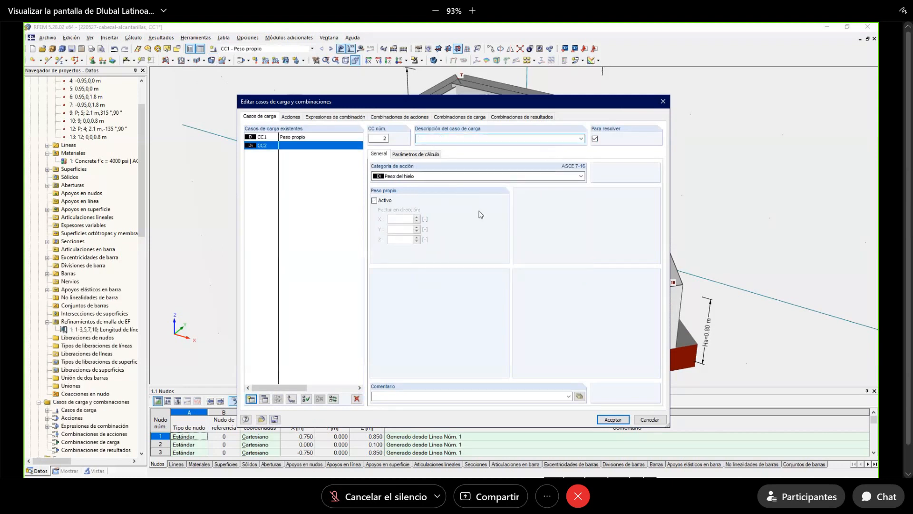
{"action": "type", "text": "Empuje activo de suelos"}
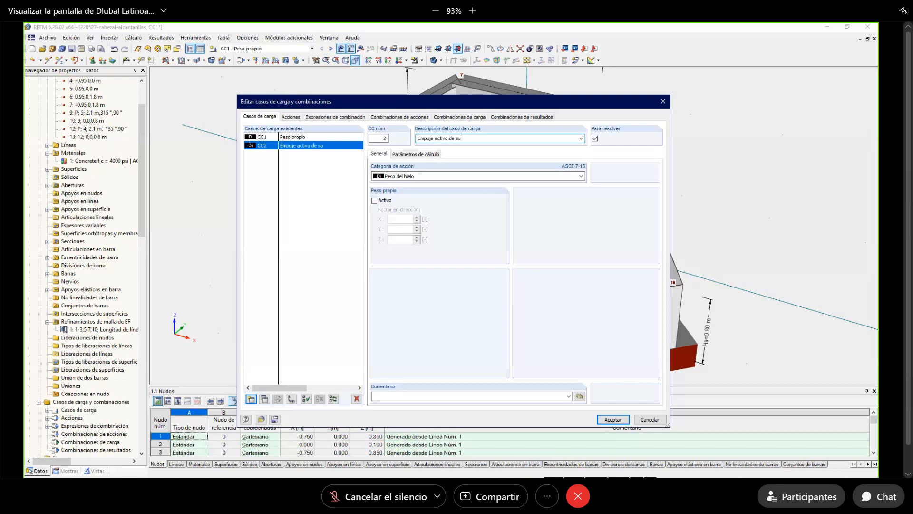
{"action": "left_click", "coordinate": [425, 177]}
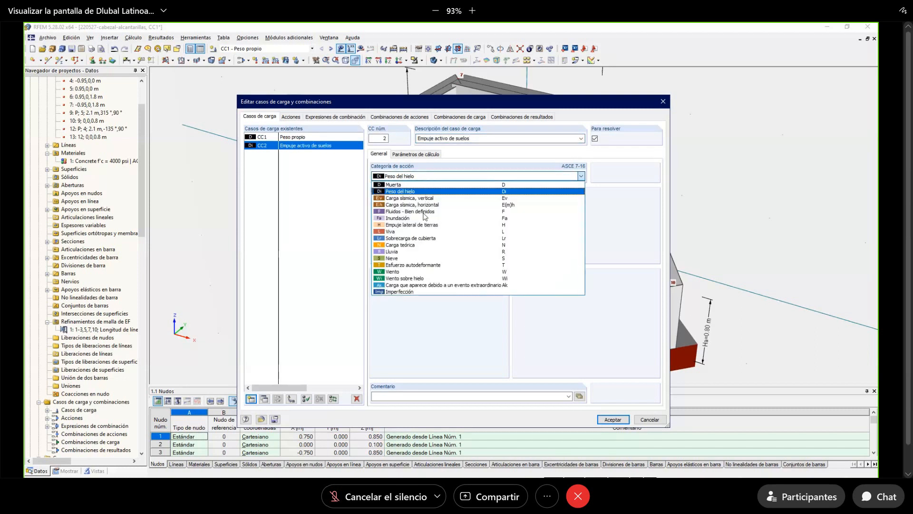
{"action": "left_click", "coordinate": [412, 225]}
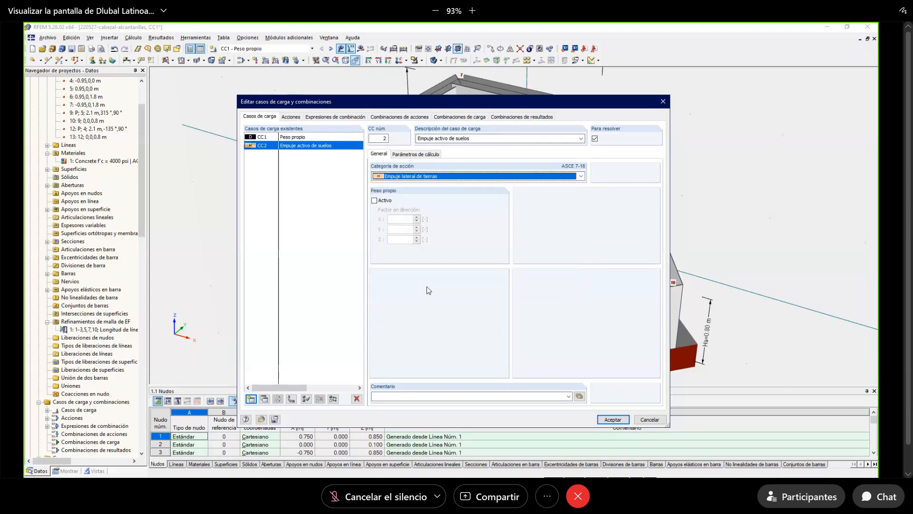
Generate the load combinations, accept the load data and make CC2 - Empuje activo de suelos the current load case.
{"action": "left_click", "coordinate": [465, 117]}
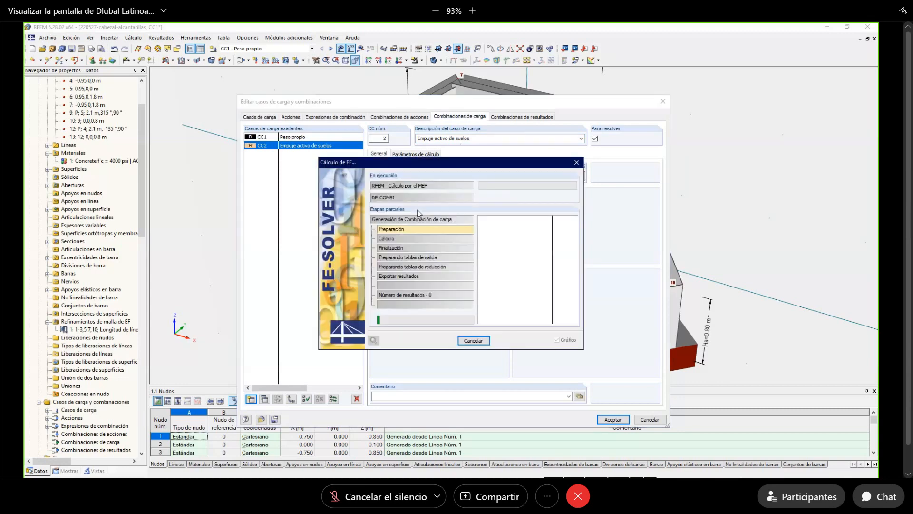
{"action": "left_click", "coordinate": [415, 154]}
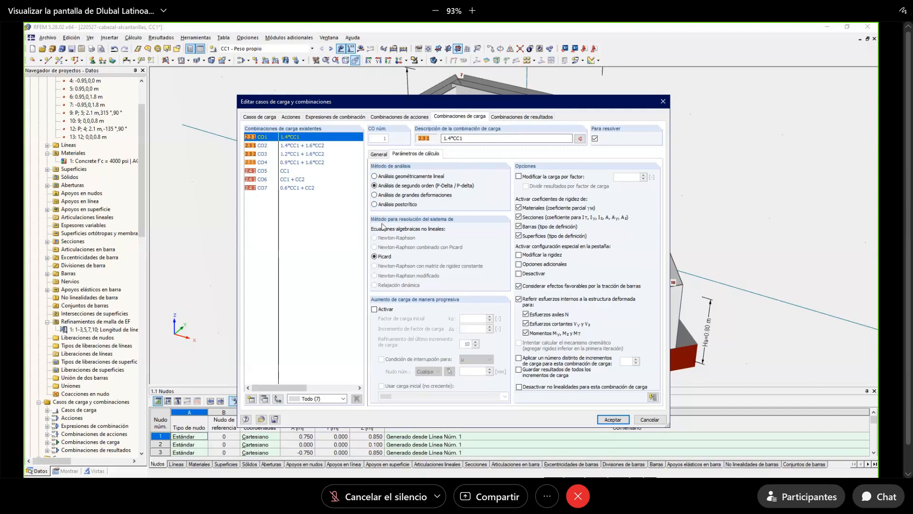
{"action": "left_click", "coordinate": [612, 419]}
{"action": "left_click", "coordinate": [243, 50]}
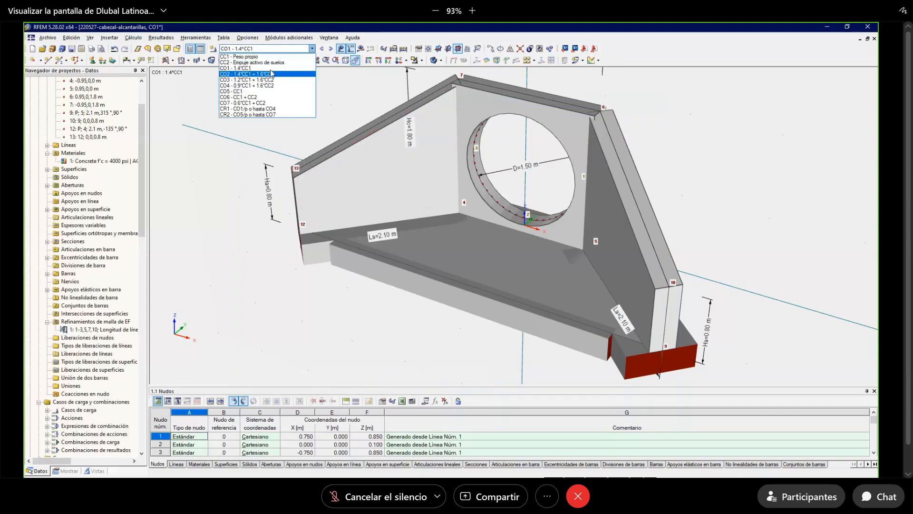
{"action": "left_click", "coordinate": [247, 64]}
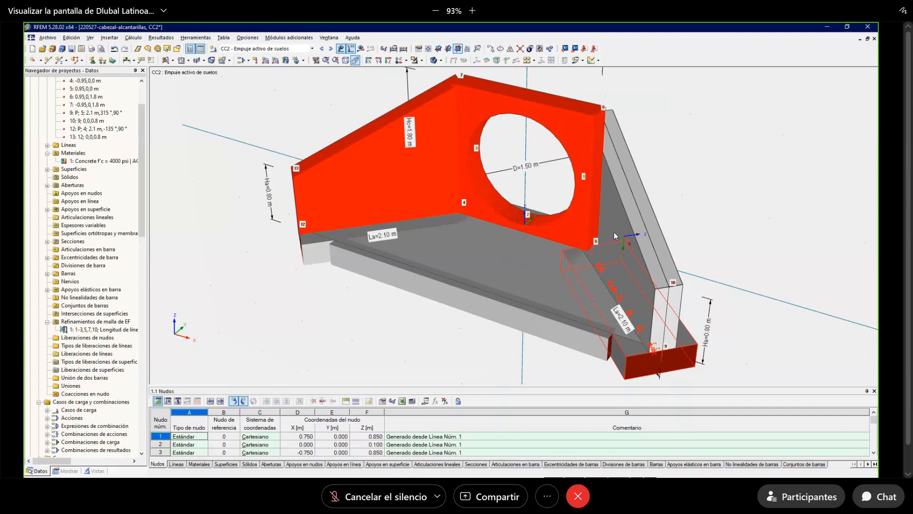
Show only the front wall with the culvert opening and the two wing walls.
{"action": "middle_click_drag", "start_coordinate": [618, 253], "coordinate": [709, 121], "text": "ctrl"}
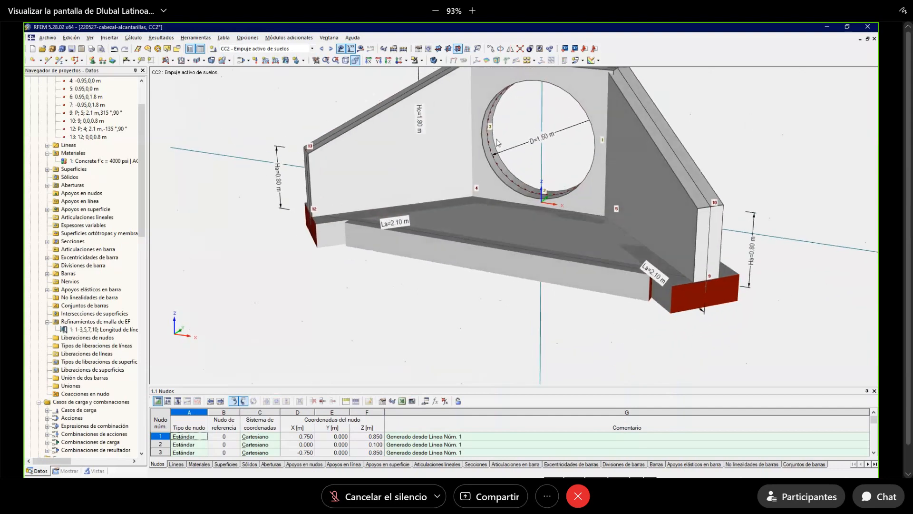
{"action": "left_click_drag", "start_coordinate": [704, 123], "coordinate": [410, 143]}
{"action": "right_click", "coordinate": [410, 143]}
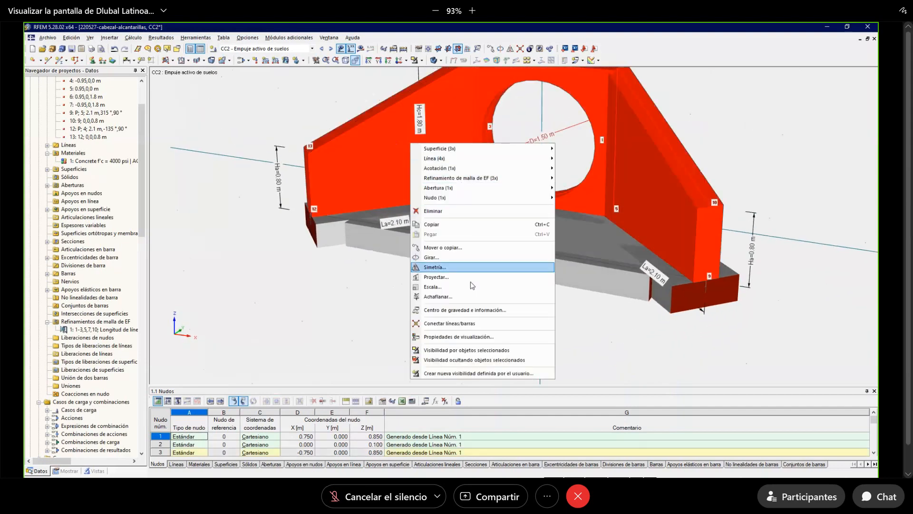
{"action": "left_click", "coordinate": [463, 350]}
{"action": "middle_click_drag", "start_coordinate": [580, 276], "coordinate": [522, 314], "text": "ctrl"}
{"action": "scroll", "coordinate": [462, 326], "scroll_direction": "down", "scroll_amount": 1}
{"action": "scroll", "coordinate": [461, 326], "scroll_direction": "down", "scroll_amount": 1}
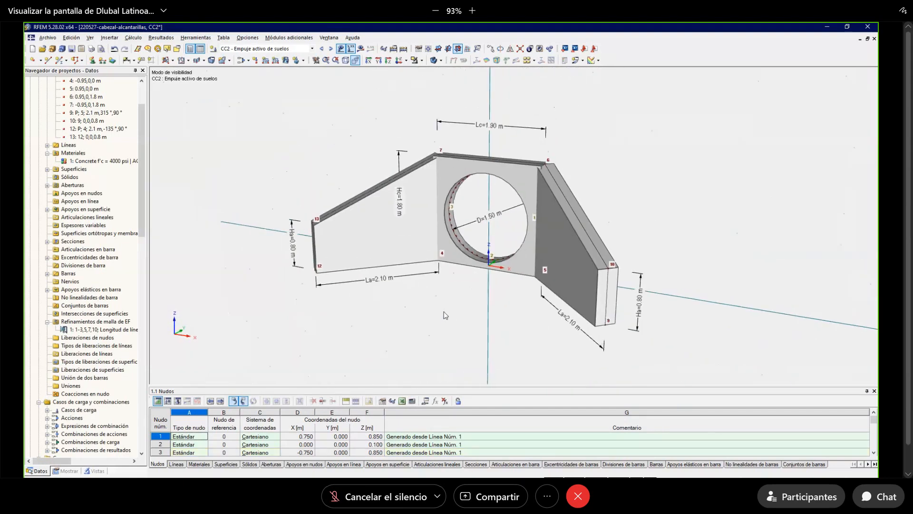
Set the diameter parameter D to 1.2 m and apply the updated parameter list to the model.
{"action": "left_click", "coordinate": [424, 400]}
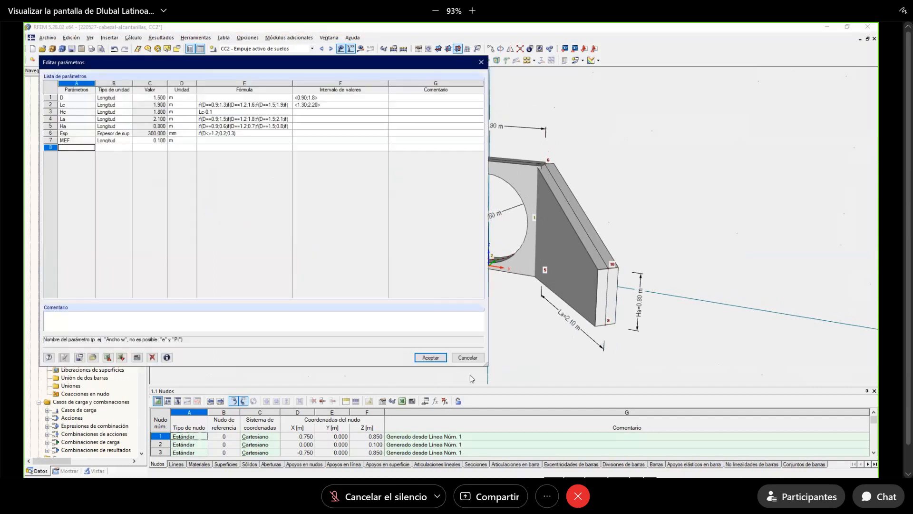
{"action": "left_click", "coordinate": [149, 97]}
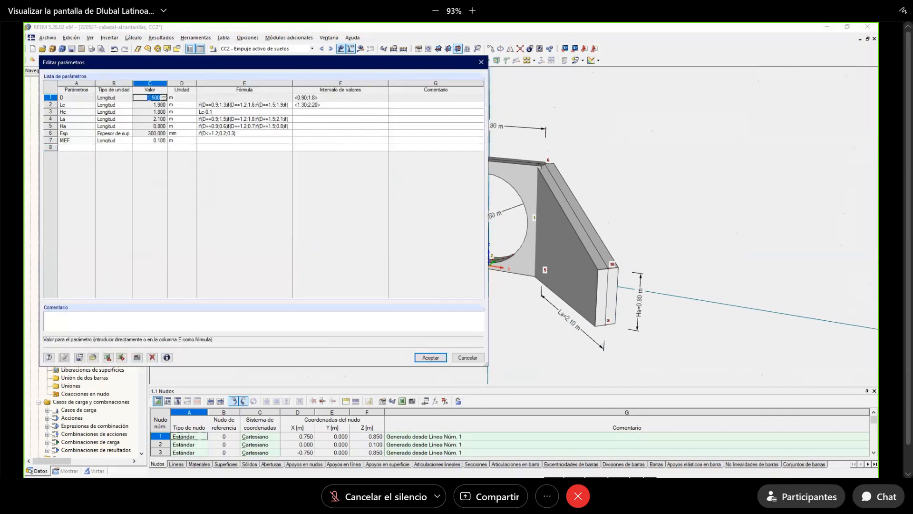
{"action": "type", "text": "1.2"}
{"action": "key", "text": "Tab"}
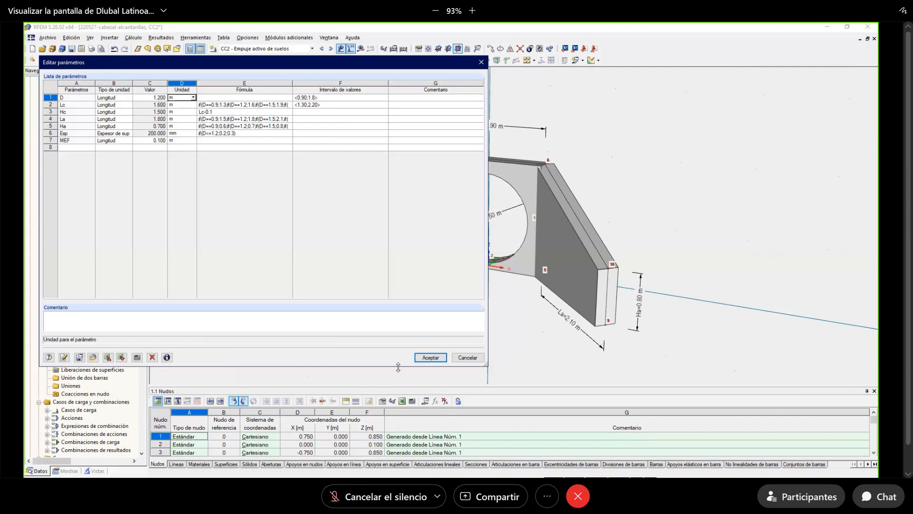
{"action": "left_click", "coordinate": [434, 359]}
Unhide the whole structure and limit the visibility again to the front wall and both wing walls.
{"action": "right_click", "coordinate": [423, 314]}
{"action": "mouse_move", "coordinate": [504, 299]}
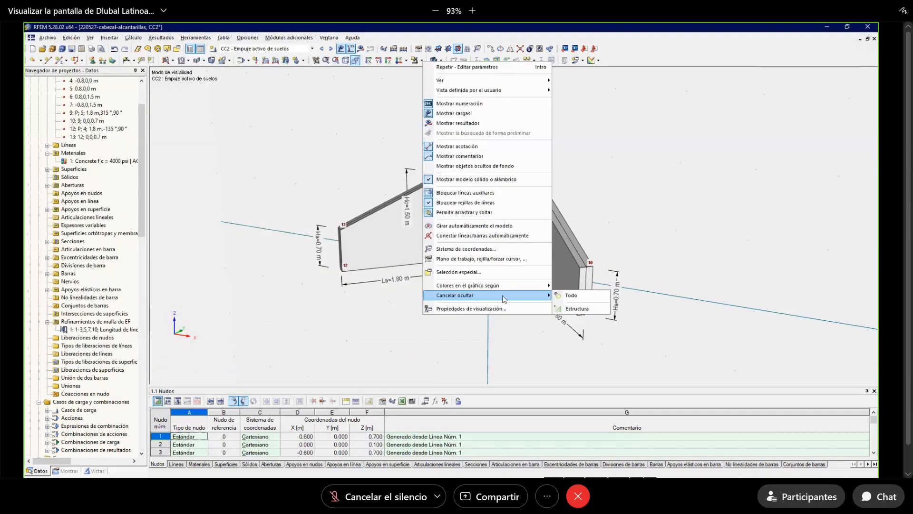
{"action": "left_click", "coordinate": [571, 295]}
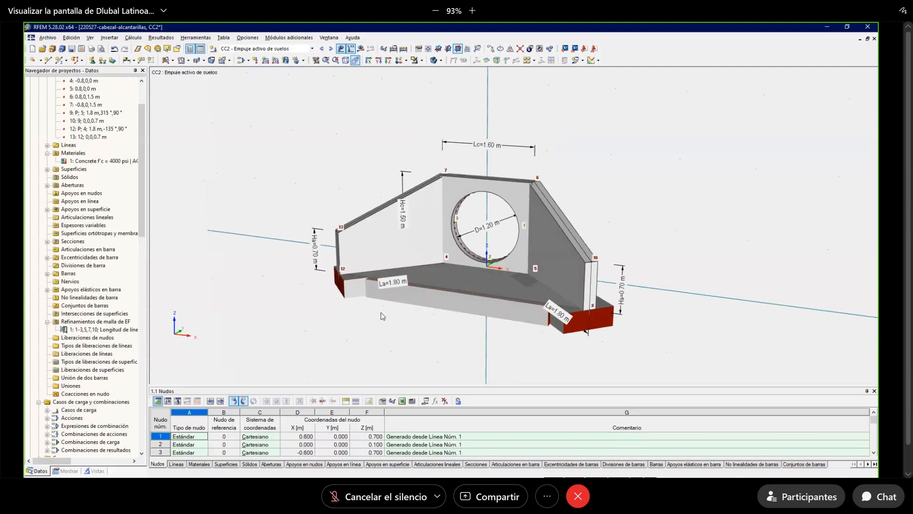
{"action": "left_click_drag", "start_coordinate": [694, 180], "coordinate": [417, 223]}
{"action": "right_click", "coordinate": [469, 288]}
{"action": "left_click", "coordinate": [468, 432]}
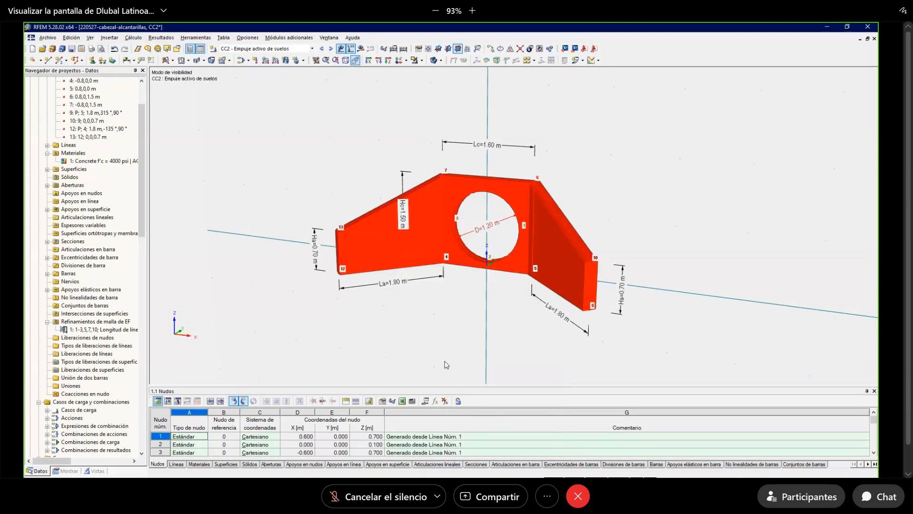
Turn on the local axis systems of the surfaces and check their orientation on the front and wing walls.
{"action": "middle_click_drag", "start_coordinate": [486, 313], "coordinate": [409, 358], "text": "ctrl"}
{"action": "right_click", "coordinate": [403, 248]}
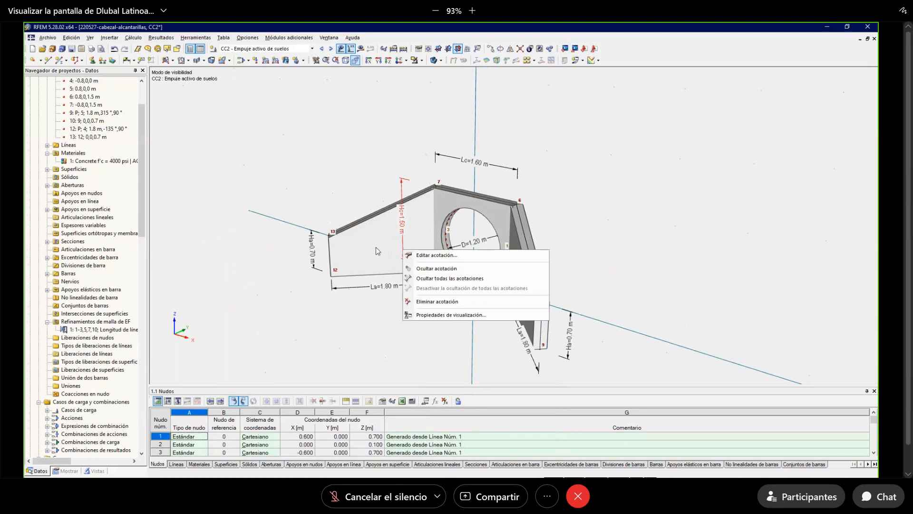
{"action": "right_click", "coordinate": [376, 248]}
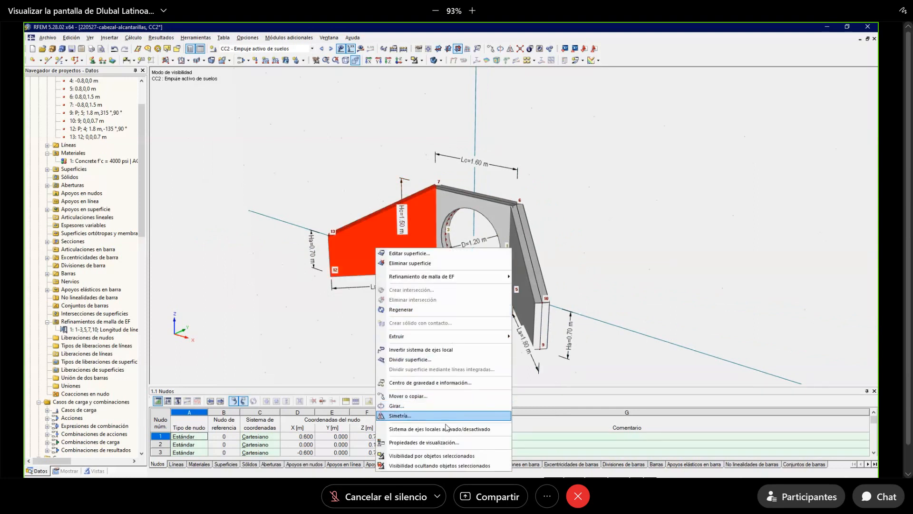
{"action": "left_click", "coordinate": [447, 428]}
{"action": "middle_click_drag", "start_coordinate": [408, 326], "coordinate": [226, 275], "text": "ctrl"}
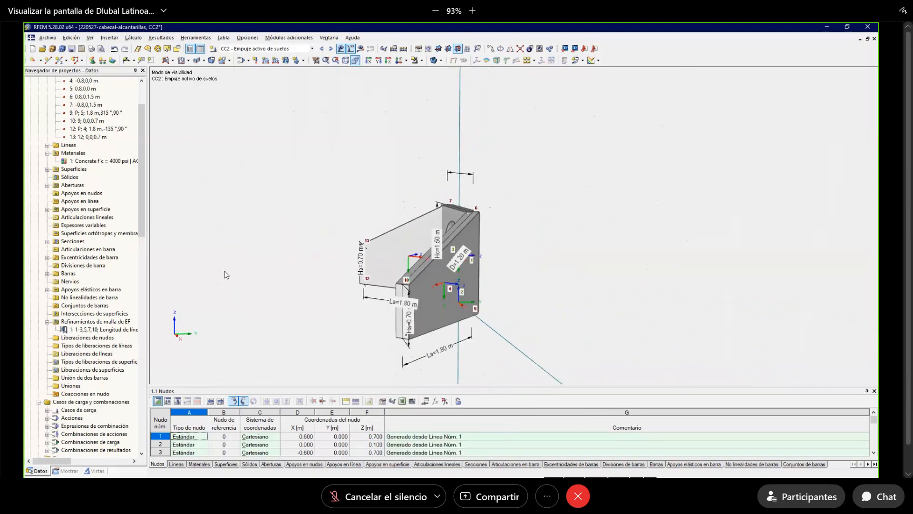
{"action": "middle_click_drag", "start_coordinate": [536, 314], "coordinate": [444, 341], "text": "ctrl"}
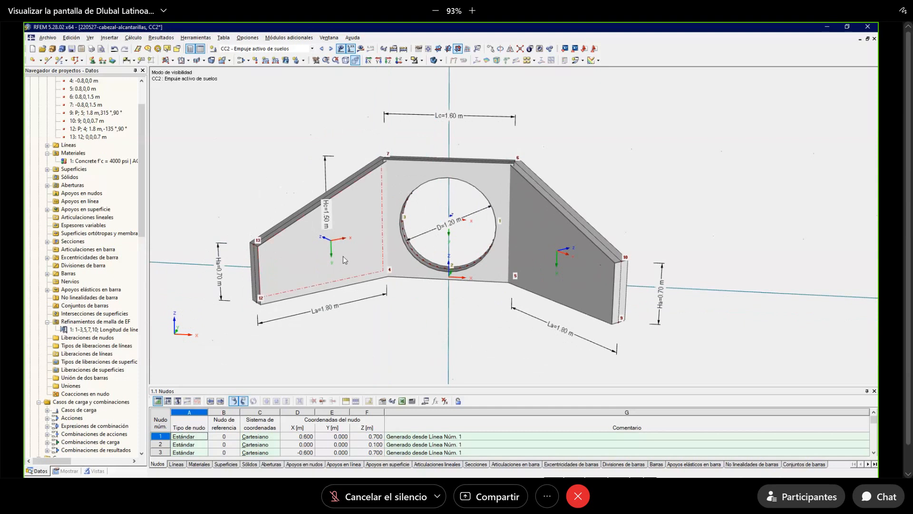
{"action": "scroll", "coordinate": [343, 256], "scroll_direction": "up", "scroll_amount": 2}
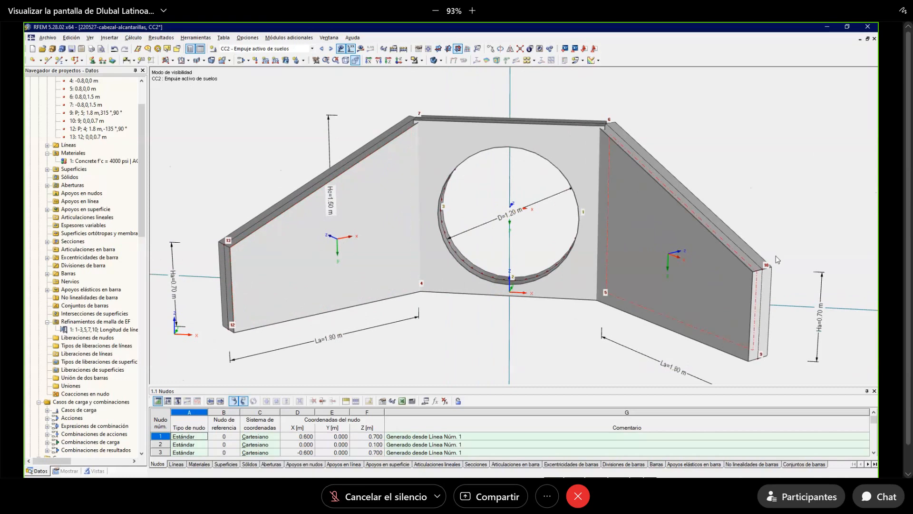
{"action": "middle_click_drag", "start_coordinate": [346, 249], "coordinate": [706, 259], "text": "ctrl"}
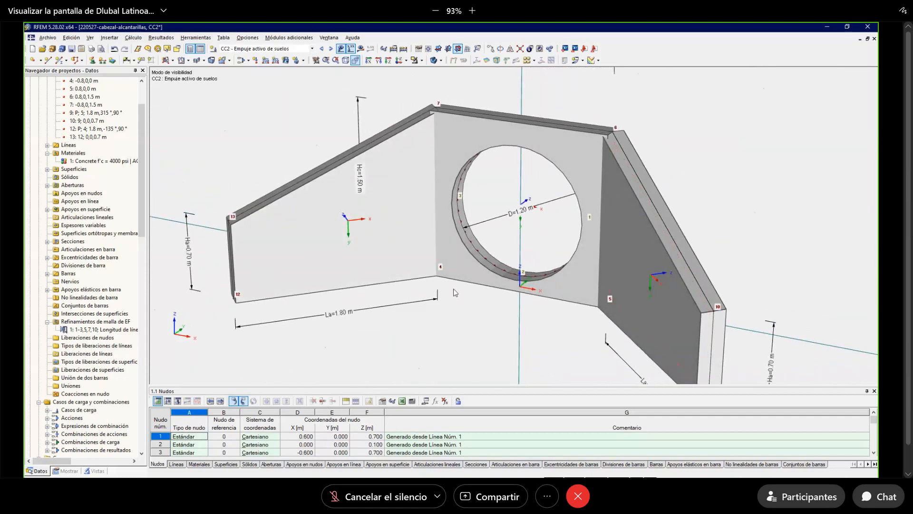
Invert the local axis system of the front wall and both wing wall surfaces together.
{"action": "left_click_drag", "start_coordinate": [782, 145], "coordinate": [323, 220]}
{"action": "right_click", "coordinate": [323, 220]}
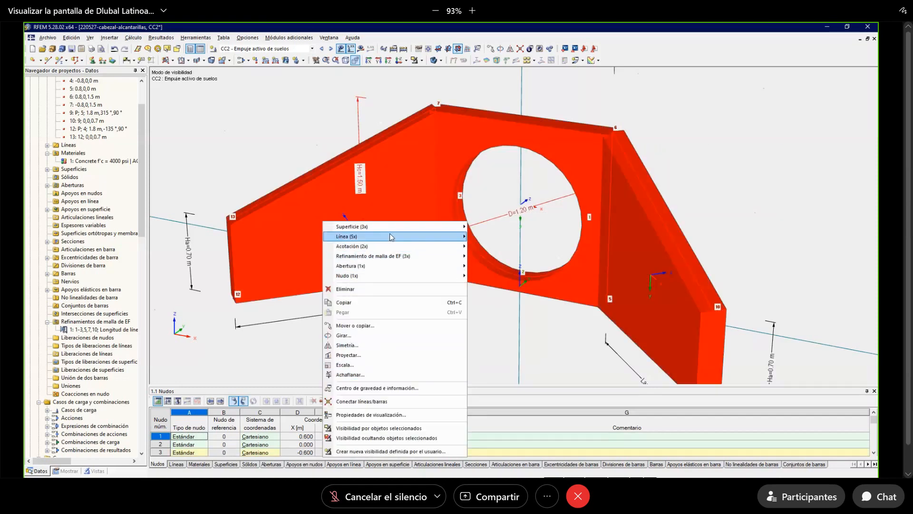
{"action": "mouse_move", "coordinate": [444, 227]}
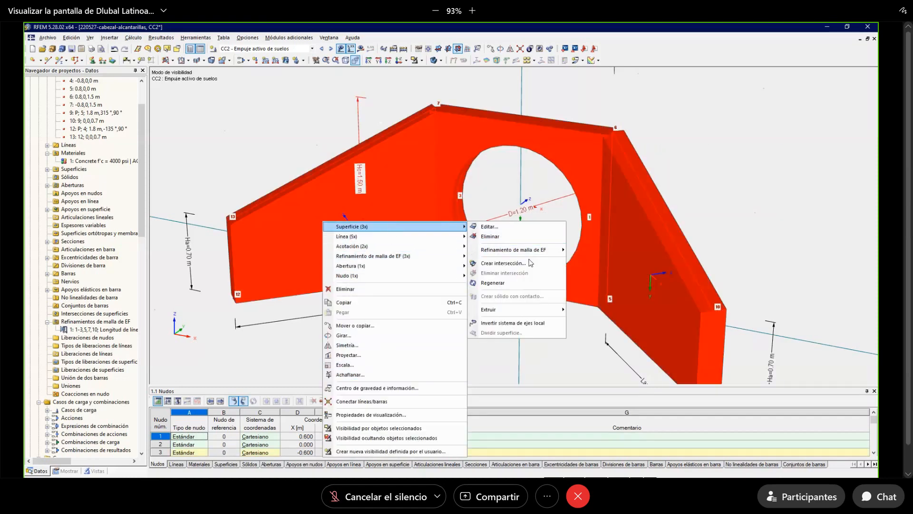
{"action": "left_click", "coordinate": [498, 323]}
{"action": "middle_click_drag", "start_coordinate": [698, 271], "coordinate": [743, 253], "text": "ctrl"}
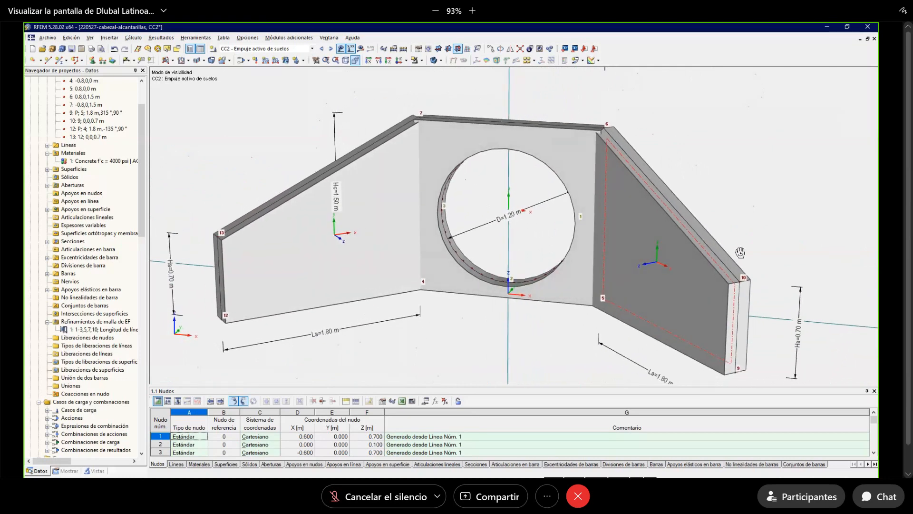
{"action": "scroll", "coordinate": [731, 251], "scroll_direction": "down", "scroll_amount": 1}
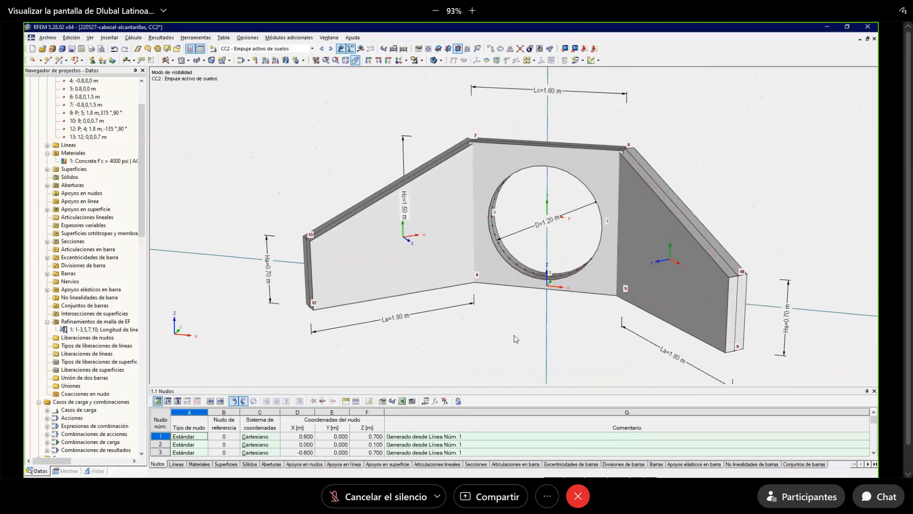
{"action": "middle_click_drag", "start_coordinate": [560, 327], "coordinate": [489, 322], "text": "ctrl"}
{"action": "scroll", "coordinate": [518, 341], "scroll_direction": "up", "scroll_amount": 1}
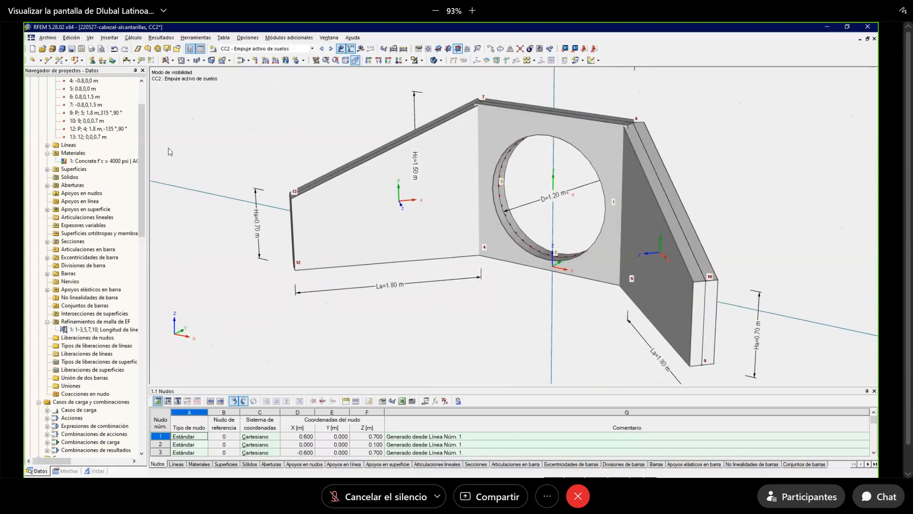
{"action": "scroll", "coordinate": [261, 157], "scroll_direction": "down", "scroll_amount": 2}
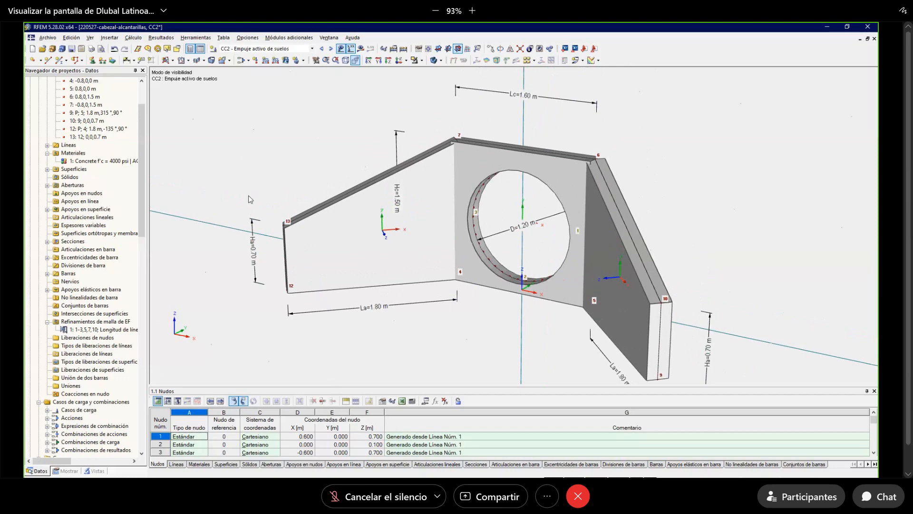
Start a new surface load of type Fuerza acting in the local z direction.
{"action": "left_click", "coordinate": [286, 60]}
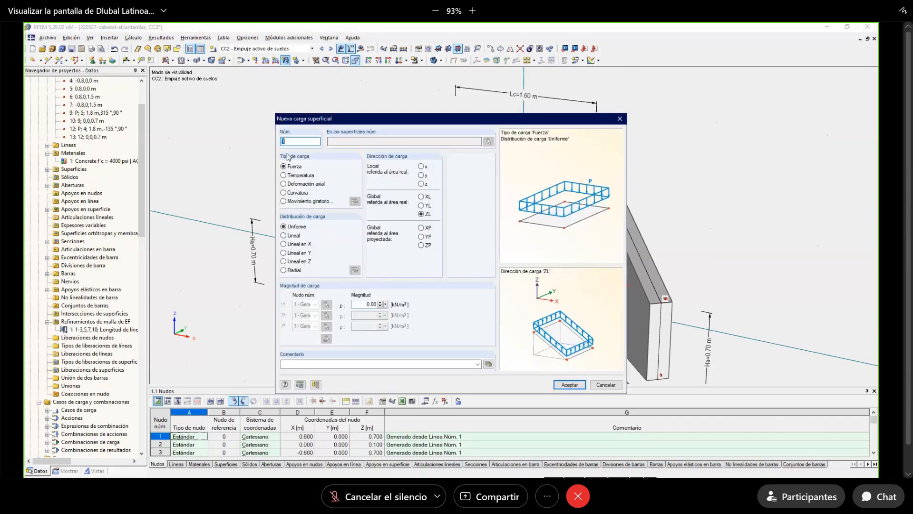
{"action": "left_click", "coordinate": [421, 184]}
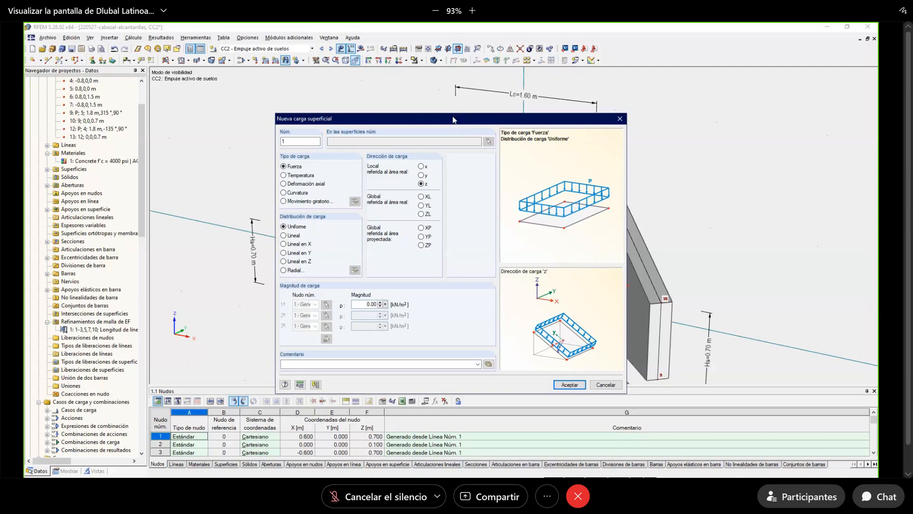
{"action": "left_click_drag", "start_coordinate": [453, 115], "coordinate": [672, 171]}
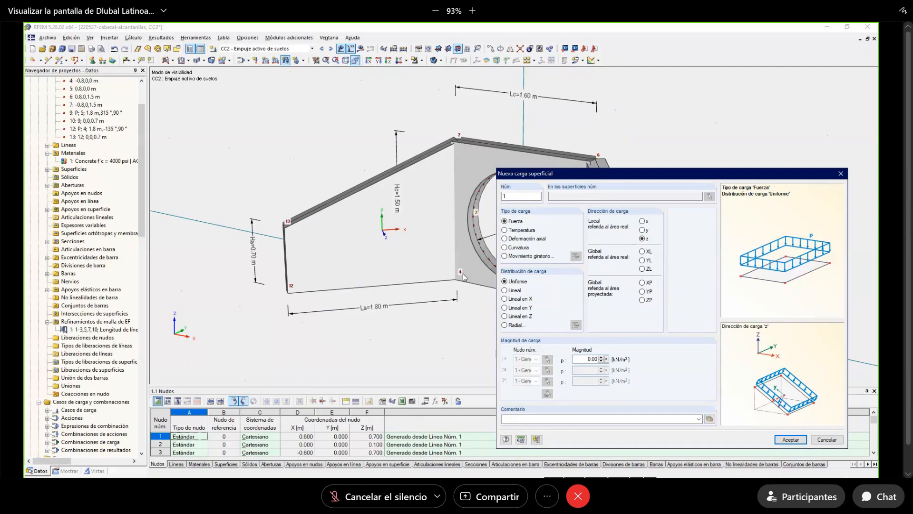
{"action": "left_click_drag", "start_coordinate": [560, 175], "coordinate": [494, 101]}
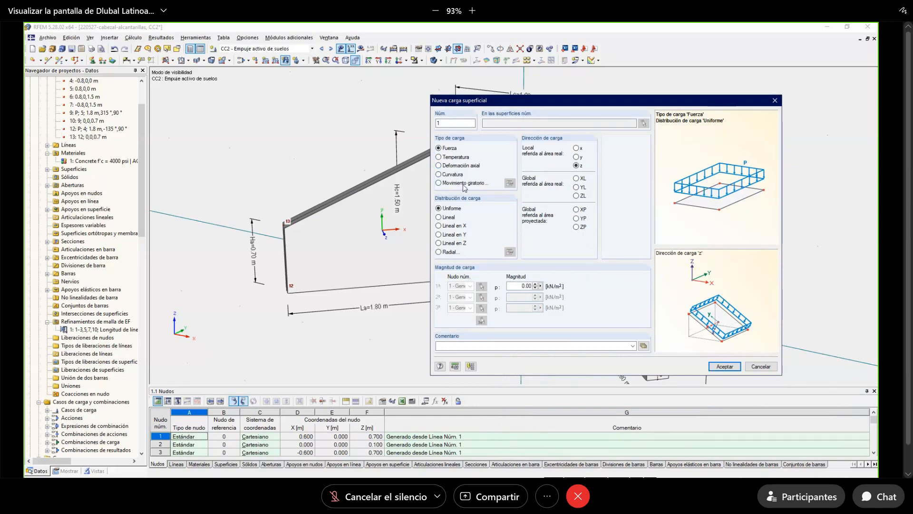
{"action": "left_click", "coordinate": [457, 157]}
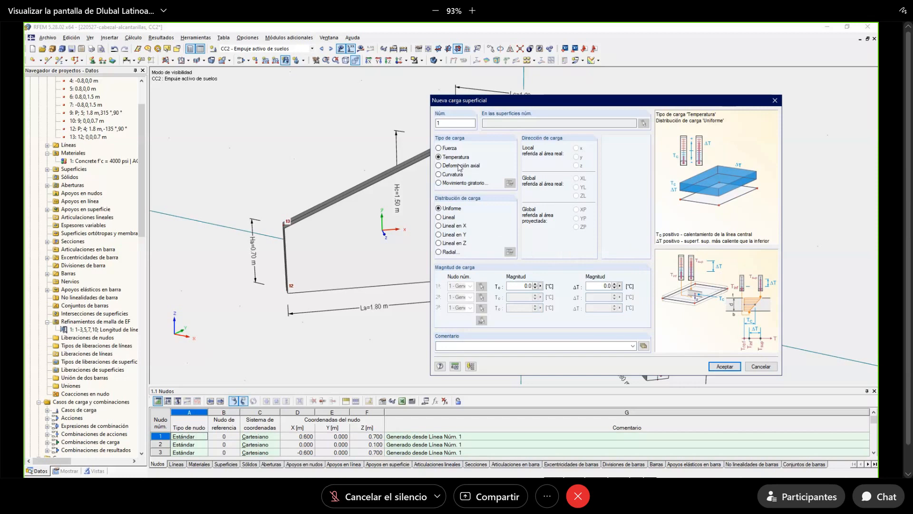
{"action": "left_click", "coordinate": [449, 148]}
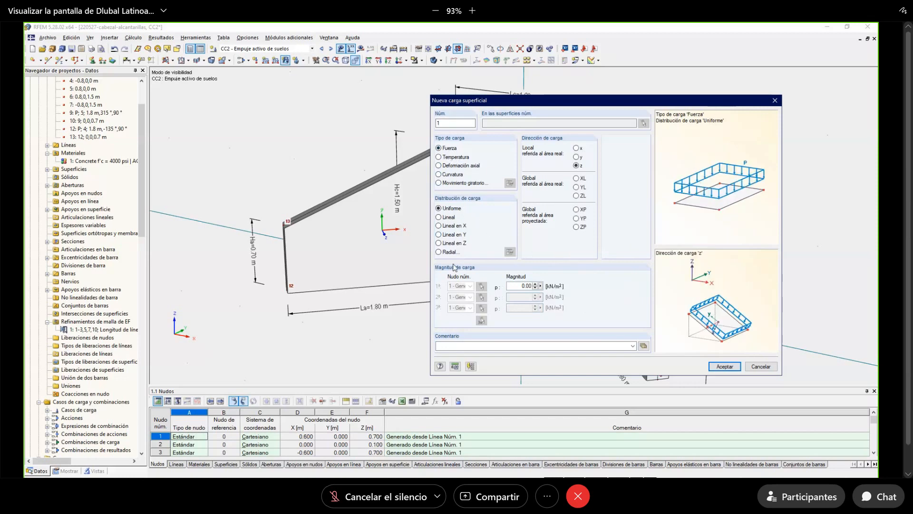
Distribute the load linearly in Z from 0.00 kN/m² at node 7 to 12.00 kN/m² at node 5 and accept it.
{"action": "left_click", "coordinate": [456, 244]}
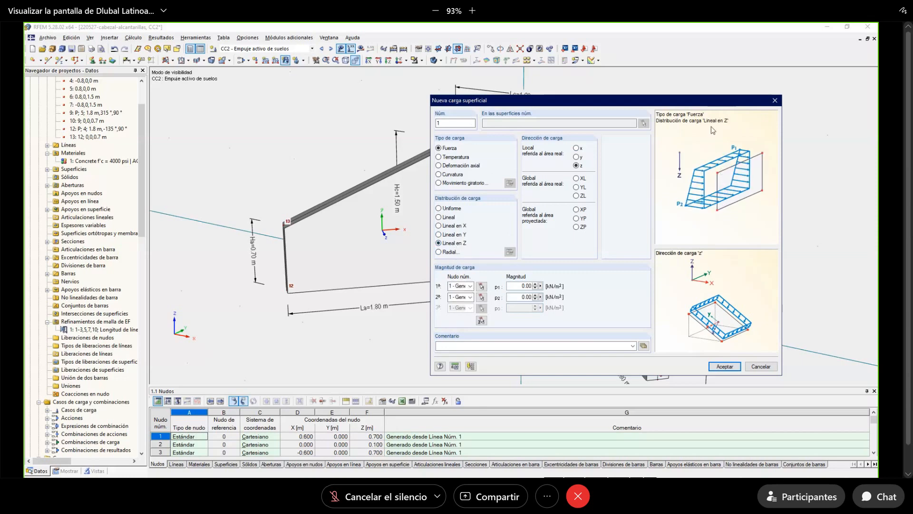
{"action": "left_click_drag", "start_coordinate": [522, 287], "coordinate": [568, 298]}
{"action": "key", "text": "Return"}
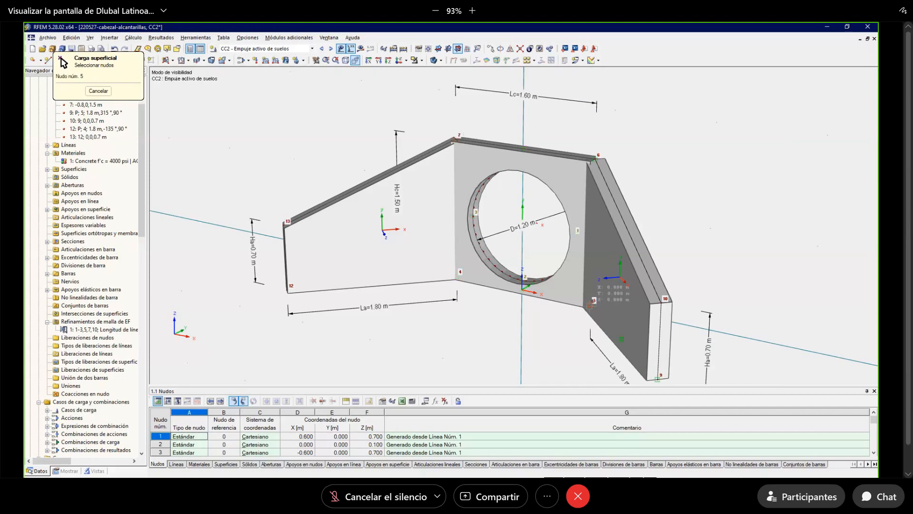
{"action": "left_click", "coordinate": [590, 305]}
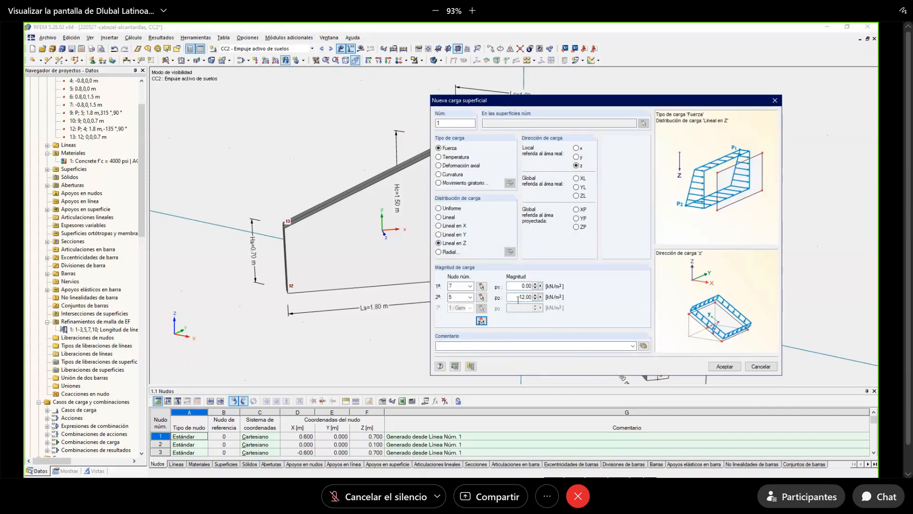
{"action": "left_click", "coordinate": [724, 366]}
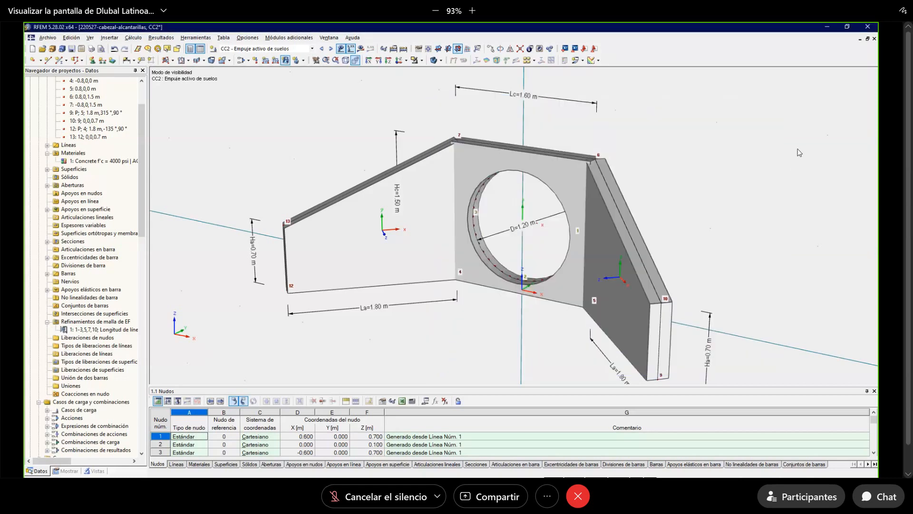
Apply the linear surface load to the front wall and both wing walls and review the load diagrams.
{"action": "middle_click_drag", "start_coordinate": [750, 149], "coordinate": [238, 142], "text": "ctrl"}
{"action": "middle_click_drag", "start_coordinate": [622, 206], "coordinate": [627, 177]}
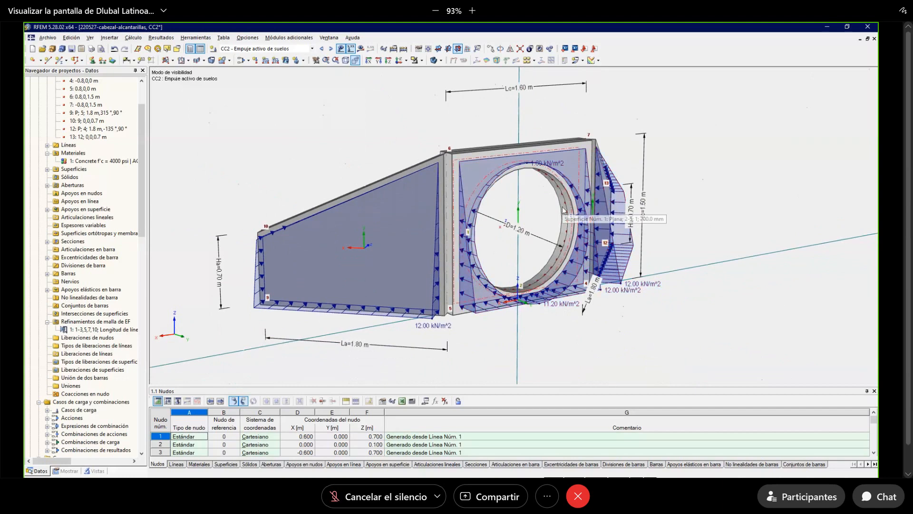
{"action": "scroll", "coordinate": [563, 210], "scroll_direction": "down", "scroll_amount": 2}
{"action": "middle_click_drag", "start_coordinate": [412, 152], "coordinate": [717, 128], "text": "ctrl"}
Unhide all hidden objects so the complete headwall structure is shown with its loads.
{"action": "right_click", "coordinate": [717, 121]}
{"action": "mouse_move", "coordinate": [793, 358]}
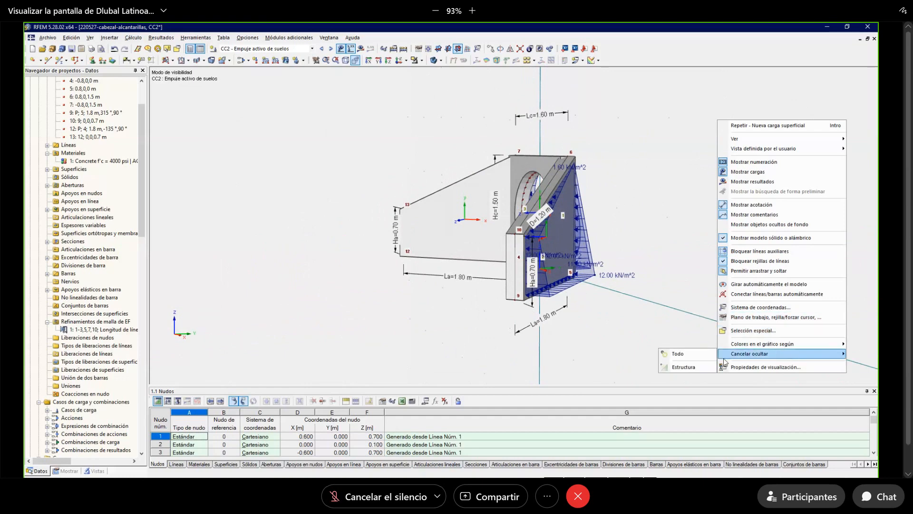
{"action": "left_click", "coordinate": [696, 354]}
{"action": "middle_click_drag", "start_coordinate": [685, 196], "coordinate": [393, 330], "text": "ctrl"}
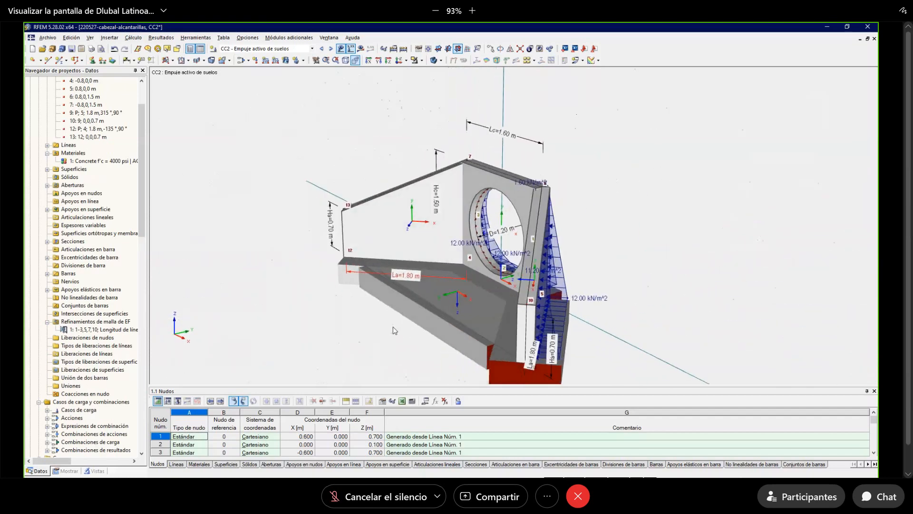
Calculate the model, display the results of combination CO3 - 1.2*CC1 + 1.6*CC2 and switch on the surface results.
{"action": "left_click", "coordinate": [403, 48]}
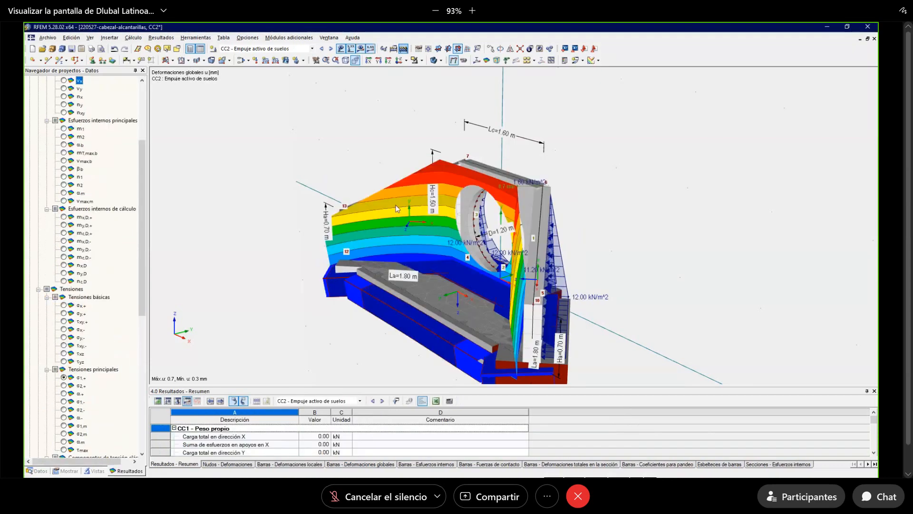
{"action": "left_click", "coordinate": [280, 48]}
{"action": "left_click", "coordinate": [286, 94]}
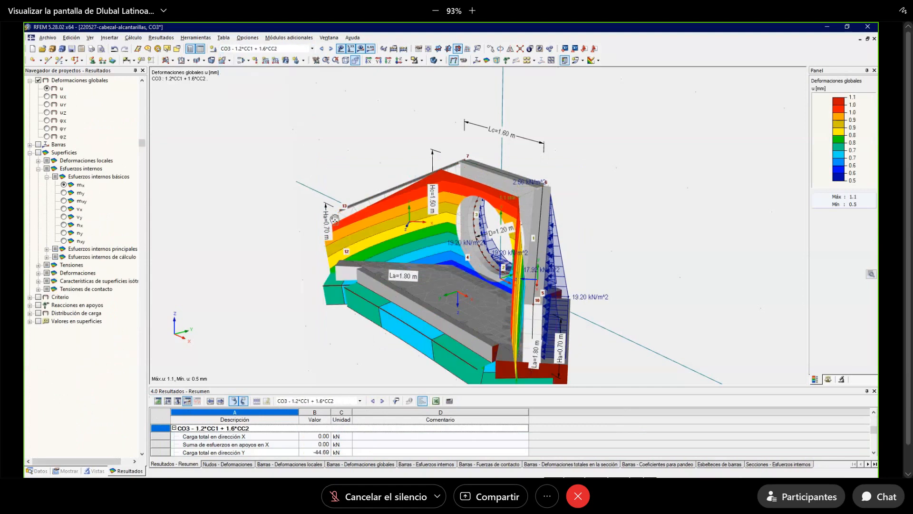
{"action": "middle_click_drag", "start_coordinate": [335, 218], "coordinate": [318, 122], "text": "ctrl"}
{"action": "left_click", "coordinate": [486, 61]}
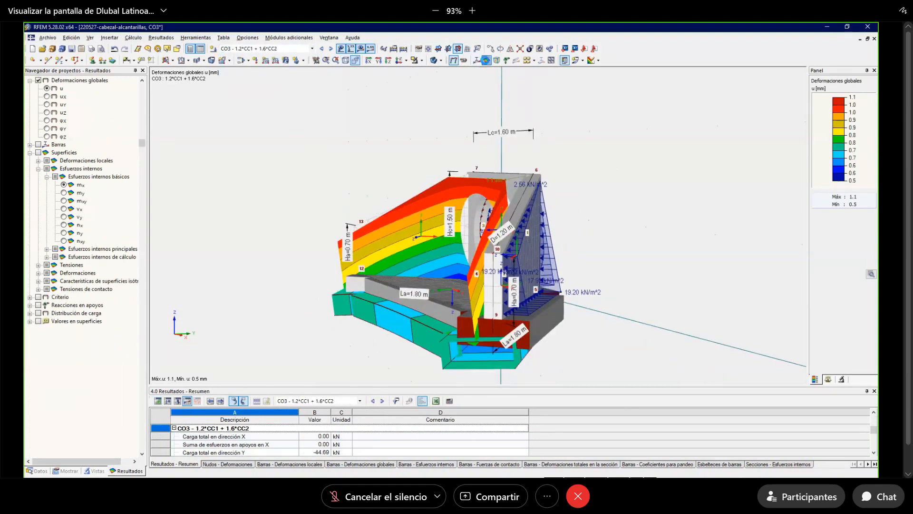
Examine the basic surface moments mx for CO3 on the wireframe model, and return the headwall to solid display.
{"action": "left_click", "coordinate": [433, 61]}
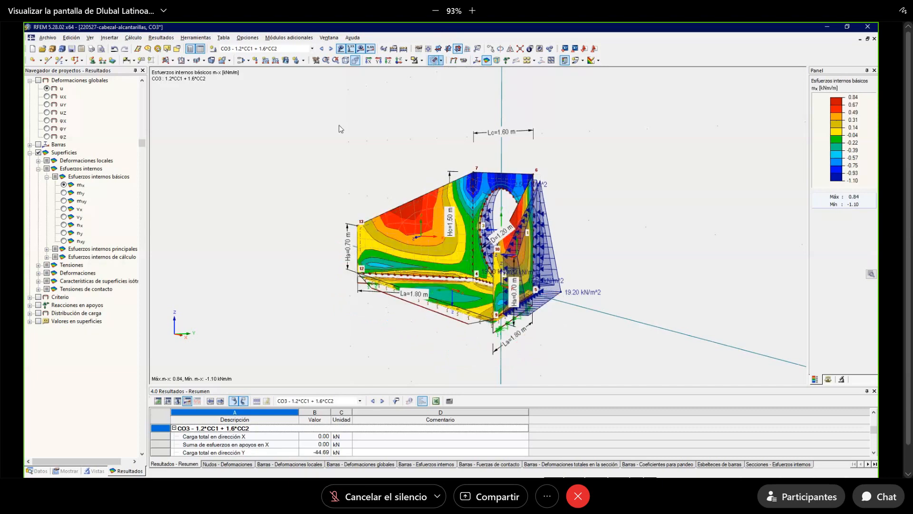
{"action": "middle_click_drag", "start_coordinate": [615, 200], "coordinate": [374, 195], "text": "ctrl"}
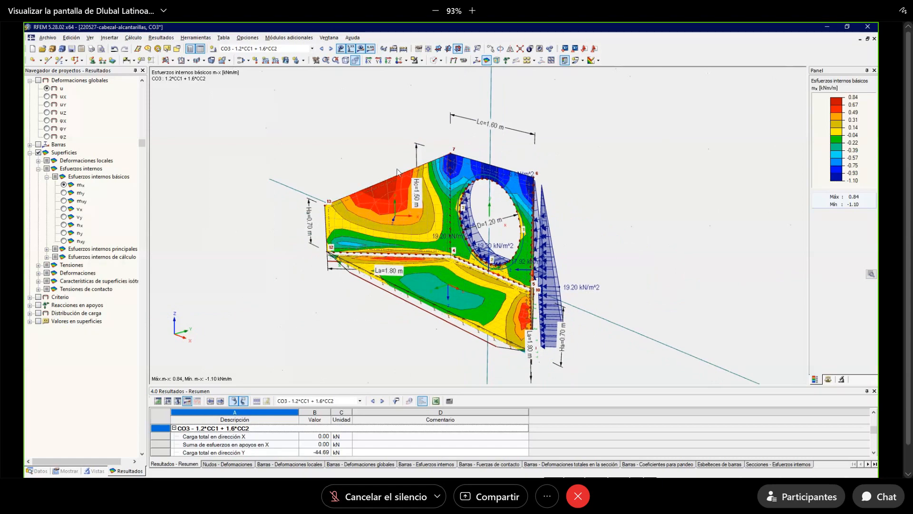
{"action": "left_click", "coordinate": [434, 61]}
{"action": "middle_click_drag", "start_coordinate": [652, 225], "coordinate": [629, 148], "text": "ctrl"}
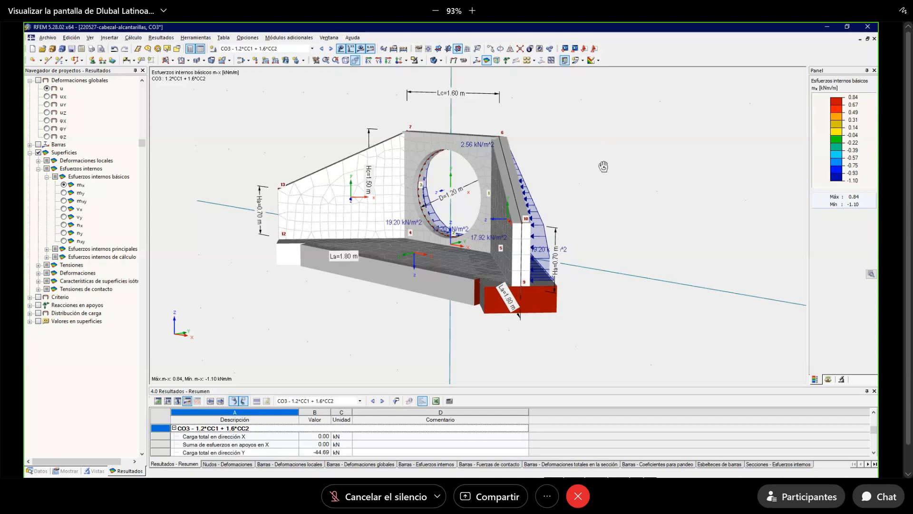
{"action": "left_click_drag", "start_coordinate": [603, 166], "coordinate": [399, 151]}
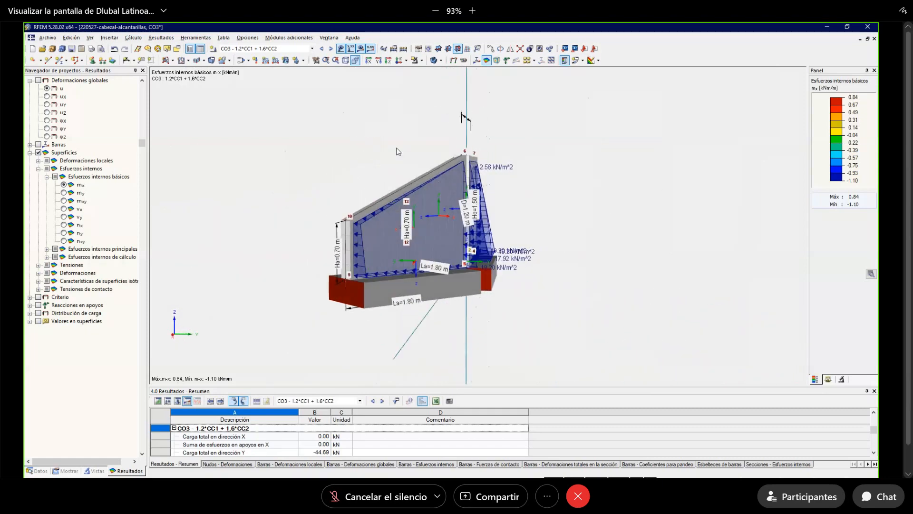
Display load case CC2 - Empuje activo de suelos on the headwall model.
{"action": "left_click", "coordinate": [269, 48]}
{"action": "left_click", "coordinate": [269, 62]}
{"action": "middle_click_drag", "start_coordinate": [573, 267], "coordinate": [740, 291], "text": "ctrl"}
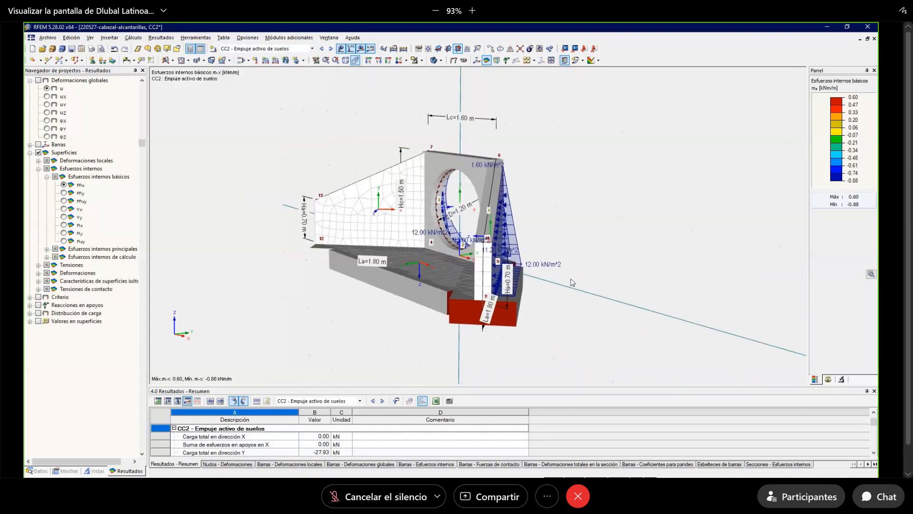
{"action": "middle_click_drag", "start_coordinate": [432, 345], "coordinate": [535, 336]}
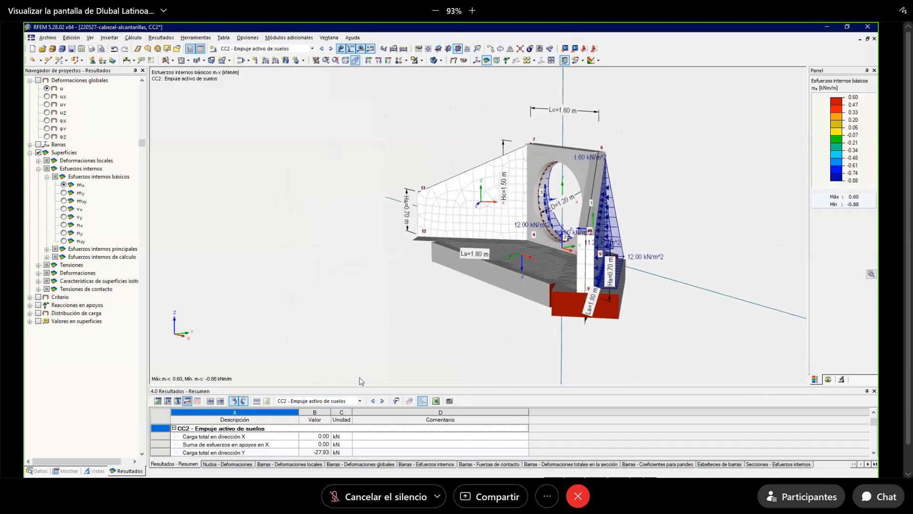
Set parameter D to 0.9 m, apply it to the model and agree to delete the existing results and mesh.
{"action": "left_click", "coordinate": [158, 402]}
{"action": "left_click", "coordinate": [425, 400]}
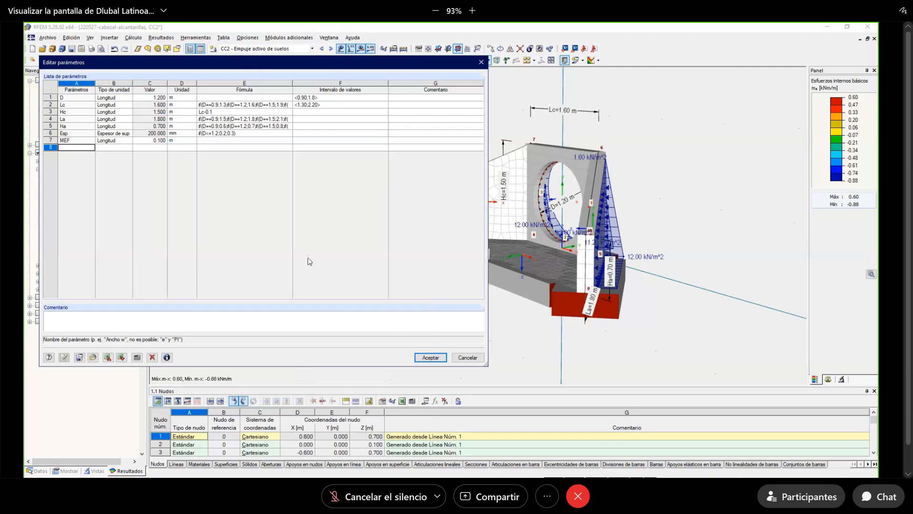
{"action": "left_click", "coordinate": [143, 98]}
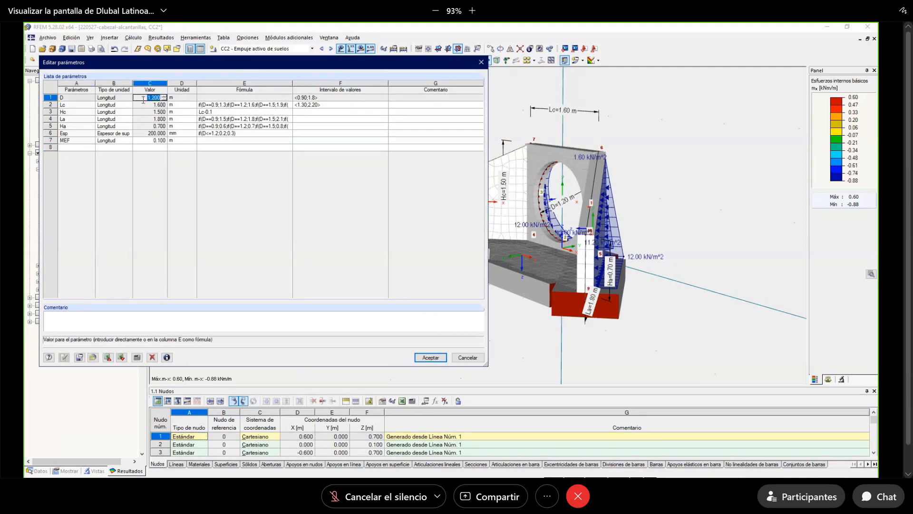
{"action": "type", "text": "0.9"}
{"action": "key", "text": "Tab"}
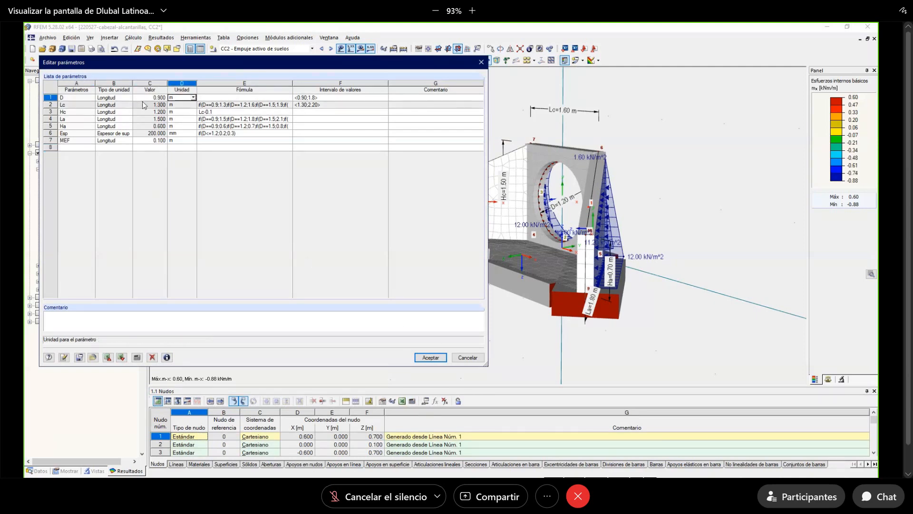
{"action": "left_click", "coordinate": [431, 357]}
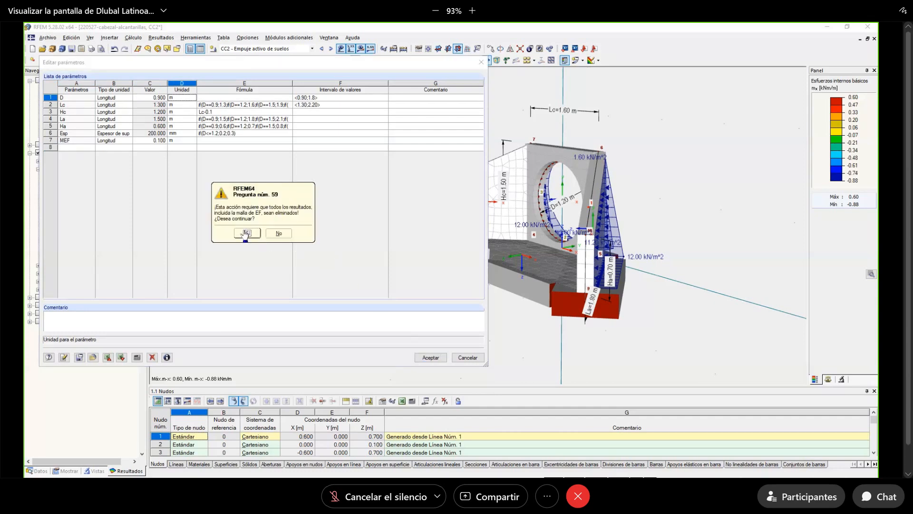
{"action": "left_click", "coordinate": [246, 233]}
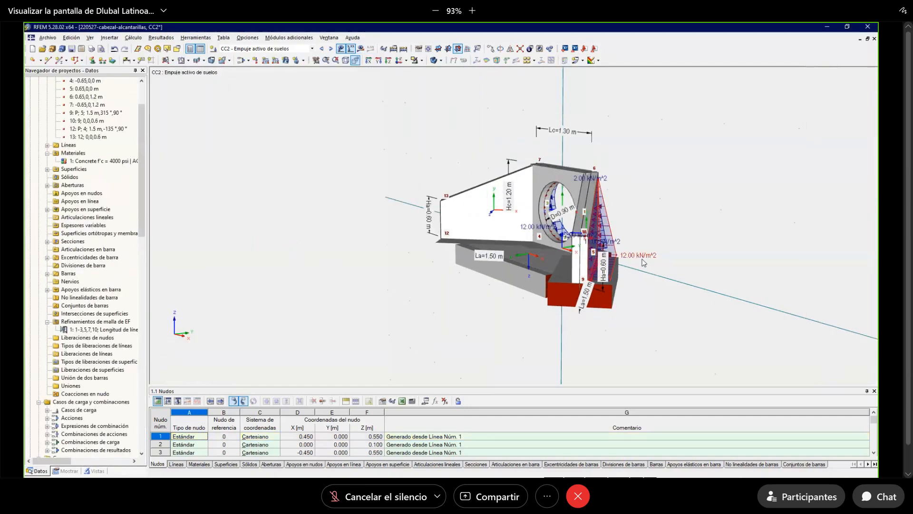
{"action": "mouse_move", "coordinate": [642, 262]}
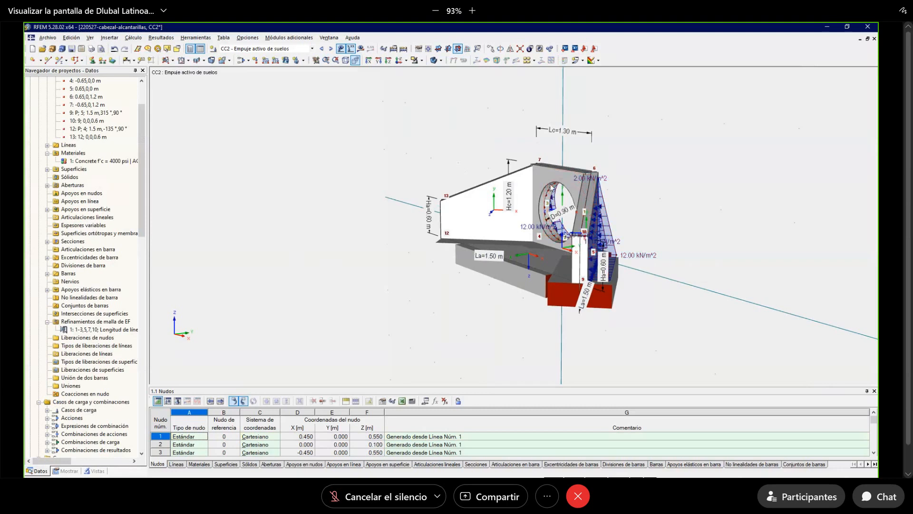
{"action": "mouse_move", "coordinate": [514, 199]}
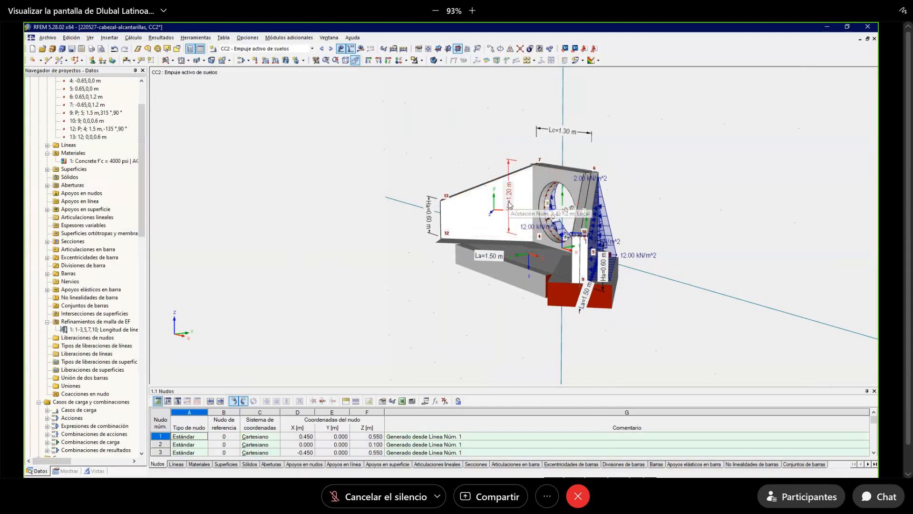
{"action": "left_click", "coordinate": [425, 400]}
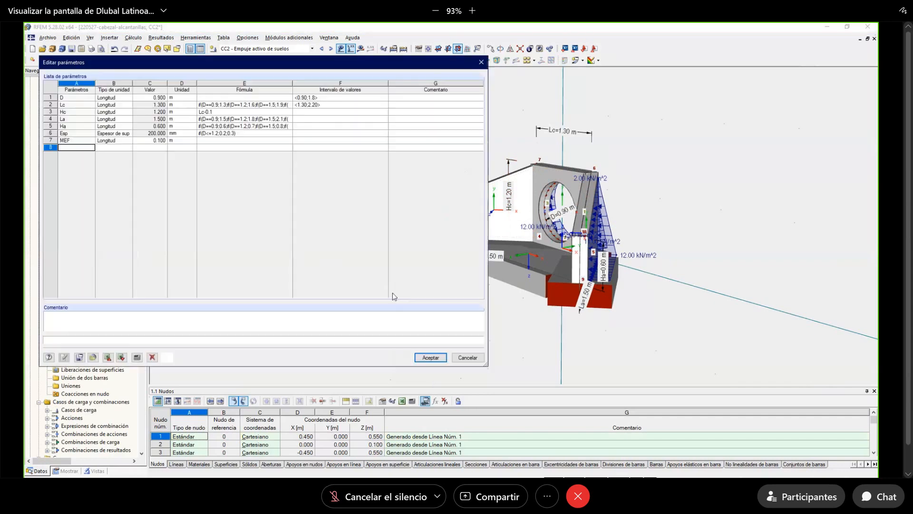
{"action": "left_click", "coordinate": [152, 97]}
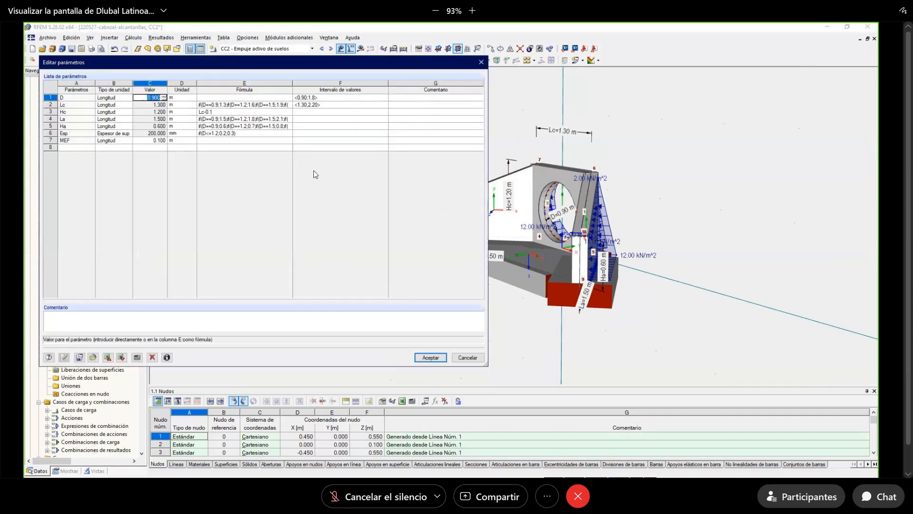
{"action": "type", "text": "1.2"}
{"action": "key", "text": "Tab"}
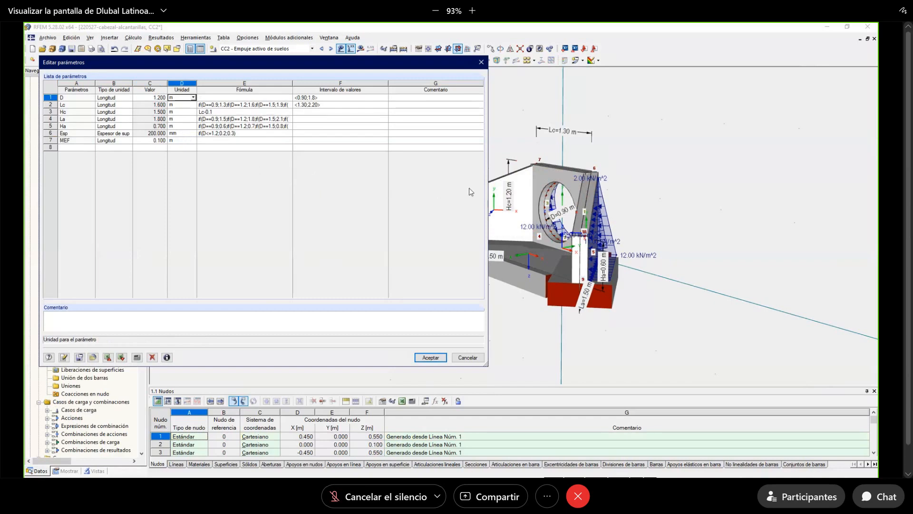
{"action": "key", "text": "Return"}
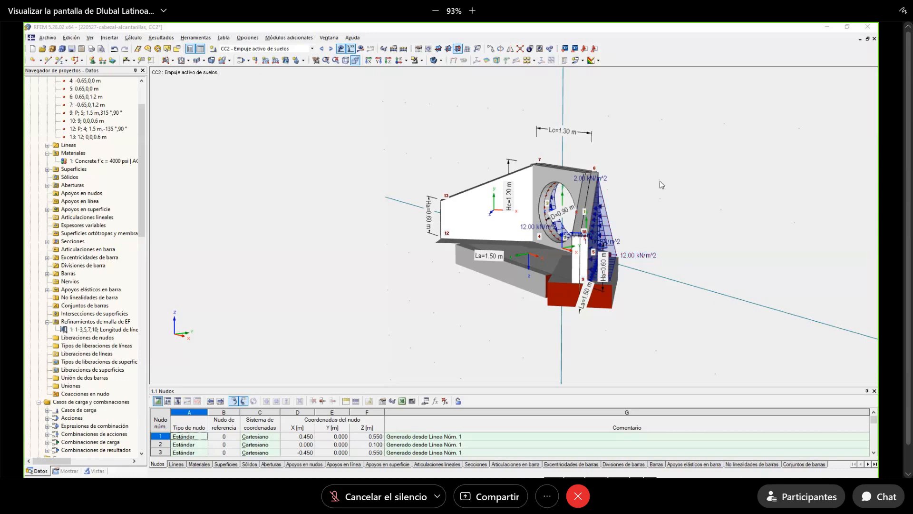
Switch the headwall from solid to wireframe display with the earth pressure loads in close view.
{"action": "middle_click_drag", "start_coordinate": [669, 171], "coordinate": [546, 168], "text": "ctrl"}
{"action": "middle_click_drag", "start_coordinate": [648, 228], "coordinate": [774, 226], "text": "ctrl"}
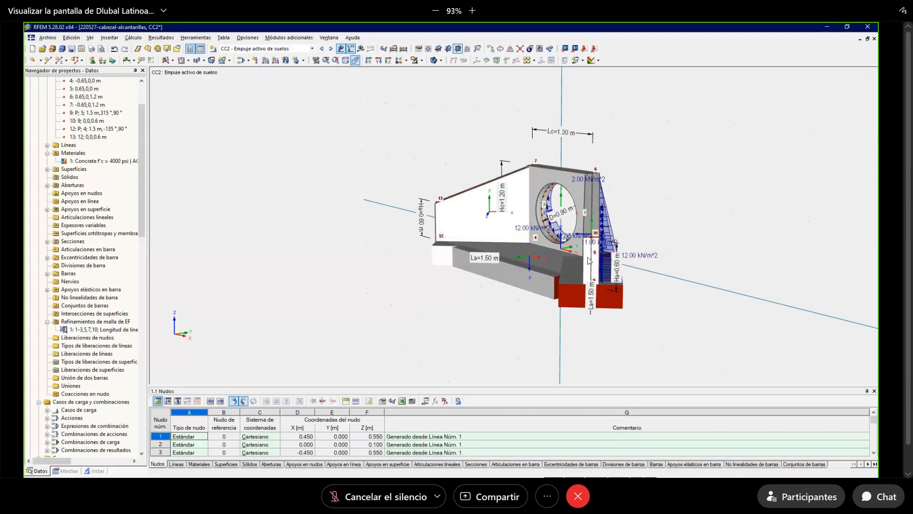
{"action": "mouse_move", "coordinate": [559, 258]}
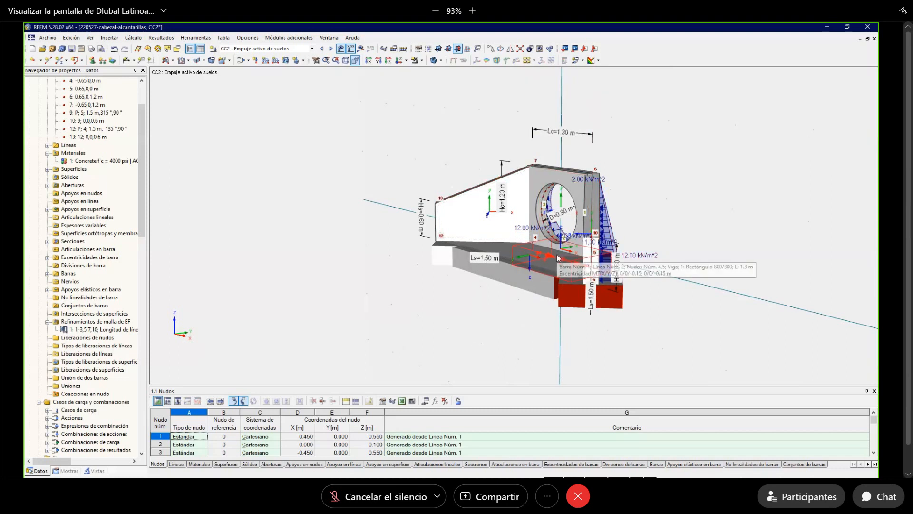
{"action": "middle_click_drag", "start_coordinate": [464, 148], "coordinate": [545, 186], "text": "ctrl"}
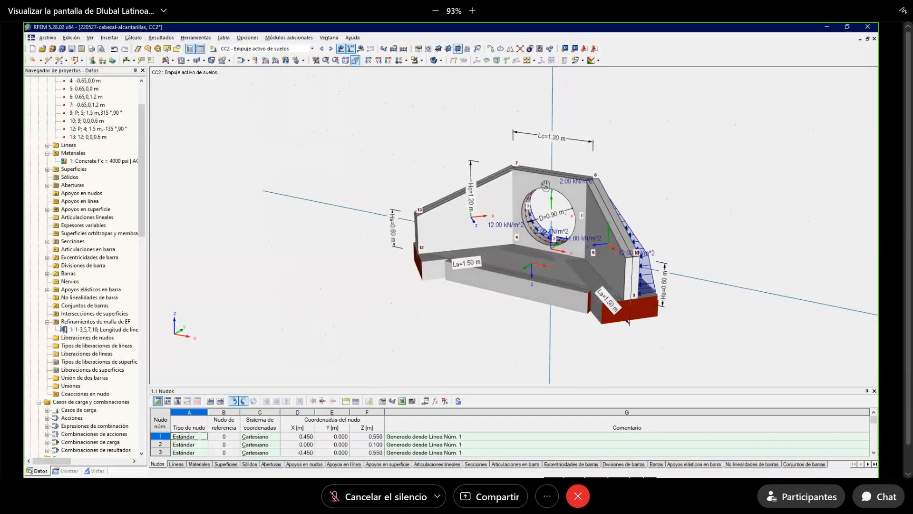
{"action": "left_click", "coordinate": [434, 61]}
{"action": "left_click", "coordinate": [433, 61]}
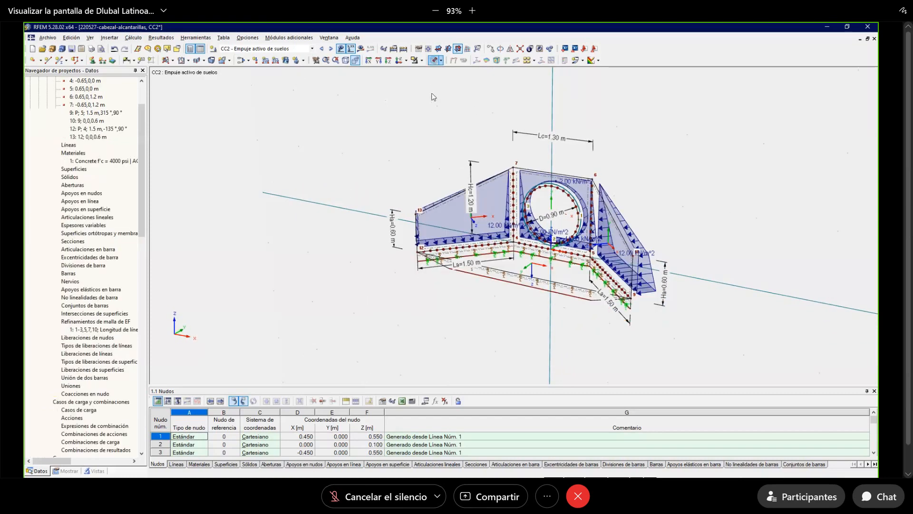
{"action": "scroll", "coordinate": [509, 166], "scroll_direction": "up", "scroll_amount": 2}
{"action": "middle_click_drag", "start_coordinate": [509, 166], "coordinate": [450, 152]}
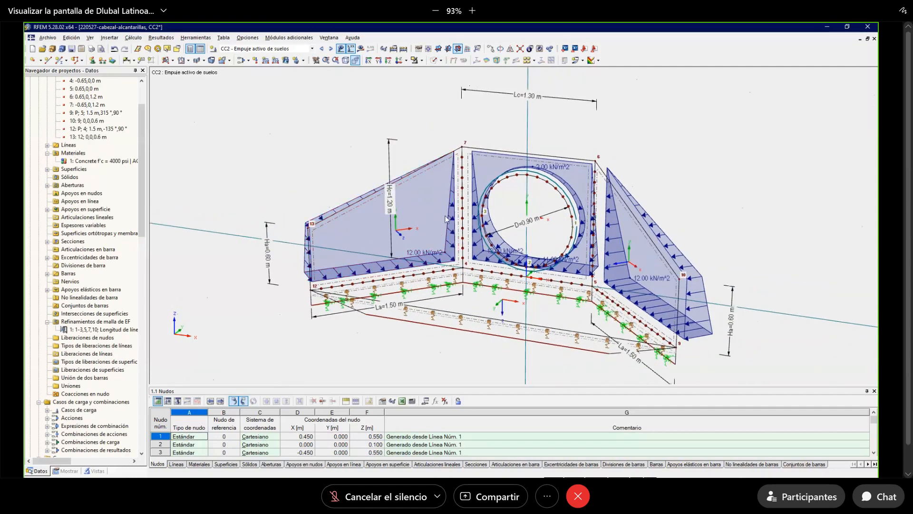
Turn off the local axis systems of the surfaces.
{"action": "right_click", "coordinate": [432, 167]}
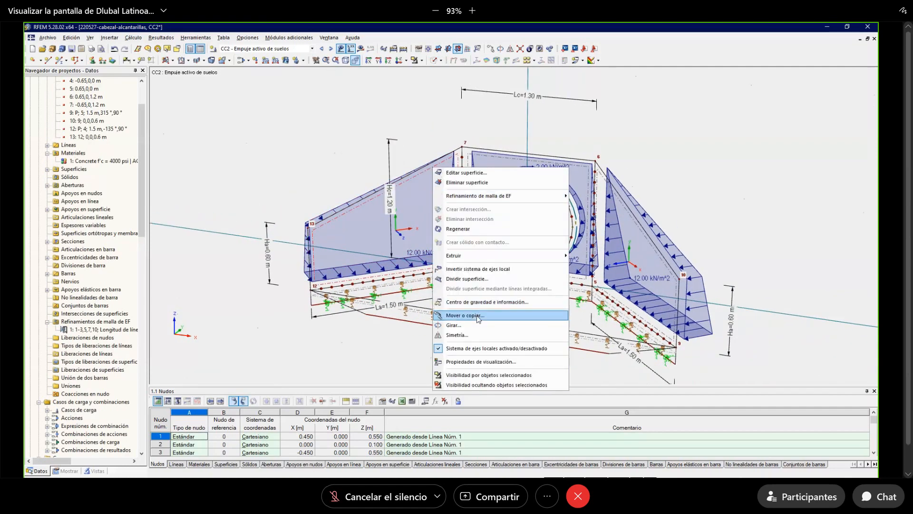
{"action": "left_click", "coordinate": [471, 347]}
{"action": "right_click", "coordinate": [367, 148]}
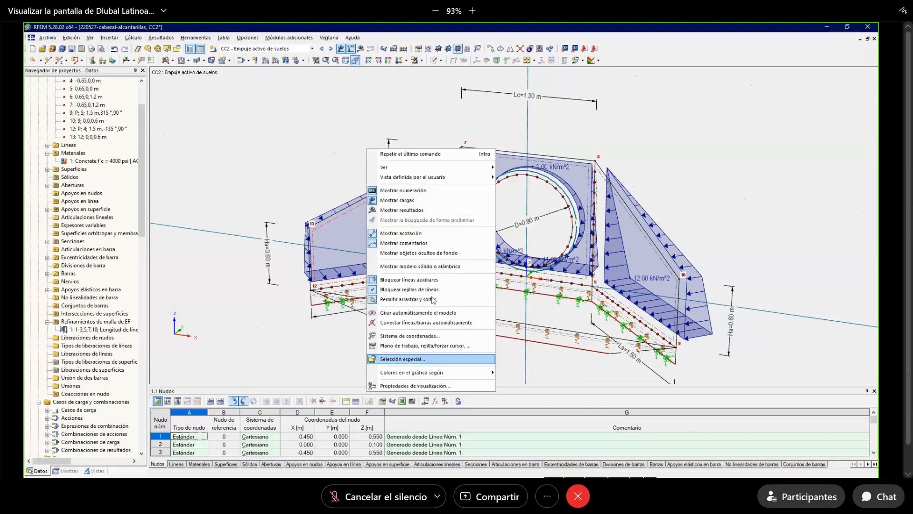
{"action": "left_click", "coordinate": [391, 274]}
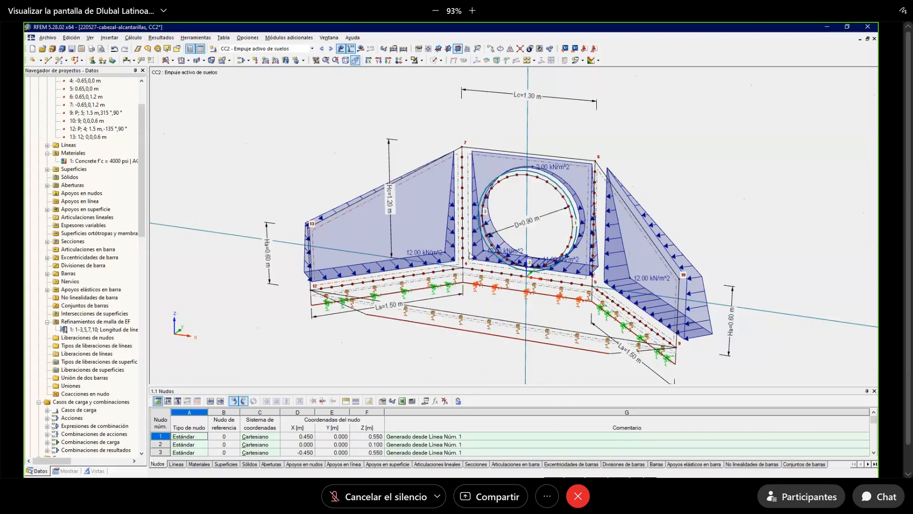
Set parameter D to 1.8 m and apply it to the headwall model.
{"action": "mouse_move", "coordinate": [464, 151]}
{"action": "mouse_move", "coordinate": [593, 291]}
{"action": "mouse_move", "coordinate": [472, 167]}
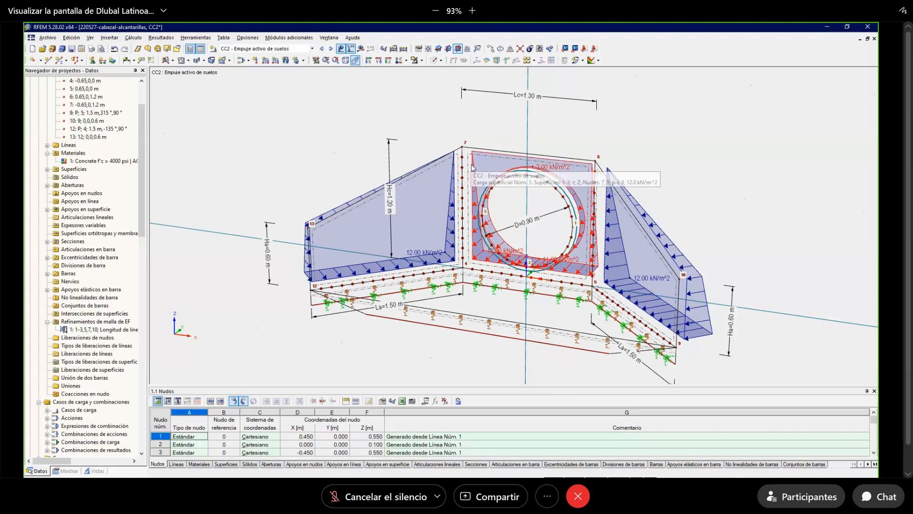
{"action": "middle_click_drag", "start_coordinate": [663, 173], "coordinate": [623, 202], "text": "ctrl"}
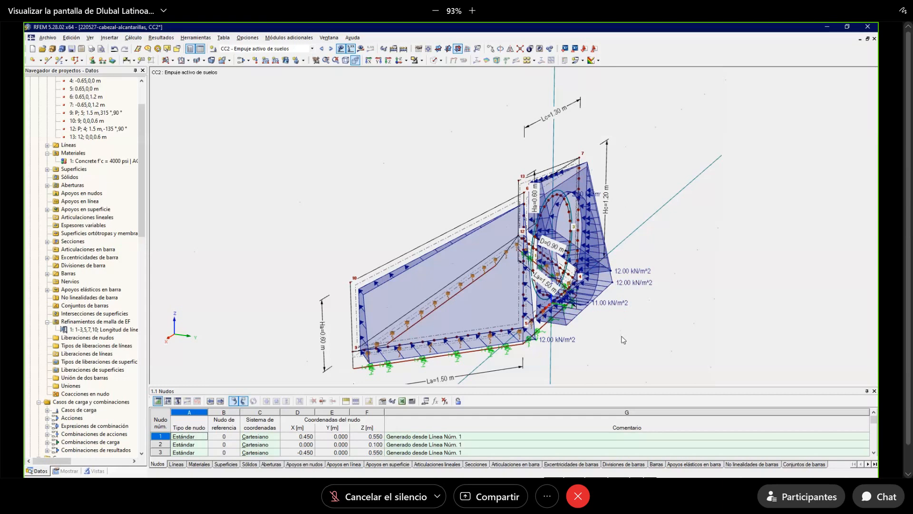
{"action": "middle_click_drag", "start_coordinate": [622, 337], "coordinate": [732, 307], "text": "ctrl"}
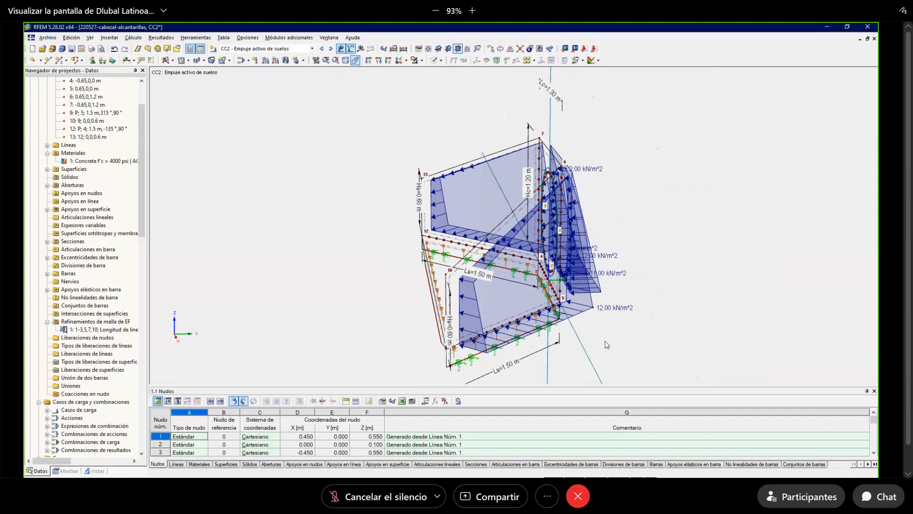
{"action": "left_click", "coordinate": [435, 400]}
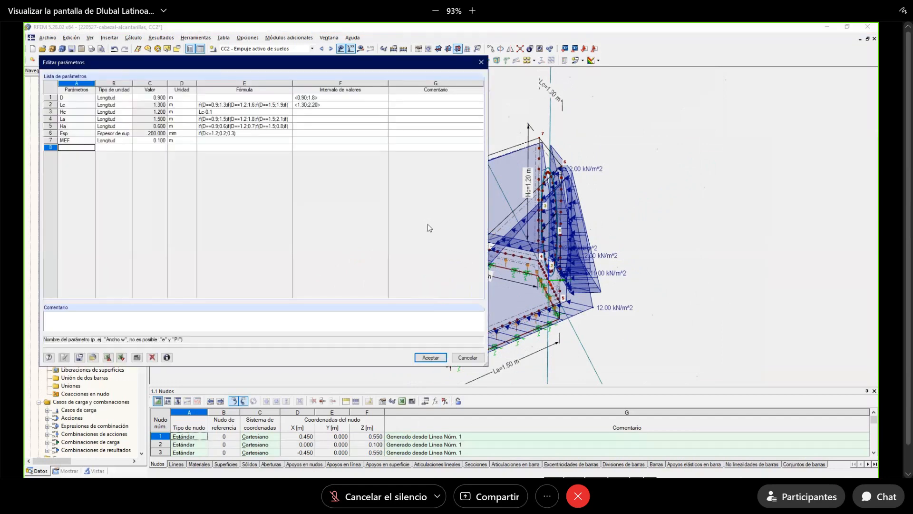
{"action": "left_click", "coordinate": [148, 97]}
{"action": "type", "text": "1.8"}
{"action": "key", "text": "Tab"}
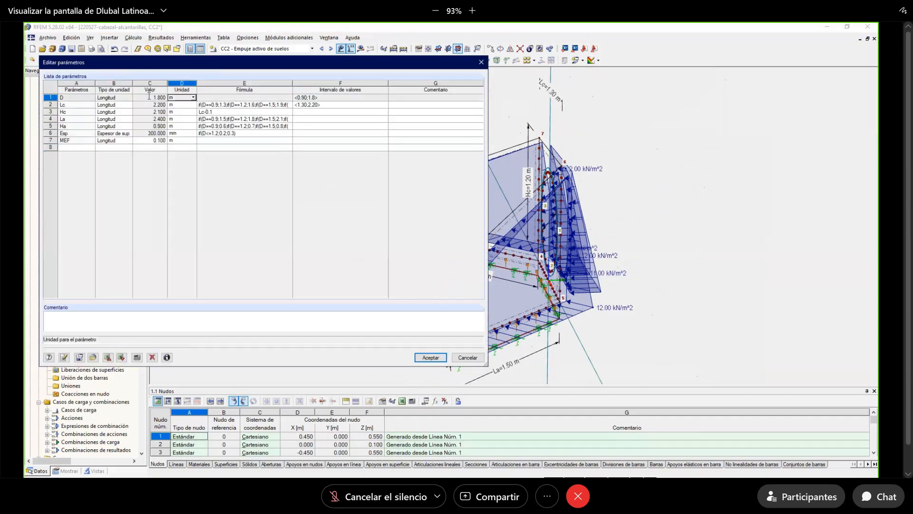
{"action": "left_click", "coordinate": [431, 357]}
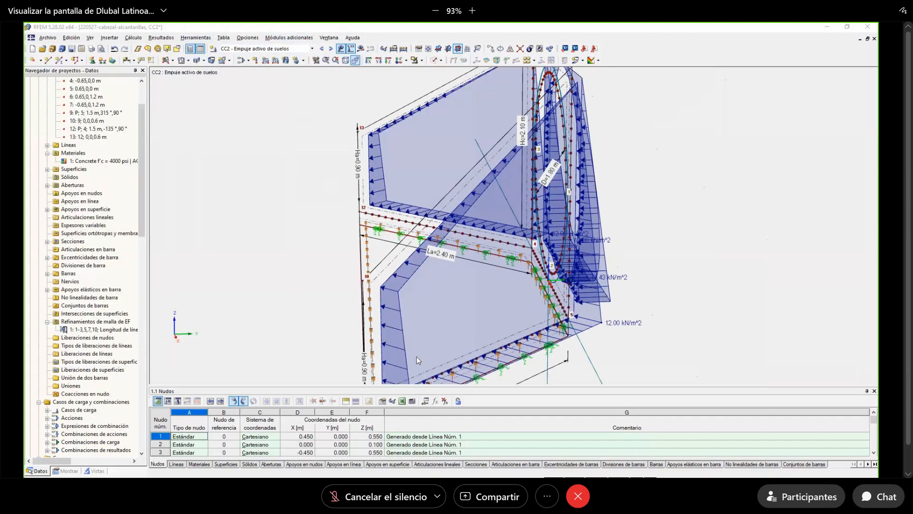
Examine the active earth pressure loads on the front wall and wing walls of the resized headwall.
{"action": "left_click", "coordinate": [624, 326]}
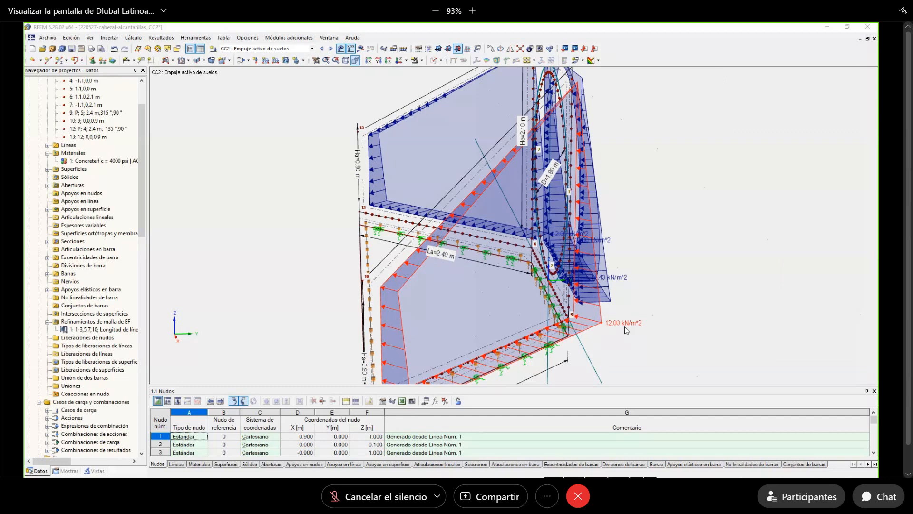
{"action": "scroll", "coordinate": [624, 326], "scroll_direction": "down", "scroll_amount": 3}
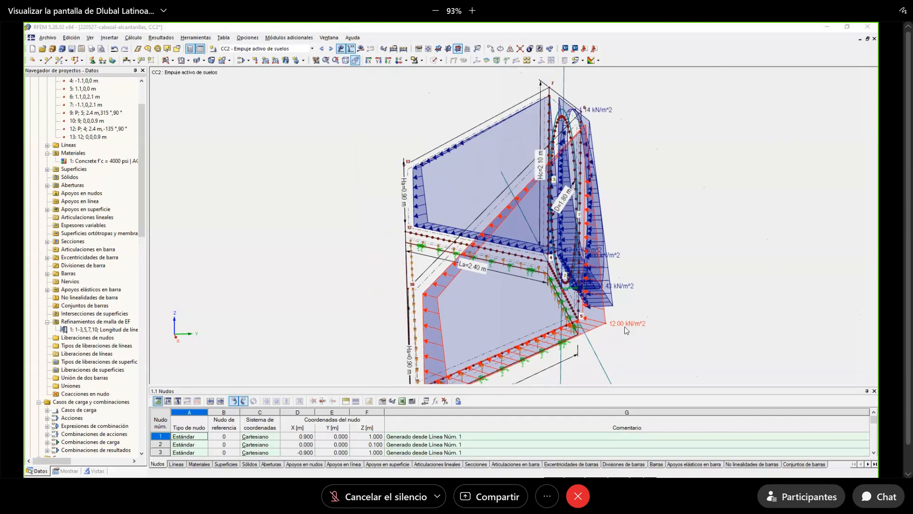
{"action": "middle_click_drag", "start_coordinate": [623, 323], "coordinate": [495, 296]}
{"action": "middle_click_drag", "start_coordinate": [494, 295], "coordinate": [643, 262], "text": "ctrl"}
{"action": "middle_click_drag", "start_coordinate": [700, 271], "coordinate": [568, 284], "text": "ctrl"}
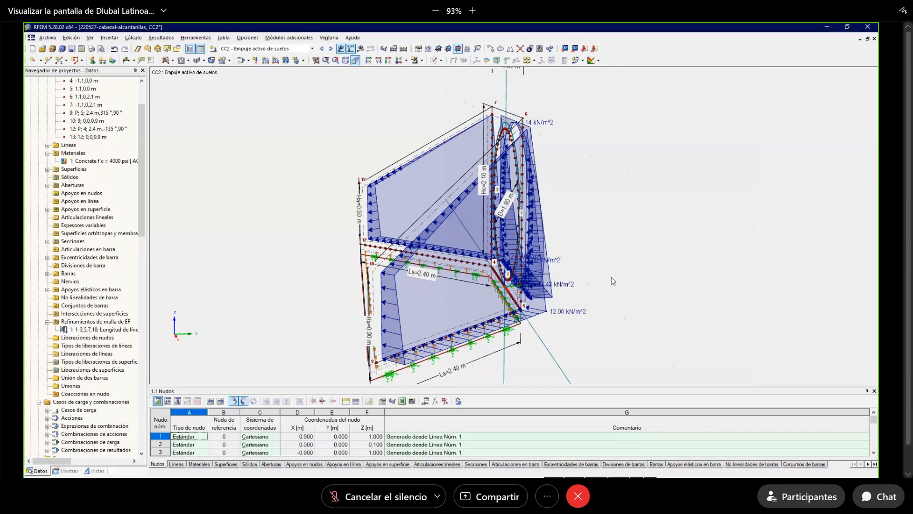
Switch to Notepad and note the soil data Gs = 18 kNm3, Phi = 30º and H = Hc below the existing formulas.
{"action": "key", "text": "alt+Tab"}
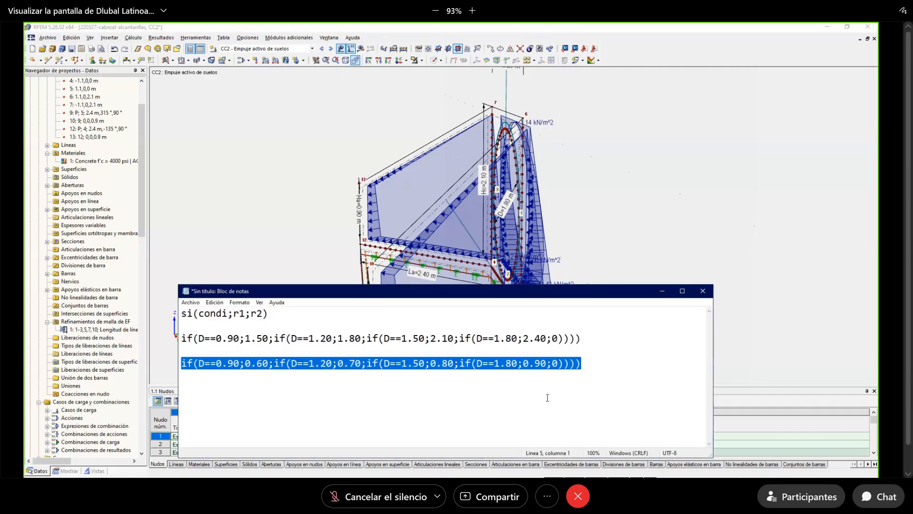
{"action": "left_click", "coordinate": [578, 397]}
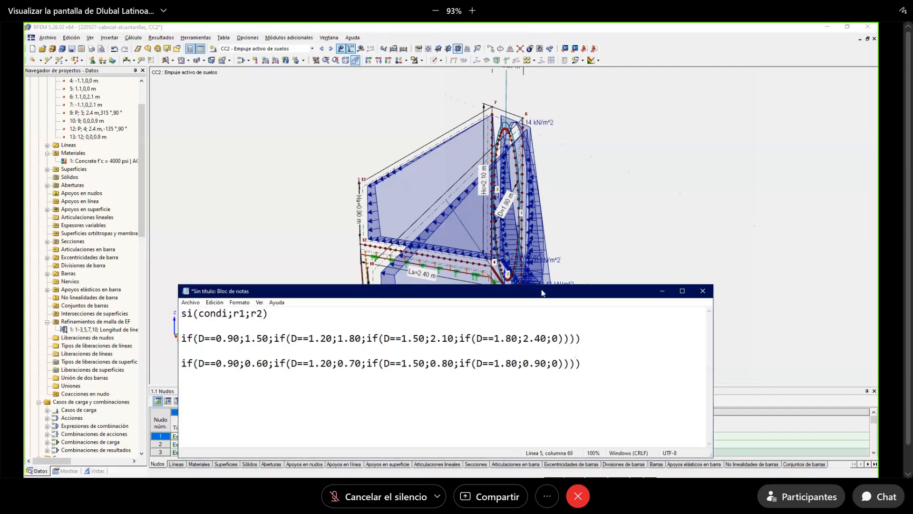
{"action": "left_click_drag", "start_coordinate": [542, 285], "coordinate": [639, 219]}
{"action": "left_click", "coordinate": [667, 296]}
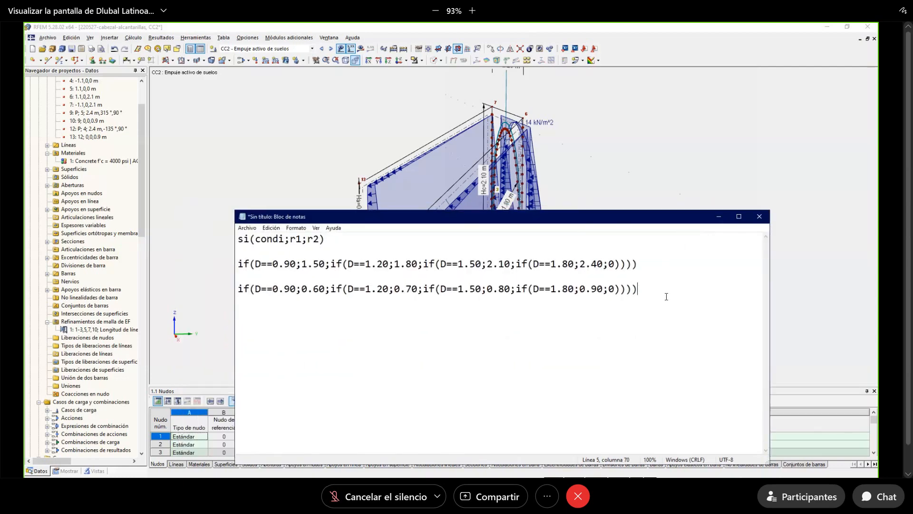
{"action": "key", "text": "Return"}
{"action": "key", "text": "Return"}
{"action": "type", "text": "Gs"}
{"action": "type", "text": " = 18"}
{"action": "type", "text": " kNm3 "}
{"action": "type", "text": "Phi "}
{"action": "type", "text": "= 30º"}
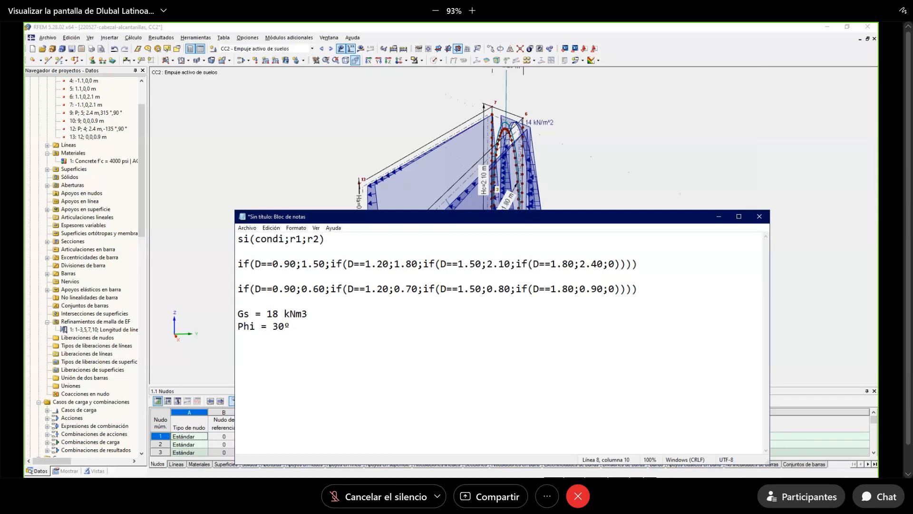
{"action": "type", "text": "H"}
{"action": "type", "text": "= Hc"}
{"action": "key", "text": "Return"}
{"action": "key", "text": "Return"}
Begin the Ka formula under the soil data as Gs*Hc times a quotient with the numerator (1-sin(Phi)).
{"action": "type", "text": "Ka"}
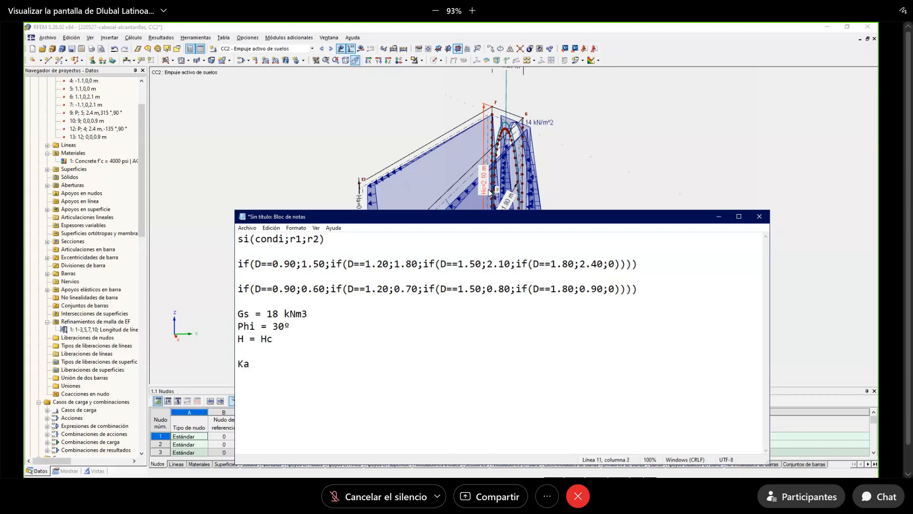
{"action": "type", "text": " = "}
{"action": "type", "text": "Gs"}
{"action": "type", "text": "*"}
{"action": "type", "text": "Hc"}
{"action": "type", "text": "*("}
{"action": "type", "text": ")"}
{"action": "type", "text": "()/"}
{"action": "type", "text": "()"}
{"action": "type", "text": "1-sin()"}
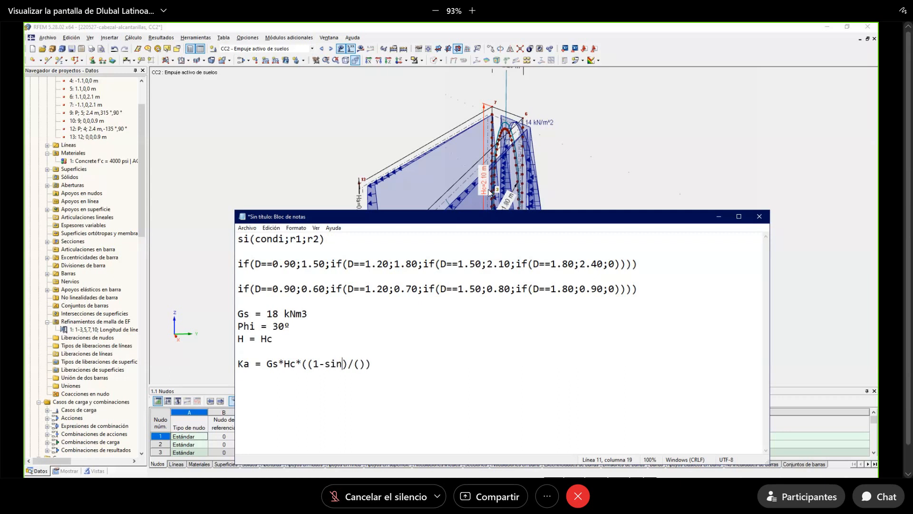
{"action": "key", "text": "Left"}
{"action": "type", "text": "Phi"}
Complete the Ka formula's denominator as (1+sin(Phi)).
{"action": "key", "text": "Right"}
{"action": "key", "text": "Right"}
{"action": "key", "text": "Right"}
{"action": "key", "text": "Right"}
{"action": "type", "text": "1+sin()"}
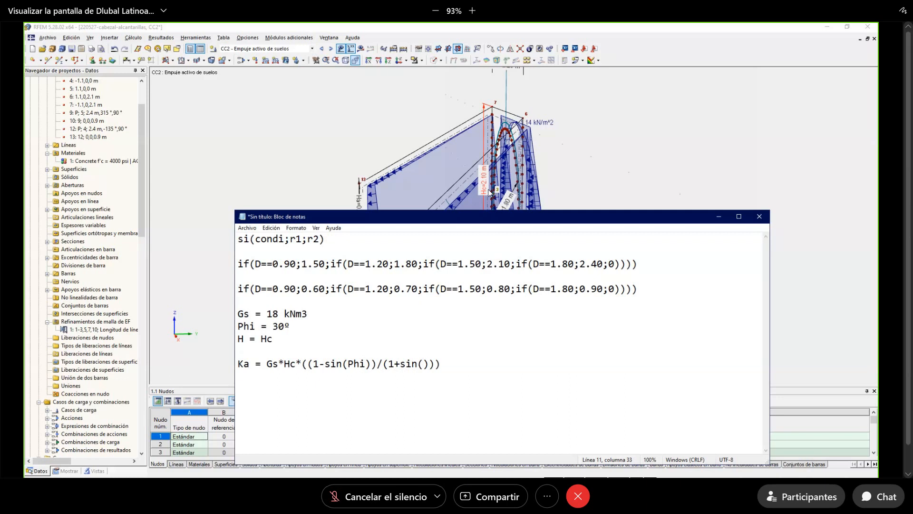
{"action": "type", "text": "Phi"}
Copy the expression Gs*Hc*((1-sin(Phi))/(1+sin(Phi))) and return to the headwall model in RFEM.
{"action": "left_click_drag", "start_coordinate": [490, 365], "coordinate": [269, 362]}
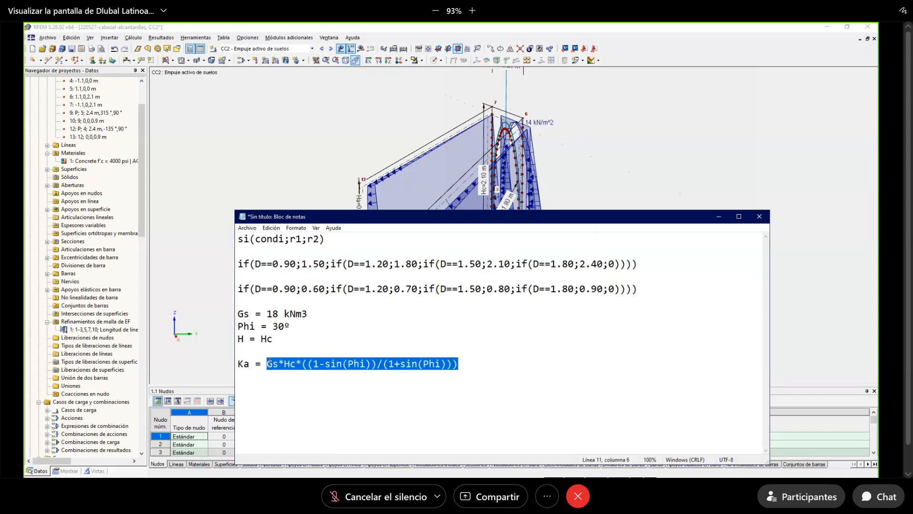
{"action": "right_click", "coordinate": [269, 363]}
{"action": "left_click", "coordinate": [309, 256]}
{"action": "left_click", "coordinate": [329, 158]}
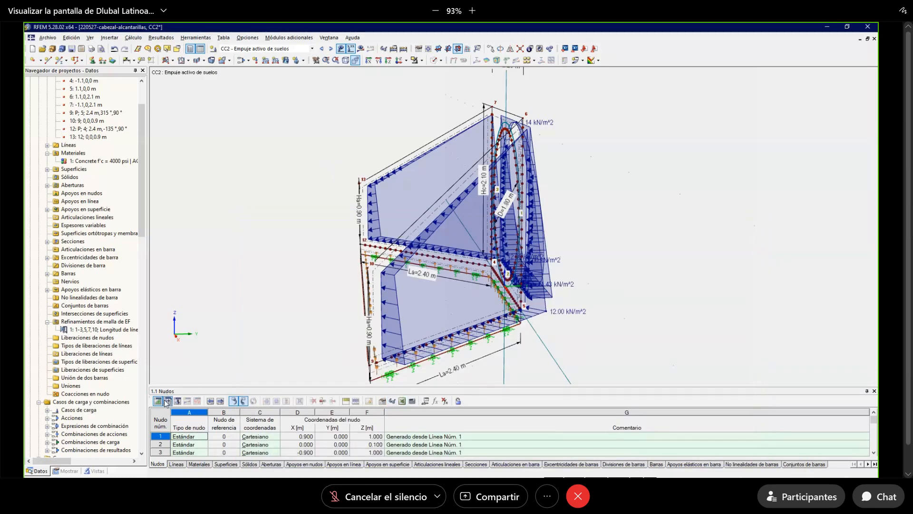
Add a parameter Gs to the model's parameter list with unit type Peso específico and value 18 kN/m³.
{"action": "left_click", "coordinate": [425, 401]}
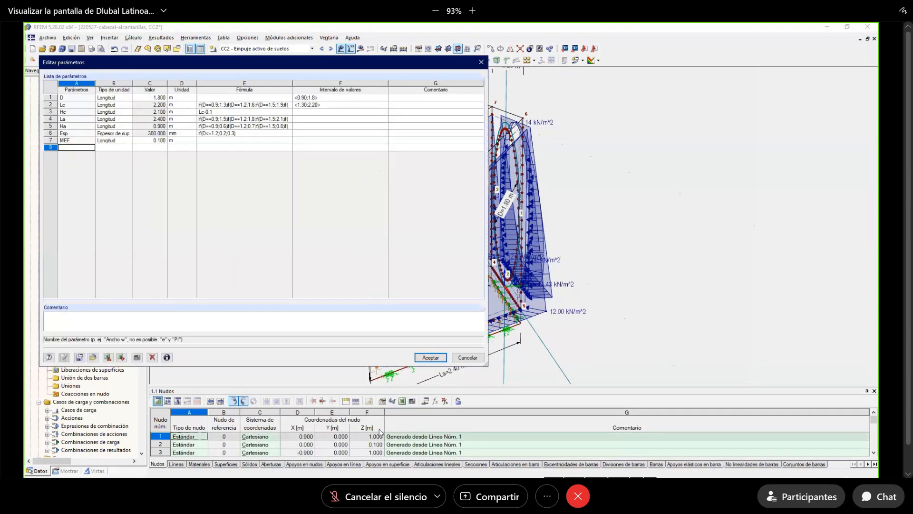
{"action": "type", "text": "Gs"}
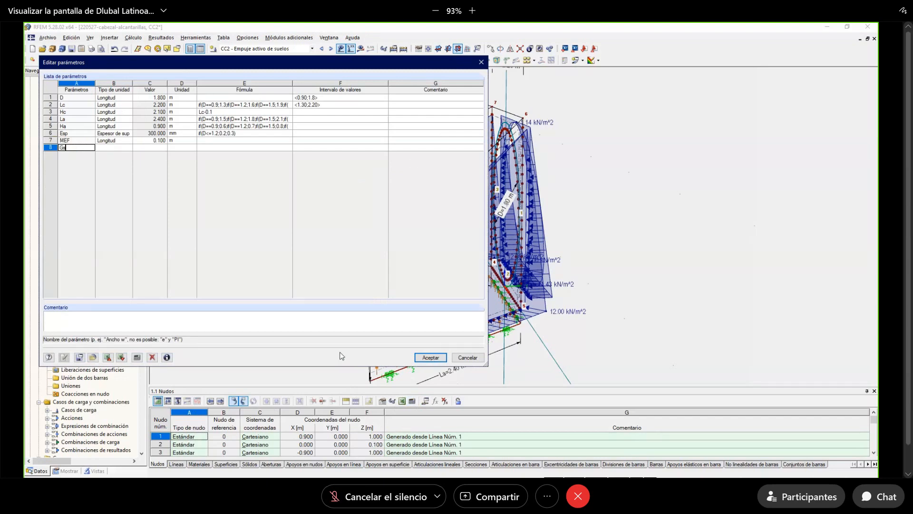
{"action": "key", "text": "Tab"}
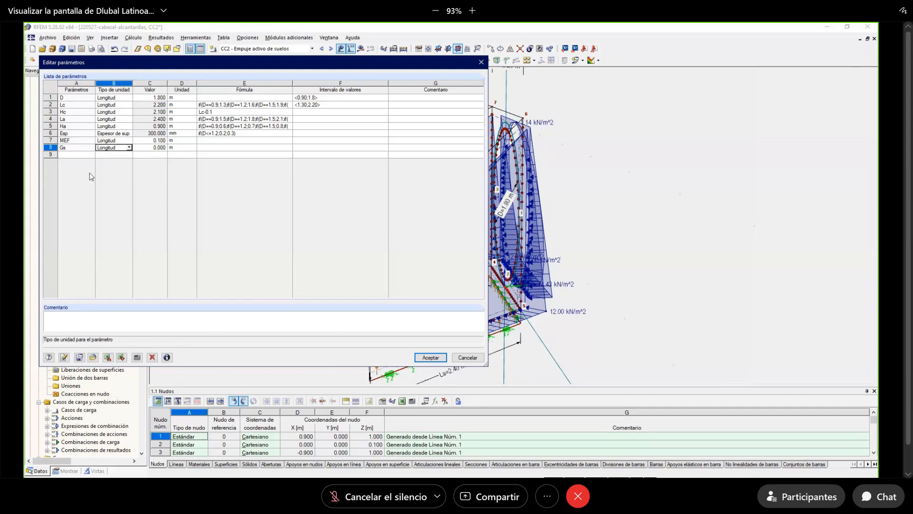
{"action": "left_click", "coordinate": [129, 147]}
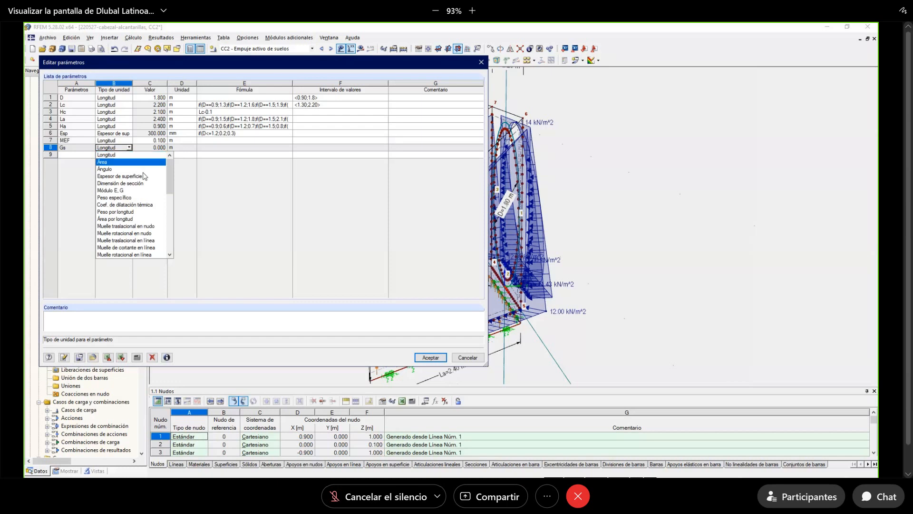
{"action": "left_click", "coordinate": [135, 197]}
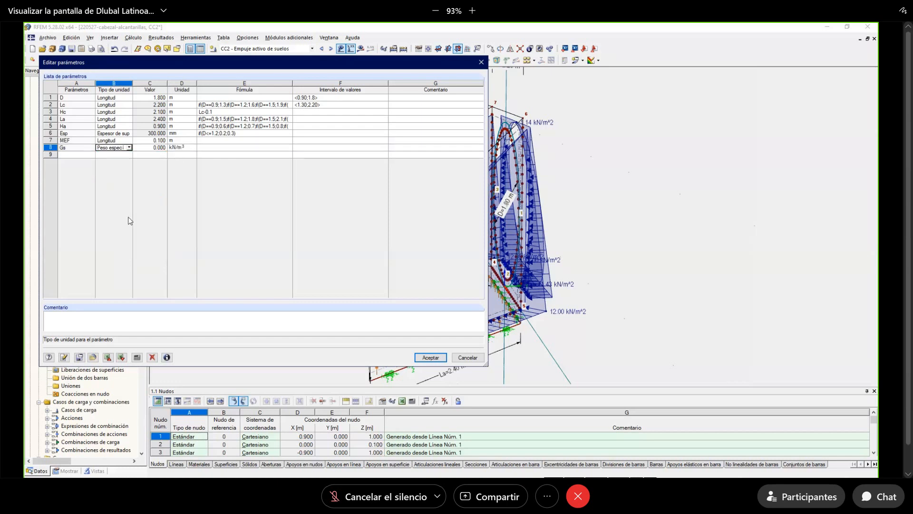
{"action": "key", "text": "Tab"}
{"action": "type", "text": "18"}
{"action": "key", "text": "Tab"}
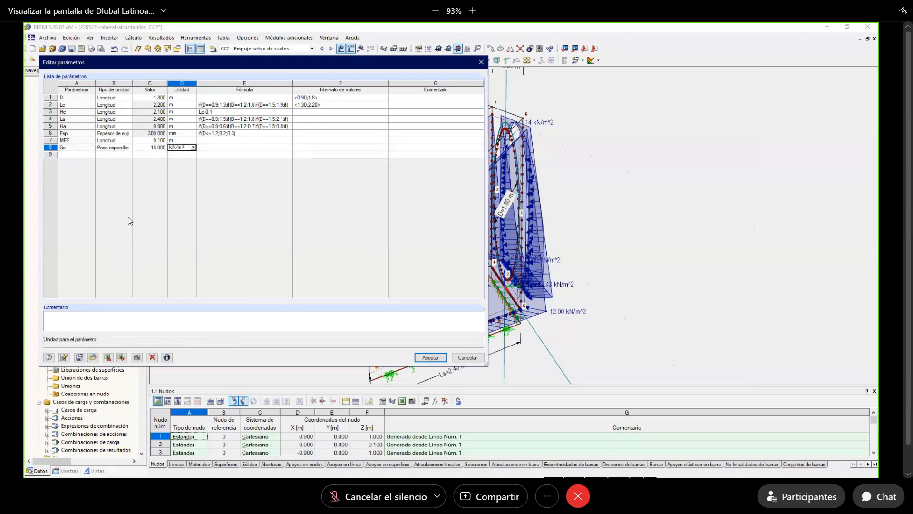
Add a parameter Phi with unit type Ángulo and value 30 deg.
{"action": "left_click", "coordinate": [71, 156]}
{"action": "type", "text": "Phi"}
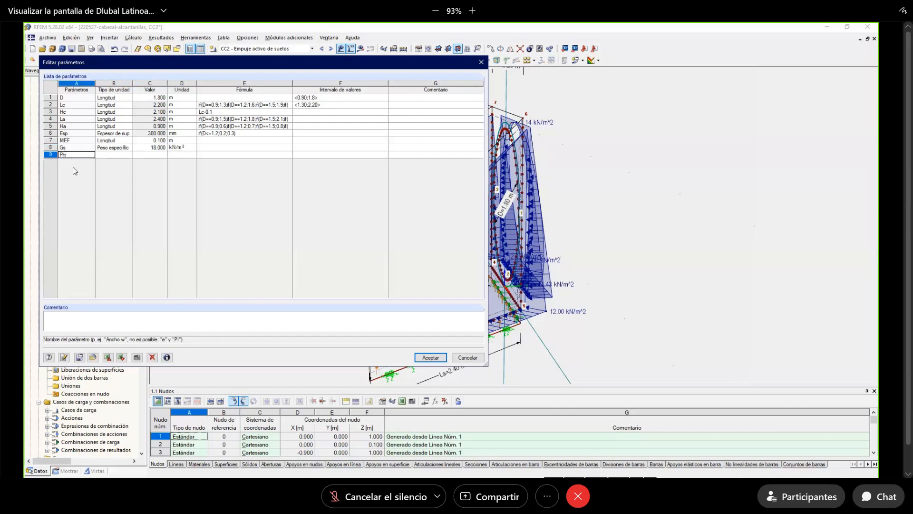
{"action": "key", "text": "Tab"}
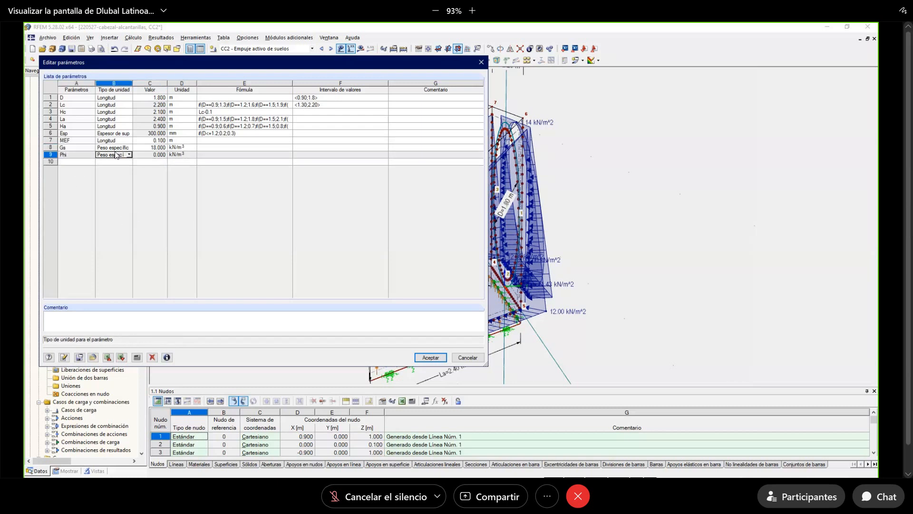
{"action": "left_click", "coordinate": [130, 155]}
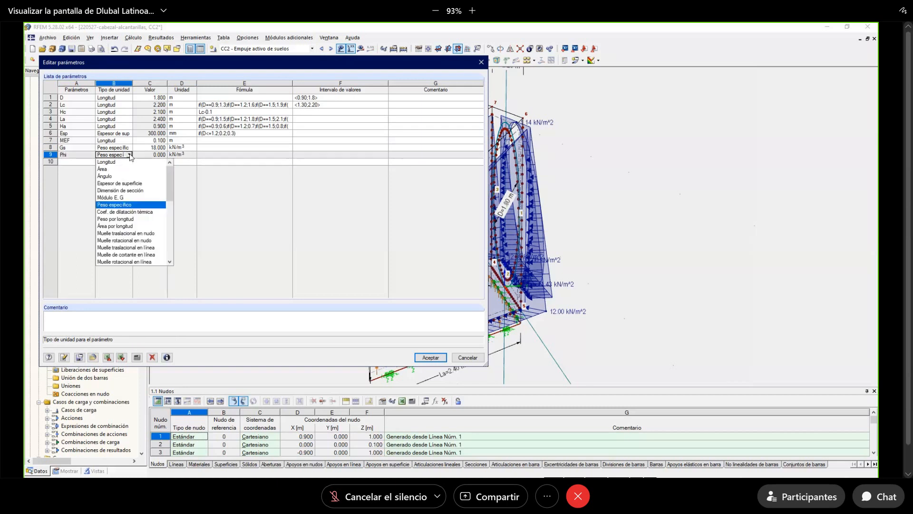
{"action": "left_click", "coordinate": [123, 176]}
{"action": "key", "text": "Tab"}
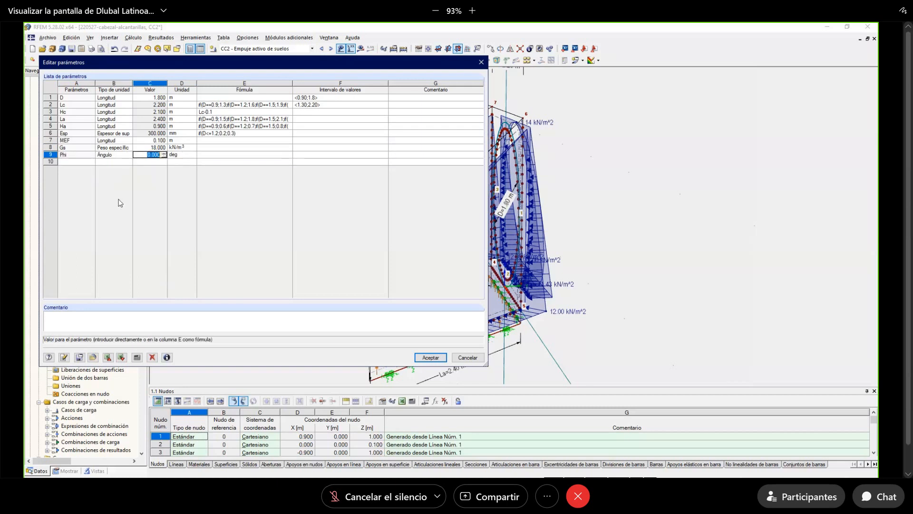
{"action": "type", "text": "30"}
{"action": "key", "text": "Tab"}
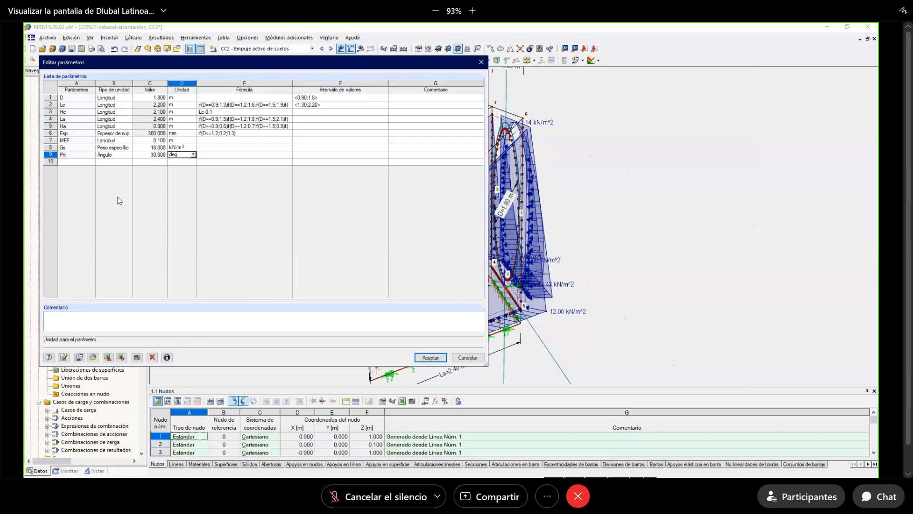
Add a parameter Ka with unit type Fuerza por área.
{"action": "left_click", "coordinate": [73, 162]}
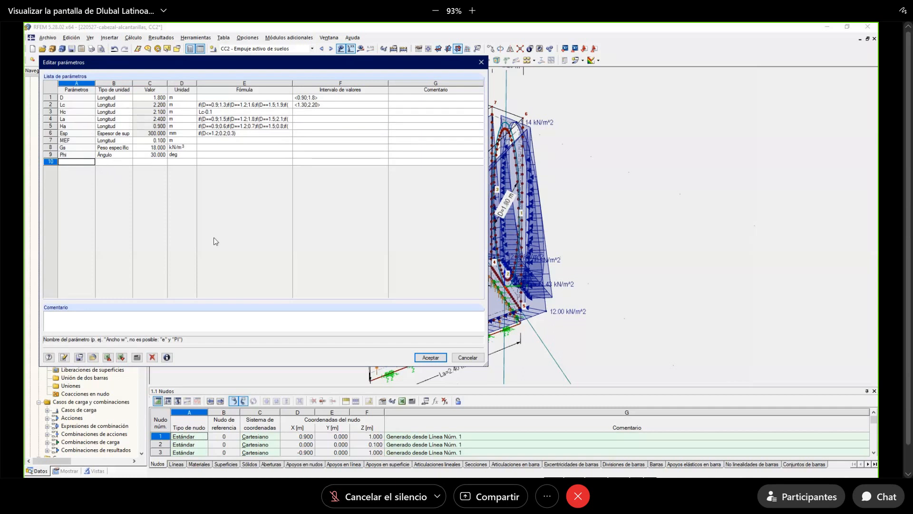
{"action": "type", "text": "Ka"}
{"action": "key", "text": "Tab"}
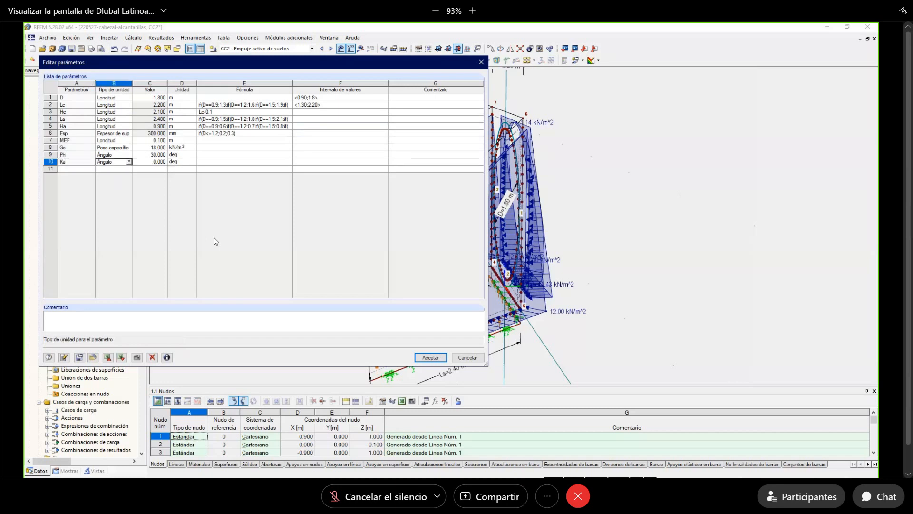
{"action": "left_click", "coordinate": [129, 161]}
{"action": "left_click", "coordinate": [129, 162]}
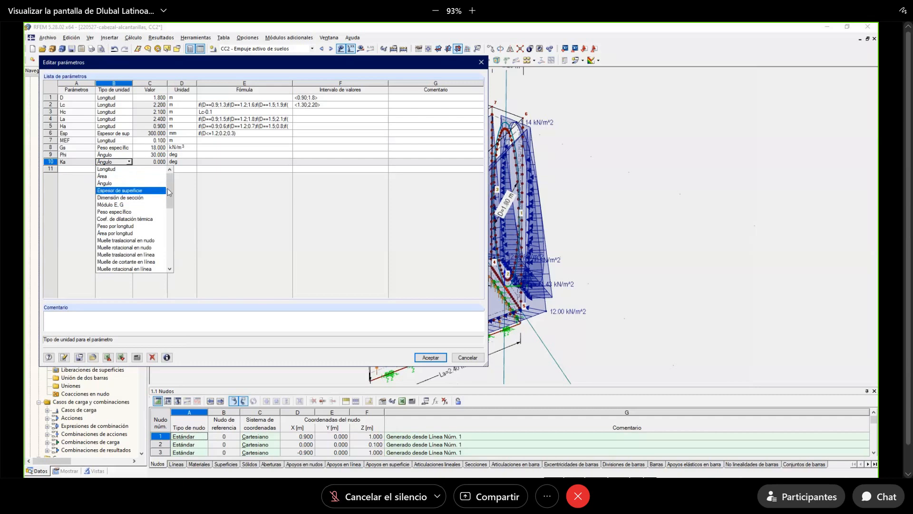
{"action": "left_click_drag", "start_coordinate": [170, 203], "coordinate": [170, 226]}
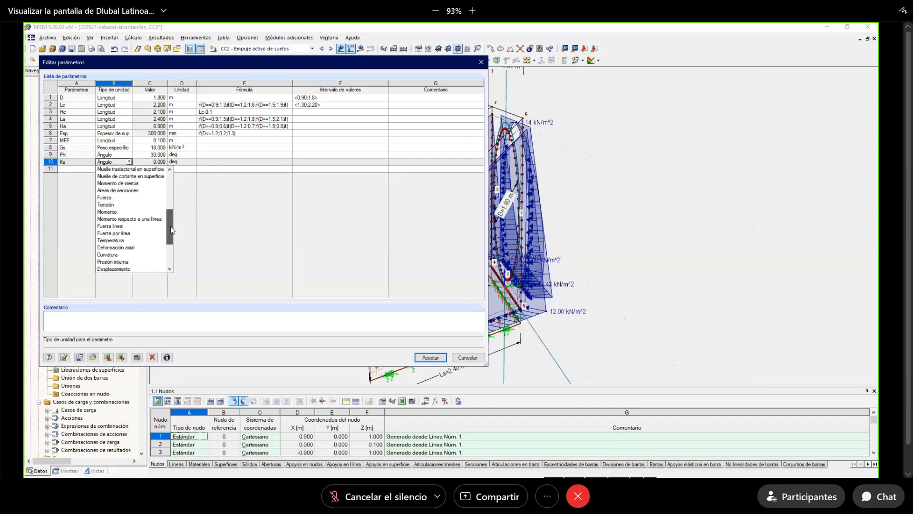
{"action": "left_click", "coordinate": [132, 233]}
Give Ka the formula Gs*Hc*((1-sin(Phi))/(1+sin(Phi))) and accept the parameter list.
{"action": "key", "text": "Tab"}
{"action": "key", "text": "Tab"}
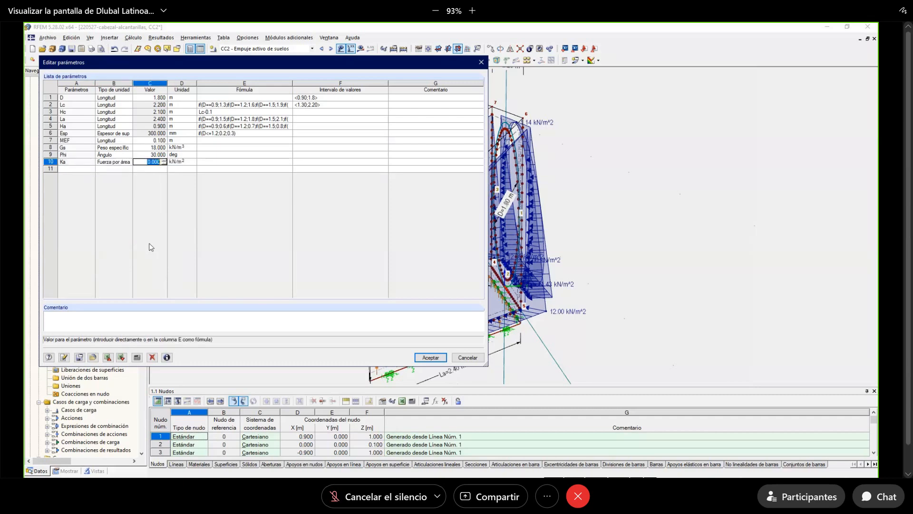
{"action": "type", "text": "Gs*Hc*((1-sin(Phi))/(1+sin(Phi)))"}
{"action": "key", "text": "Tab"}
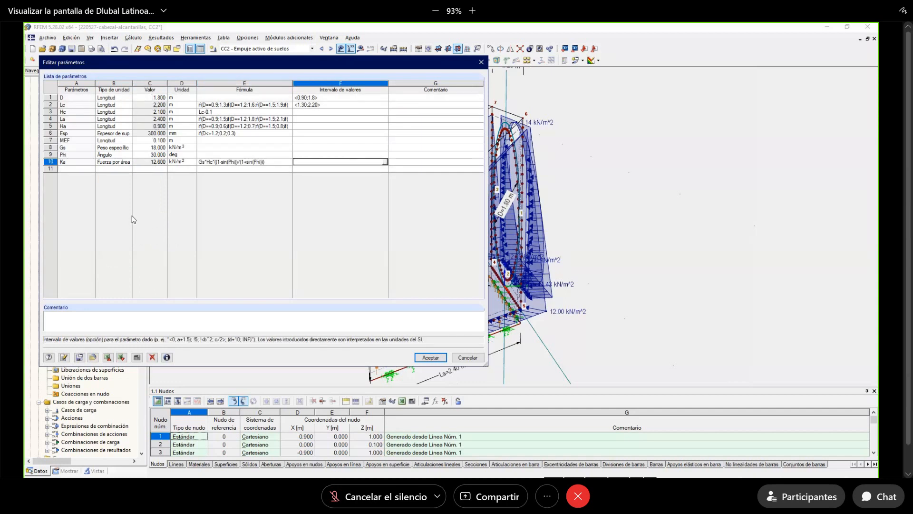
{"action": "left_click", "coordinate": [430, 358]}
Select the whole headwall and edit its surface load on surfaces 1-3, linking magnitude p2 at node 5 to parameter Ka.
{"action": "left_click_drag", "start_coordinate": [697, 366], "coordinate": [342, 113]}
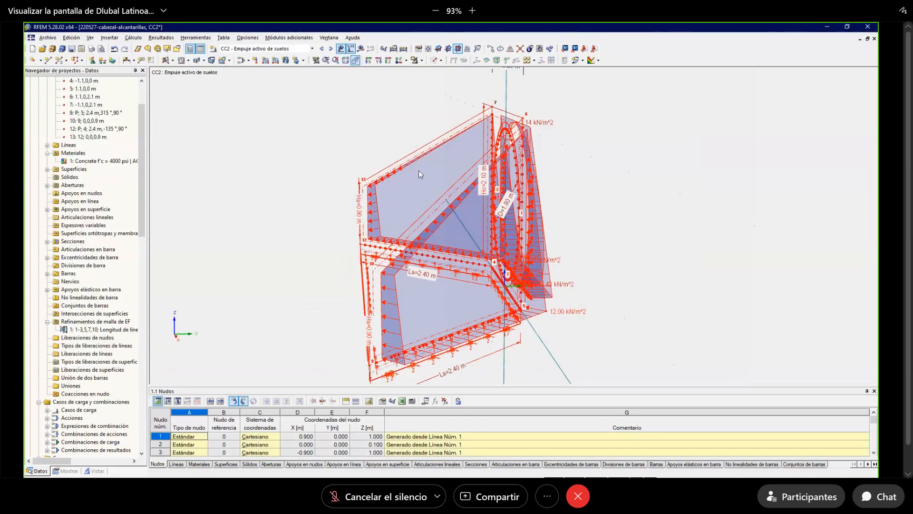
{"action": "right_click", "coordinate": [461, 193]}
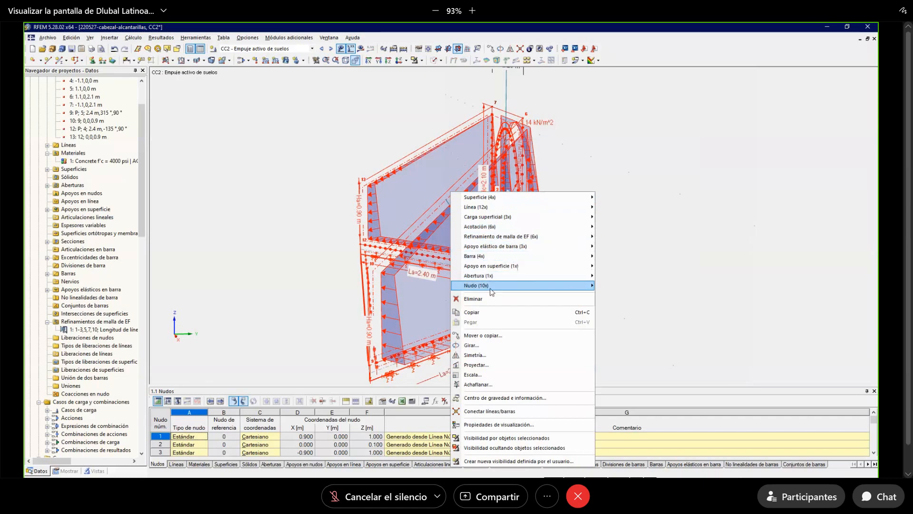
{"action": "mouse_move", "coordinate": [486, 208]}
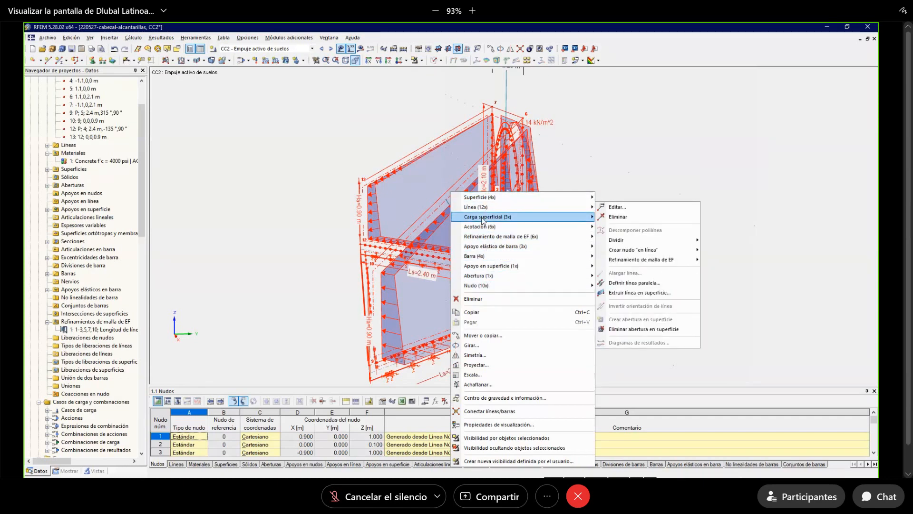
{"action": "left_click", "coordinate": [607, 217]}
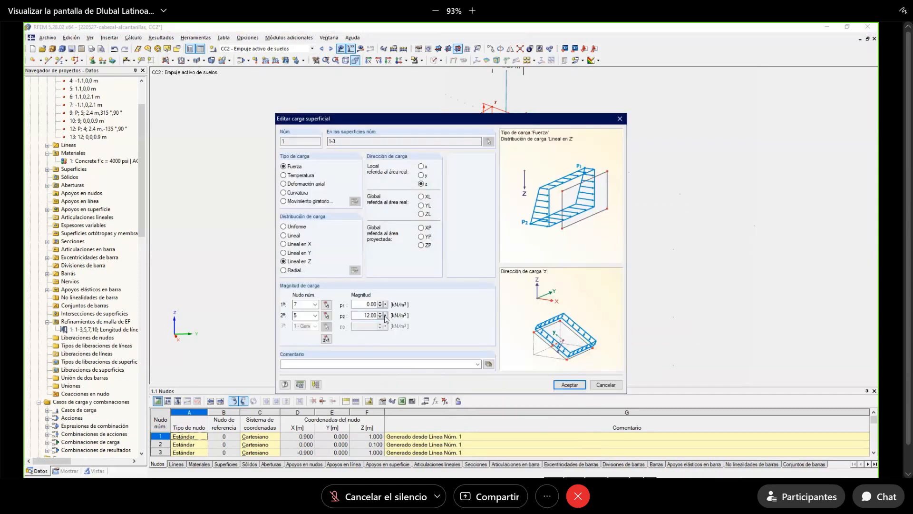
{"action": "left_click", "coordinate": [385, 316]}
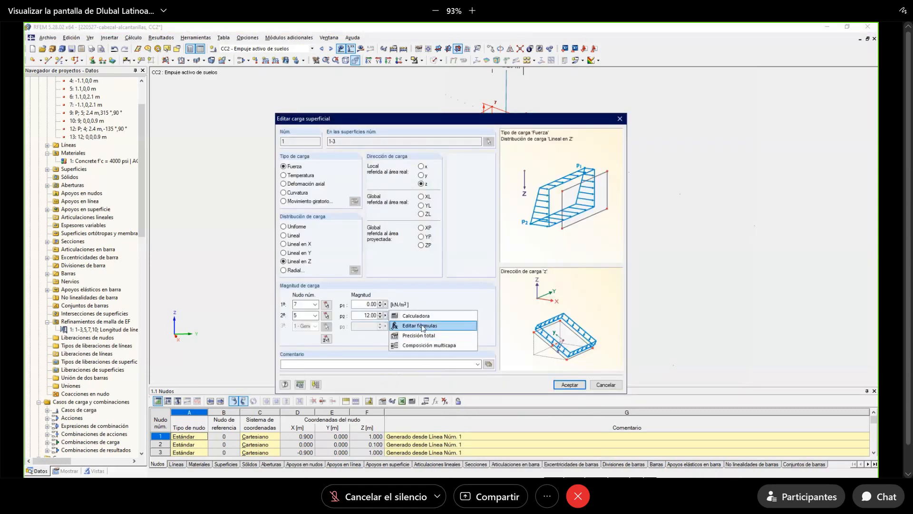
{"action": "left_click", "coordinate": [422, 326]}
{"action": "left_click", "coordinate": [479, 247]}
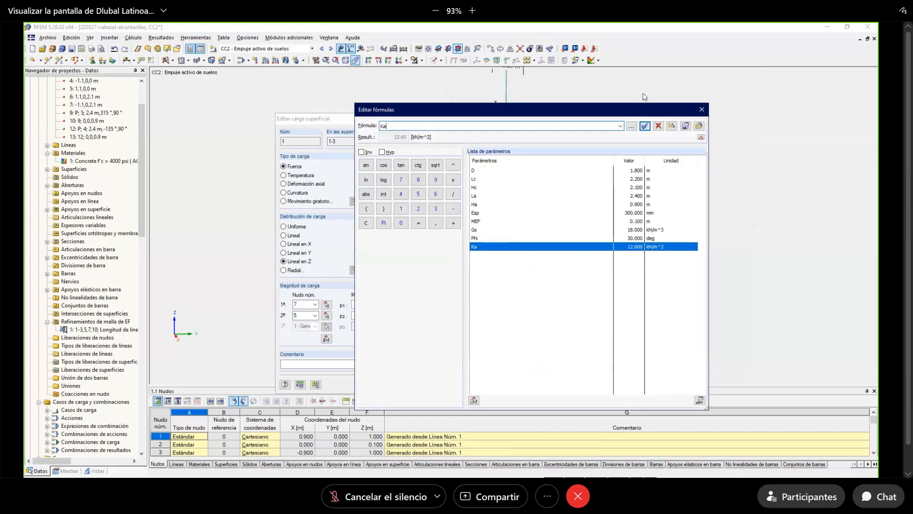
{"action": "left_click", "coordinate": [645, 126]}
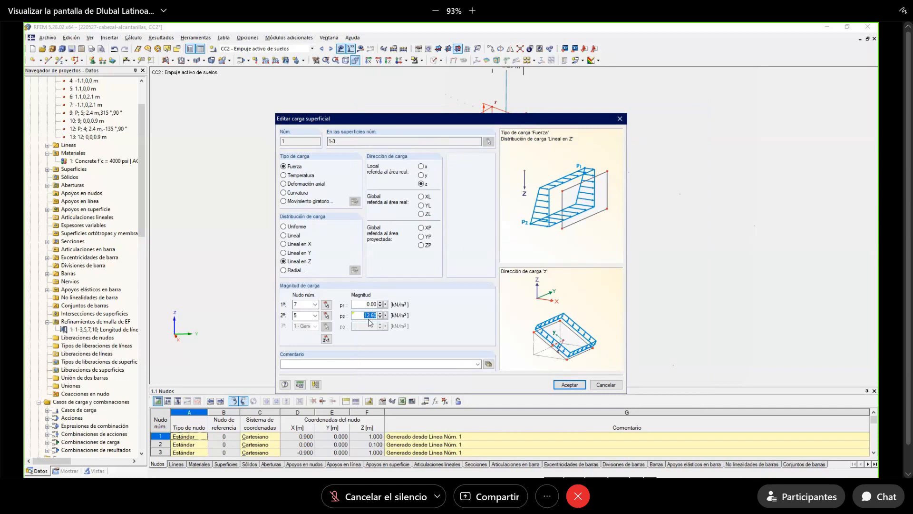
{"action": "left_click", "coordinate": [570, 385]}
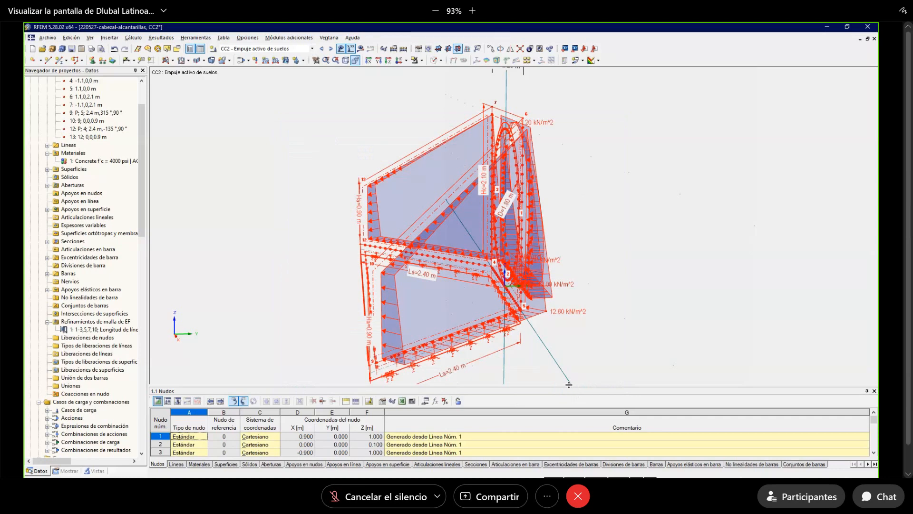
{"action": "left_click", "coordinate": [563, 322]}
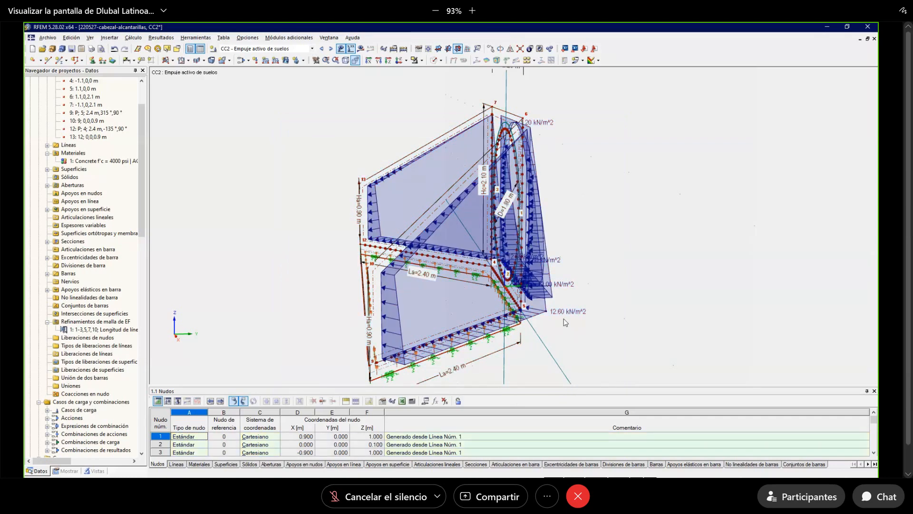
Set parameter D to 0.9 m in the parameter list and accept it to test the load update.
{"action": "left_click", "coordinate": [425, 401]}
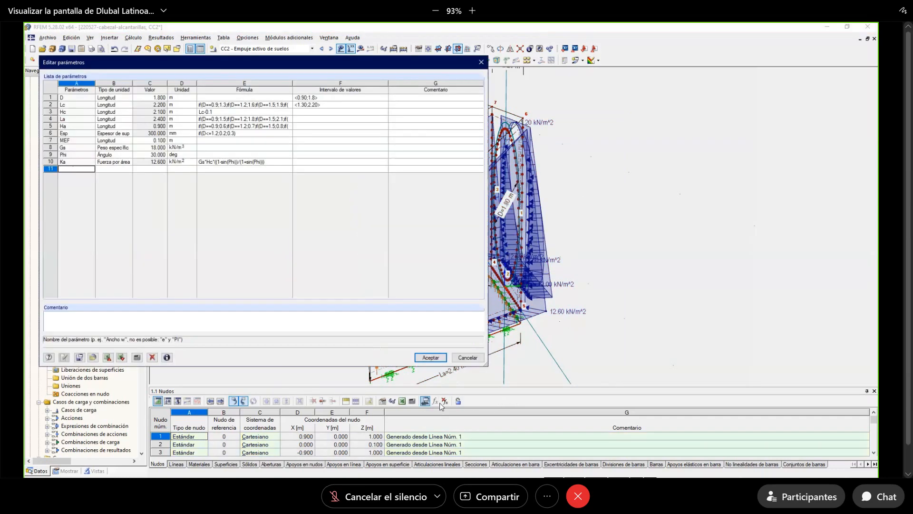
{"action": "double_click", "coordinate": [151, 98]}
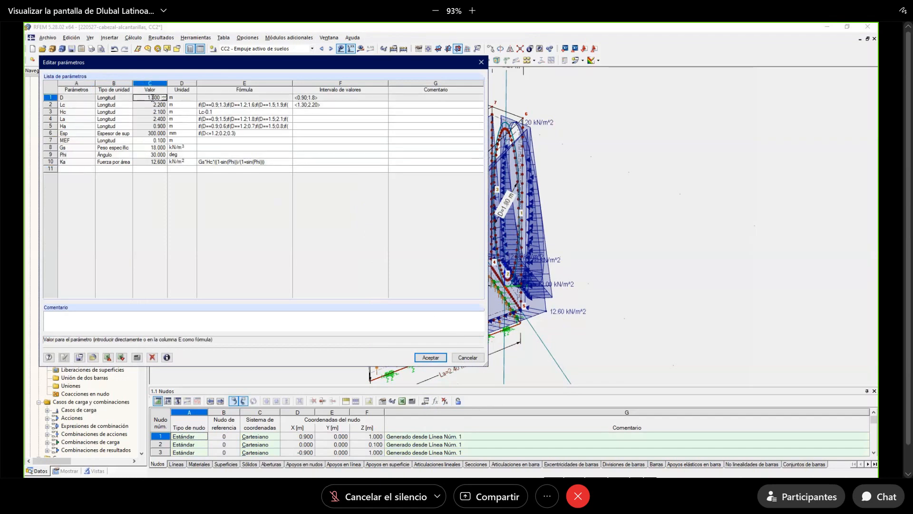
{"action": "type", "text": "0.9"}
{"action": "key", "text": "Tab"}
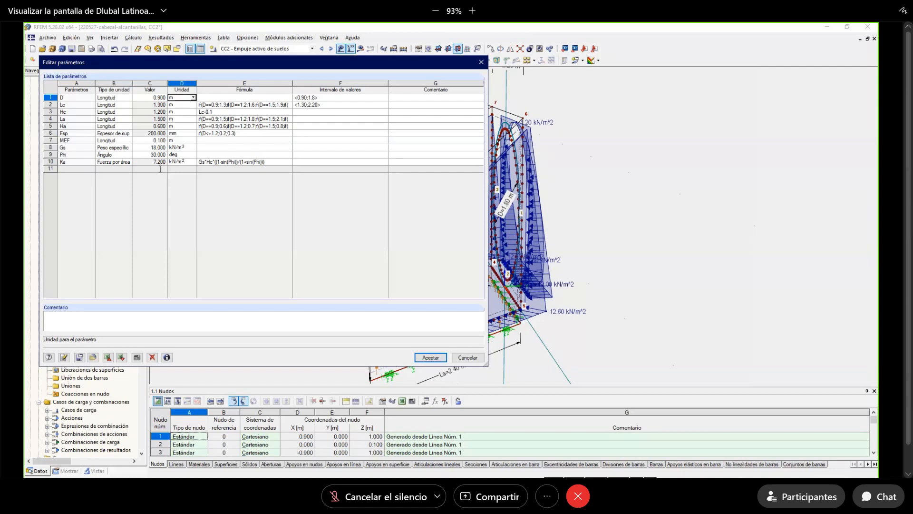
{"action": "left_click", "coordinate": [434, 357]}
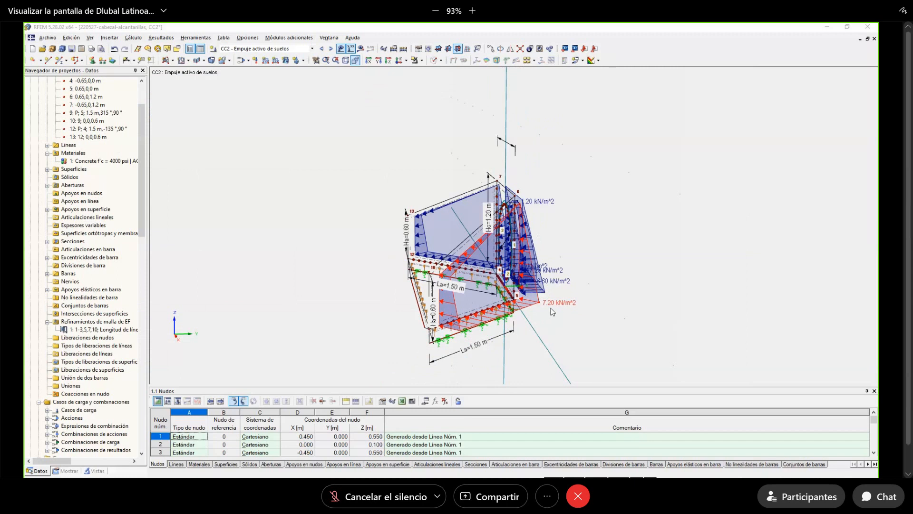
{"action": "middle_click_drag", "start_coordinate": [353, 284], "coordinate": [582, 288], "text": "ctrl"}
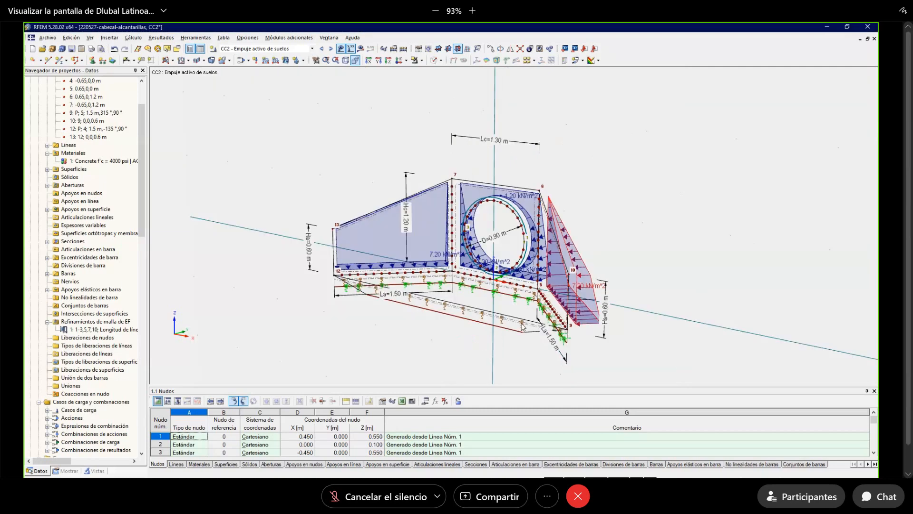
Switch to the AutoCAD drawing to check the headwall dimension table, and return to the RFEM model.
{"action": "key", "text": "alt+Tab"}
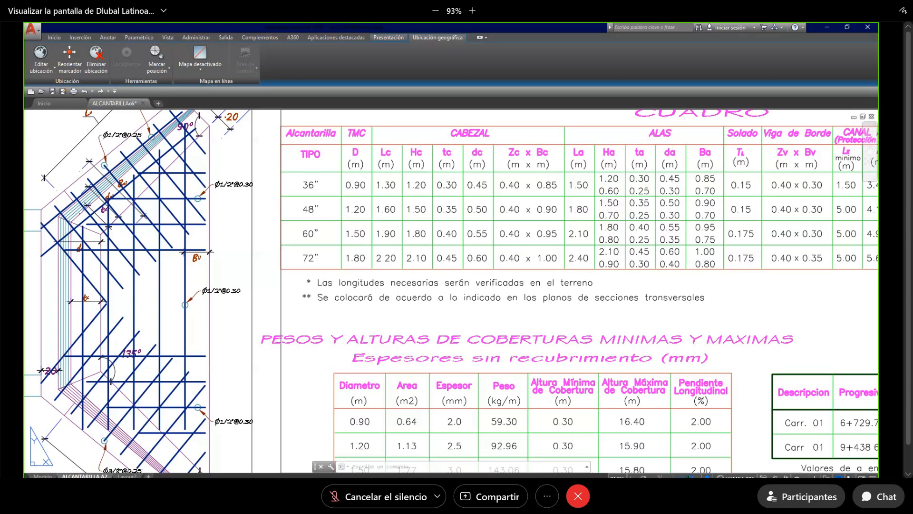
{"action": "key", "text": "alt+Tab"}
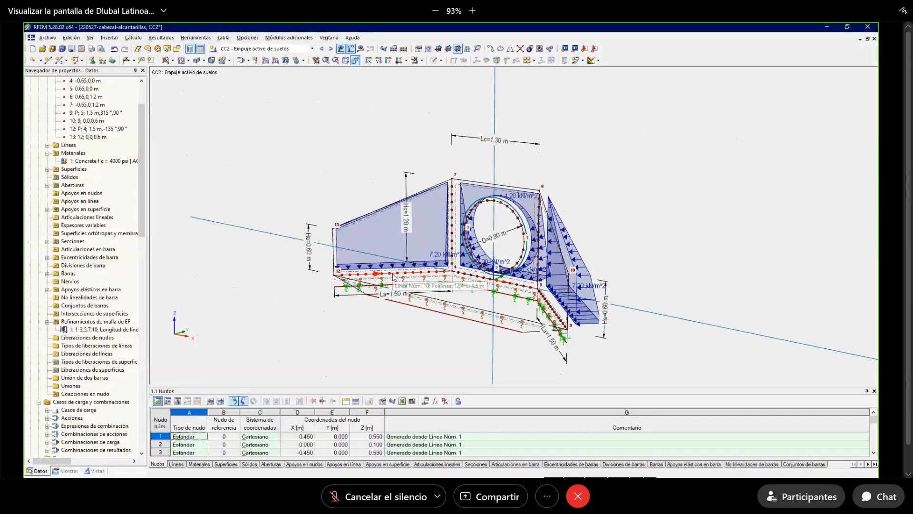
{"action": "middle_click_drag", "start_coordinate": [658, 245], "coordinate": [439, 233], "text": "ctrl"}
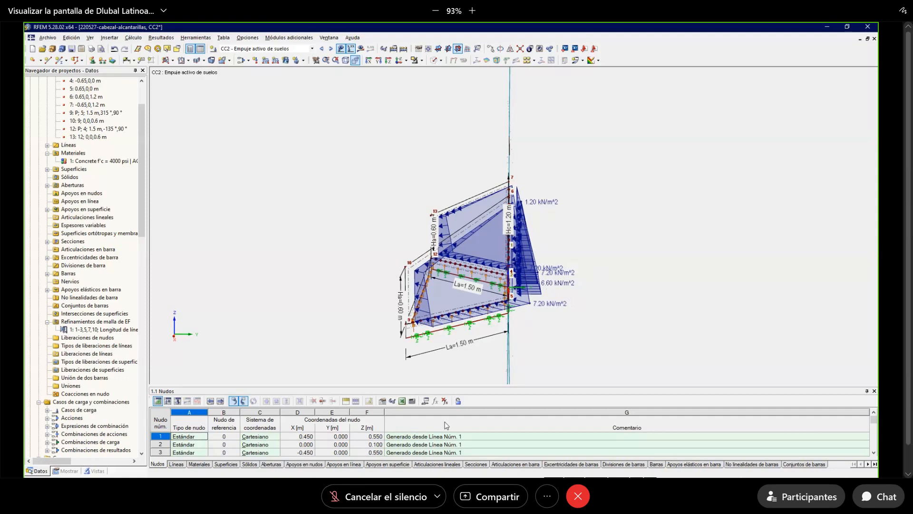
Set parameter Phi to 25 deg in the parameter list and accept it.
{"action": "left_click", "coordinate": [426, 402]}
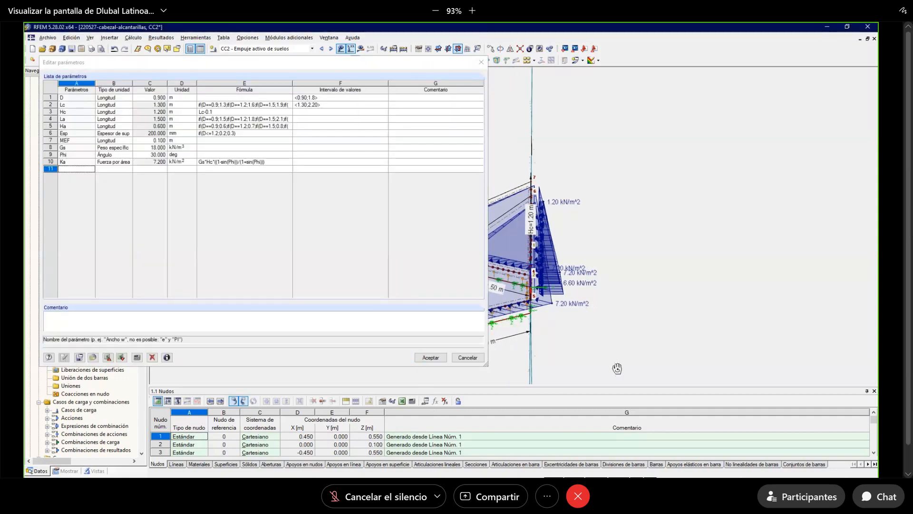
{"action": "middle_click_drag", "start_coordinate": [616, 369], "coordinate": [748, 312], "text": "ctrl"}
{"action": "left_click", "coordinate": [150, 154]}
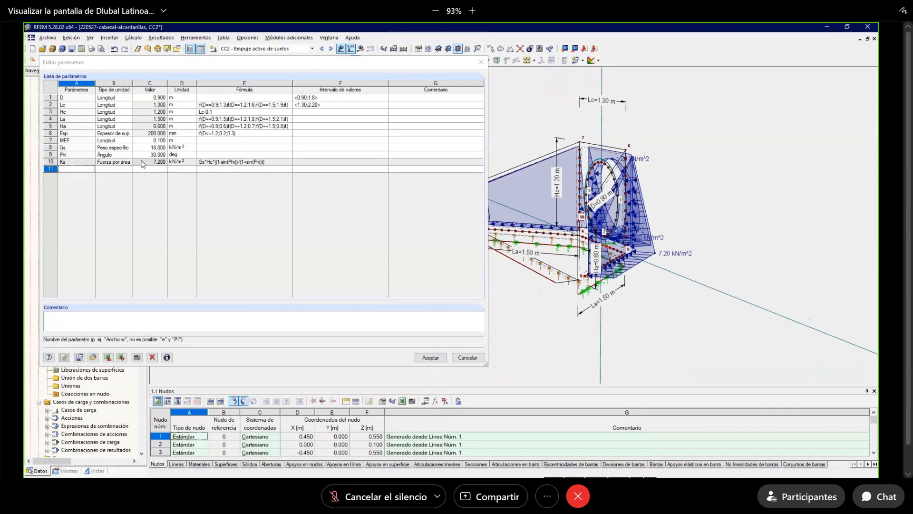
{"action": "type", "text": "25"}
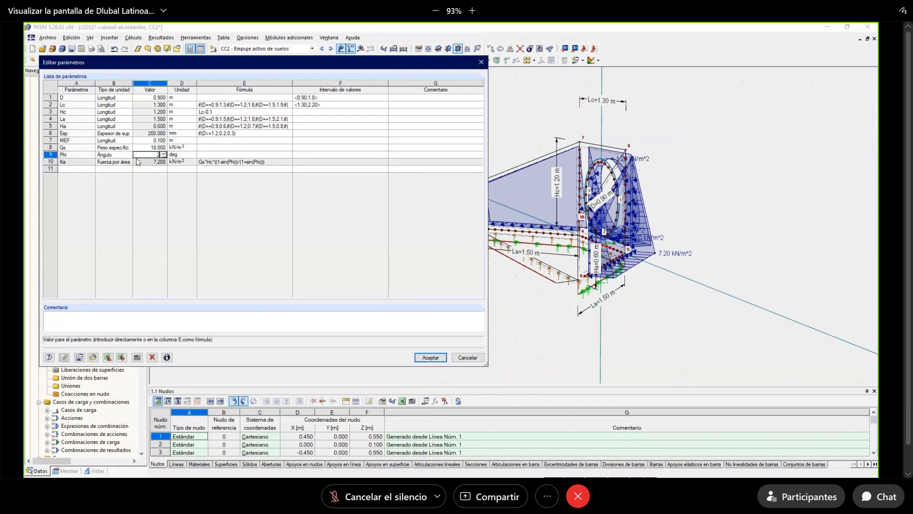
{"action": "key", "text": "Tab"}
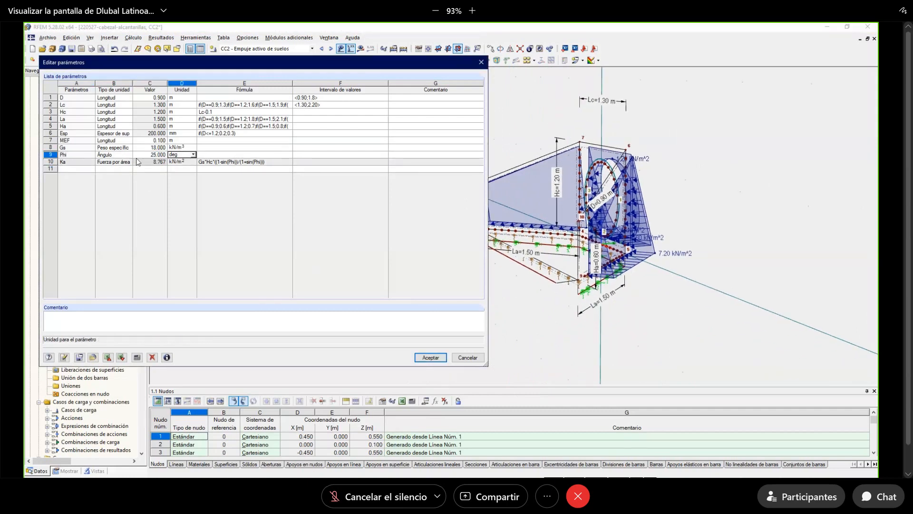
{"action": "left_click", "coordinate": [431, 358]}
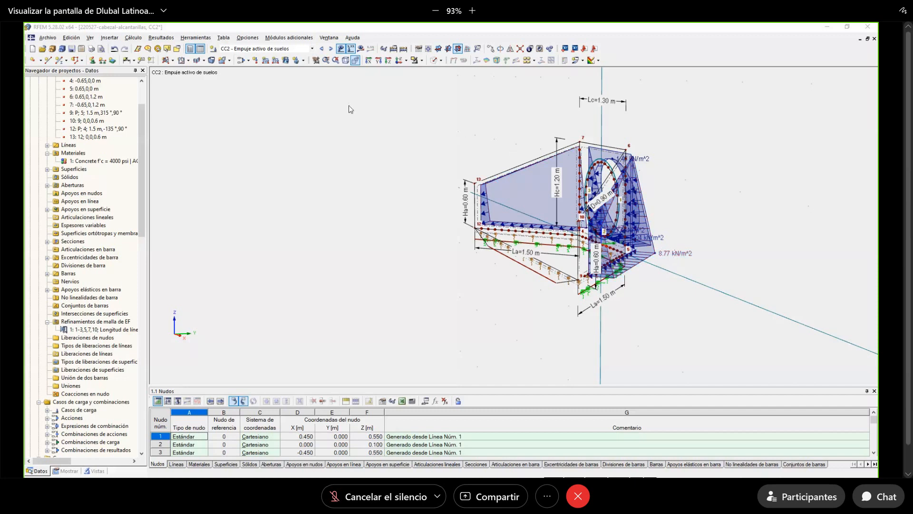
{"action": "left_click_drag", "start_coordinate": [349, 105], "coordinate": [728, 333]}
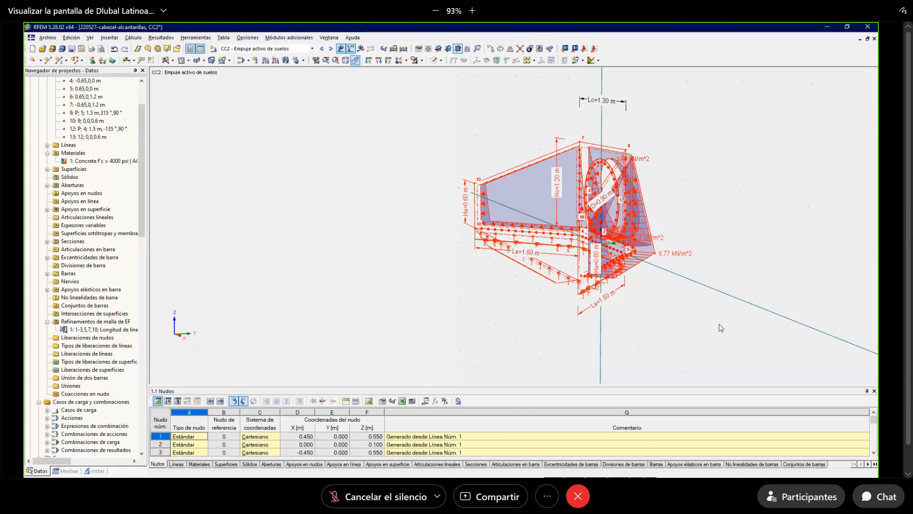
{"action": "left_click", "coordinate": [403, 275]}
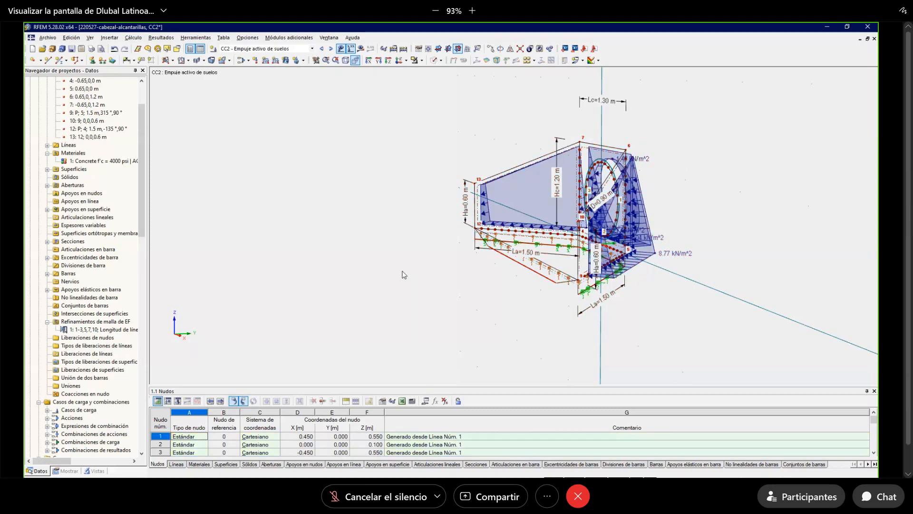
Display the headwall as a solid model and set parameter D to 1.2 m in the accepted parameter list.
{"action": "left_click", "coordinate": [434, 60]}
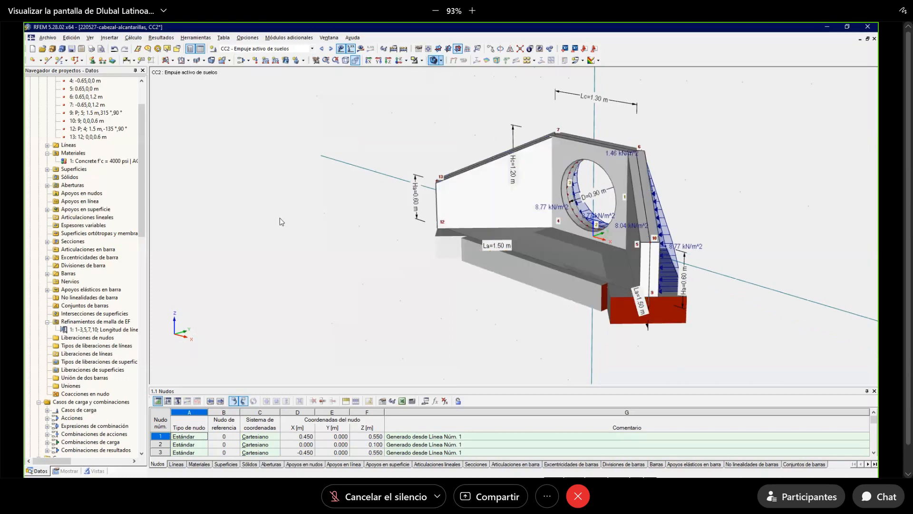
{"action": "middle_click_drag", "start_coordinate": [287, 224], "coordinate": [381, 233], "text": "ctrl"}
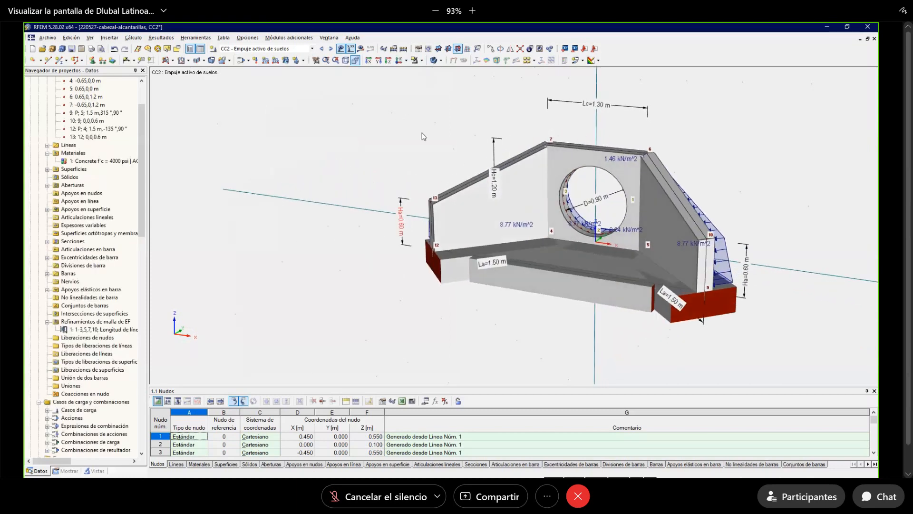
{"action": "left_click", "coordinate": [423, 403]}
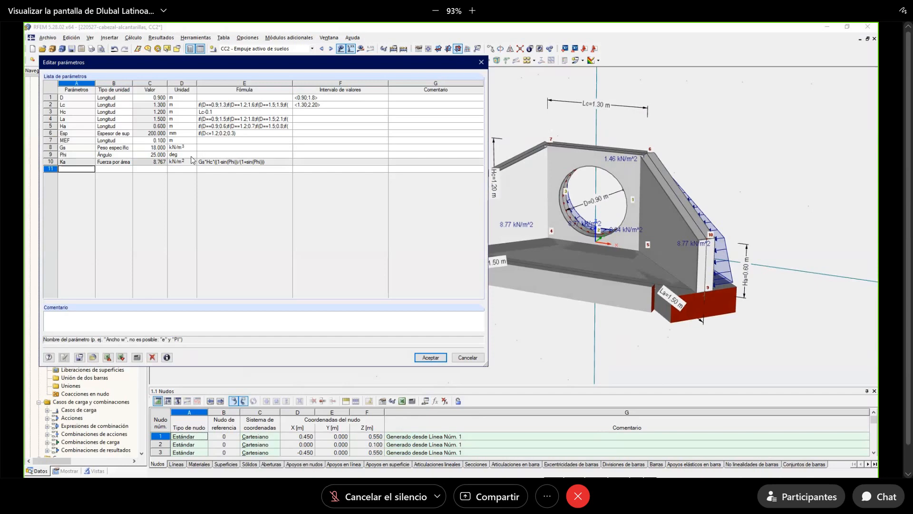
{"action": "double_click", "coordinate": [156, 98]}
{"action": "type", "text": "1.2"}
{"action": "left_click", "coordinate": [190, 99]}
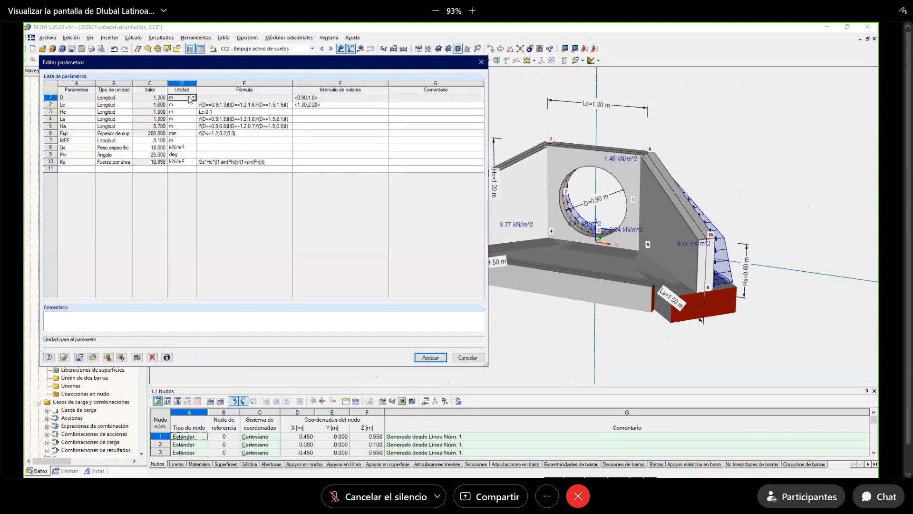
{"action": "left_click", "coordinate": [430, 357]}
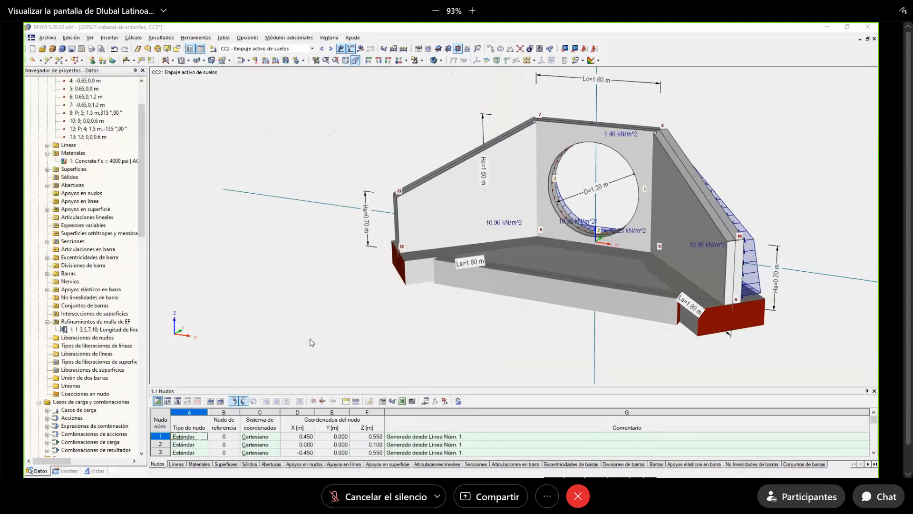
Show the CC2 surface results for moment m-x on the wireframe model and hide the dimensions.
{"action": "left_click", "coordinate": [404, 48]}
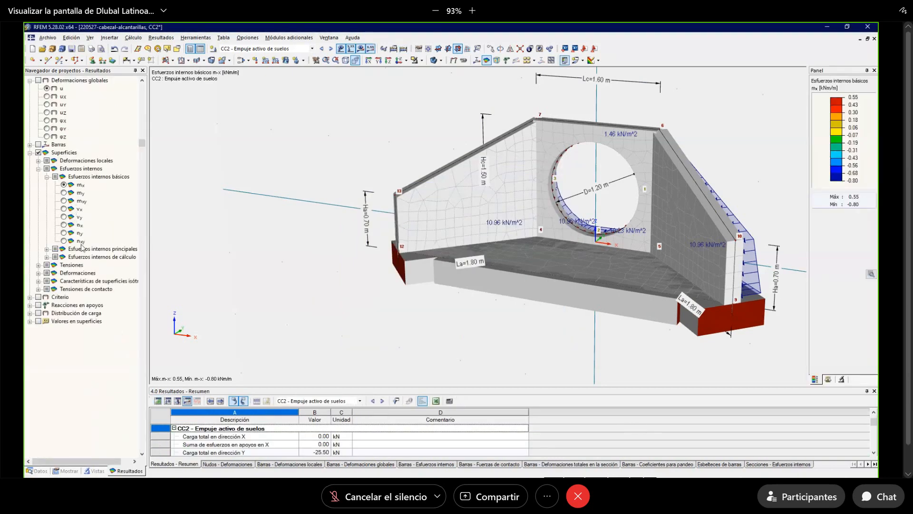
{"action": "left_click", "coordinate": [455, 63]}
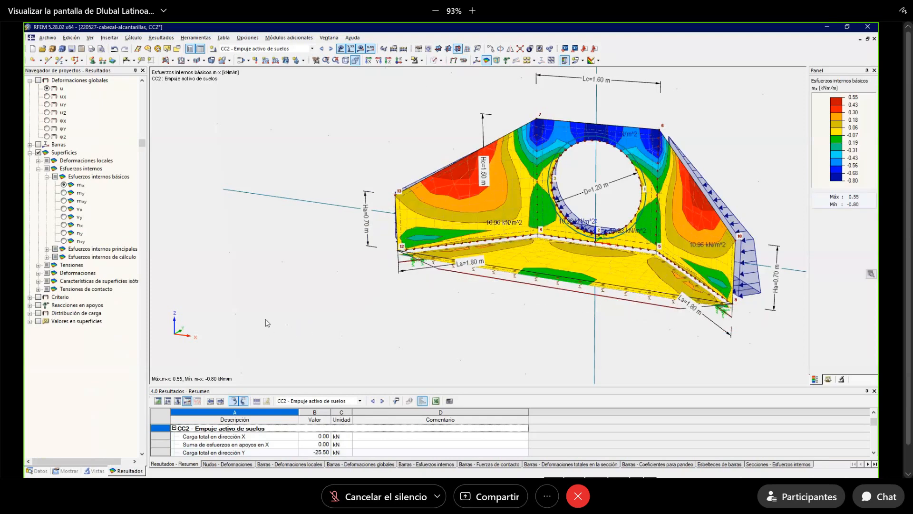
{"action": "right_click", "coordinate": [281, 175]}
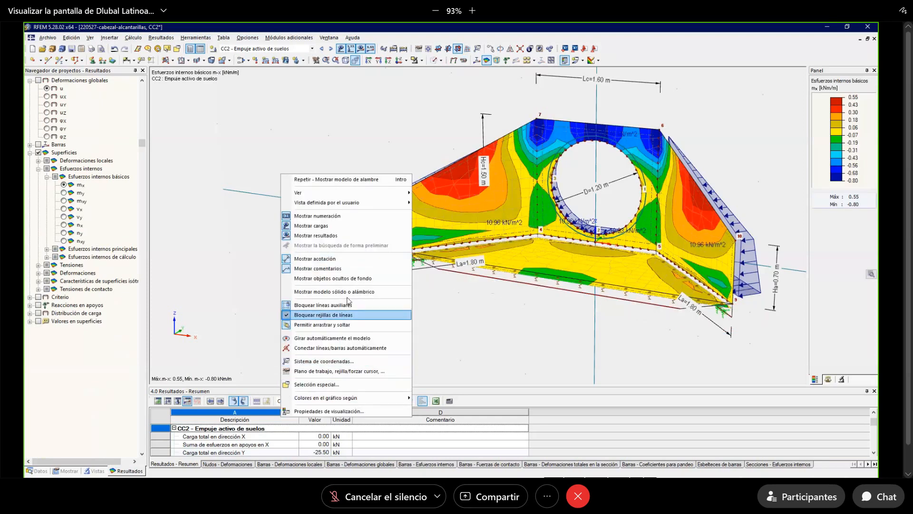
{"action": "left_click", "coordinate": [336, 262]}
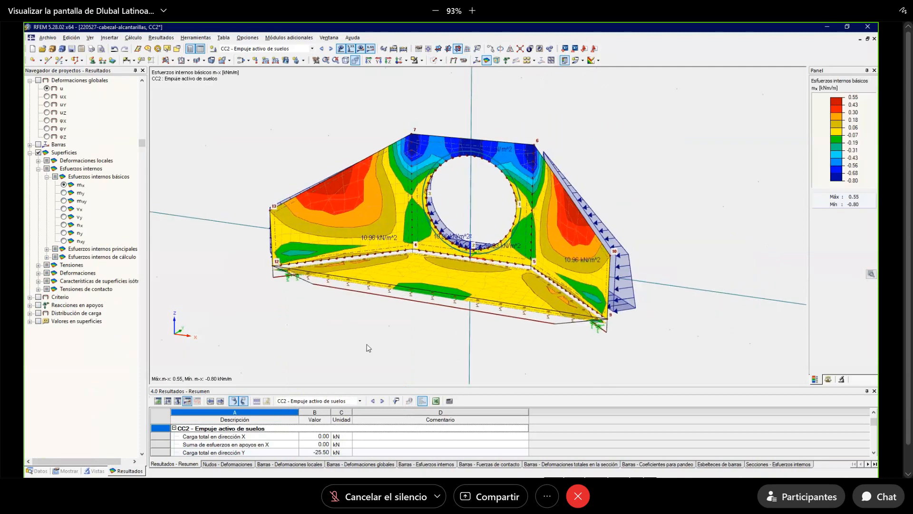
{"action": "scroll", "coordinate": [345, 347], "scroll_direction": "down", "scroll_amount": 1}
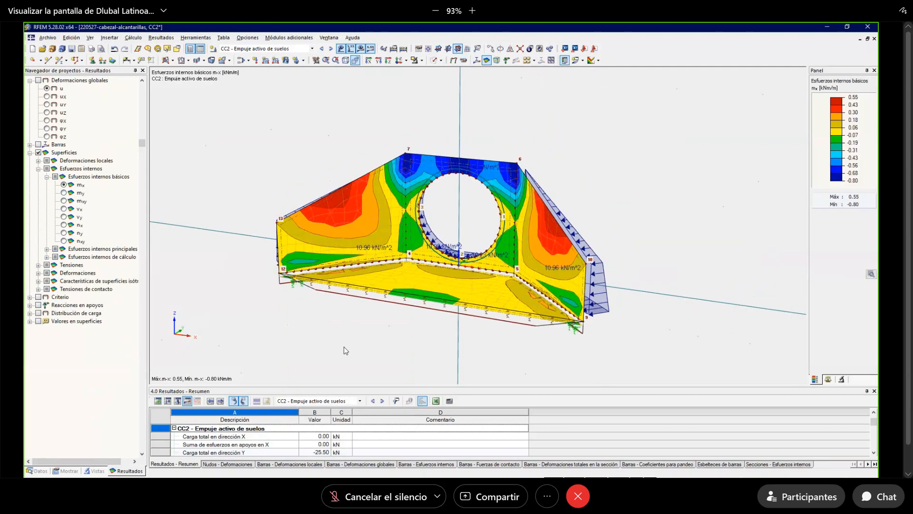
{"action": "middle_click_drag", "start_coordinate": [360, 336], "coordinate": [399, 320]}
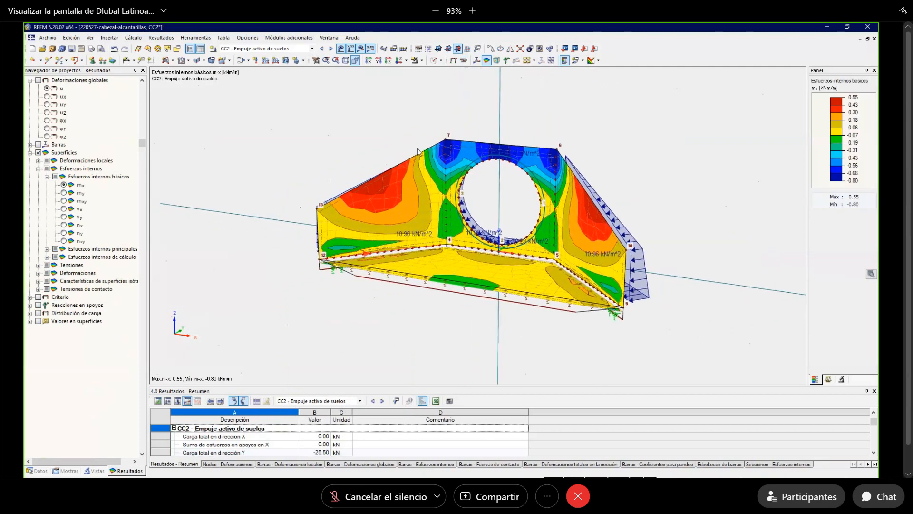
Start the RF-CONCRETE Surfaces module and add combinations CO1 to CO4 to the strength limit state design.
{"action": "left_click", "coordinate": [295, 38]}
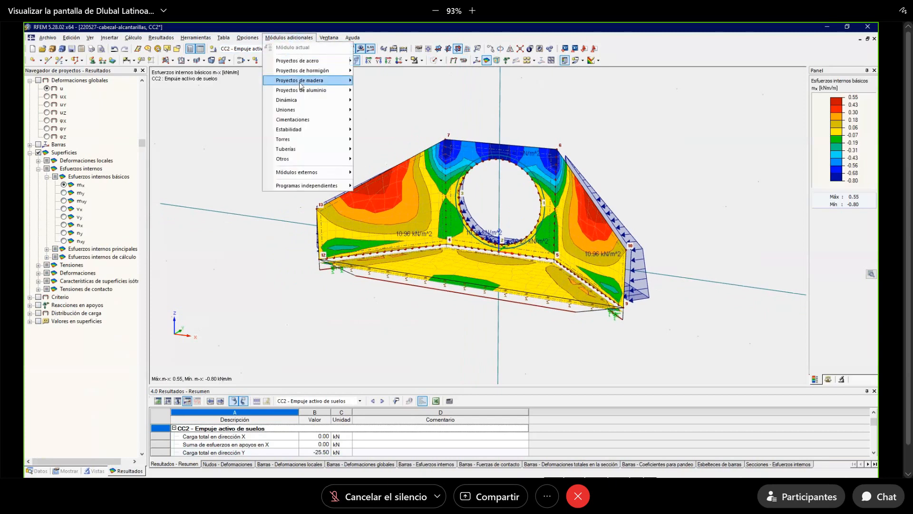
{"action": "mouse_move", "coordinate": [326, 71]}
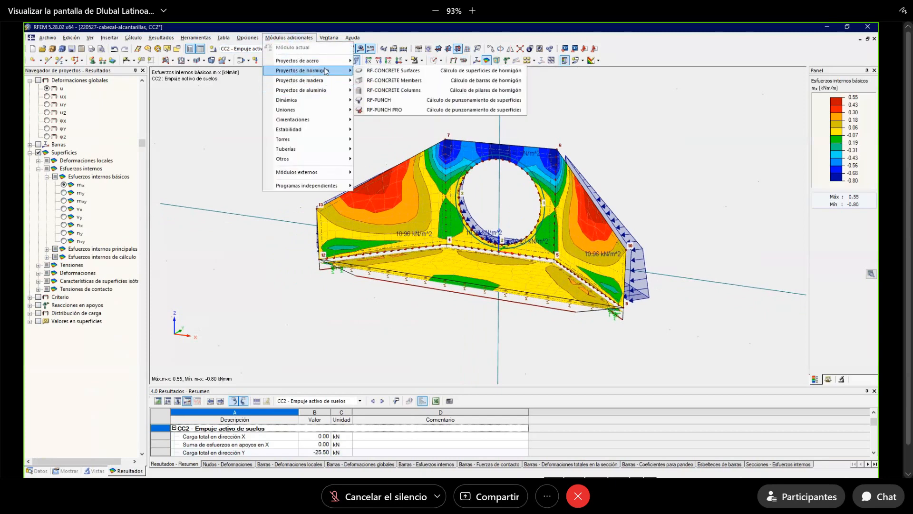
{"action": "left_click", "coordinate": [394, 73]}
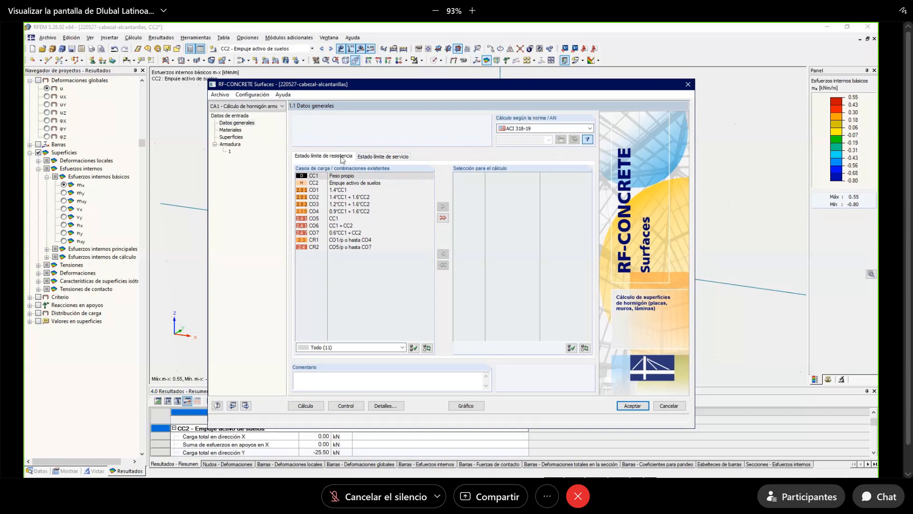
{"action": "left_click", "coordinate": [384, 156]}
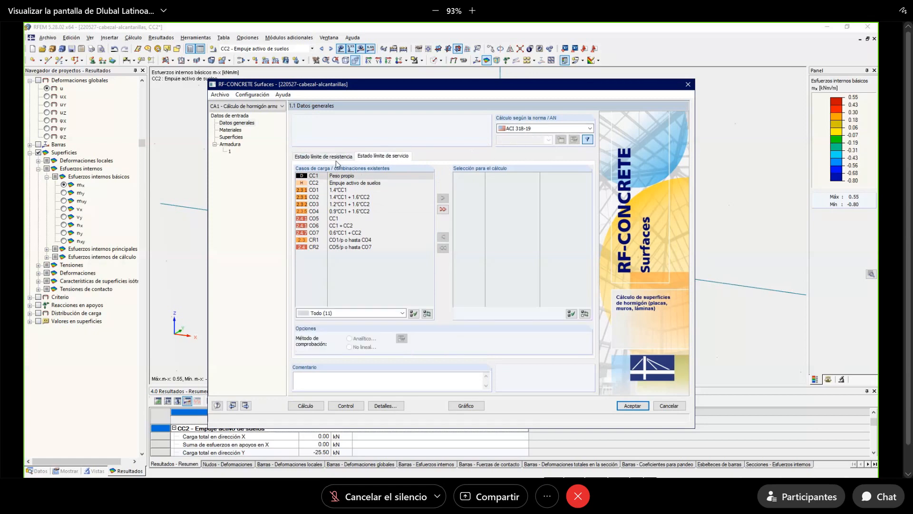
{"action": "left_click", "coordinate": [336, 158]}
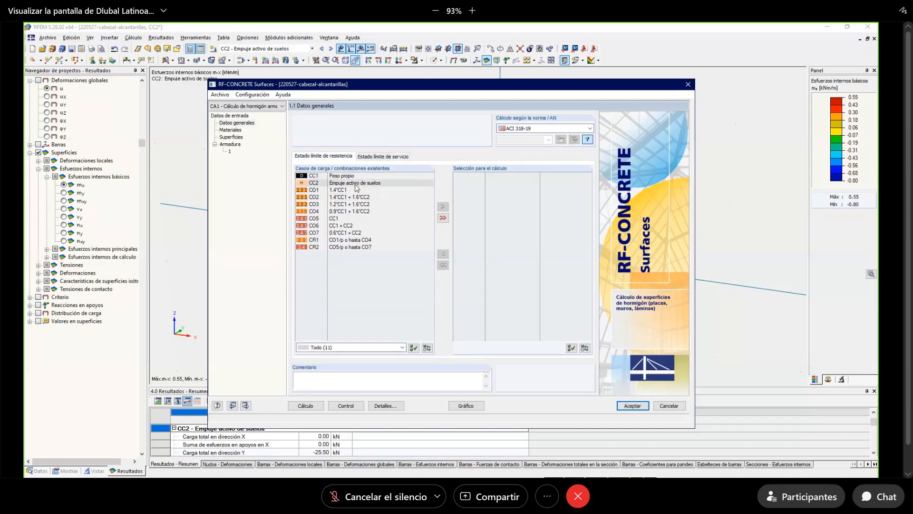
{"action": "left_click", "coordinate": [357, 191]}
{"action": "left_click", "coordinate": [357, 212], "text": "shift"}
{"action": "left_click", "coordinate": [444, 208]}
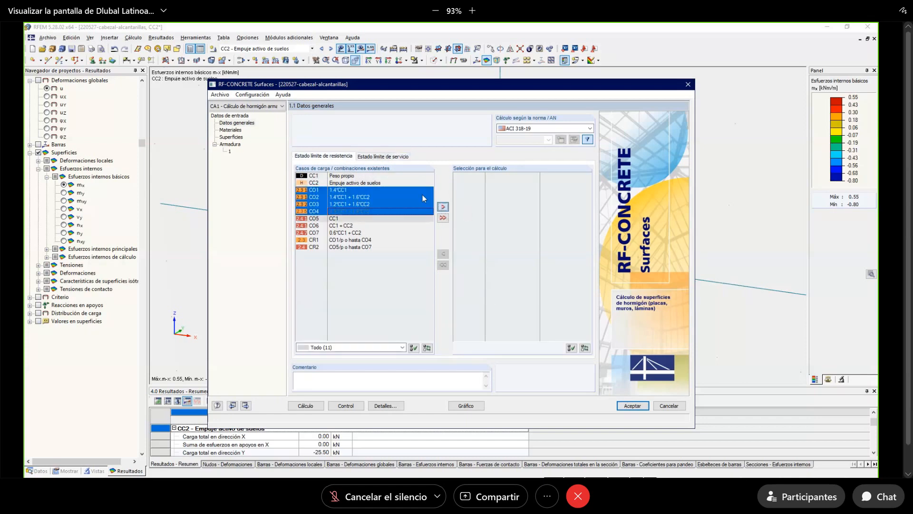
Add combinations CO5 to CO7 to the serviceability limit state design.
{"action": "left_click", "coordinate": [383, 156]}
{"action": "left_click", "coordinate": [342, 218]}
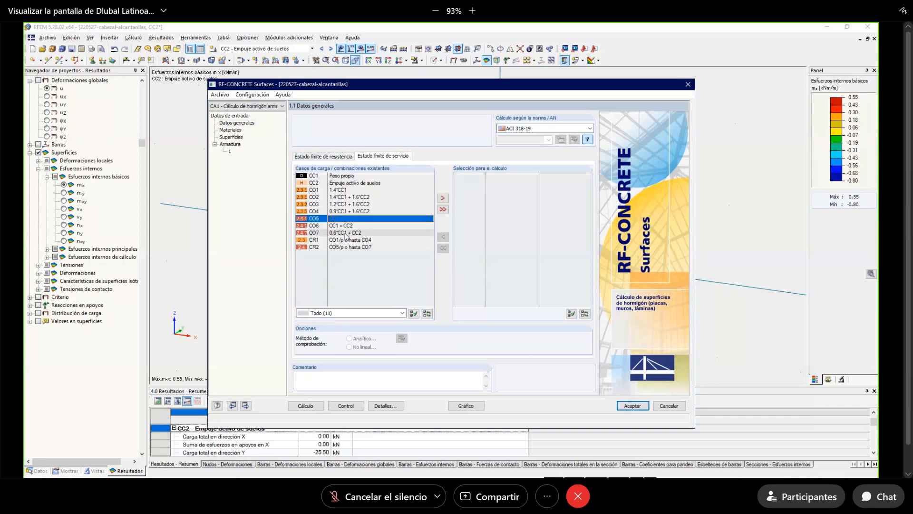
{"action": "left_click", "coordinate": [345, 233], "text": "shift"}
{"action": "left_click", "coordinate": [442, 198]}
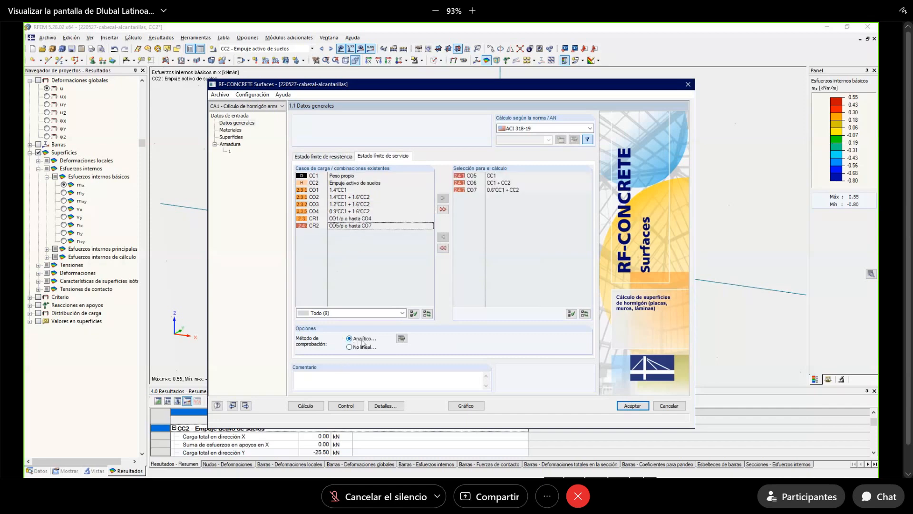
In the analytical serviceability method settings, include deflection with RF-CONCRETE Deflect, considering 60 months of long-term deflection and tension stiffening.
{"action": "left_click", "coordinate": [401, 338]}
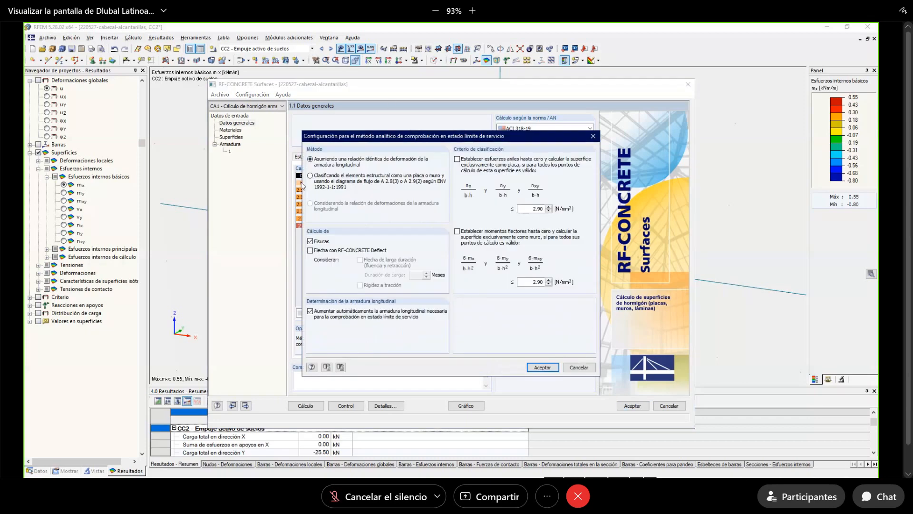
{"action": "left_click", "coordinate": [360, 251]}
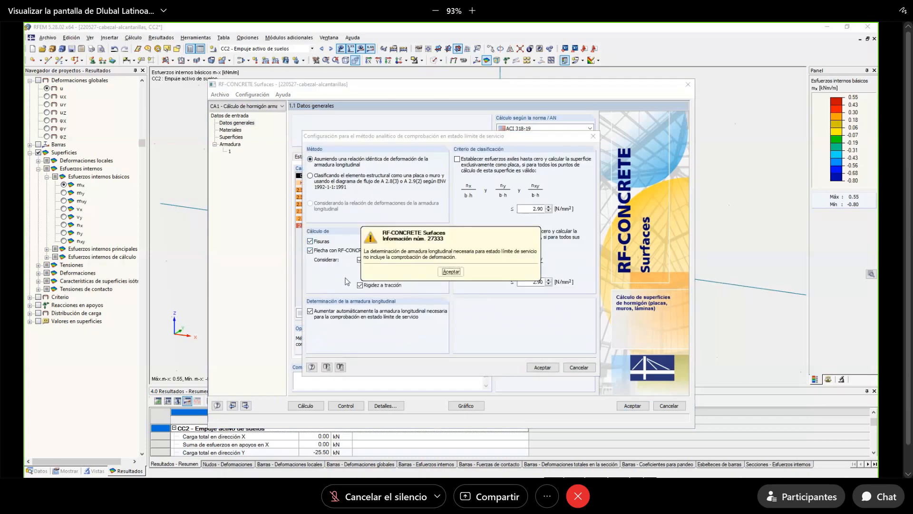
{"action": "left_click", "coordinate": [450, 271]}
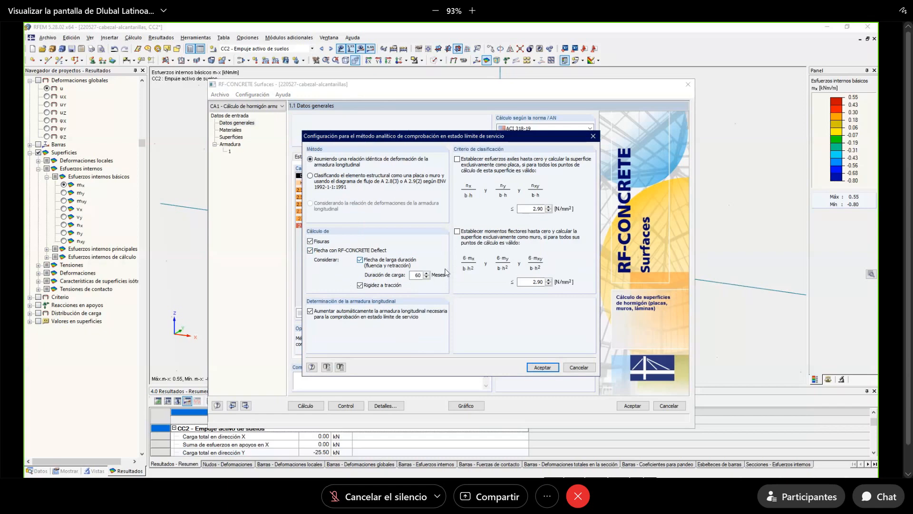
{"action": "left_click", "coordinate": [543, 367]}
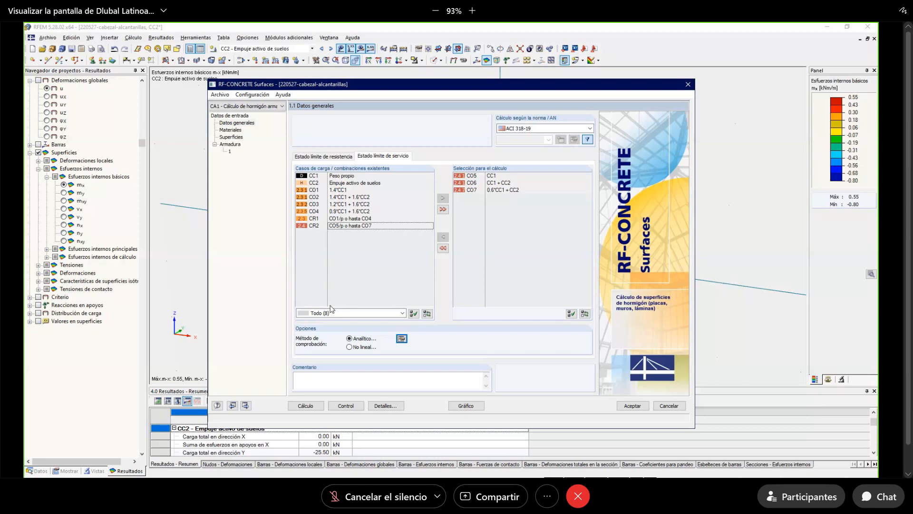
Review the module's concrete and reinforcement material properties.
{"action": "left_click", "coordinate": [230, 130]}
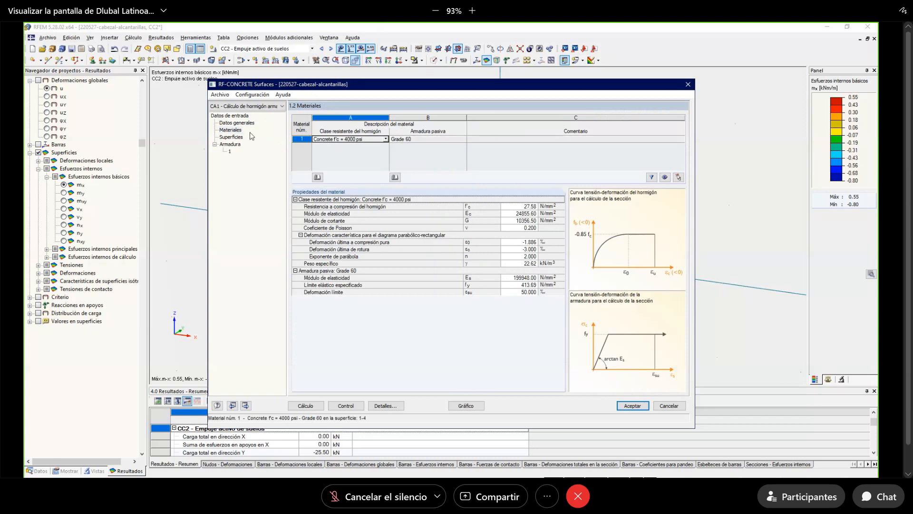
{"action": "left_click", "coordinate": [219, 95]}
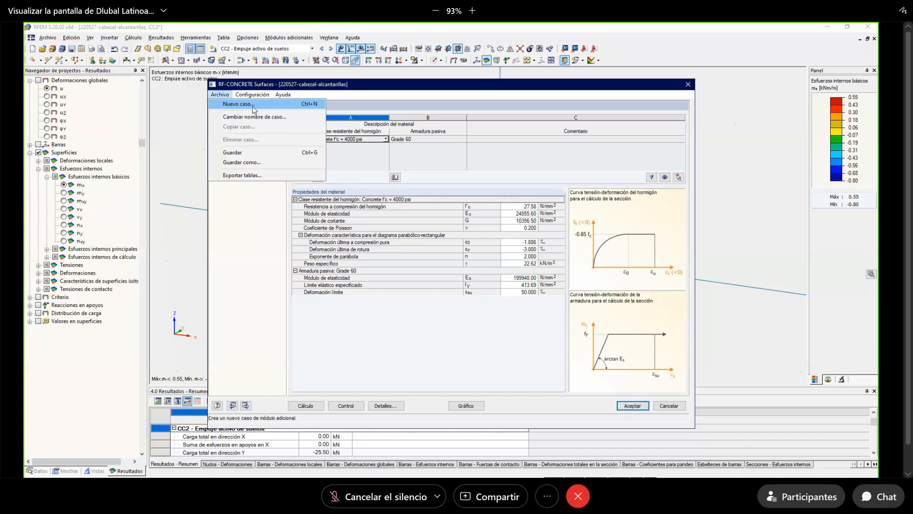
{"action": "left_click", "coordinate": [257, 193]}
In the surface serviceability settings, compare the crack width limits by exposure condition and keep 0.305 mm for the top face.
{"action": "left_click", "coordinate": [230, 137]}
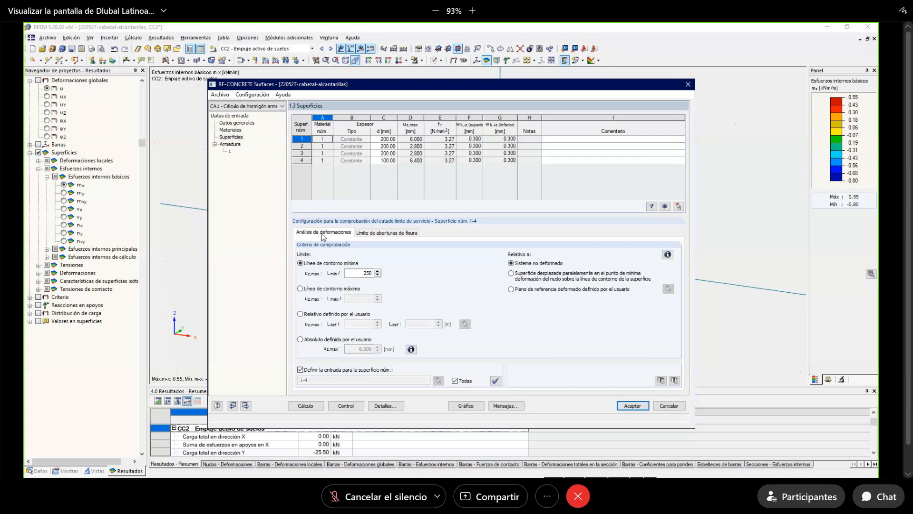
{"action": "left_click", "coordinate": [390, 233]}
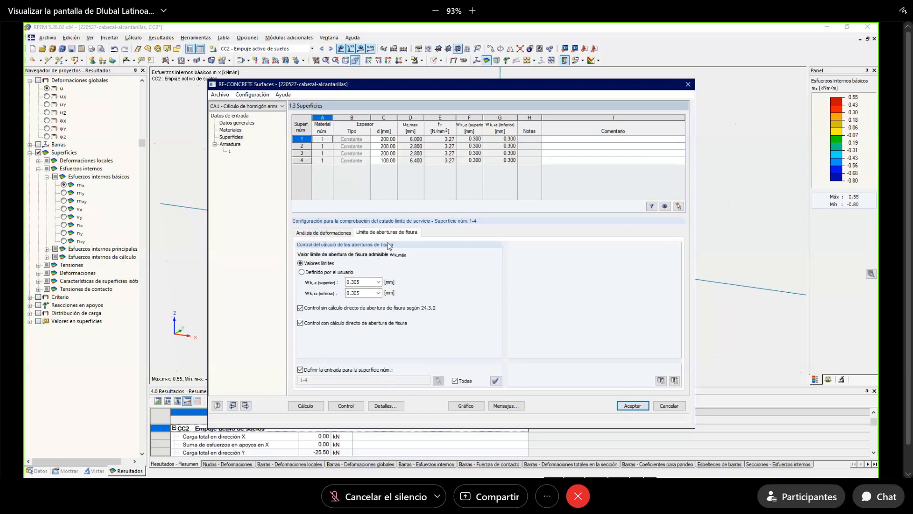
{"action": "left_click", "coordinate": [379, 282]}
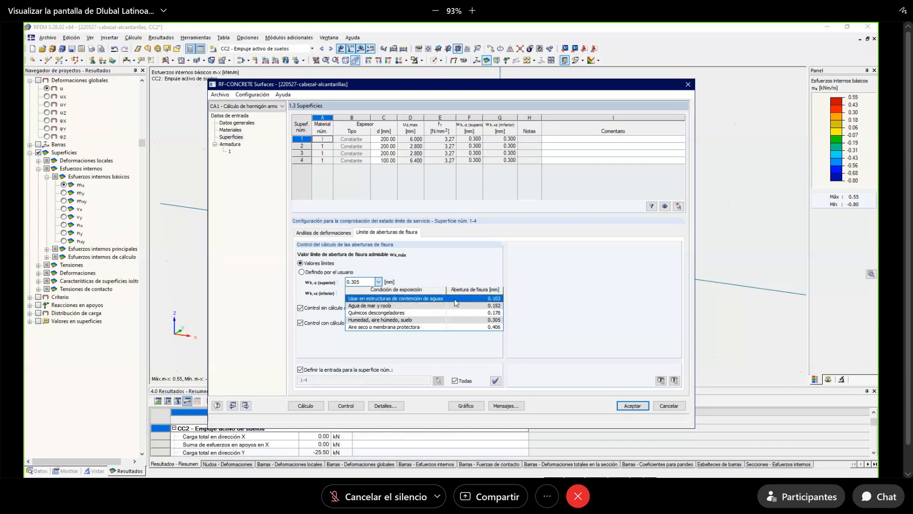
{"action": "left_click", "coordinate": [443, 266]}
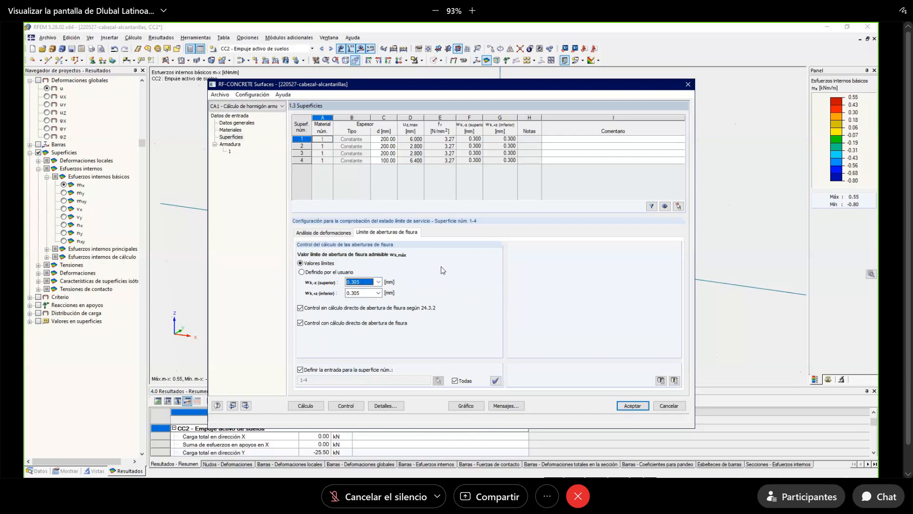
Restrict the deformation analysis entry to surfaces 1-3 by picking the headwall's vertical walls in the model.
{"action": "left_click", "coordinate": [330, 232]}
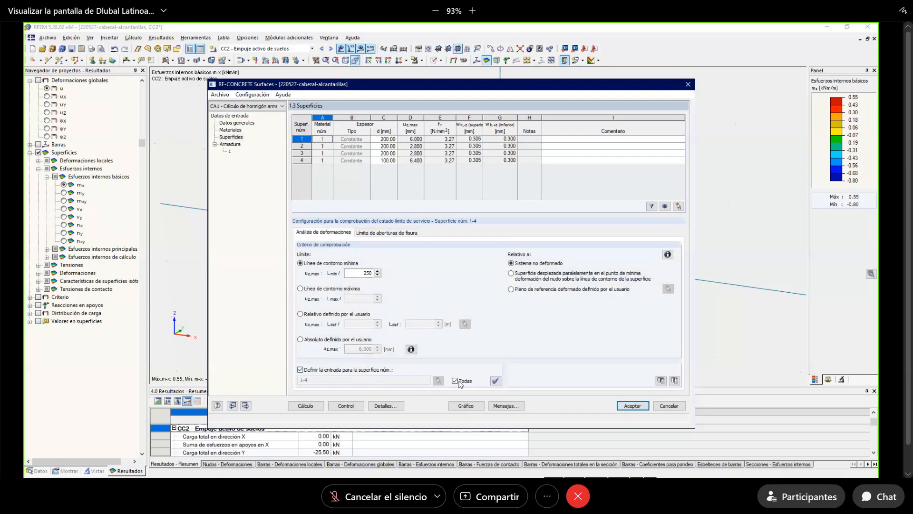
{"action": "left_click", "coordinate": [437, 380]}
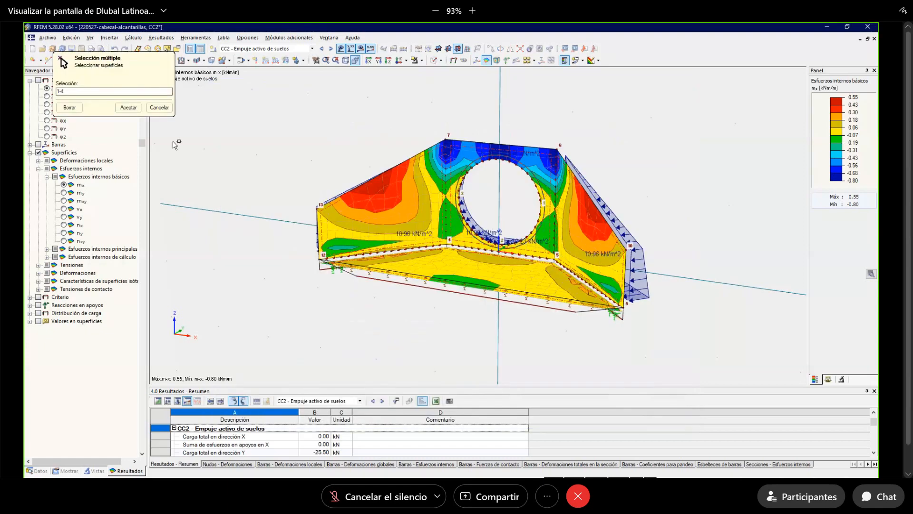
{"action": "left_click", "coordinate": [70, 107]}
{"action": "middle_click_drag", "start_coordinate": [413, 349], "coordinate": [469, 316], "text": "ctrl"}
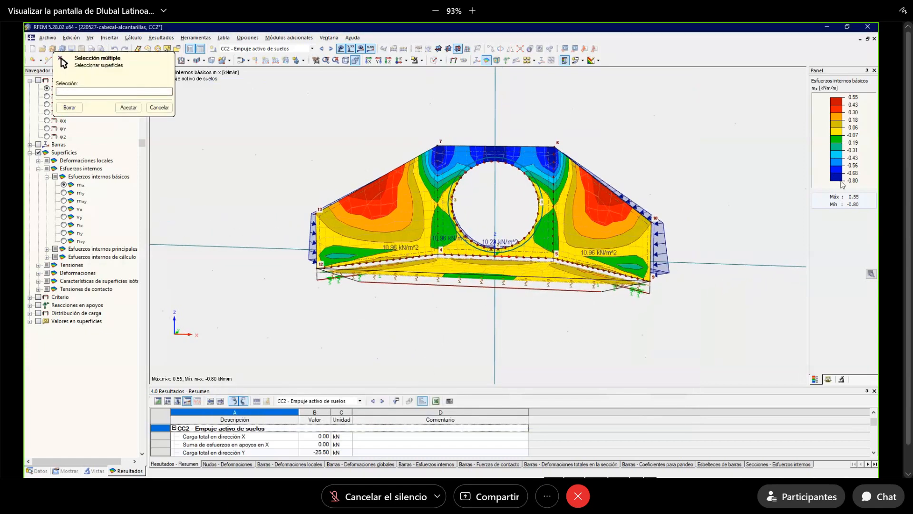
{"action": "left_click_drag", "start_coordinate": [802, 166], "coordinate": [202, 228]}
{"action": "left_click", "coordinate": [128, 107]}
{"action": "left_click", "coordinate": [461, 379]}
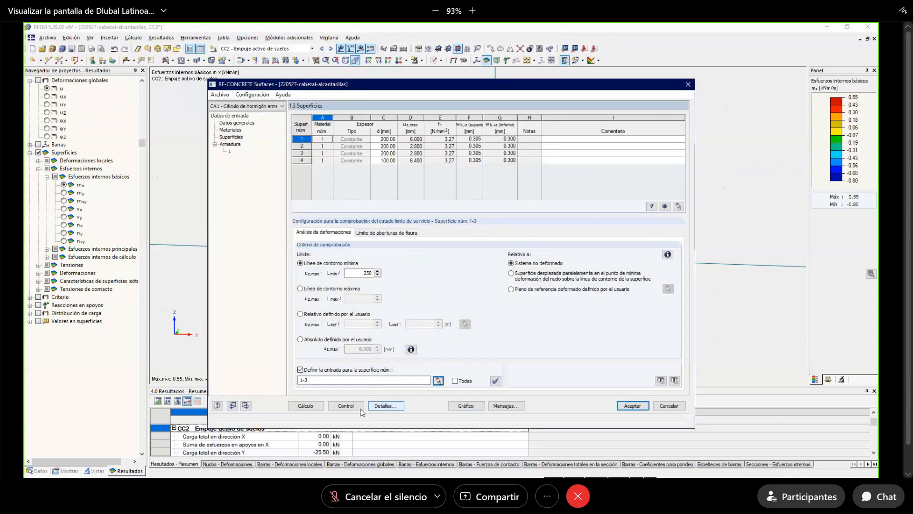
Restrict the crack width limit entry to surfaces 1-3 by picking the vertical walls in the model.
{"action": "left_click", "coordinate": [385, 233]}
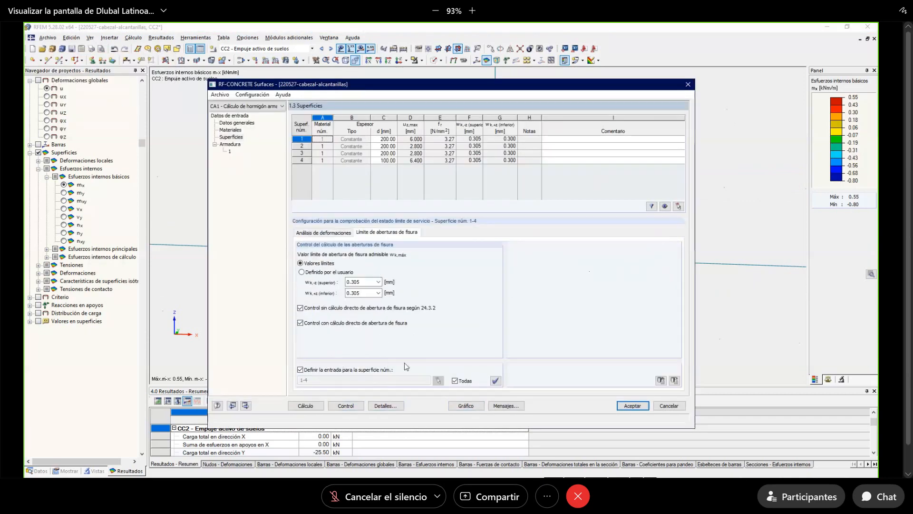
{"action": "left_click", "coordinate": [345, 369]}
{"action": "left_click", "coordinate": [344, 369]}
{"action": "left_click", "coordinate": [455, 380]}
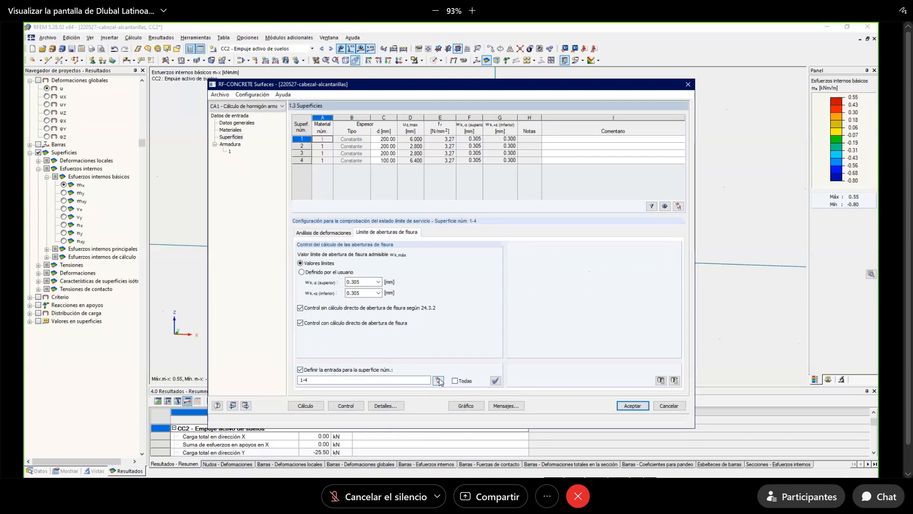
{"action": "left_click", "coordinate": [438, 380]}
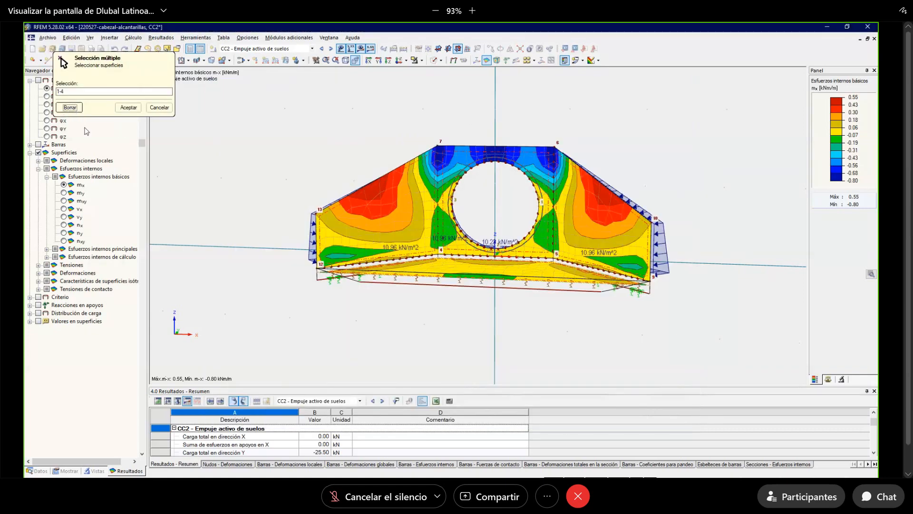
{"action": "left_click", "coordinate": [70, 107]}
{"action": "left_click_drag", "start_coordinate": [700, 171], "coordinate": [263, 212]}
{"action": "left_click", "coordinate": [128, 108]}
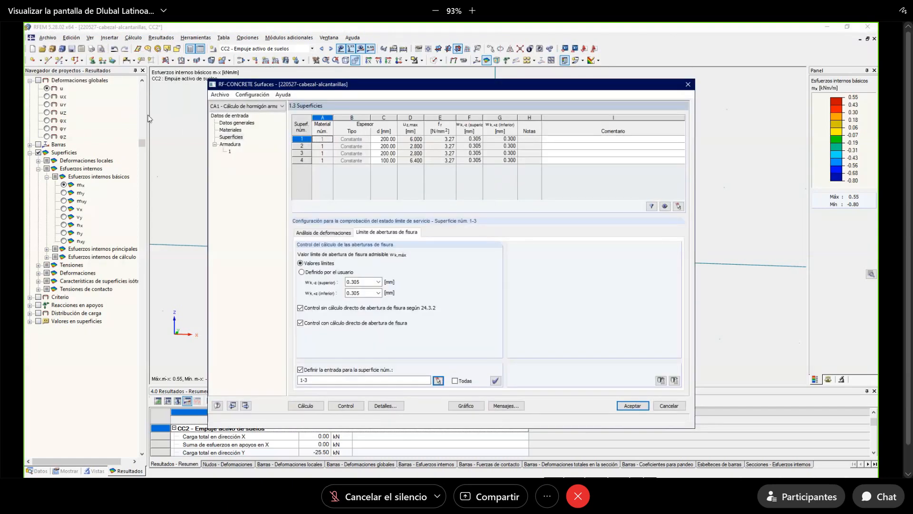
Review the minimum secondary and maximum reinforcement percentages of reinforcement group 1.
{"action": "left_click", "coordinate": [230, 152]}
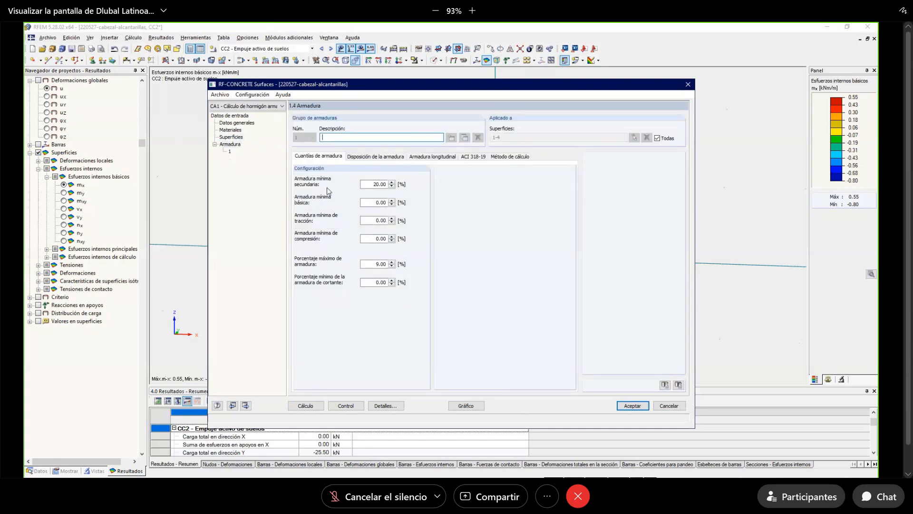
{"action": "double_click", "coordinate": [375, 186]}
{"action": "left_click", "coordinate": [376, 264]}
{"action": "left_click_drag", "start_coordinate": [414, 264], "coordinate": [426, 261]}
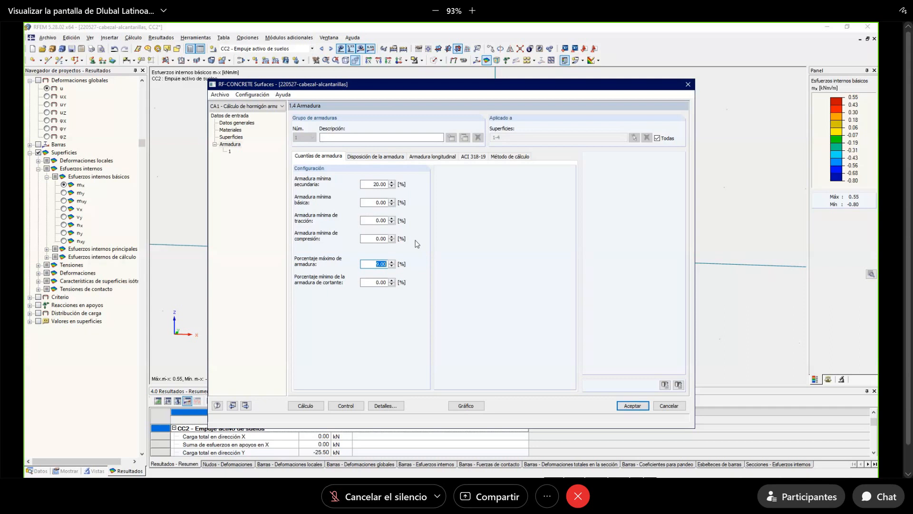
Set the concrete cover d'1 to 20 mm at the top and bottom for both basic and additional reinforcement.
{"action": "left_click", "coordinate": [386, 157]}
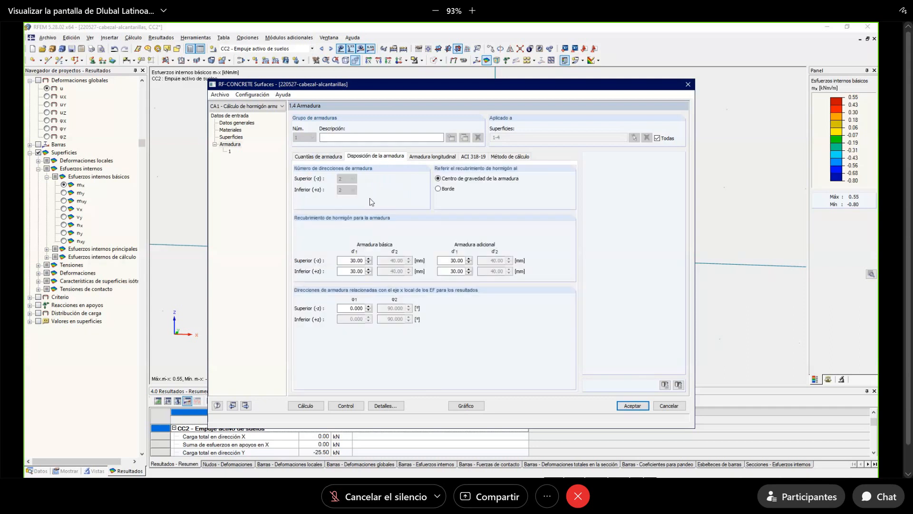
{"action": "double_click", "coordinate": [358, 259]}
{"action": "type", "text": "20"}
{"action": "double_click", "coordinate": [352, 271]}
{"action": "left_click", "coordinate": [351, 272]}
{"action": "double_click", "coordinate": [352, 272]}
{"action": "type", "text": "20"}
{"action": "double_click", "coordinate": [440, 261]}
{"action": "type", "text": "20"}
{"action": "double_click", "coordinate": [440, 272]}
{"action": "type", "text": "2"}
Review the reinforcement group's longitudinal reinforcement, reinforcement ratio, ACI 318-19 and design method settings.
{"action": "left_click", "coordinate": [430, 157]}
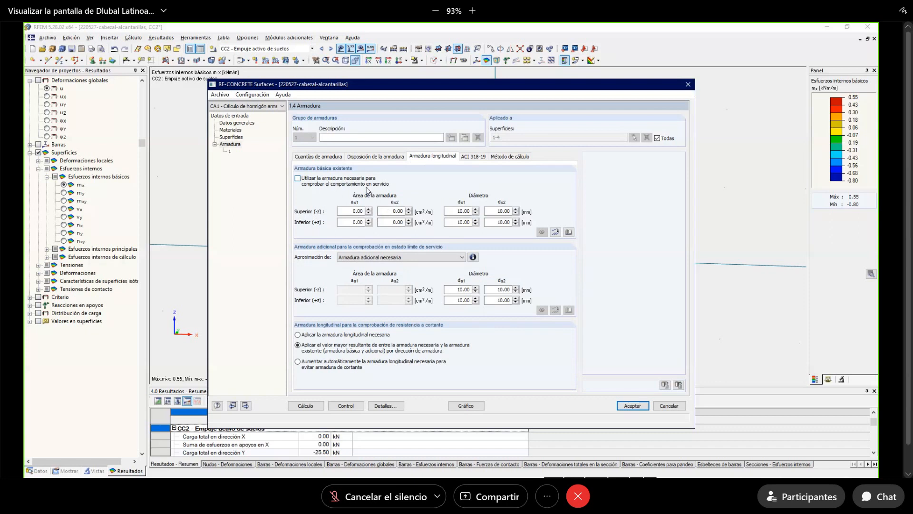
{"action": "left_click", "coordinate": [406, 258]}
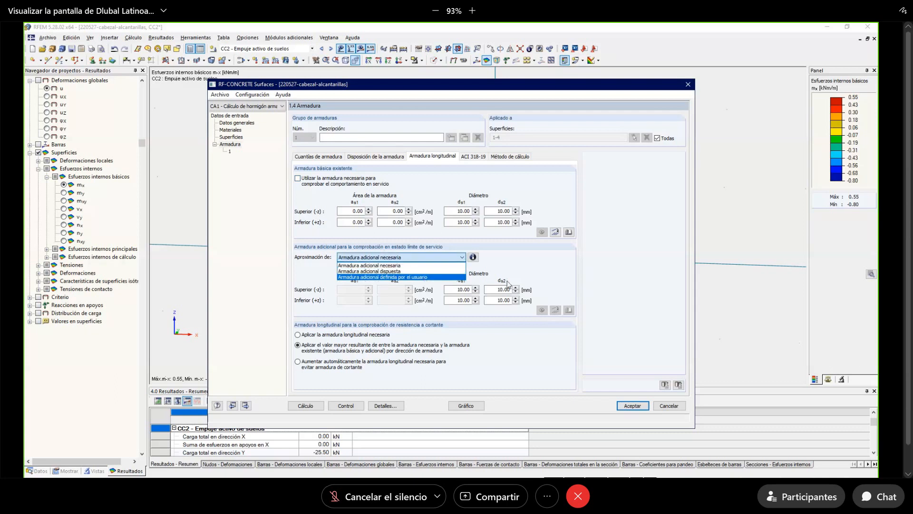
{"action": "left_click", "coordinate": [525, 278]}
{"action": "left_click", "coordinate": [473, 157]}
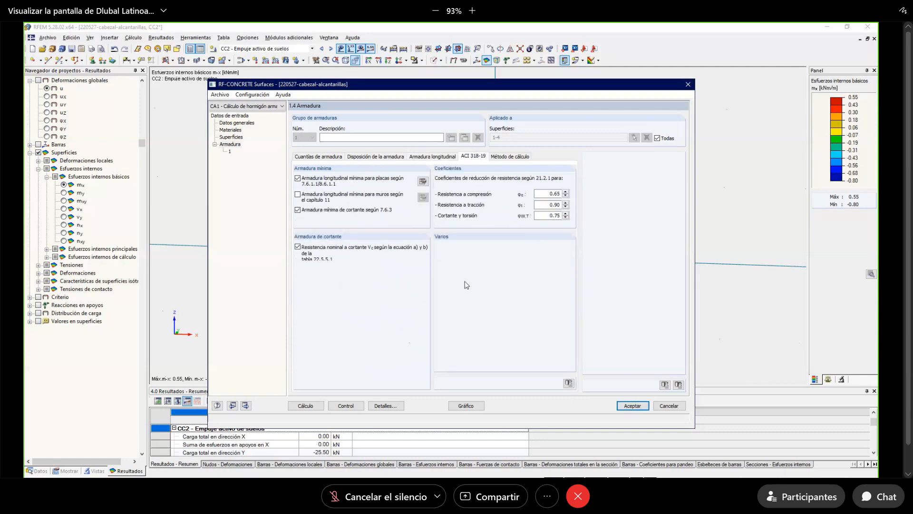
{"action": "left_click", "coordinate": [375, 156]}
{"action": "left_click", "coordinate": [333, 157]}
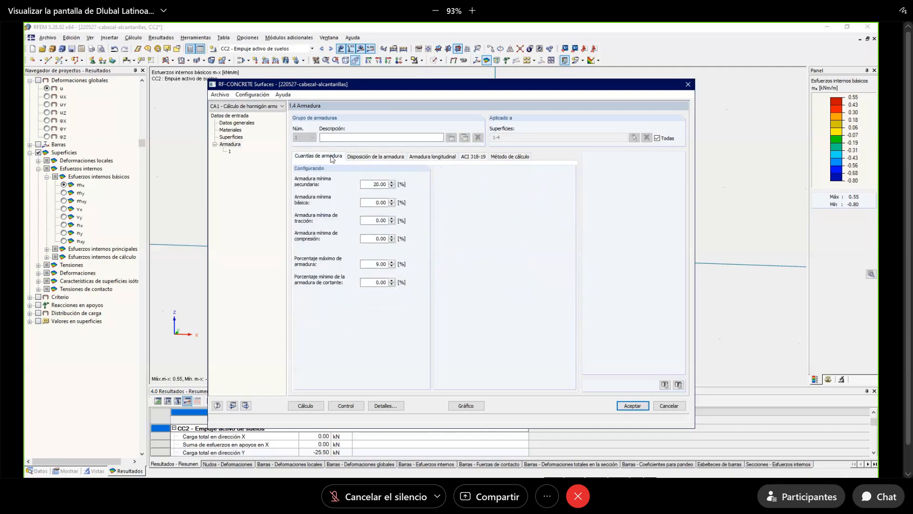
{"action": "left_click", "coordinate": [473, 157]}
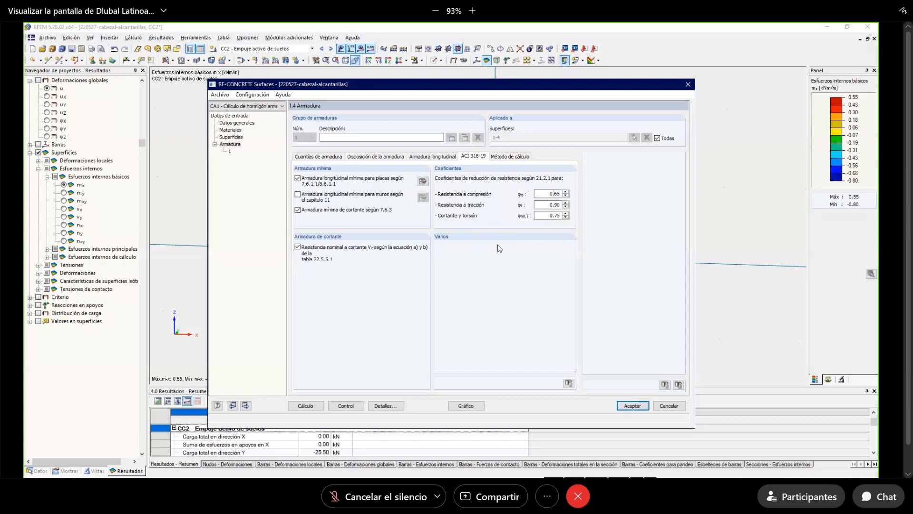
{"action": "left_click", "coordinate": [501, 158]}
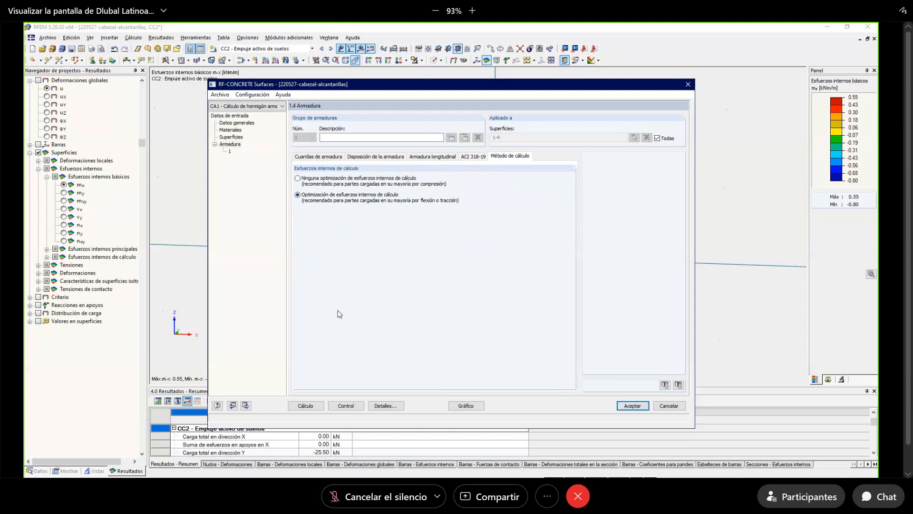
Run the concrete design calculation and show the required reinforcement by surface and by point.
{"action": "left_click", "coordinate": [303, 405]}
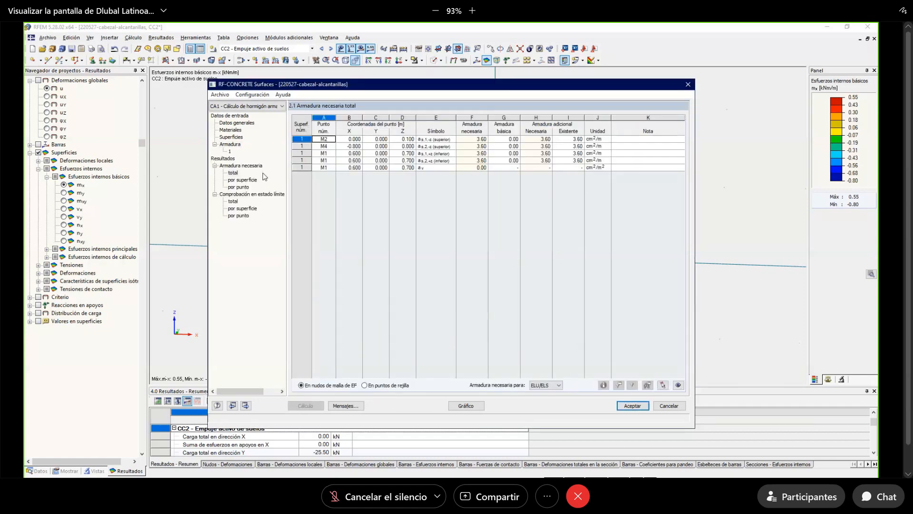
{"action": "left_click", "coordinate": [247, 181]}
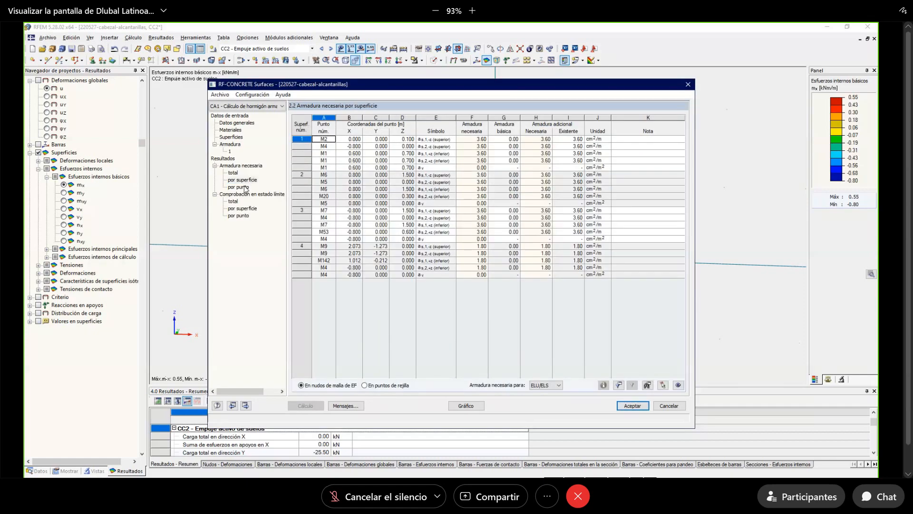
{"action": "left_click", "coordinate": [239, 187]}
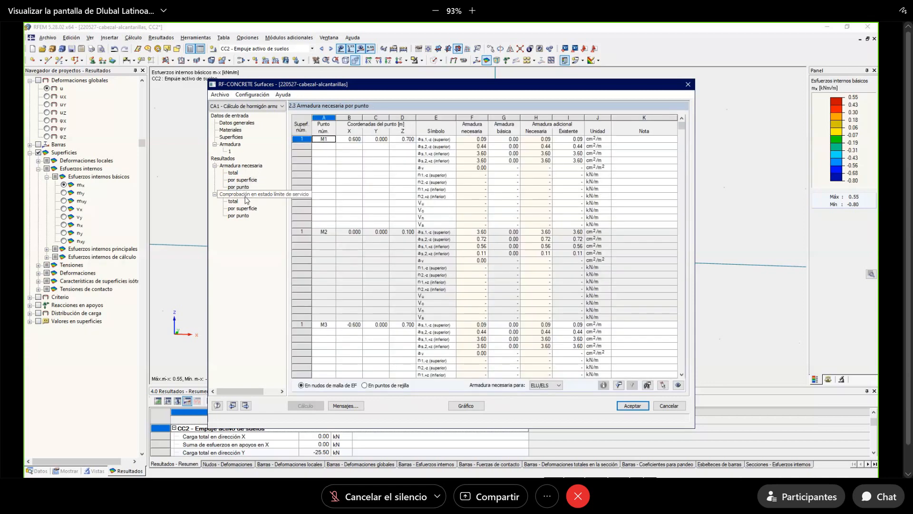
Examine the serviceability limit state check results in total, by surface and by point.
{"action": "left_click", "coordinate": [234, 201]}
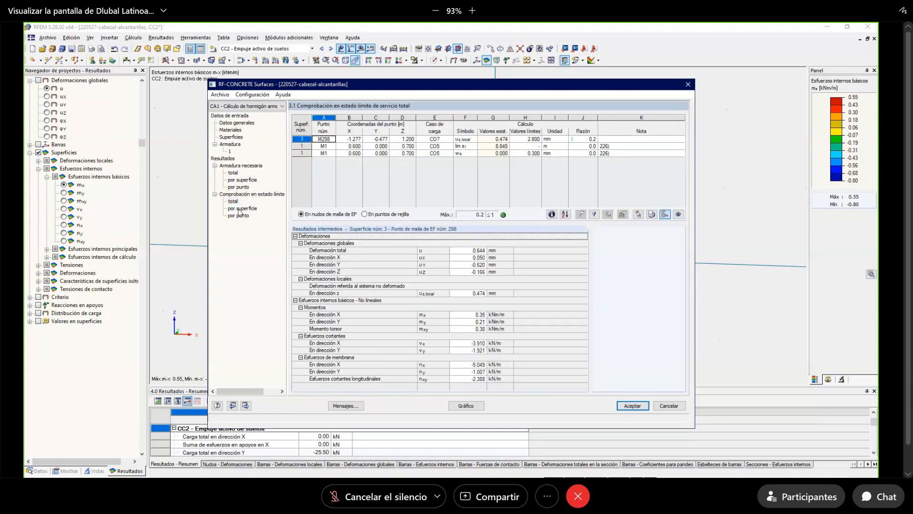
{"action": "left_click", "coordinate": [239, 210]}
{"action": "left_click", "coordinate": [240, 215]}
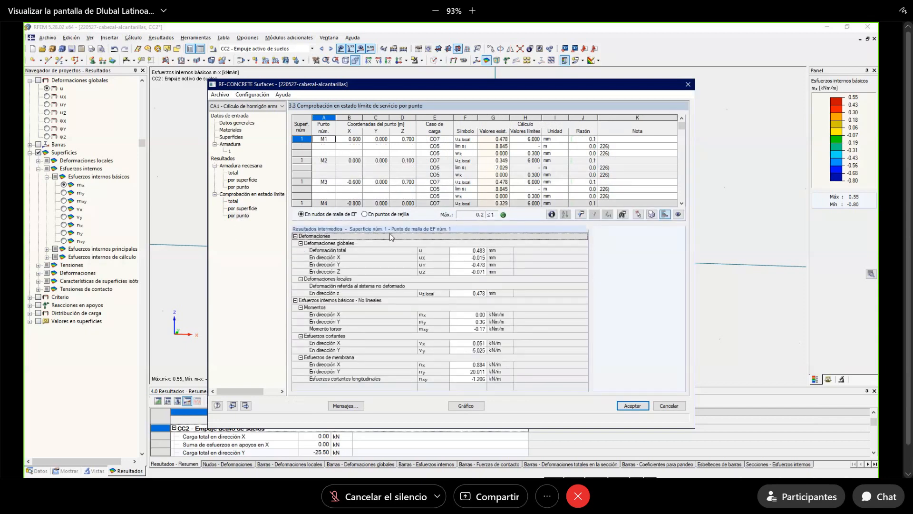
Accept the design module and display the RF-CONCRETE Surfaces CA1 required reinforcement results on the headwall model.
{"action": "left_click", "coordinate": [619, 405]}
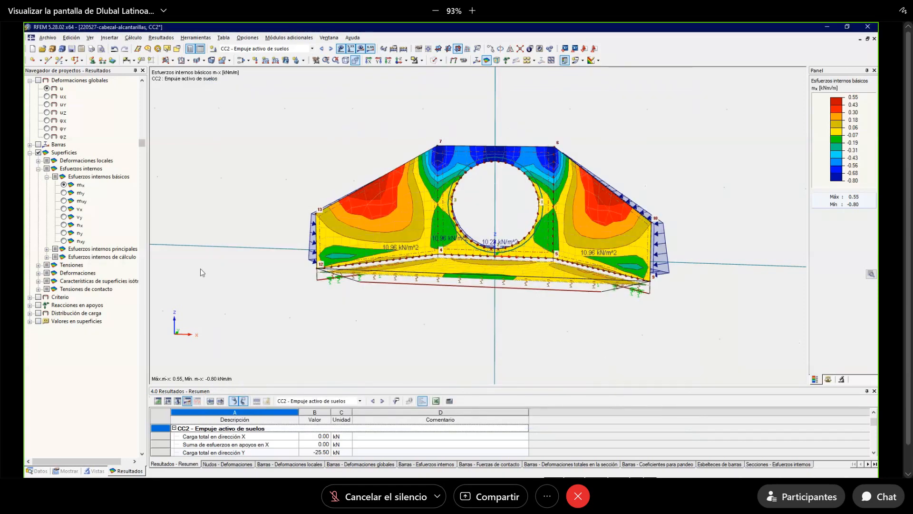
{"action": "left_click", "coordinate": [264, 48]}
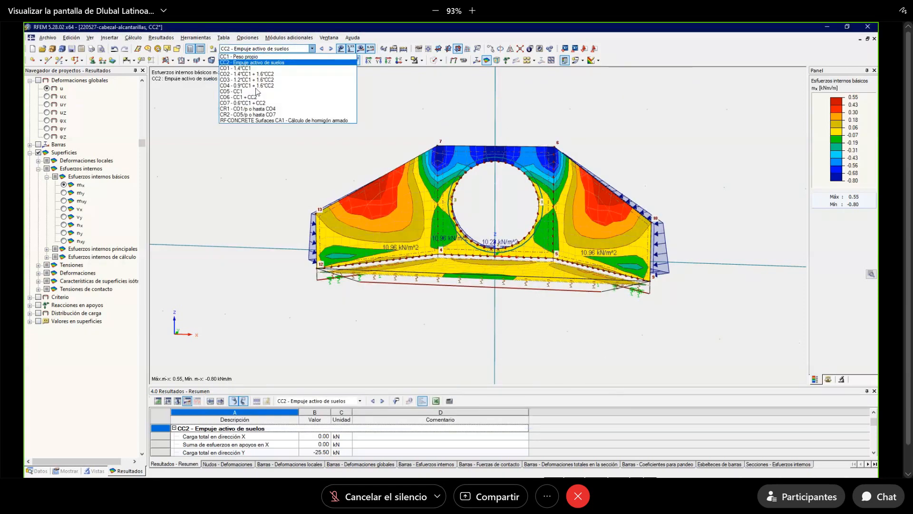
{"action": "left_click", "coordinate": [245, 121]}
{"action": "middle_click_drag", "start_coordinate": [458, 340], "coordinate": [366, 351], "text": "ctrl"}
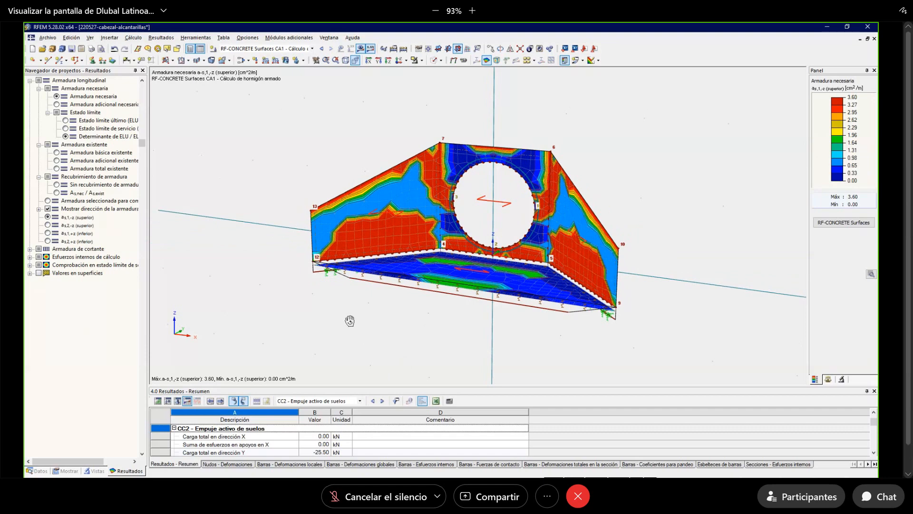
Show the headwall's top crack width wk,1,-z and expand the serviceability internal force and maximum bar spacing results.
{"action": "middle_click_drag", "start_coordinate": [343, 320], "coordinate": [461, 211], "text": "ctrl"}
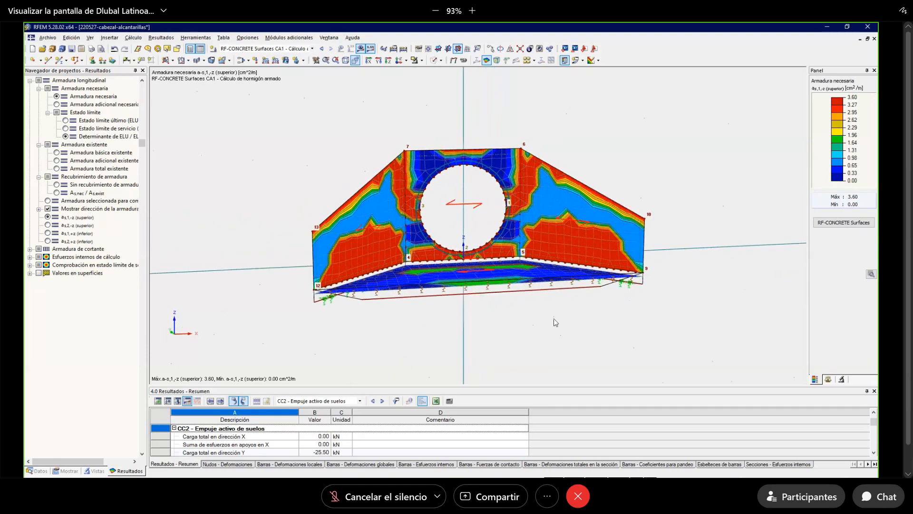
{"action": "middle_click_drag", "start_coordinate": [555, 341], "coordinate": [653, 332], "text": "ctrl"}
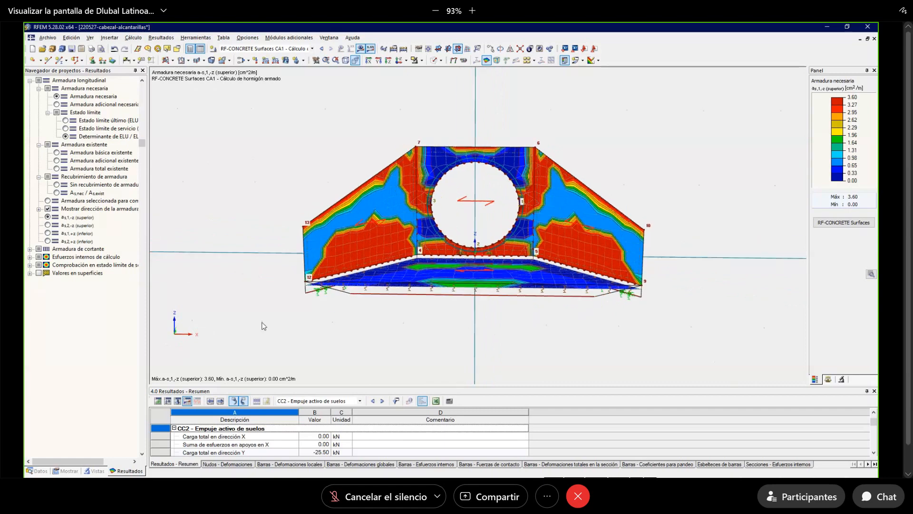
{"action": "left_click", "coordinate": [30, 265]}
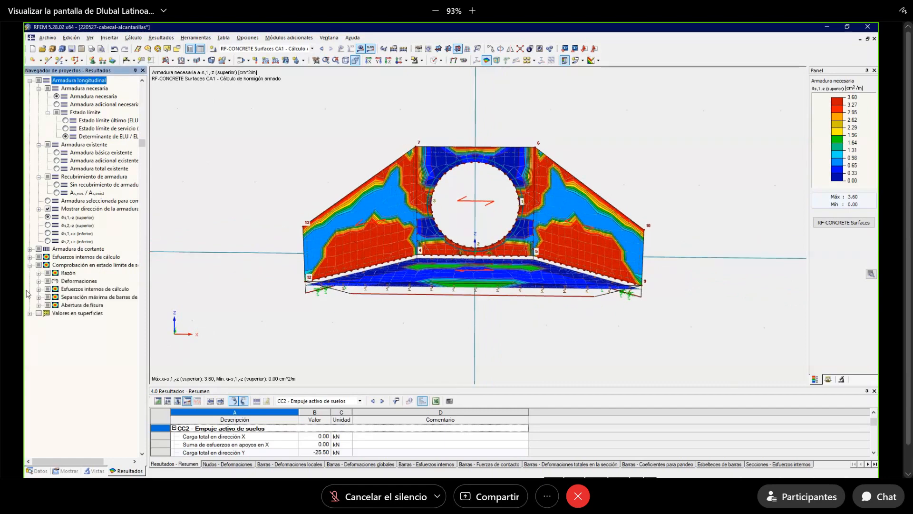
{"action": "left_click", "coordinate": [39, 305]}
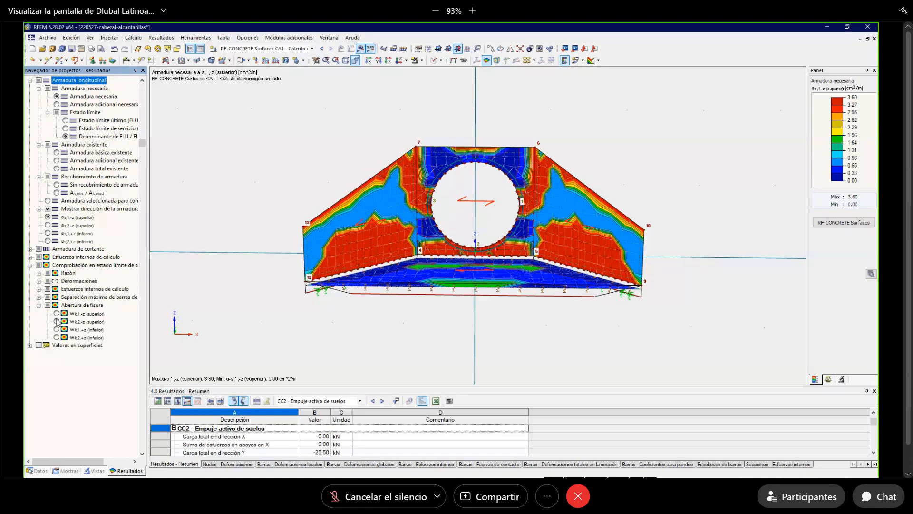
{"action": "left_click", "coordinate": [56, 313]}
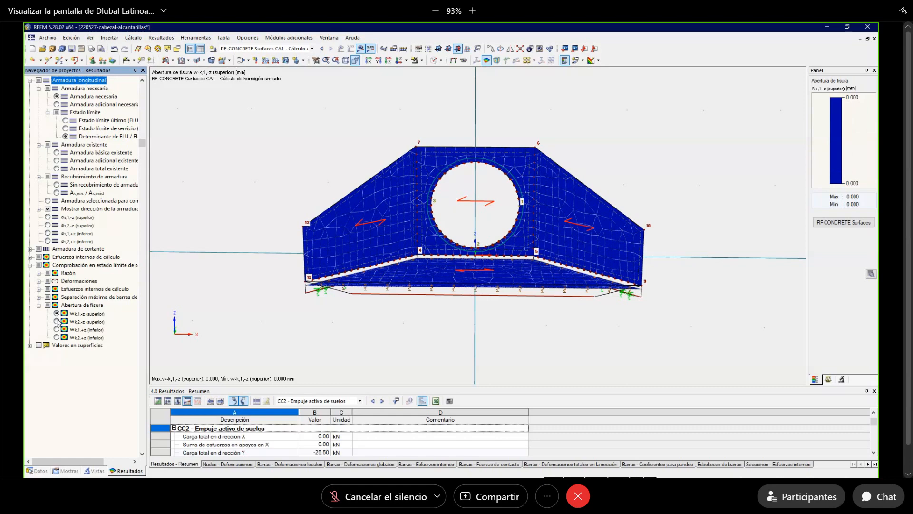
{"action": "left_click", "coordinate": [39, 289]}
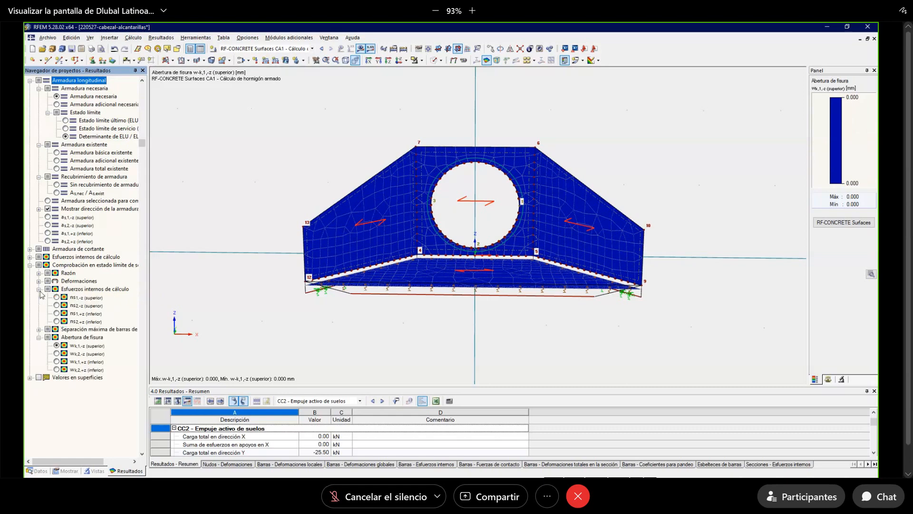
{"action": "left_click", "coordinate": [39, 330]}
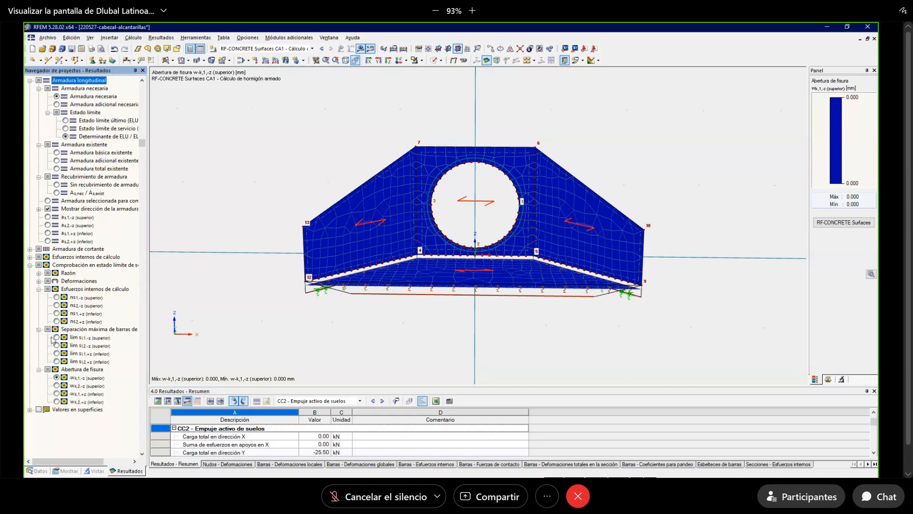
Show the additional required reinforcement, going through the ultimate and serviceability options and ending on the governing ULS/SLS envelope.
{"action": "left_click", "coordinate": [96, 104]}
{"action": "left_click", "coordinate": [65, 120]}
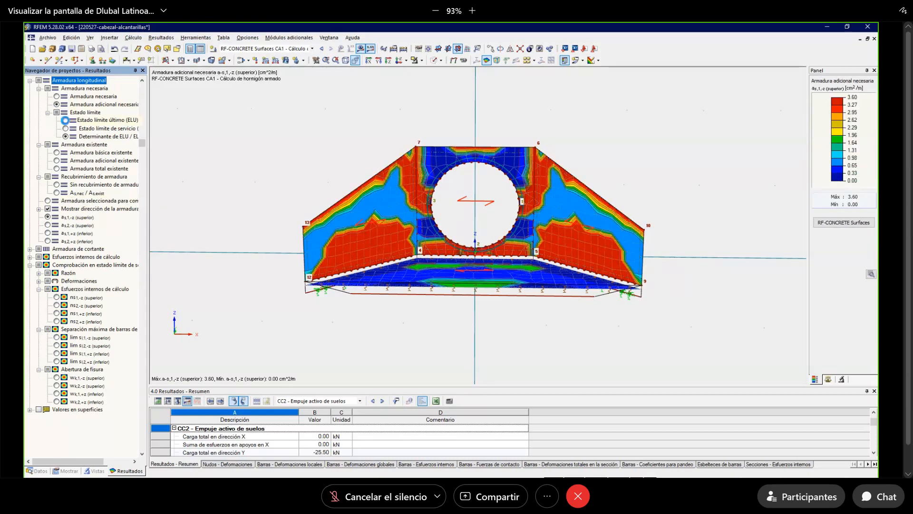
{"action": "left_click", "coordinate": [65, 127]}
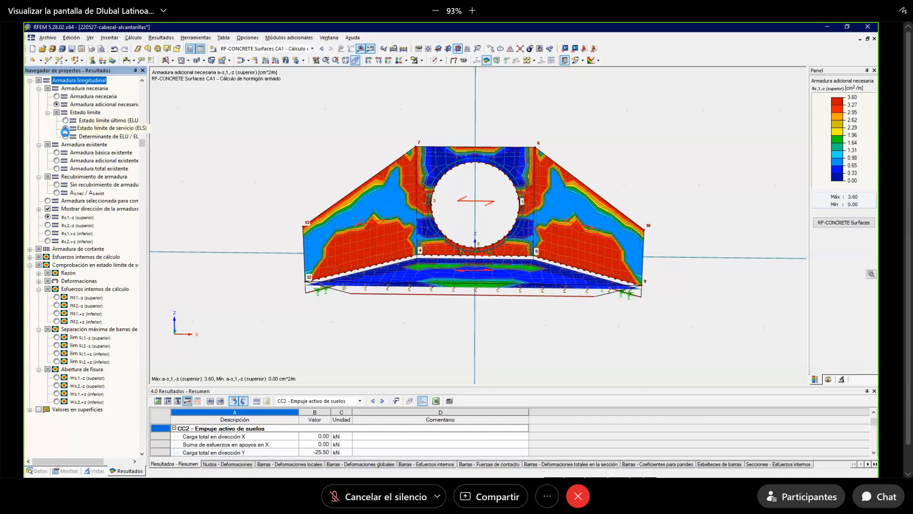
{"action": "left_click", "coordinate": [65, 137]}
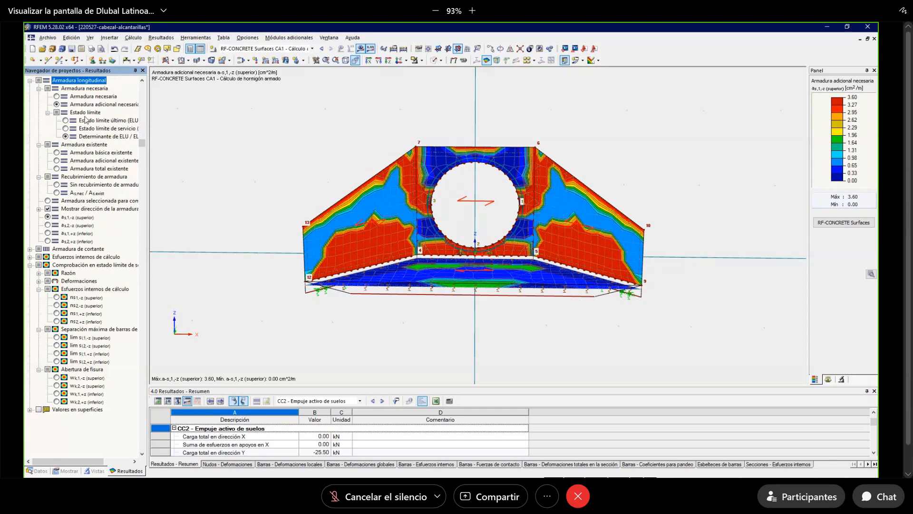
{"action": "middle_click_drag", "start_coordinate": [712, 149], "coordinate": [574, 176], "text": "ctrl"}
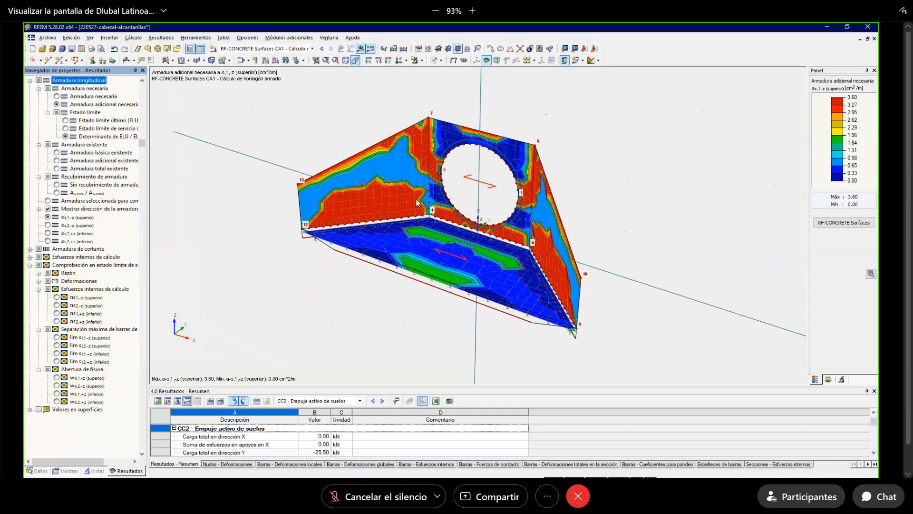
{"action": "middle_click_drag", "start_coordinate": [342, 212], "coordinate": [395, 192], "text": "ctrl"}
{"action": "right_click", "coordinate": [384, 100]}
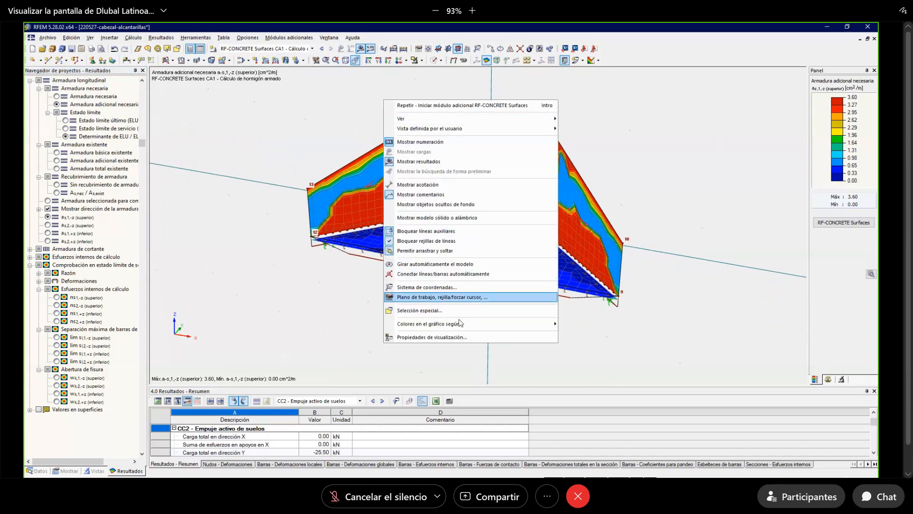
{"action": "mouse_move", "coordinate": [547, 323]}
{"action": "left_click", "coordinate": [265, 263]}
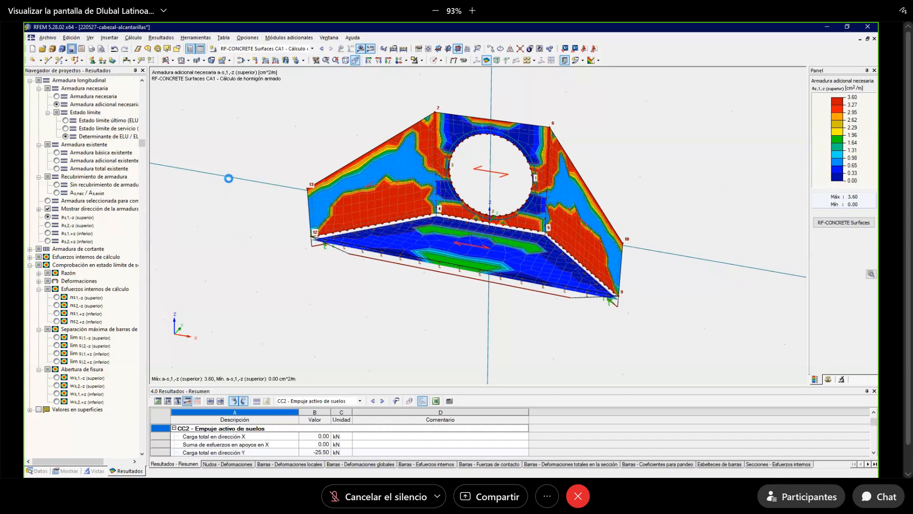
Switch the headwall model to the solid display to show its walls, slab and foundation beams.
{"action": "scroll", "coordinate": [229, 178], "scroll_direction": "down", "scroll_amount": 2}
{"action": "middle_click_drag", "start_coordinate": [230, 178], "coordinate": [290, 237]}
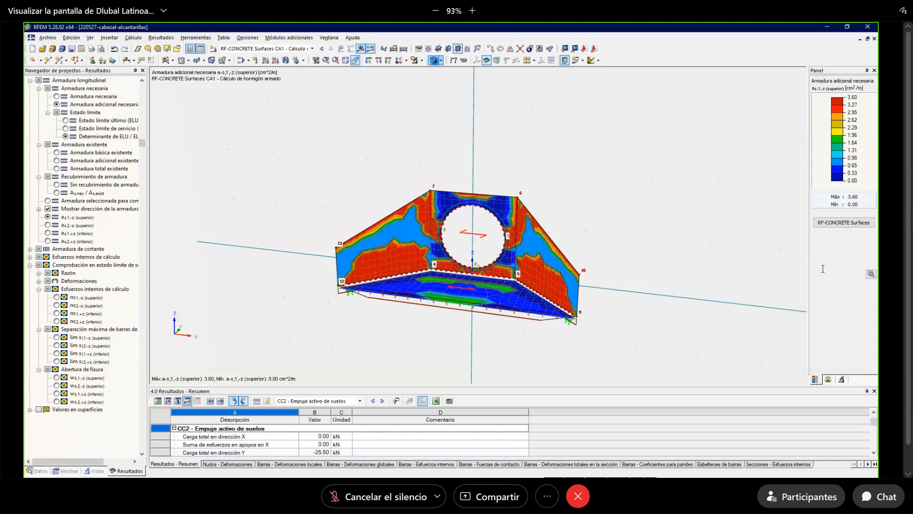
{"action": "left_click", "coordinate": [434, 60]}
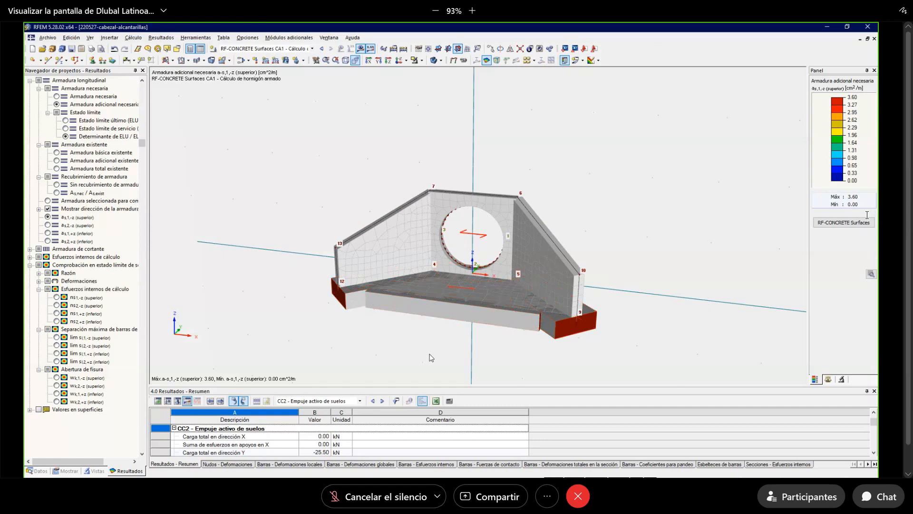
{"action": "middle_click_drag", "start_coordinate": [399, 339], "coordinate": [397, 325]}
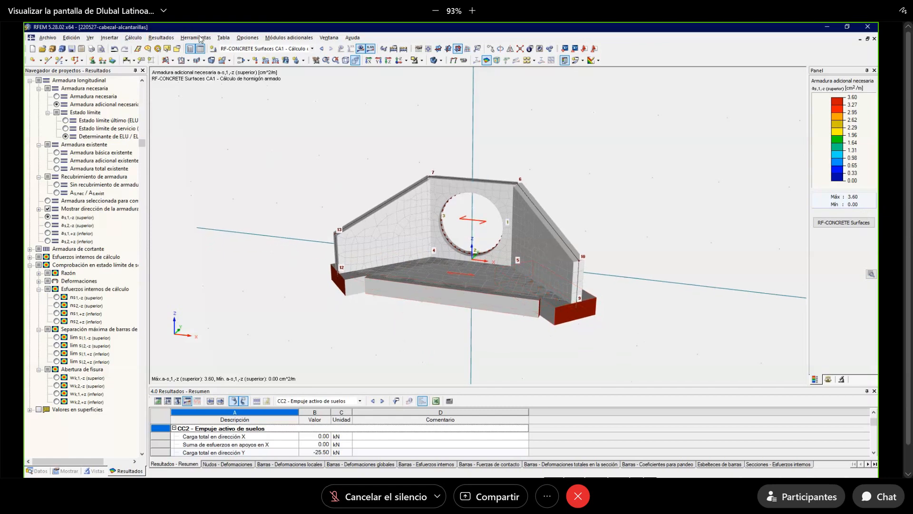
Start the RF-CONCRETE Members module and assign combinations CO1 to CO4 to the strength limit state design.
{"action": "left_click", "coordinate": [288, 38]}
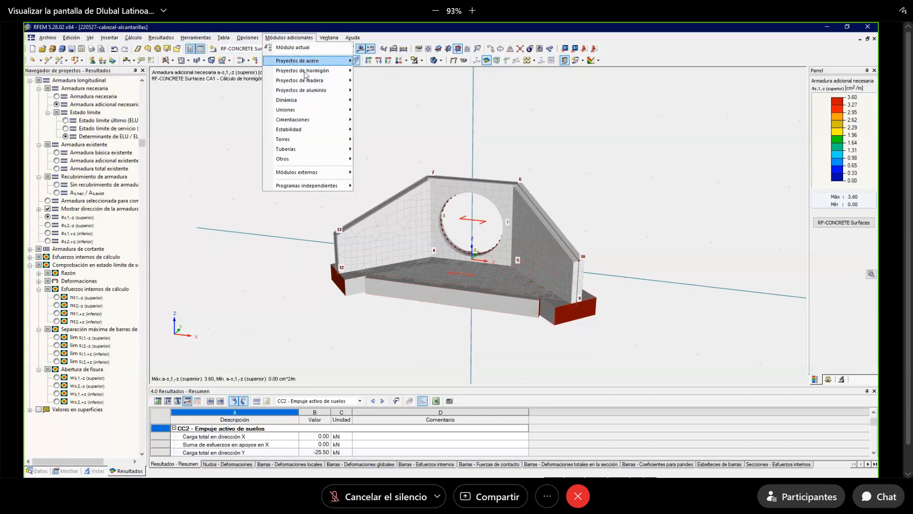
{"action": "mouse_move", "coordinate": [308, 72]}
{"action": "left_click", "coordinate": [411, 81]}
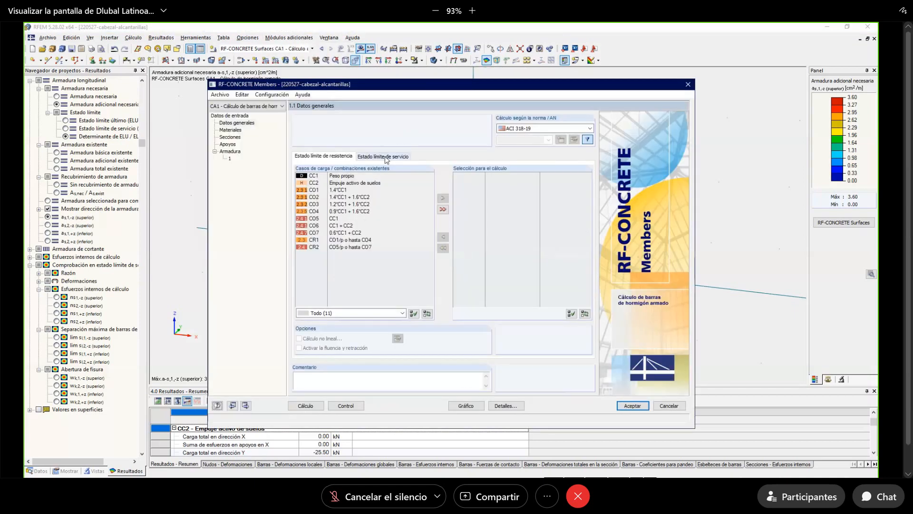
{"action": "left_click", "coordinate": [351, 191]}
{"action": "left_click", "coordinate": [351, 212], "text": "shift"}
{"action": "left_click", "coordinate": [442, 199]}
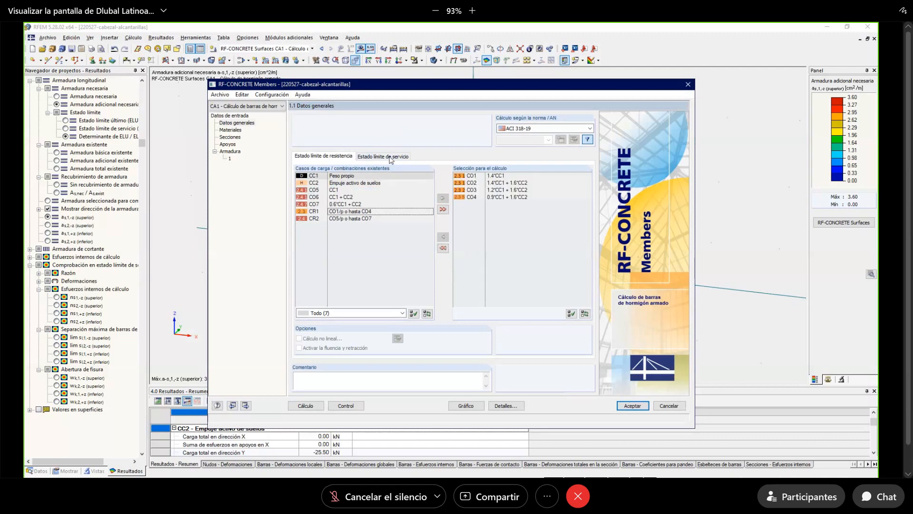
Assign combinations CO5 to CO7 to the serviceability limit state design of the concrete members.
{"action": "left_click", "coordinate": [383, 157]}
{"action": "left_click", "coordinate": [347, 219]}
{"action": "left_click", "coordinate": [347, 233], "text": "shift"}
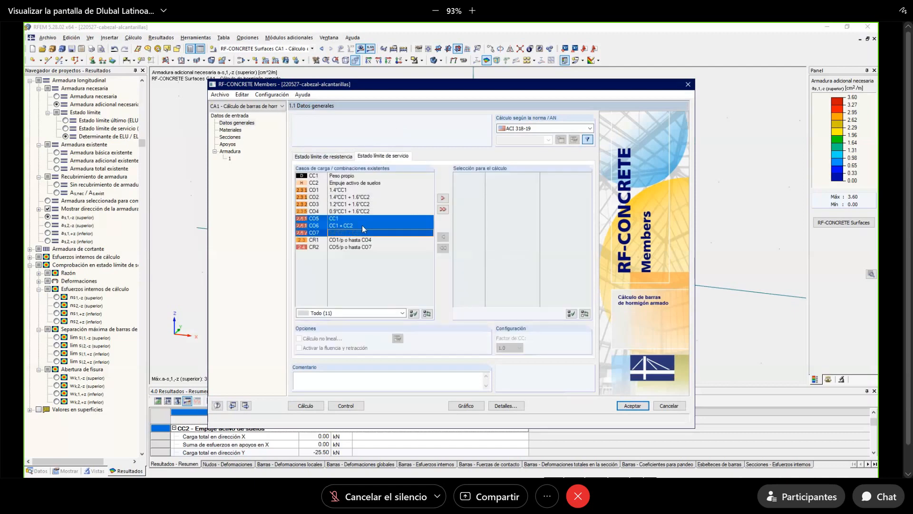
{"action": "left_click", "coordinate": [443, 198]}
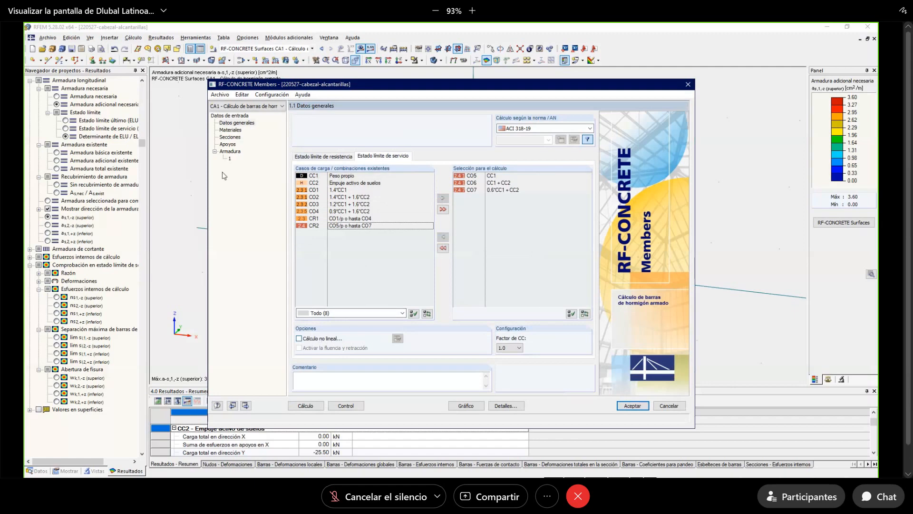
Review the concrete members' materials, the rectangular cross-sections and the support data.
{"action": "left_click", "coordinate": [230, 130]}
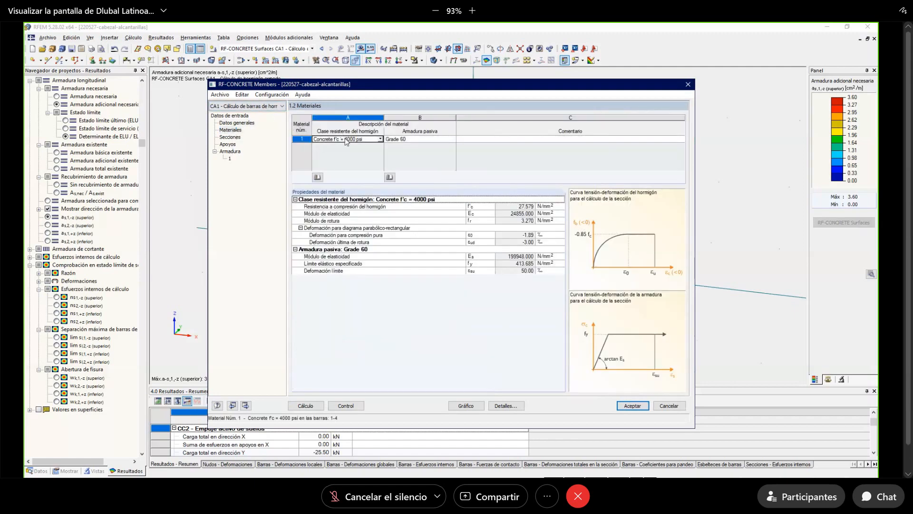
{"action": "left_click", "coordinate": [229, 97]}
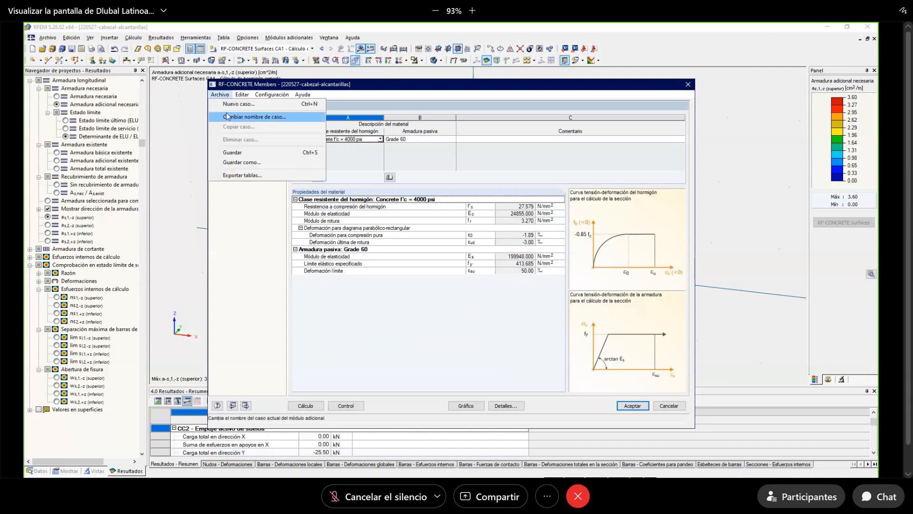
{"action": "left_click", "coordinate": [260, 256]}
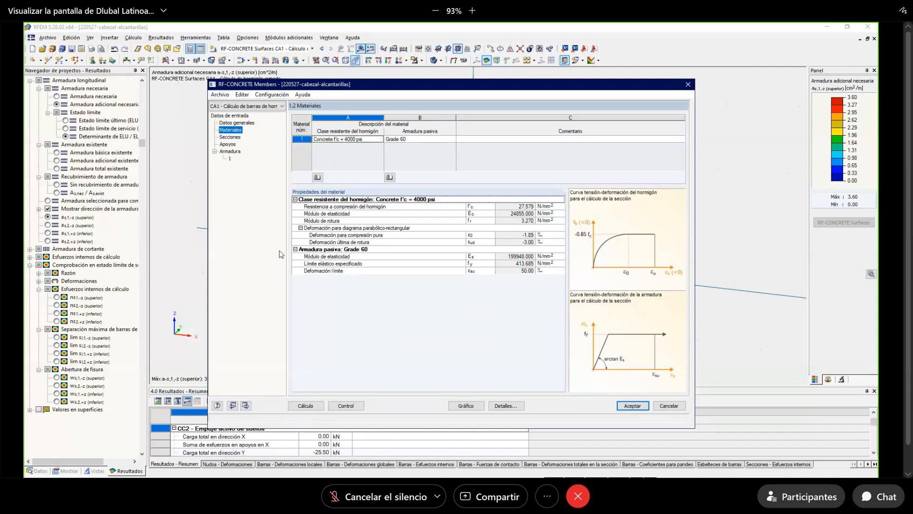
{"action": "left_click", "coordinate": [230, 137]}
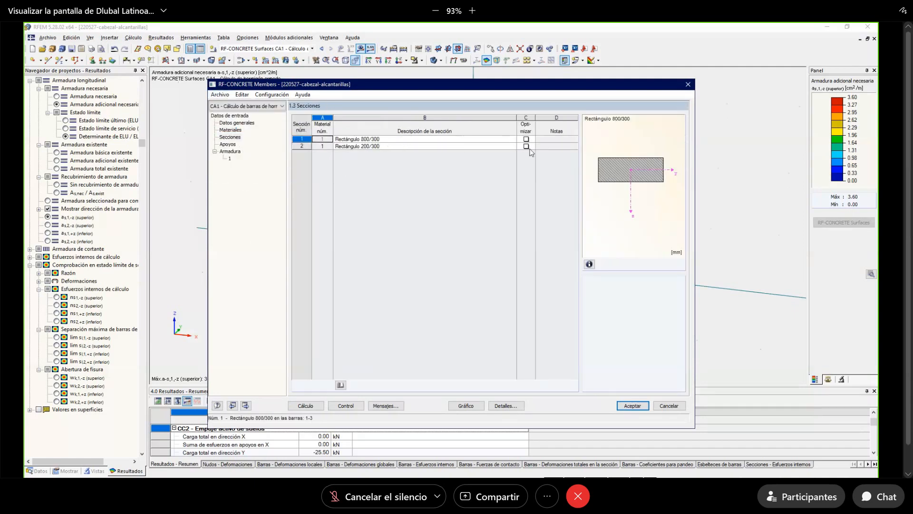
{"action": "left_click", "coordinate": [397, 141]}
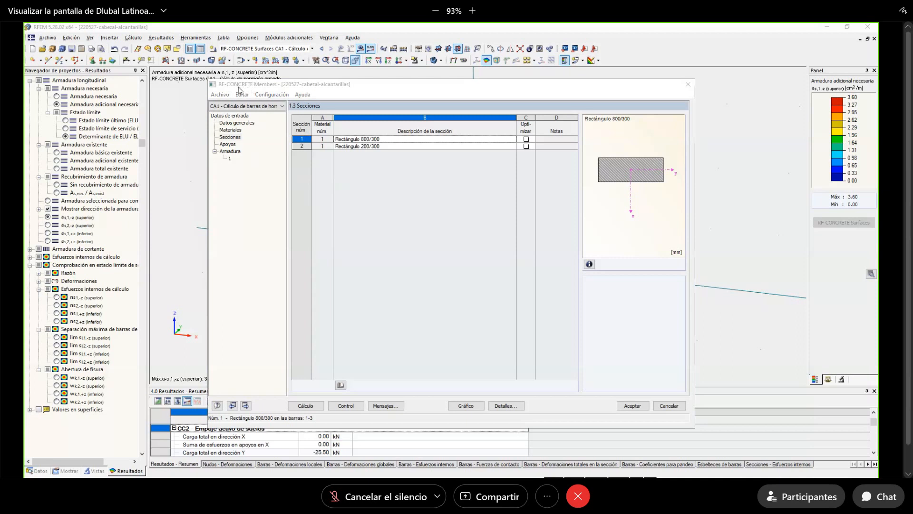
{"action": "left_click", "coordinate": [227, 144]}
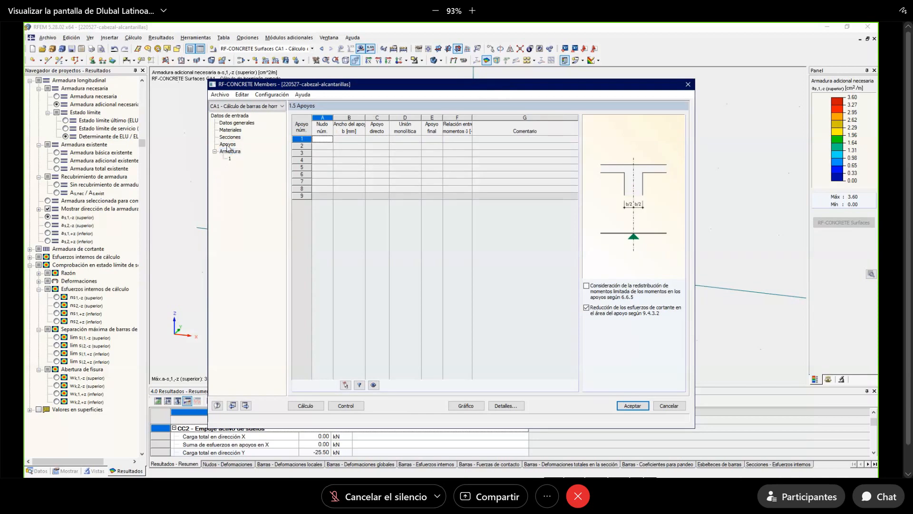
Restrict reinforcement group 1 to members 1-3 by picking the foundation beams in the model.
{"action": "left_click", "coordinate": [231, 152]}
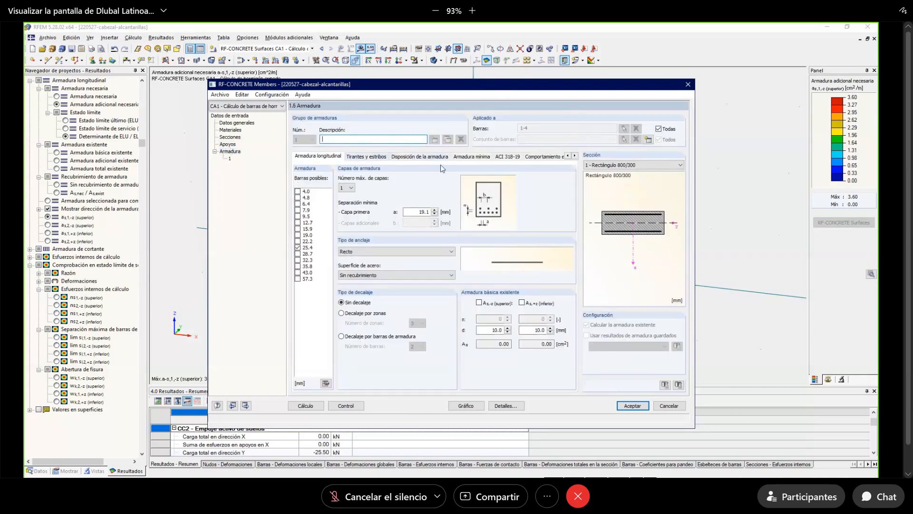
{"action": "left_click", "coordinate": [659, 129]}
{"action": "left_click", "coordinate": [636, 128]}
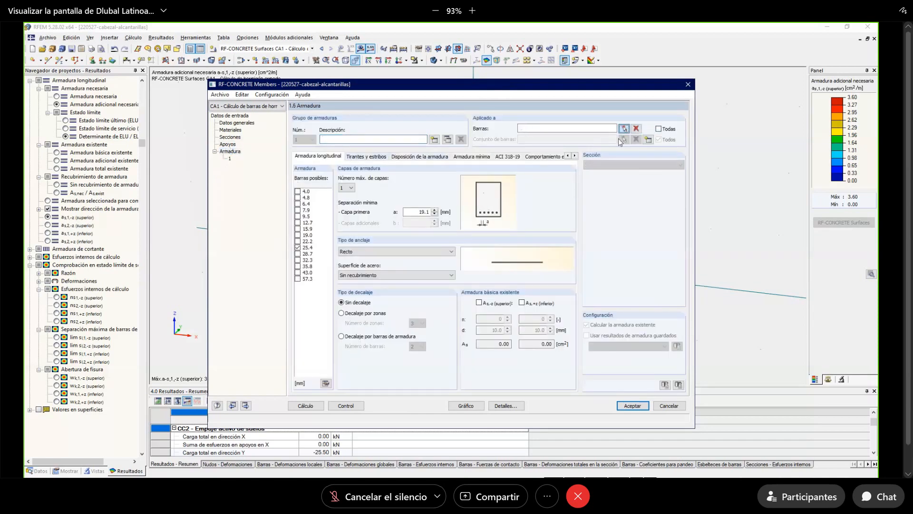
{"action": "left_click", "coordinate": [541, 288]}
{"action": "left_click", "coordinate": [382, 271]}
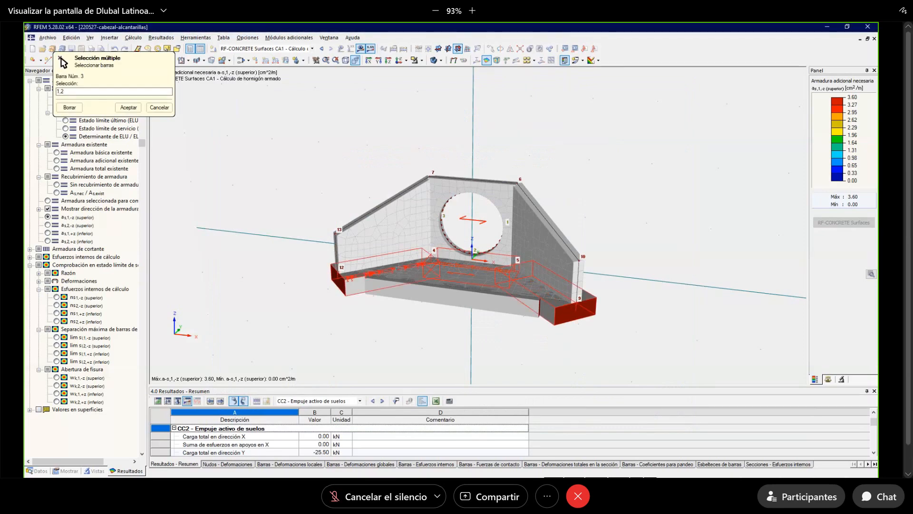
{"action": "left_click", "coordinate": [131, 109]}
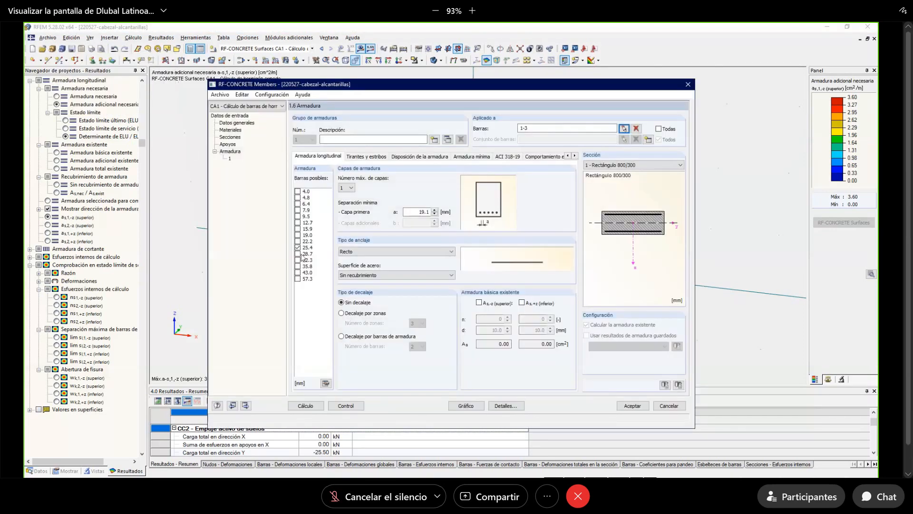
Replace the possible longitudinal bar diameters with 10, 12, 16 and 20 mm, and enable the 10 mm bar.
{"action": "left_click", "coordinate": [326, 383]}
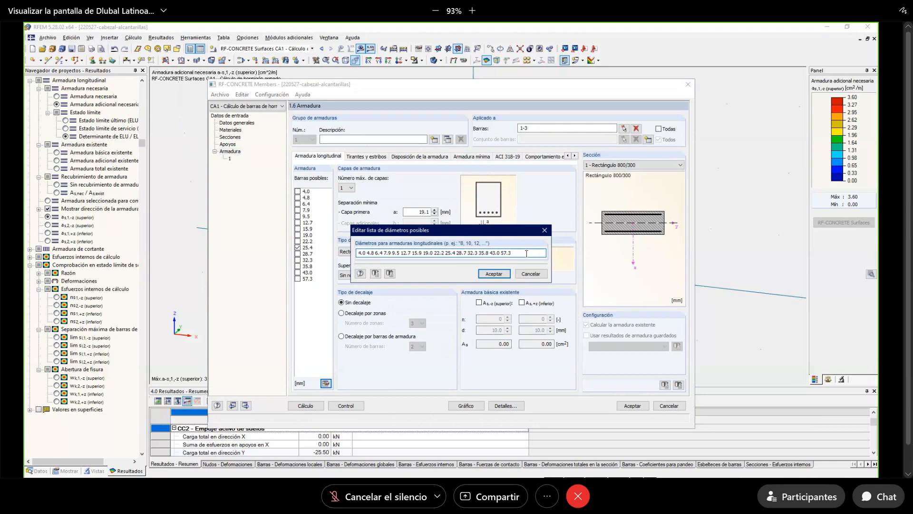
{"action": "key", "text": "ctrl+a"}
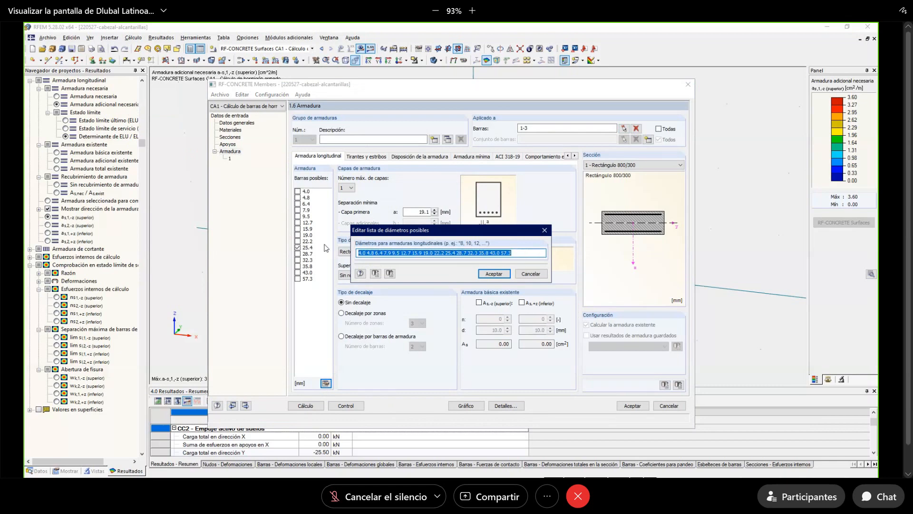
{"action": "type", "text": "10.0 "}
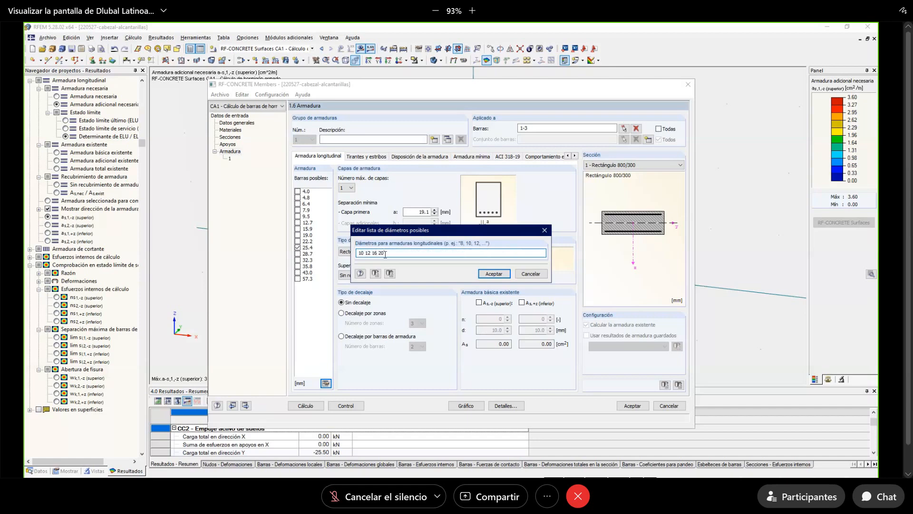
{"action": "type", "text": "12.0 16.0 20"}
{"action": "left_click", "coordinate": [494, 273]}
{"action": "left_click", "coordinate": [298, 192]}
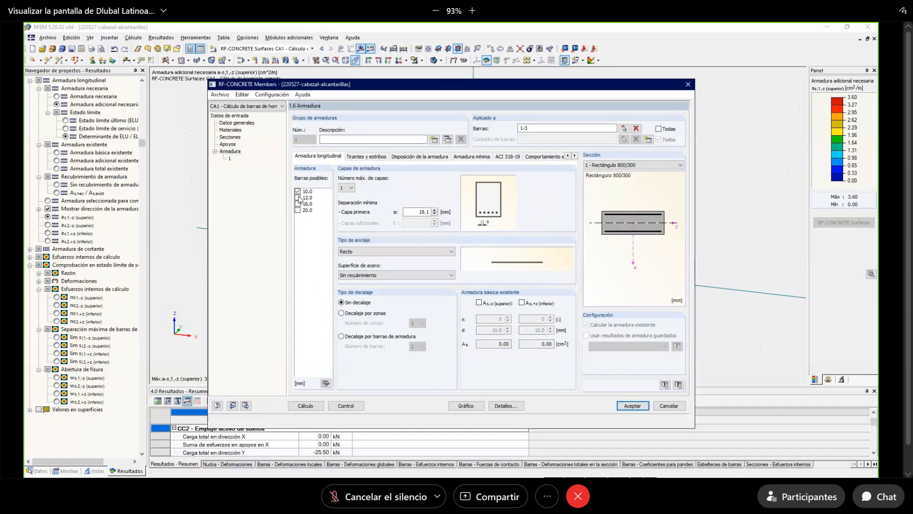
Enable the 12, 16 and 20 mm longitudinal bars as possible diameters too.
{"action": "left_click", "coordinate": [298, 198]}
{"action": "left_click", "coordinate": [298, 203]}
{"action": "left_click", "coordinate": [298, 210]}
Show the possible reinforcing bars by size number instead of diameter, and restore the display by diameter.
{"action": "left_click", "coordinate": [260, 96]}
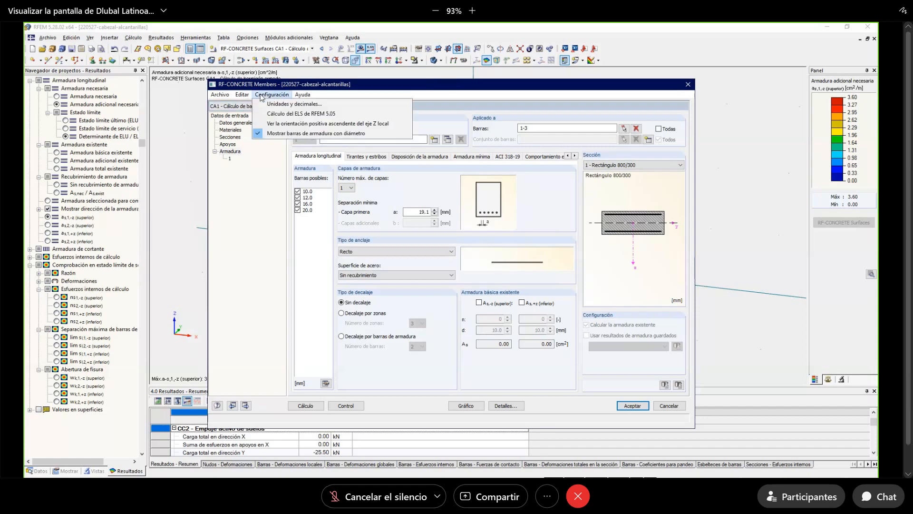
{"action": "left_click", "coordinate": [307, 133]}
{"action": "left_click", "coordinate": [438, 276]}
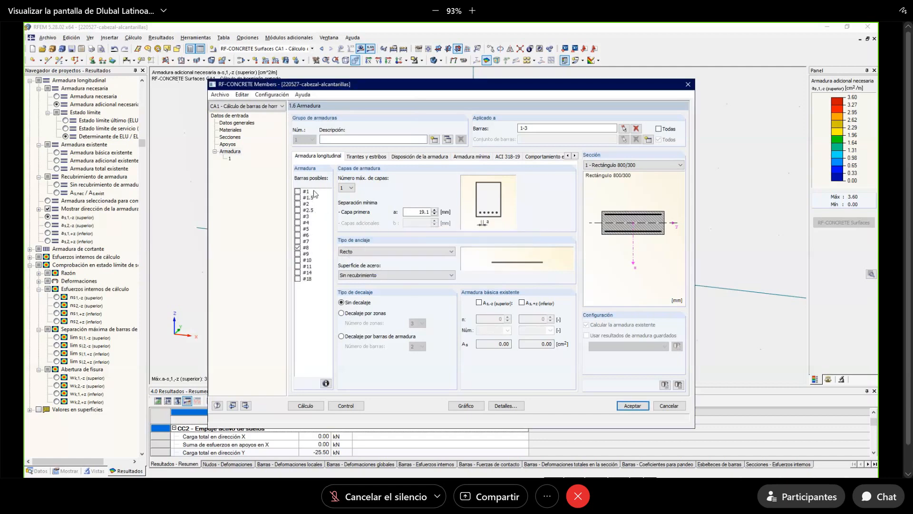
{"action": "left_click", "coordinate": [285, 96]}
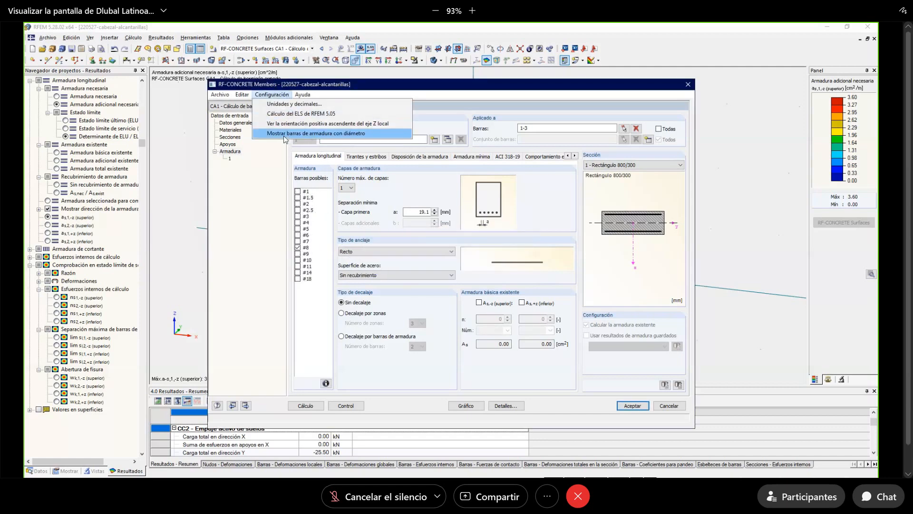
{"action": "left_click", "coordinate": [285, 133]}
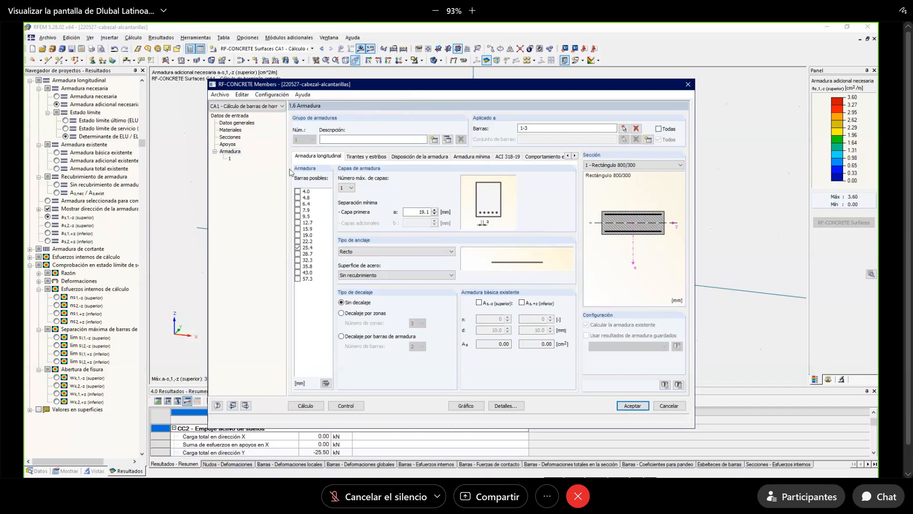
Redefine the possible longitudinal bar diameters as 10, 12, 16 and 20 mm, and enable all four.
{"action": "left_click", "coordinate": [326, 384]}
{"action": "key", "text": "ctrl+a"}
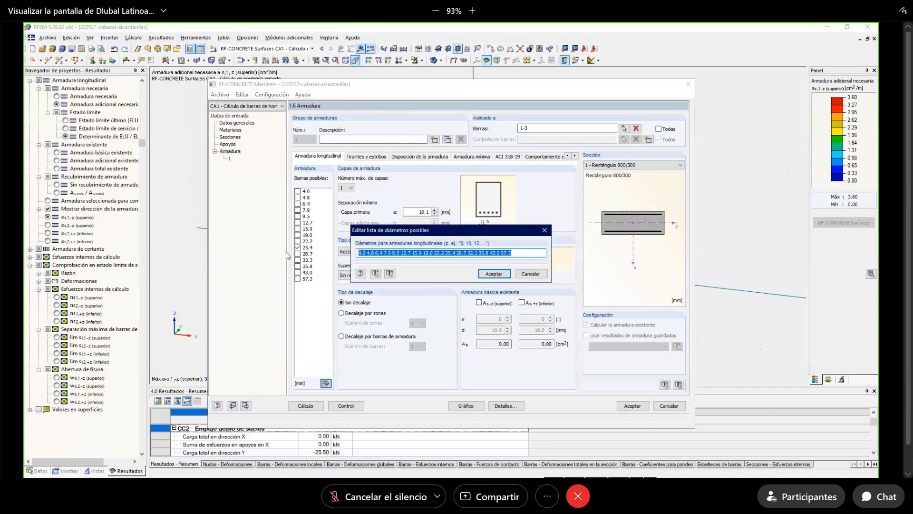
{"action": "type", "text": "10 12"}
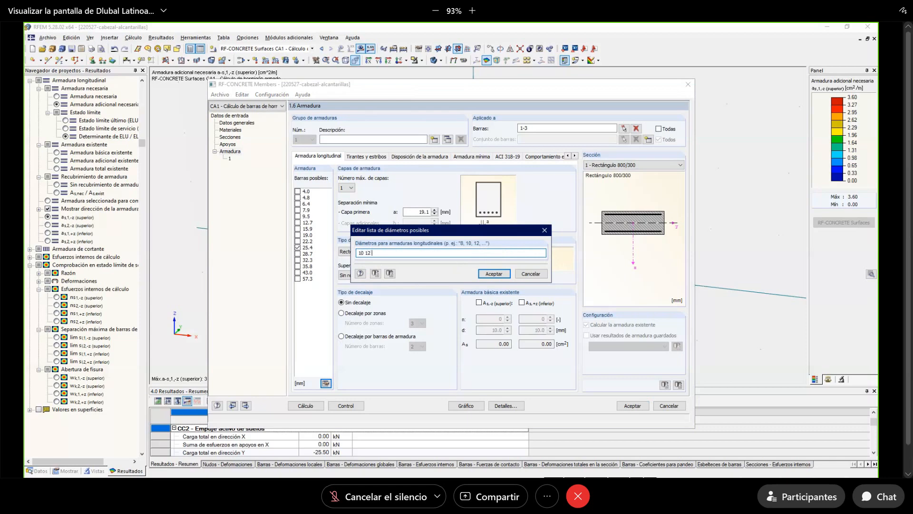
{"action": "type", "text": "0.0 12.0 16.0 20"}
{"action": "left_click", "coordinate": [494, 274]}
{"action": "left_click", "coordinate": [298, 191]}
{"action": "left_click", "coordinate": [298, 198]}
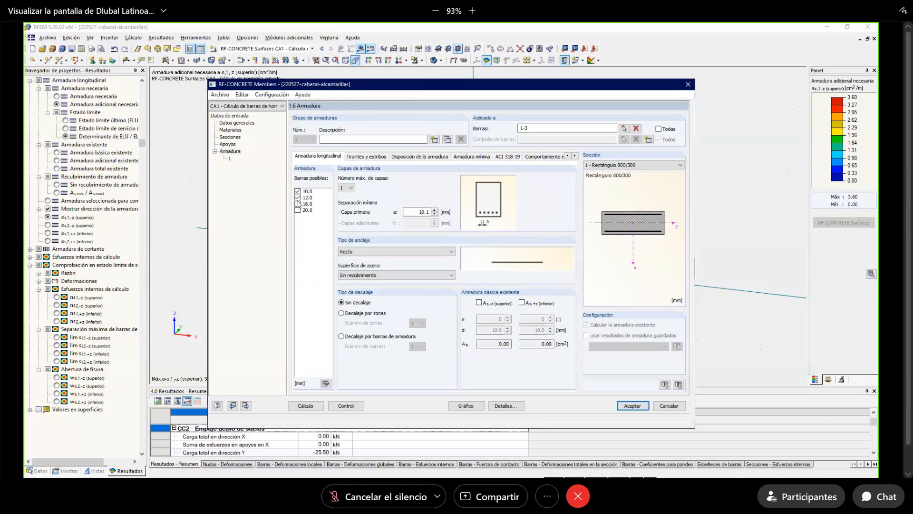
{"action": "left_click", "coordinate": [297, 203]}
{"action": "left_click", "coordinate": [297, 210]}
Keep the basic reinforcement off, and give the longitudinal bars hook anchorage (Gancho) and a first-layer minimum spacing of 20 mm.
{"action": "left_click", "coordinate": [479, 303]}
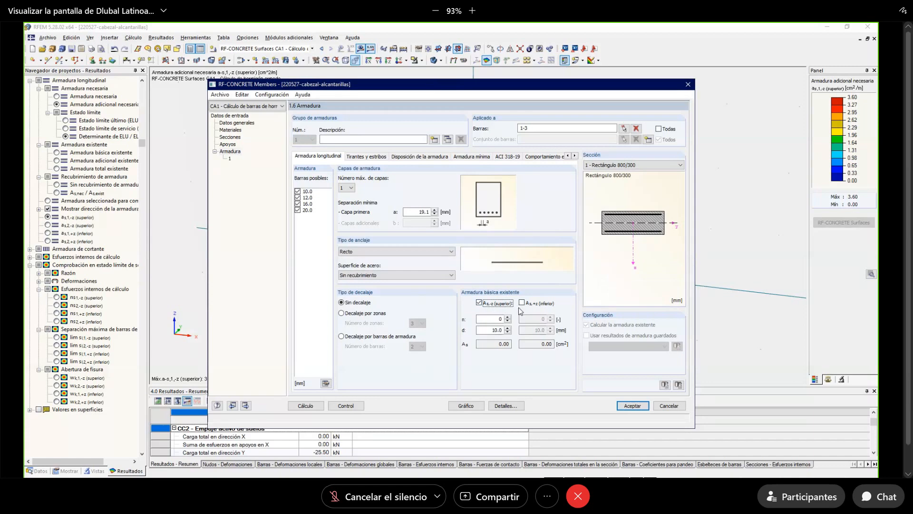
{"action": "left_click", "coordinate": [497, 304]}
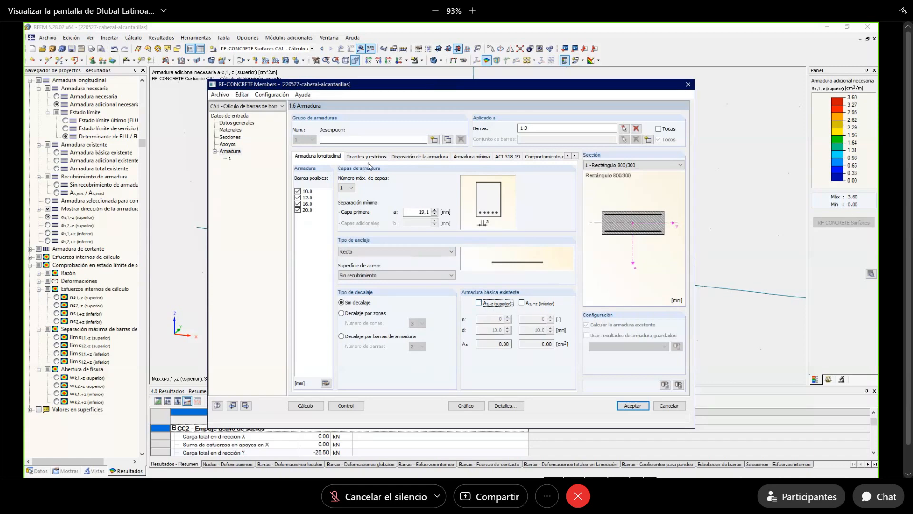
{"action": "left_click", "coordinate": [380, 252]}
{"action": "left_click", "coordinate": [374, 271]}
{"action": "double_click", "coordinate": [422, 212]}
{"action": "type", "text": "20"}
{"action": "key", "text": "Tab"}
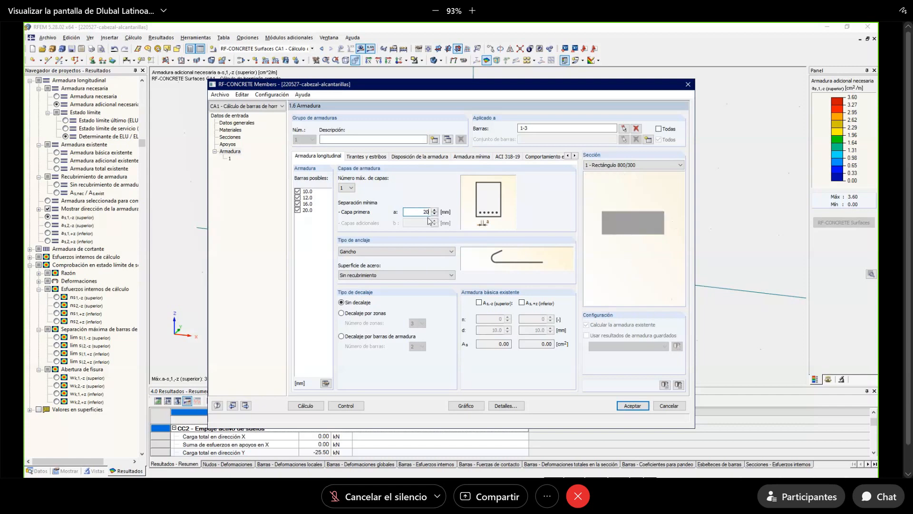
Replace the possible stirrup diameters with 6, 8 and 10 mm, and enable all three.
{"action": "left_click", "coordinate": [368, 156]}
{"action": "left_click", "coordinate": [325, 384]}
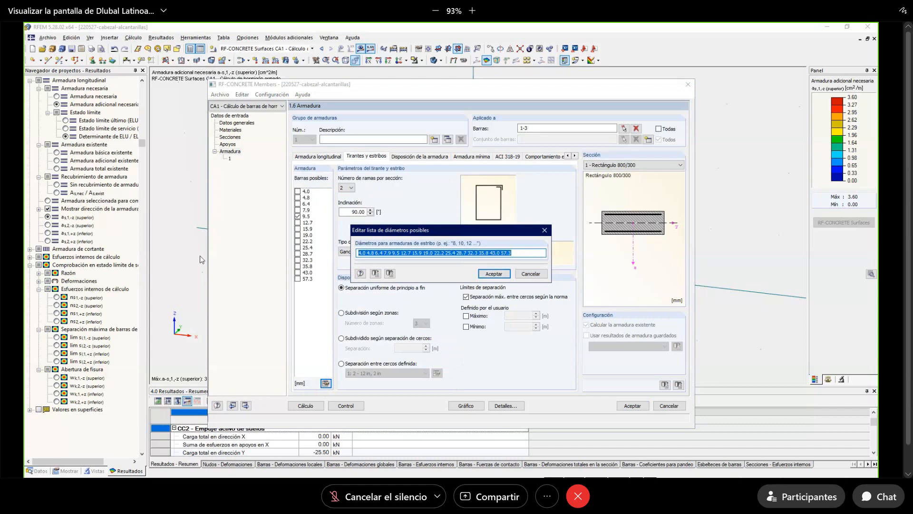
{"action": "type", "text": "6 8 10"}
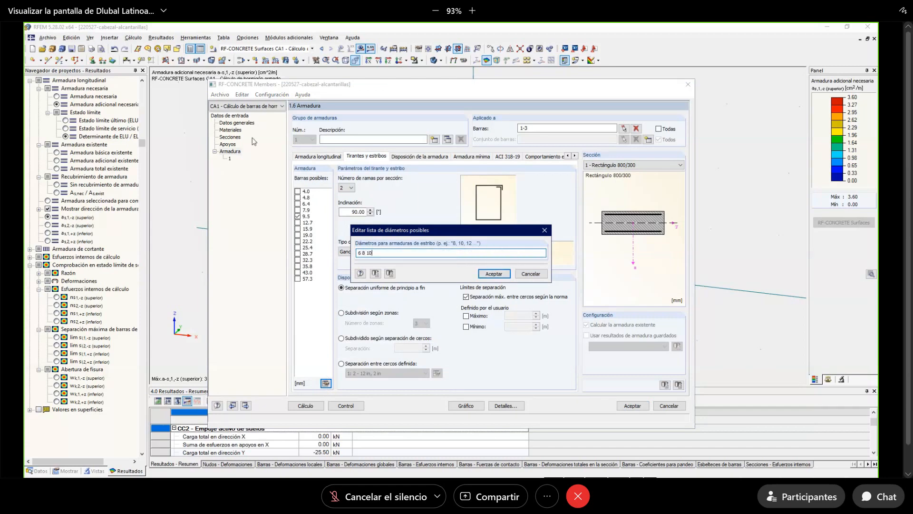
{"action": "left_click", "coordinate": [486, 275]}
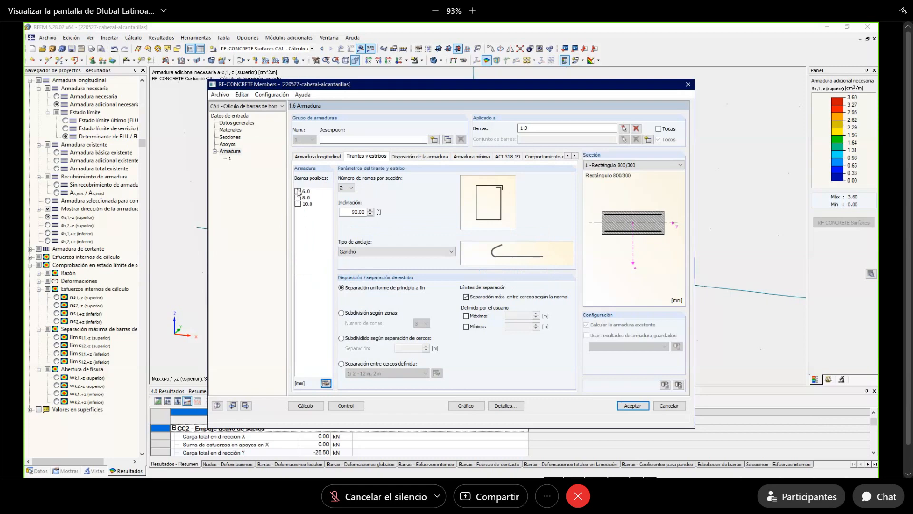
{"action": "left_click", "coordinate": [297, 191]}
{"action": "left_click", "coordinate": [297, 197]}
{"action": "left_click", "coordinate": [298, 203]}
Try the zone-based, spacing-based and defined stirrup spacing layouts, and return to uniform spacing from start to end.
{"action": "left_click", "coordinate": [389, 313]}
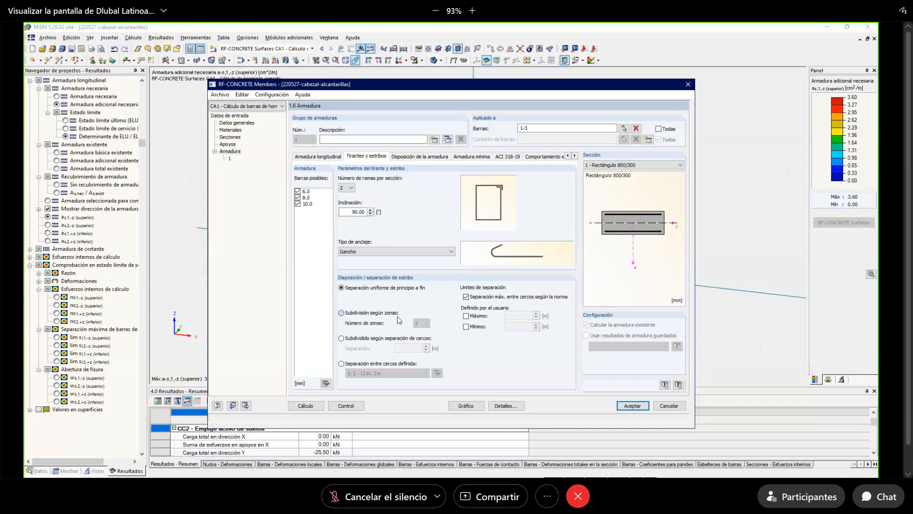
{"action": "left_click", "coordinate": [366, 338]}
{"action": "left_click", "coordinate": [373, 365]}
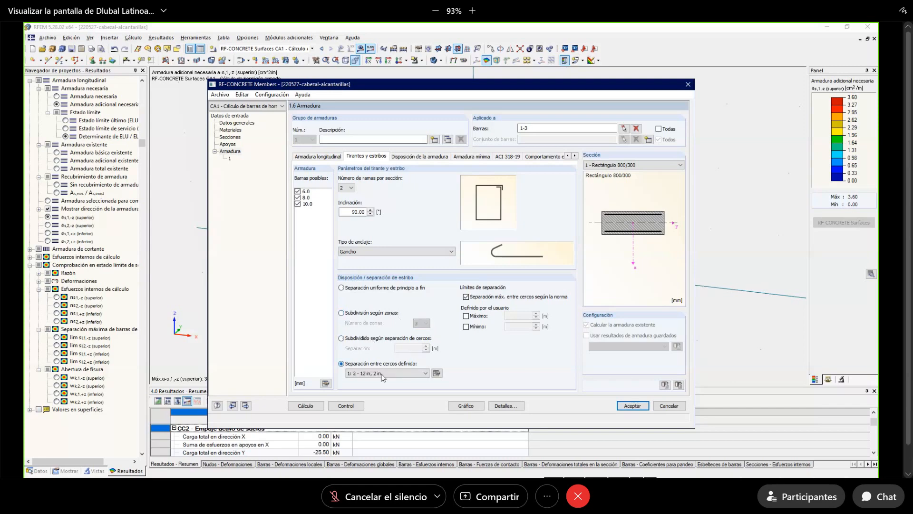
{"action": "left_click", "coordinate": [383, 290]}
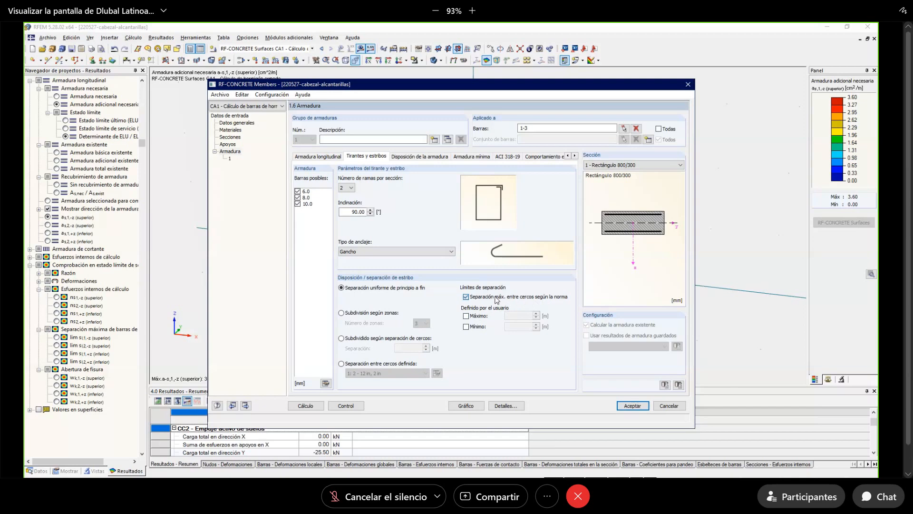
Try a user-defined maximum stirrup spacing of 0.150 m, restore the limit according to the standard, and look through the anchorage types.
{"action": "left_click", "coordinate": [497, 300]}
{"action": "left_click", "coordinate": [478, 316]}
{"action": "type", "text": "0.150"}
{"action": "left_click", "coordinate": [525, 297]}
{"action": "left_click", "coordinate": [466, 316]}
{"action": "left_click", "coordinate": [405, 252]}
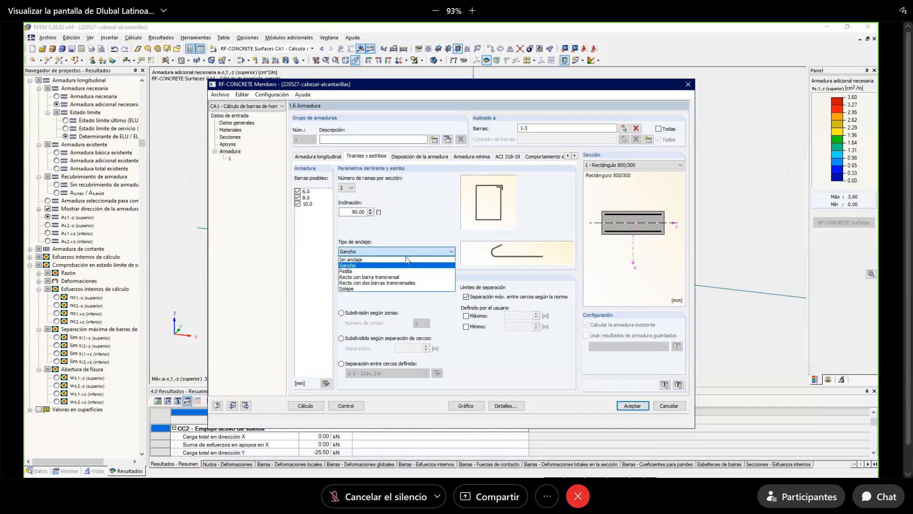
{"action": "left_click", "coordinate": [407, 241]}
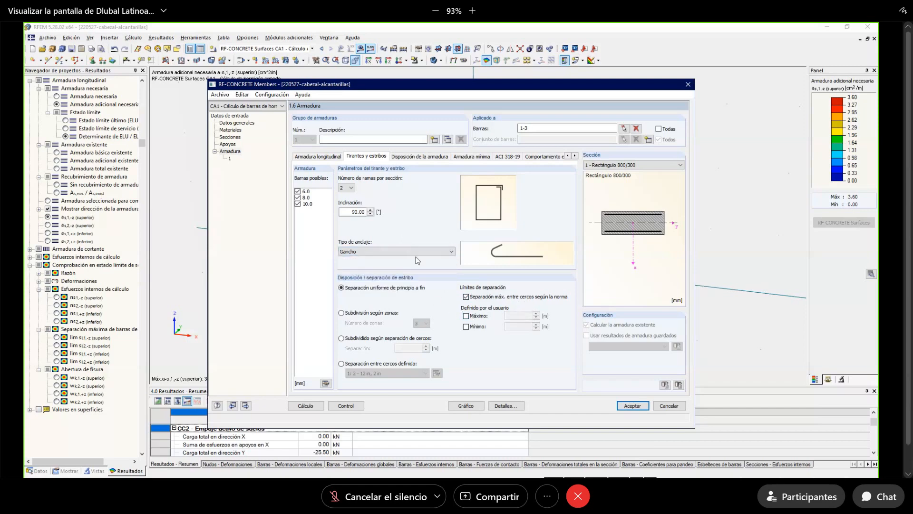
Set the concrete cover to 20 mm on all sides, and distribute the reinforcement uniformly around the section (Uniformemente circundante).
{"action": "left_click", "coordinate": [433, 159]}
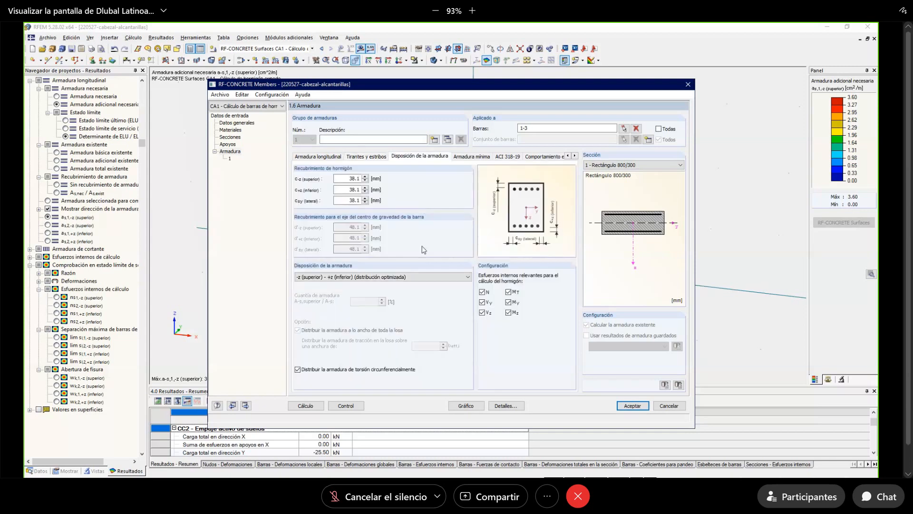
{"action": "left_click", "coordinate": [339, 178]}
{"action": "left_click_drag", "start_coordinate": [339, 178], "coordinate": [360, 179]}
{"action": "type", "text": "20"}
{"action": "key", "text": "Tab"}
{"action": "left_click", "coordinate": [435, 276]}
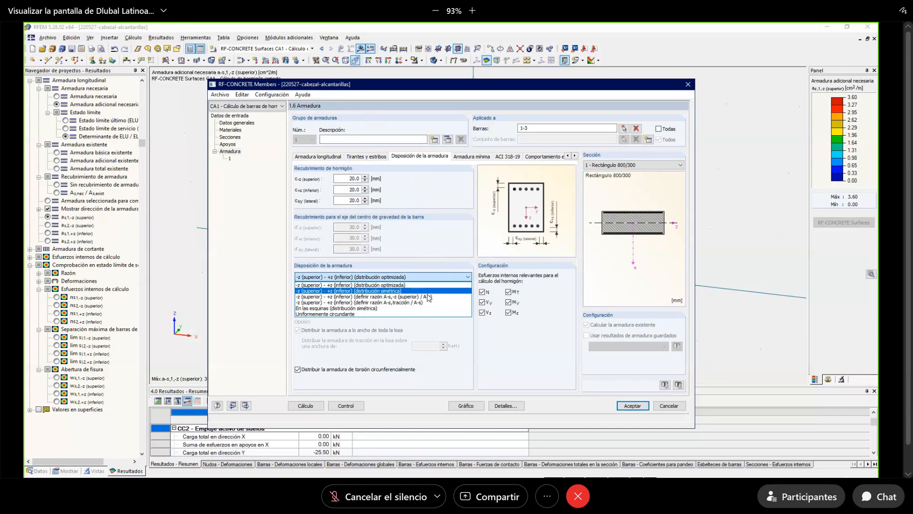
{"action": "left_click", "coordinate": [363, 313]}
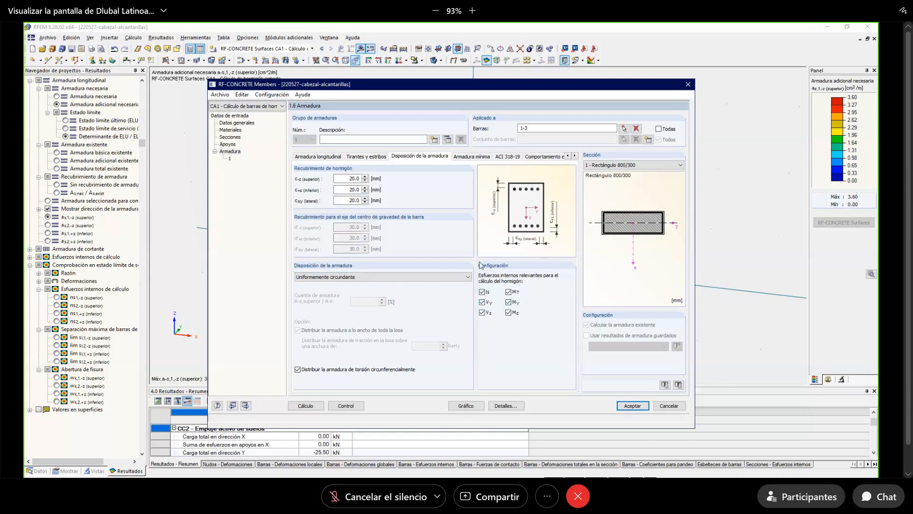
Review the minimum reinforcement and ACI 318-19 settings, and calculate the concrete member design.
{"action": "left_click", "coordinate": [474, 157]}
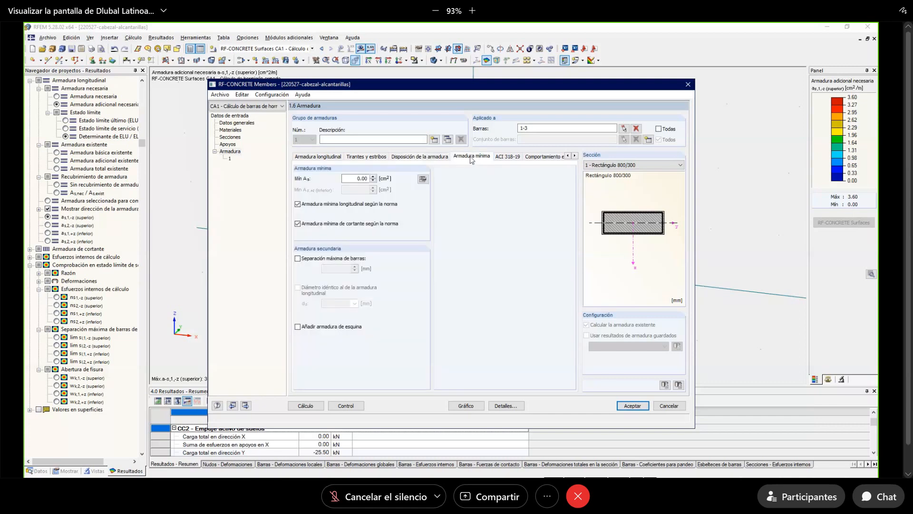
{"action": "left_click", "coordinate": [504, 159]}
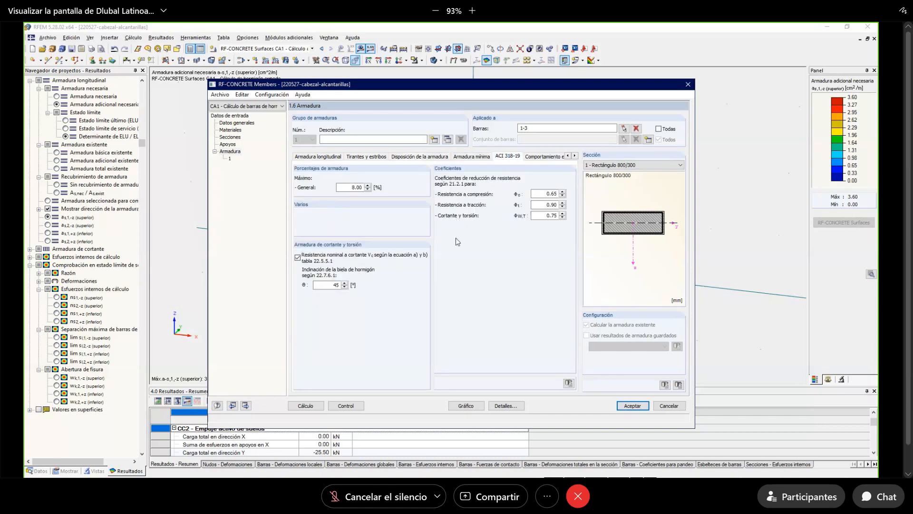
{"action": "left_click", "coordinate": [324, 405]}
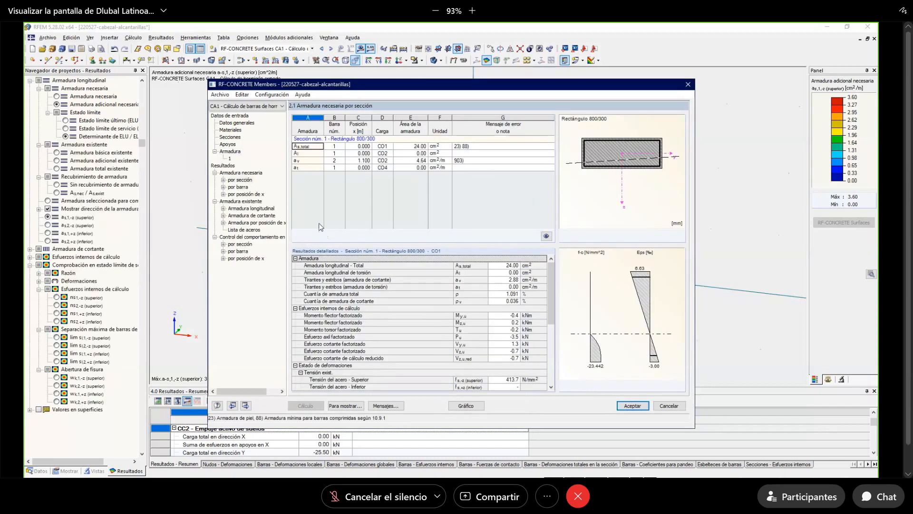
Examine the existing longitudinal reinforcement of member 1 in the enlarged 3D view.
{"action": "left_click", "coordinate": [257, 201]}
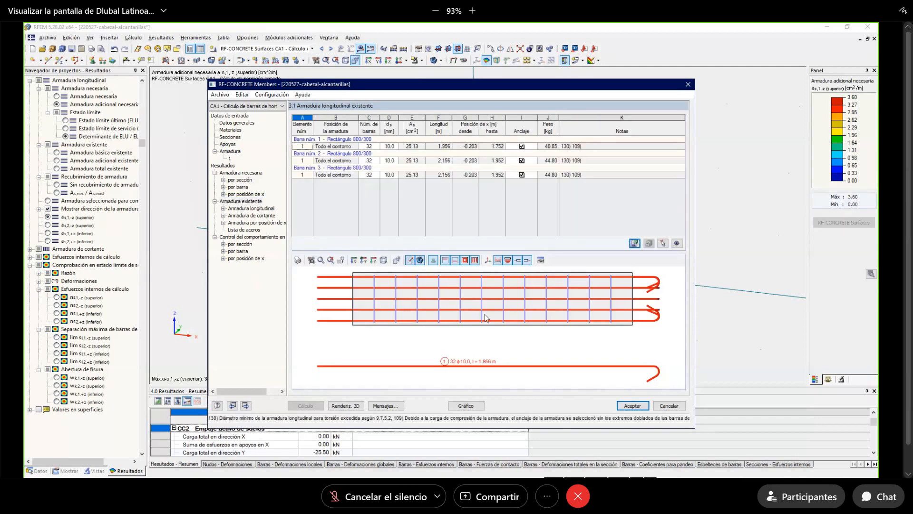
{"action": "double_click", "coordinate": [492, 307]}
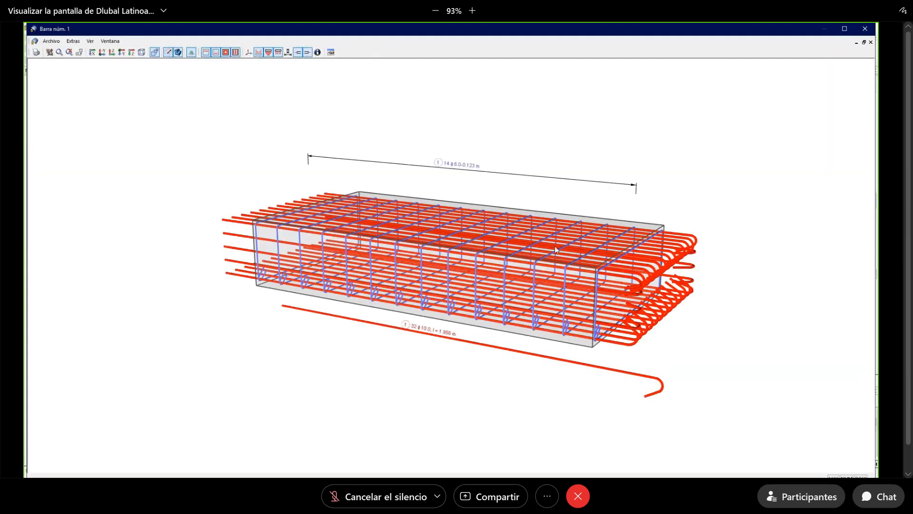
{"action": "mouse_move", "coordinate": [500, 305]}
{"action": "middle_mouse_down", "text": "ctrl"}
{"action": "mouse_move", "coordinate": [308, 258]}
{"action": "mouse_move", "coordinate": [214, 195]}
{"action": "mouse_move", "coordinate": [219, 124]}
{"action": "mouse_move", "coordinate": [230, 218]}
{"action": "mouse_move", "coordinate": [207, 339]}
{"action": "mouse_move", "coordinate": [158, 340]}
{"action": "mouse_move", "coordinate": [204, 306]}
{"action": "middle_mouse_up", "text": "ctrl"}
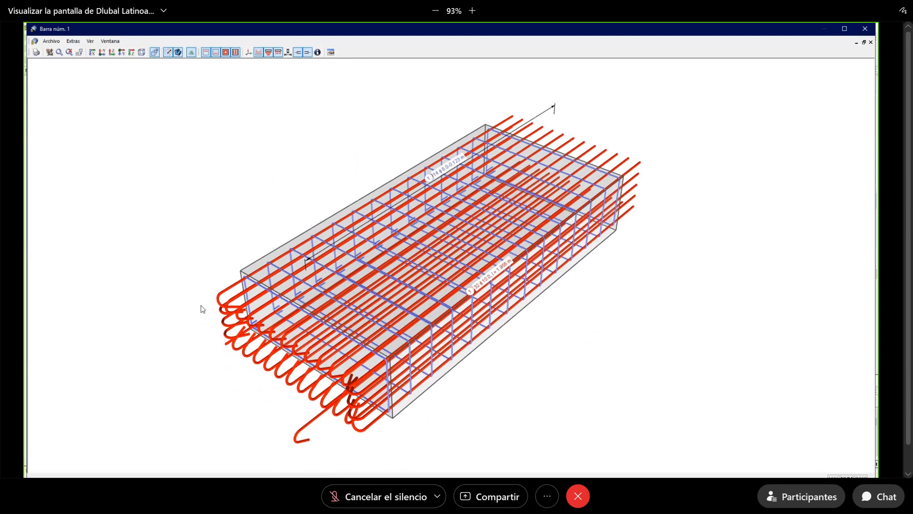
Inspect the arrangement, position and diameter options for member 1's longitudinal bars without changing them, and close the 3D view.
{"action": "double_click", "coordinate": [241, 285]}
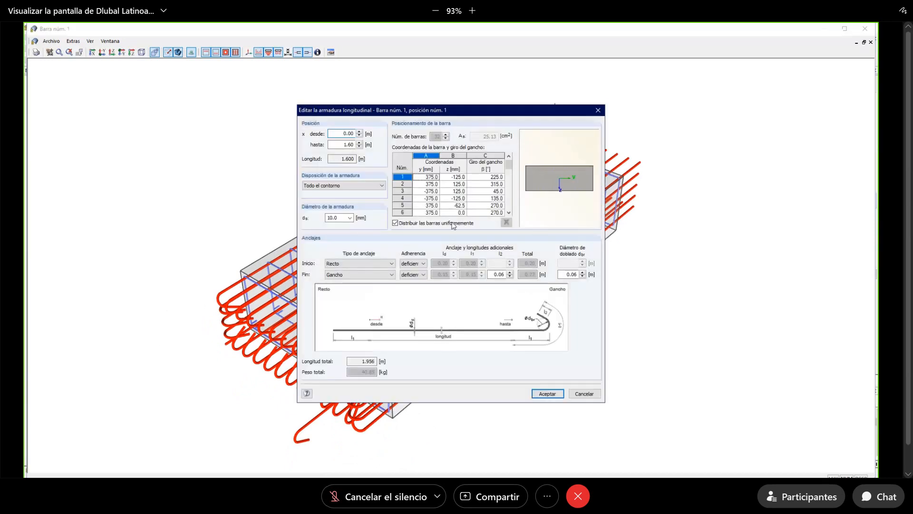
{"action": "left_click", "coordinate": [378, 188]}
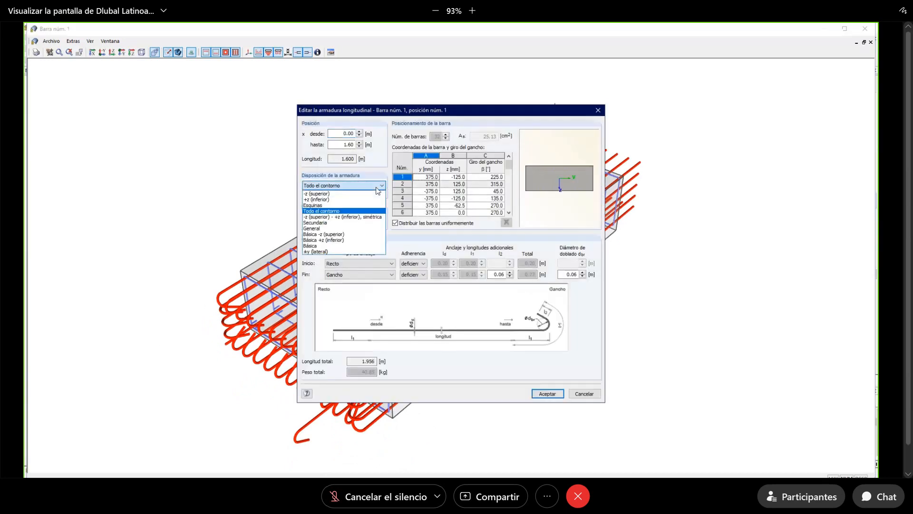
{"action": "left_click", "coordinate": [348, 134]}
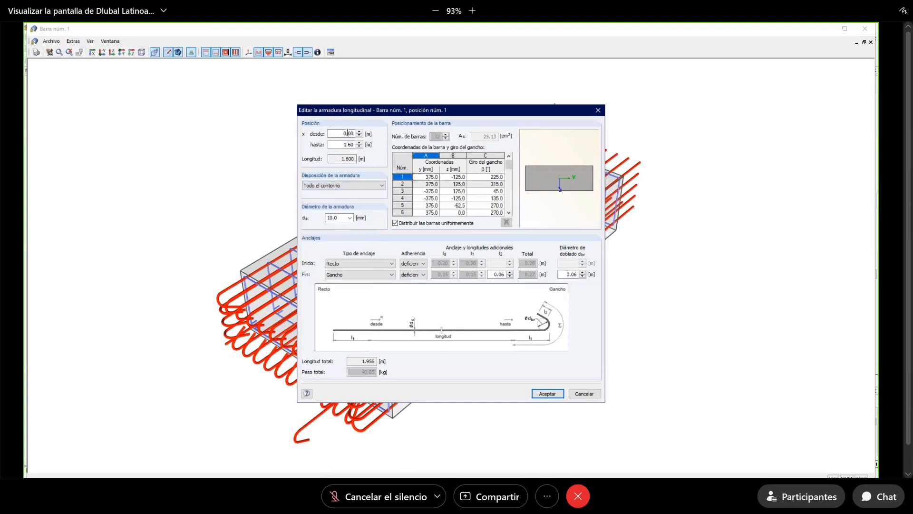
{"action": "left_click", "coordinate": [350, 218]}
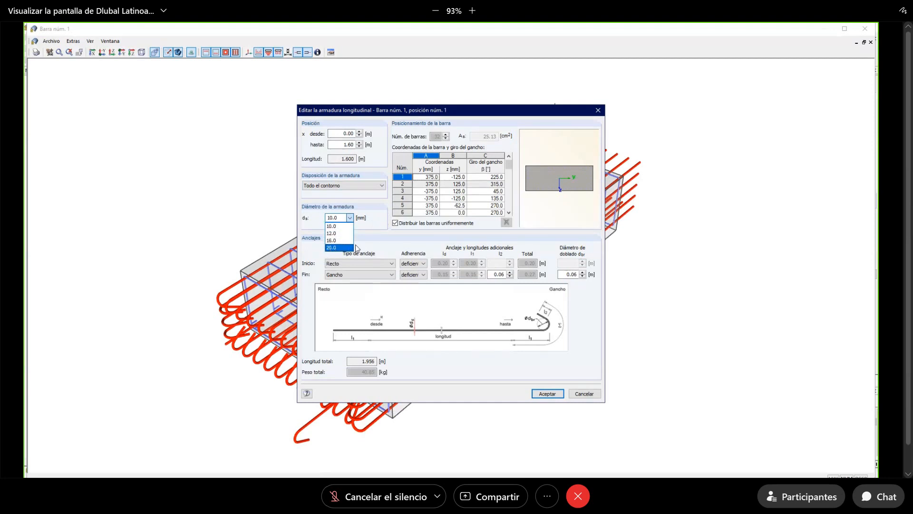
{"action": "left_click", "coordinate": [588, 394]}
{"action": "left_click", "coordinate": [587, 394]}
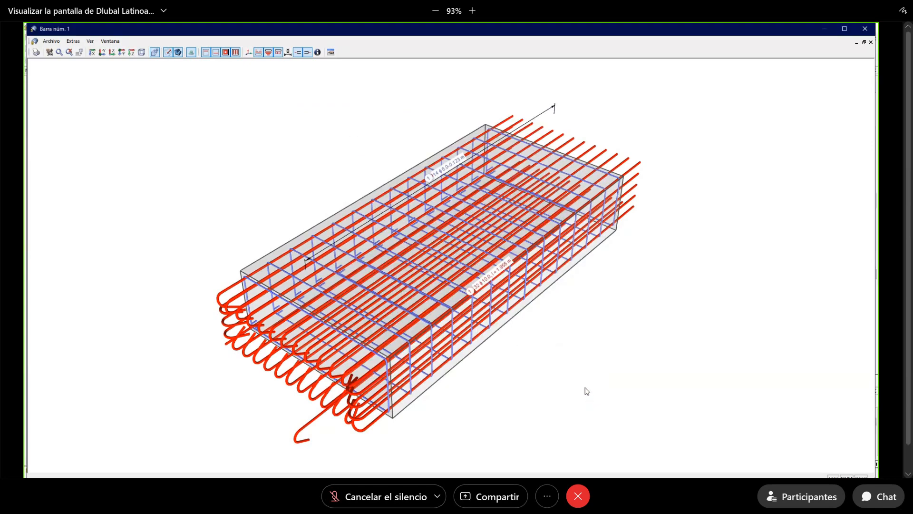
{"action": "left_click", "coordinate": [859, 29]}
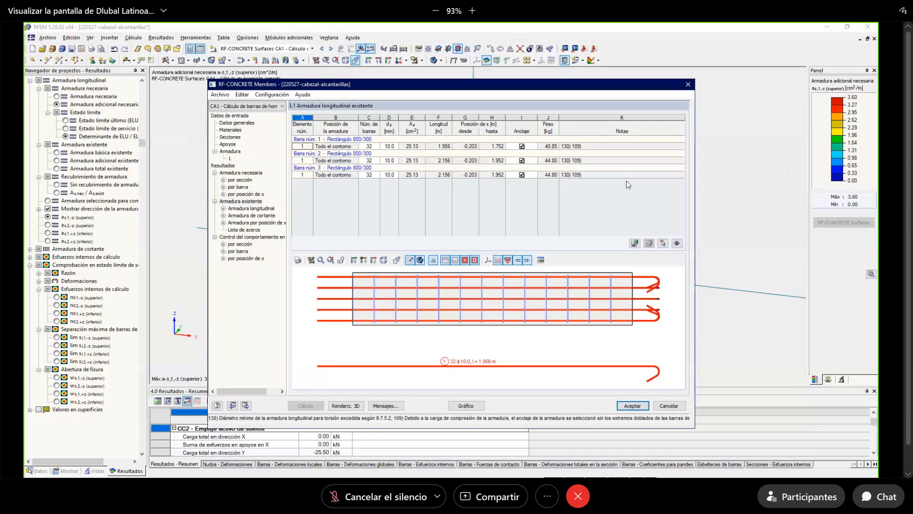
Review the steel list of the members, and accept the member design to return to the headwall model.
{"action": "left_click", "coordinate": [244, 230]}
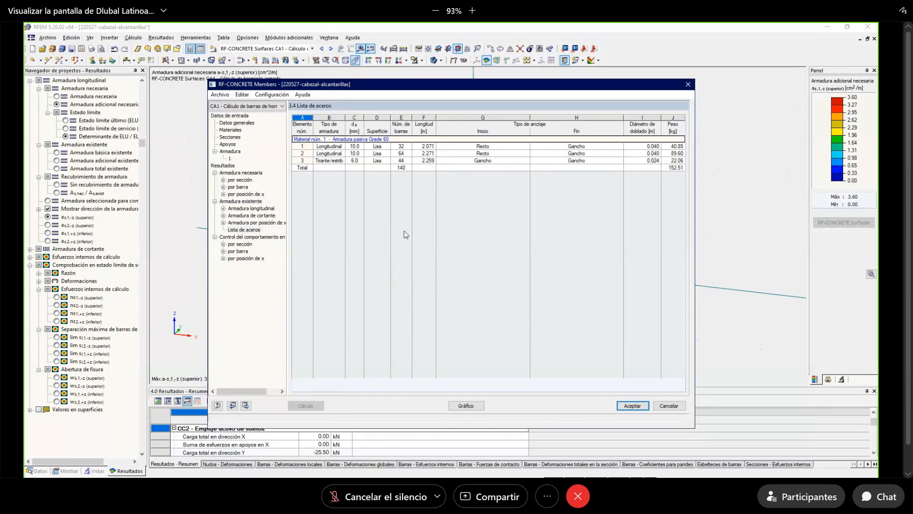
{"action": "left_click", "coordinate": [625, 407]}
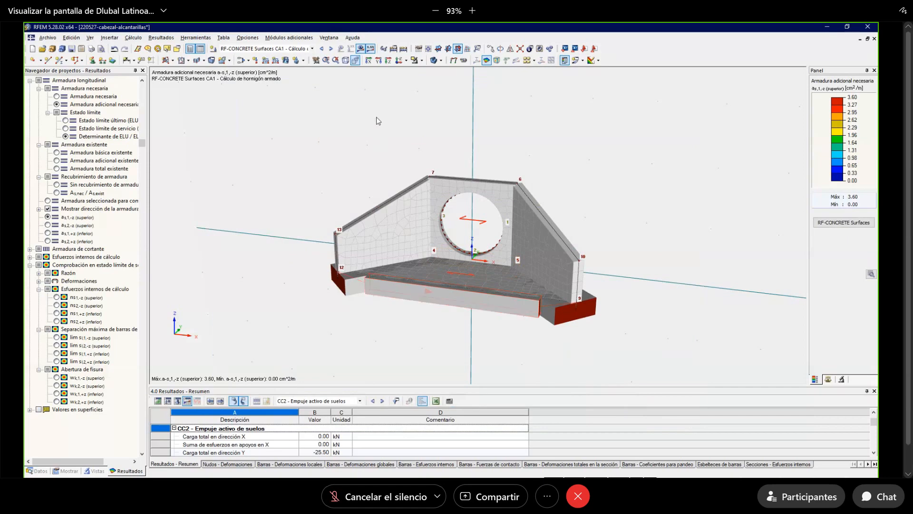
Show the required surface reinforcement as coloured areas, and switch the displayed results to RF-CONCRETE Members CA1.
{"action": "left_click", "coordinate": [434, 60]}
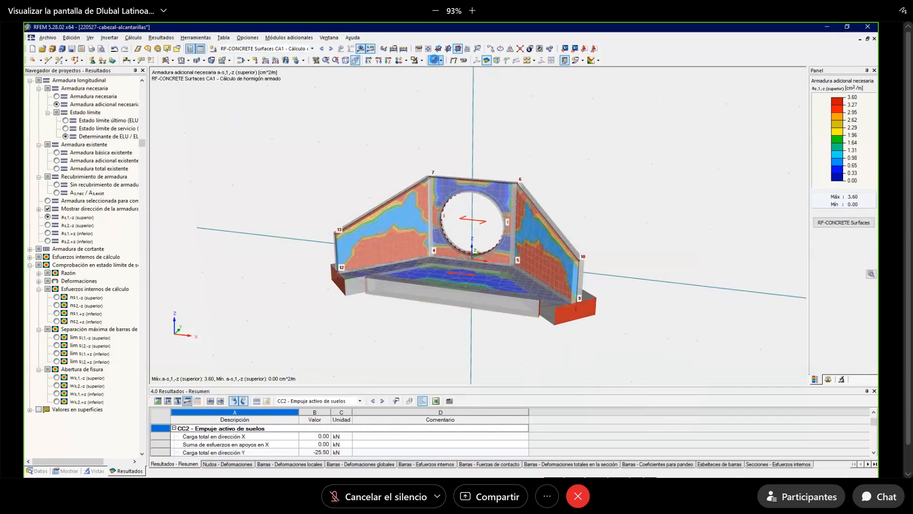
{"action": "left_click", "coordinate": [284, 50]}
{"action": "left_click", "coordinate": [266, 121]}
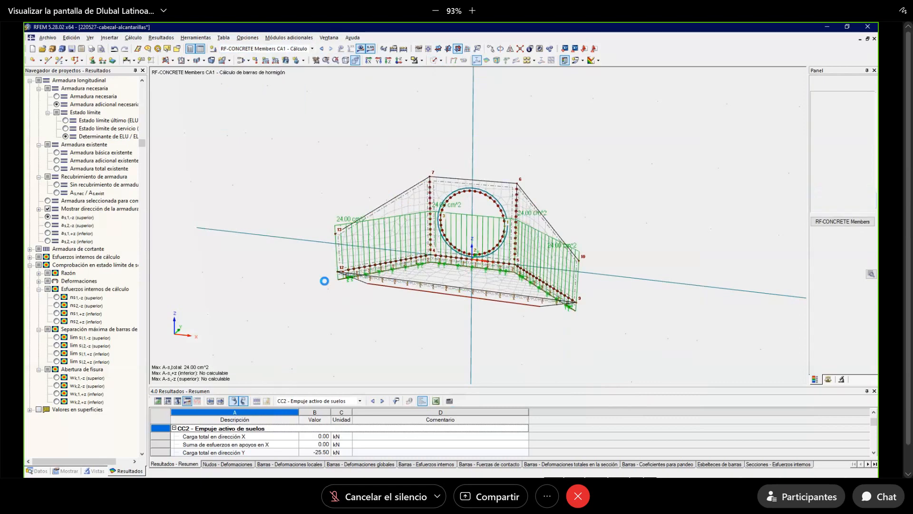
{"action": "scroll", "coordinate": [386, 293], "scroll_direction": "up", "scroll_amount": 3}
{"action": "middle_click_drag", "start_coordinate": [386, 293], "coordinate": [335, 301], "text": "ctrl"}
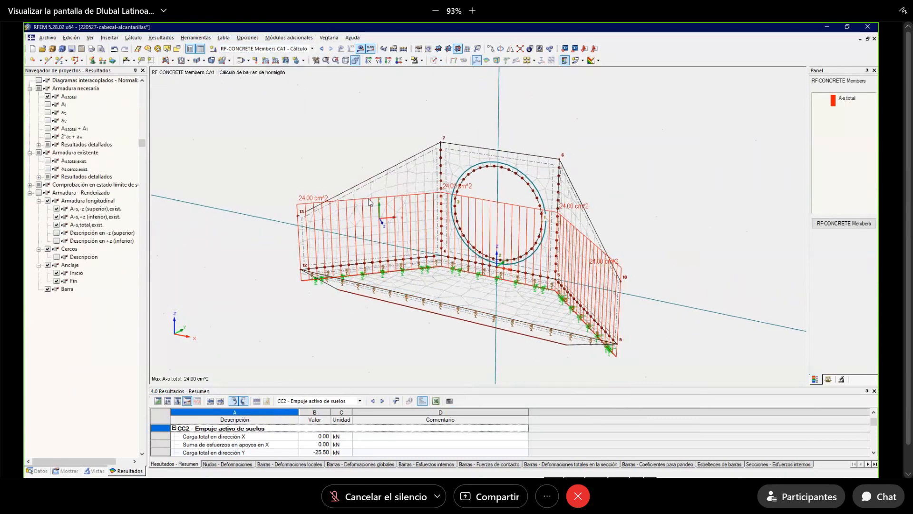
Examine the members' required reinforcement diagrams A-l, a-t, a-v, A-s,total + A-l and 2*a-t + a-v, and hide them all.
{"action": "left_click", "coordinate": [48, 104]}
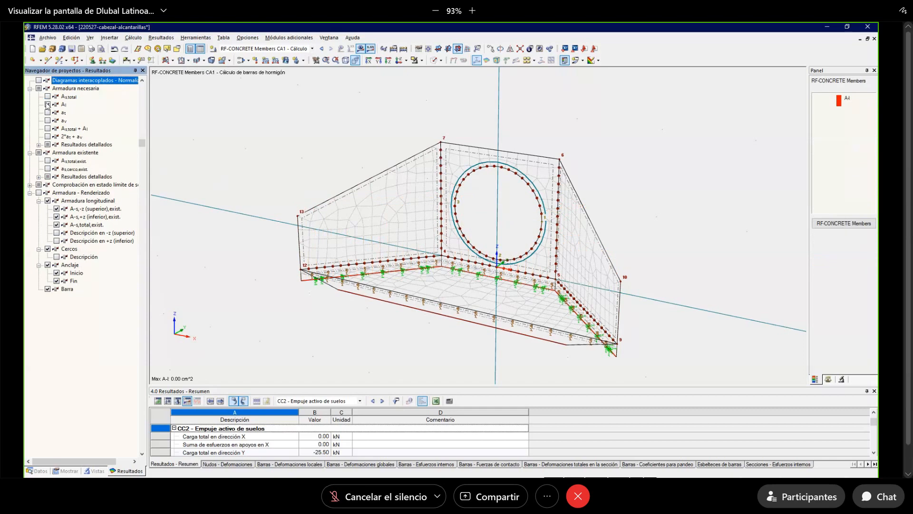
{"action": "left_click", "coordinate": [48, 112]}
{"action": "left_click", "coordinate": [48, 120]}
{"action": "left_click", "coordinate": [48, 128]}
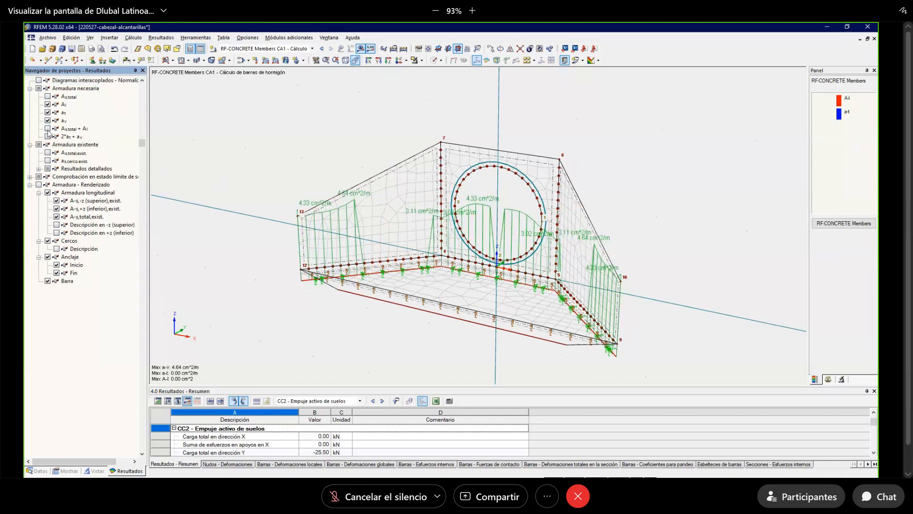
{"action": "left_click", "coordinate": [47, 136]}
{"action": "left_click", "coordinate": [48, 129]}
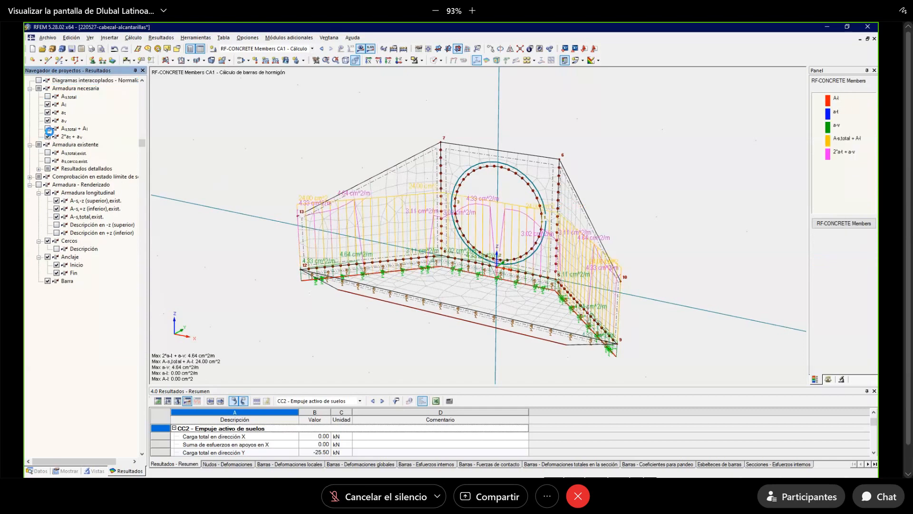
{"action": "left_click", "coordinate": [47, 121]}
{"action": "left_click", "coordinate": [47, 112]}
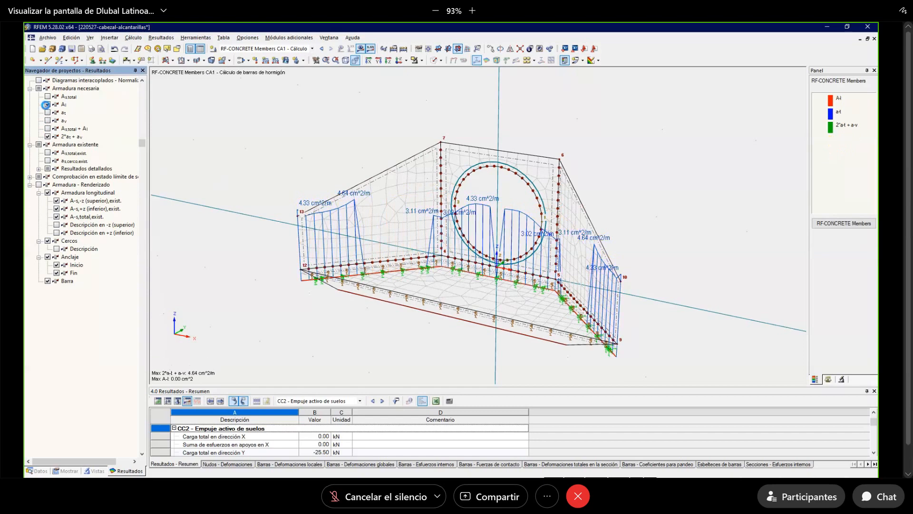
{"action": "left_click", "coordinate": [47, 104]}
{"action": "left_click", "coordinate": [48, 136]}
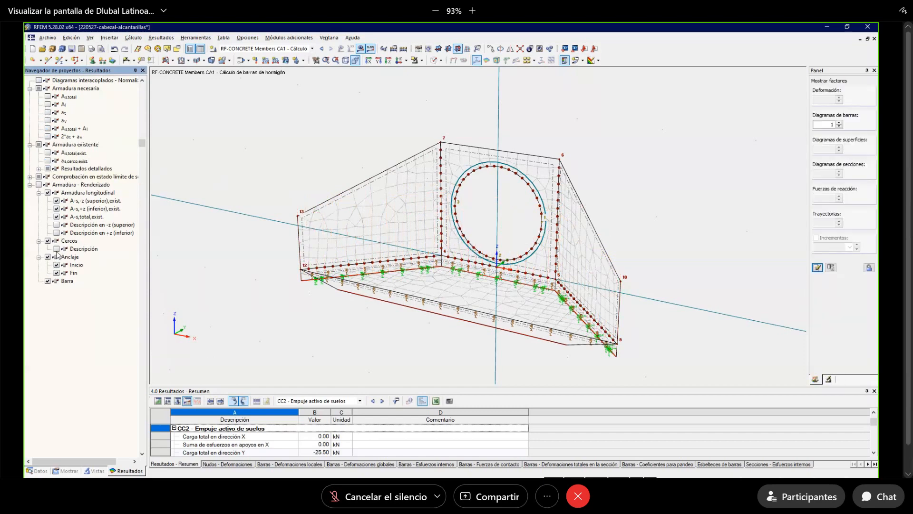
Render the foundation beams' existing reinforcement in the model without its anchorages, and examine the bar arrangement.
{"action": "left_click", "coordinate": [39, 185]}
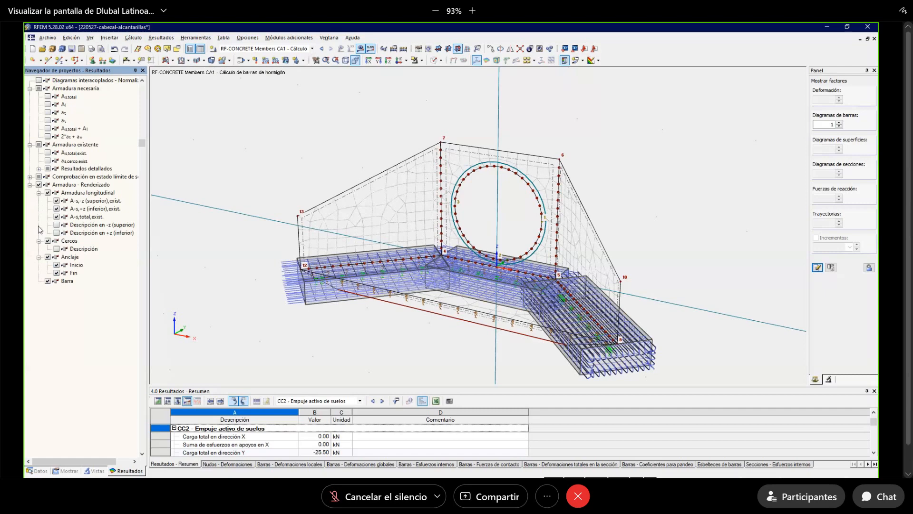
{"action": "left_click", "coordinate": [47, 258]}
{"action": "middle_click_drag", "start_coordinate": [572, 335], "coordinate": [610, 325], "text": "ctrl"}
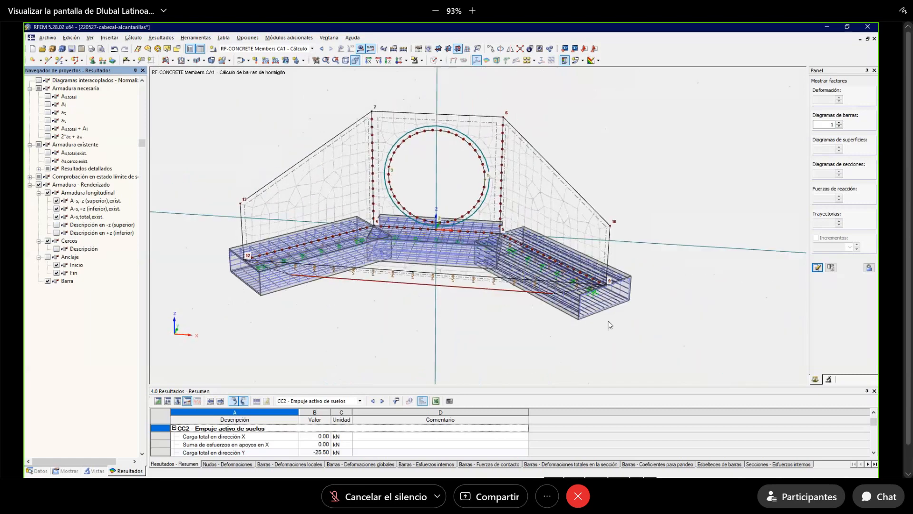
{"action": "scroll", "coordinate": [489, 312], "scroll_direction": "down", "scroll_amount": 1}
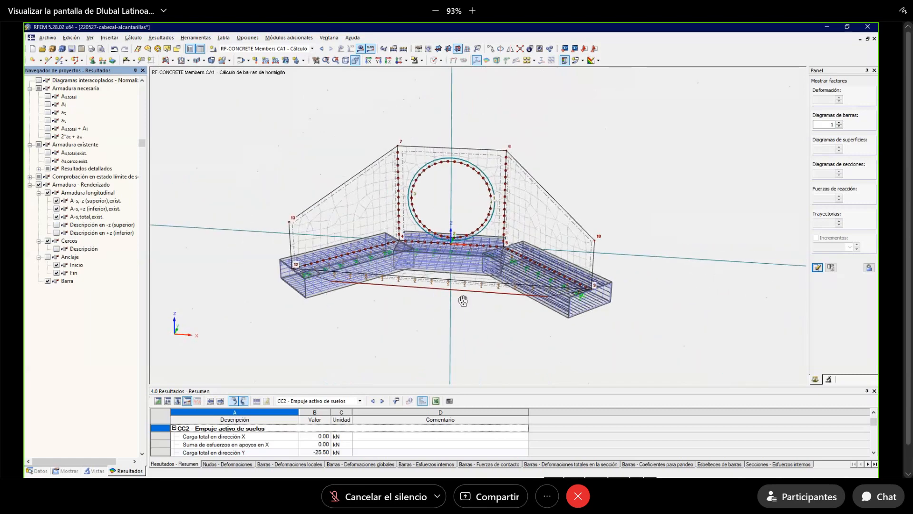
{"action": "middle_click_drag", "start_coordinate": [462, 300], "coordinate": [434, 288]}
{"action": "scroll", "coordinate": [477, 278], "scroll_direction": "down", "scroll_amount": 1}
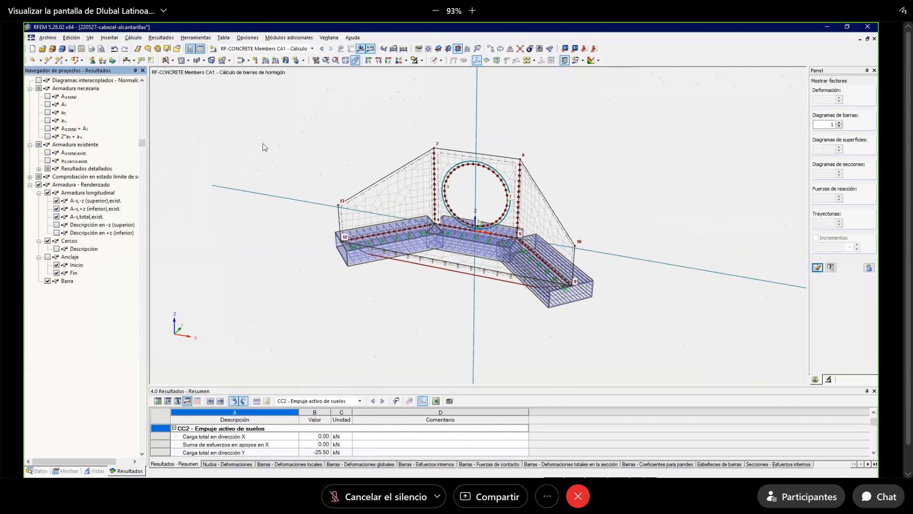
{"action": "scroll", "coordinate": [263, 144], "scroll_direction": "down", "scroll_amount": 1}
Save the headwall model.
{"action": "left_click", "coordinate": [71, 49]}
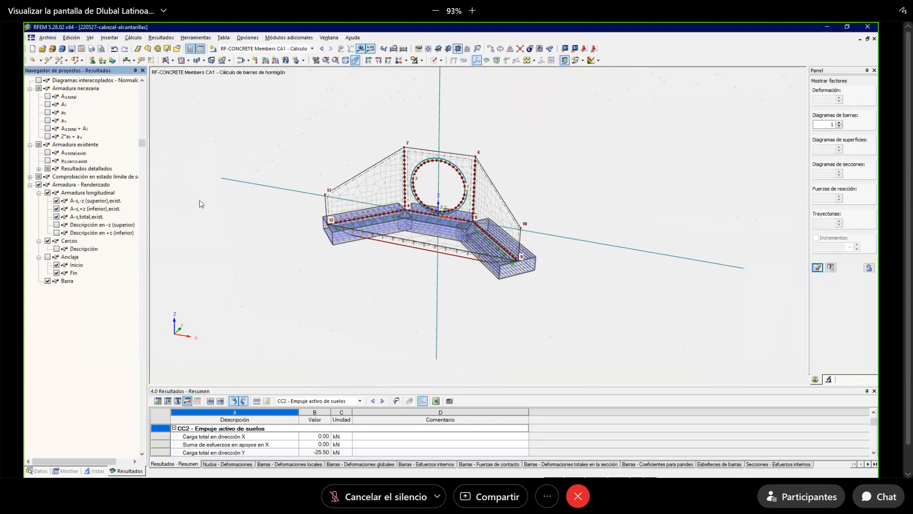
{"action": "left_click", "coordinate": [47, 37]}
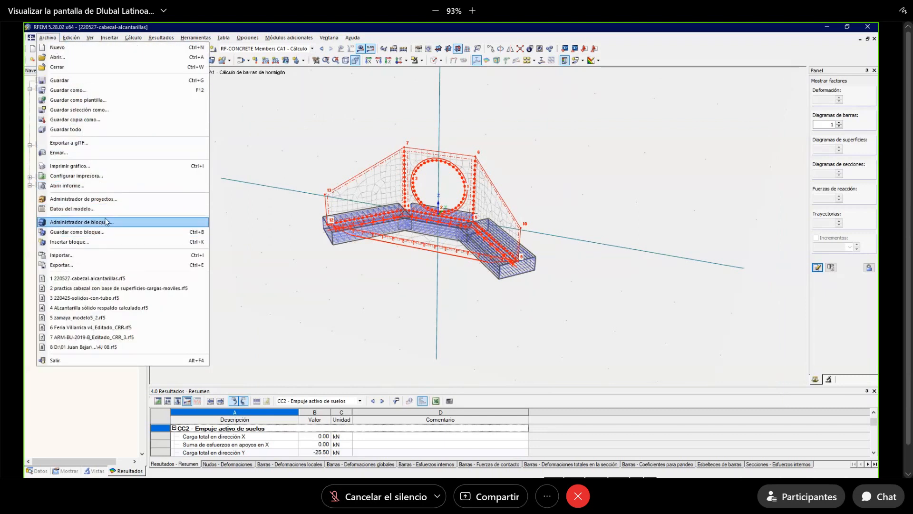
{"action": "left_click", "coordinate": [284, 134]}
Delete the entire culvert headwall geometry, confirming the removal of its results.
{"action": "scroll", "coordinate": [295, 166], "scroll_direction": "down", "scroll_amount": 2}
{"action": "left_click_drag", "start_coordinate": [260, 138], "coordinate": [541, 271]}
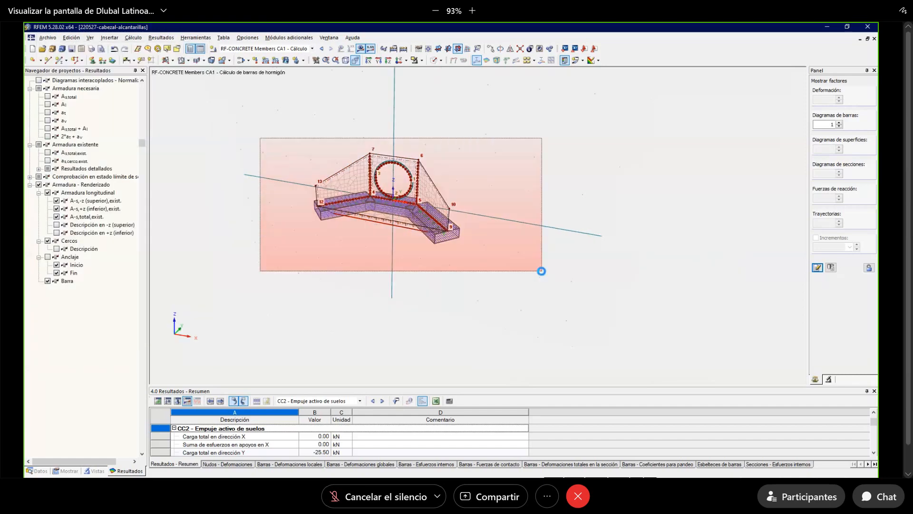
{"action": "key", "text": "Delete"}
{"action": "left_click", "coordinate": [434, 274]}
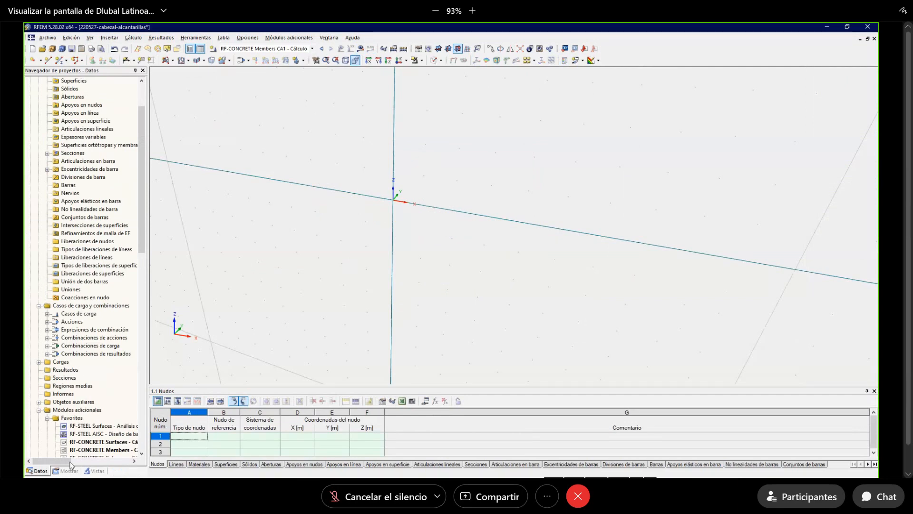
Delete all input data of the RF-CONCRETE Members and RF-CONCRETE Surfaces modules.
{"action": "right_click", "coordinate": [92, 448]}
{"action": "left_click", "coordinate": [146, 421]}
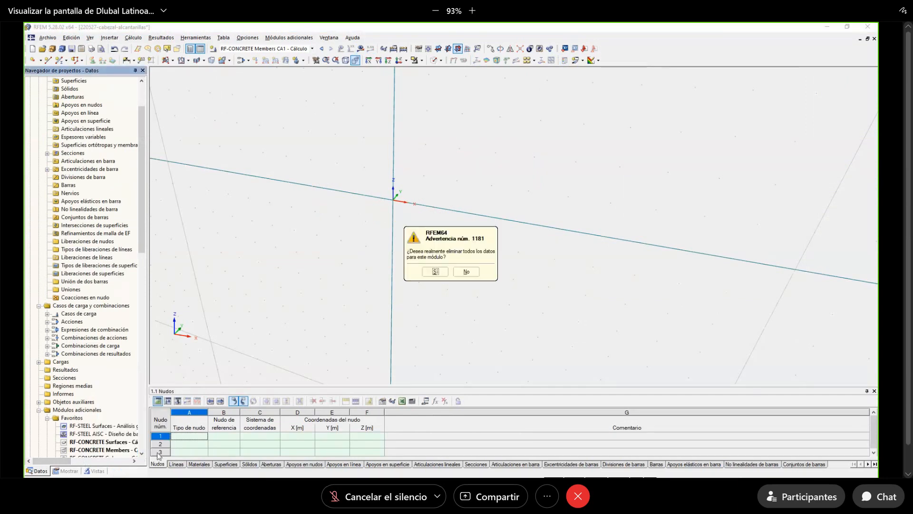
{"action": "left_click", "coordinate": [435, 272]}
{"action": "right_click", "coordinate": [101, 442]}
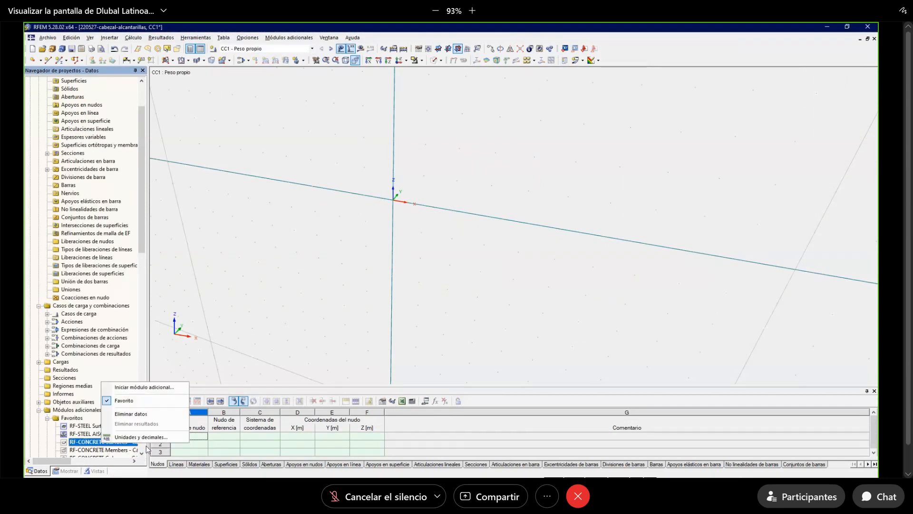
{"action": "left_click", "coordinate": [152, 414]}
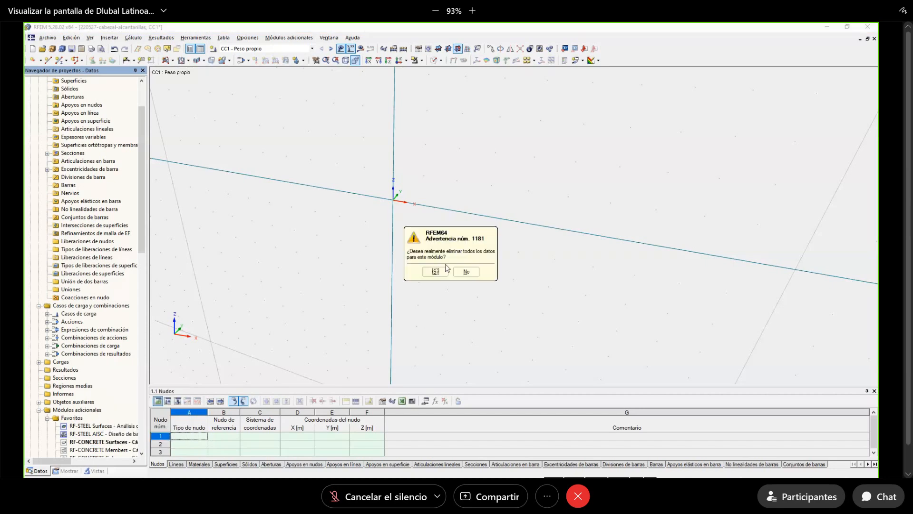
{"action": "left_click", "coordinate": [435, 271]}
Delete the Concrete f'c = 4000 psi material from the model data.
{"action": "left_click", "coordinate": [66, 471]}
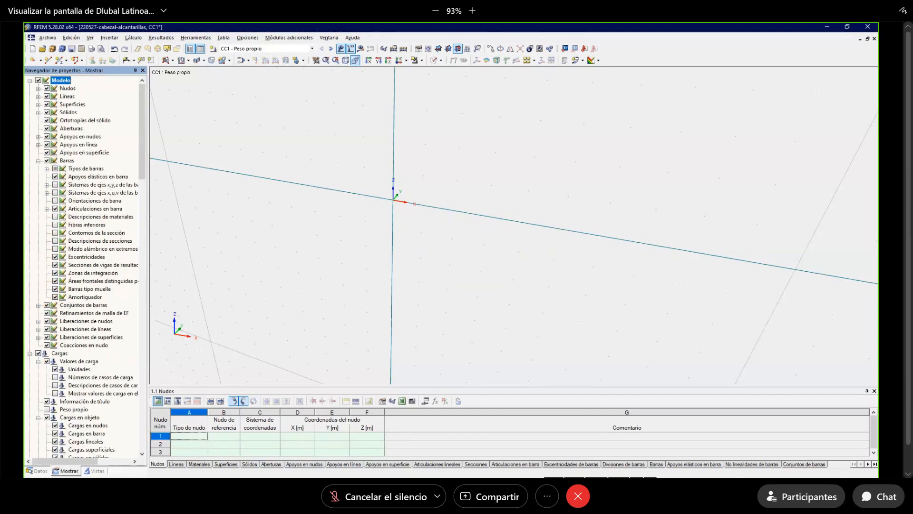
{"action": "left_click", "coordinate": [39, 471]}
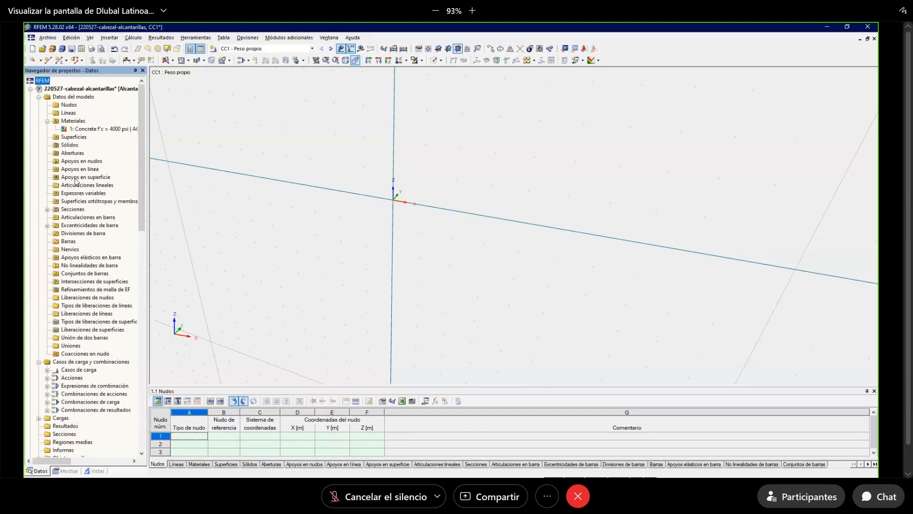
{"action": "right_click", "coordinate": [90, 129]}
{"action": "left_click", "coordinate": [123, 164]}
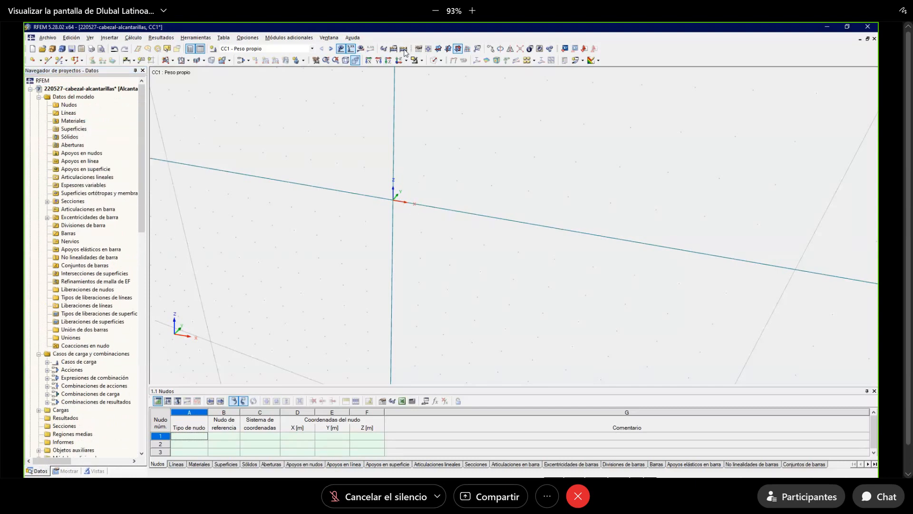
Set the work plane to XY, and turn off dynamic sizing of the grid points by model size.
{"action": "left_click", "coordinate": [437, 50]}
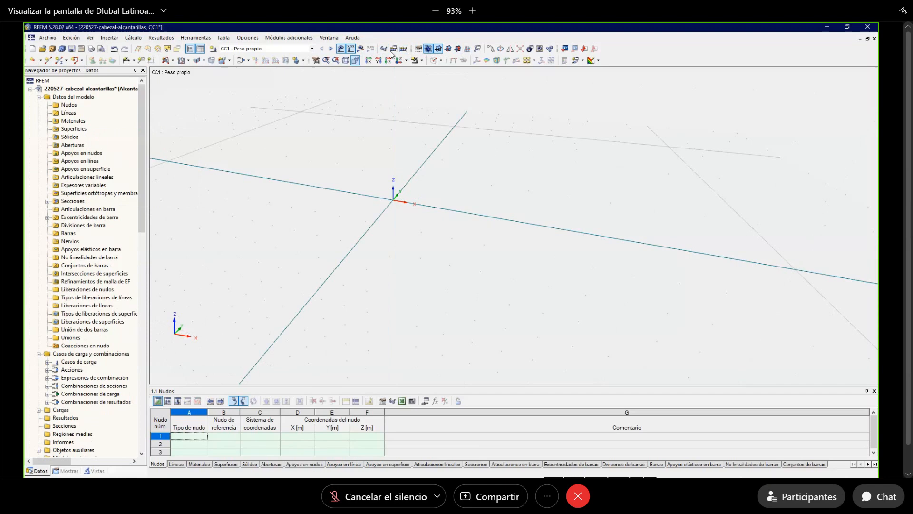
{"action": "left_click", "coordinate": [355, 61]}
{"action": "scroll", "coordinate": [505, 193], "scroll_direction": "up", "scroll_amount": 1}
{"action": "scroll", "coordinate": [504, 193], "scroll_direction": "up", "scroll_amount": 2}
{"action": "middle_click_drag", "start_coordinate": [505, 193], "coordinate": [485, 180]}
{"action": "scroll", "coordinate": [483, 181], "scroll_direction": "down", "scroll_amount": 1}
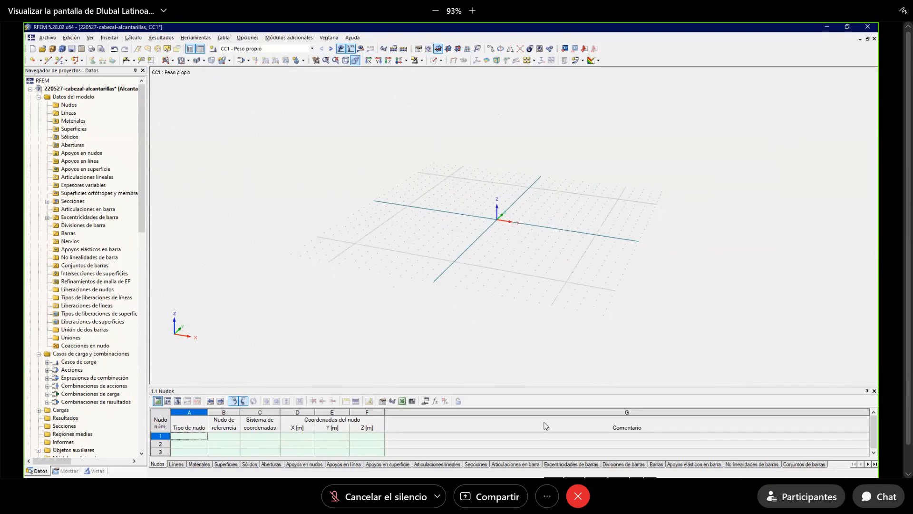
{"action": "right_click", "coordinate": [579, 477]}
{"action": "left_click", "coordinate": [634, 473]}
{"action": "left_click", "coordinate": [482, 231]}
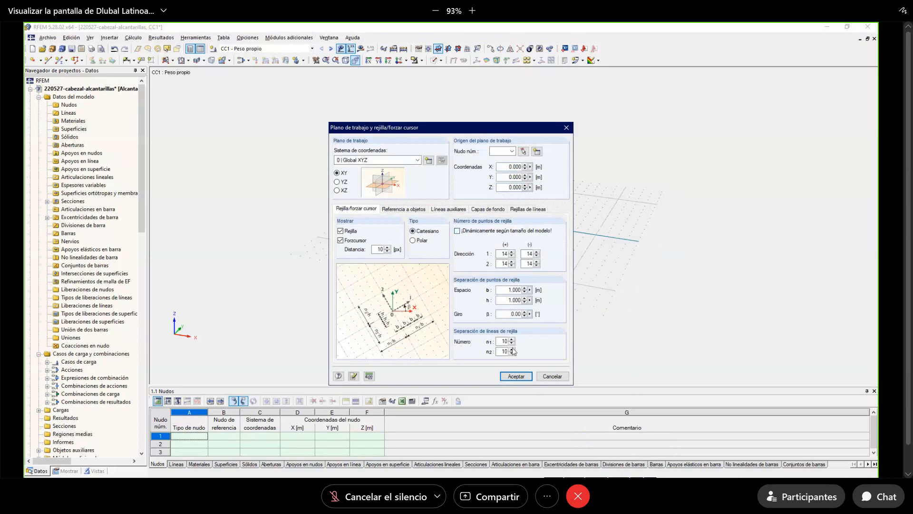
{"action": "left_click", "coordinate": [527, 377]}
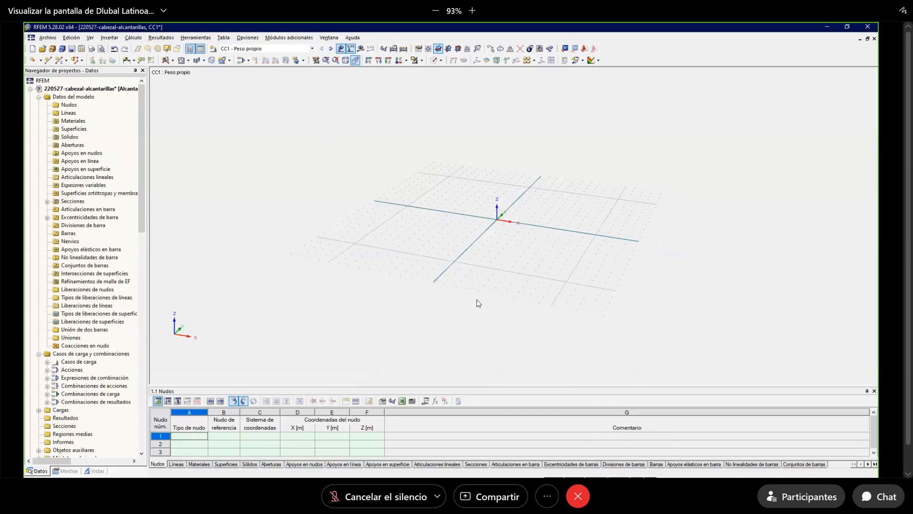
{"action": "scroll", "coordinate": [473, 301], "scroll_direction": "down", "scroll_amount": 1}
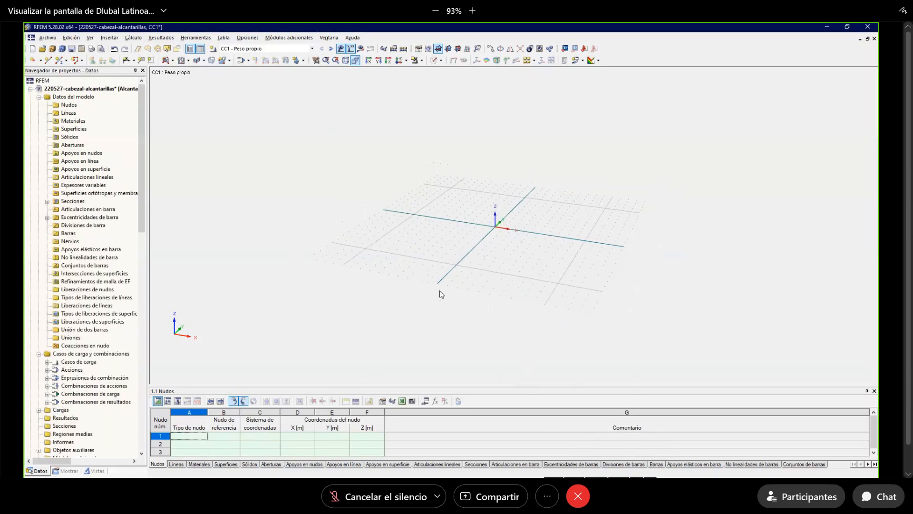
{"action": "left_click", "coordinate": [60, 49]}
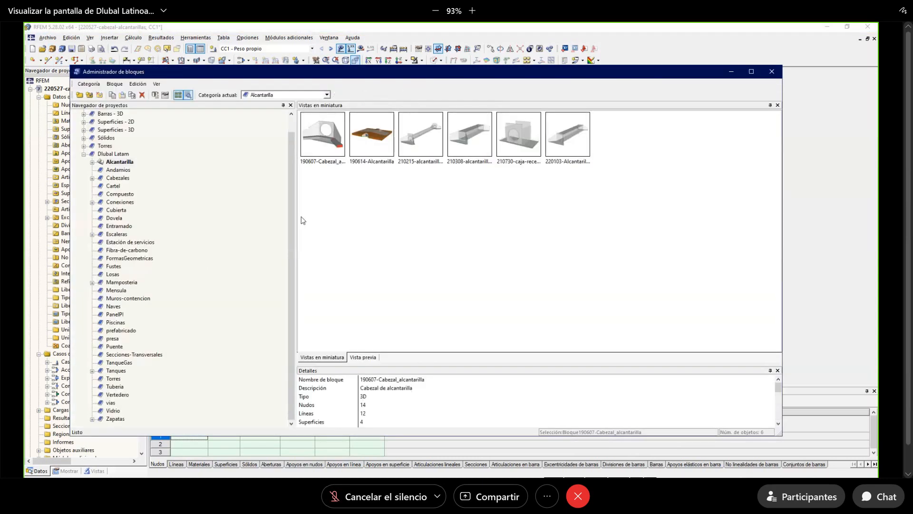
{"action": "left_click", "coordinate": [335, 162]}
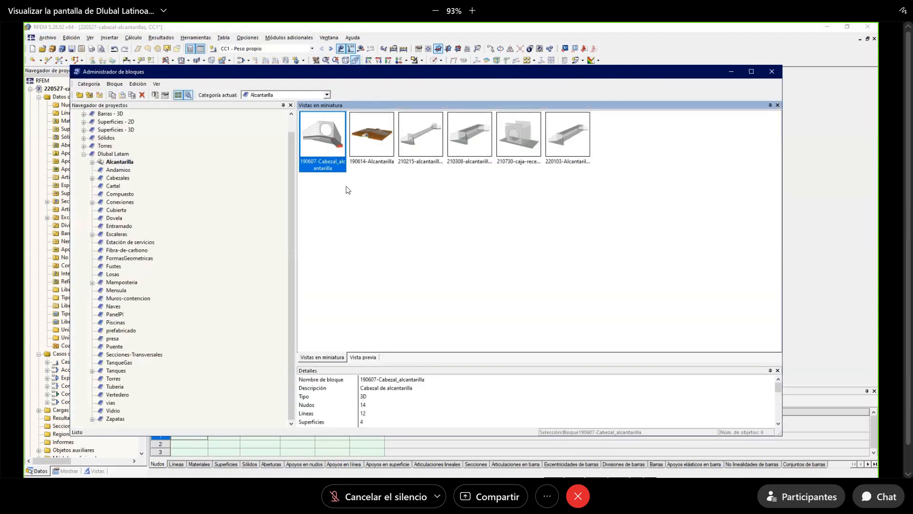
{"action": "double_click", "coordinate": [333, 135]}
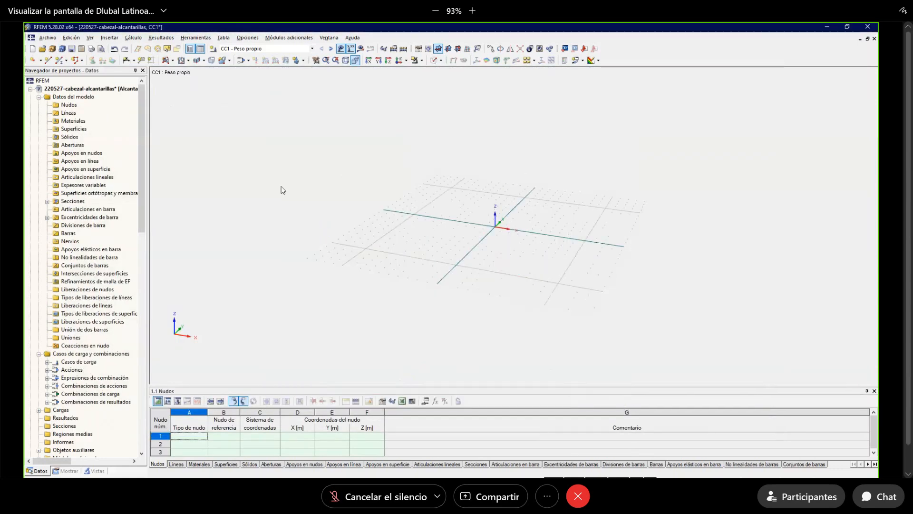
Delete the load cases CC1 Peso propio and CC2 Empuje activo de suelos, and accept the load case changes.
{"action": "left_click", "coordinate": [242, 60]}
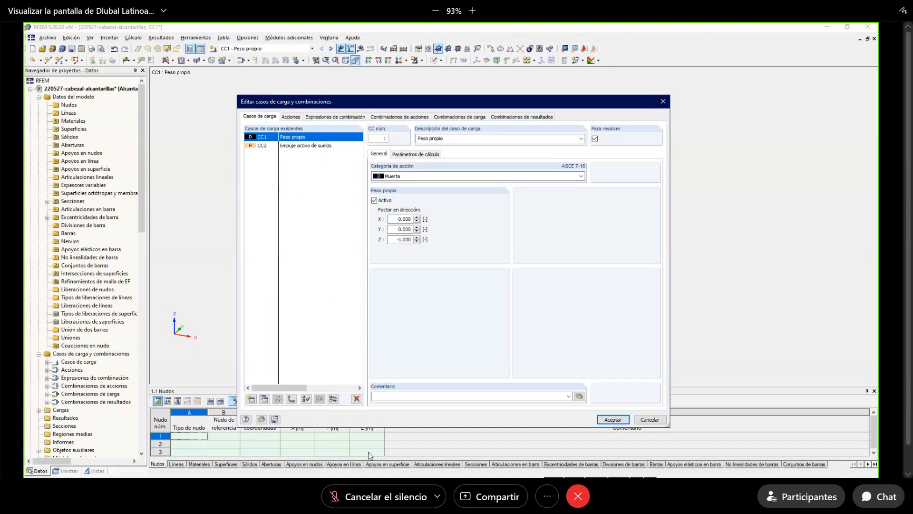
{"action": "left_click", "coordinate": [357, 400]}
{"action": "left_click", "coordinate": [438, 278]}
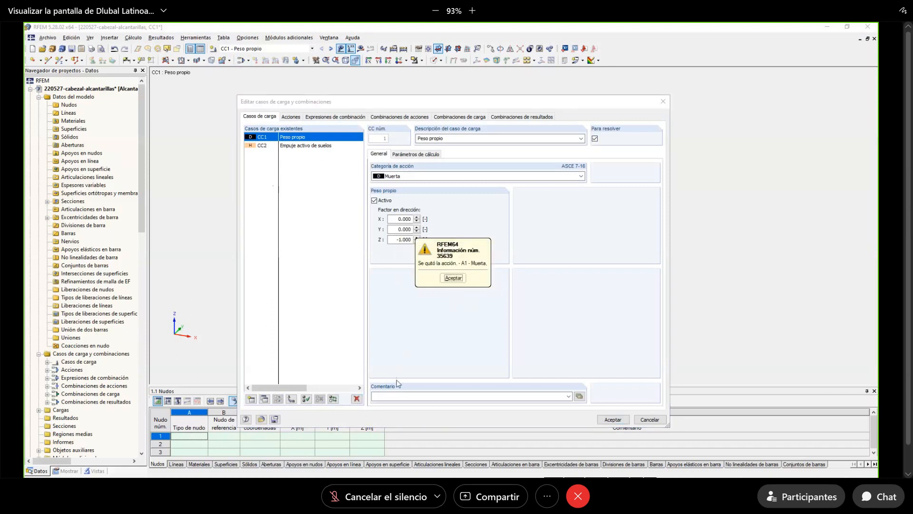
{"action": "left_click", "coordinate": [453, 278]}
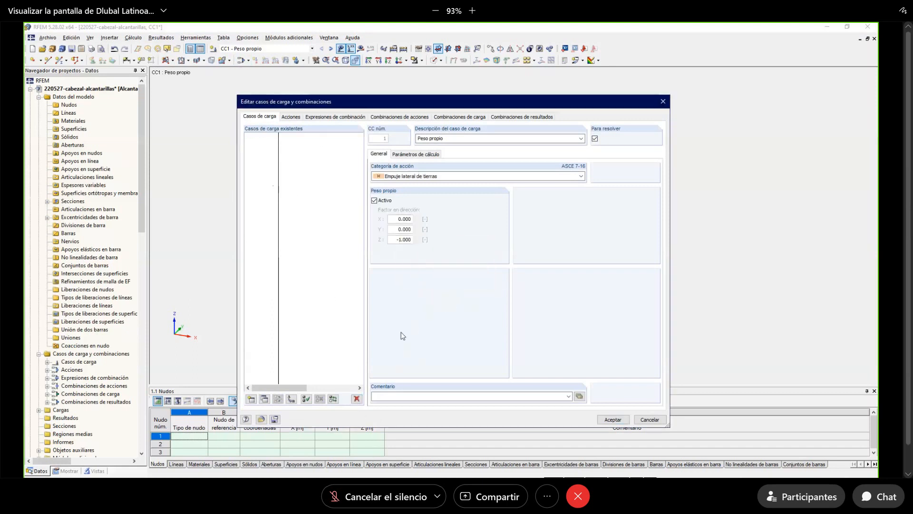
{"action": "left_click", "coordinate": [357, 398]}
{"action": "left_click", "coordinate": [437, 278]}
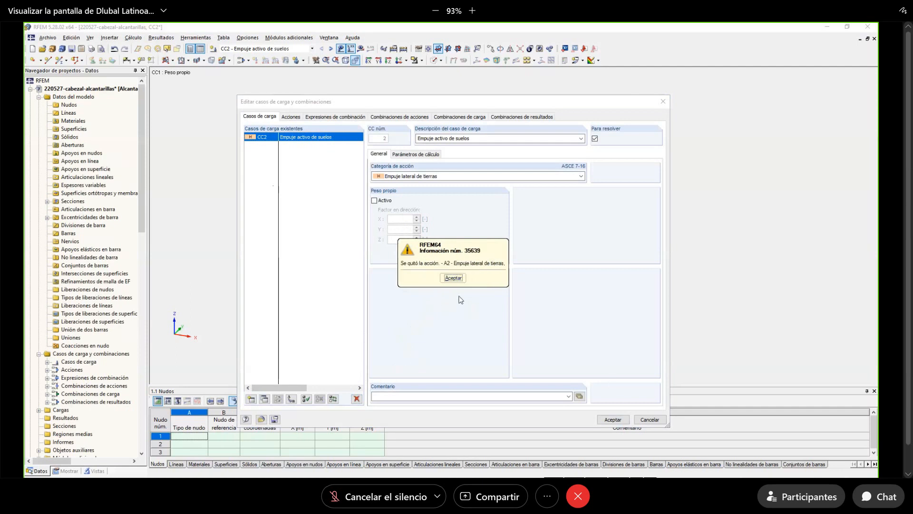
{"action": "left_click", "coordinate": [453, 279]}
{"action": "left_click", "coordinate": [613, 419]}
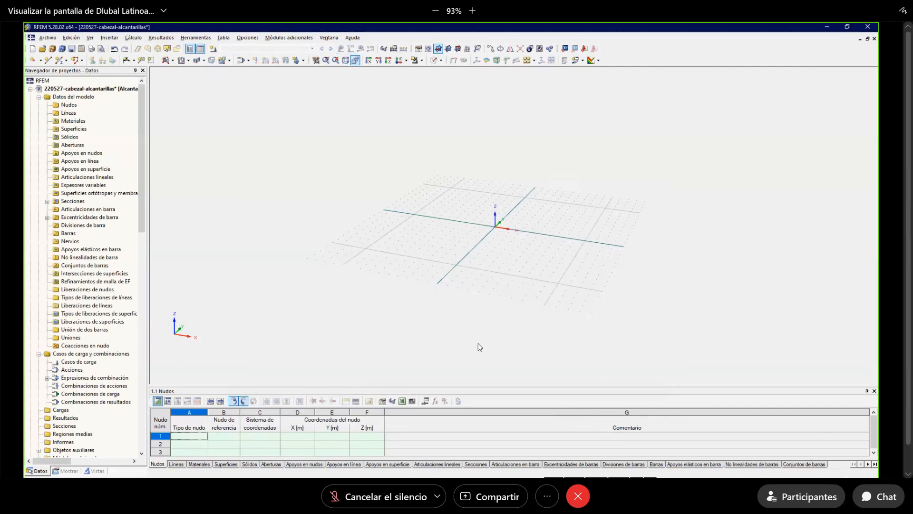
Insert the Cabezal de alcantarilla block with diameter D of 0.9 m at X -18, Y 1, Z 0 m.
{"action": "left_click", "coordinate": [64, 49]}
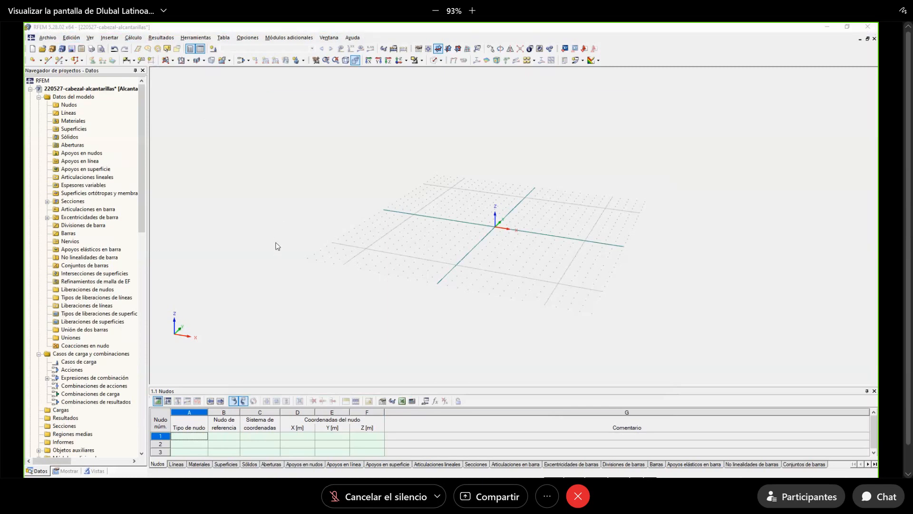
{"action": "left_click", "coordinate": [317, 243]}
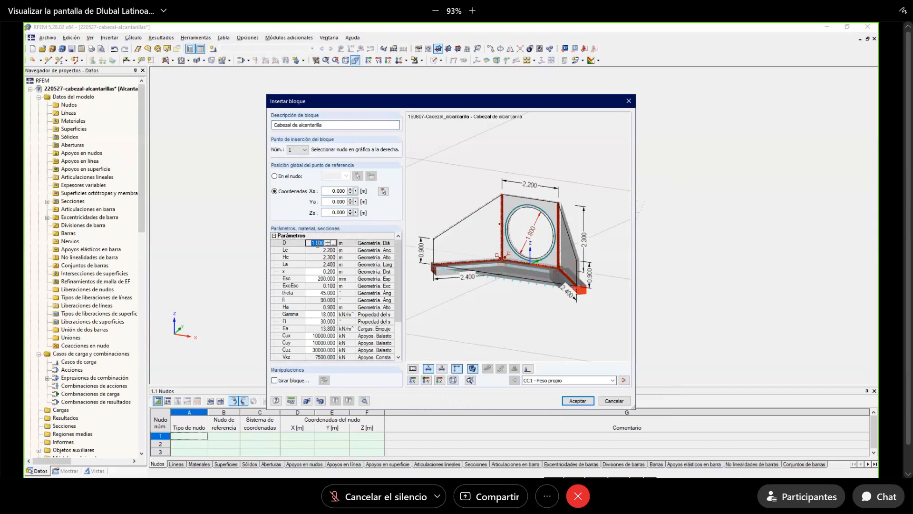
{"action": "type", "text": ".9"}
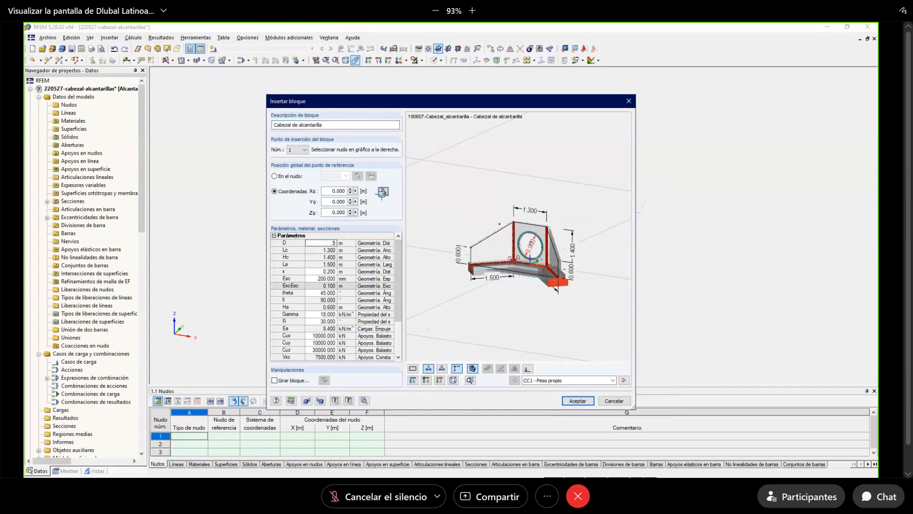
{"action": "left_click", "coordinate": [383, 191]}
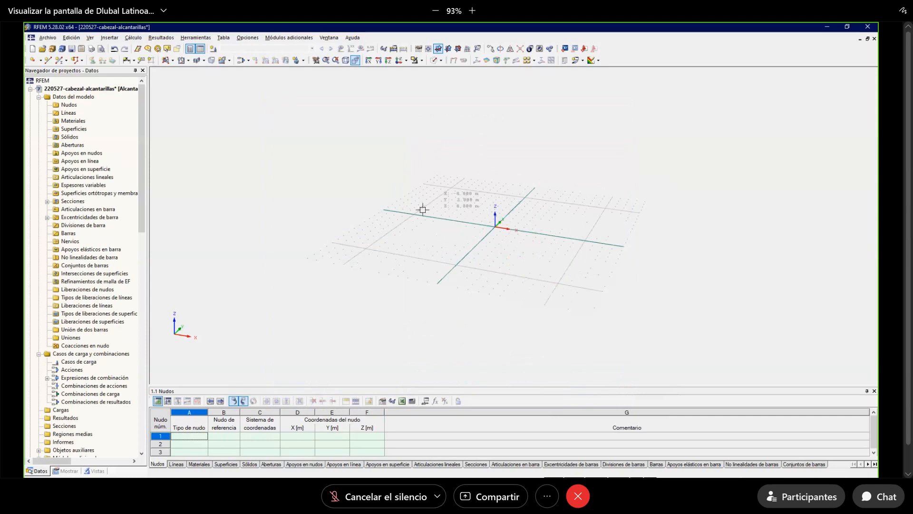
{"action": "left_click", "coordinate": [359, 198]}
{"action": "left_click", "coordinate": [577, 401]}
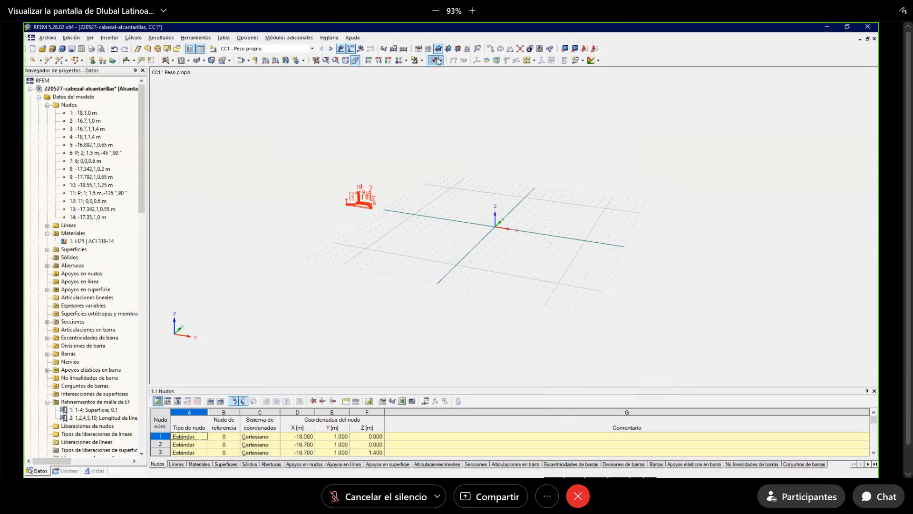
Turn off the display of all object numbering in the model view and clear the selection of the inserted headwall.
{"action": "scroll", "coordinate": [406, 170], "scroll_direction": "up", "scroll_amount": 2}
{"action": "scroll", "coordinate": [381, 205], "scroll_direction": "up", "scroll_amount": 3}
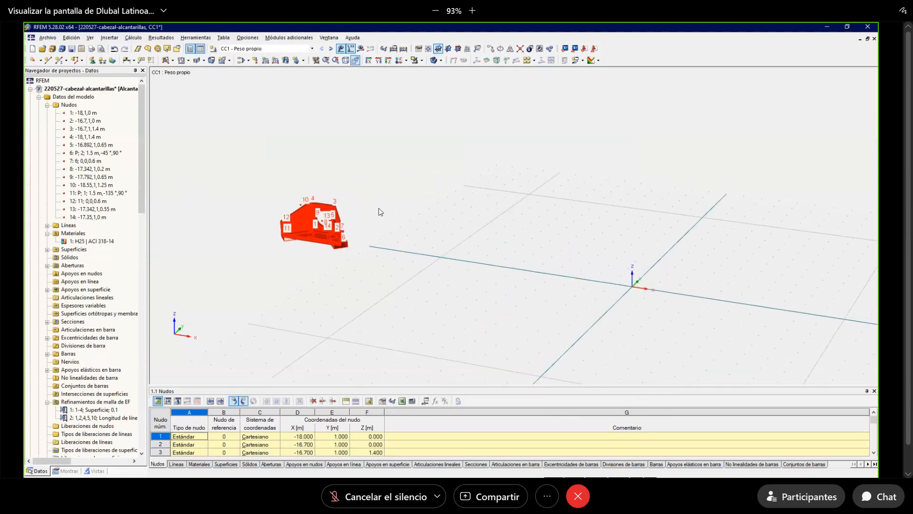
{"action": "left_click", "coordinate": [67, 471]}
{"action": "scroll", "coordinate": [64, 340], "scroll_direction": "down", "scroll_amount": 15}
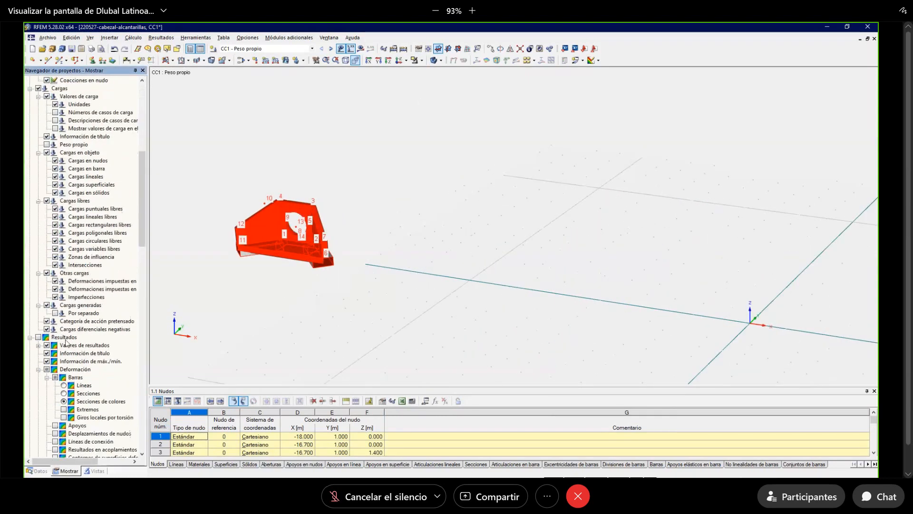
{"action": "scroll", "coordinate": [64, 341], "scroll_direction": "down", "scroll_amount": 8}
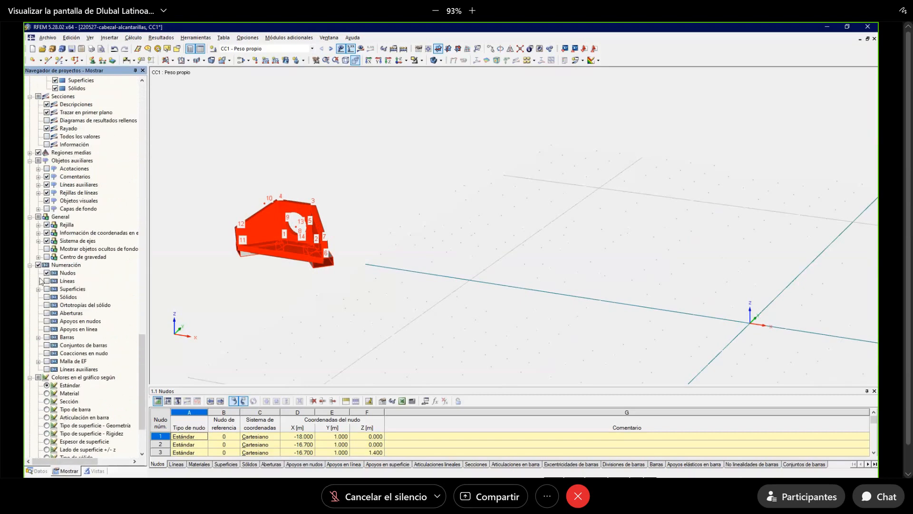
{"action": "left_click", "coordinate": [39, 265]}
{"action": "left_click", "coordinate": [263, 299]}
{"action": "middle_click_drag", "start_coordinate": [265, 293], "coordinate": [344, 282], "text": "ctrl"}
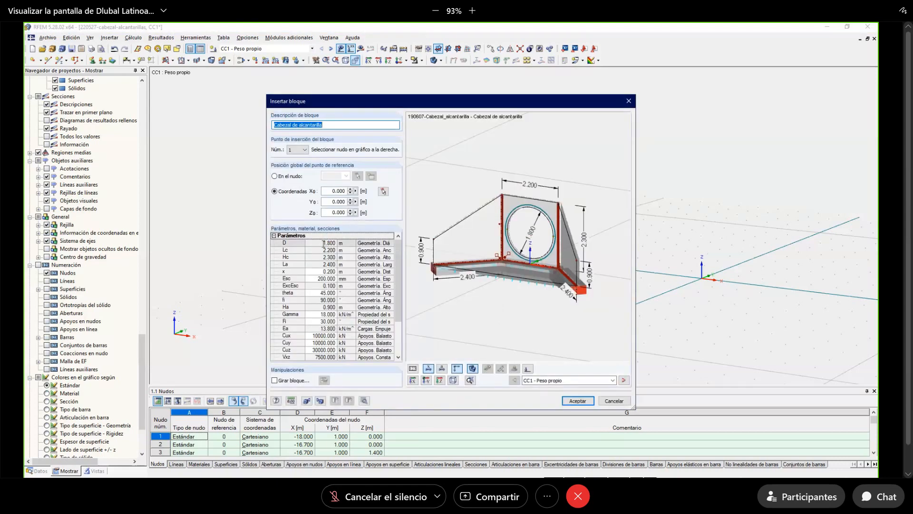
Set up a second culvert headwall block with D of 1.2 m and its reference point at X -7, Y 0, Z 0 m.
{"action": "left_click", "coordinate": [323, 243]}
{"action": "type", "text": "1.5"}
{"action": "key", "text": "Return"}
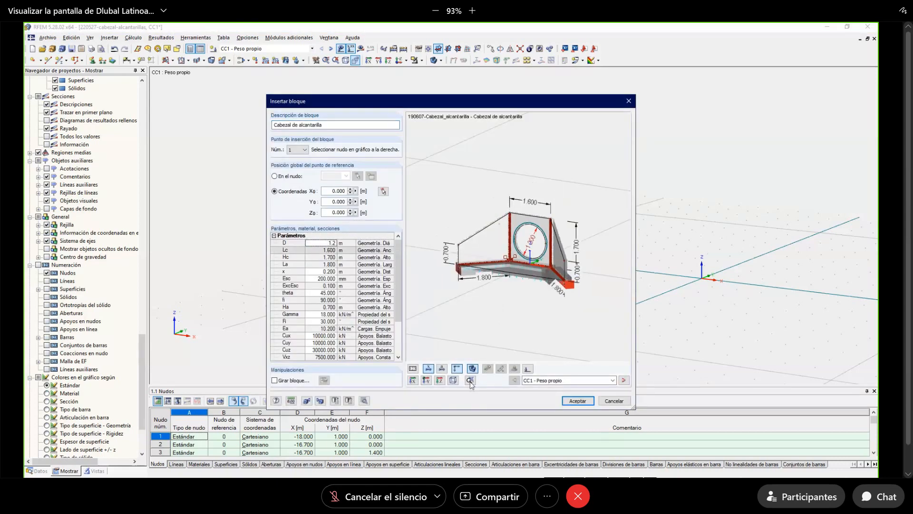
{"action": "left_click", "coordinate": [384, 191]}
{"action": "left_click", "coordinate": [540, 259]}
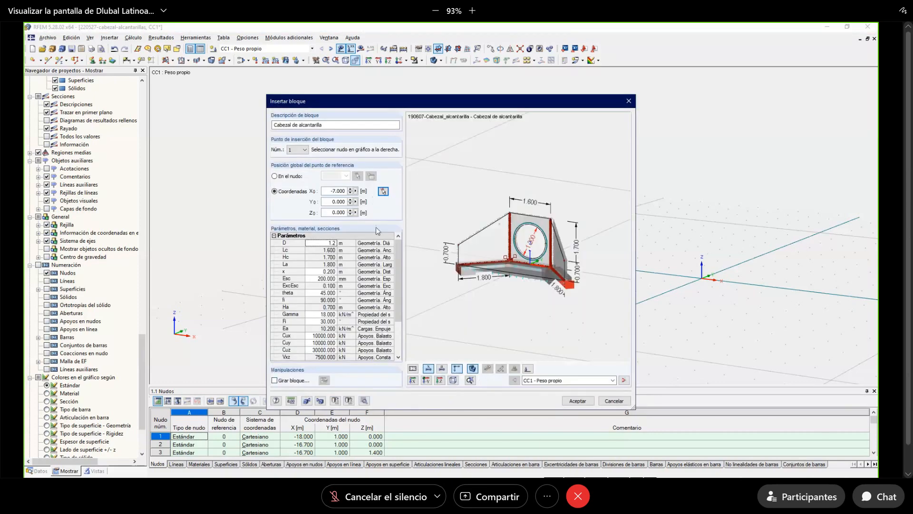
Insert the 1.2 m headwall block with only the CC2 - Suelo load case, unifying identical materials and sections.
{"action": "left_click", "coordinate": [364, 401]}
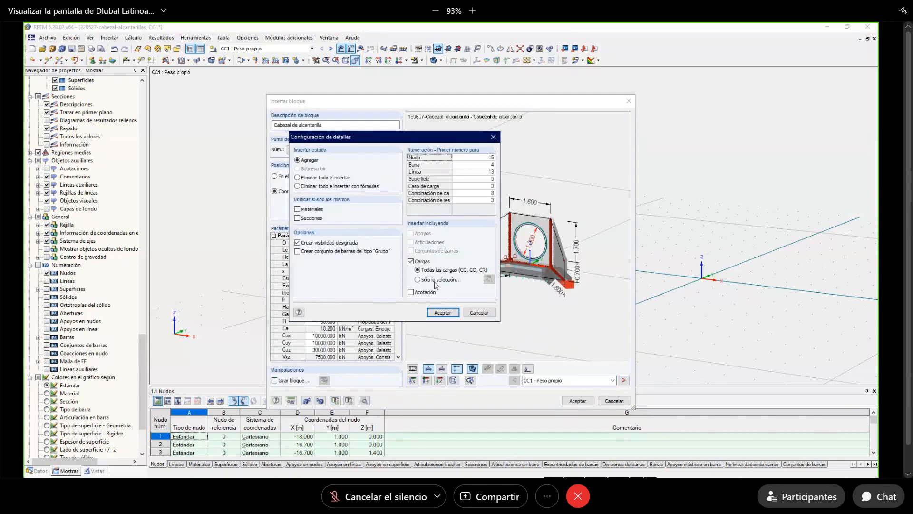
{"action": "left_click", "coordinate": [489, 279]}
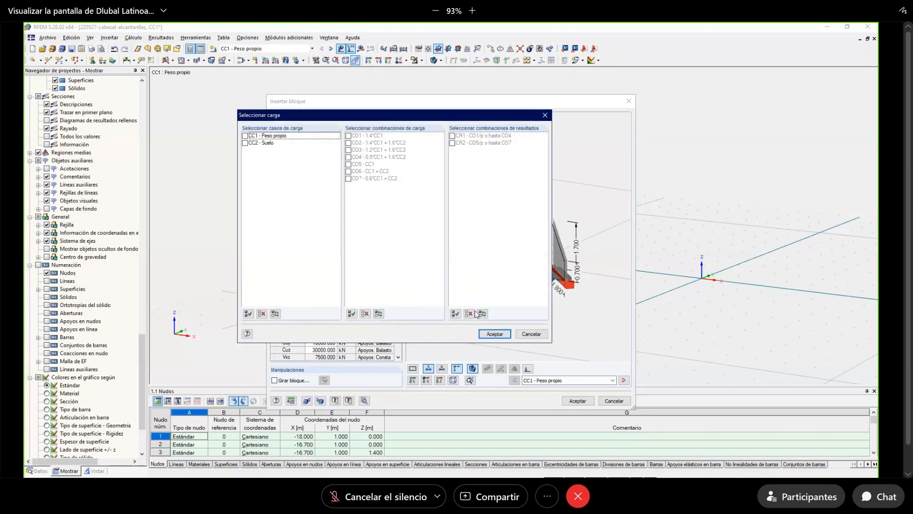
{"action": "left_click", "coordinate": [256, 145]}
{"action": "left_click", "coordinate": [495, 334]}
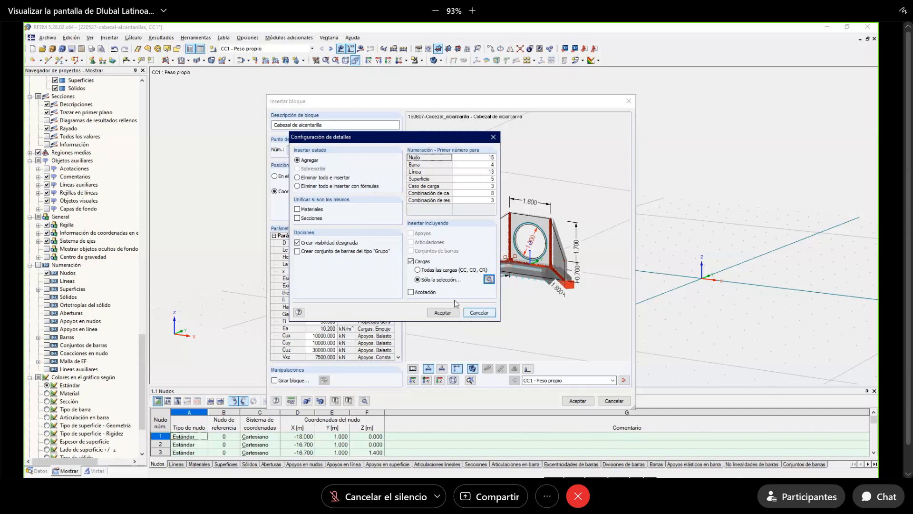
{"action": "left_click", "coordinate": [318, 210]}
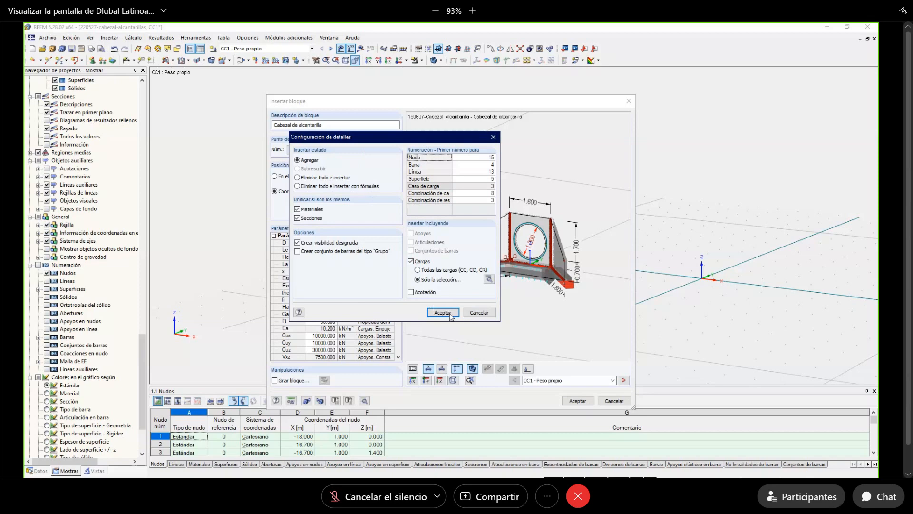
{"action": "left_click", "coordinate": [442, 312]}
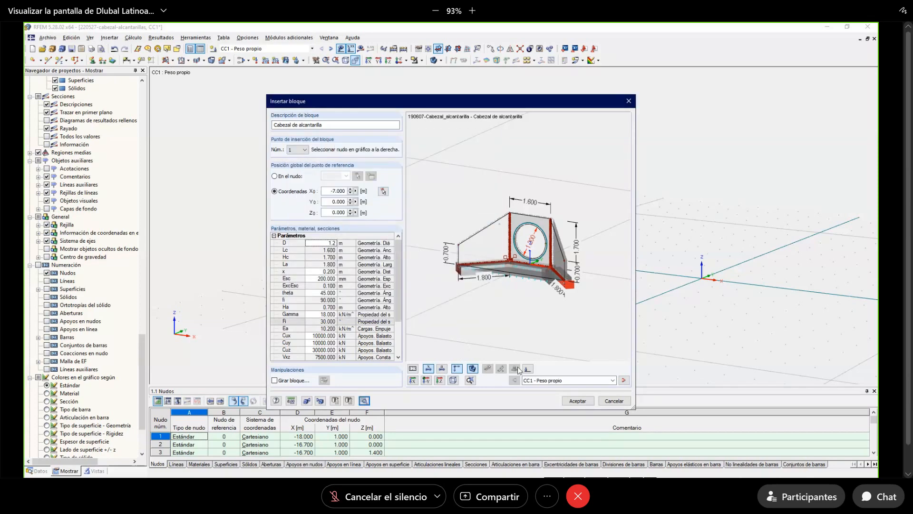
{"action": "left_click", "coordinate": [578, 400]}
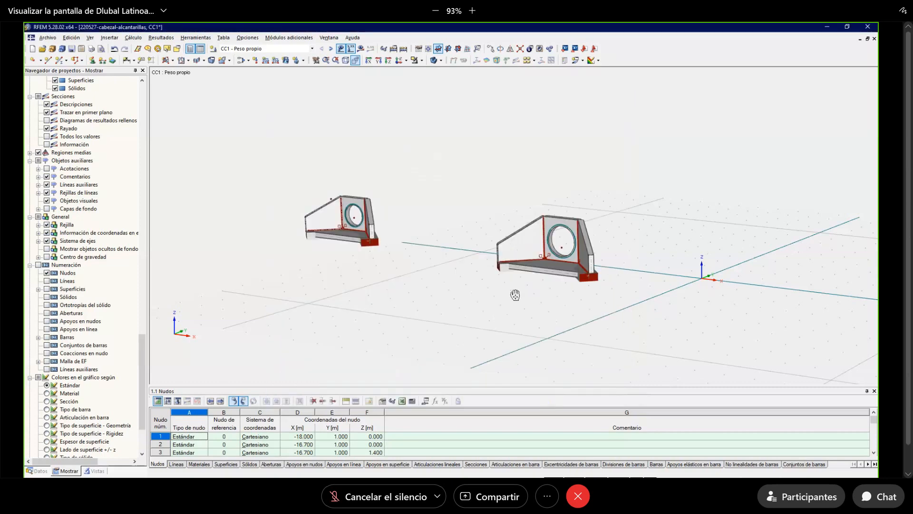
Set up a third headwall block with D of 1.5 m, importing only load case CC2 - Suelo and unifying identical materials.
{"action": "middle_click_drag", "start_coordinate": [515, 295], "coordinate": [431, 249]}
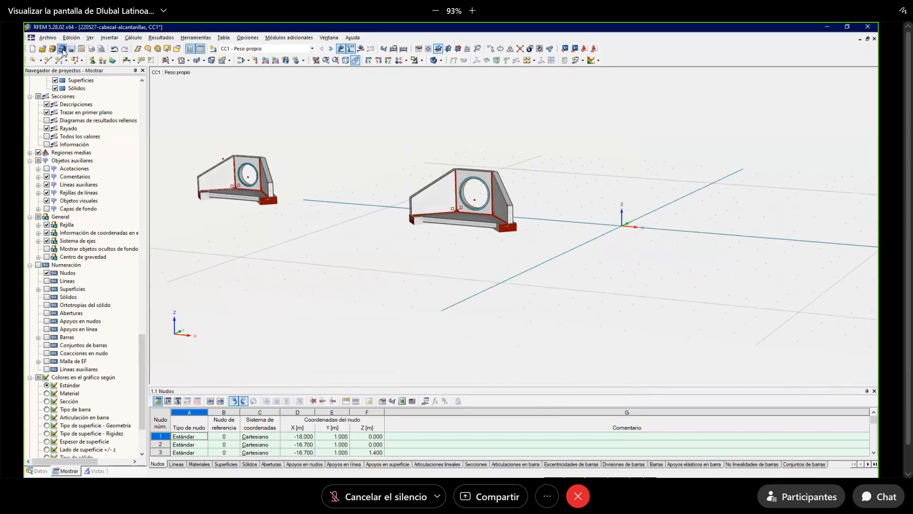
{"action": "left_click", "coordinate": [314, 242]}
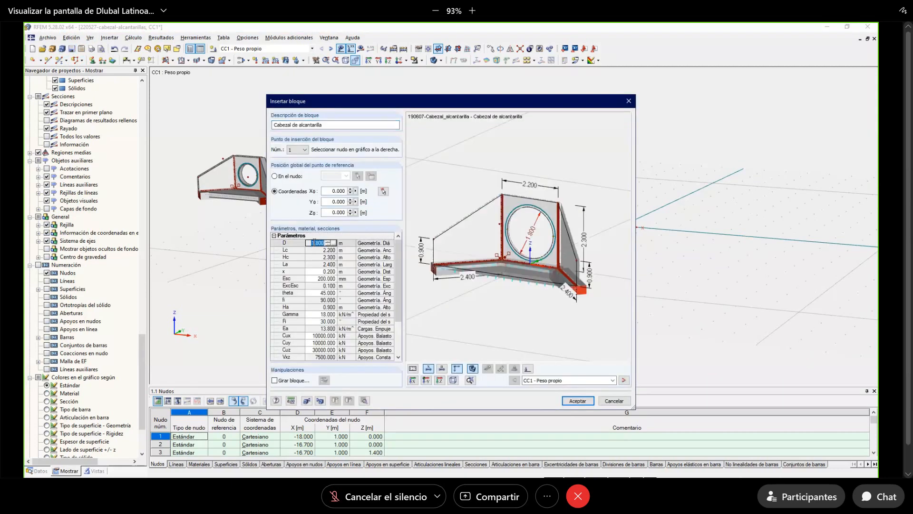
{"action": "type", "text": "1.5"}
{"action": "key", "text": "Return"}
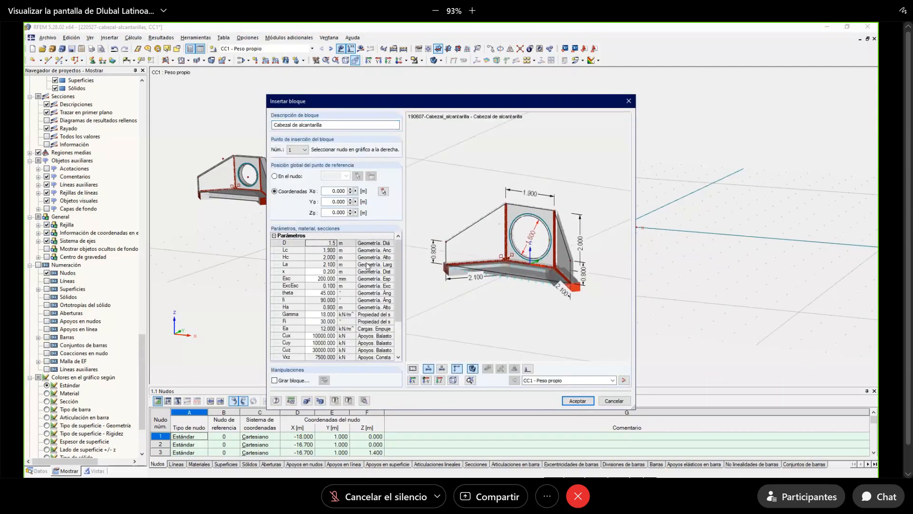
{"action": "left_click", "coordinate": [364, 400]}
{"action": "left_click", "coordinate": [488, 279]}
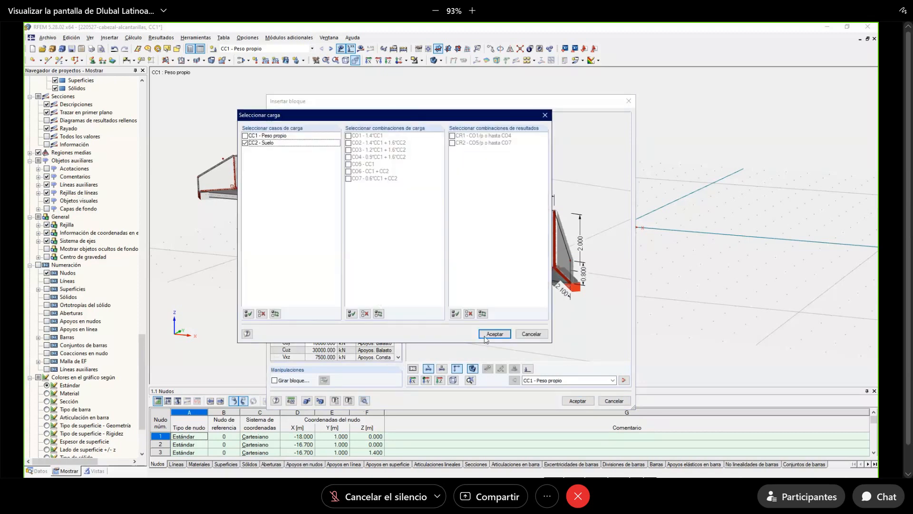
{"action": "left_click", "coordinate": [492, 335]}
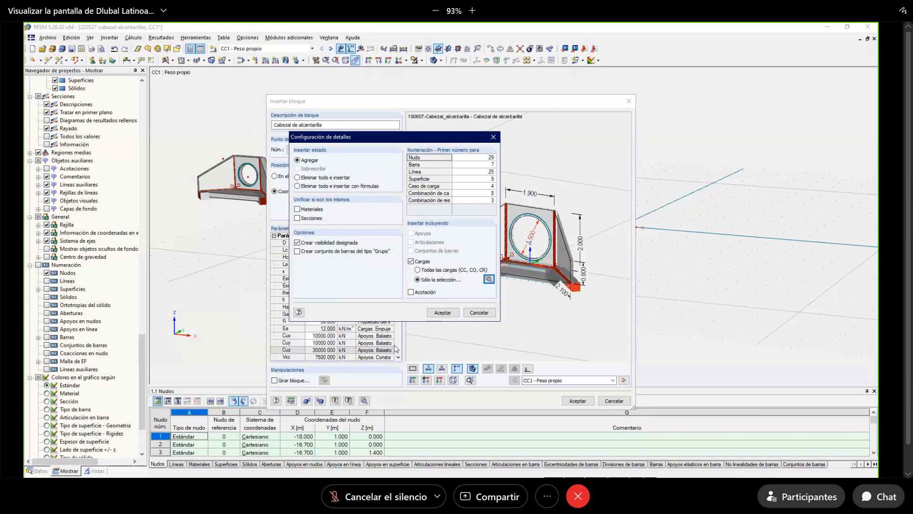
{"action": "left_click", "coordinate": [314, 209]}
{"action": "left_click", "coordinate": [442, 312]}
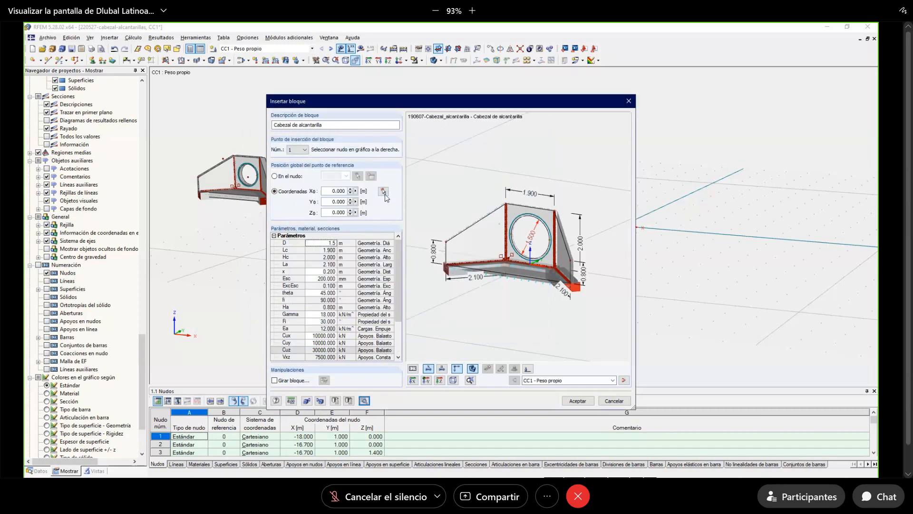
Place the 1.5 m headwall near the X axis, just on the positive side of the origin, and insert it.
{"action": "left_click", "coordinate": [384, 190]}
{"action": "scroll", "coordinate": [685, 229], "scroll_direction": "down", "scroll_amount": 2}
{"action": "middle_click_drag", "start_coordinate": [627, 233], "coordinate": [481, 228]}
{"action": "left_click", "coordinate": [553, 218]}
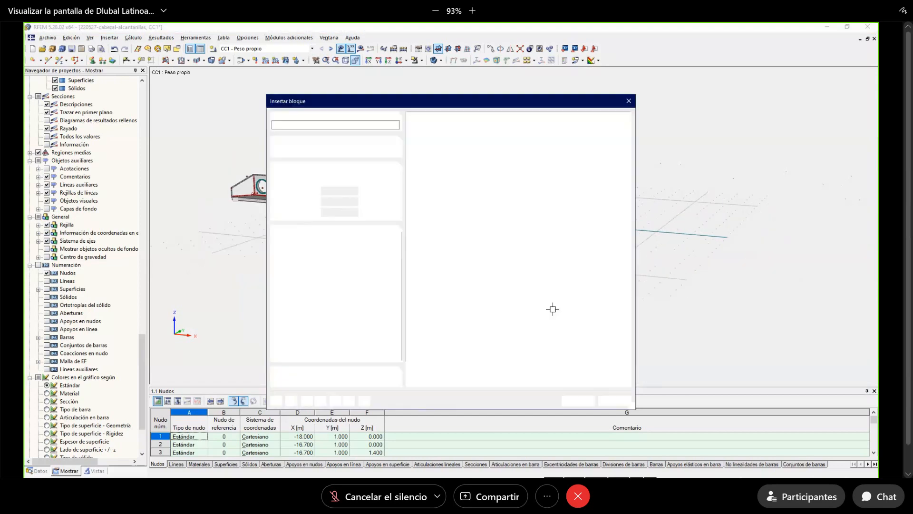
{"action": "left_click", "coordinate": [583, 404]}
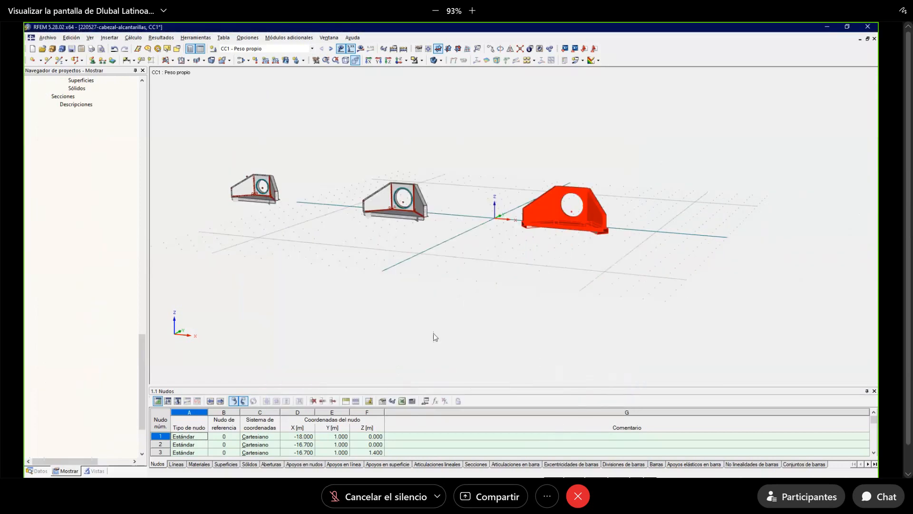
Set up a fourth headwall block with D of 1.8 m, importing only CC2 - Suelo and unifying identical materials and sections.
{"action": "middle_click_drag", "start_coordinate": [499, 299], "coordinate": [512, 358], "text": "ctrl"}
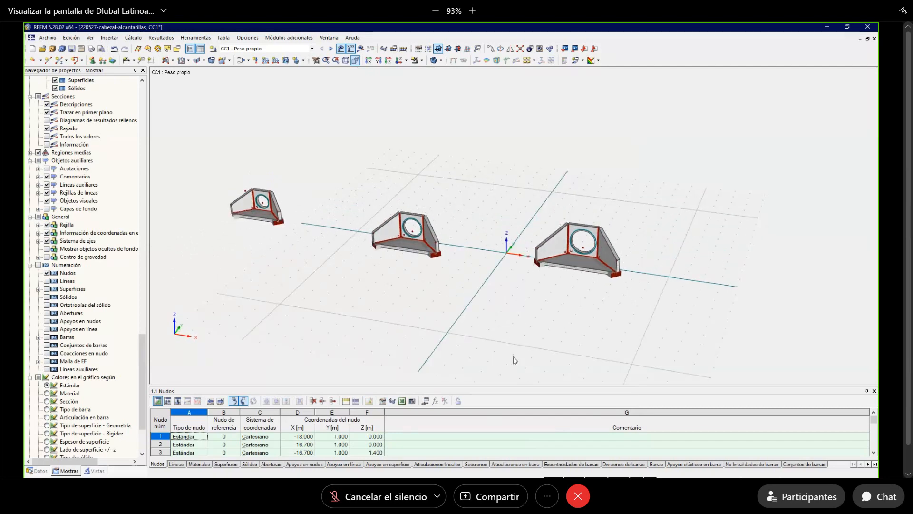
{"action": "left_click", "coordinate": [62, 50]}
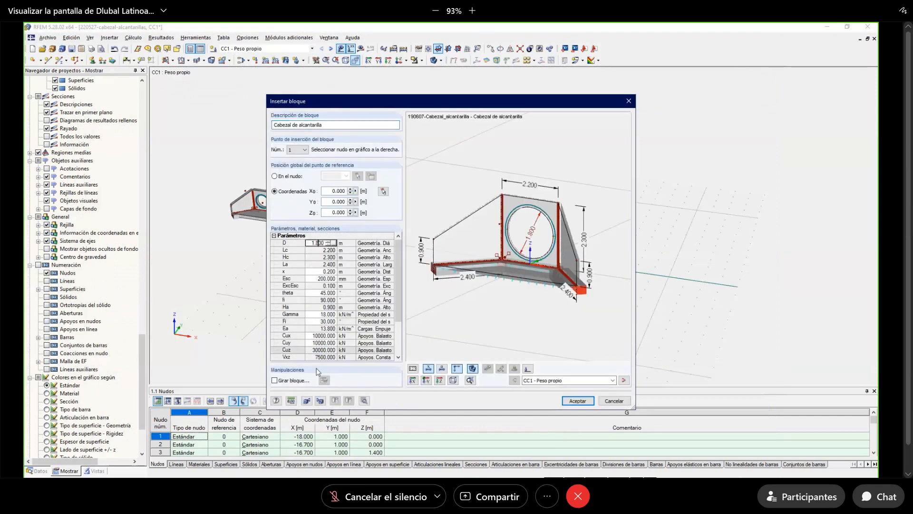
{"action": "left_click", "coordinate": [364, 401]}
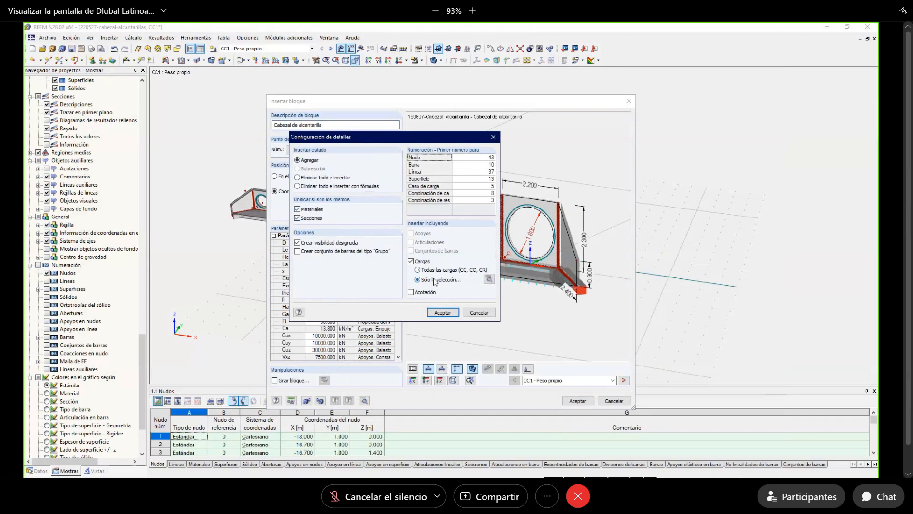
{"action": "left_click", "coordinate": [488, 280]}
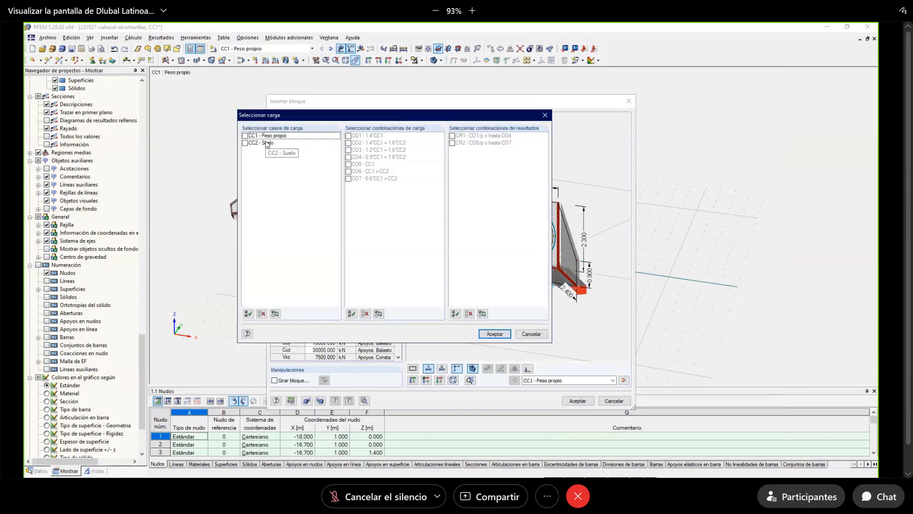
{"action": "left_click", "coordinate": [267, 153]}
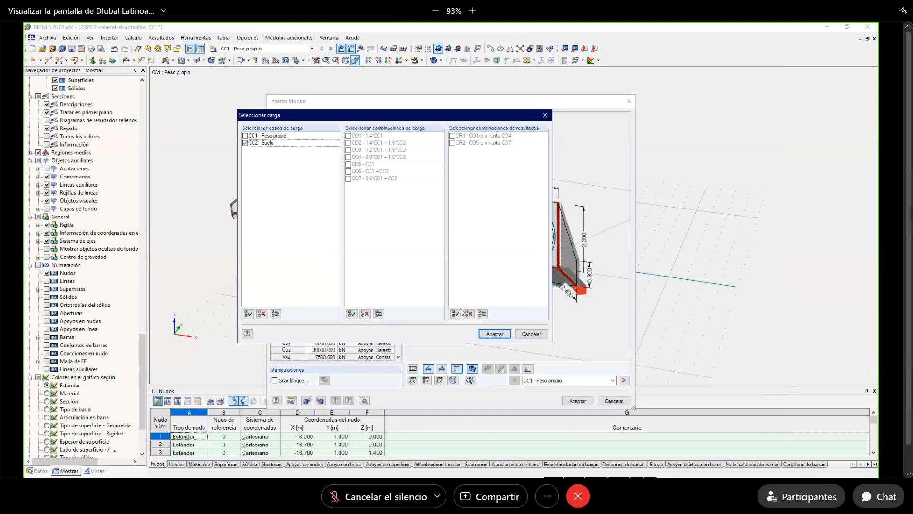
{"action": "left_click", "coordinate": [495, 333]}
{"action": "left_click", "coordinate": [443, 310]}
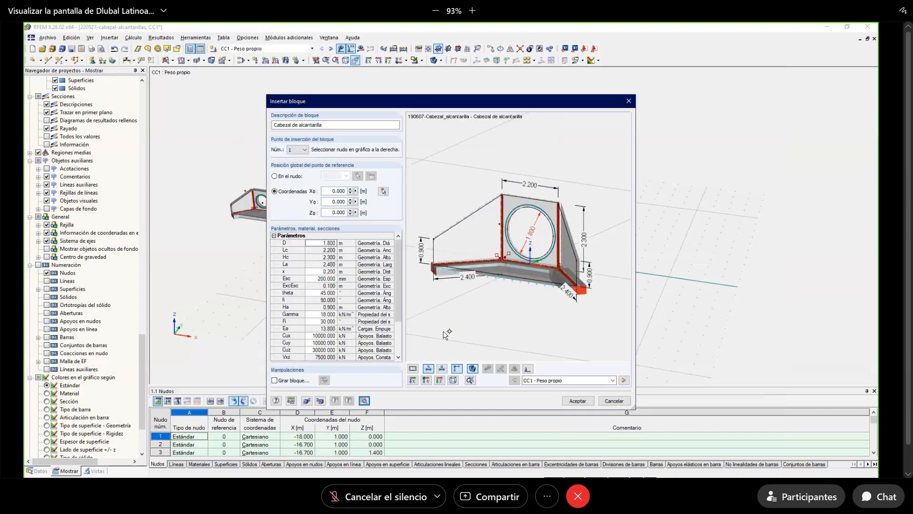
Place the 1.8 m headwall behind the 1.2 m one, on the positive Y side, and insert it.
{"action": "left_click", "coordinate": [383, 195]}
{"action": "left_click", "coordinate": [408, 175]}
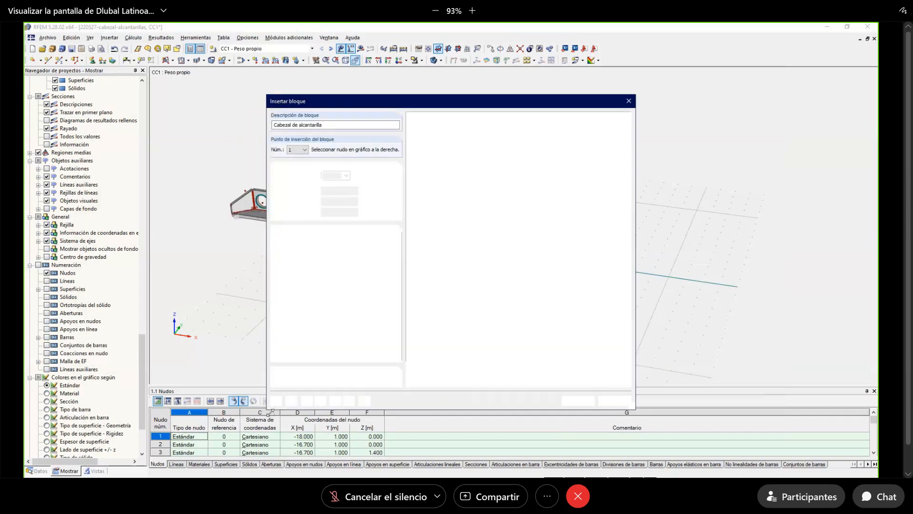
{"action": "left_click", "coordinate": [576, 401]}
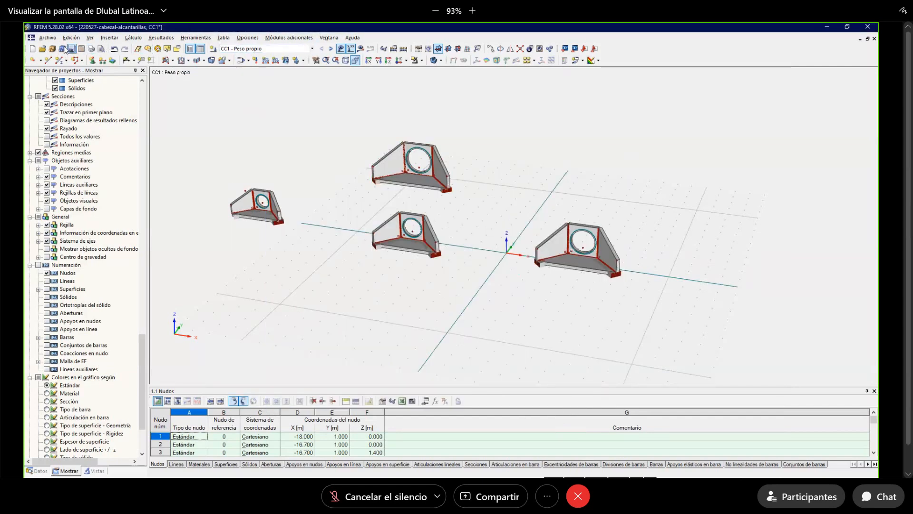
{"action": "left_click", "coordinate": [63, 49]}
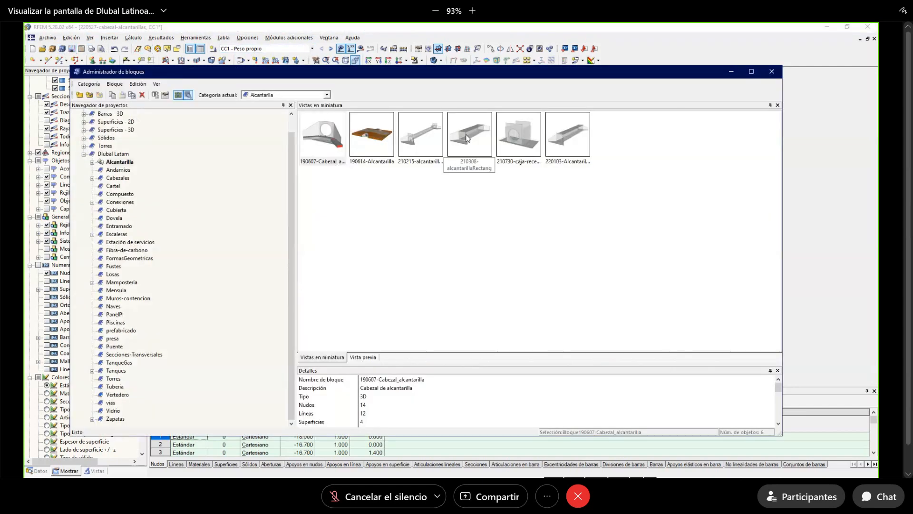
{"action": "key", "text": "Escape"}
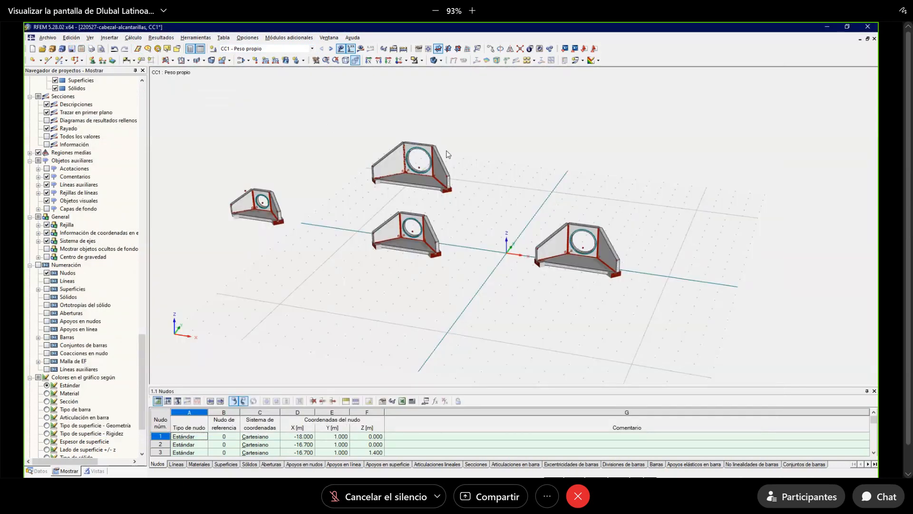
Set length L of the 210308-alcantarillaRectangularCaudal block to 25 m, checking the preview with parameter symbols and with numeric dimensions.
{"action": "middle_click_drag", "start_coordinate": [525, 235], "coordinate": [497, 235], "text": "ctrl"}
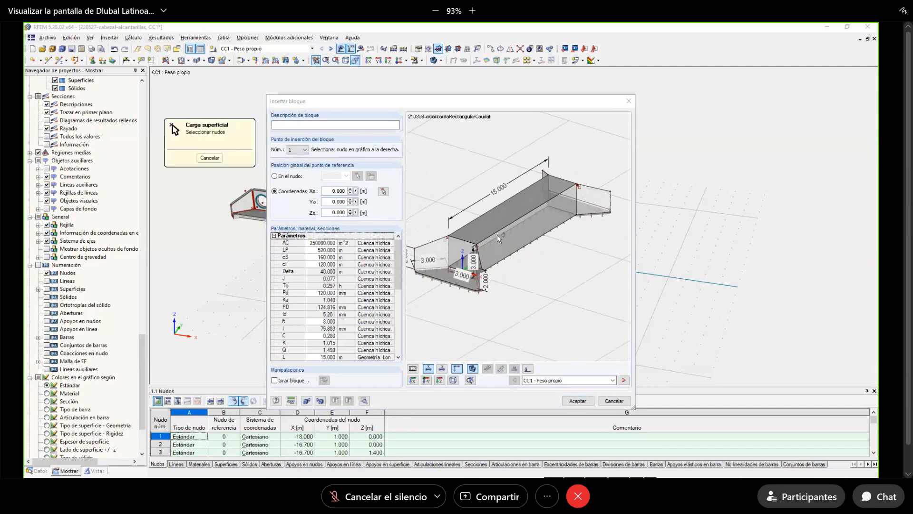
{"action": "scroll", "coordinate": [497, 235], "scroll_direction": "down", "scroll_amount": 2}
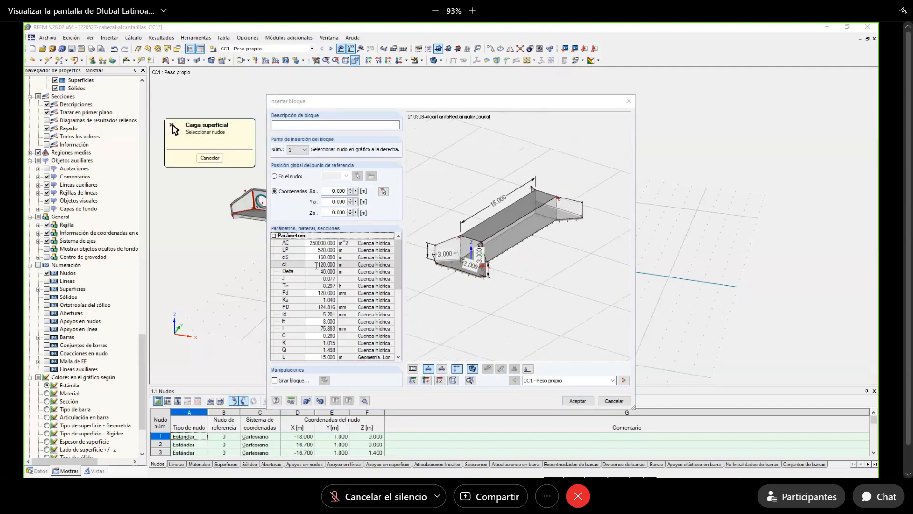
{"action": "left_click", "coordinate": [441, 368]}
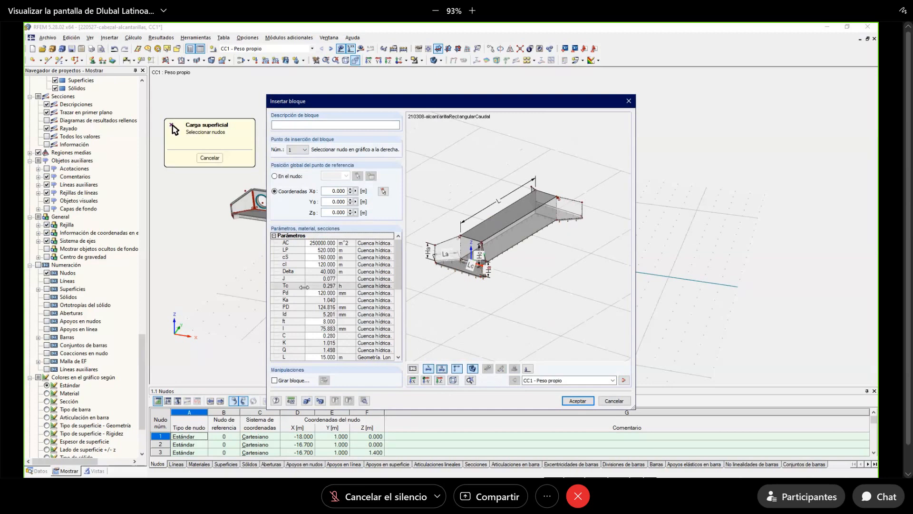
{"action": "scroll", "coordinate": [316, 302], "scroll_direction": "down", "scroll_amount": 2}
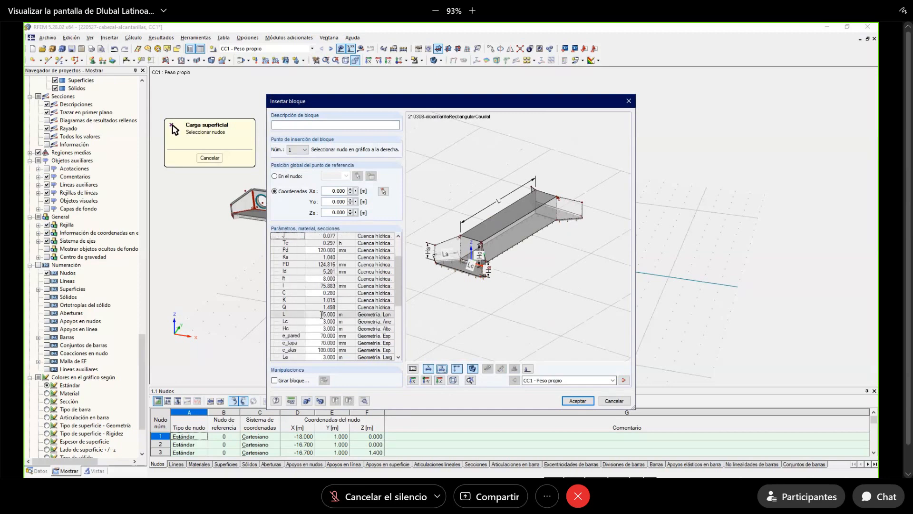
{"action": "left_click", "coordinate": [321, 314]}
{"action": "type", "text": "25"}
{"action": "key", "text": "Return"}
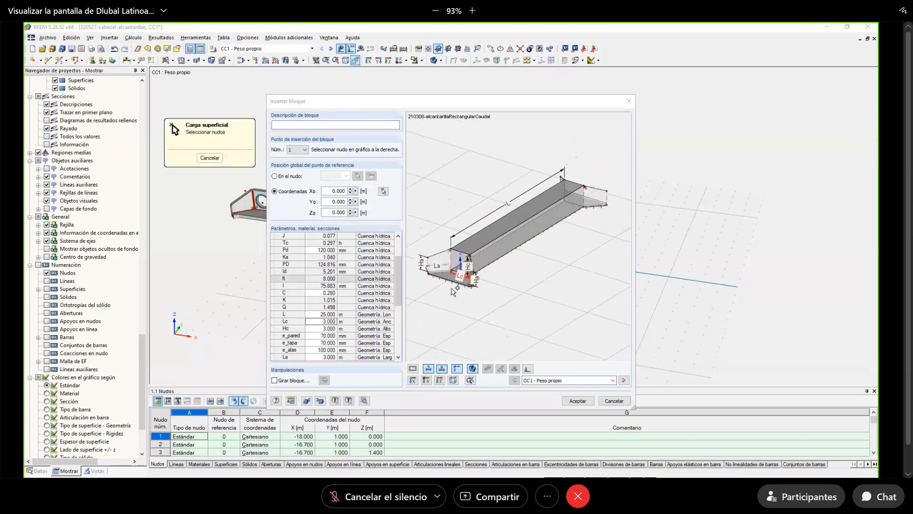
{"action": "scroll", "coordinate": [456, 290], "scroll_direction": "up", "scroll_amount": 2}
{"action": "middle_click_drag", "start_coordinate": [457, 290], "coordinate": [507, 264], "text": "ctrl"}
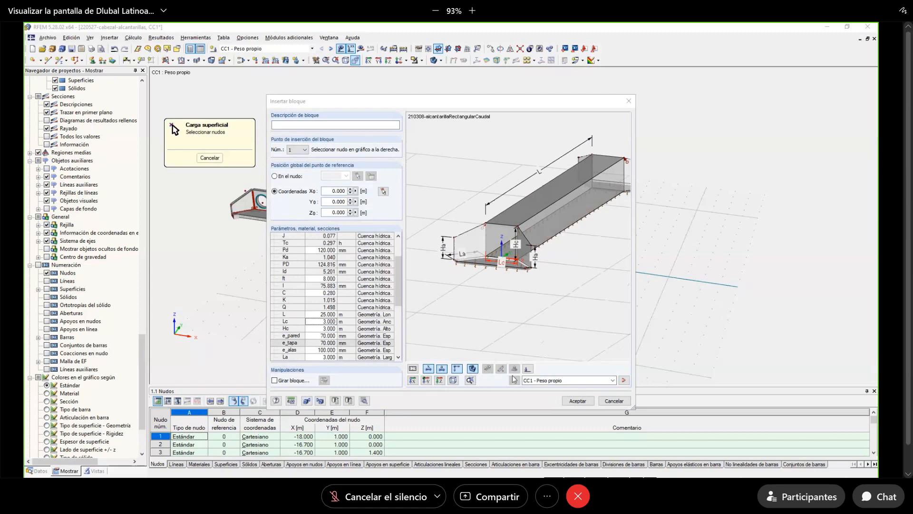
{"action": "left_click", "coordinate": [441, 369]}
{"action": "mouse_move", "coordinate": [516, 271]}
{"action": "middle_mouse_down", "text": "ctrl"}
{"action": "mouse_move", "coordinate": [470, 147]}
{"action": "mouse_move", "coordinate": [532, 264]}
{"action": "middle_mouse_up", "text": "ctrl"}
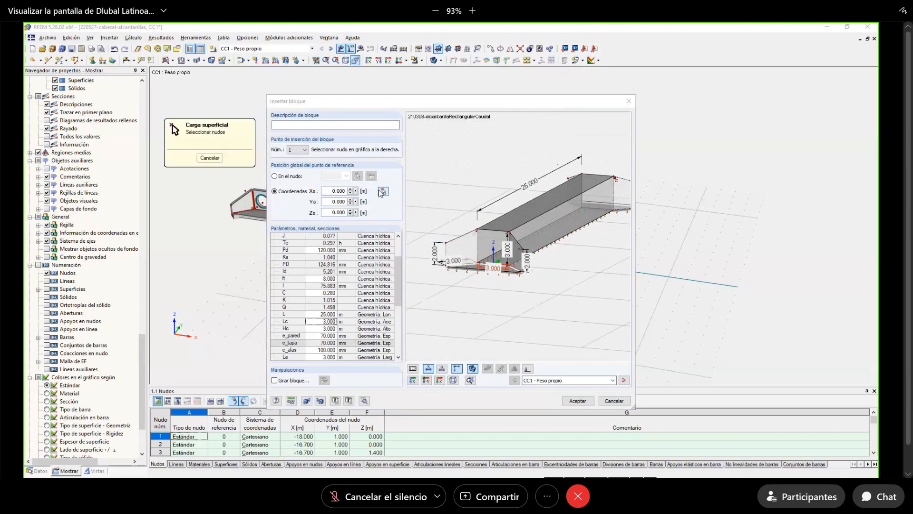
Place the rectangular culvert at X 14 m, Y 2 m, Z 0 m, beyond the 1.5 m headwall, and insert it.
{"action": "left_click", "coordinate": [383, 191]}
{"action": "scroll", "coordinate": [636, 342], "scroll_direction": "down", "scroll_amount": 5}
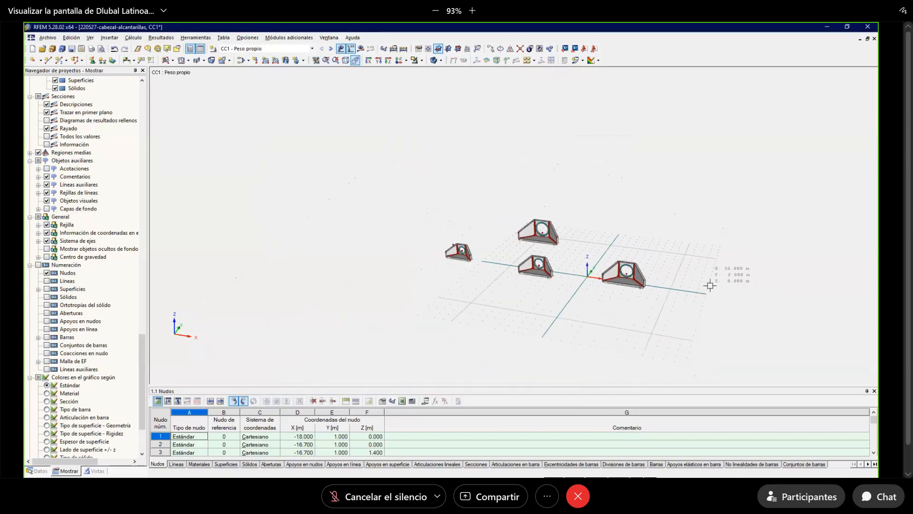
{"action": "left_click", "coordinate": [710, 285]}
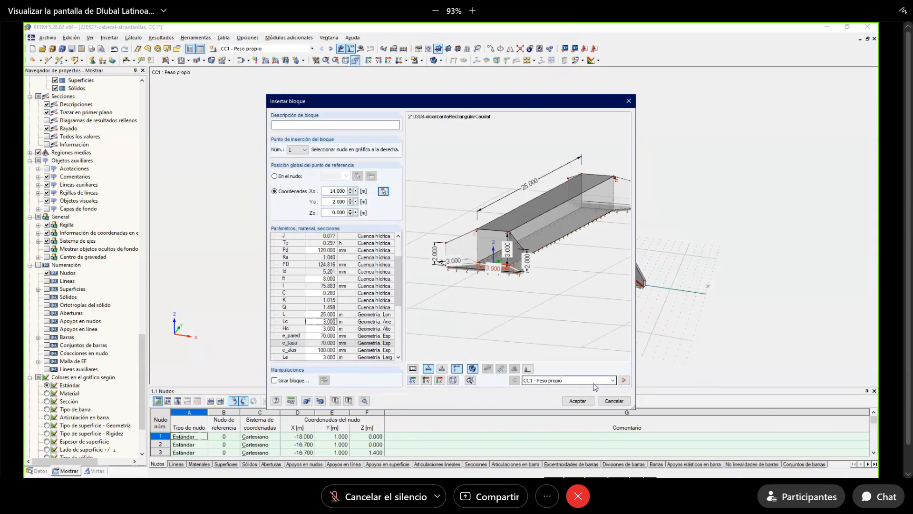
{"action": "left_click", "coordinate": [577, 400]}
{"action": "middle_click_drag", "start_coordinate": [668, 332], "coordinate": [471, 314], "text": "ctrl"}
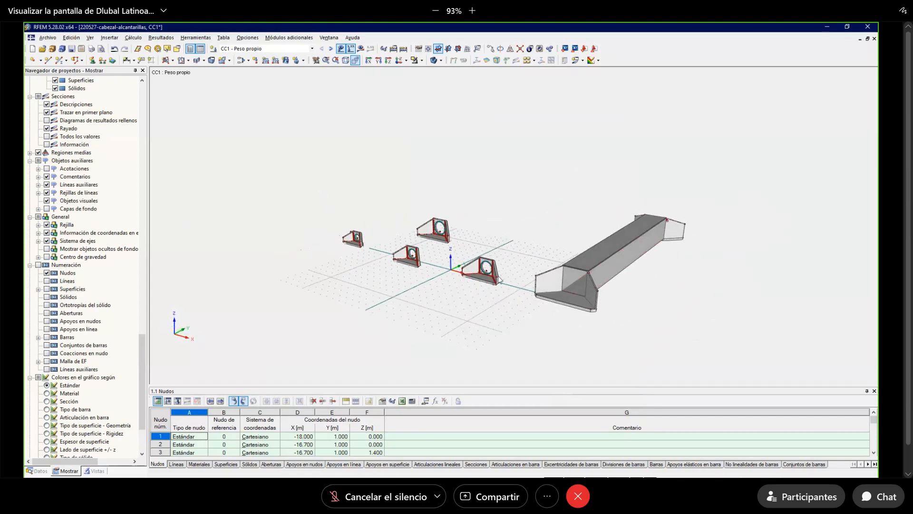
Try to calculate the whole model, generating combinations even though the load cases have no assigned action.
{"action": "left_click", "coordinate": [404, 49]}
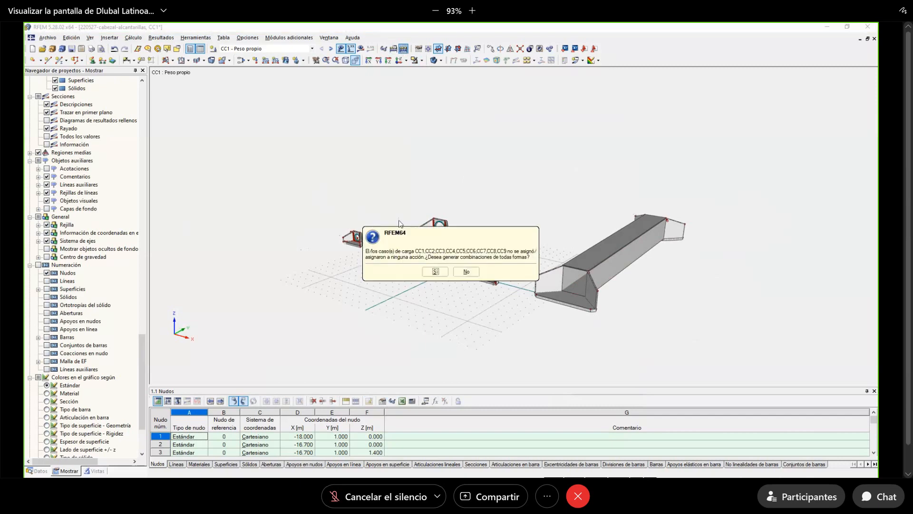
{"action": "left_click", "coordinate": [437, 271]}
{"action": "left_click", "coordinate": [451, 269]}
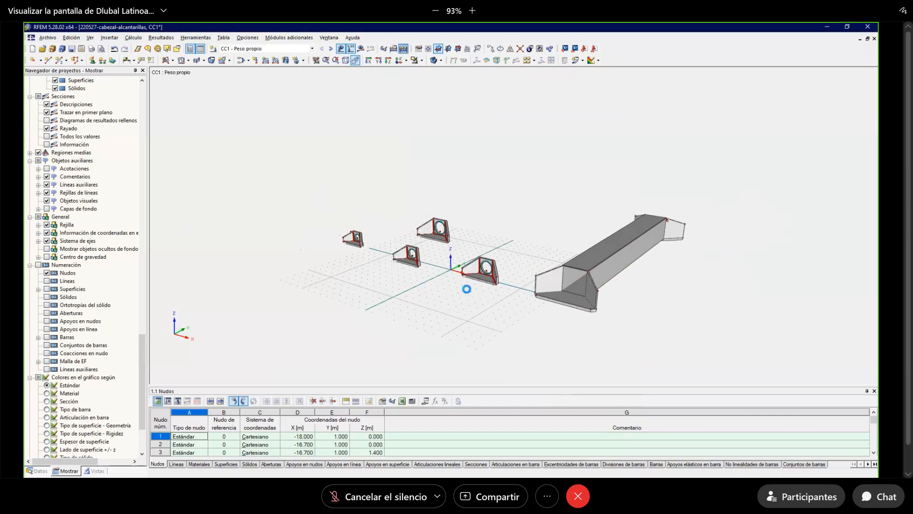
{"action": "left_click", "coordinate": [464, 276]}
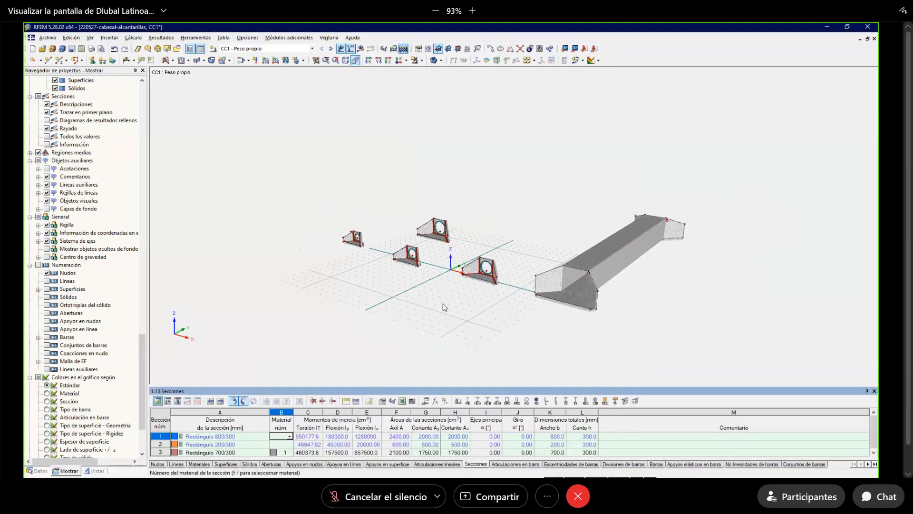
Try deleting the rectangular culvert and recalculating the model with only the headwalls.
{"action": "middle_click_drag", "start_coordinate": [471, 357], "coordinate": [604, 178], "text": "ctrl"}
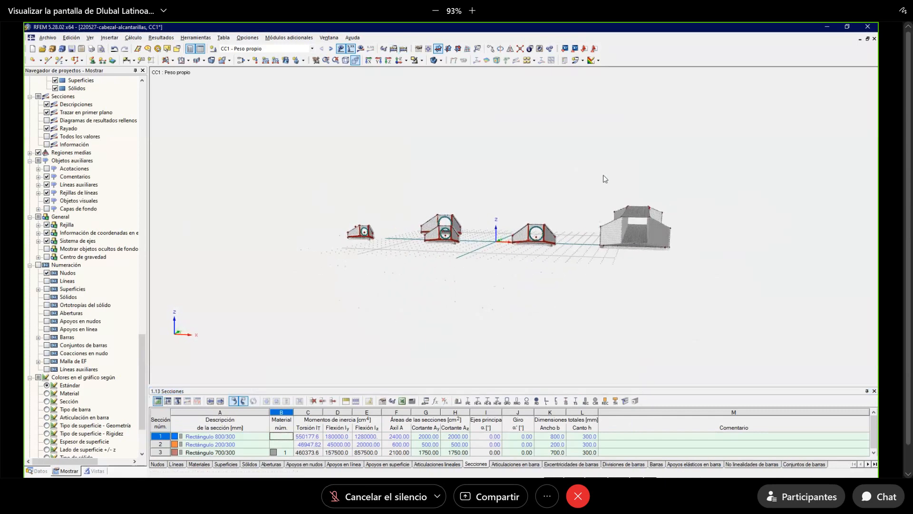
{"action": "left_click_drag", "start_coordinate": [577, 159], "coordinate": [708, 269]}
{"action": "middle_click_drag", "start_coordinate": [693, 272], "coordinate": [656, 233], "text": "ctrl"}
{"action": "scroll", "coordinate": [563, 299], "scroll_direction": "up", "scroll_amount": 2}
{"action": "key", "text": "Delete"}
{"action": "scroll", "coordinate": [691, 278], "scroll_direction": "down", "scroll_amount": 2}
{"action": "left_click", "coordinate": [403, 49]}
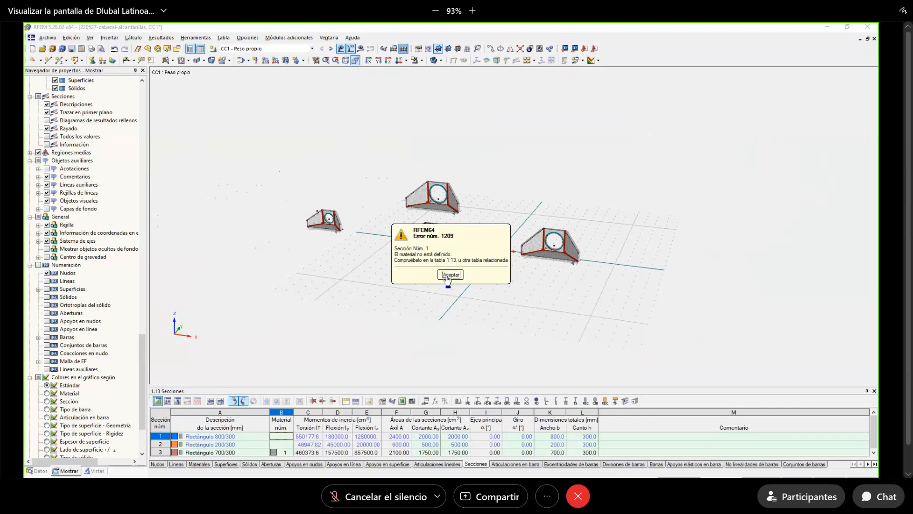
{"action": "left_click", "coordinate": [444, 275]}
{"action": "middle_click_drag", "start_coordinate": [438, 294], "coordinate": [414, 312]}
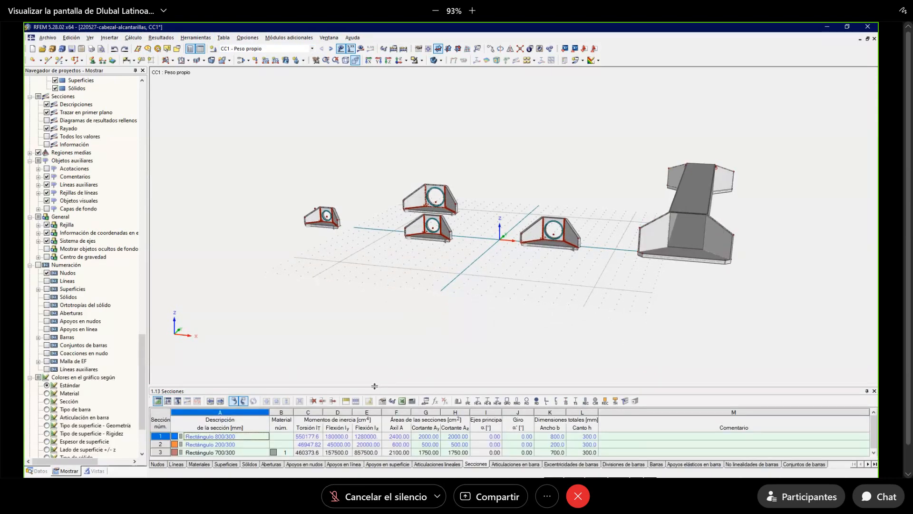
Enlarge the sections table and clear the row of the unused section Rectángulo 800/300.
{"action": "left_click_drag", "start_coordinate": [374, 386], "coordinate": [375, 304]}
{"action": "left_click", "coordinate": [219, 379]}
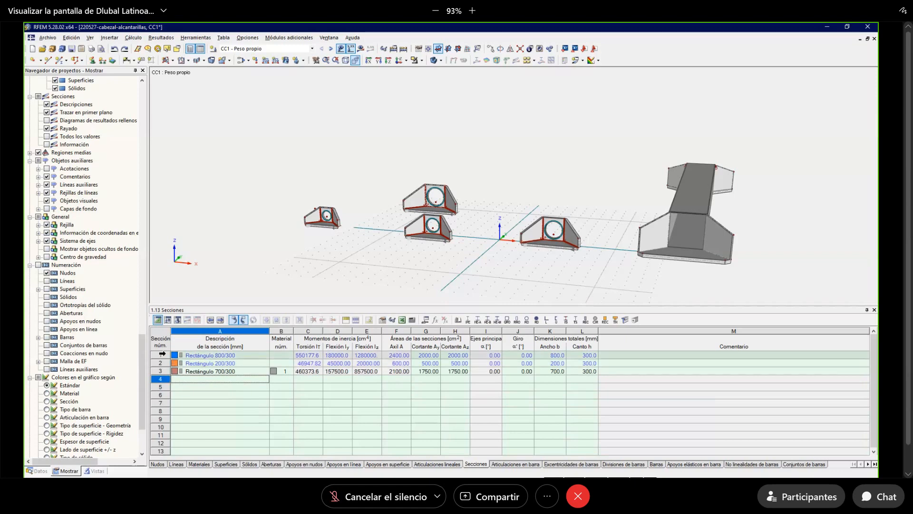
{"action": "left_click_drag", "start_coordinate": [162, 354], "coordinate": [162, 363]}
{"action": "right_click", "coordinate": [187, 357]}
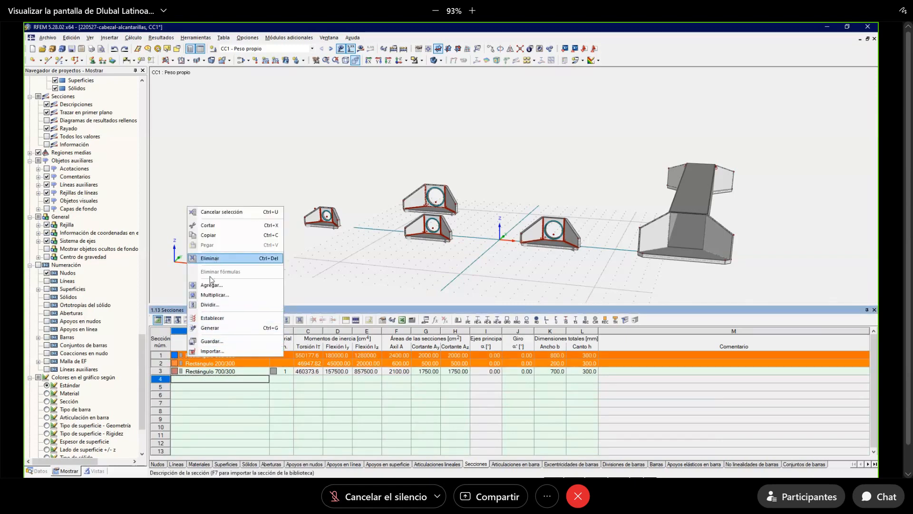
{"action": "left_click", "coordinate": [165, 355]}
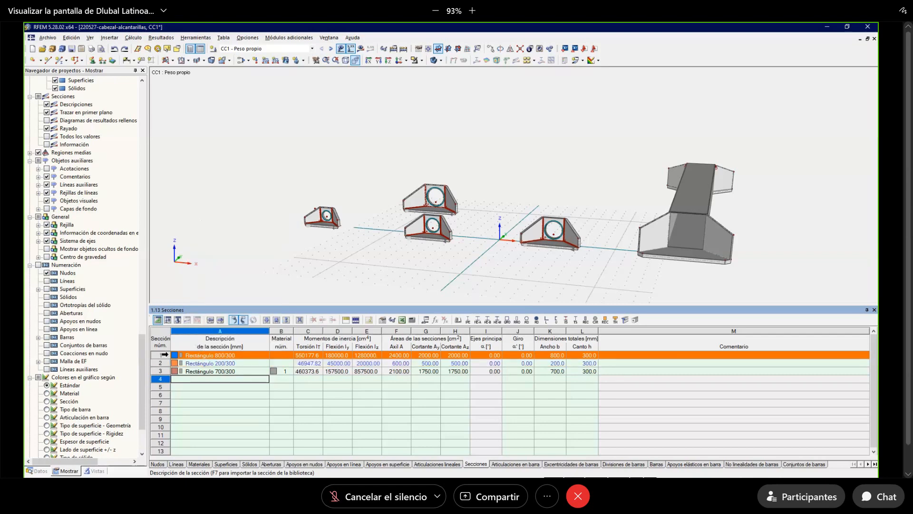
{"action": "right_click", "coordinate": [171, 355]}
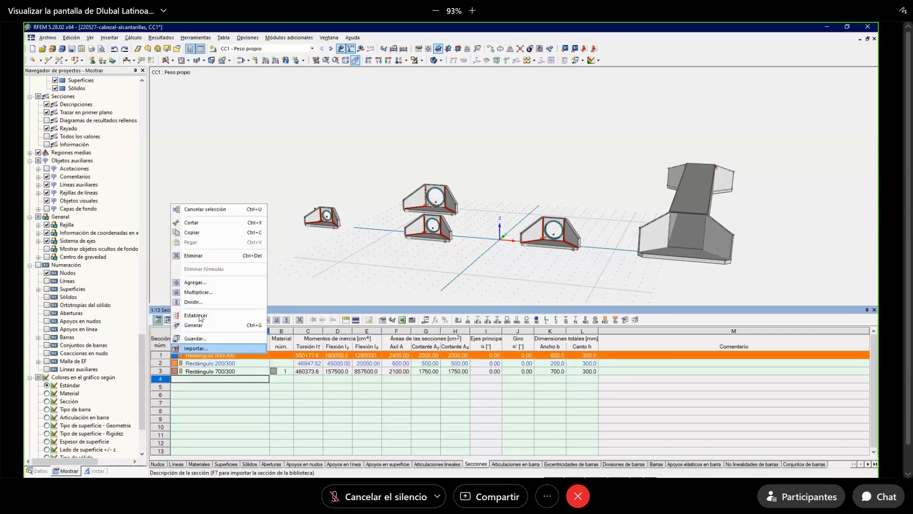
{"action": "left_click", "coordinate": [272, 357]}
{"action": "right_click", "coordinate": [247, 353]}
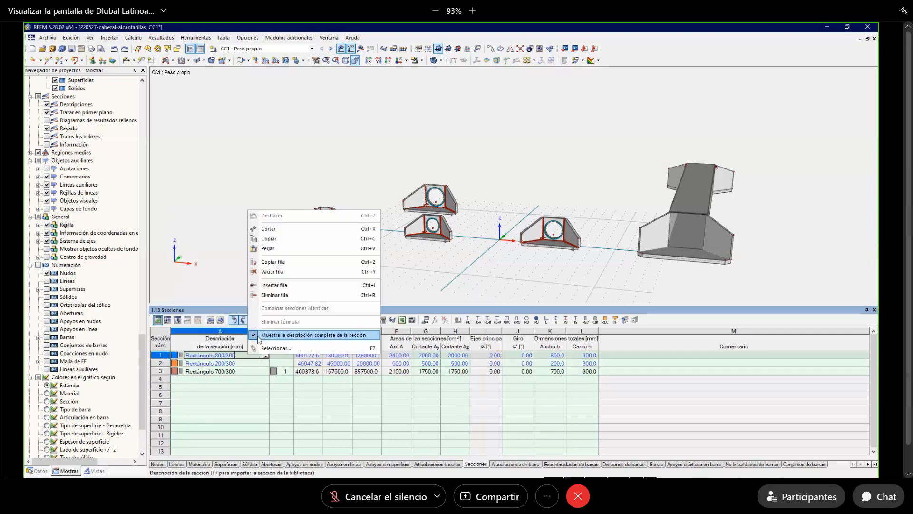
{"action": "left_click", "coordinate": [272, 272]}
Clear the row of section Rectángulo 200/300, keeping only Rectángulo 700/300 in the sections table.
{"action": "left_click", "coordinate": [257, 363]}
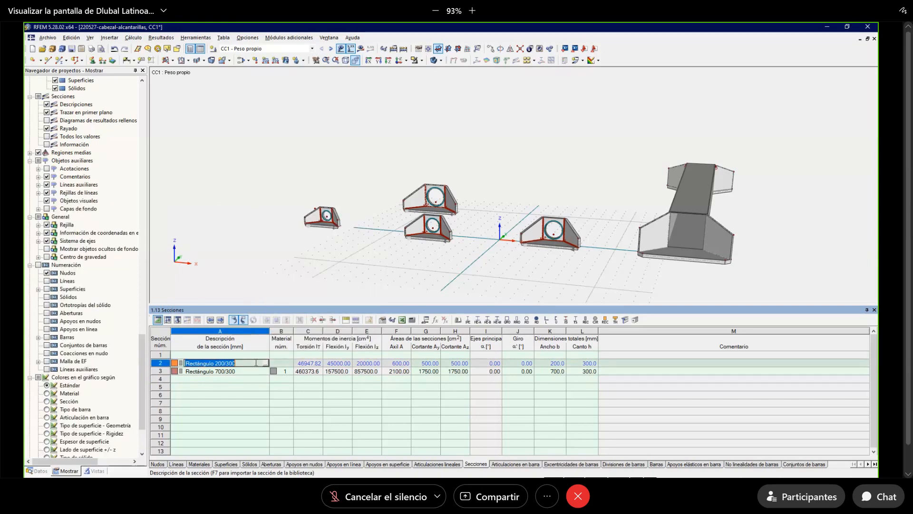
{"action": "left_click", "coordinate": [264, 362]}
{"action": "key", "text": "Escape"}
{"action": "right_click", "coordinate": [257, 363]}
{"action": "left_click", "coordinate": [291, 285]}
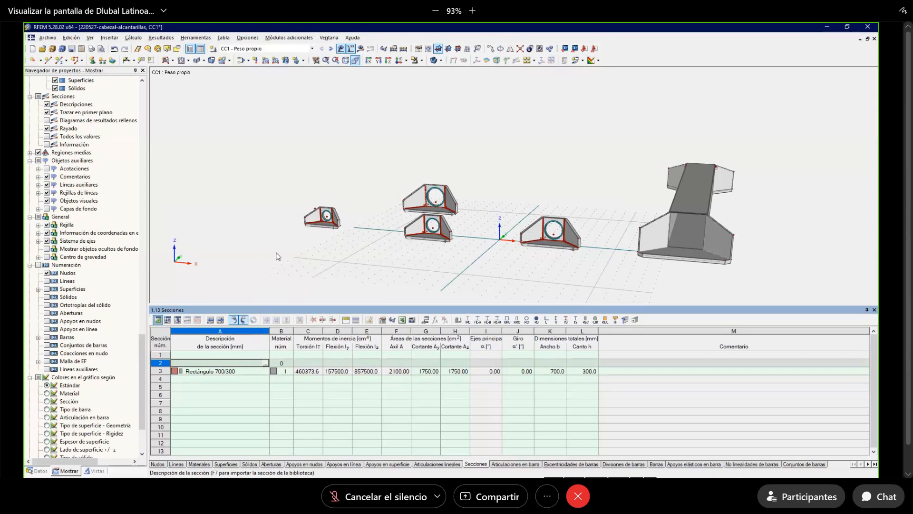
{"action": "left_click", "coordinate": [251, 170]}
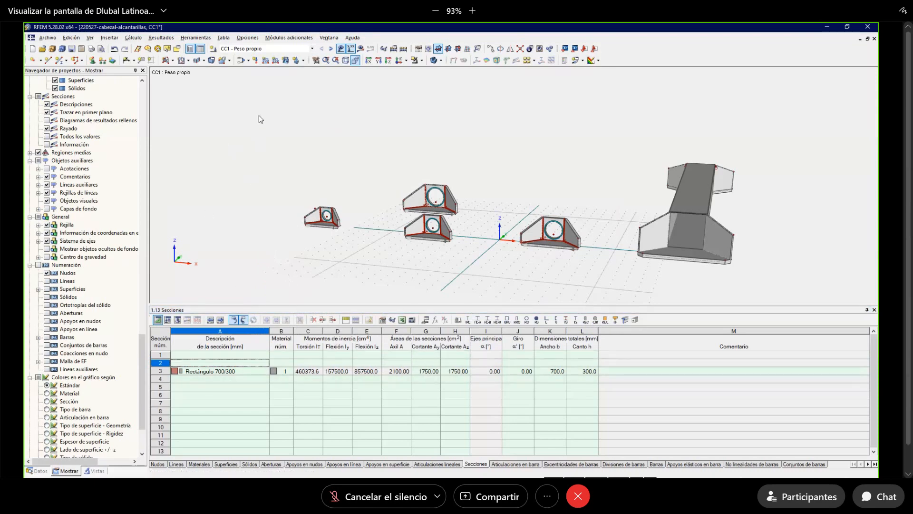
Calculate the whole model, shrink the results table and display the coloured m-x internal forces on the surfaces.
{"action": "left_click", "coordinate": [394, 50]}
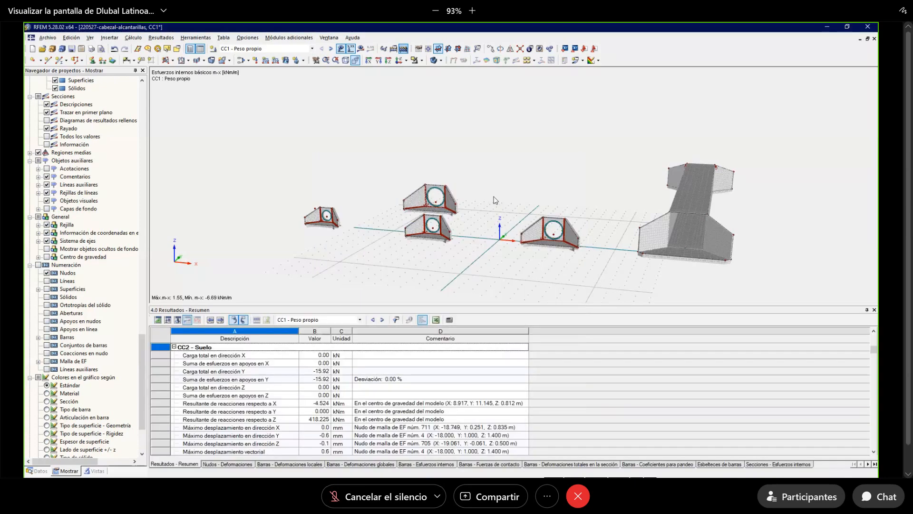
{"action": "left_click_drag", "start_coordinate": [474, 305], "coordinate": [471, 376]}
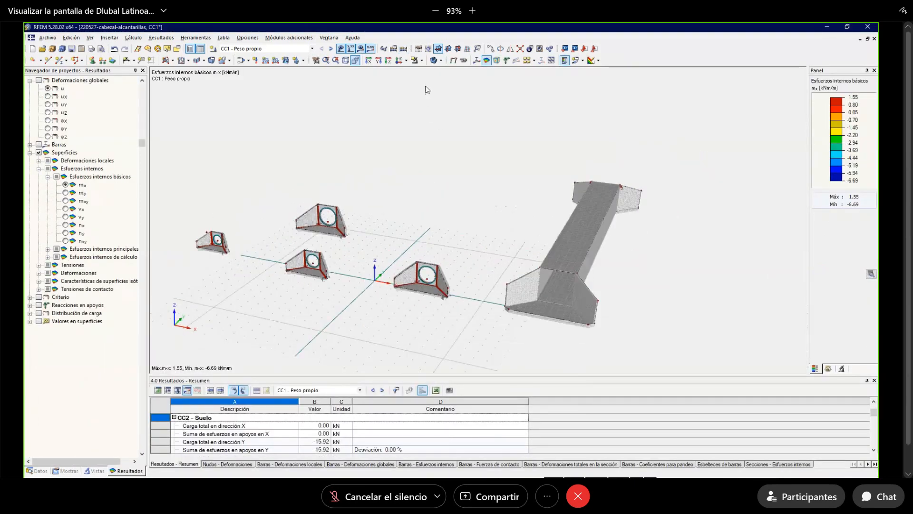
{"action": "left_click", "coordinate": [433, 61]}
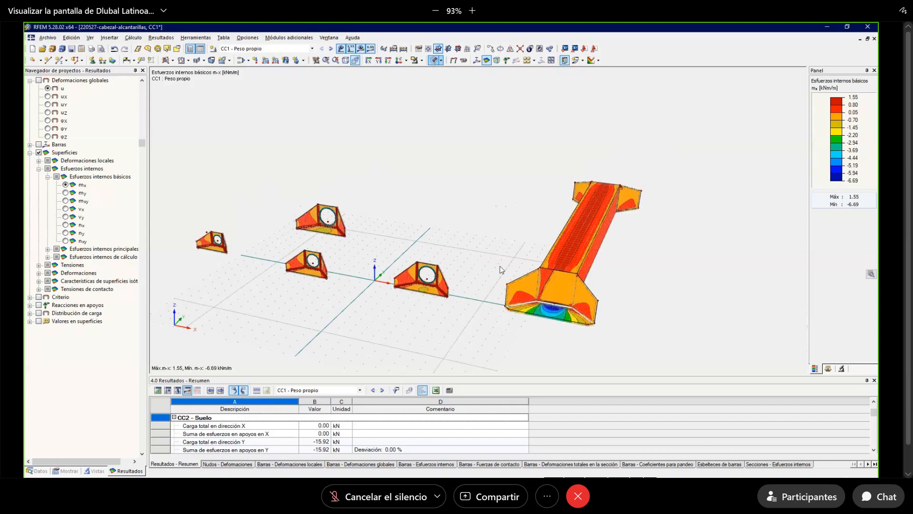
Examine the m-x results and soil loads on the headwalls for load cases CC2, CC3 and CC4 - Suelo.
{"action": "left_click", "coordinate": [292, 48]}
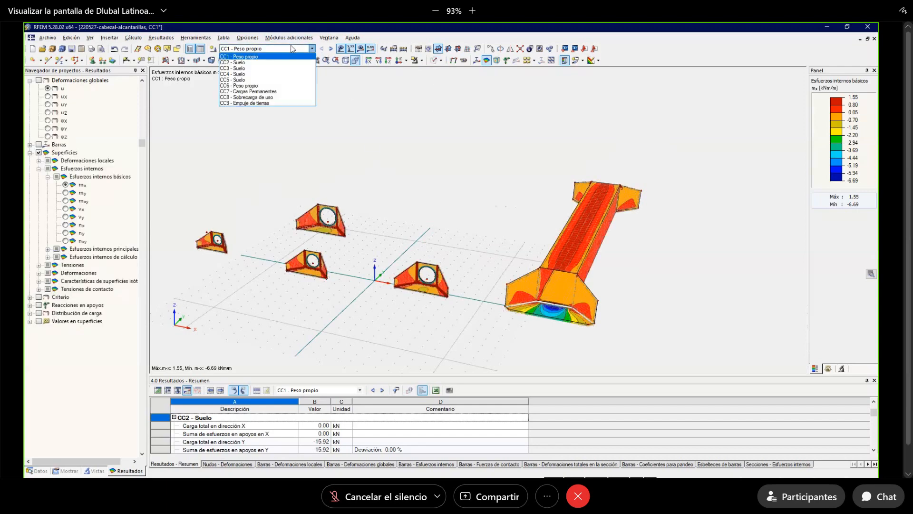
{"action": "left_click", "coordinate": [238, 62]}
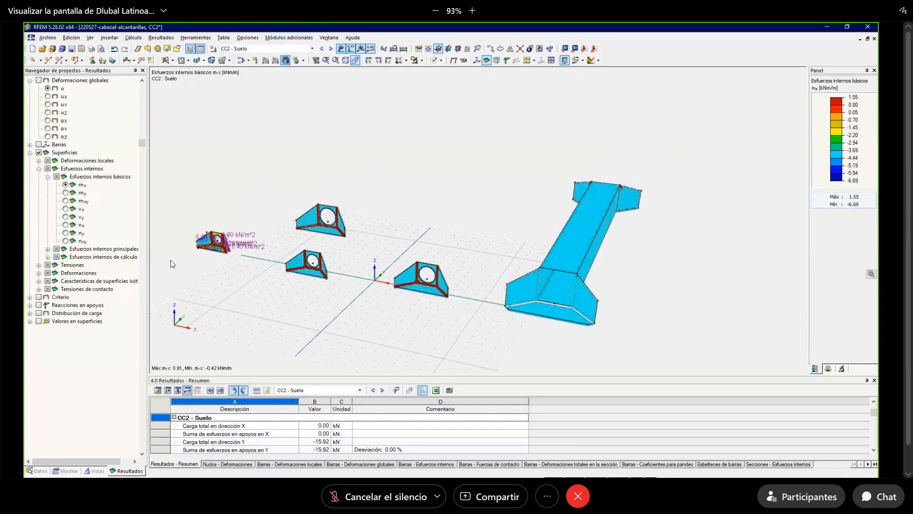
{"action": "scroll", "coordinate": [213, 249], "scroll_direction": "up", "scroll_amount": 2}
{"action": "scroll", "coordinate": [214, 248], "scroll_direction": "up", "scroll_amount": 4}
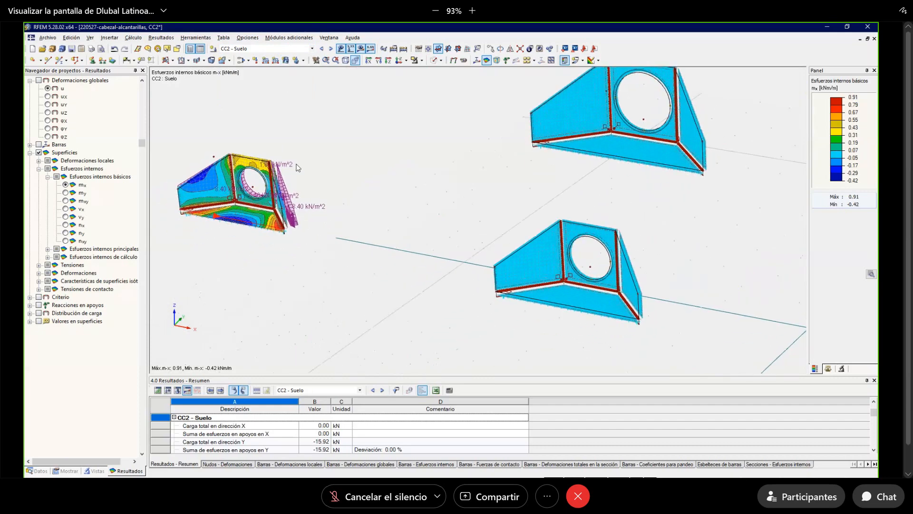
{"action": "left_click", "coordinate": [330, 48]}
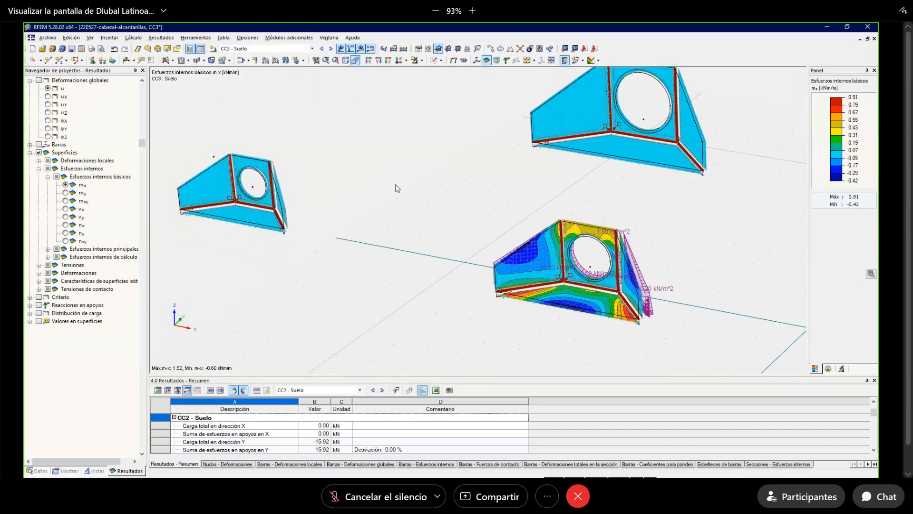
{"action": "middle_click_drag", "start_coordinate": [282, 172], "coordinate": [121, 157]}
{"action": "left_click", "coordinate": [331, 48]}
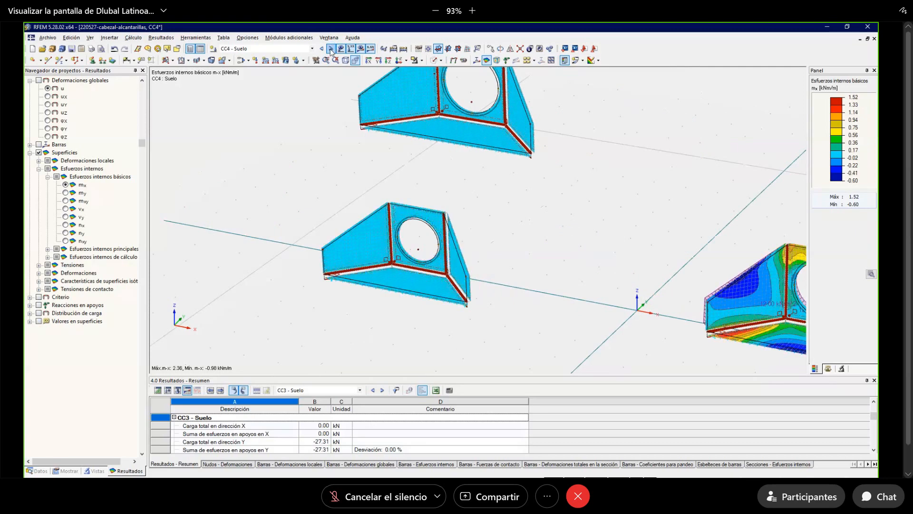
{"action": "scroll", "coordinate": [458, 172], "scroll_direction": "down", "scroll_amount": 4}
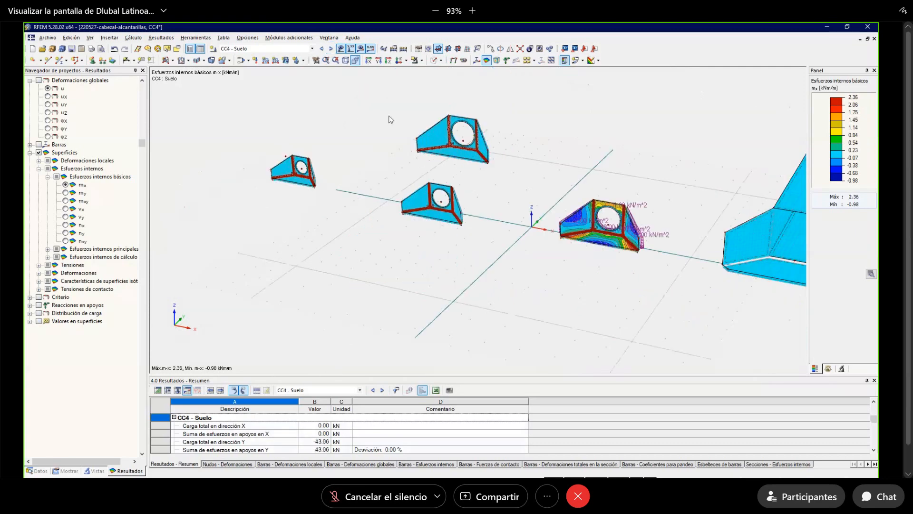
View the results of CC5 - Suelo, and examine the rectangular culvert under CC8 - Sobrecarga de uso.
{"action": "left_click", "coordinate": [330, 48]}
{"action": "middle_click_drag", "start_coordinate": [590, 138], "coordinate": [450, 148]}
{"action": "scroll", "coordinate": [620, 188], "scroll_direction": "up", "scroll_amount": 3}
{"action": "middle_click_drag", "start_coordinate": [551, 181], "coordinate": [404, 147], "text": "ctrl"}
{"action": "left_click", "coordinate": [303, 50]}
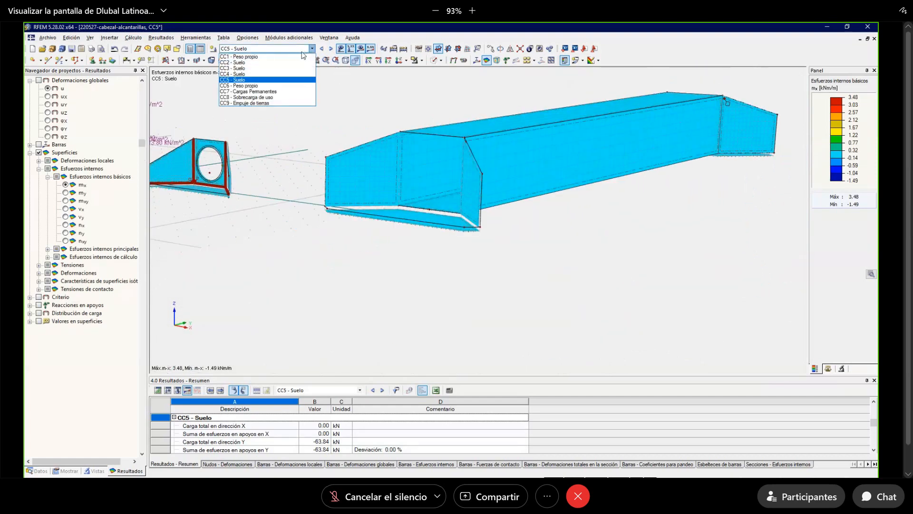
{"action": "left_click", "coordinate": [279, 98]}
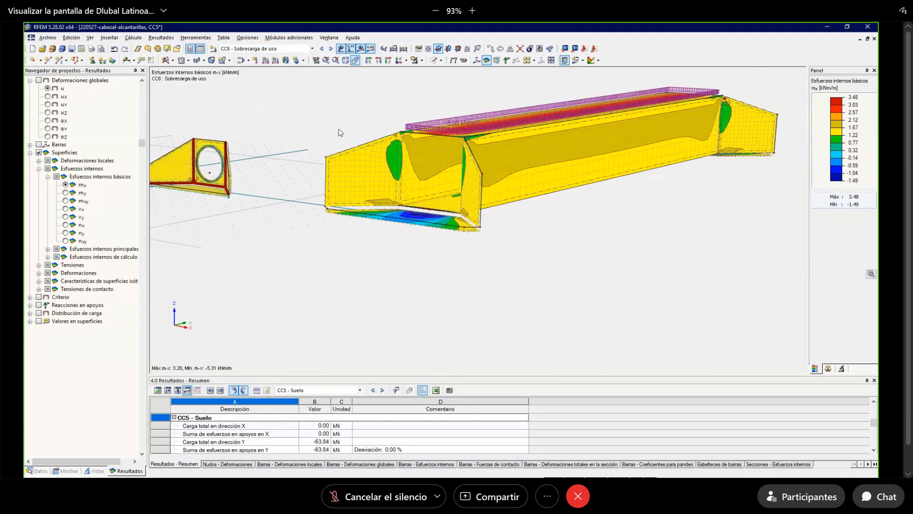
Open the model 200604-Cabezal-Parametrico-Bloque from the 01 Modelos folder of the Alcantarilla project.
{"action": "middle_click_drag", "start_coordinate": [361, 153], "coordinate": [342, 146], "text": "ctrl"}
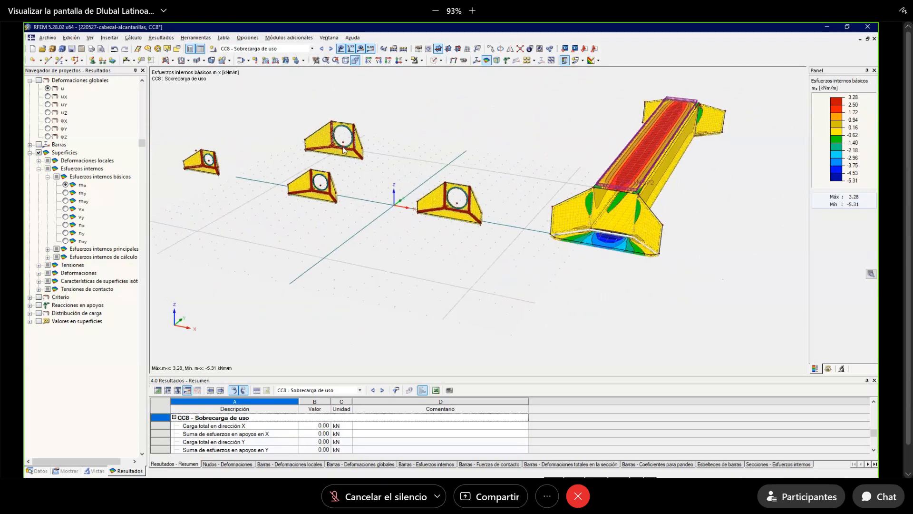
{"action": "left_click", "coordinate": [52, 49]}
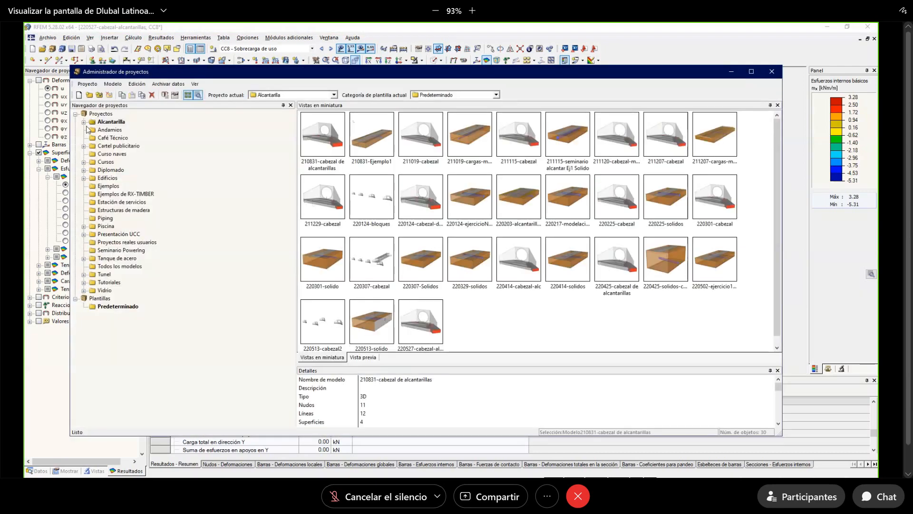
{"action": "left_click", "coordinate": [84, 122]}
{"action": "left_click", "coordinate": [119, 129]}
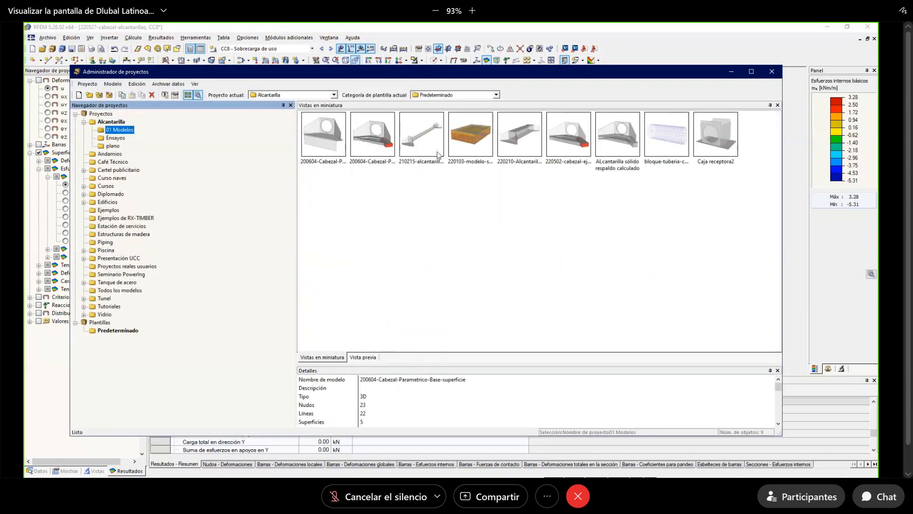
{"action": "double_click", "coordinate": [371, 145]}
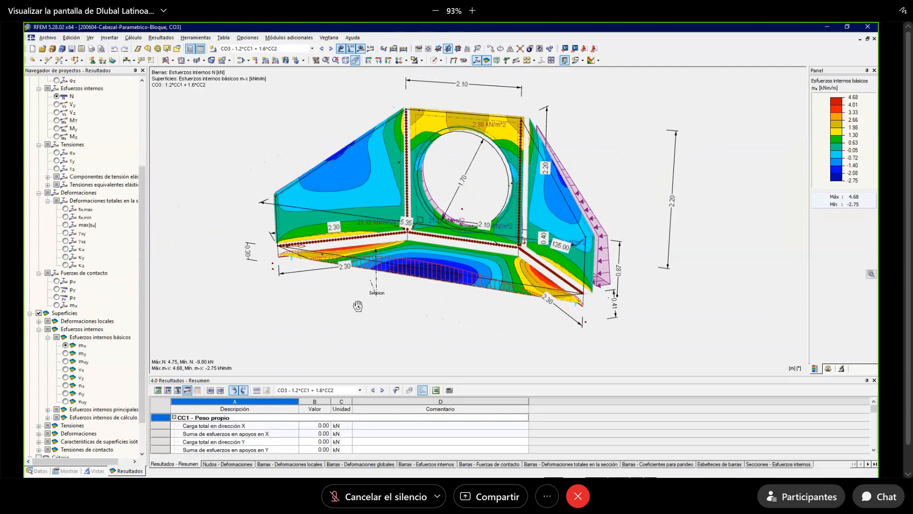
Open the existing report INF1, Datos de entrada y resultados reducidos, and look over its first pages.
{"action": "left_click", "coordinate": [48, 38]}
{"action": "left_click", "coordinate": [71, 186]}
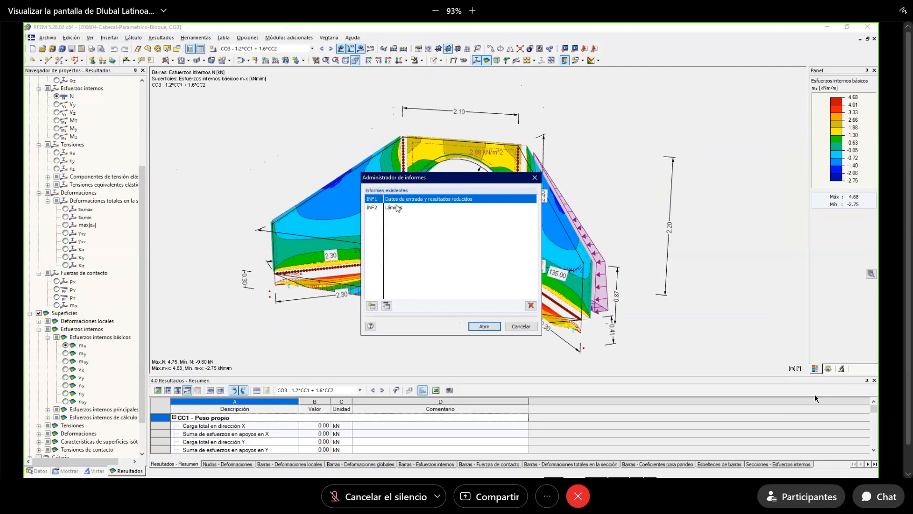
{"action": "left_click", "coordinate": [397, 208]}
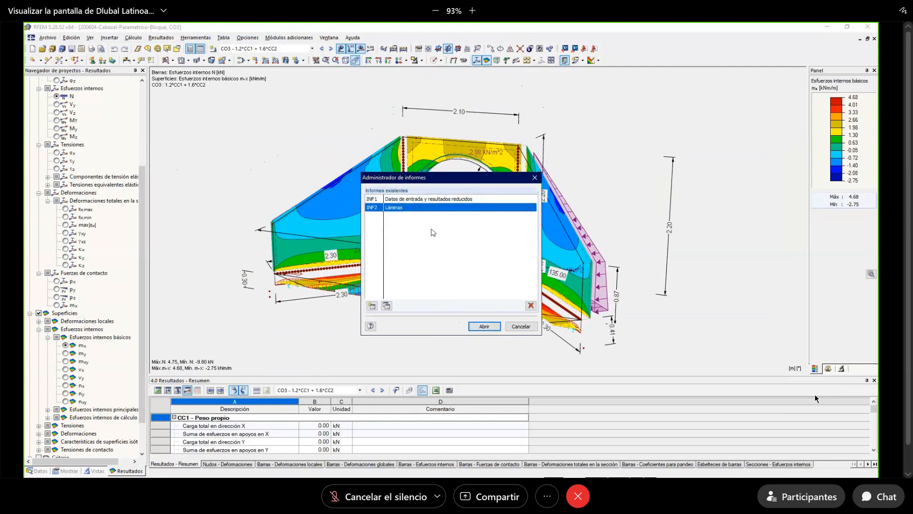
{"action": "left_click", "coordinate": [399, 200]}
{"action": "left_click", "coordinate": [484, 326]}
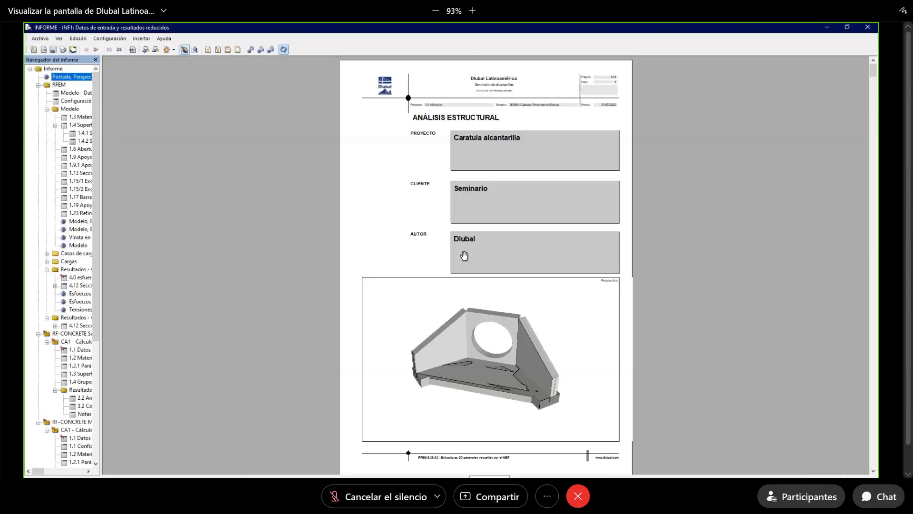
{"action": "scroll", "coordinate": [488, 331], "scroll_direction": "down", "scroll_amount": 3}
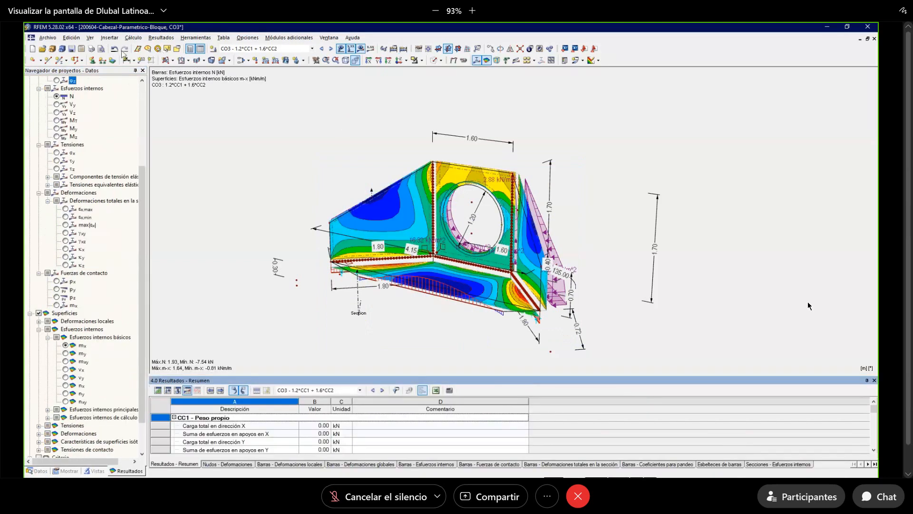
Reopen report INF1 for the recalculated headwall and examine its general data, materials, surfaces, supports, sections and model views.
{"action": "left_click", "coordinate": [48, 38]}
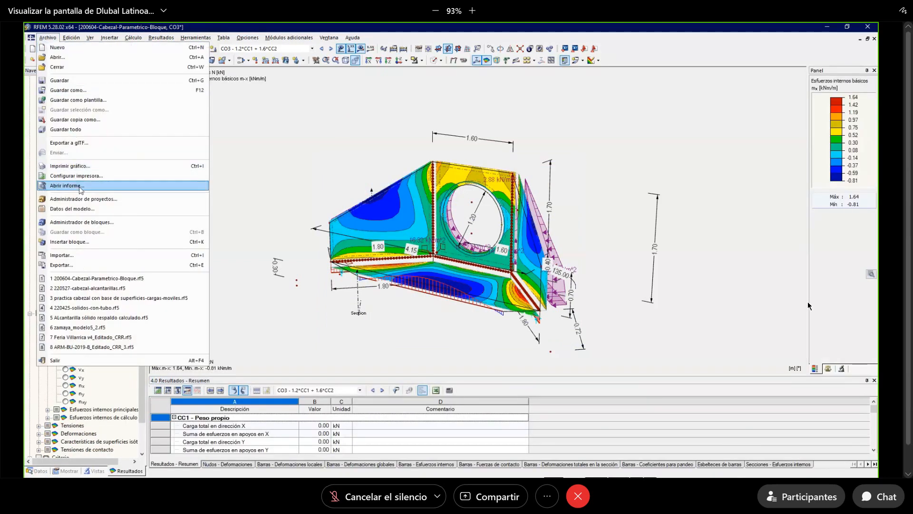
{"action": "left_click", "coordinate": [67, 186]}
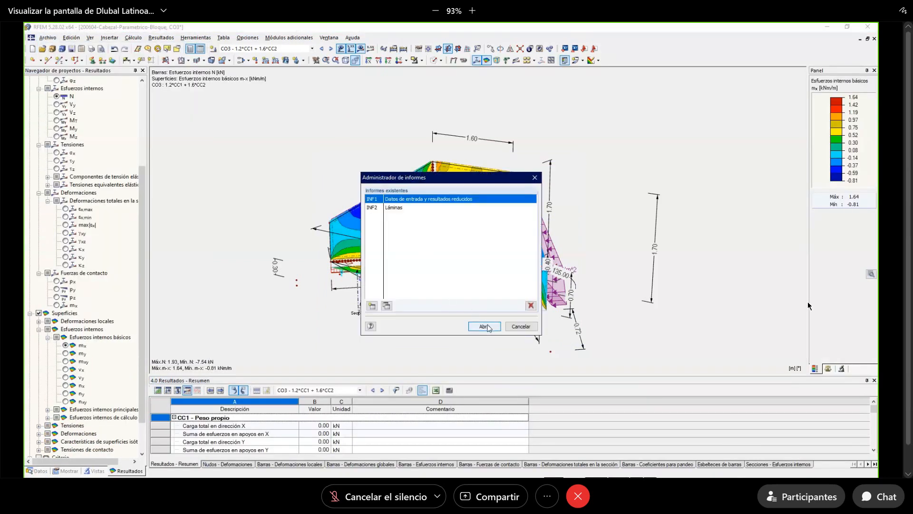
{"action": "left_click", "coordinate": [489, 327]}
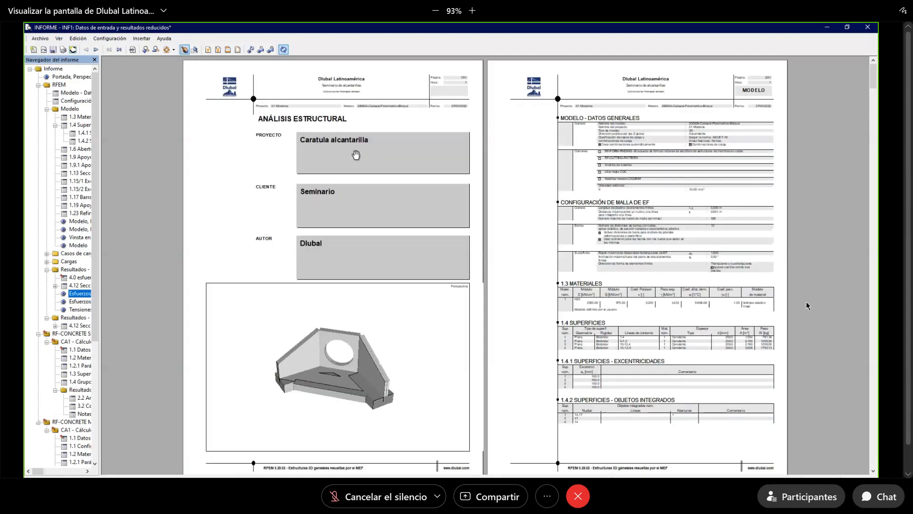
{"action": "scroll", "coordinate": [356, 155], "scroll_direction": "down", "scroll_amount": 1}
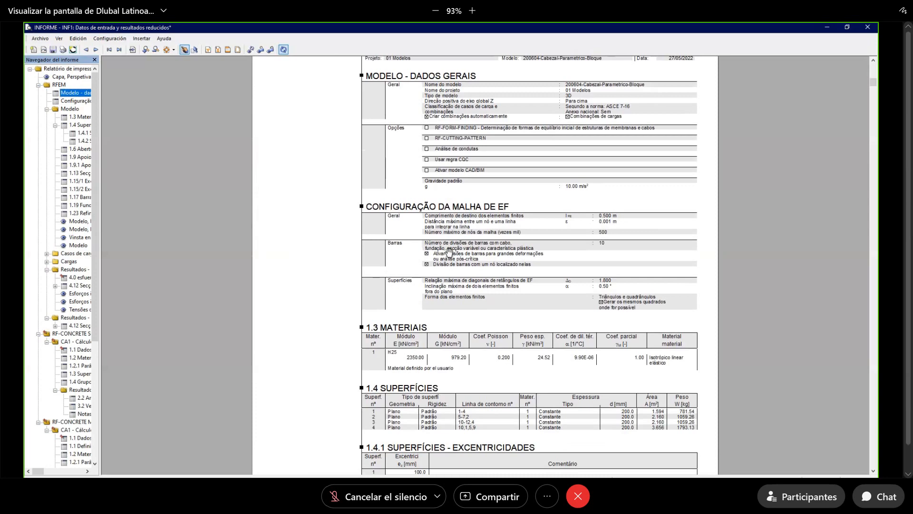
{"action": "scroll", "coordinate": [502, 310], "scroll_direction": "down", "scroll_amount": 6}
{"action": "scroll", "coordinate": [510, 310], "scroll_direction": "down", "scroll_amount": 3}
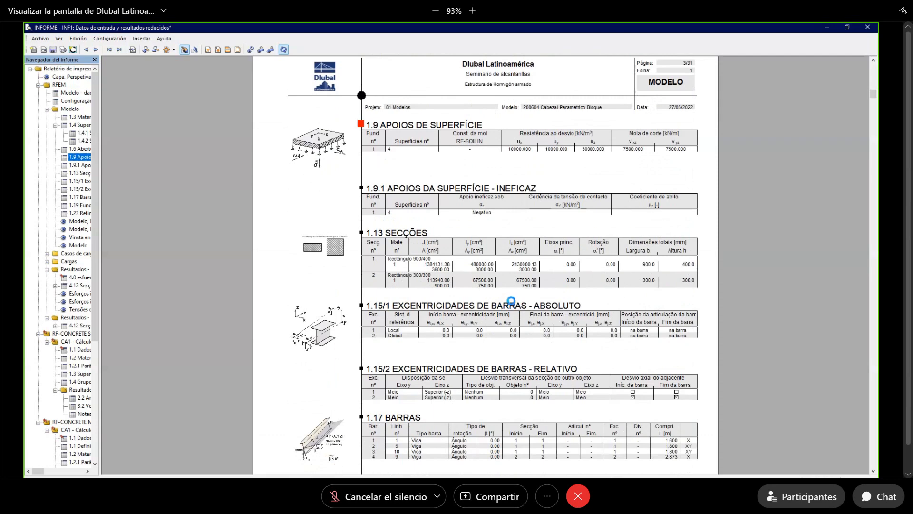
{"action": "scroll", "coordinate": [511, 301], "scroll_direction": "down", "scroll_amount": 6}
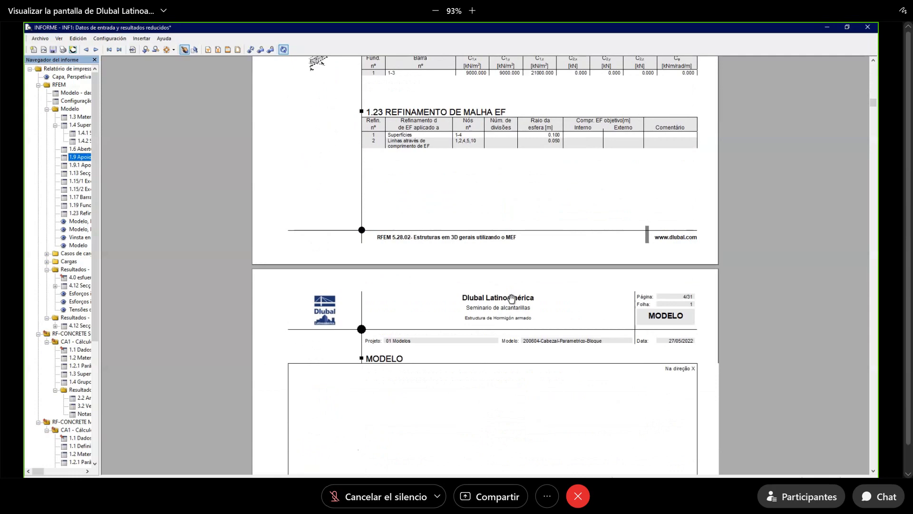
{"action": "scroll", "coordinate": [511, 298], "scroll_direction": "down", "scroll_amount": 12}
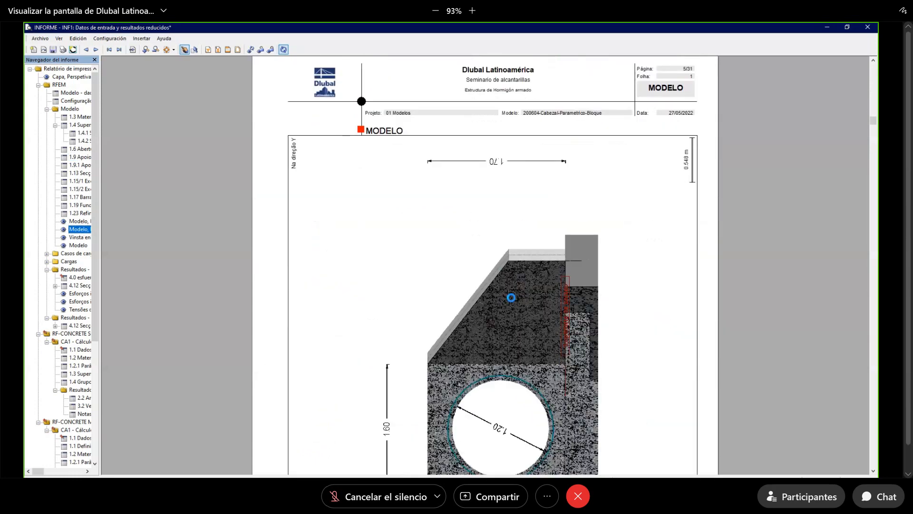
{"action": "left_click", "coordinate": [141, 38]}
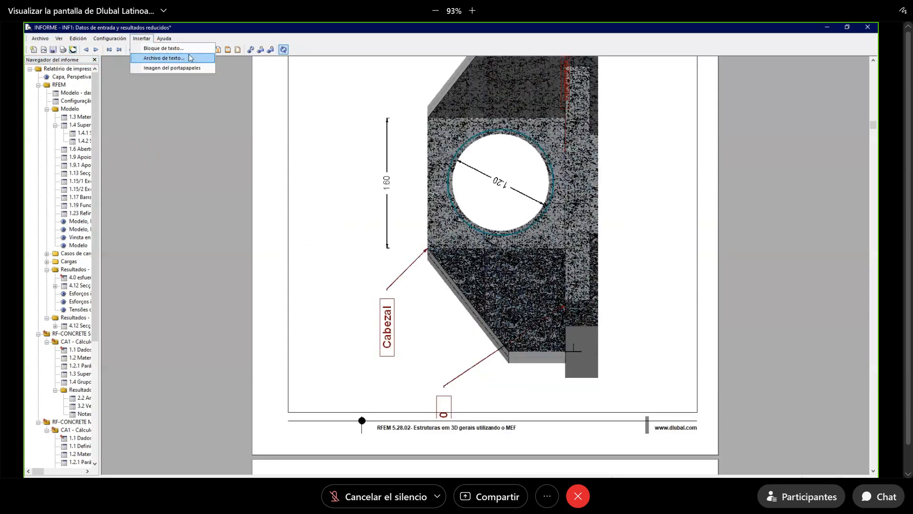
{"action": "left_click", "coordinate": [190, 54]}
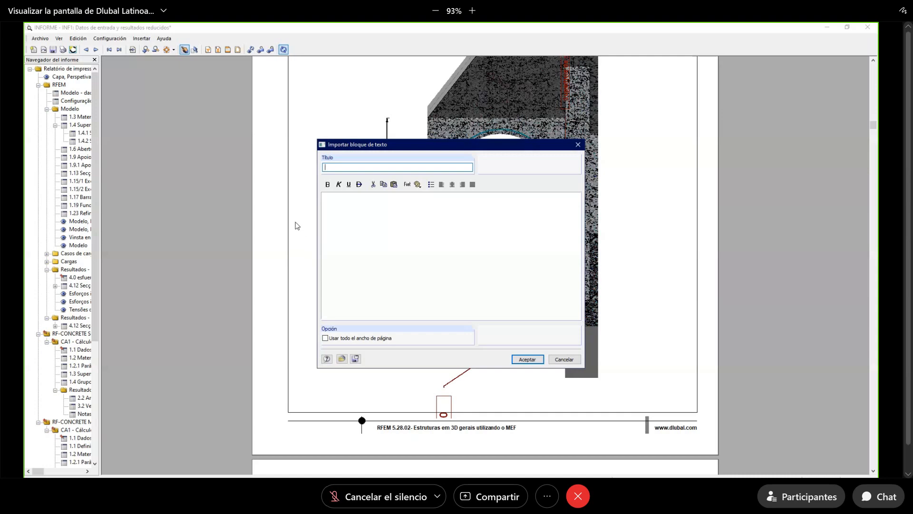
{"action": "left_click", "coordinate": [565, 360]}
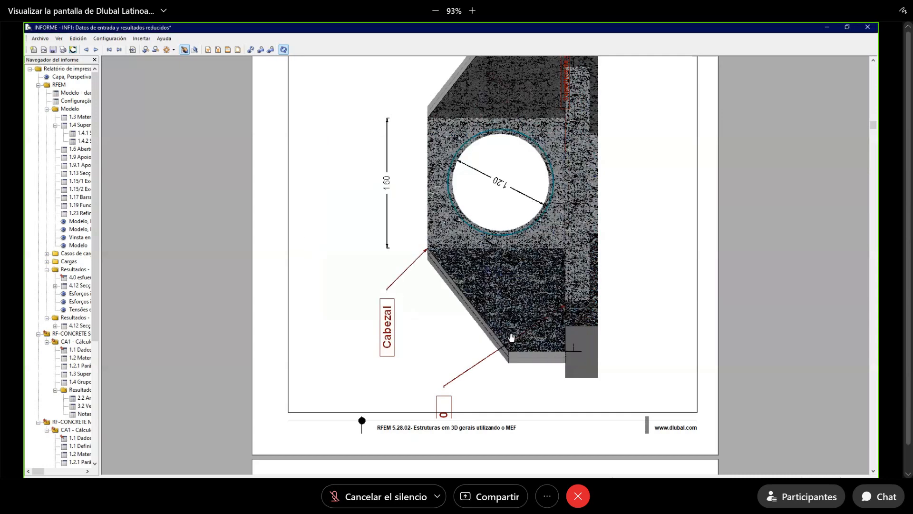
Examine the report's remaining model graphics, from the underside view in Z to the page with four dimensioned views.
{"action": "scroll", "coordinate": [478, 299], "scroll_direction": "down", "scroll_amount": 10}
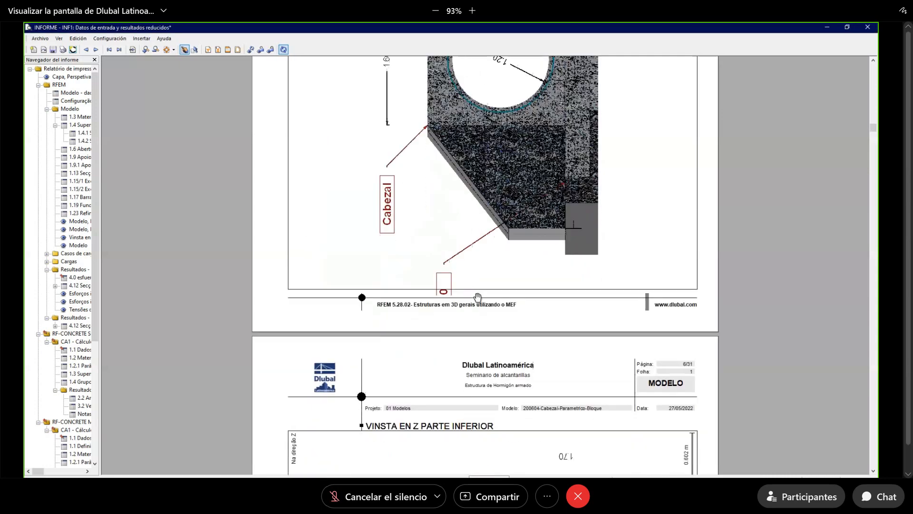
{"action": "scroll", "coordinate": [472, 295], "scroll_direction": "down", "scroll_amount": 12}
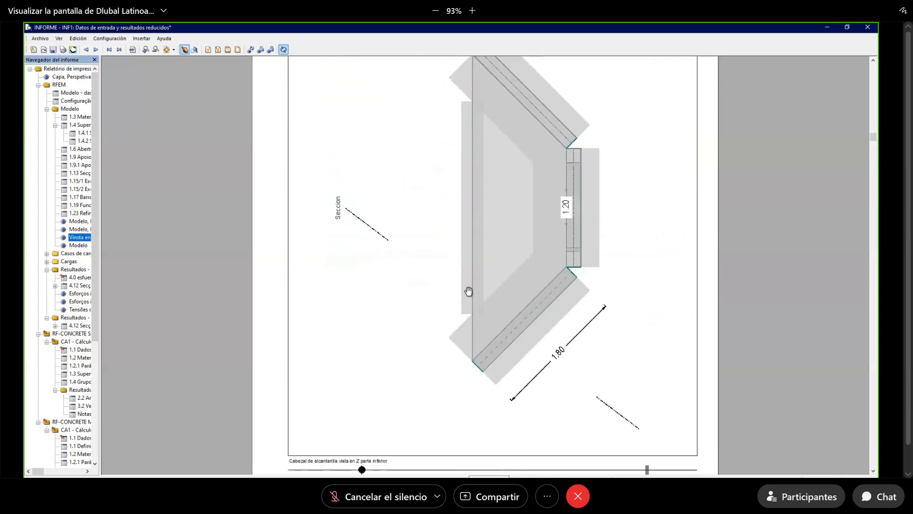
{"action": "scroll", "coordinate": [459, 273], "scroll_direction": "down", "scroll_amount": 3}
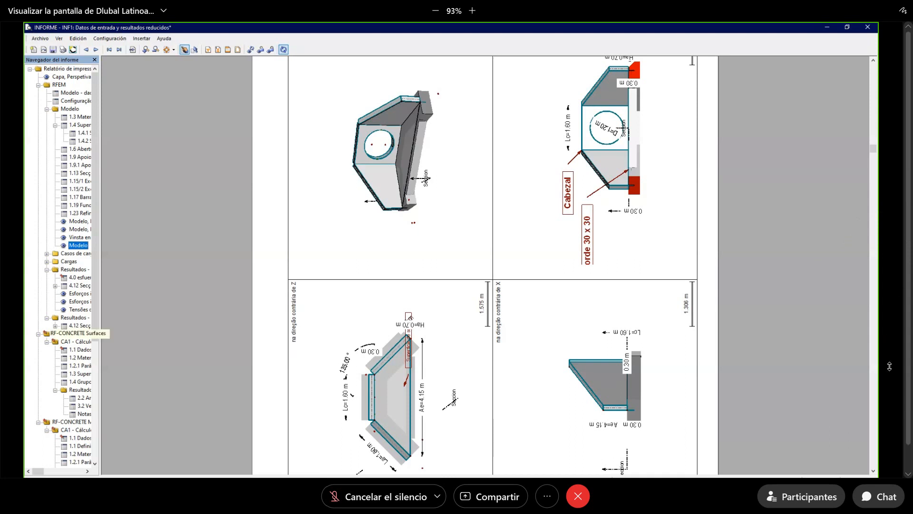
{"action": "left_click", "coordinate": [907, 324]}
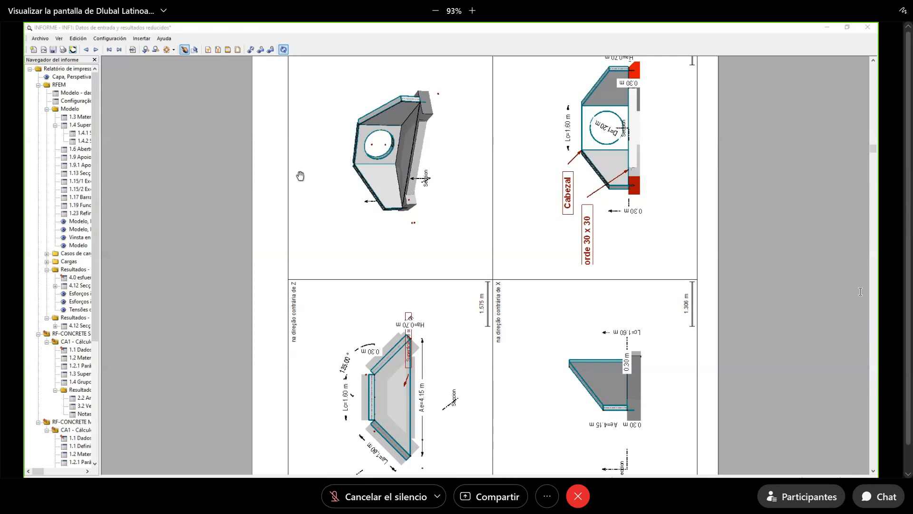
Close the report without saving it and return to the headwall model's results view.
{"action": "left_click", "coordinate": [867, 27]}
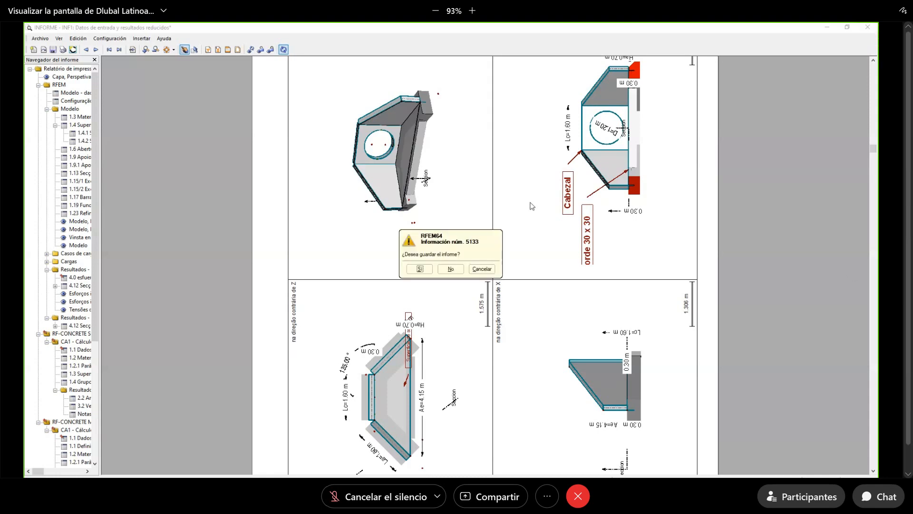
{"action": "left_click", "coordinate": [452, 269]}
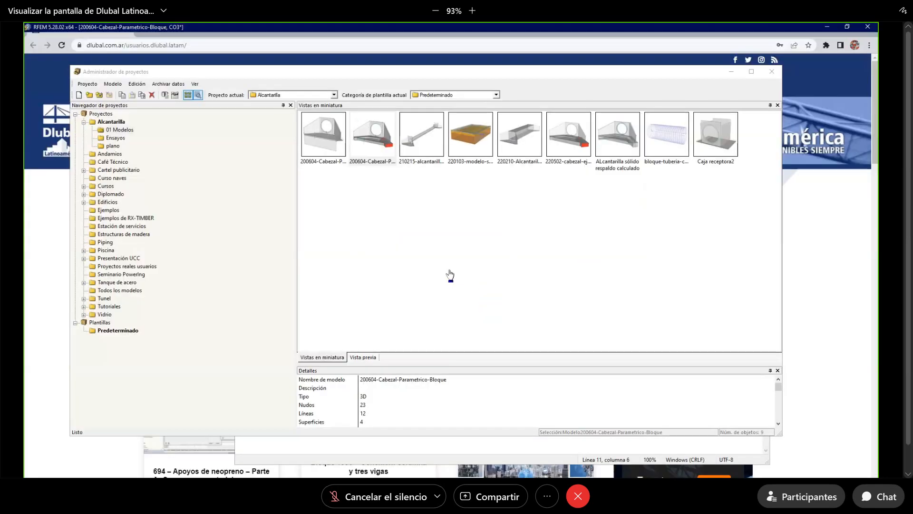
{"action": "scroll", "coordinate": [457, 250], "scroll_direction": "down", "scroll_amount": 4}
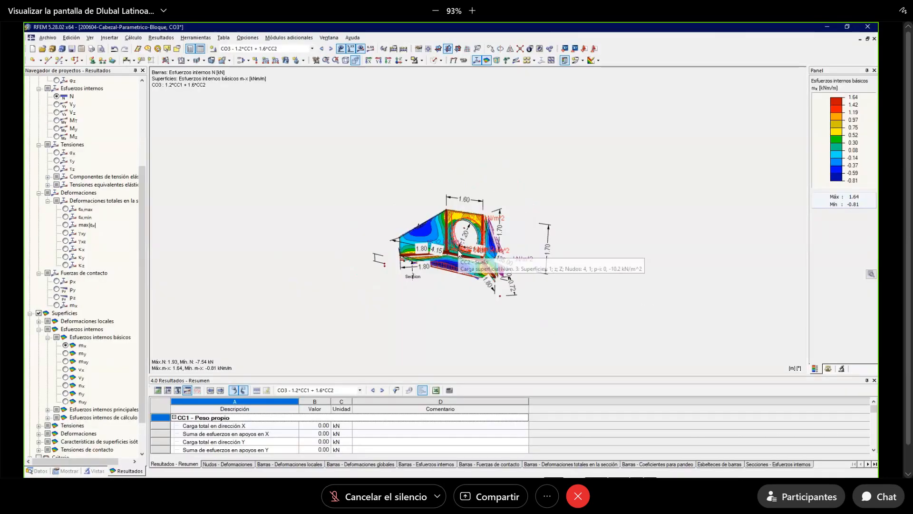